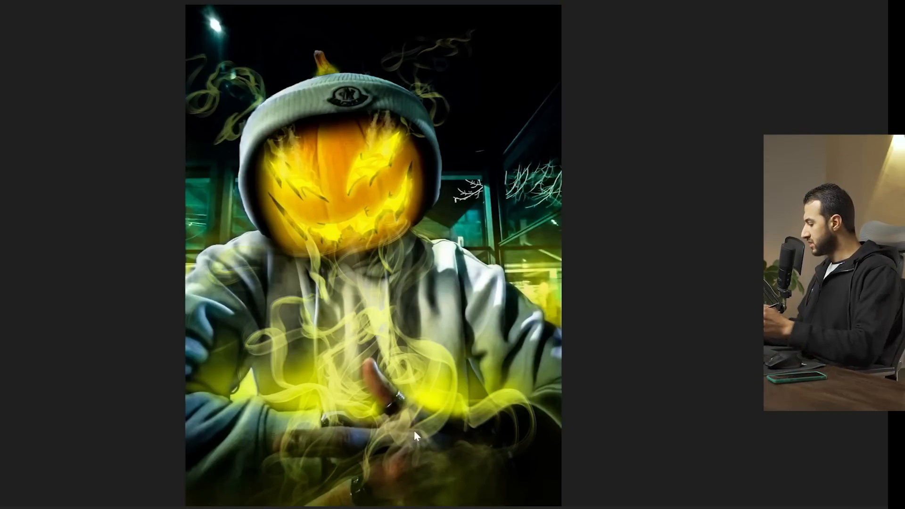
key(ctrl+shift+4)
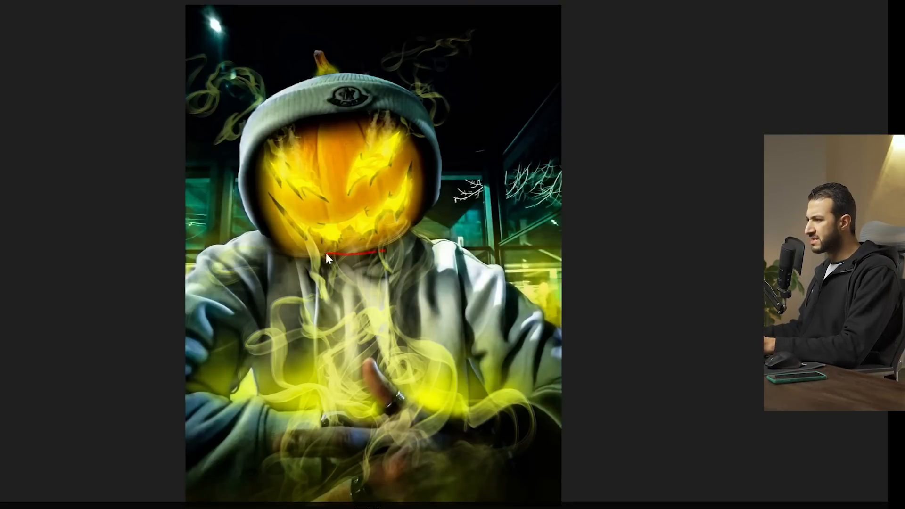
drag(391, 180, 365, 188)
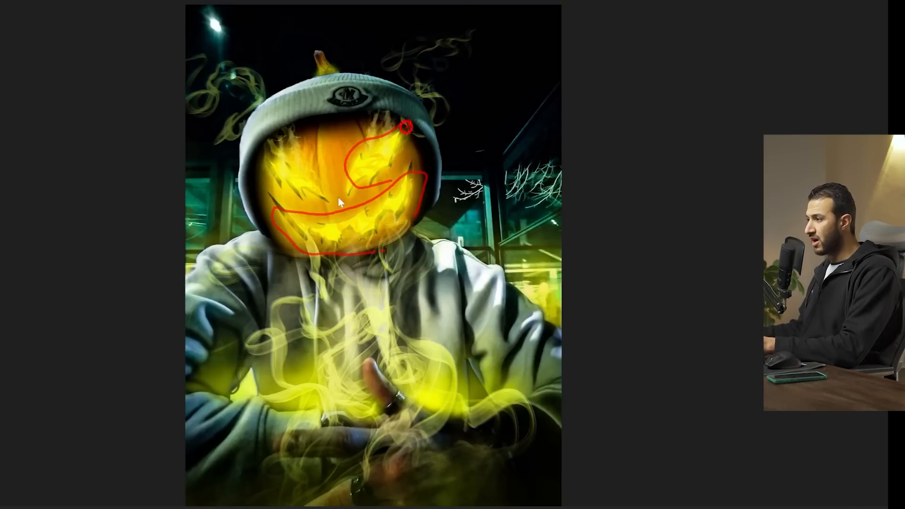
drag(388, 218, 375, 243)
drag(446, 401, 371, 291)
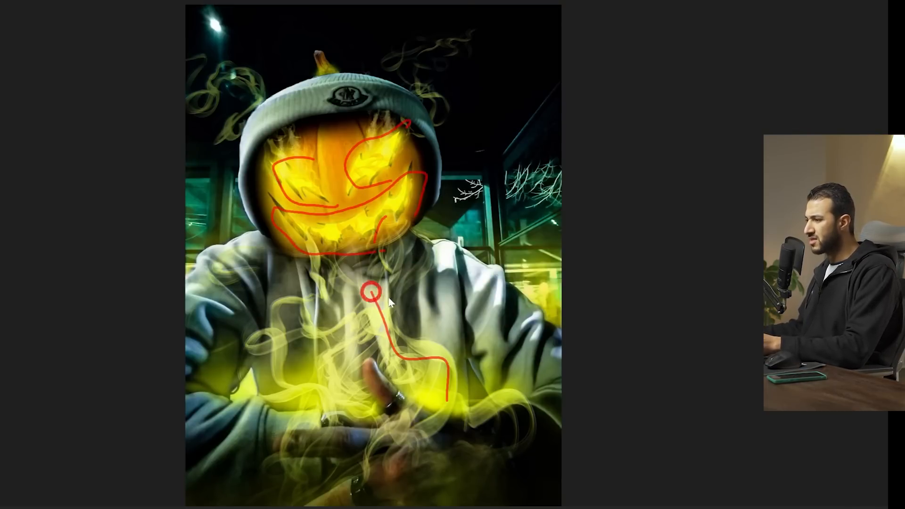
drag(325, 367, 359, 272)
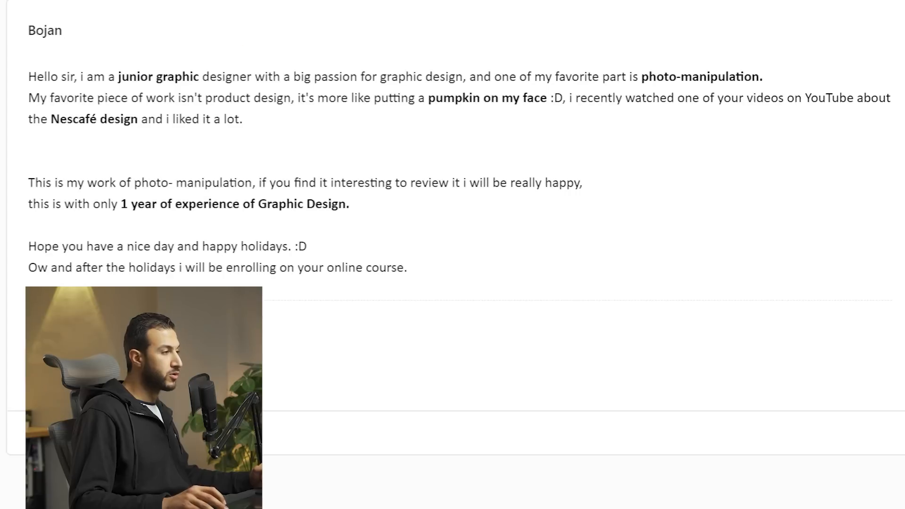
drag(87, 76, 346, 203)
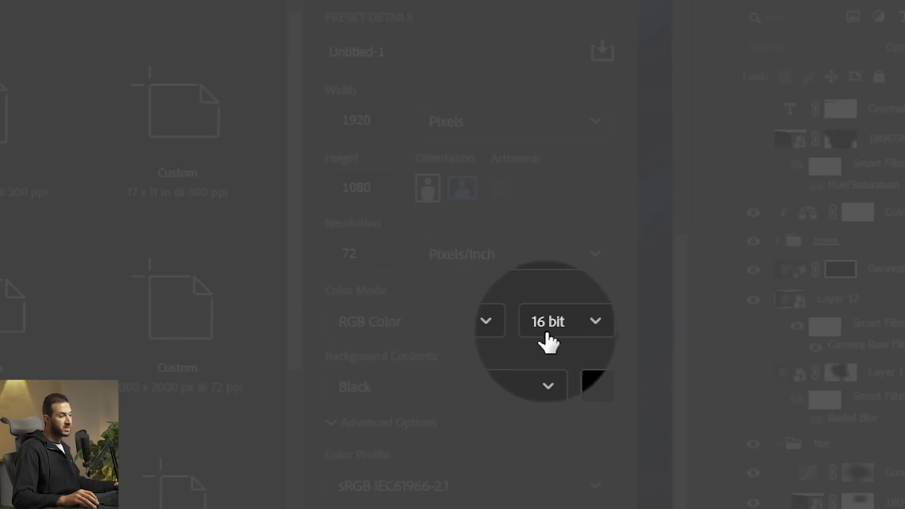
Create a new 1920 x 1080 px document at 72 pixels/inch in 16-bit RGB Color
key(F1)
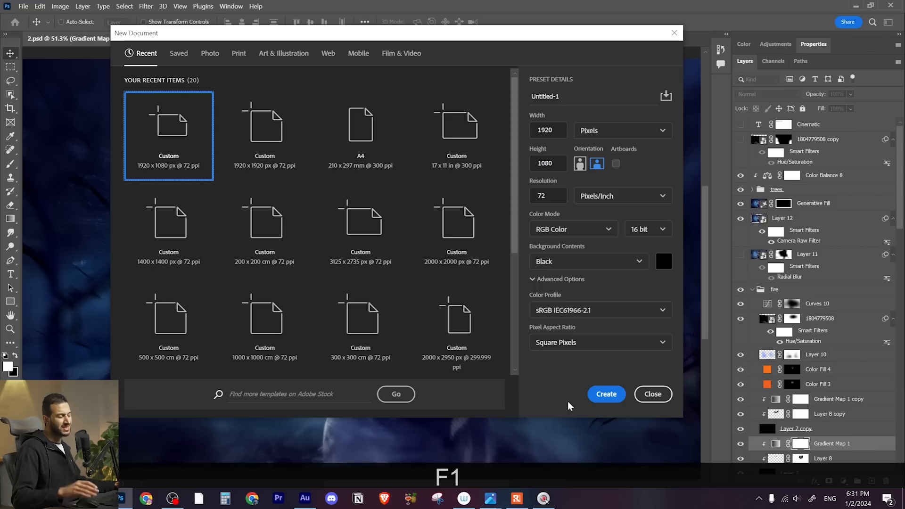
click(609, 395)
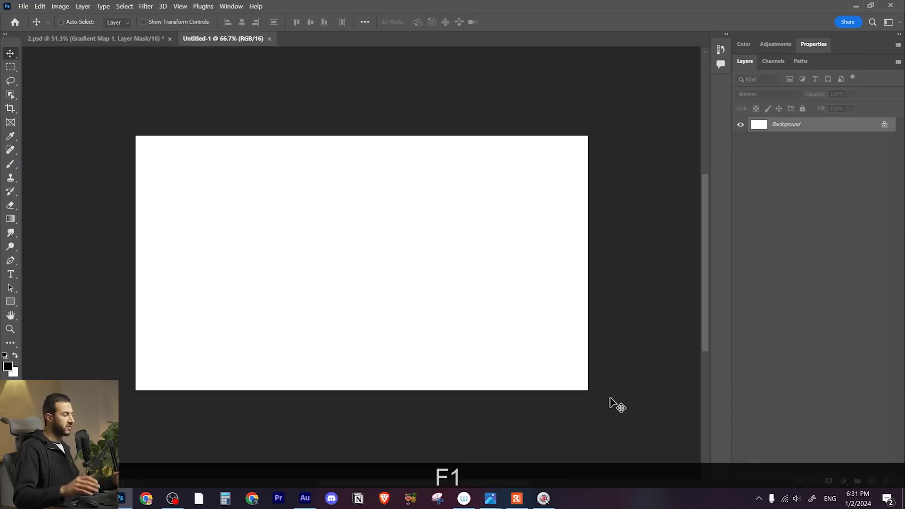
Place 662014831.jpg and stretch it to the full canvas width and up to the canvas's upper edge, at 154.32% width and 119% height
scroll(569, 386, up, 2)
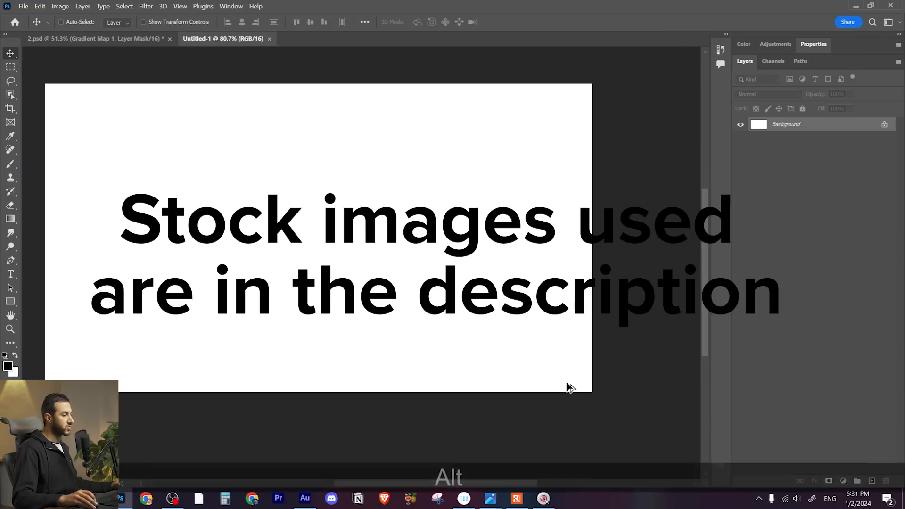
drag(476, 270, 505, 283)
scroll(501, 303, up, 1)
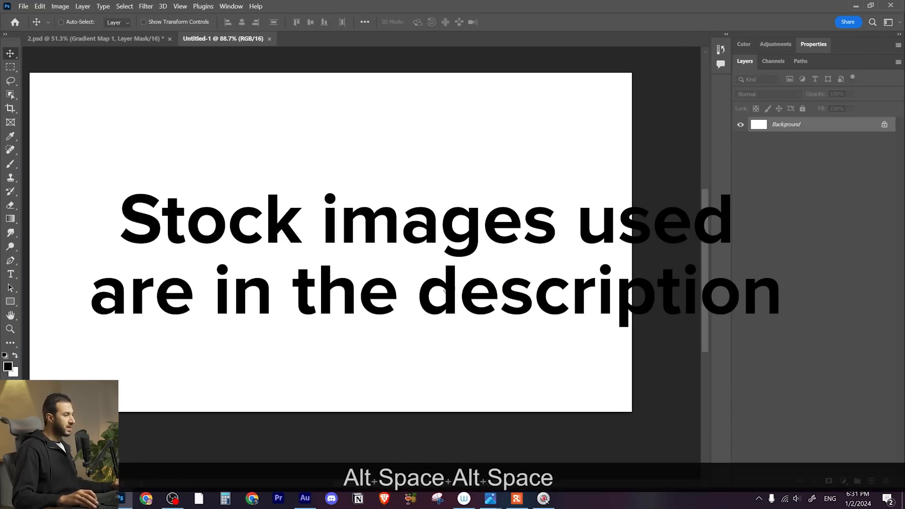
drag(447, 290, 461, 290)
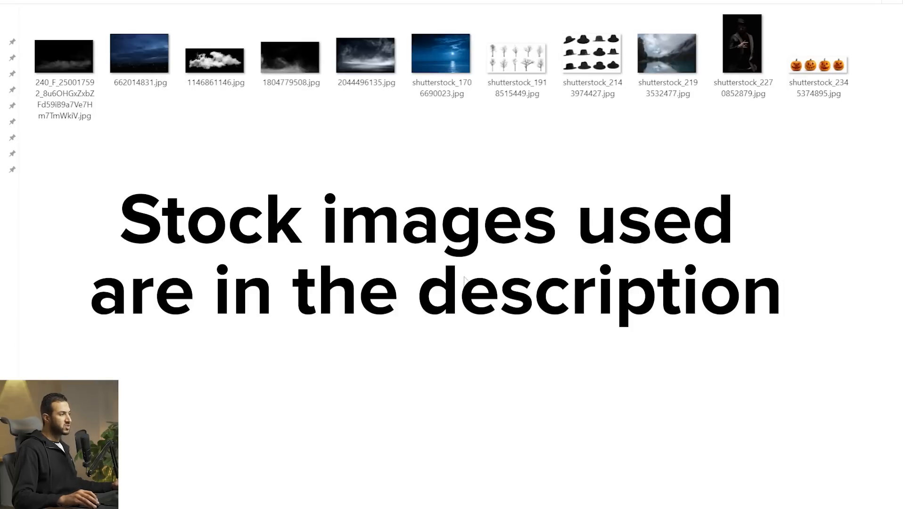
drag(144, 64, 476, 179)
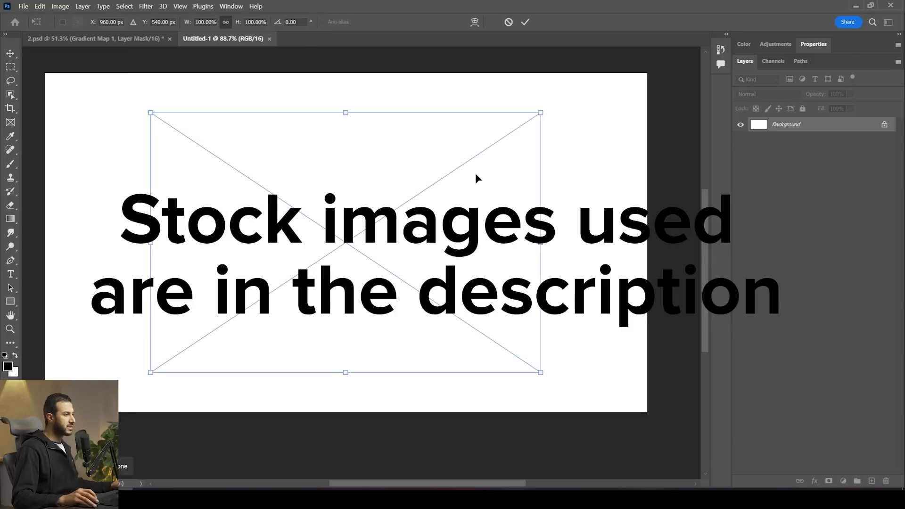
drag(541, 242, 646, 243)
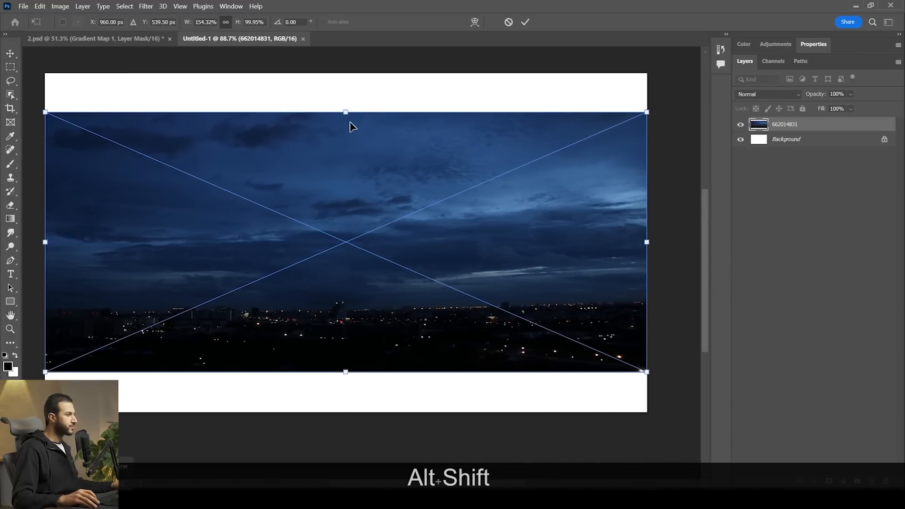
drag(346, 113, 347, 74)
mouse_move(347, 376)
mouse_down()
mouse_move(348, 412)
mouse_move(349, 382)
mouse_up()
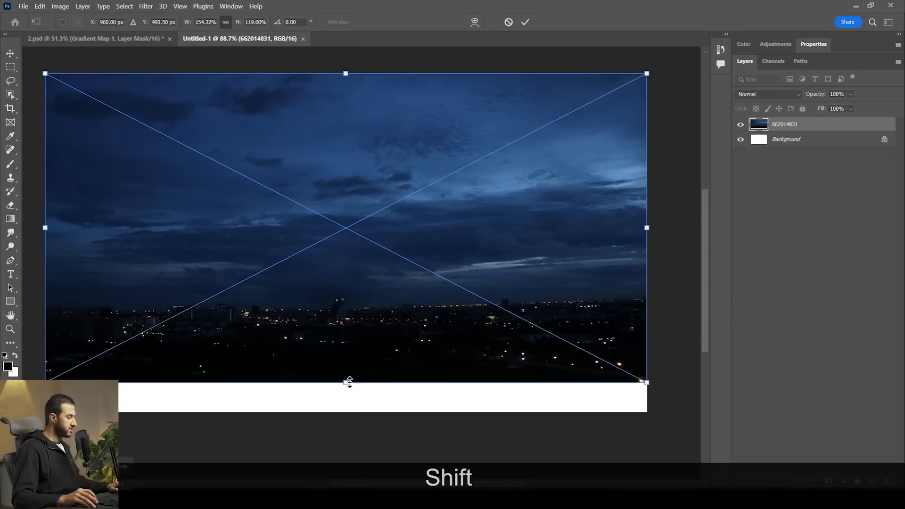
key(shift+Return)
Group the placed night sky layer and name the group "sky"
key(ctrl+g)
double_click(782, 123)
text(sky)
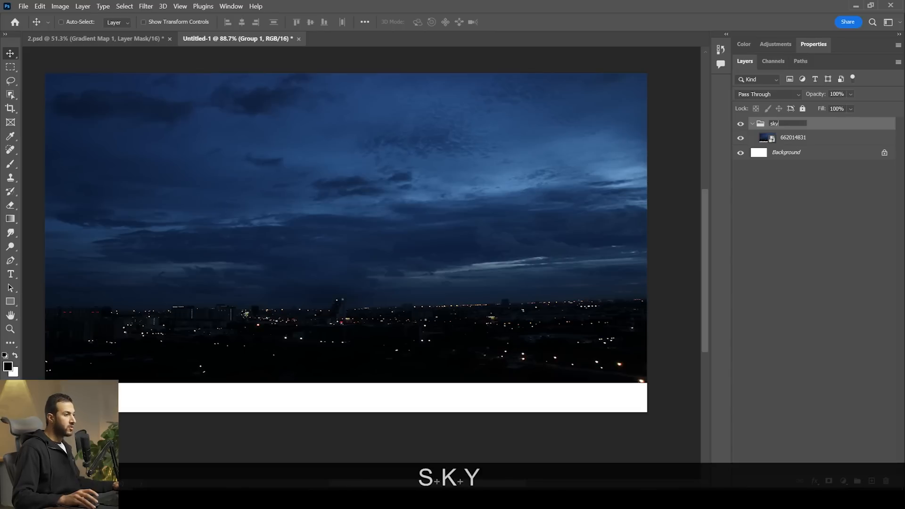
Place shutterstock_1706690023.jpg over the left part of the sky, flipped horizontally and scaled to 128.39%
key(alt+Tab)
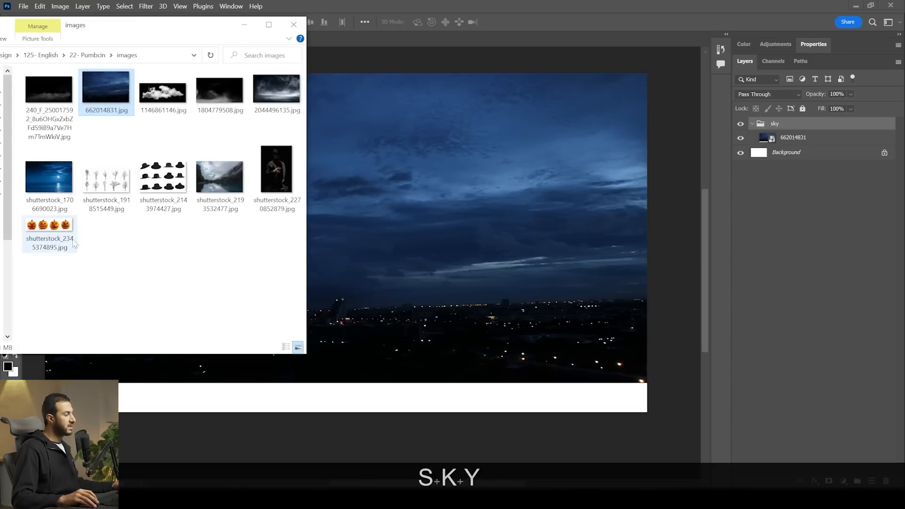
drag(49, 177, 491, 175)
drag(434, 240, 315, 176)
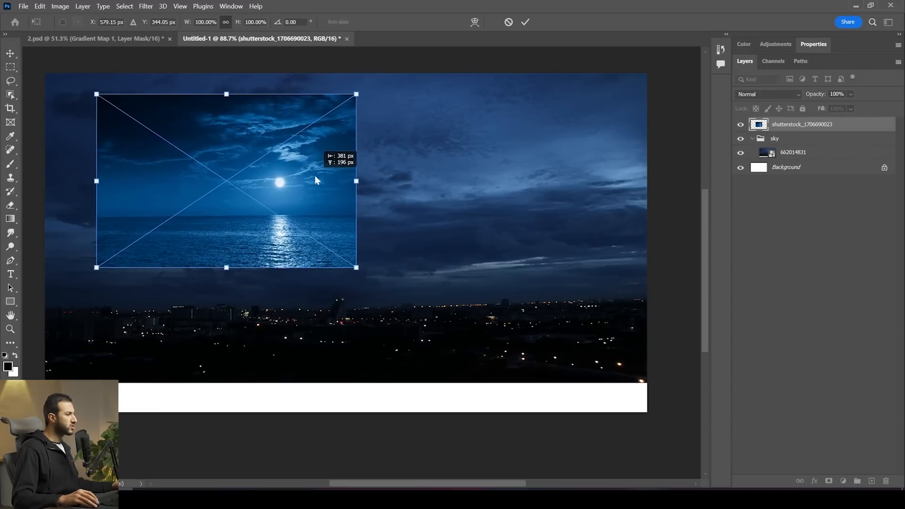
right_click(316, 176)
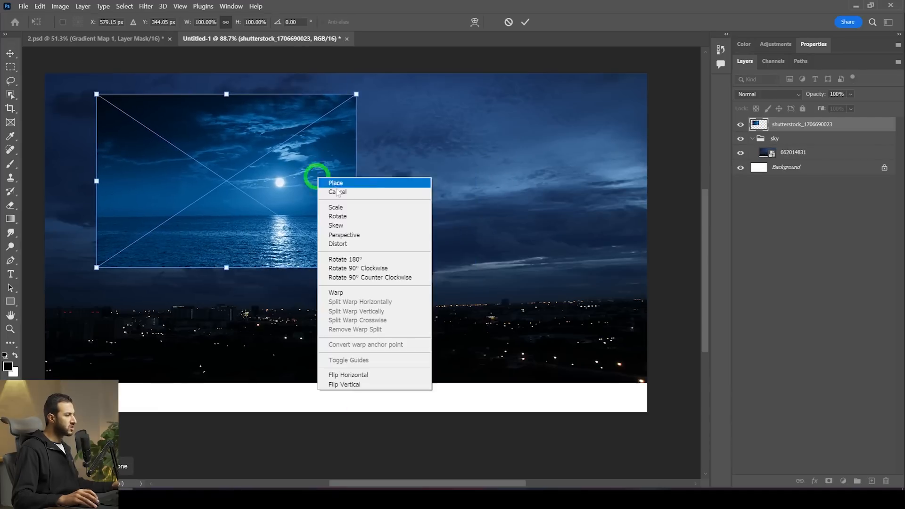
click(378, 383)
drag(355, 181, 430, 188)
drag(362, 180, 358, 198)
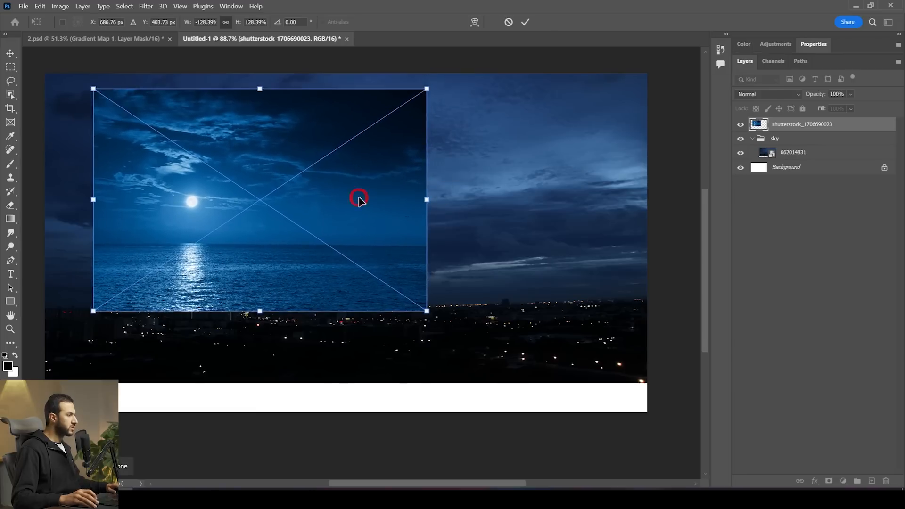
key(Return)
Set the workspace color surrounding the canvas to Light Gray
scroll(408, 203, up, 2)
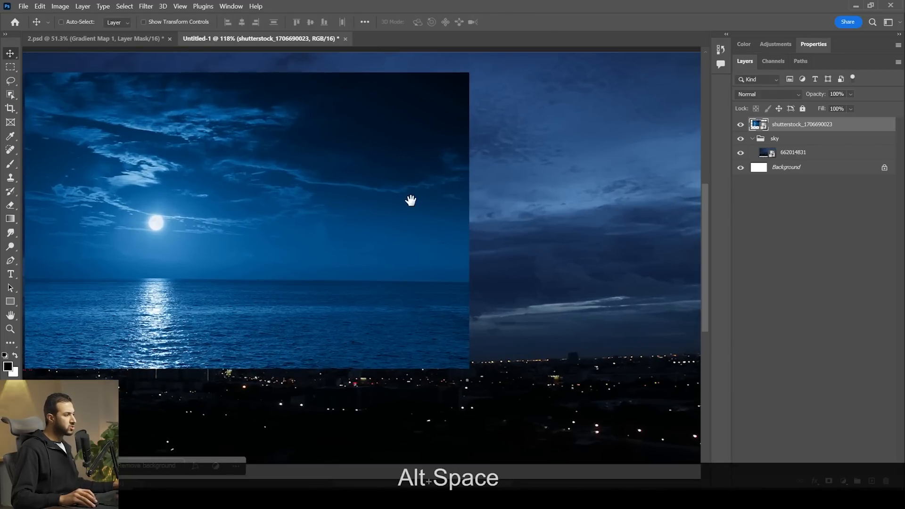
drag(411, 200, 465, 203)
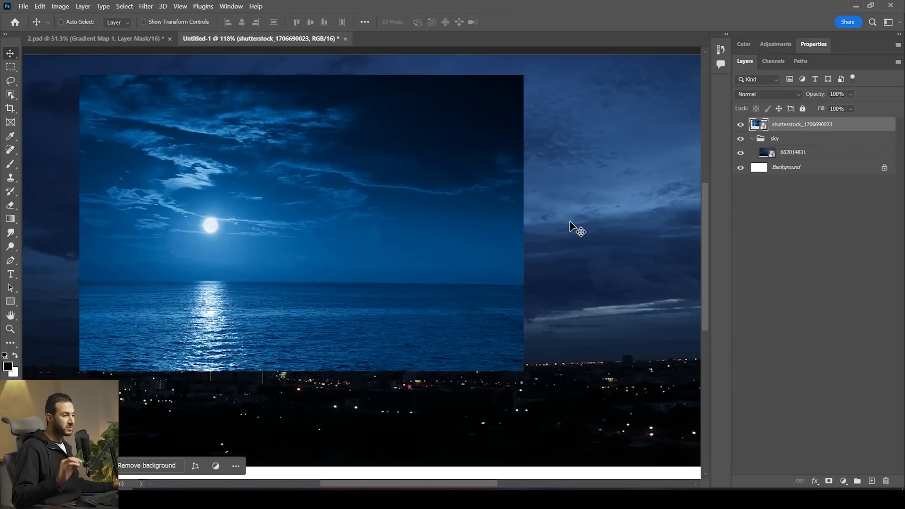
scroll(570, 225, down, 3)
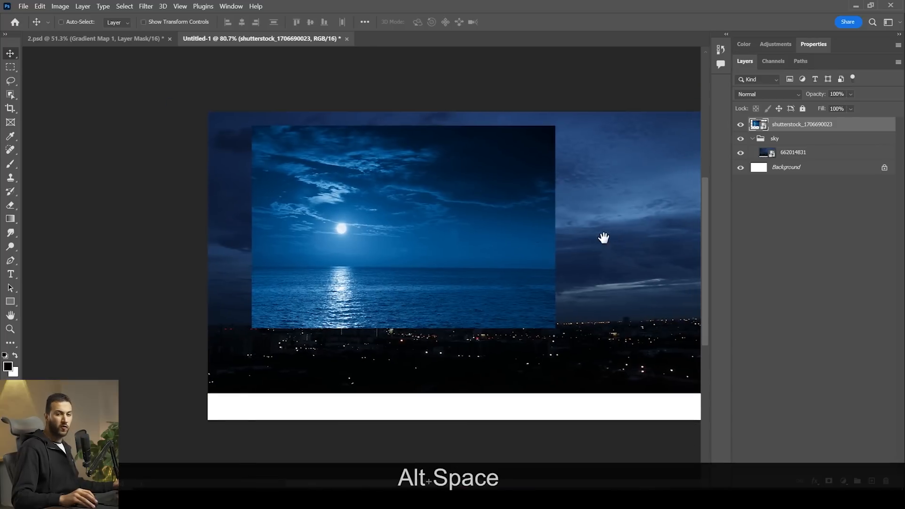
drag(602, 238, 596, 239)
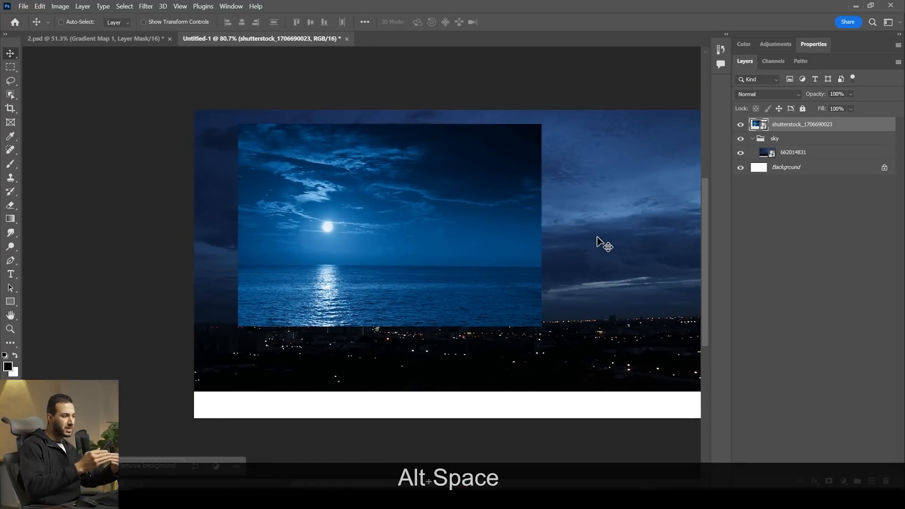
drag(604, 253, 468, 127)
right_click(469, 100)
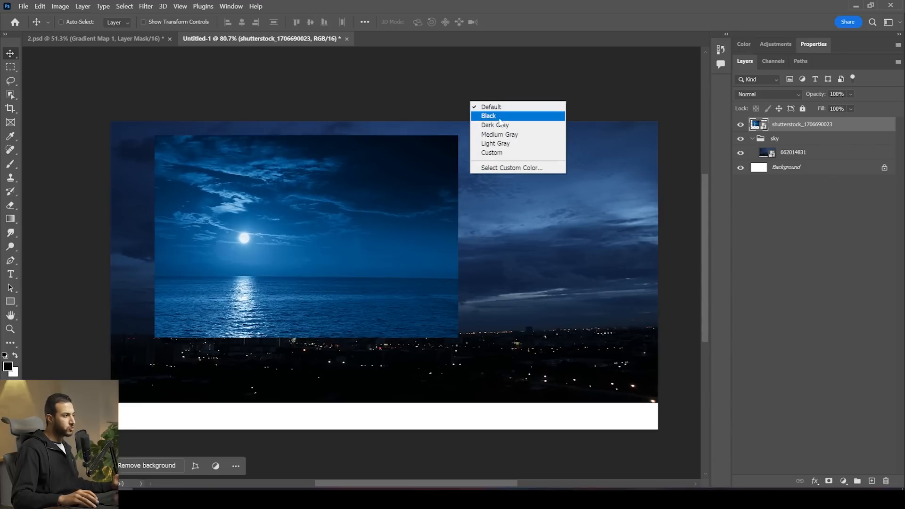
click(508, 143)
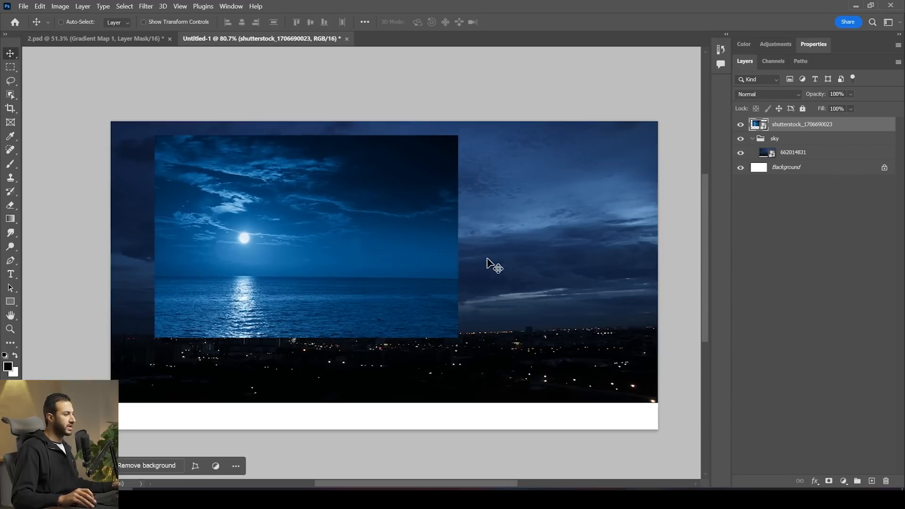
Put the moonlit sea layer inside the sky group, above the 662014831 layer
scroll(527, 309, up, 1)
scroll(528, 308, up, 1)
scroll(516, 304, down, 1)
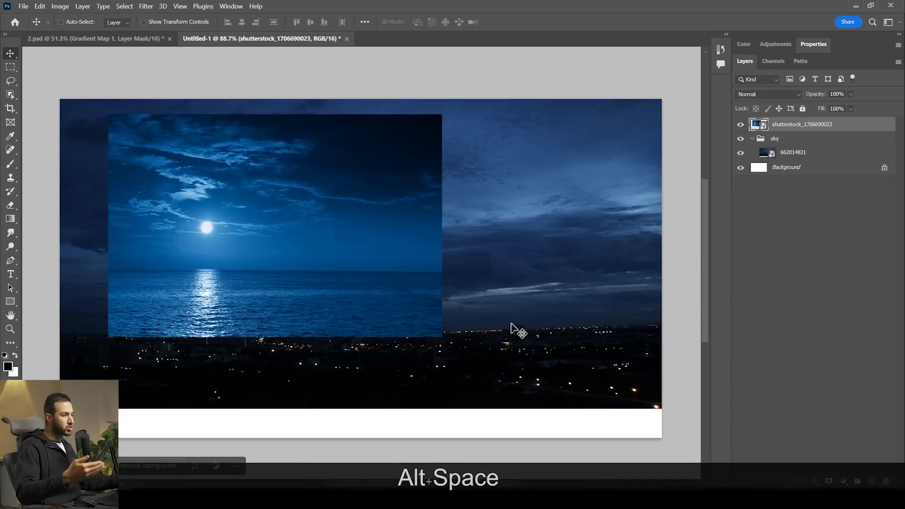
scroll(430, 248, up, 1)
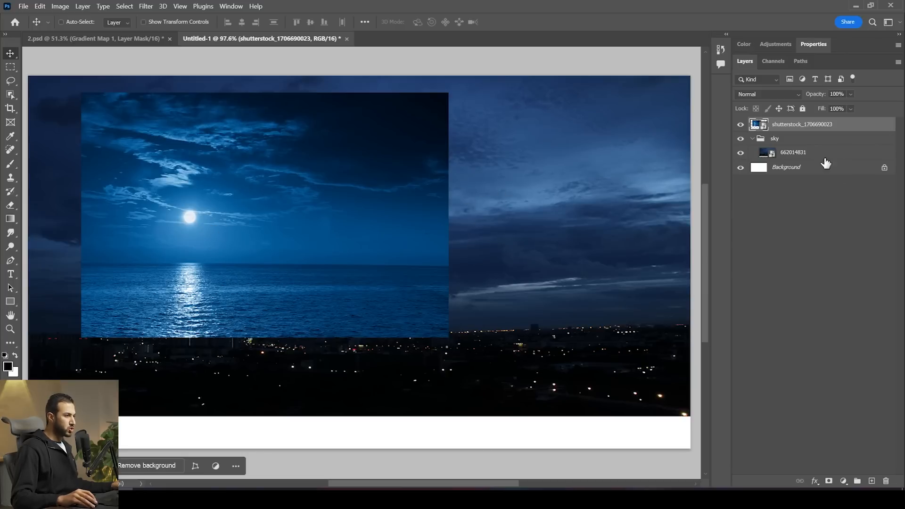
drag(822, 130, 803, 155)
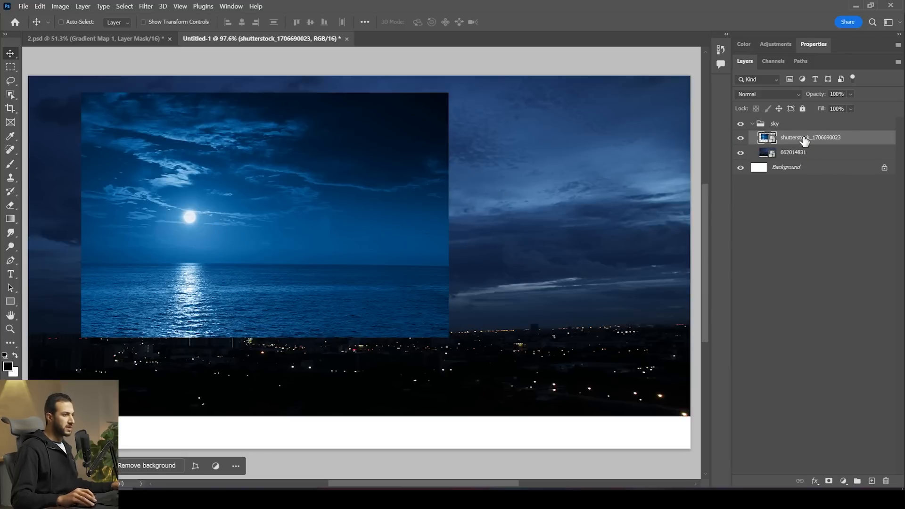
Add a Hue/Saturation adjustment layer and clip it to the moonlit sea layer
click(785, 46)
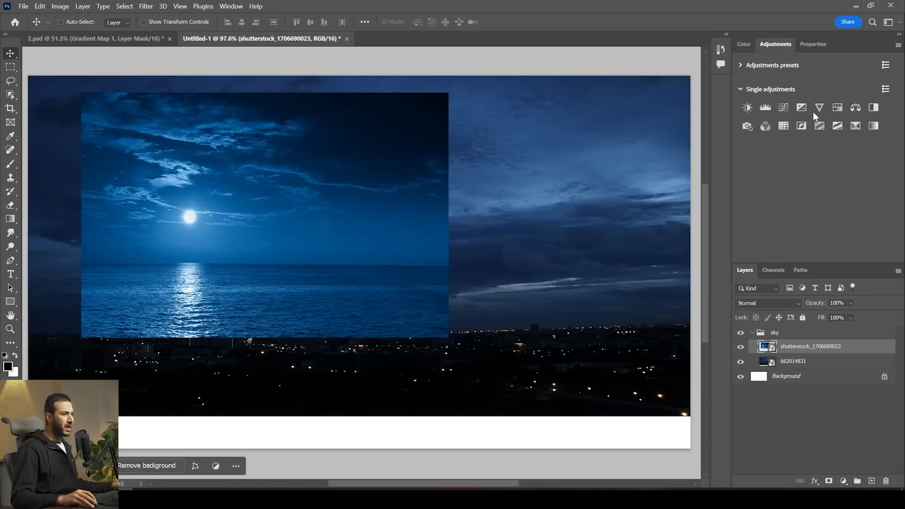
click(838, 108)
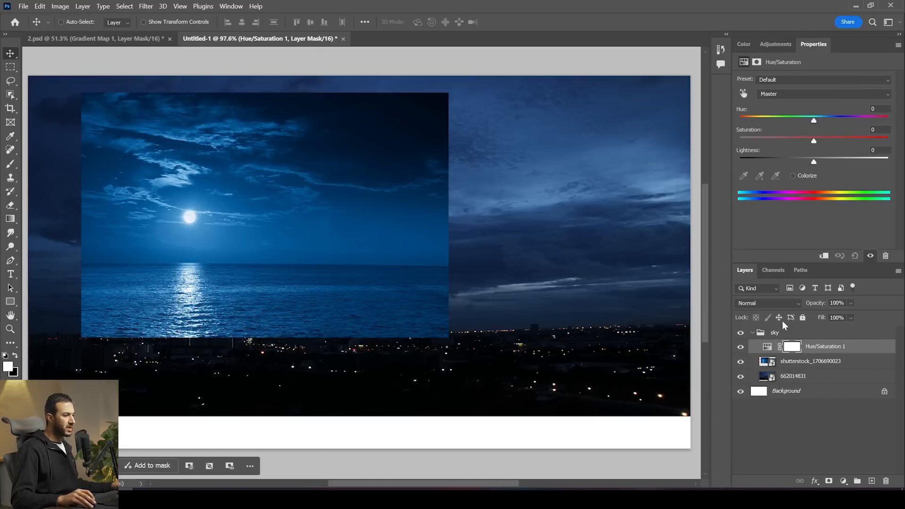
alt+click(819, 354)
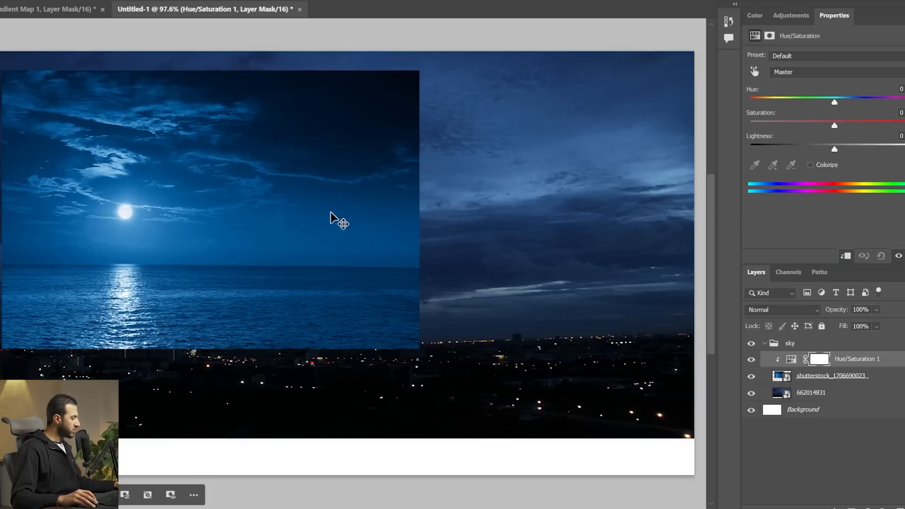
key(F3)
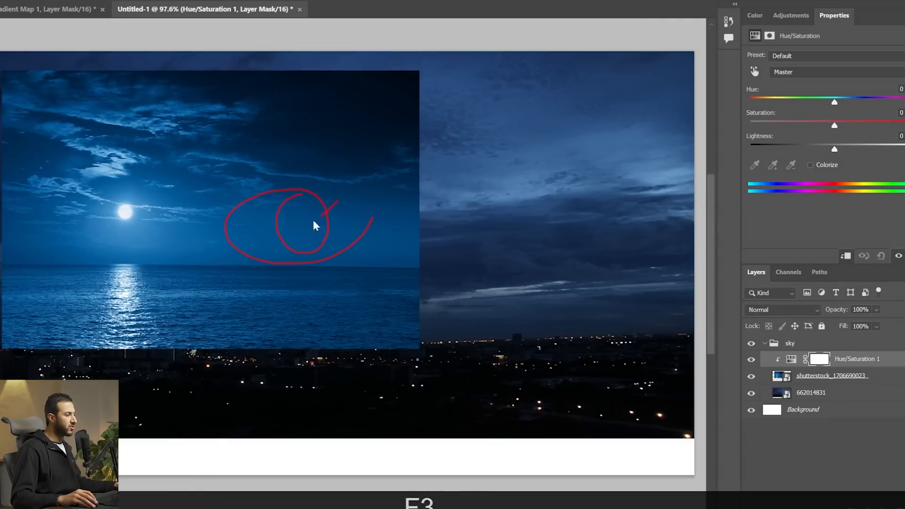
drag(313, 219, 298, 229)
drag(306, 206, 311, 232)
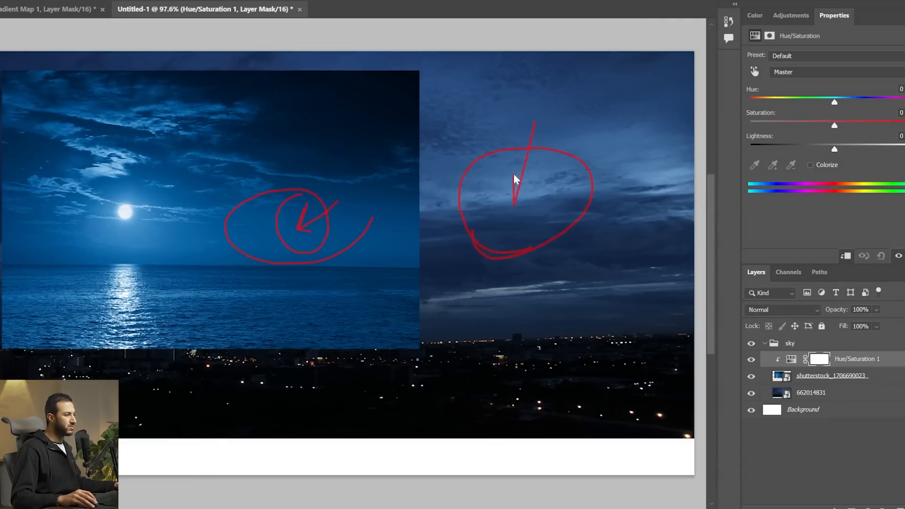
key(Escape)
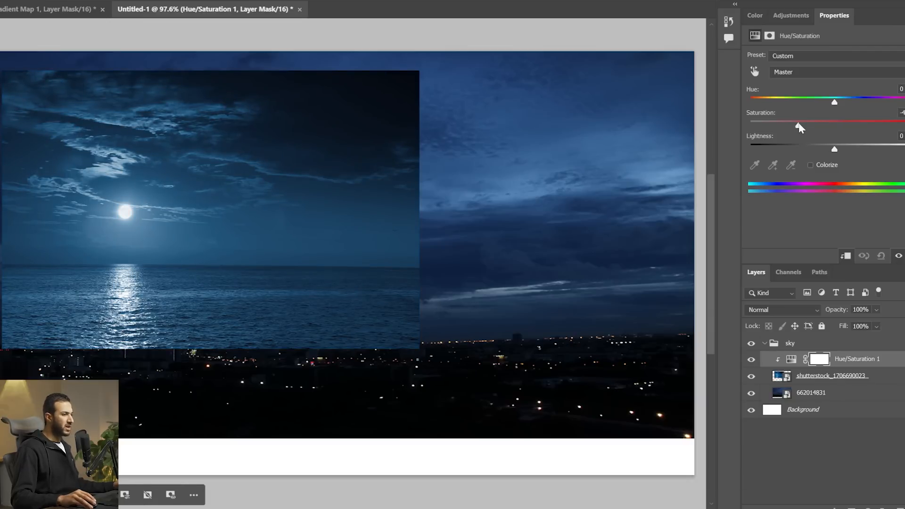
Set the clipped adjustment's Hue to +9 and Saturation to -54 to match the moonlit sea image to the background sky
key(F2)
key(F2)
key(F1)
key(F1)
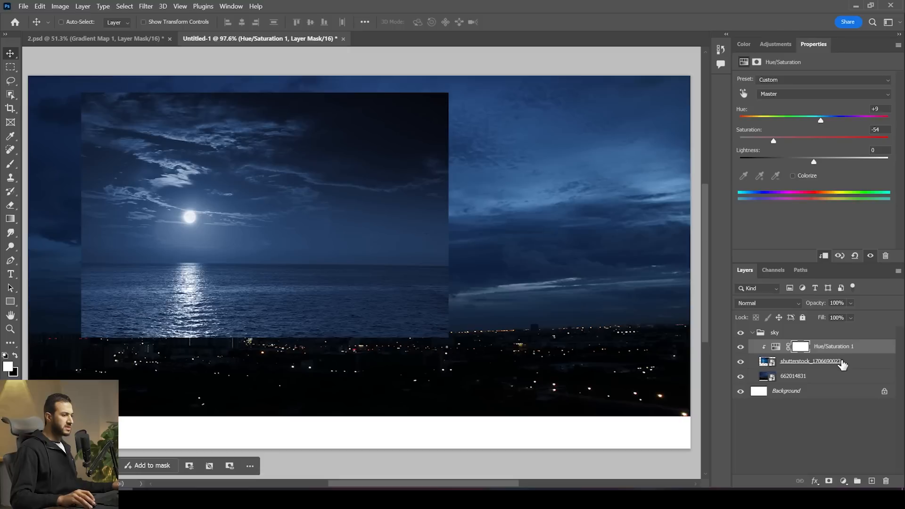
Add a layer mask to the moonlit sea layer and paint its upper edge black with a soft 300 px brush
click(873, 375)
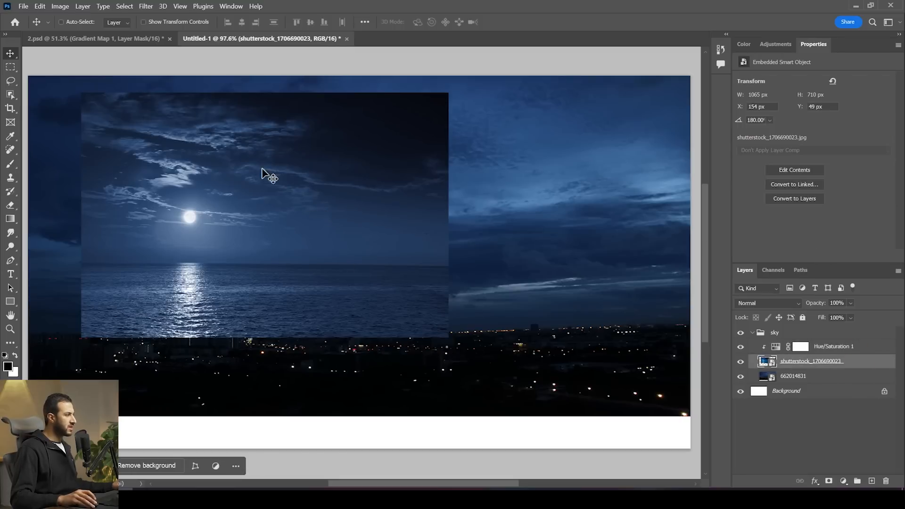
click(828, 482)
key(b)
key(bracketleft)
key(bracketleft)
key(bracketleft)
key(bracketleft)
key(bracketleft)
key(bracketleft)
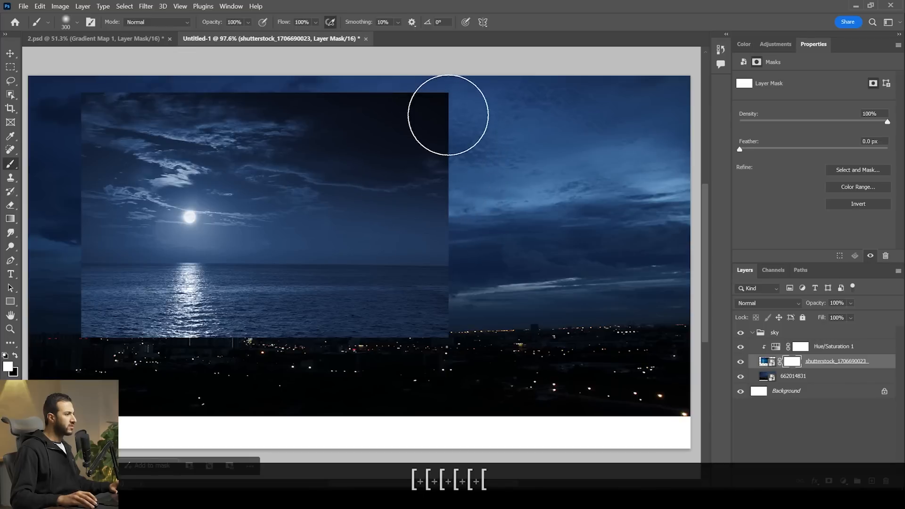
key(x)
mouse_move(456, 151)
mouse_down()
mouse_move(476, 139)
mouse_move(421, 86)
mouse_move(276, 74)
mouse_move(210, 89)
mouse_move(111, 87)
mouse_move(145, 83)
mouse_move(94, 89)
mouse_up()
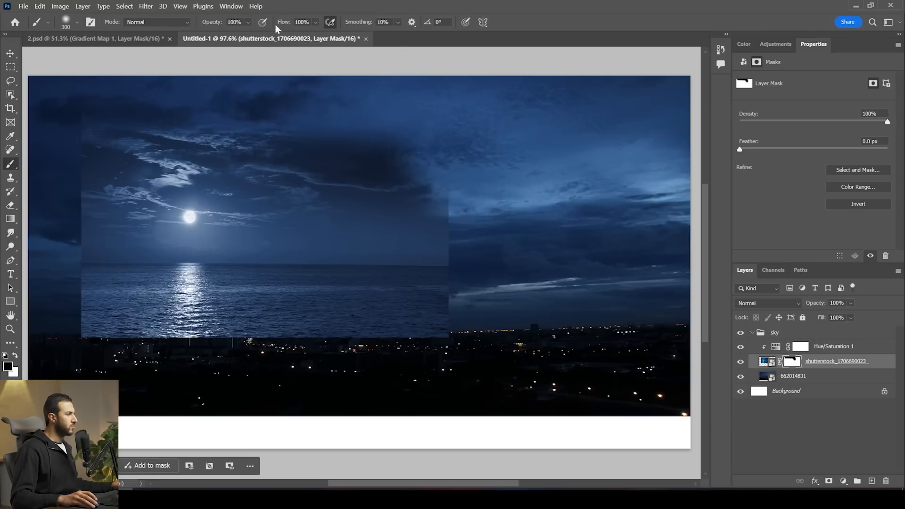
Paint the mask with 22% brush flow to blend the side edges and hide the sea beneath the moon
mouse_move(83, 157)
mouse_down()
mouse_move(71, 186)
mouse_move(67, 162)
mouse_up()
mouse_move(49, 303)
mouse_down()
mouse_move(50, 316)
mouse_move(251, 306)
mouse_move(311, 324)
mouse_move(421, 292)
mouse_move(428, 186)
mouse_move(247, 115)
mouse_up()
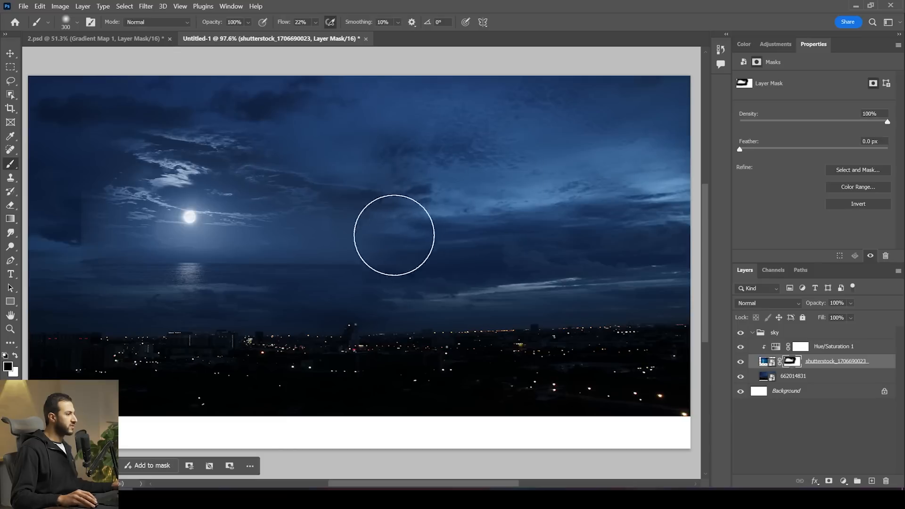
mouse_move(71, 299)
mouse_down()
mouse_move(52, 279)
mouse_move(56, 267)
mouse_move(46, 268)
mouse_move(58, 284)
mouse_move(73, 252)
mouse_move(106, 255)
mouse_up()
drag(49, 230, 119, 283)
drag(362, 277, 307, 259)
drag(437, 205, 295, 216)
drag(360, 216, 339, 277)
drag(176, 307, 232, 299)
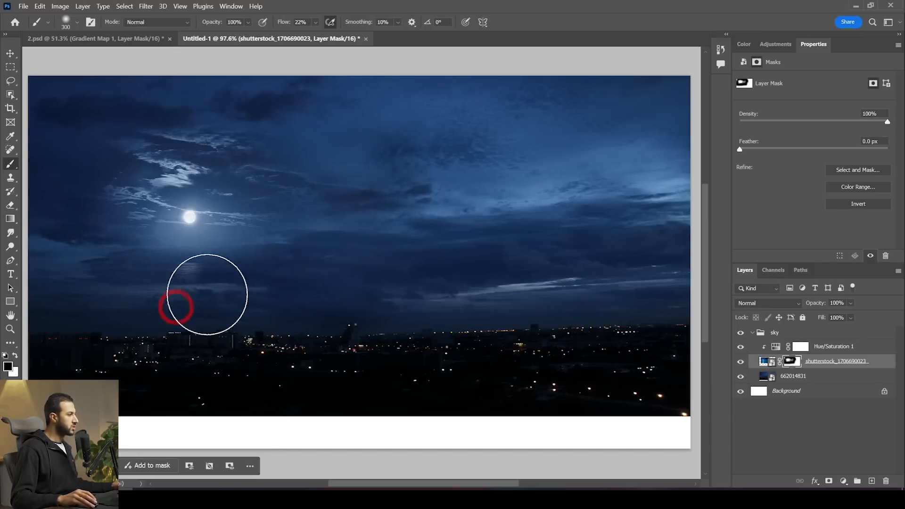
drag(52, 206, 114, 194)
Refine the mask around the clouds above the moon and fade the remaining reflection below it
scroll(191, 239, down, 6)
scroll(195, 234, up, 6)
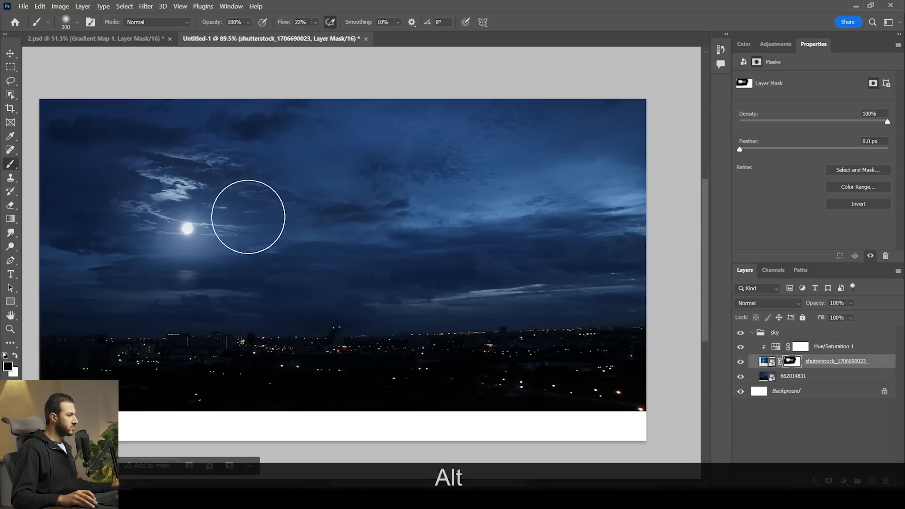
drag(179, 178, 206, 187)
drag(164, 266, 209, 291)
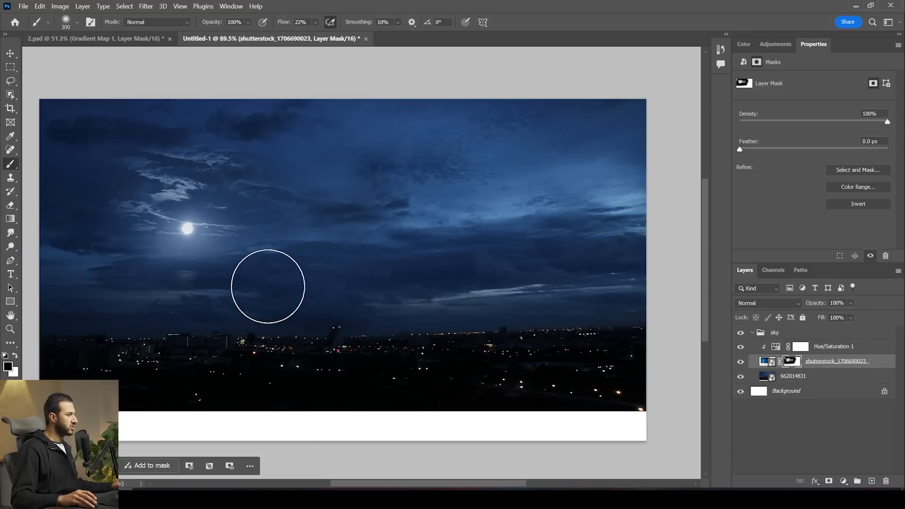
scroll(323, 299, down, 6)
scroll(331, 297, up, 6)
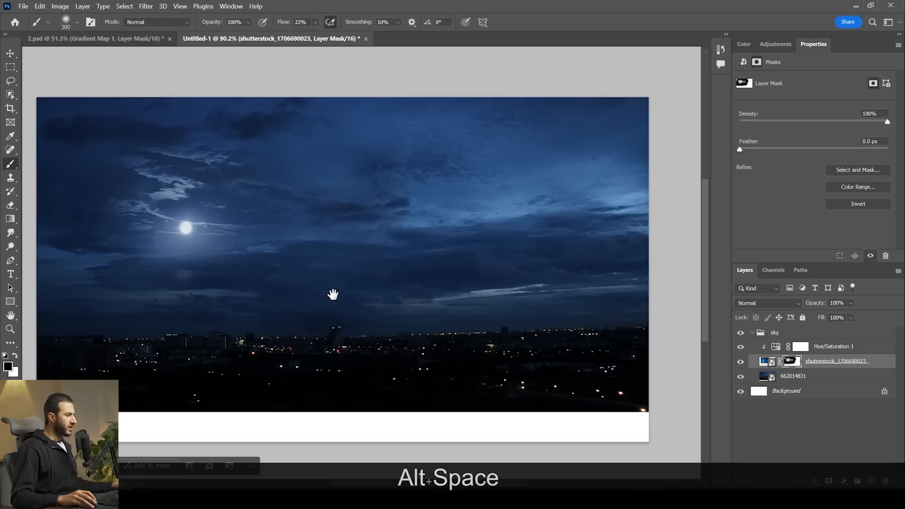
drag(332, 295, 345, 292)
Open shutterstock_2193532477.jpg from the images folder as a separate document and display its channels
key(alt+Tab)
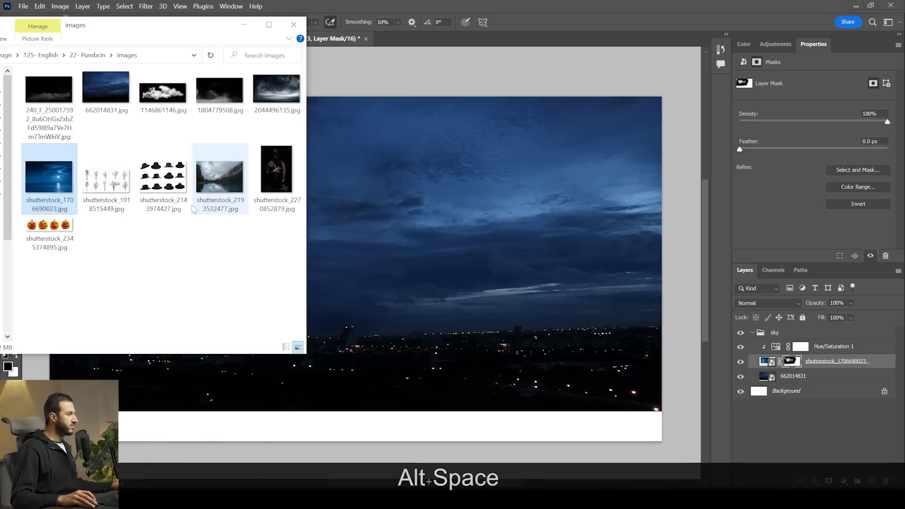
drag(234, 179, 410, 36)
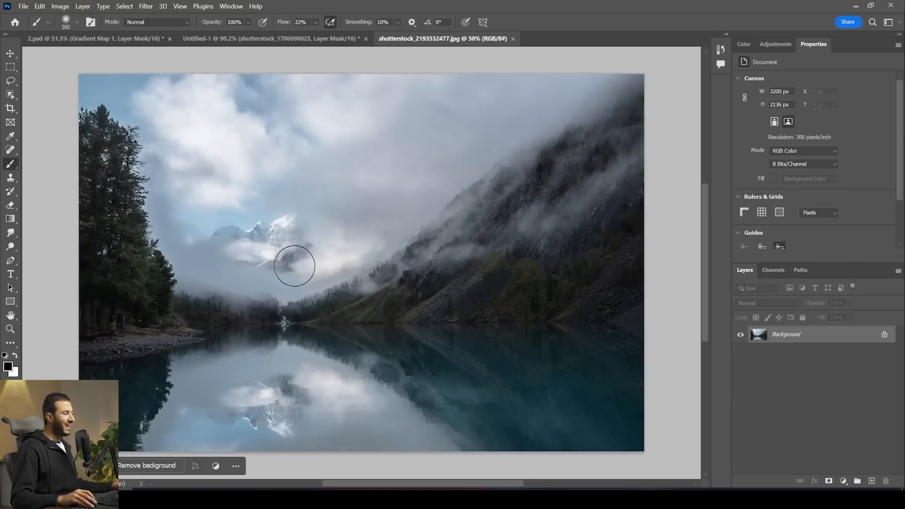
click(773, 271)
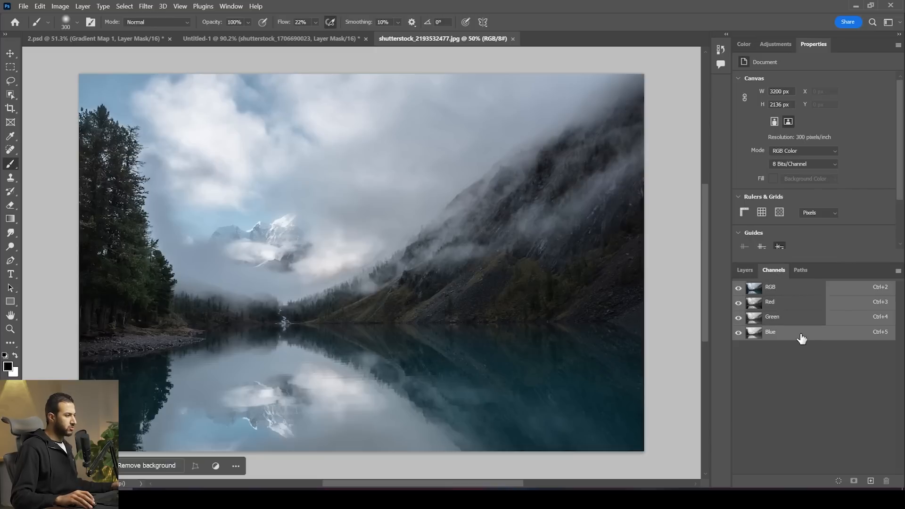
Compare the Red, Green and Blue channels for contrast between the sky and the landscape
click(801, 336)
click(799, 306)
click(804, 336)
drag(759, 335, 797, 311)
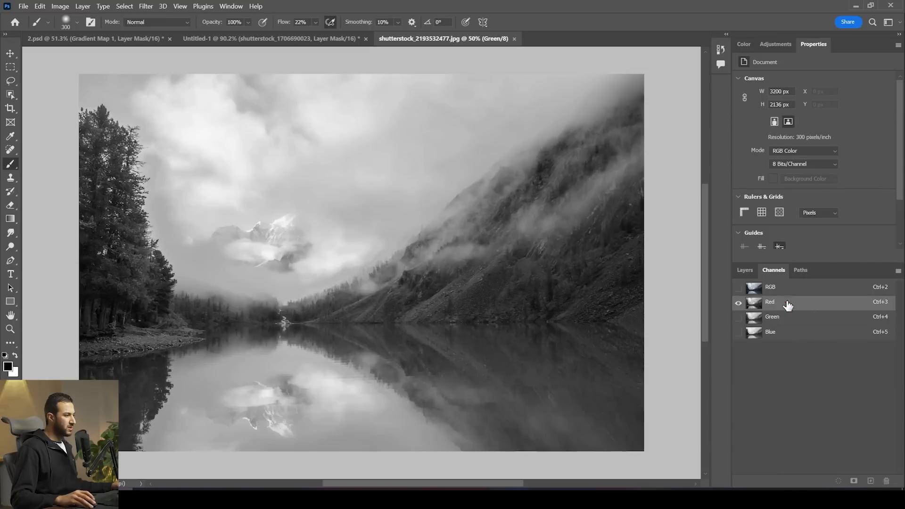
click(792, 304)
click(792, 334)
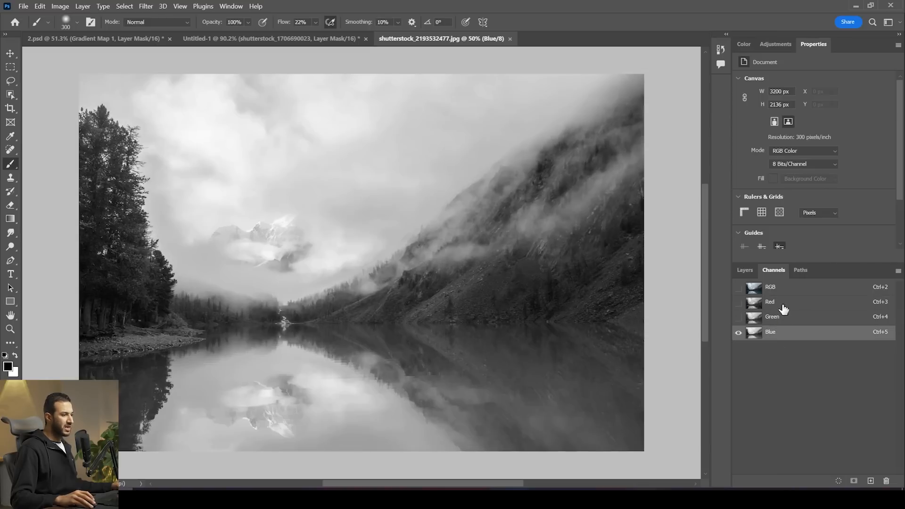
click(783, 305)
click(783, 333)
click(781, 305)
click(782, 333)
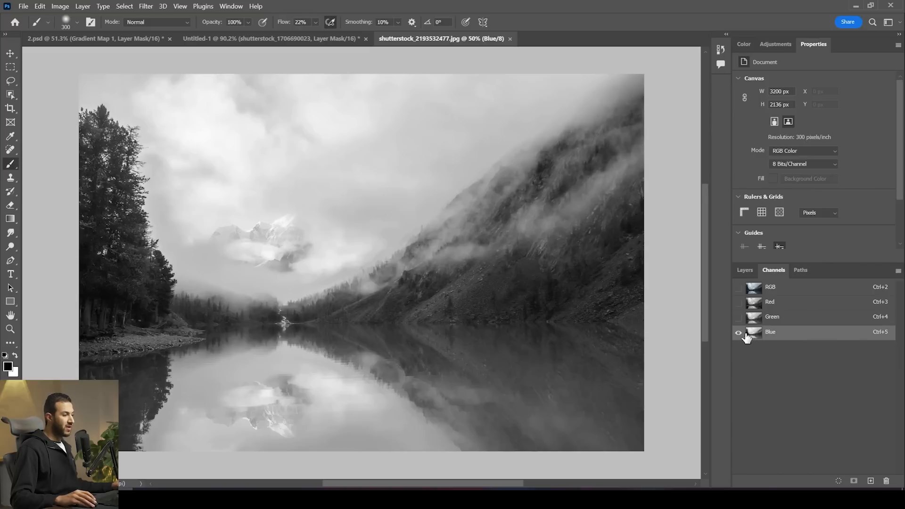
Duplicate the Blue channel as Blue copy and show only the copy
right_click(790, 338)
click(825, 339)
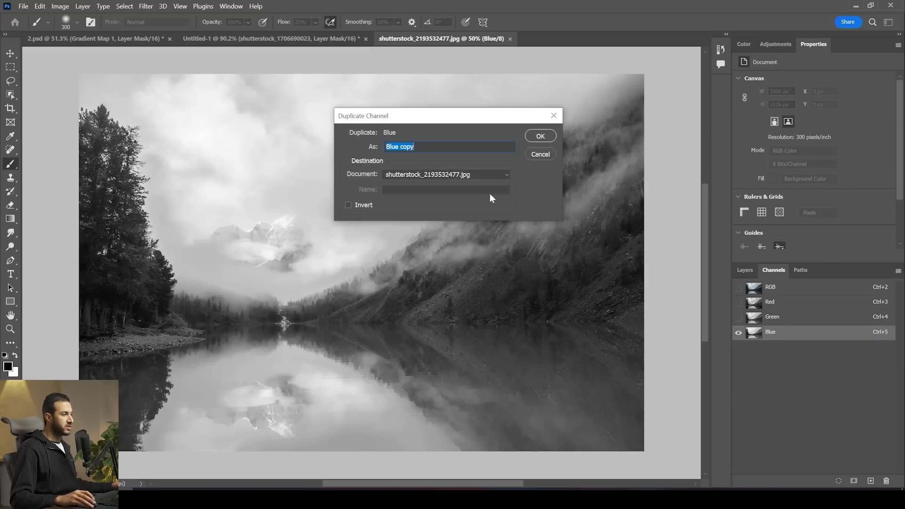
click(540, 136)
click(737, 347)
click(738, 332)
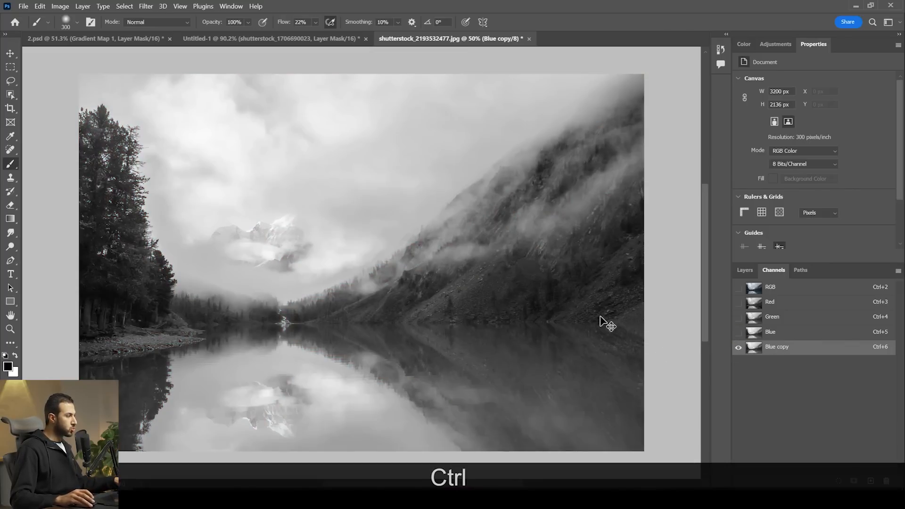
Apply Levels to the Blue copy channel with input values 67, 1.14 and 164 to separate sky from landscape
key(ctrl+l)
drag(353, 206, 368, 205)
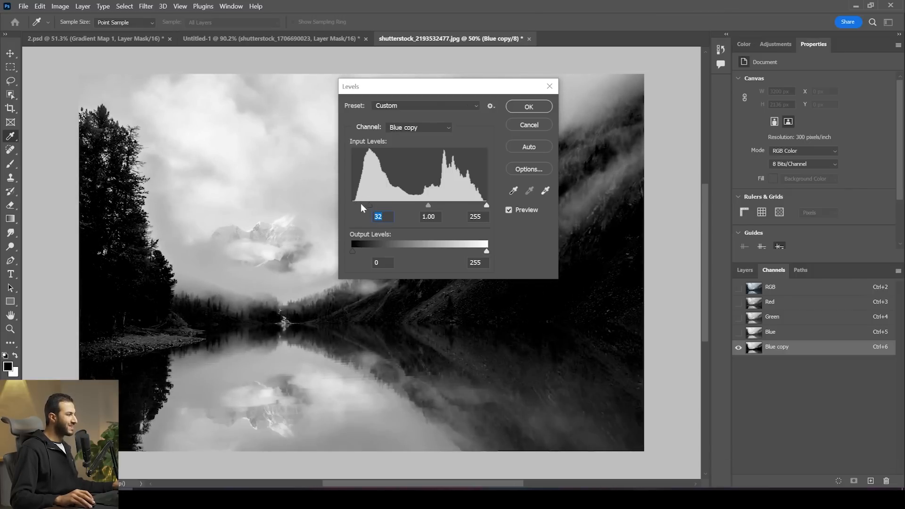
drag(371, 204, 444, 205)
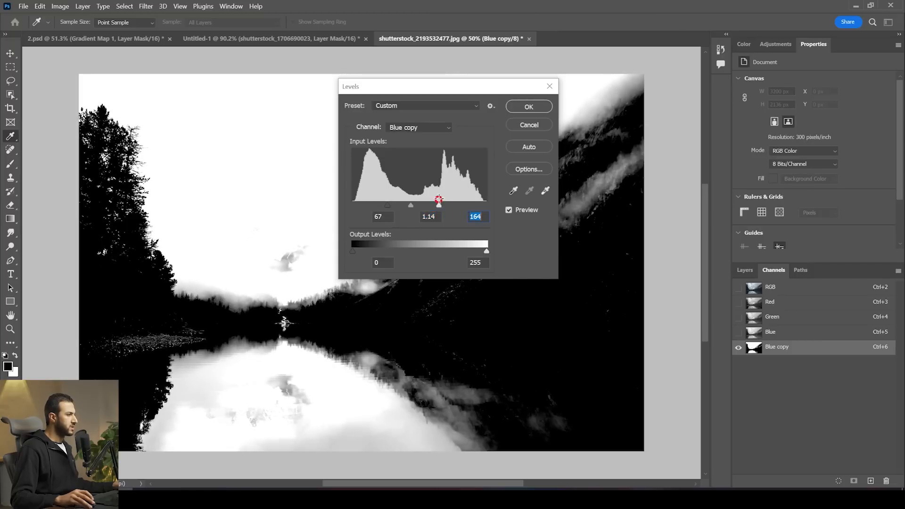
click(527, 108)
Paint the lake and lower mountain slope solid black in Blue copy with a 300 px Hard Round brush at 100% flow
key(b)
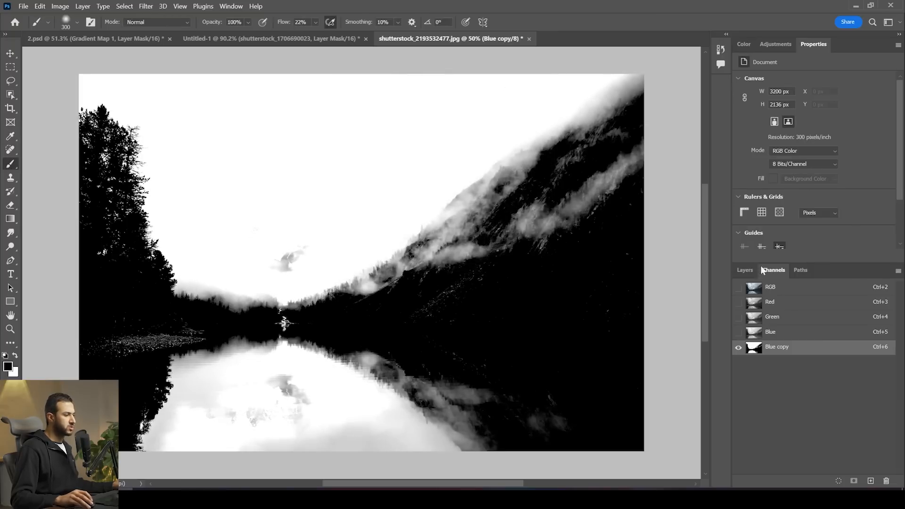
right_click(253, 260)
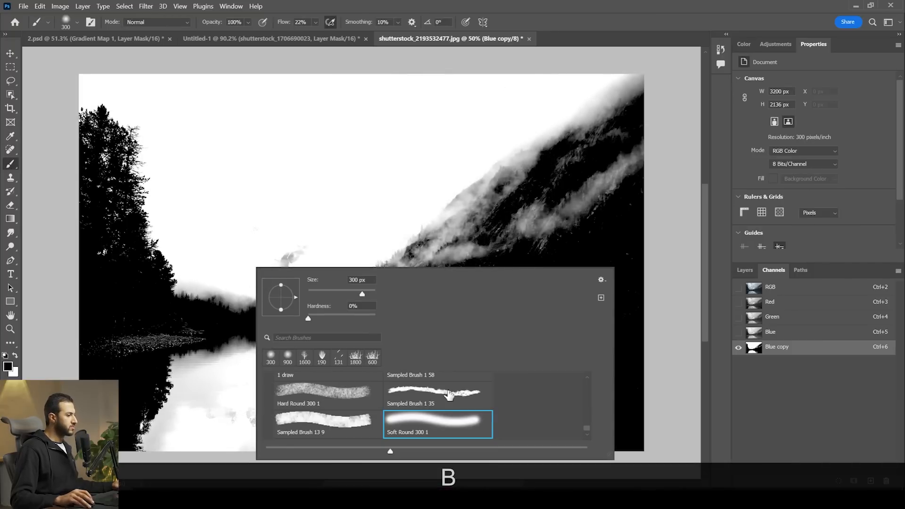
drag(586, 428, 586, 382)
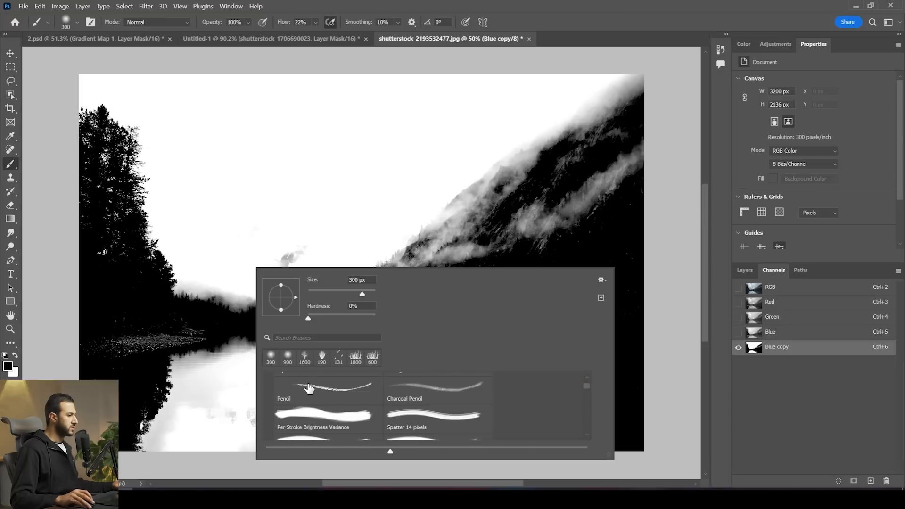
scroll(315, 391, up, 5)
click(430, 398)
click(210, 358)
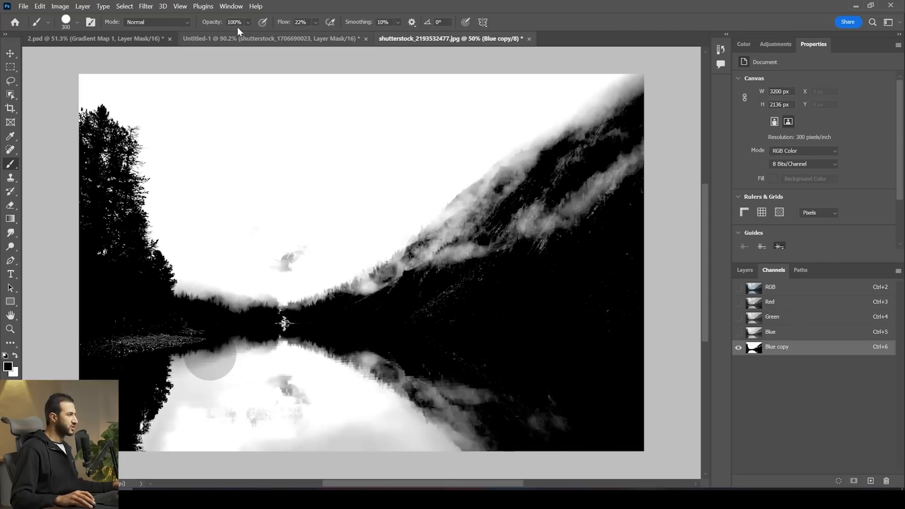
mouse_move(466, 337)
mouse_down()
mouse_move(465, 315)
mouse_move(145, 349)
mouse_move(83, 318)
mouse_up()
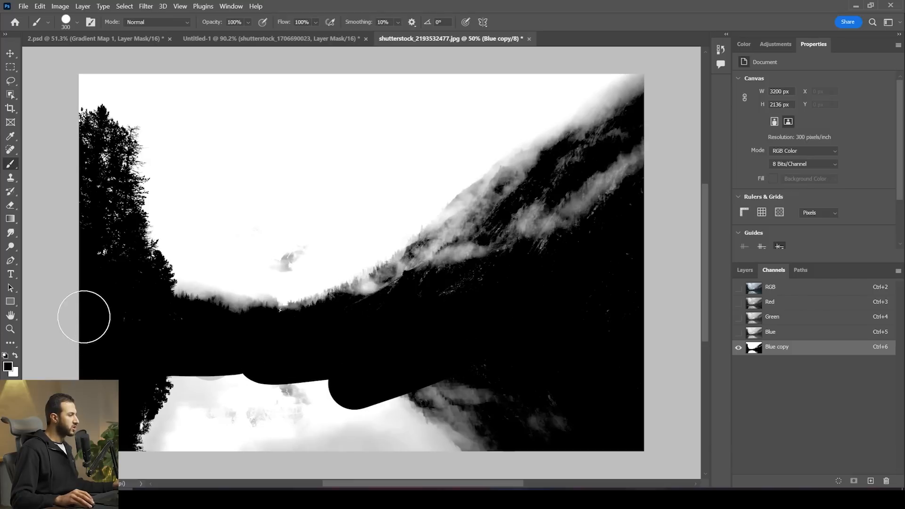
mouse_move(177, 411)
mouse_down()
mouse_move(68, 378)
mouse_move(103, 398)
mouse_move(96, 440)
mouse_move(543, 443)
mouse_move(710, 427)
mouse_move(591, 385)
mouse_move(534, 345)
mouse_move(520, 316)
mouse_move(464, 296)
mouse_move(503, 238)
mouse_move(399, 291)
mouse_move(411, 287)
mouse_move(397, 307)
mouse_move(653, 173)
mouse_move(575, 204)
mouse_up()
Switch to the Soft Round brush, undo the last black stroke, and paint the grey patch in the sky white
right_click(508, 250)
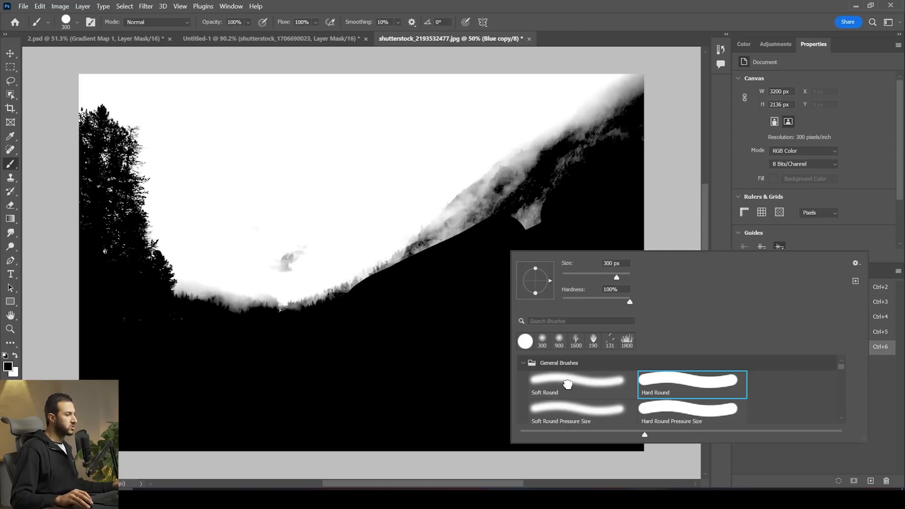
double_click(571, 383)
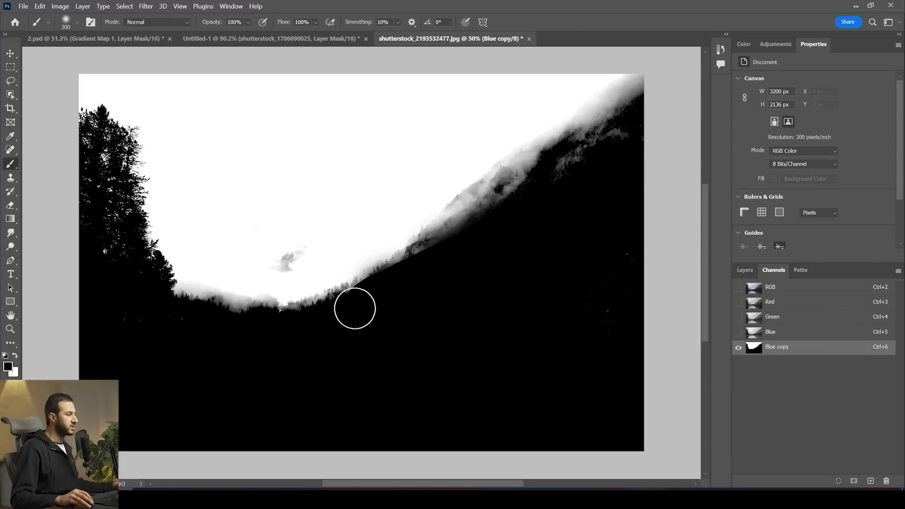
key(ctrl+z)
key(x)
mouse_move(303, 246)
mouse_down()
mouse_move(281, 261)
mouse_move(266, 221)
mouse_up()
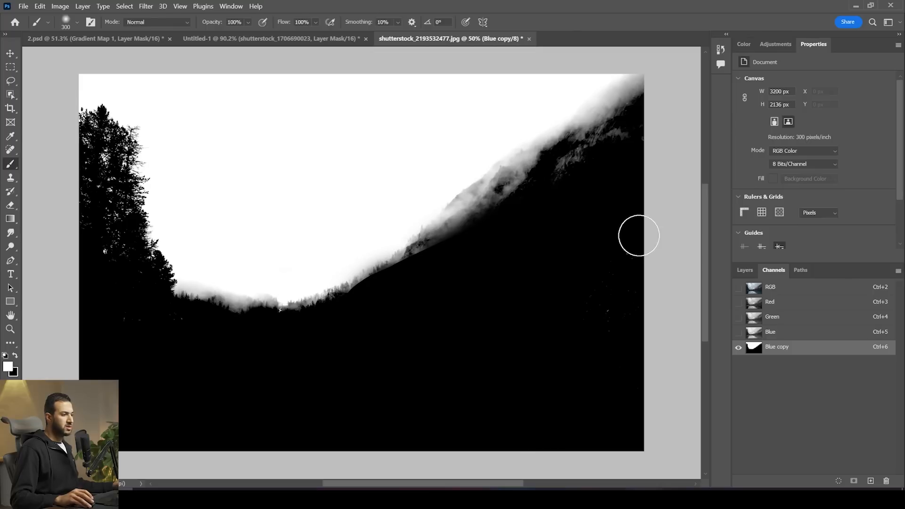
Load Blue copy as a selection, invert it, and mask the Background layer with it to hide the sky
ctrl+click(755, 349)
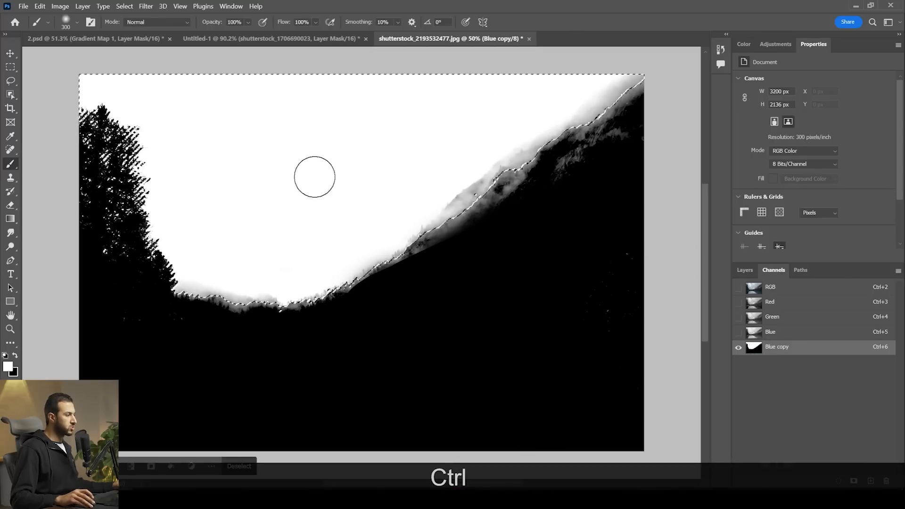
click(745, 272)
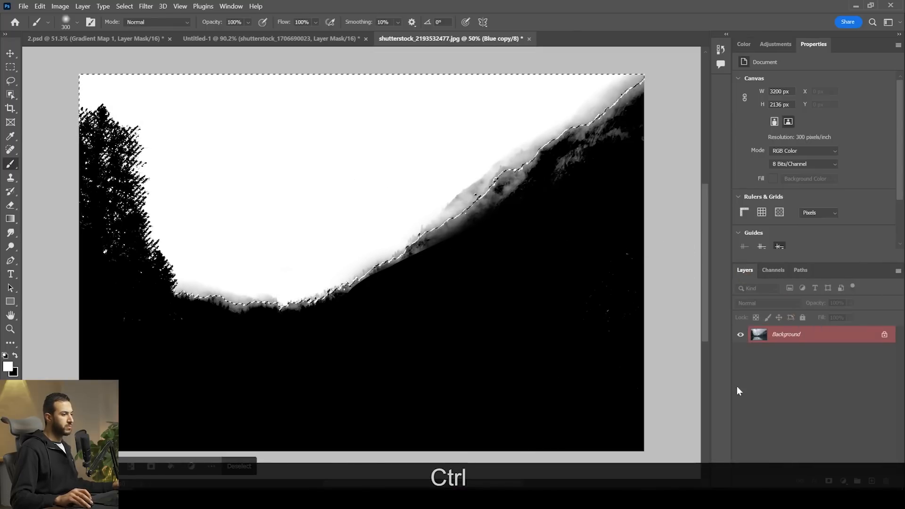
key(ctrl+z)
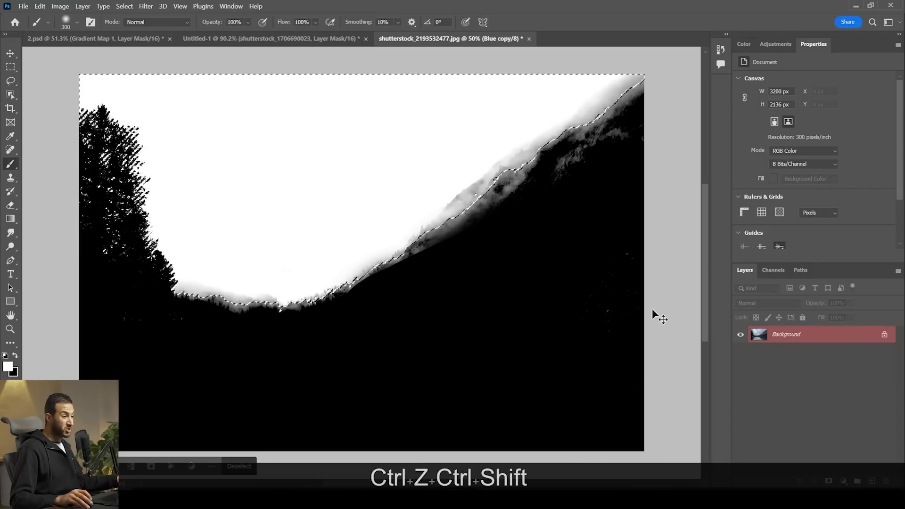
key(ctrl+shift+i)
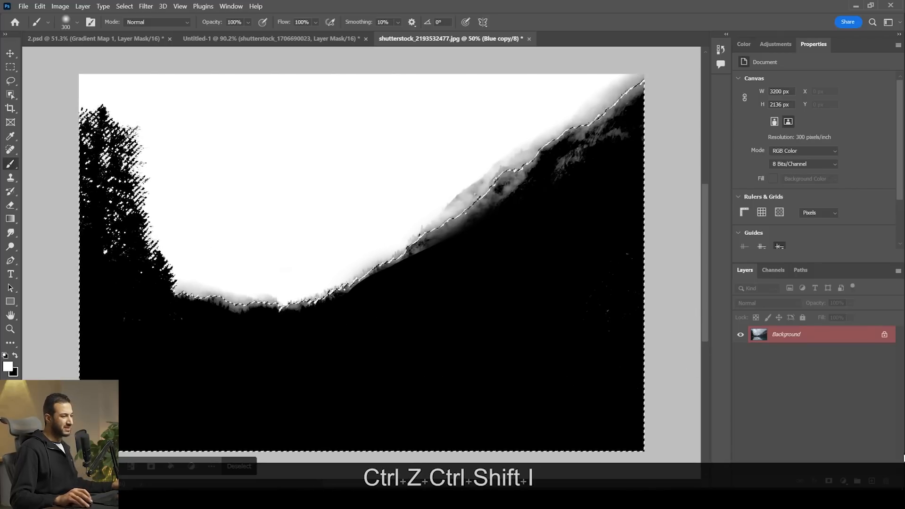
click(828, 481)
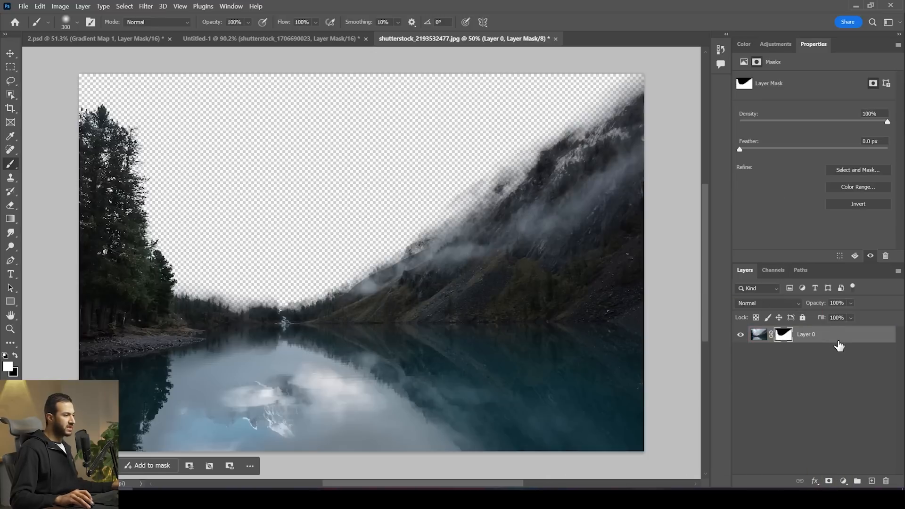
Move the masked lake and mountain layer into the Untitled-1 document, accepting the bit-depth change
click(9, 54)
drag(444, 327, 421, 275)
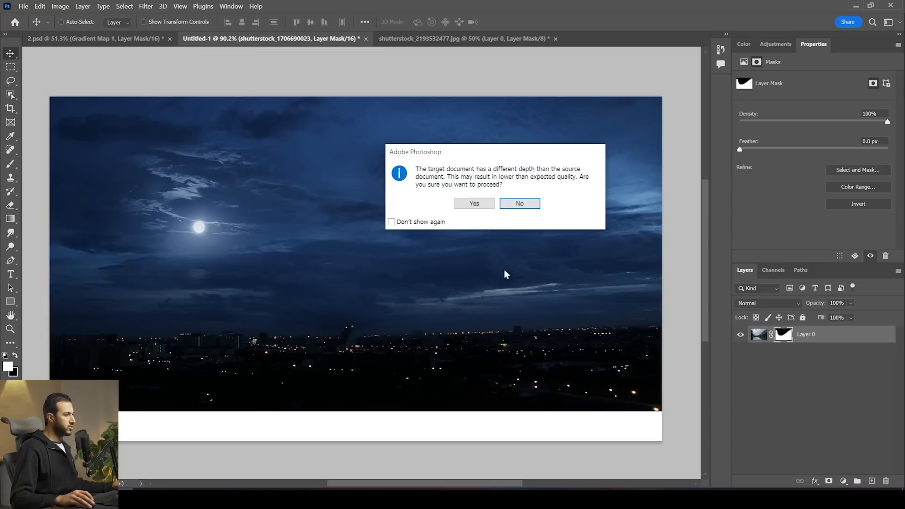
click(487, 207)
Move Layer 1 out of the sky group to the top of the stack and put it in a group named mountains
drag(849, 367, 830, 331)
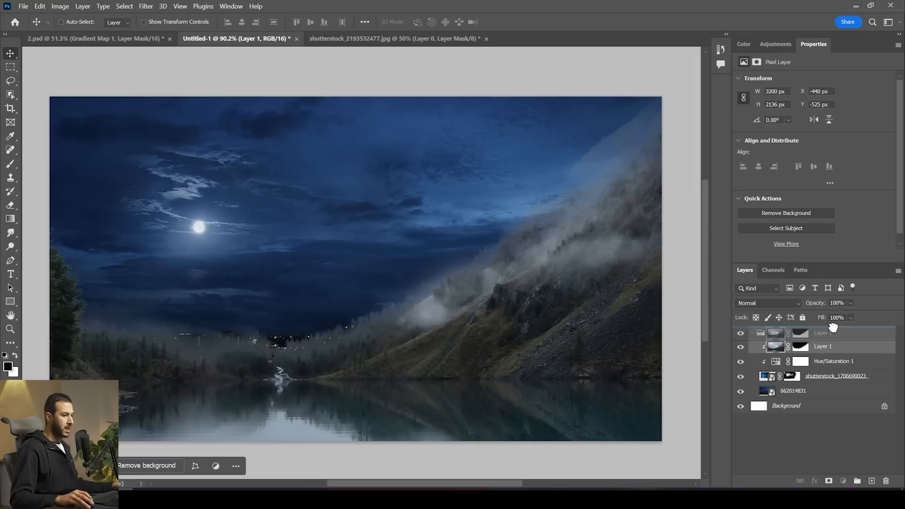
key(ctrl+g)
double_click(783, 333)
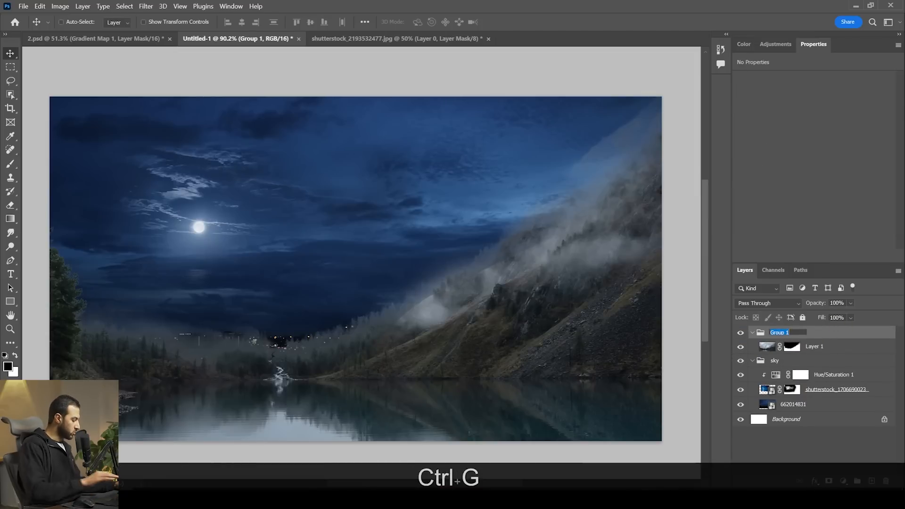
text(mountains)
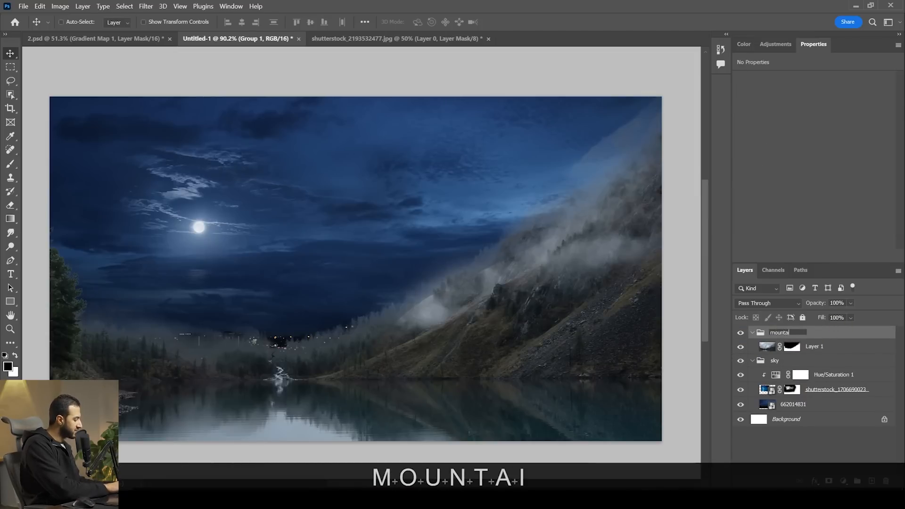
click(815, 348)
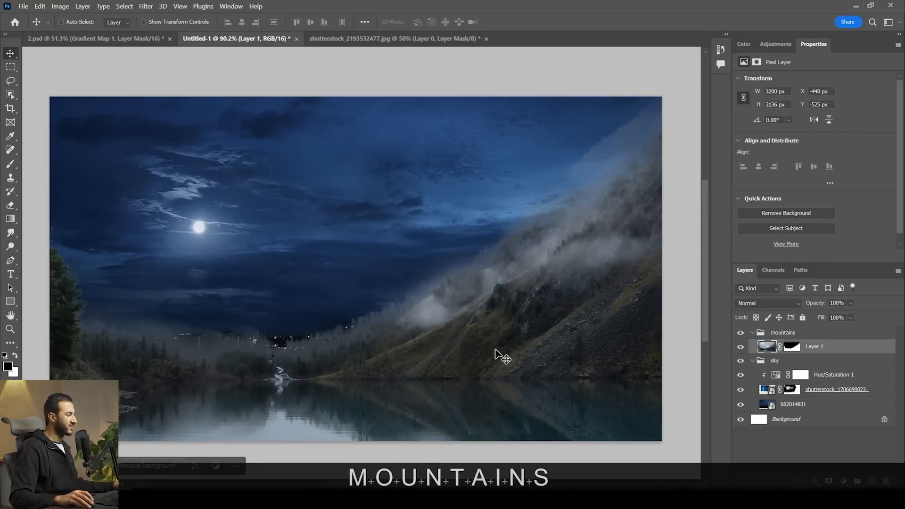
Scale Layer 1 down to about 68% and align it with the canvas's left edge so the pine trees show
key(ctrl+t)
alt+scroll(359, 309, down, 3)
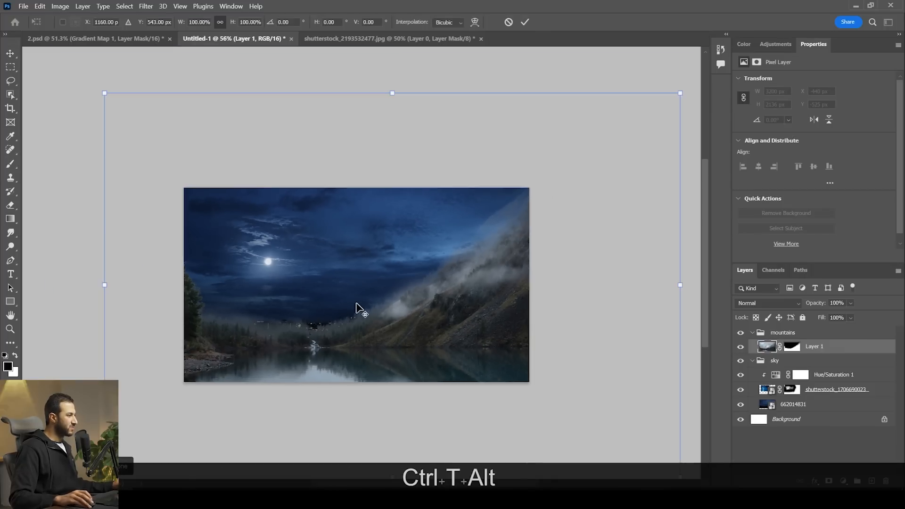
drag(104, 287, 196, 285)
drag(335, 307, 330, 318)
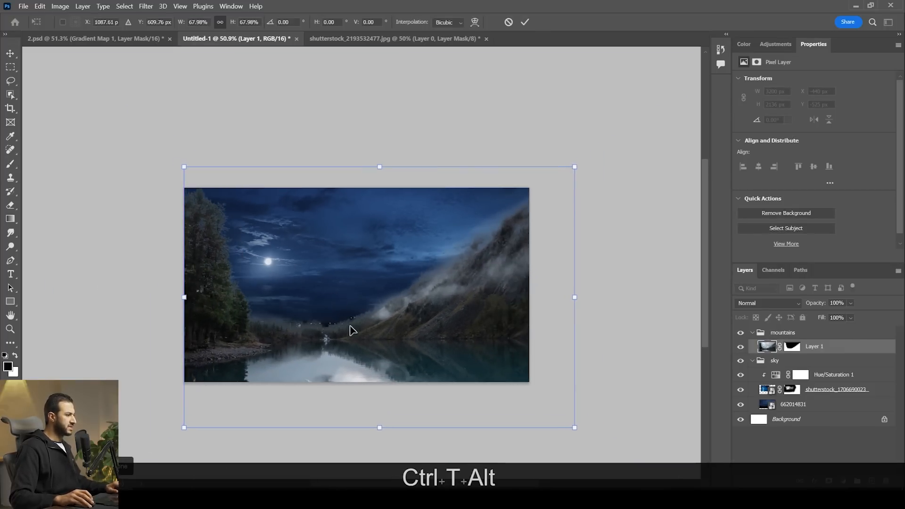
key(Return)
Scale Layer 1 down further to about 1941 × 1296 px and place it at about X -10, Y -57 px
alt+scroll(420, 353, up, 2)
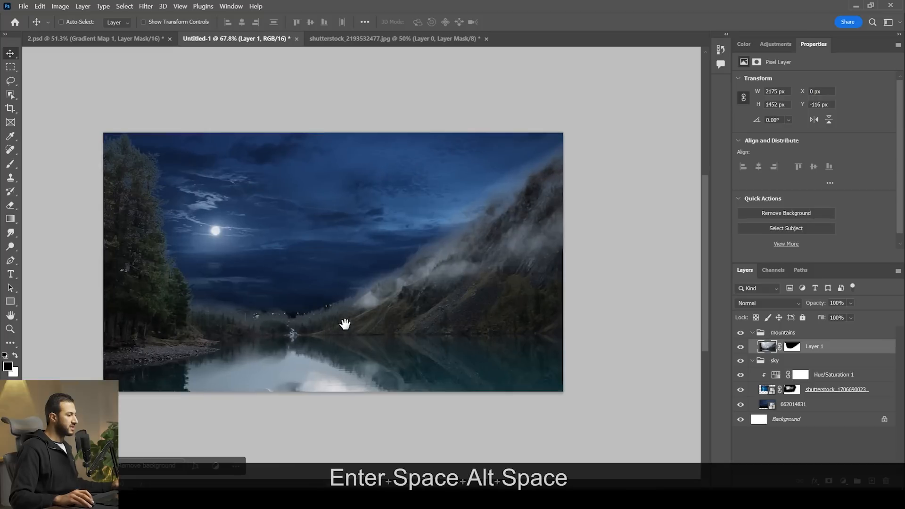
drag(344, 323, 353, 320)
key(ctrl)
key(ctrl+t)
drag(633, 279, 578, 274)
key(Return)
drag(226, 278, 226, 282)
Darken the landscape with a Curves adjustment clipped to Layer 1, lowering the white point's output and slightly raising the black point
key(space)
drag(372, 331, 384, 314)
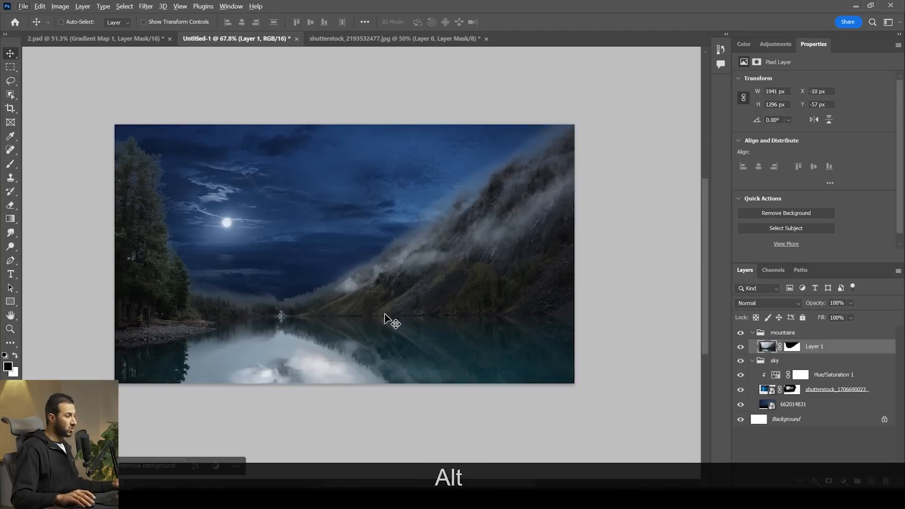
alt+scroll(335, 323, up, 2)
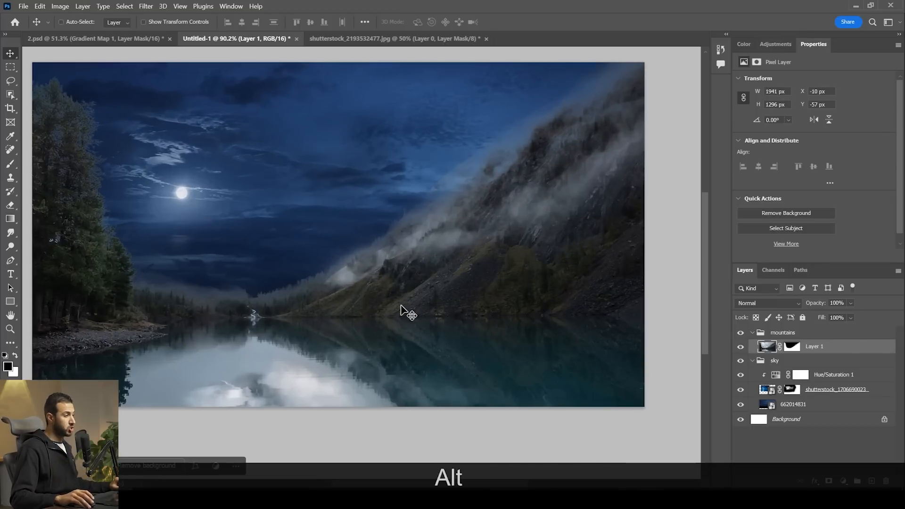
key(space)
drag(428, 303, 438, 312)
alt+scroll(430, 327, up, 1)
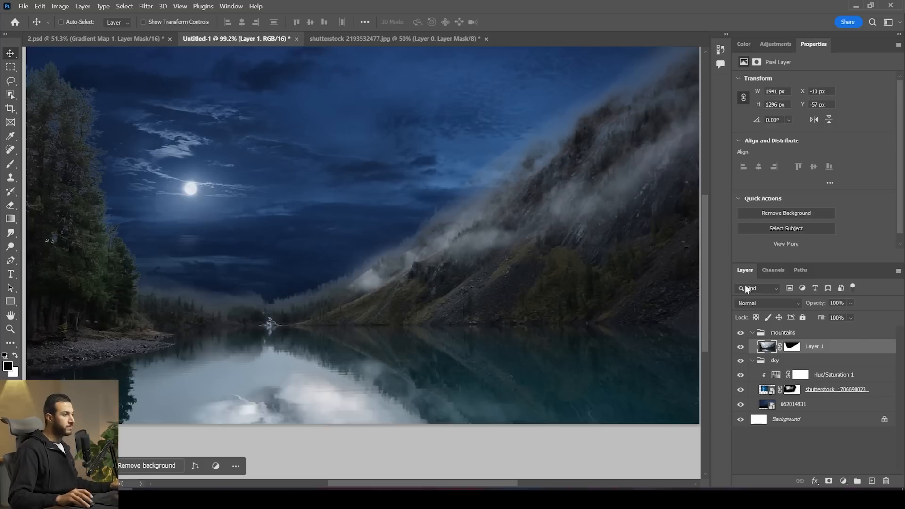
click(785, 44)
key(space)
drag(397, 267, 398, 271)
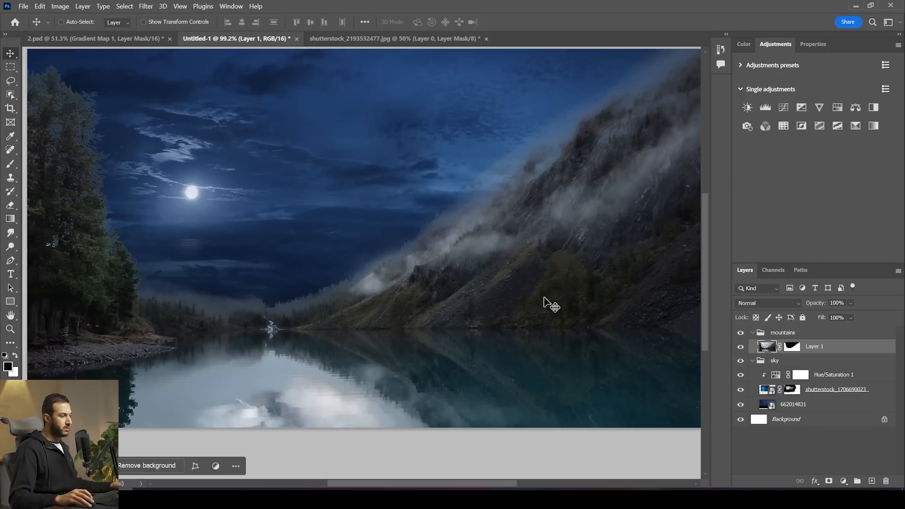
click(783, 109)
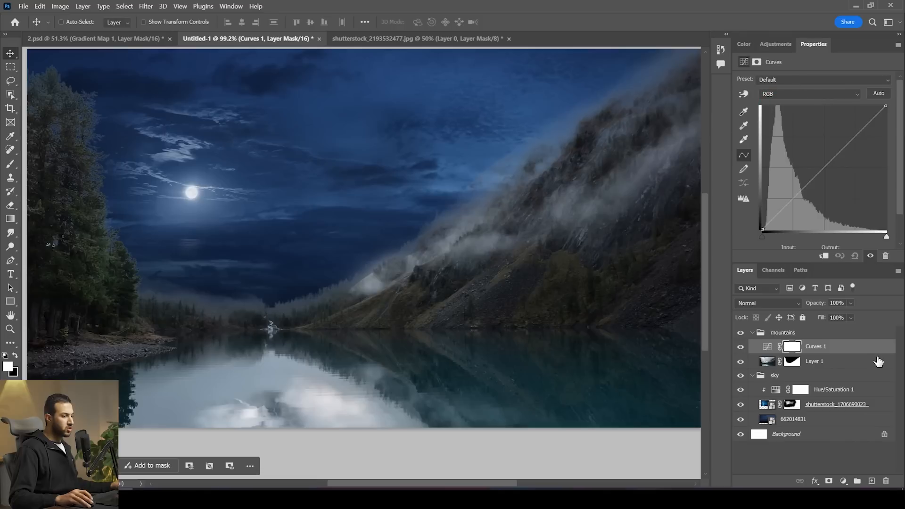
click(824, 255)
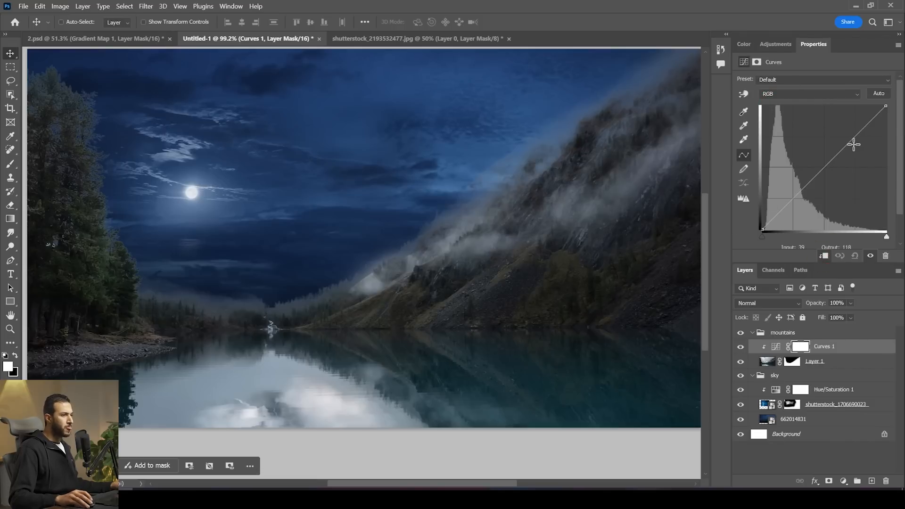
drag(884, 105, 900, 176)
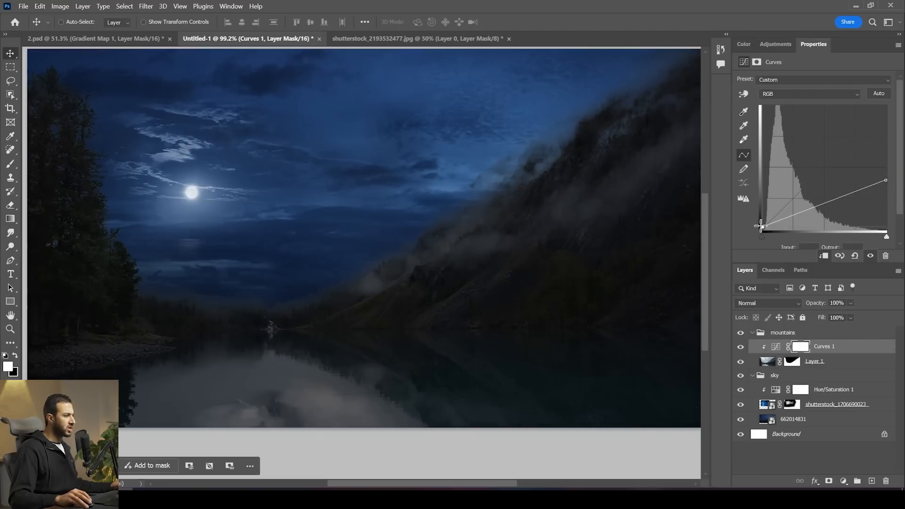
Add a clipped Color Balance adjustment above Curves 1 and set its midtones to Cyan/Red -17, Magenta/Green -5 and Yellow/Blue +17
scroll(418, 261, down, 3)
scroll(419, 261, up, 3)
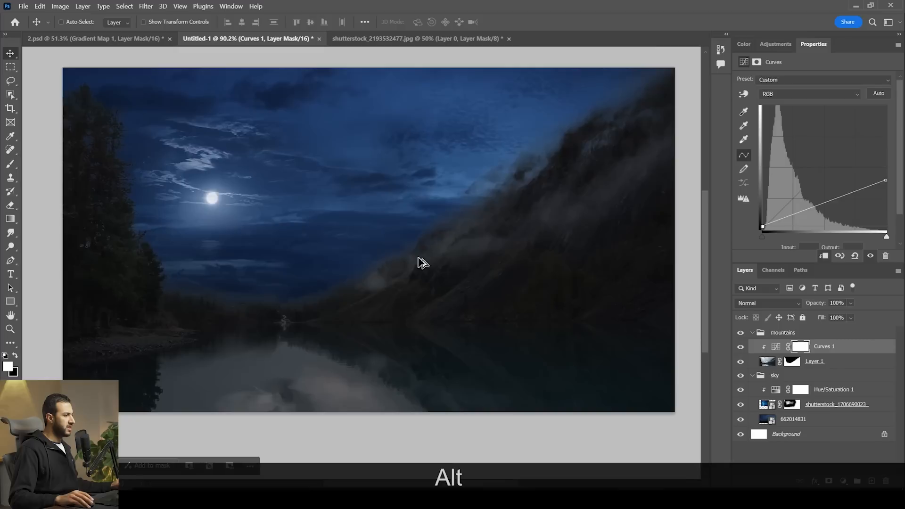
drag(427, 258, 429, 260)
alt+click(429, 262)
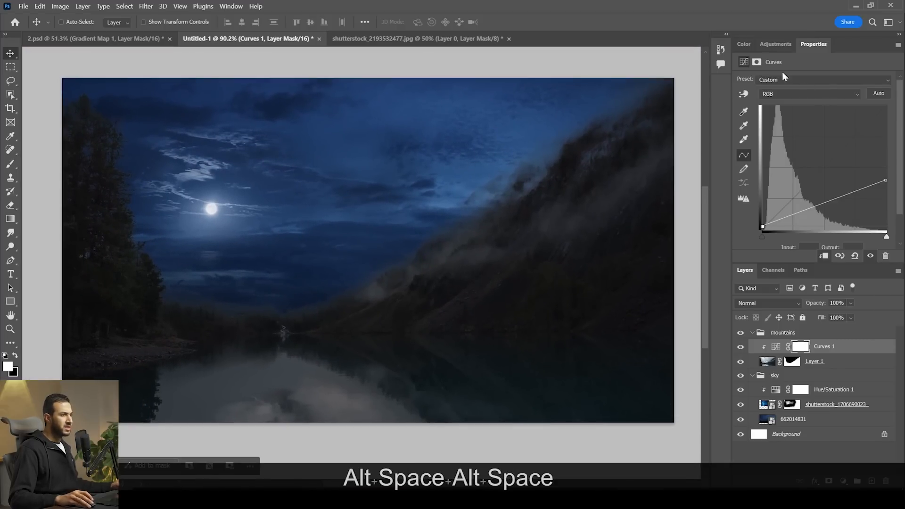
click(764, 47)
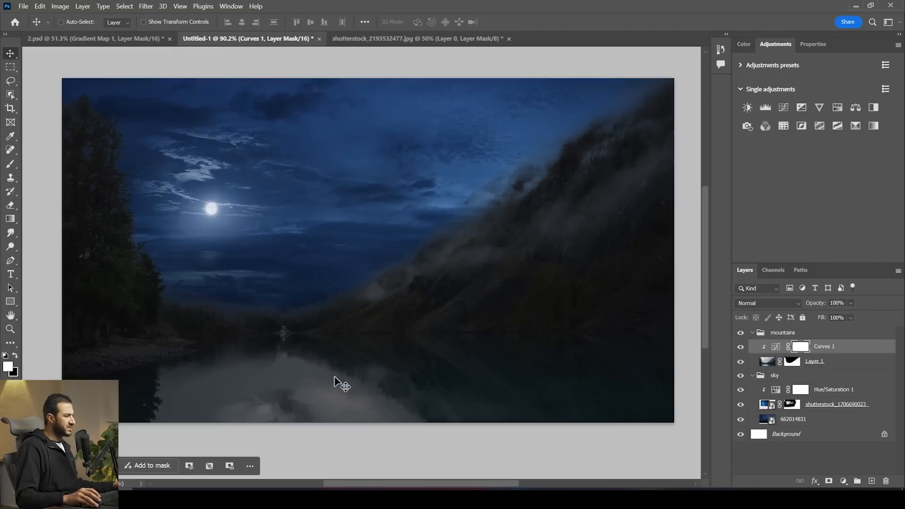
click(855, 108)
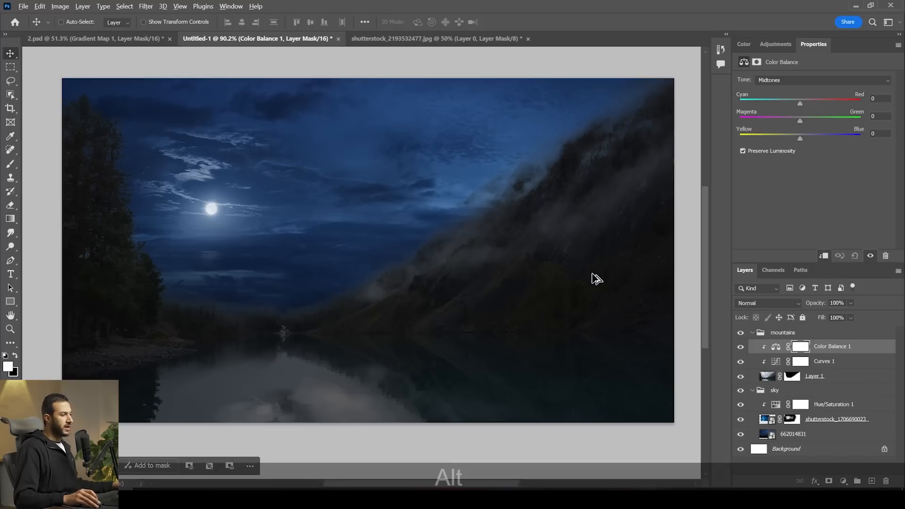
scroll(592, 277, up, 1)
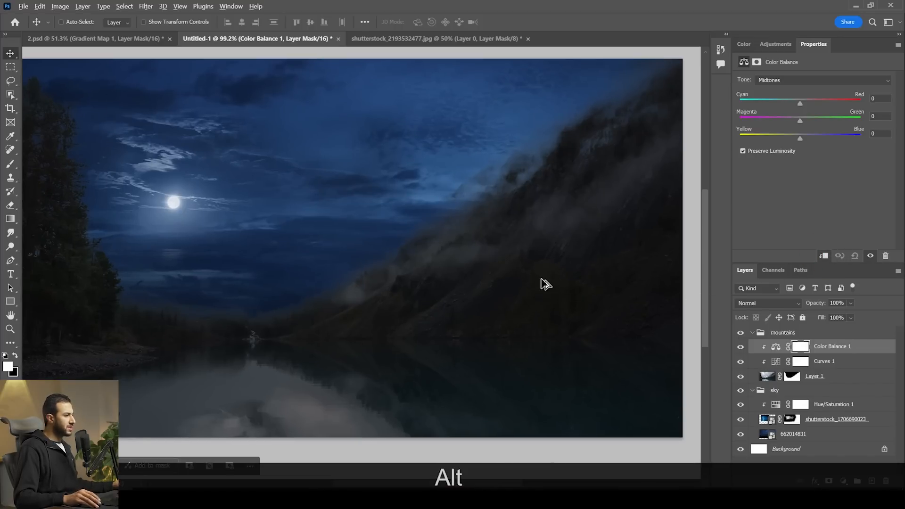
scroll(541, 279, down, 1)
drag(468, 276, 504, 253)
scroll(476, 278, up, 1)
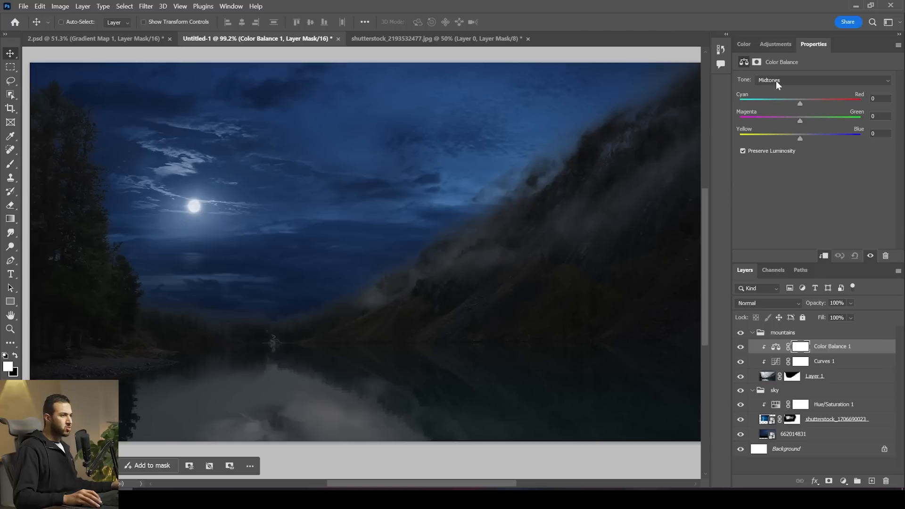
drag(800, 137, 810, 135)
drag(800, 101, 796, 120)
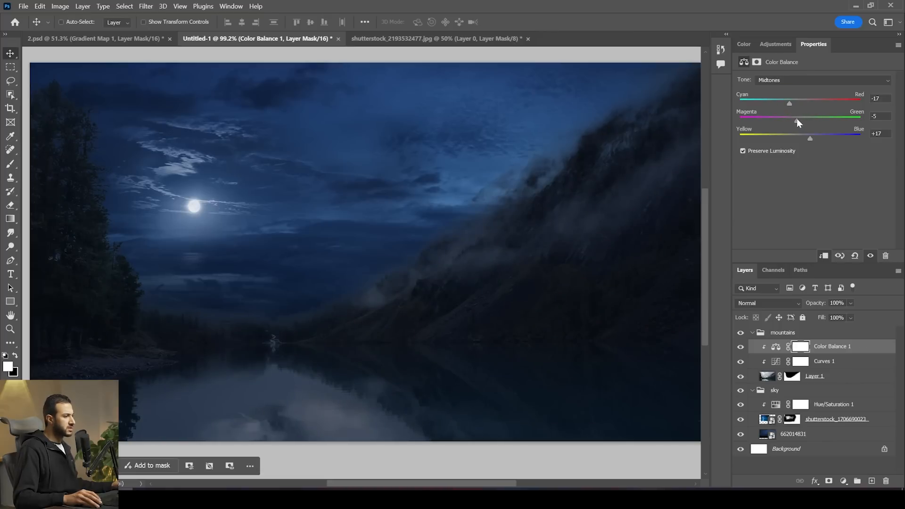
Set the Color Balance shadows to Cyan/Red -10, Magenta/Green -5 and Yellow/Blue +1, and compare the image with and without the adjustment
click(787, 80)
click(782, 86)
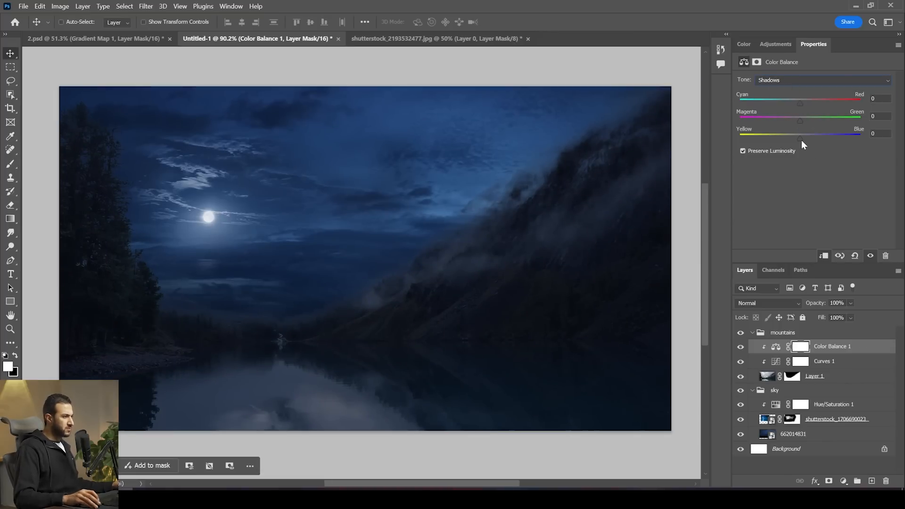
drag(802, 140, 802, 140)
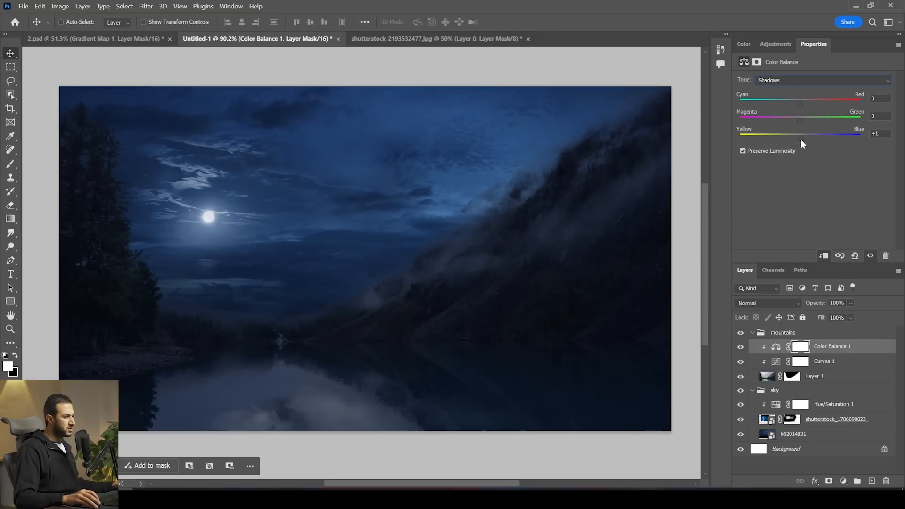
drag(796, 104, 793, 104)
click(799, 121)
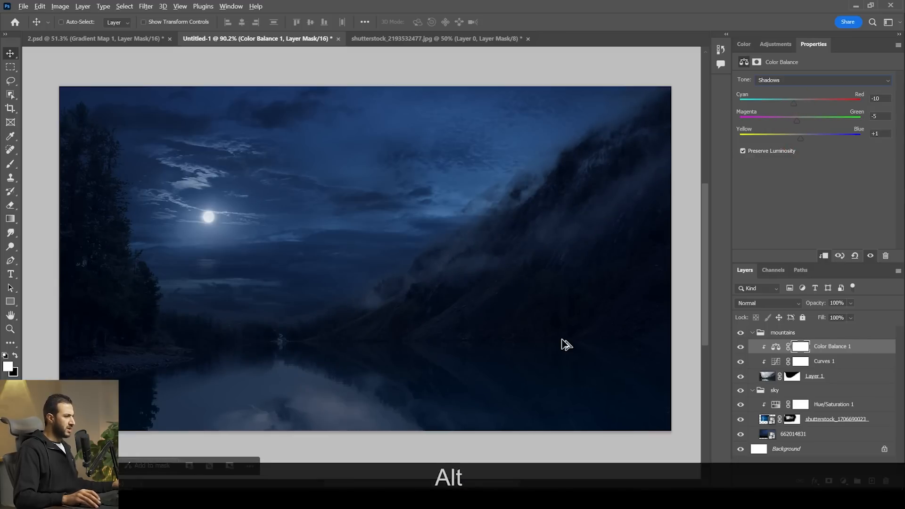
scroll(562, 339, down, 2)
scroll(566, 343, up, 2)
key(space)
drag(523, 308, 530, 312)
click(739, 348)
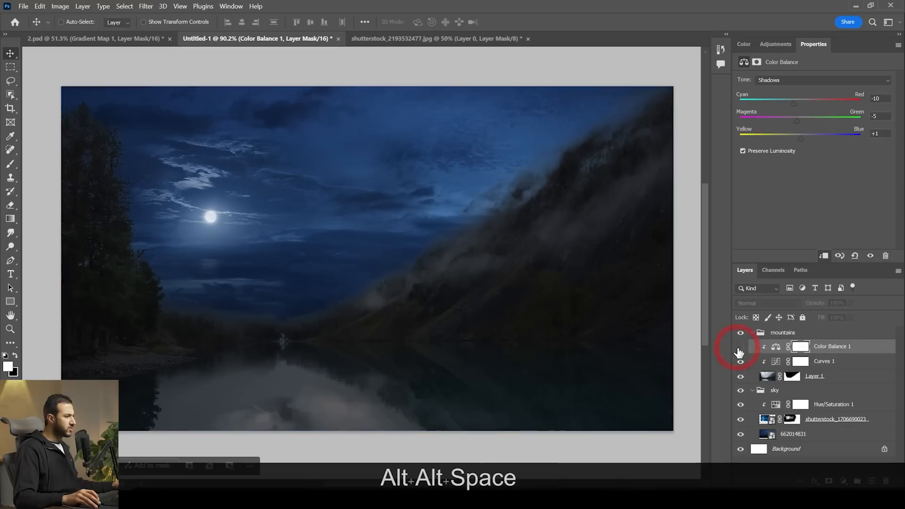
click(739, 348)
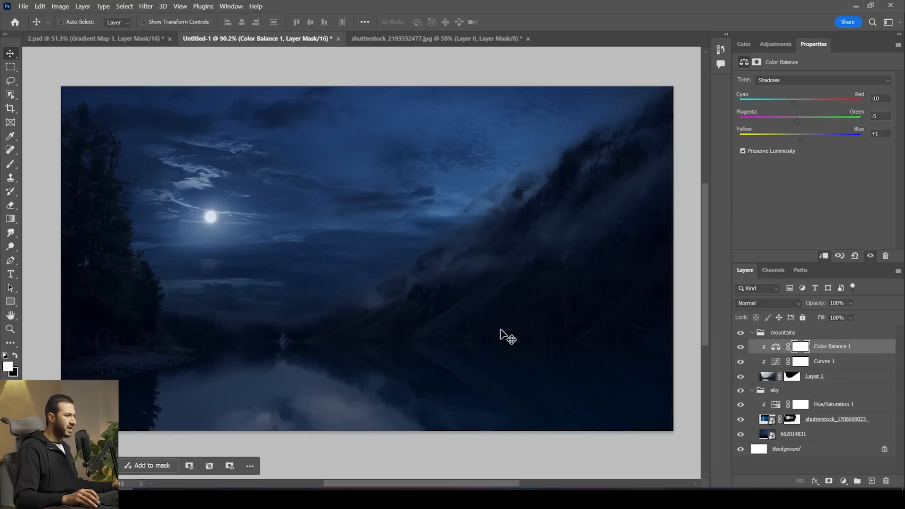
Set the Color Balance highlights to Cyan/Red -3, Magenta/Green -1 and Yellow/Blue +9
click(796, 80)
click(801, 108)
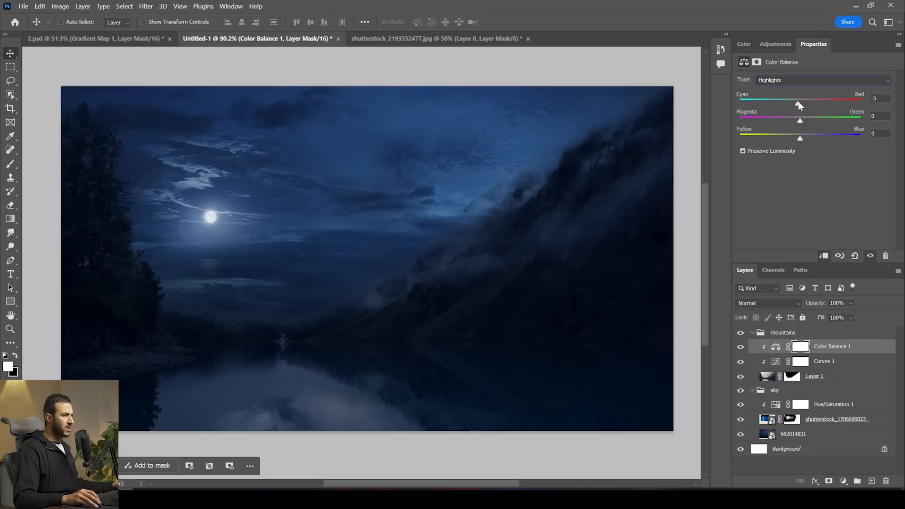
drag(800, 120, 802, 139)
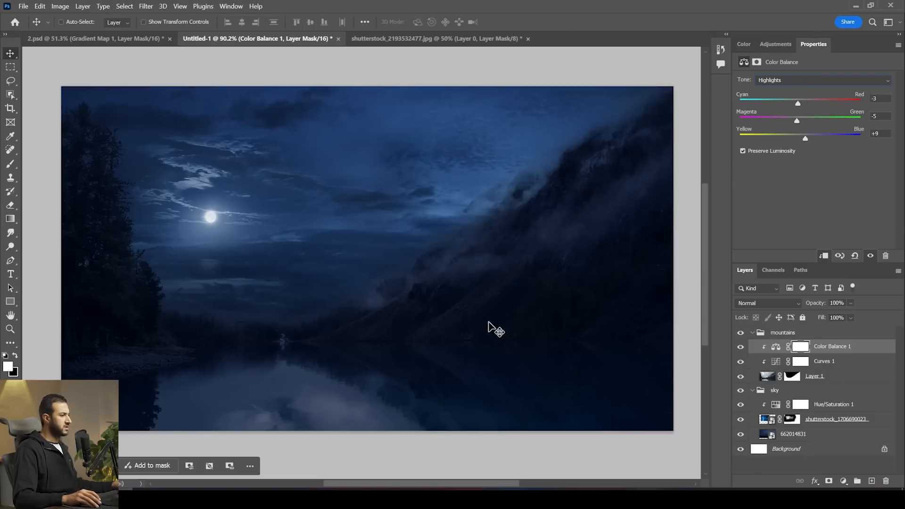
scroll(492, 329, down, 3)
scroll(489, 323, up, 2)
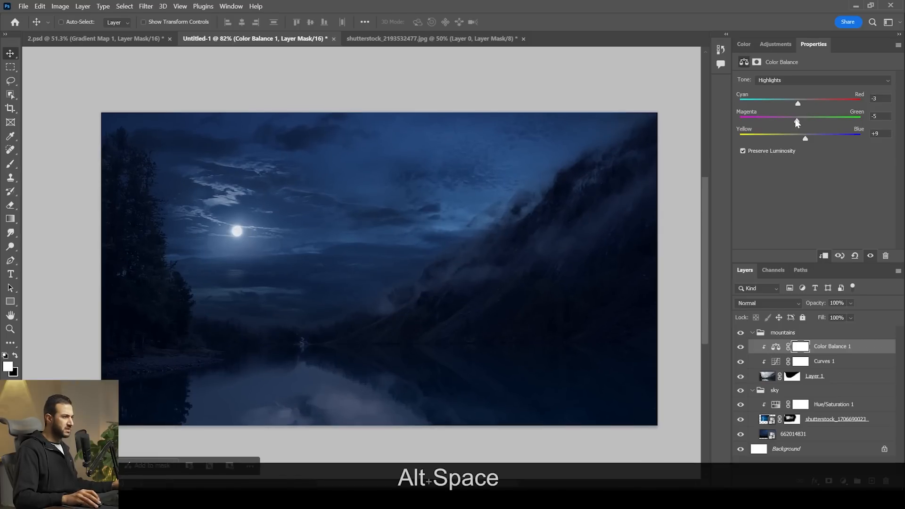
drag(799, 120, 798, 121)
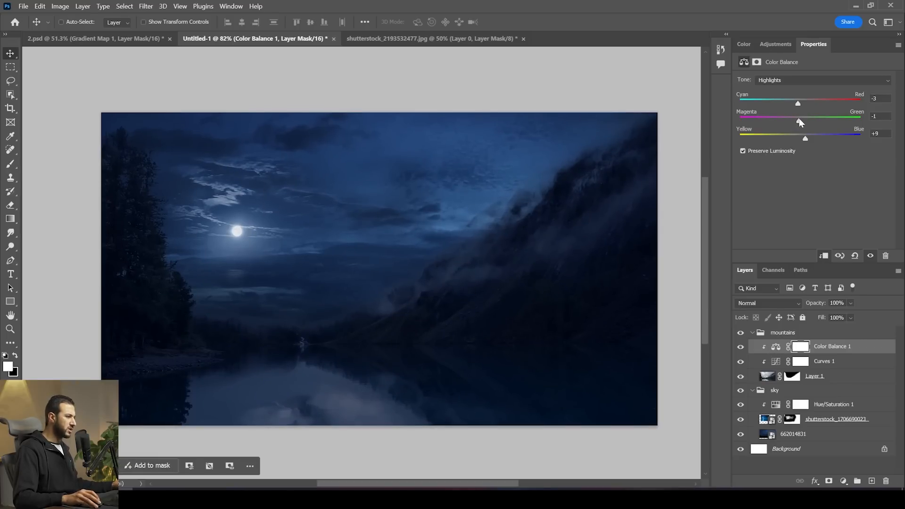
scroll(347, 346, up, 1)
scroll(377, 337, down, 1)
drag(418, 329, 404, 325)
scroll(404, 326, up, 1)
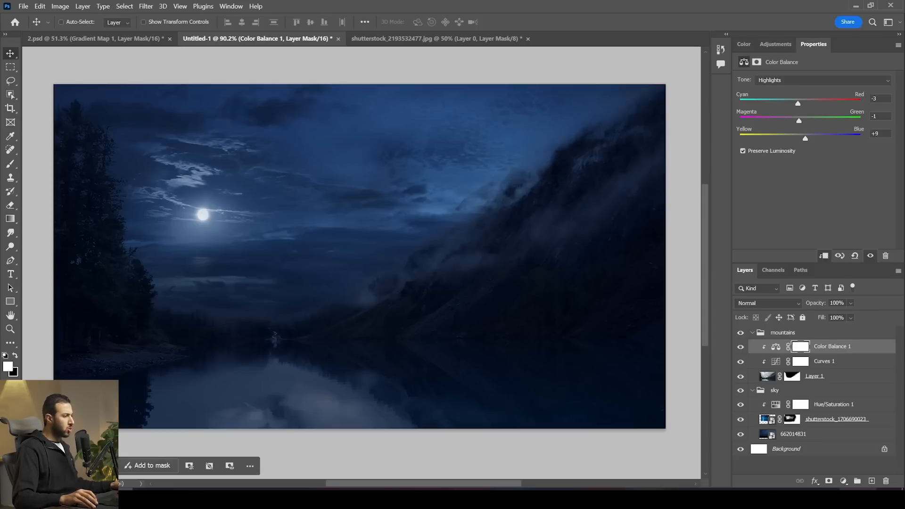
Add a Solid Color fill layer above Color Balance 1, coloured dark blue #213049 as sampled from the mist at the mountain's foot
click(844, 481)
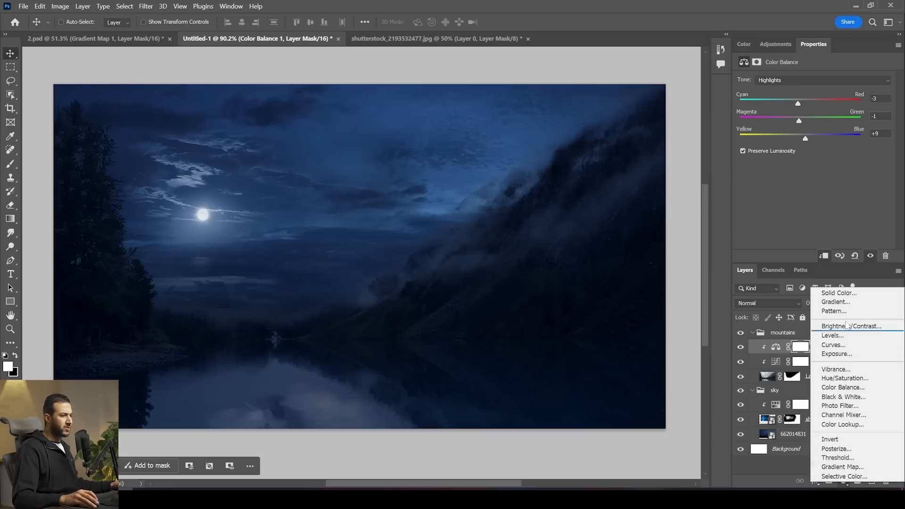
click(827, 291)
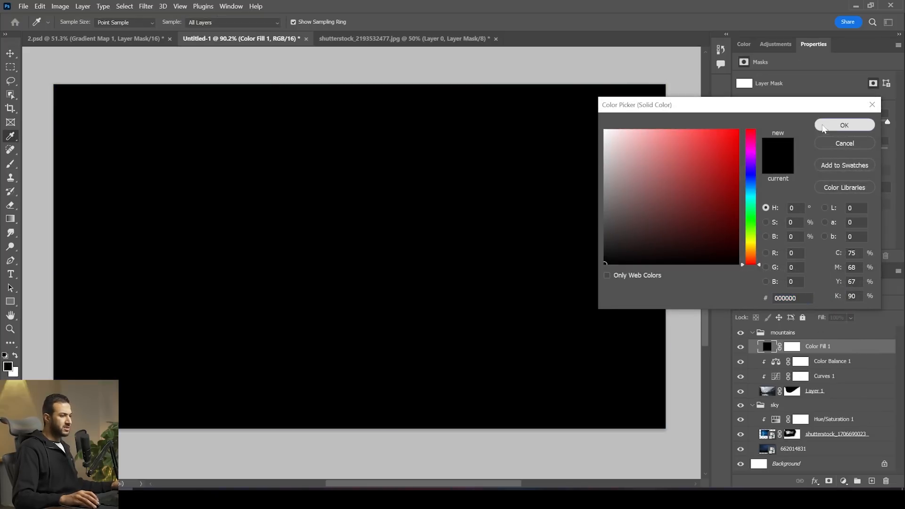
click(823, 127)
click(740, 346)
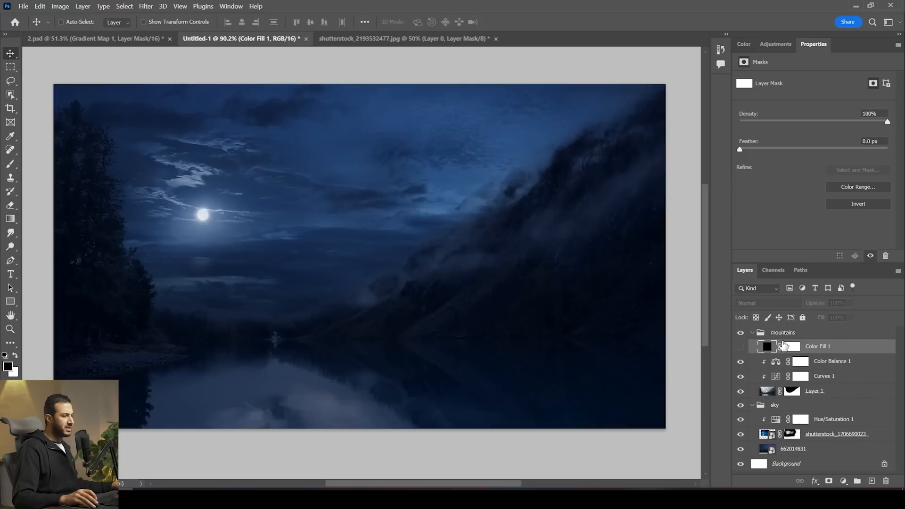
double_click(766, 348)
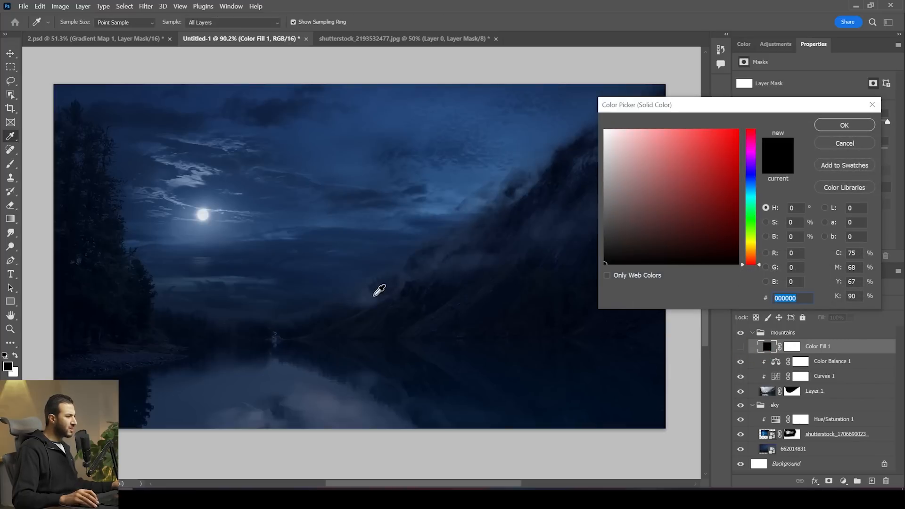
click(375, 291)
key(alt)
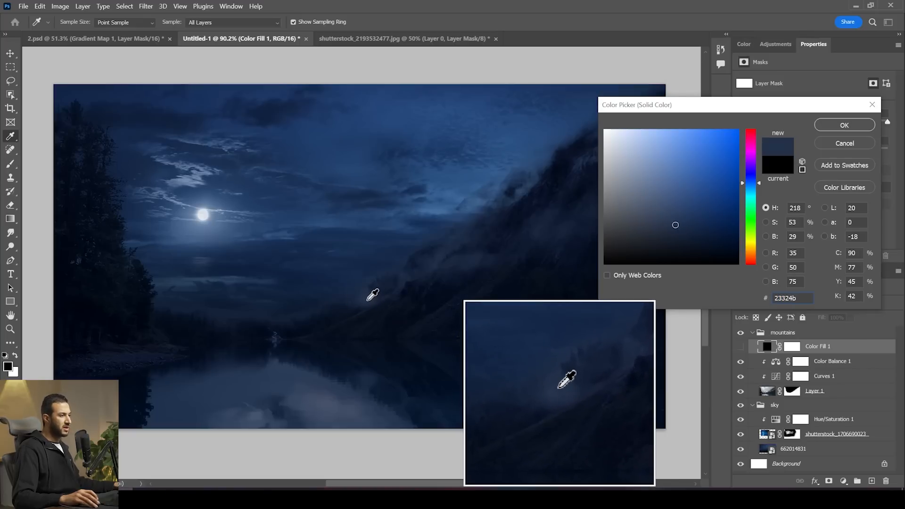
key(Escape)
click(838, 127)
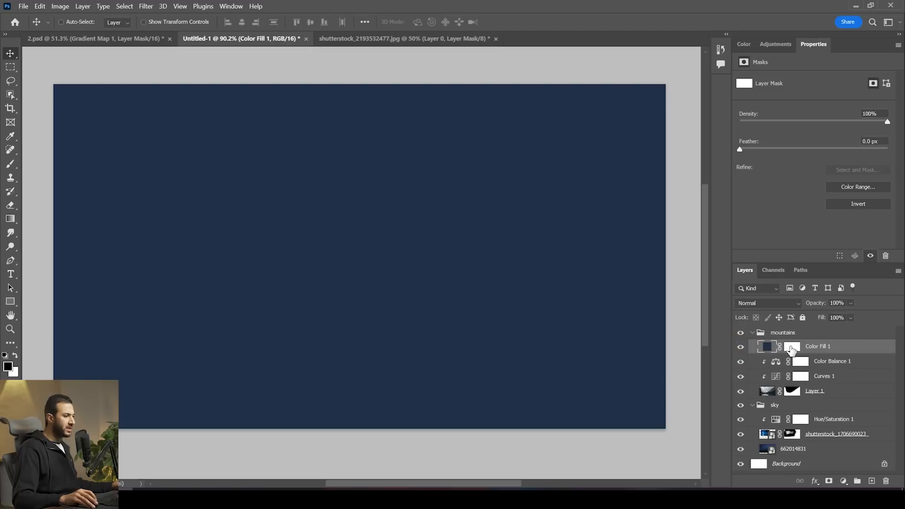
Invert the Color Fill 1 mask to black and choose the Fog brush for painting on it
click(791, 347)
key(ctrl+i)
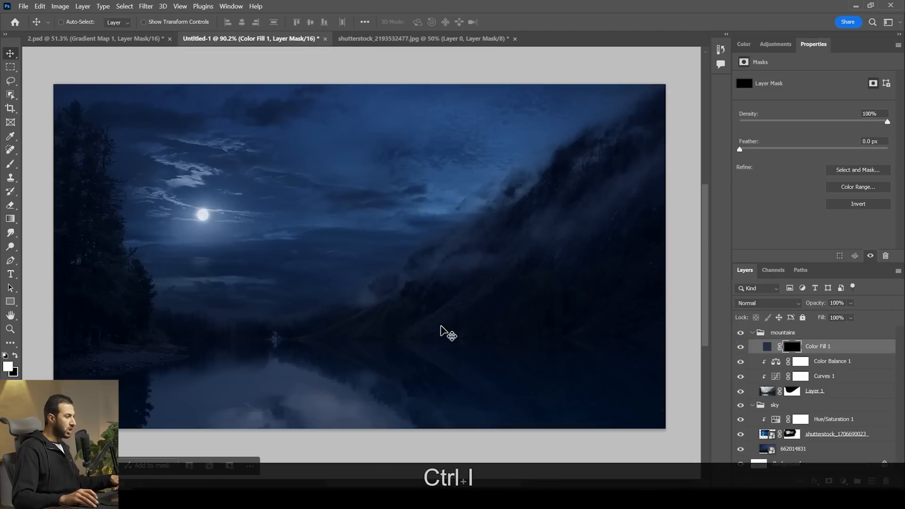
key(b)
right_click(390, 297)
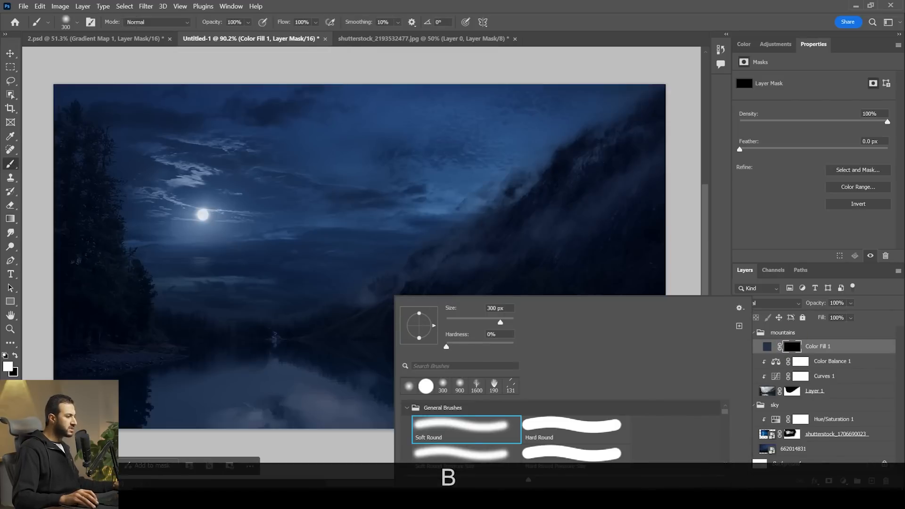
text(fog)
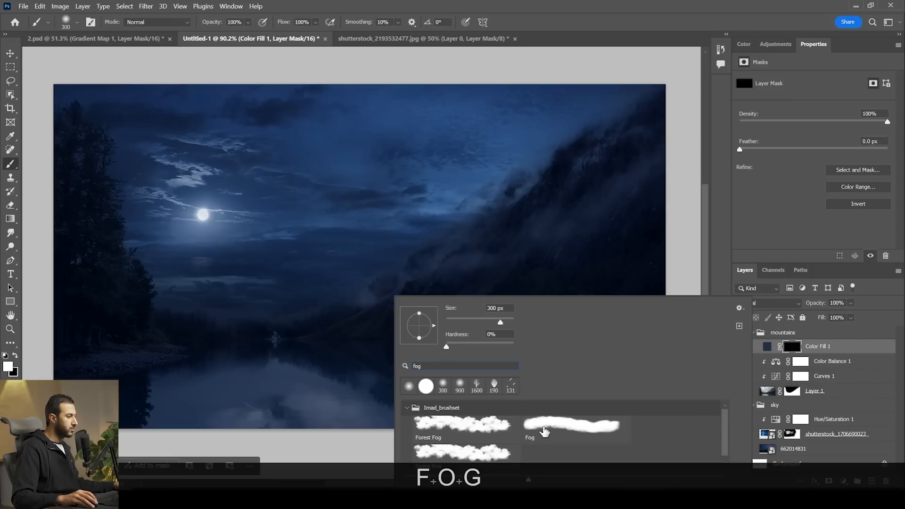
click(545, 431)
Try a fog stroke across the far shoreline, enlarge the brush to 500 px and undo the stroke
click(307, 319)
drag(307, 319, 439, 317)
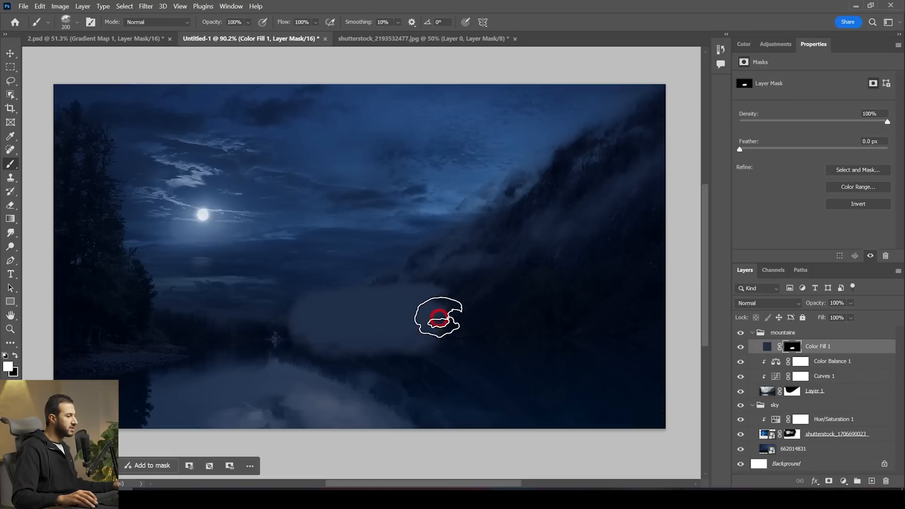
key(bracketright)
key(bracketright)
key(bracketright)
key(bracketright)
key(ctrl)
key(ctrl+z)
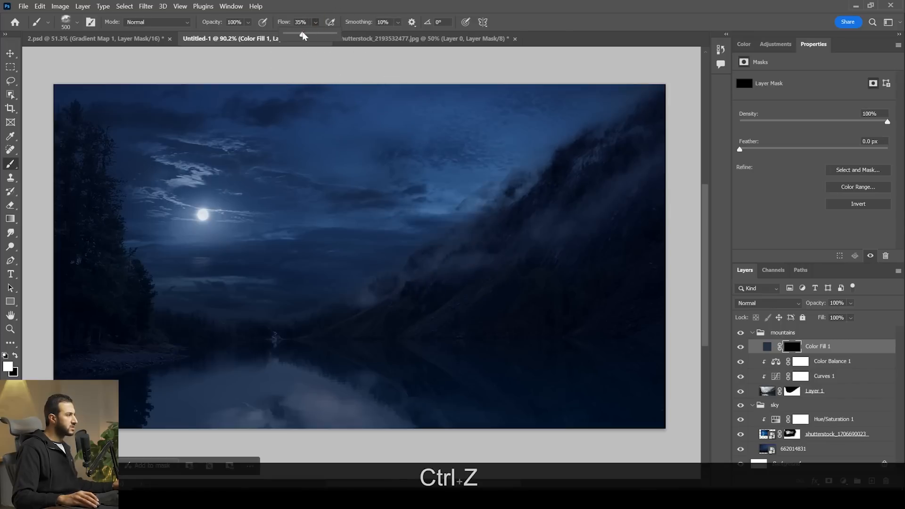
Paint soft fog over the mountain base and shore on the mask at 22% flow, and thin it with black over the lake
click(434, 299)
mouse_move(427, 298)
mouse_down()
mouse_move(237, 333)
mouse_move(101, 303)
mouse_move(238, 334)
mouse_move(626, 253)
mouse_move(565, 324)
mouse_move(434, 353)
mouse_move(78, 342)
mouse_move(257, 293)
mouse_move(127, 311)
mouse_move(245, 289)
mouse_up()
key(x)
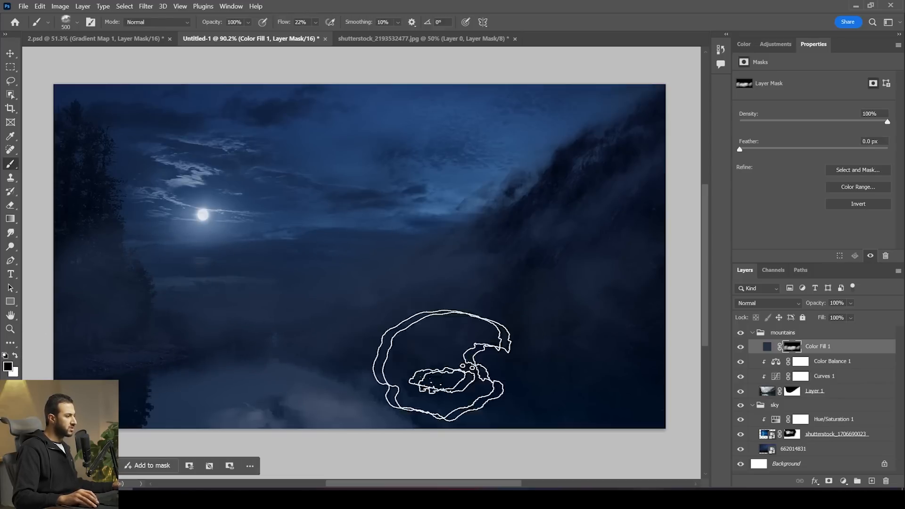
mouse_move(370, 370)
mouse_down()
mouse_move(319, 266)
mouse_move(421, 347)
mouse_move(190, 403)
mouse_up()
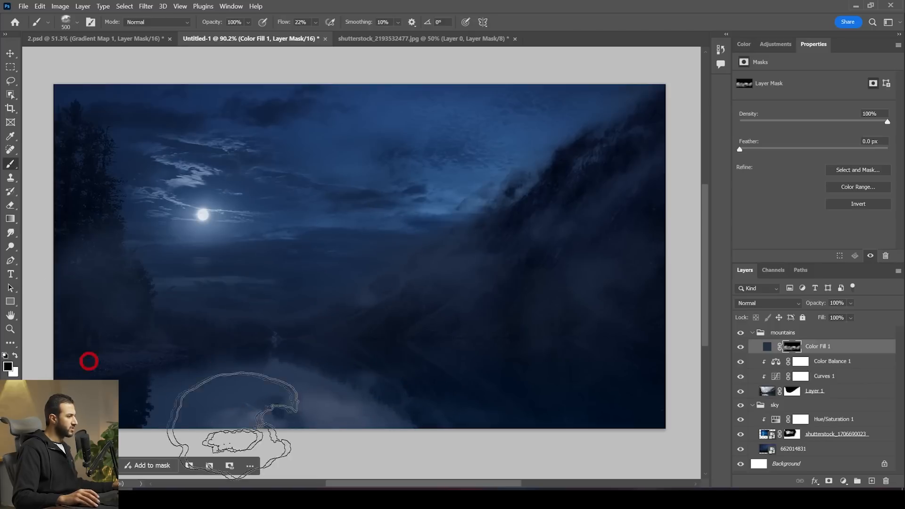
scroll(436, 360, down, 3)
scroll(436, 361, up, 2)
key(alt+x)
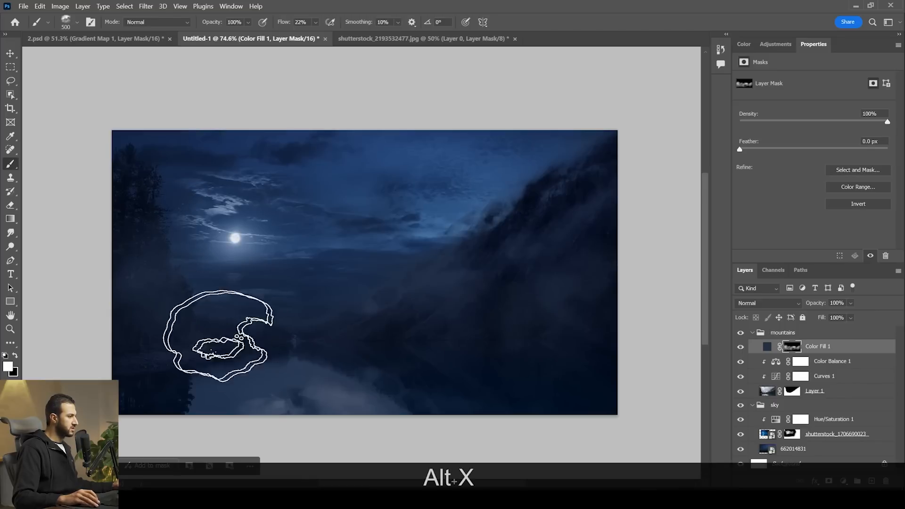
key(x)
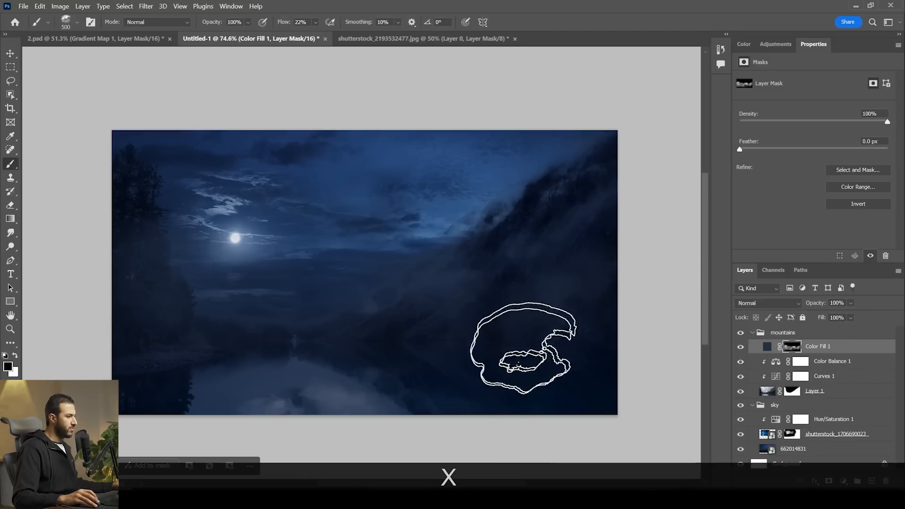
Change the fog fill's colour to a brighter, more saturated blue, about #2b4570
double_click(767, 346)
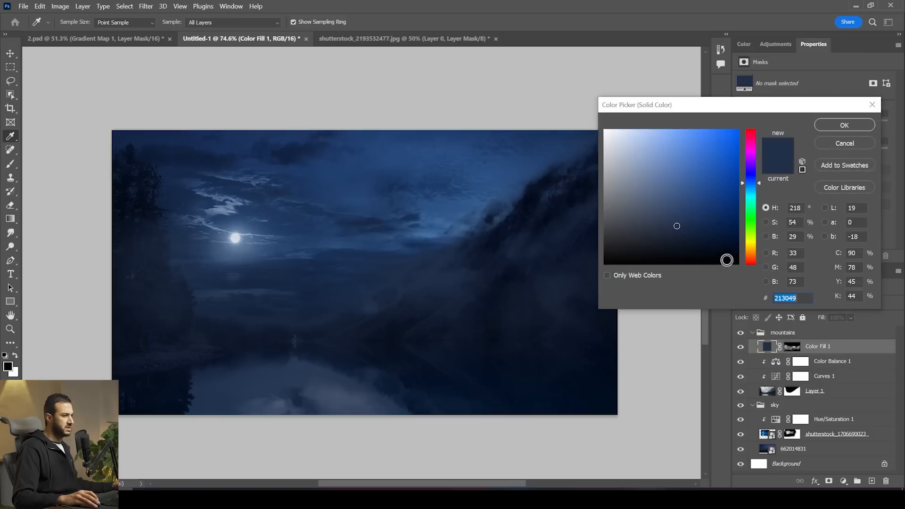
click(686, 211)
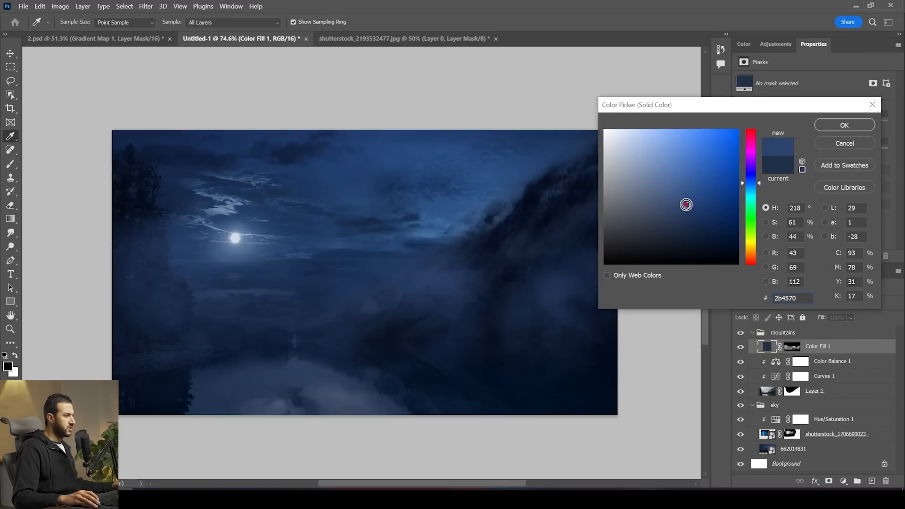
click(844, 125)
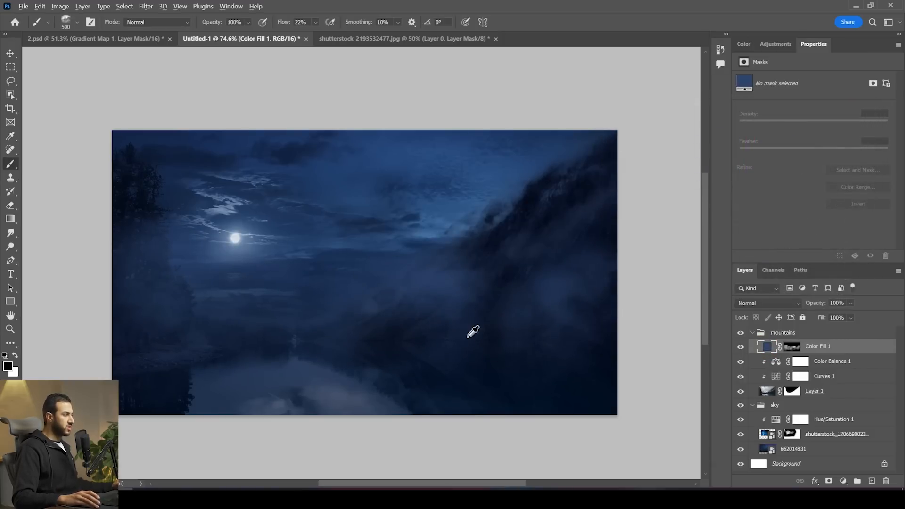
scroll(493, 343, up, 1)
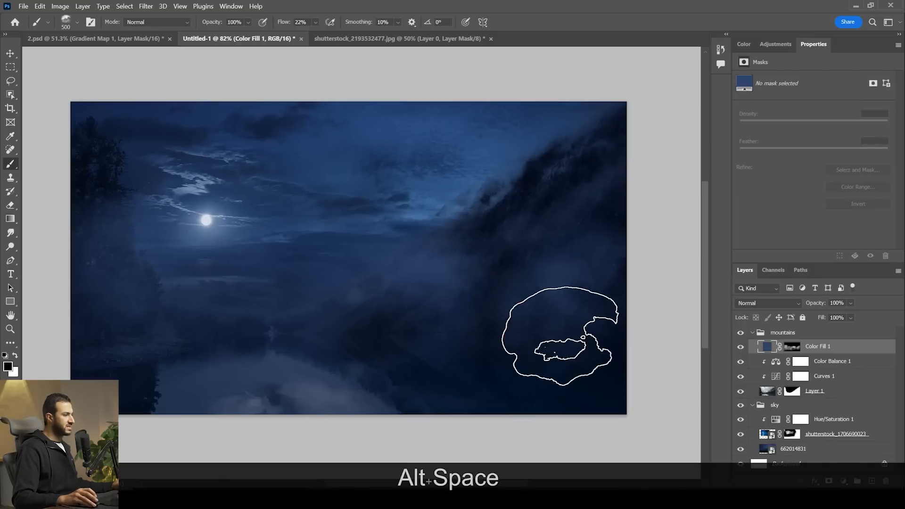
scroll(574, 347, down, 2)
scroll(574, 347, up, 3)
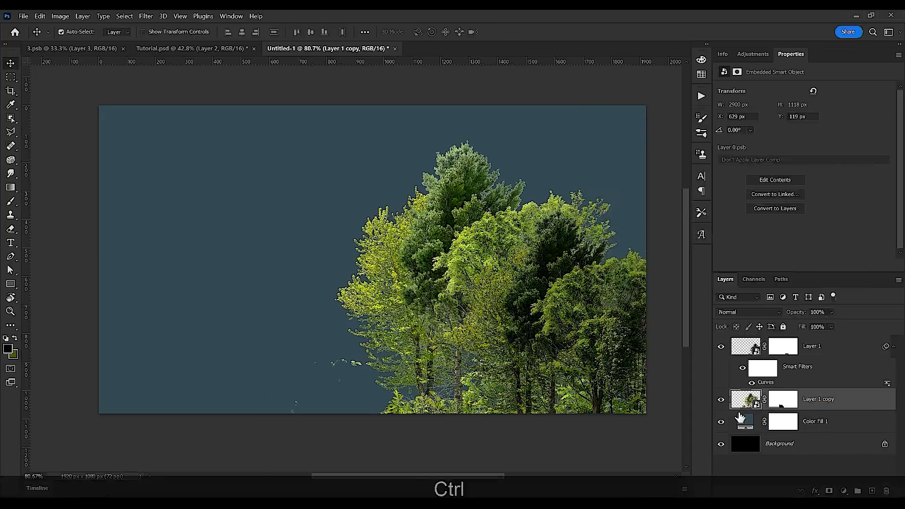
drag(816, 450, 820, 396)
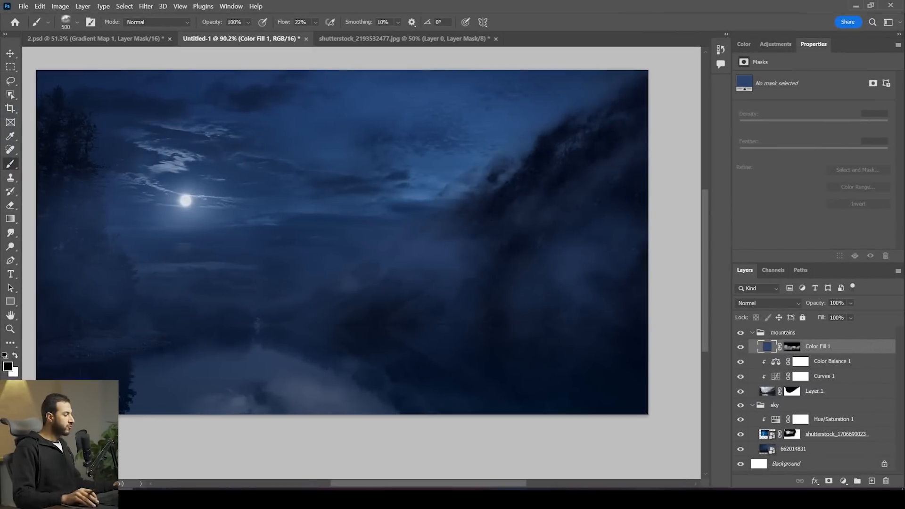
key(alt+Tab)
drag(94, 258, 366, 282)
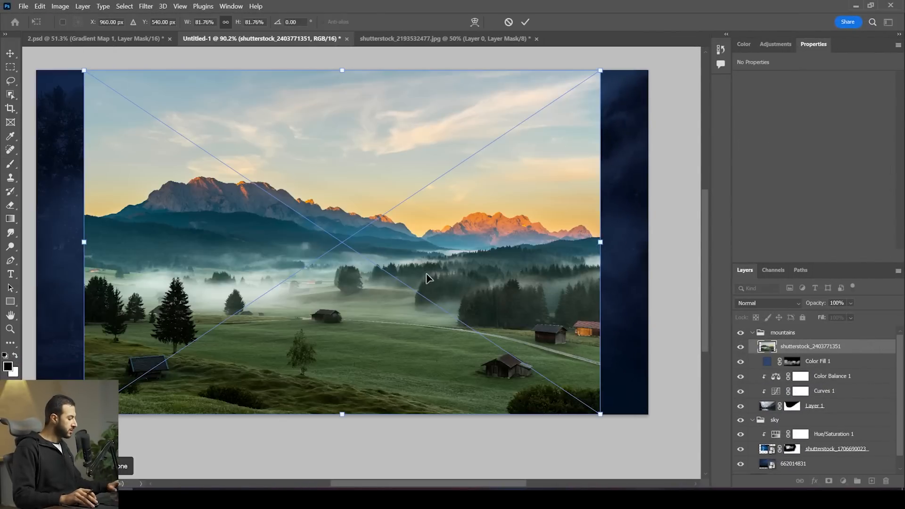
drag(608, 415, 561, 380)
drag(320, 71, 321, 91)
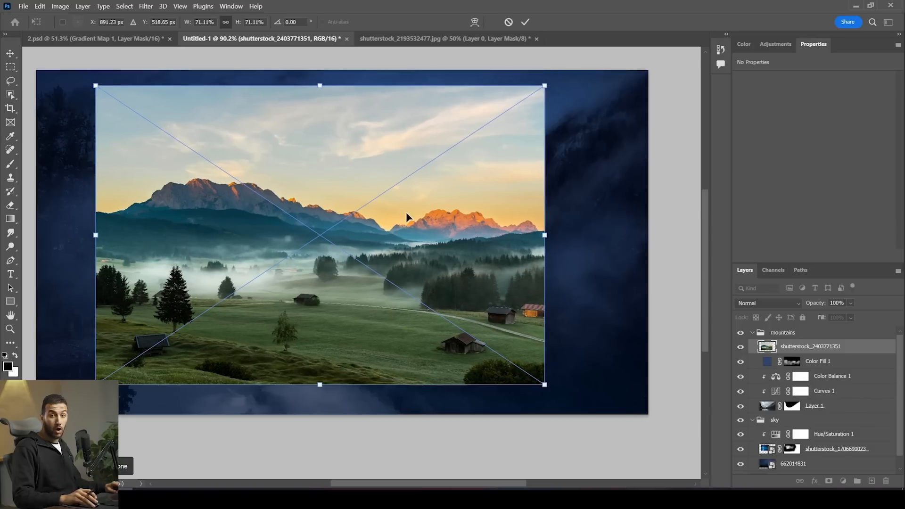
key(Return)
Select the sky of the placed meadow image, add a layer mask from it and invert the mask to hide the sky
key(b)
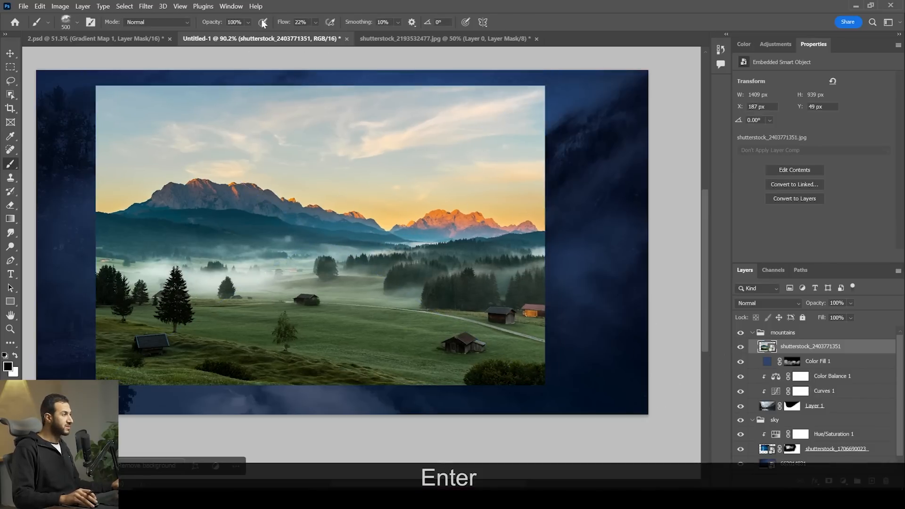
click(125, 6)
click(164, 137)
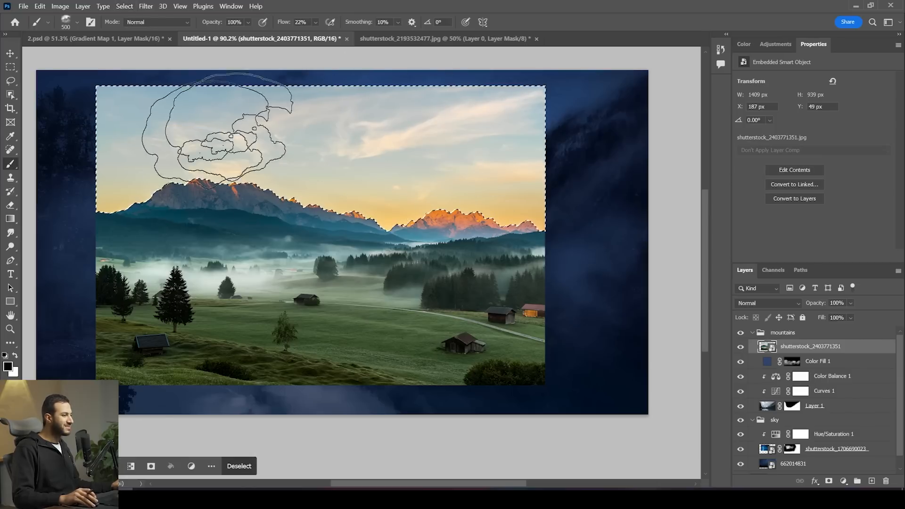
click(830, 482)
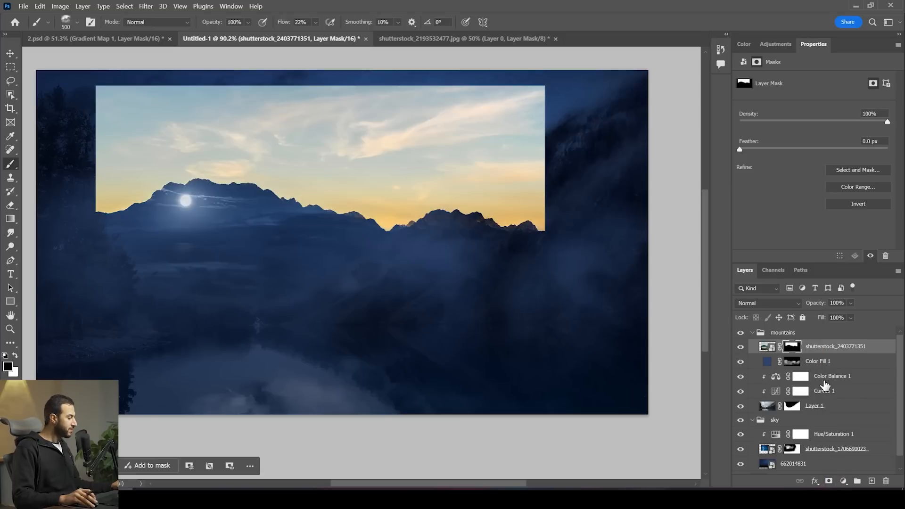
key(ctrl+i)
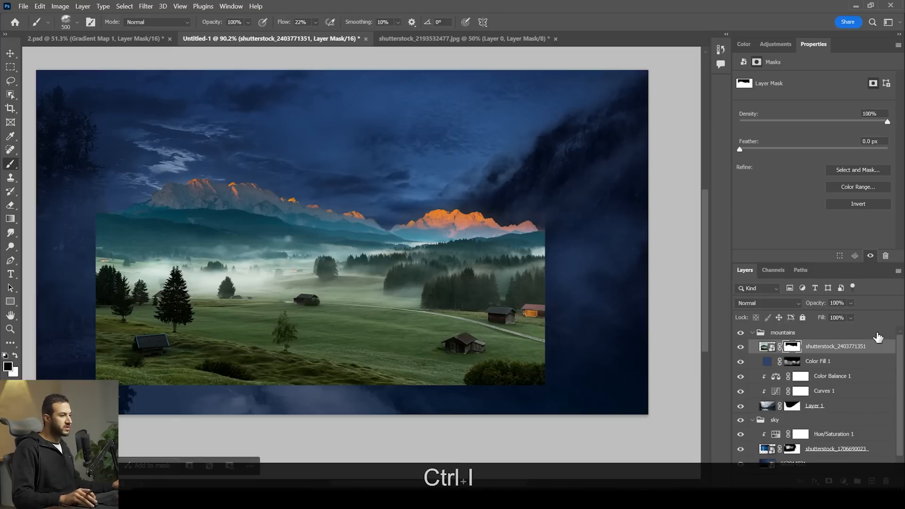
Move the meadow layer out of the mountains group and put it in a new group named "mid ground"
mouse_move(843, 347)
mouse_down()
mouse_move(836, 318)
mouse_move(837, 331)
mouse_up()
key(ctrl+g)
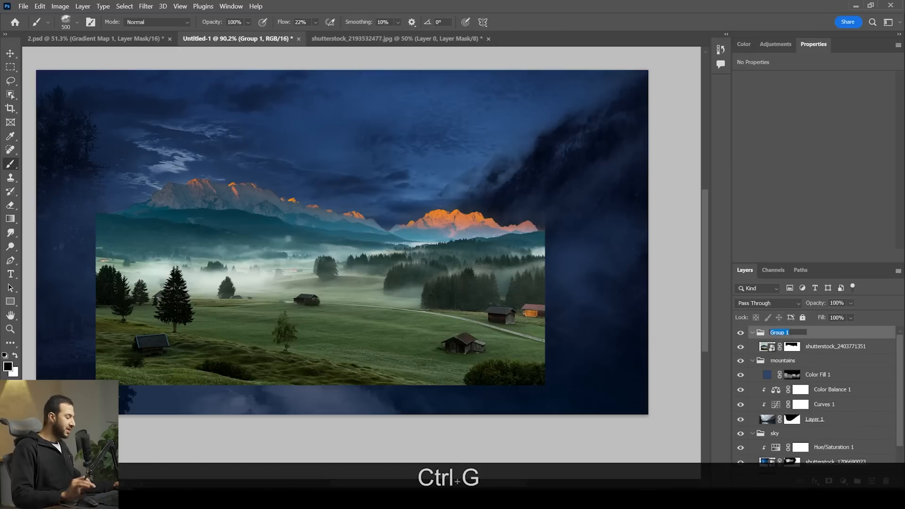
text(mid grp)
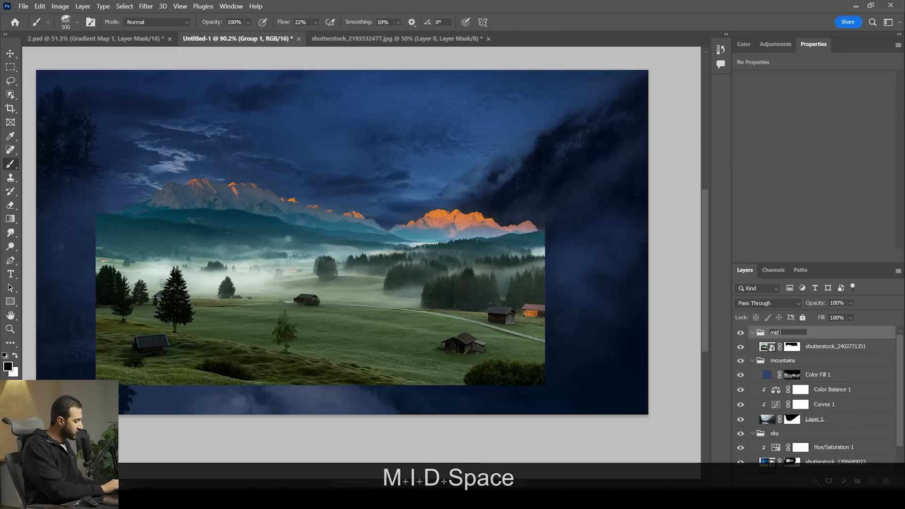
key(BackSpace)
text(ound)
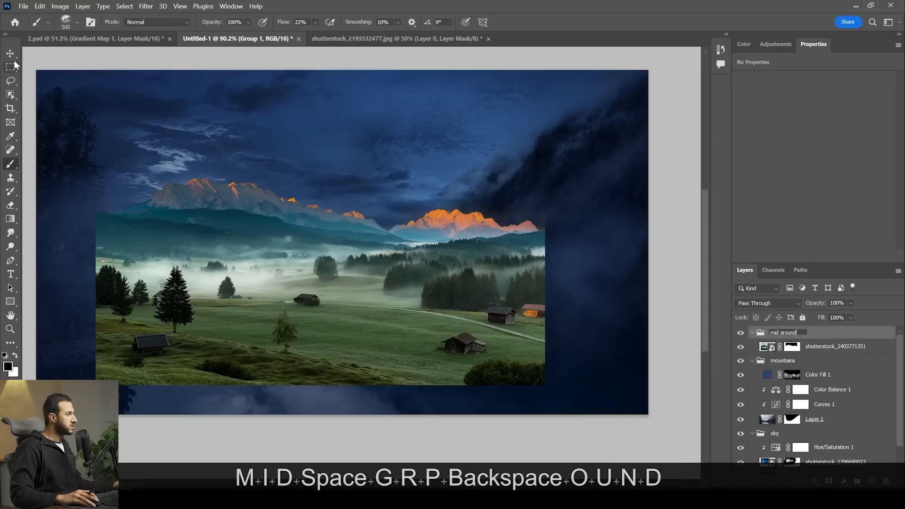
key(Return)
Scale the meadow layer to about 64% and position it at the canvas's lower-left corner, at X 0 px, Y 477 px
ctrl+click(663, 356)
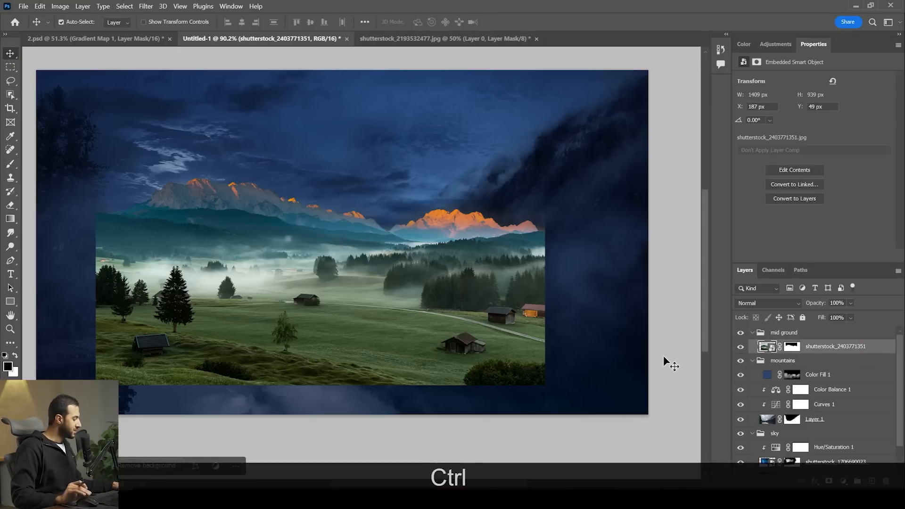
key(ctrl+t)
drag(547, 236, 321, 320)
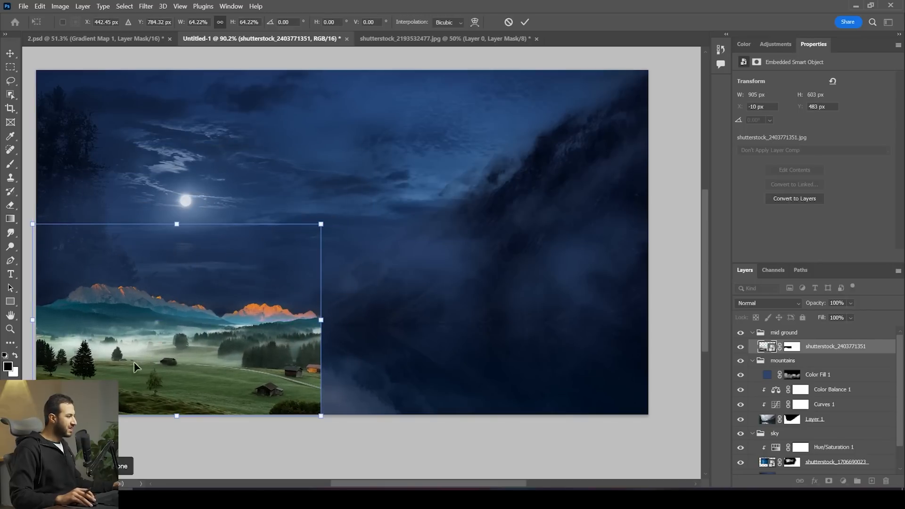
key(Return)
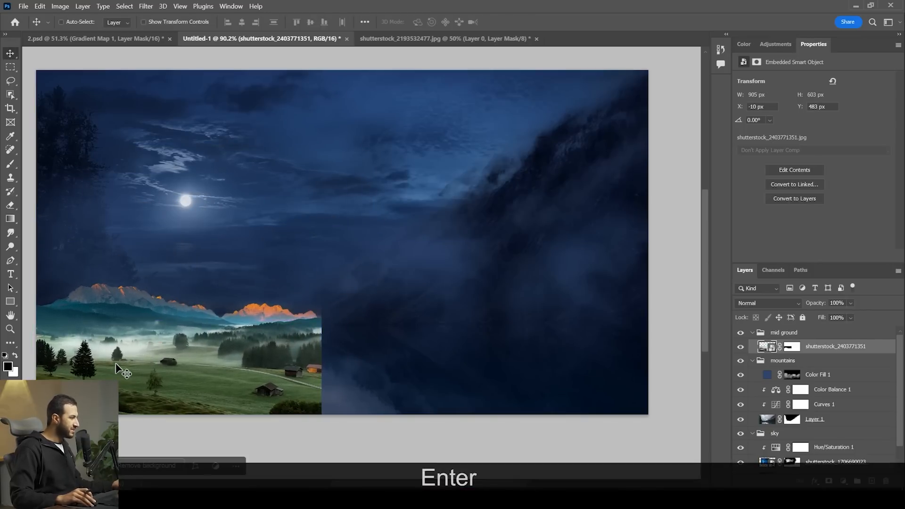
scroll(116, 361, up, 3)
scroll(219, 382, down, 2)
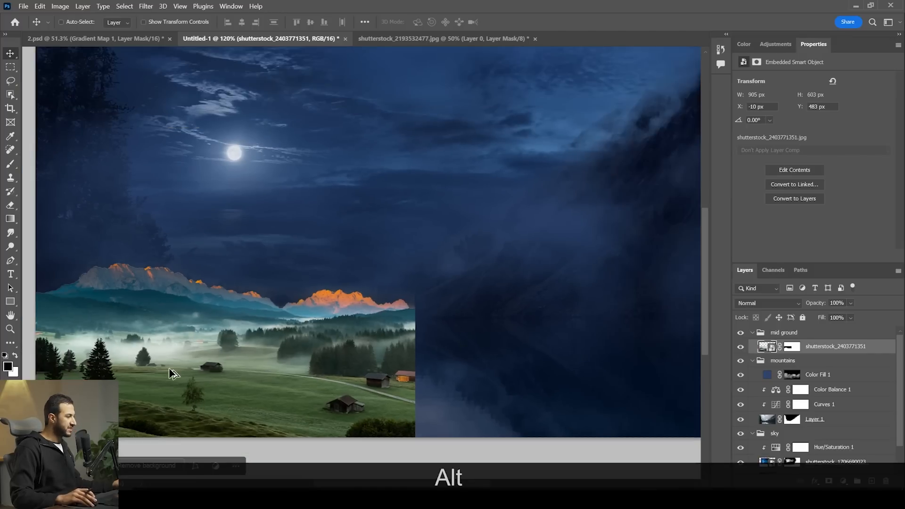
mouse_move(249, 380)
mouse_down()
mouse_move(283, 363)
mouse_move(258, 378)
mouse_up()
scroll(259, 378, down, 3)
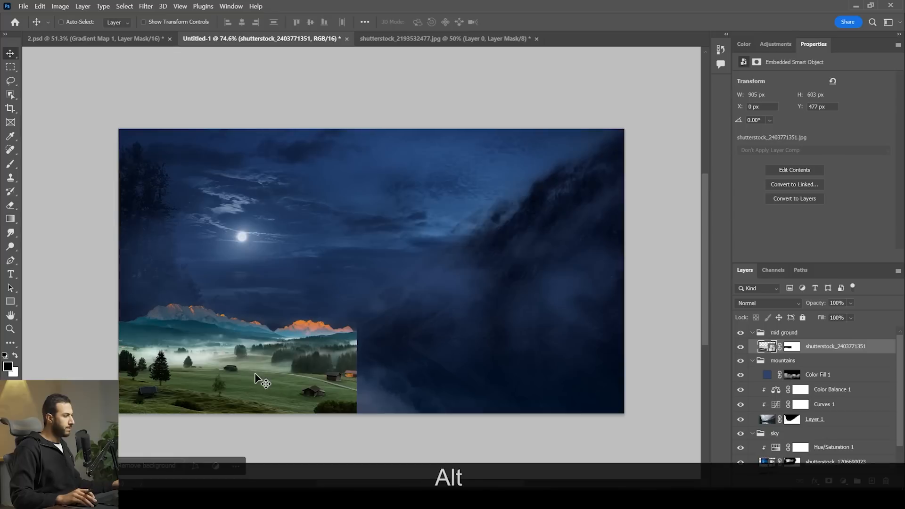
Stretch the meadow layer horizontally to a width of 960 px, keeping its height and its X 0 px position
scroll(266, 367, up, 2)
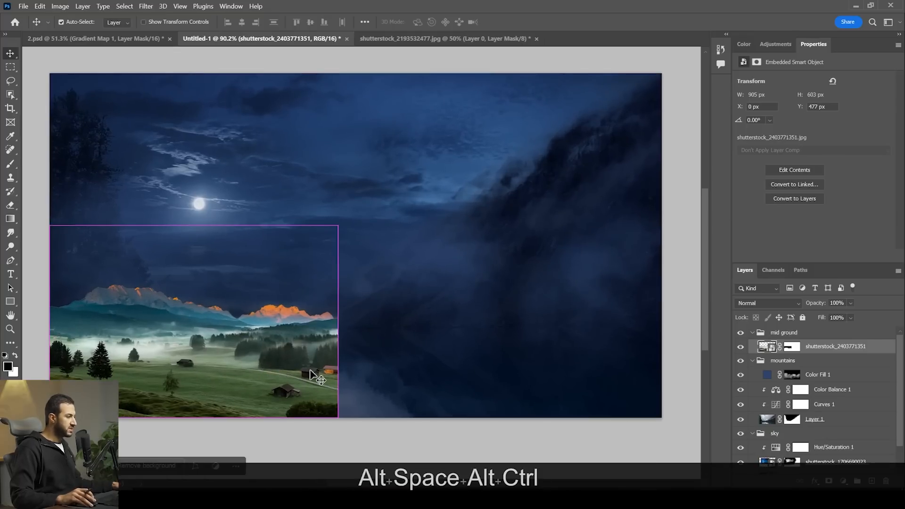
key(ctrl+t)
drag(339, 328, 356, 326)
key(Return)
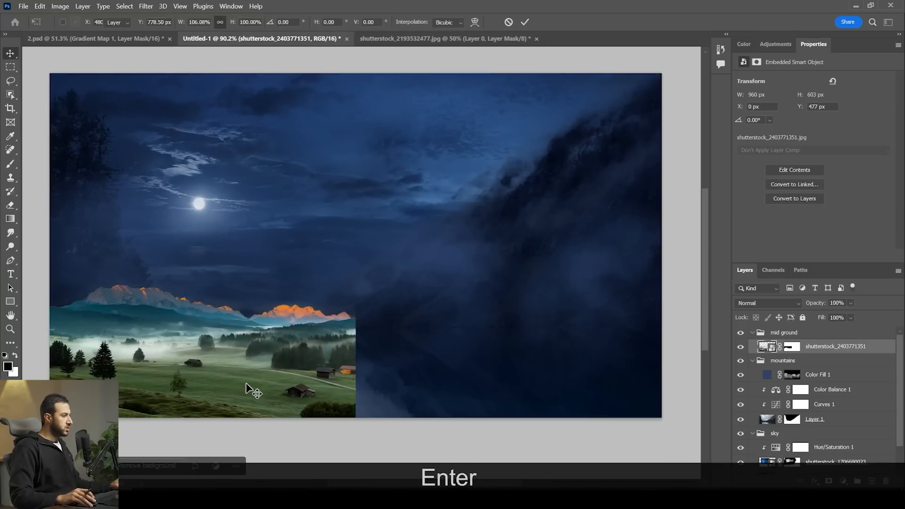
Try to place a duplicate of the meadow layer beside the original at X 828 px, and undo it
key(v)
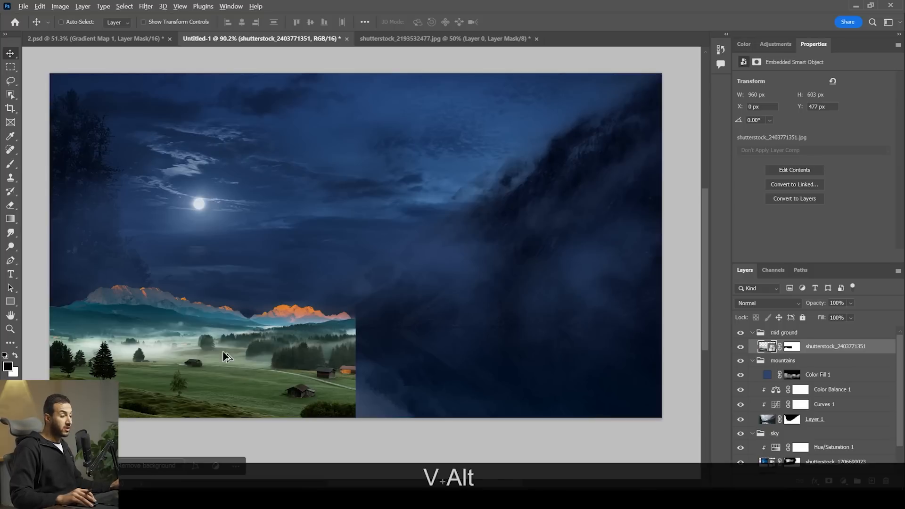
drag(231, 383, 491, 387)
key(ctrl+z)
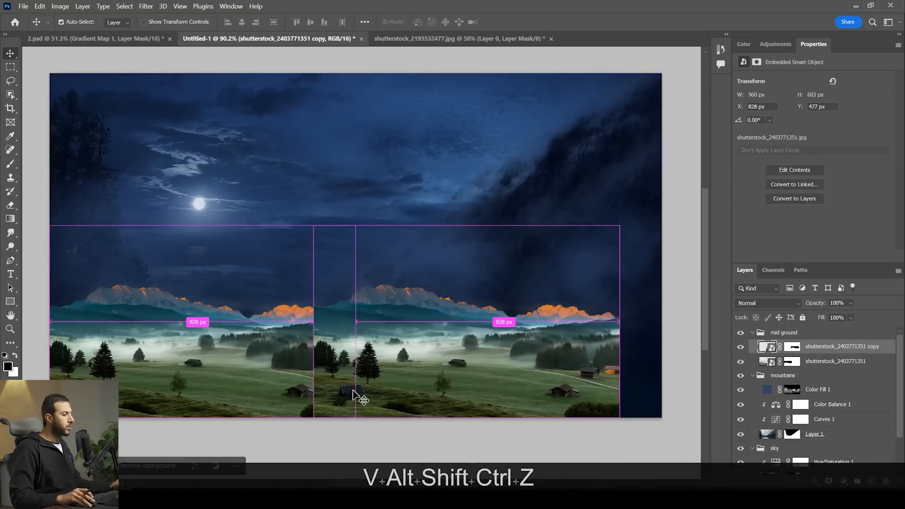
scroll(238, 354, up, 4)
drag(236, 345, 359, 336)
alt+click(601, 302)
drag(600, 309, 437, 339)
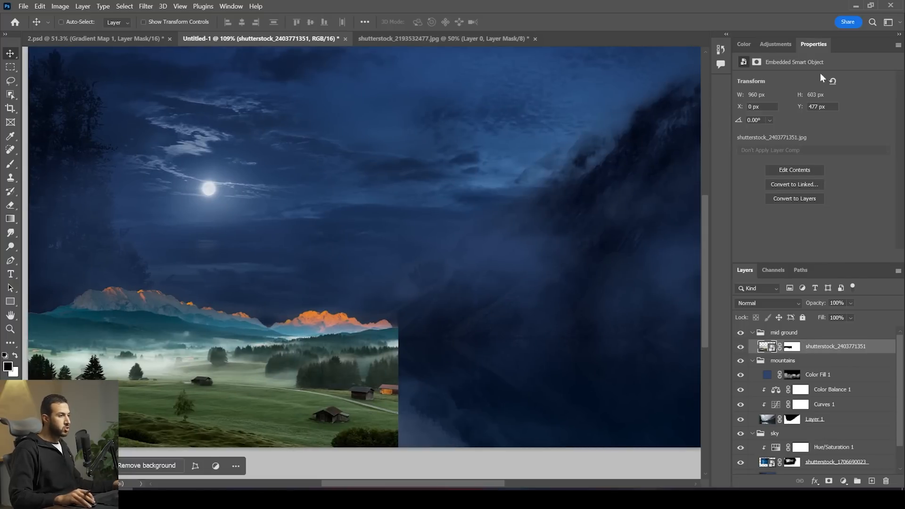
Add a Curves adjustment clipped to the meadow layer and darken it by lowering the white point to about a third of its height
click(787, 47)
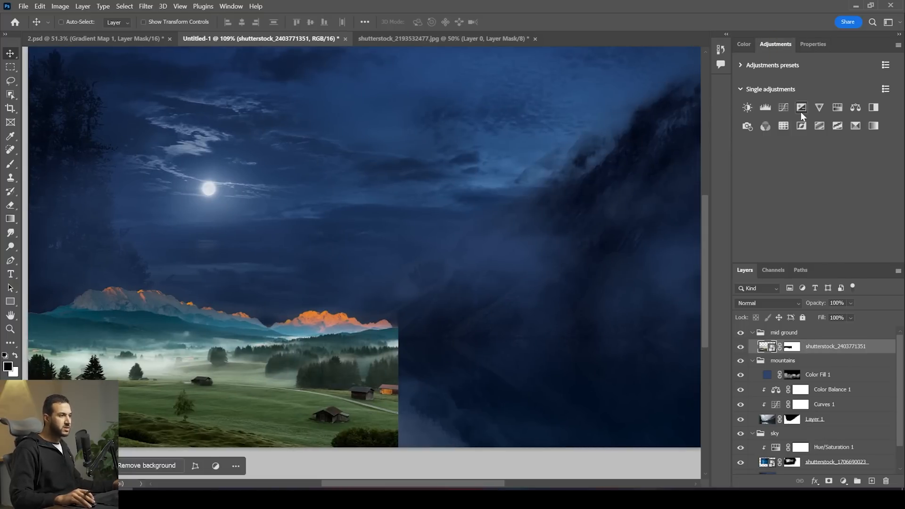
click(782, 108)
click(823, 256)
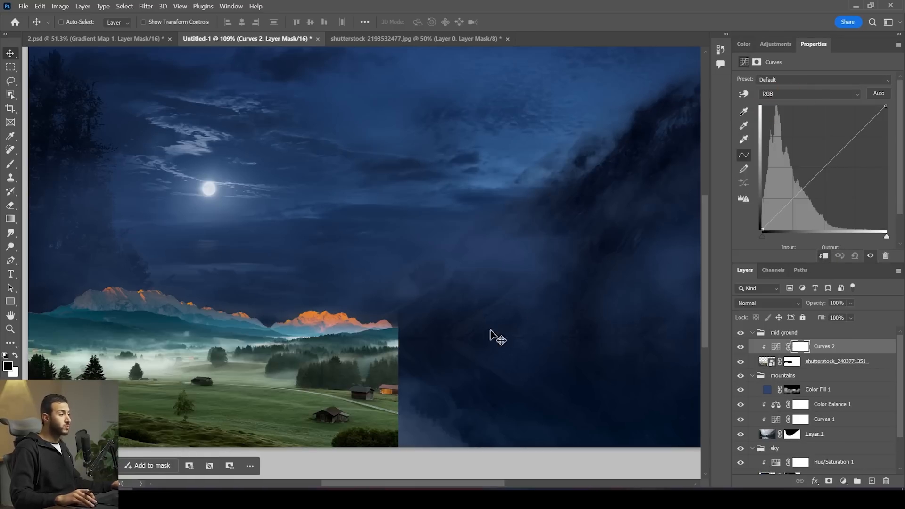
scroll(407, 360, down, 1)
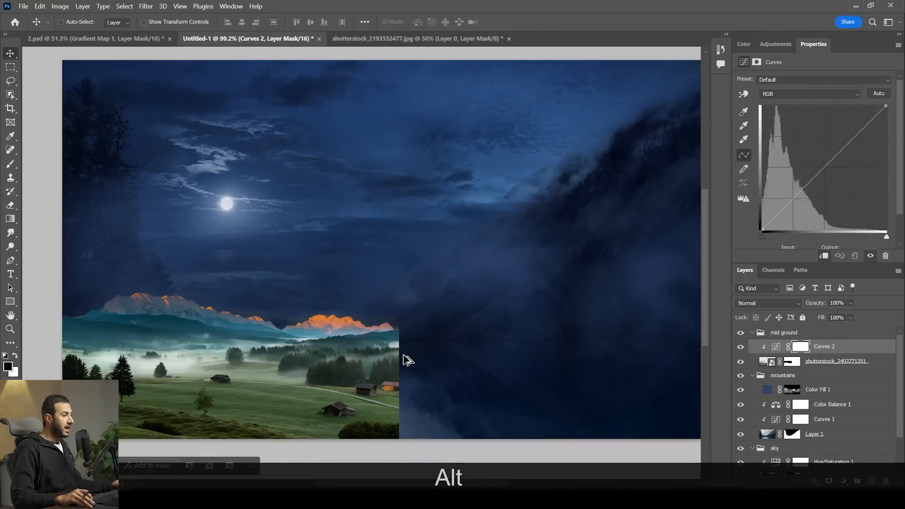
drag(888, 106, 901, 188)
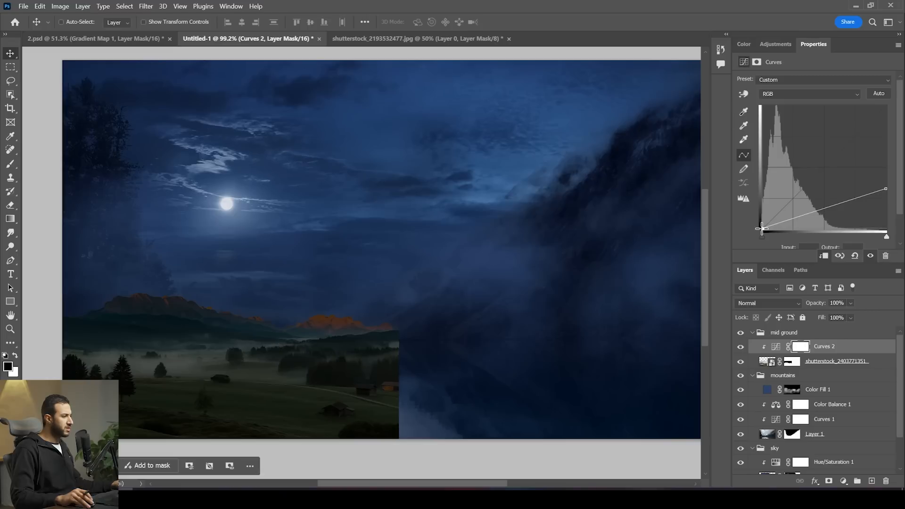
drag(886, 188, 887, 190)
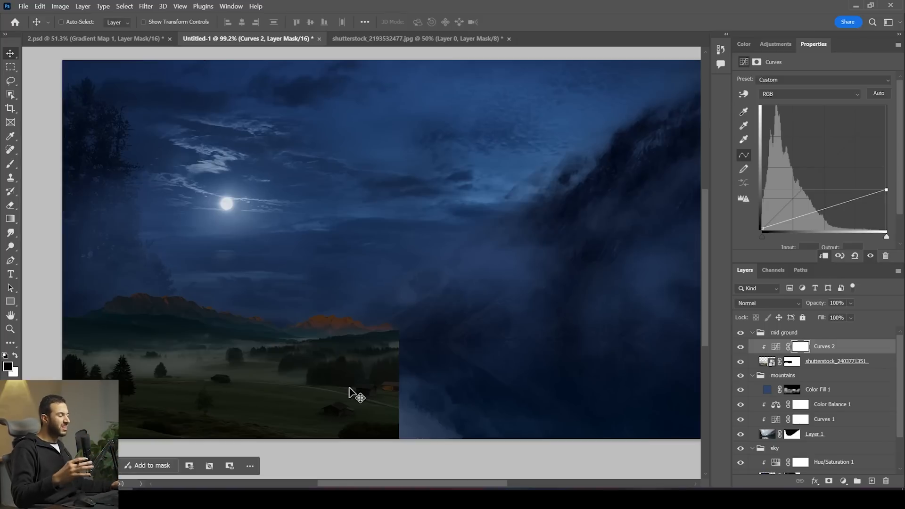
Add a Color Balance adjustment clipped to the meadow with midtones at Cyan-Red -13, Magenta-Green -3 and Yellow-Blue +23
click(775, 43)
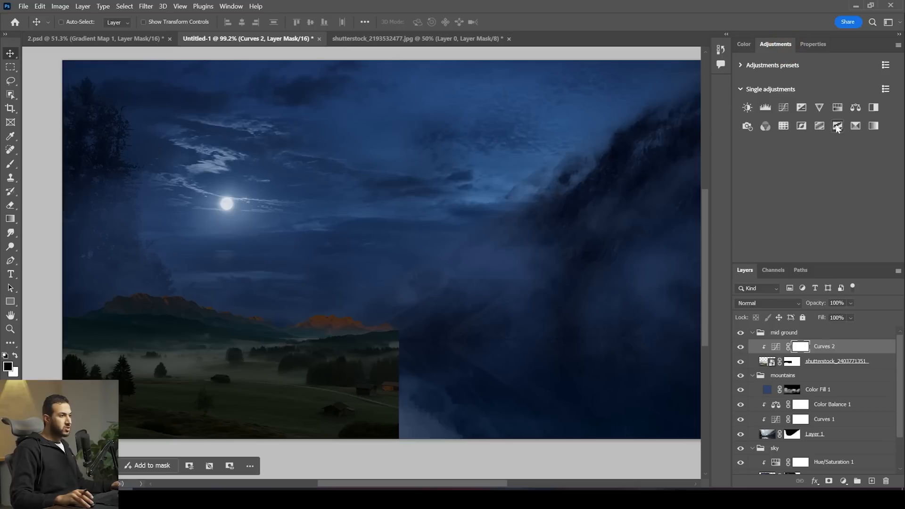
click(855, 107)
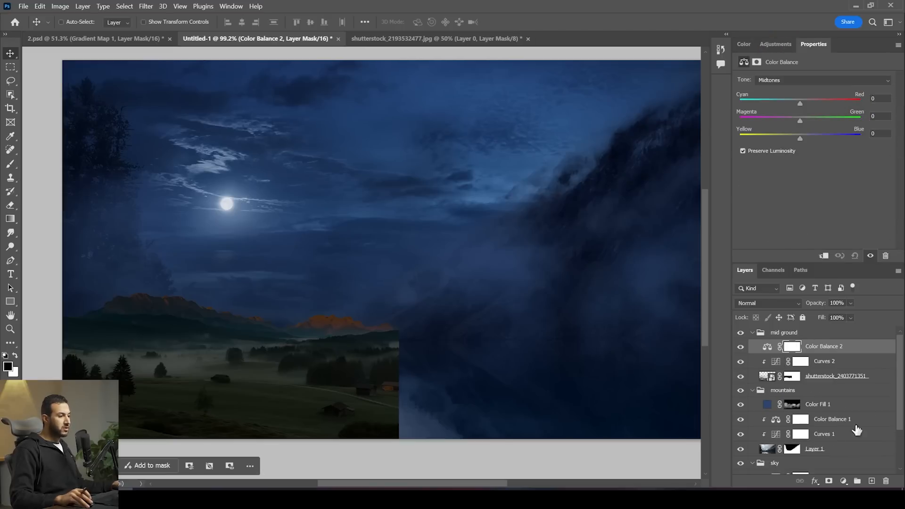
click(826, 257)
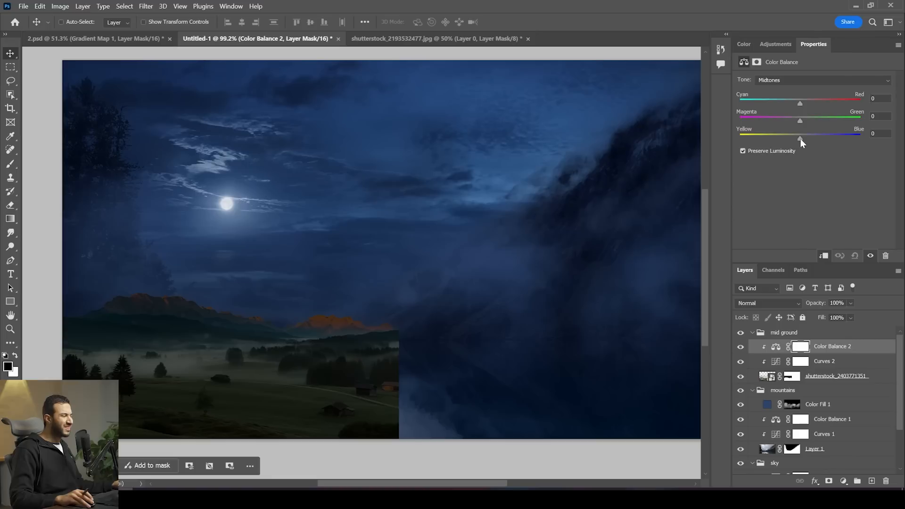
drag(800, 139, 814, 137)
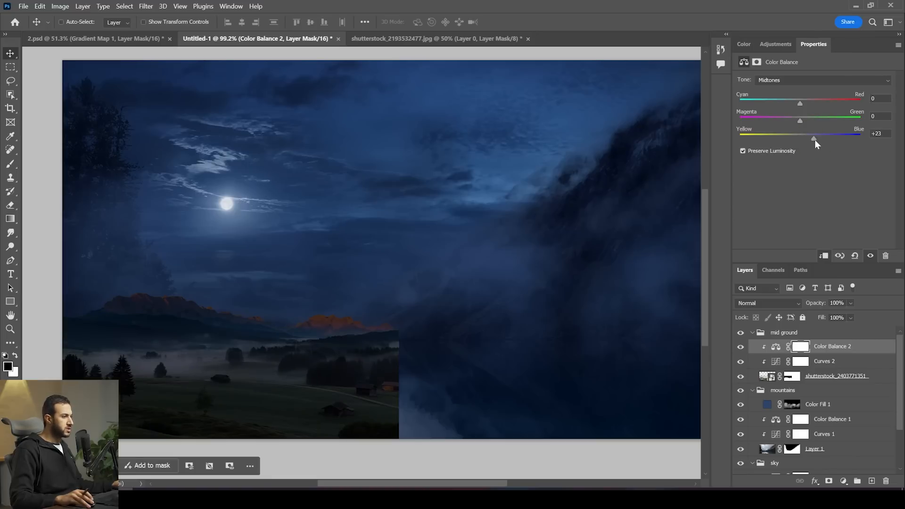
drag(800, 120, 792, 103)
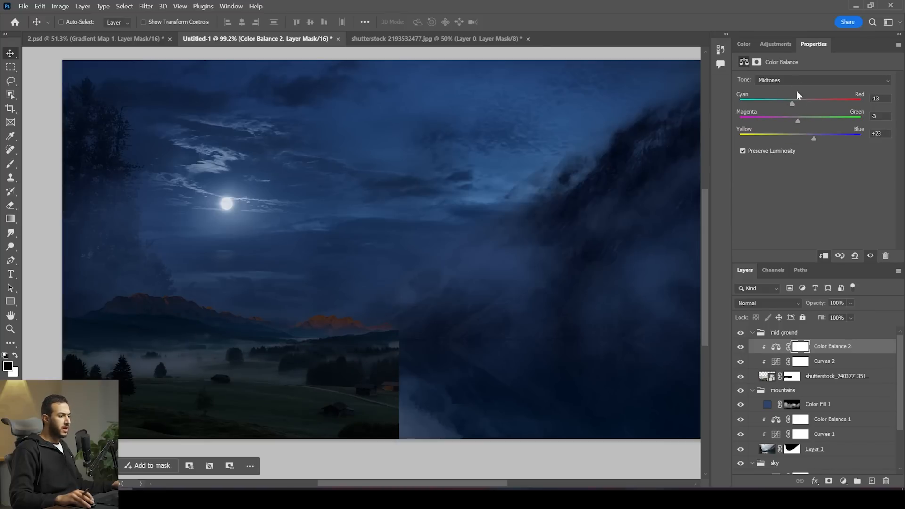
Paint black with a 175 px brush on the meadow layer's mask to hide the orange mountain peaks
alt+scroll(317, 363, up, 5)
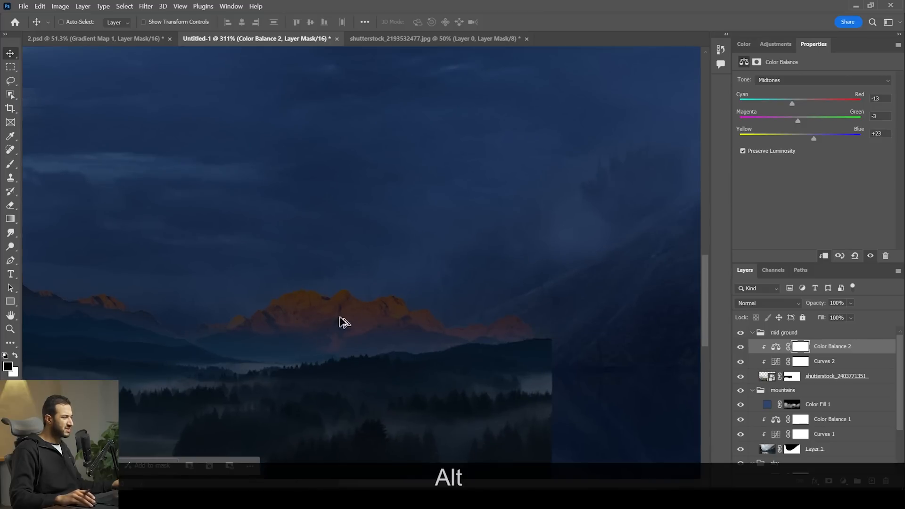
alt+scroll(438, 369, down, 4)
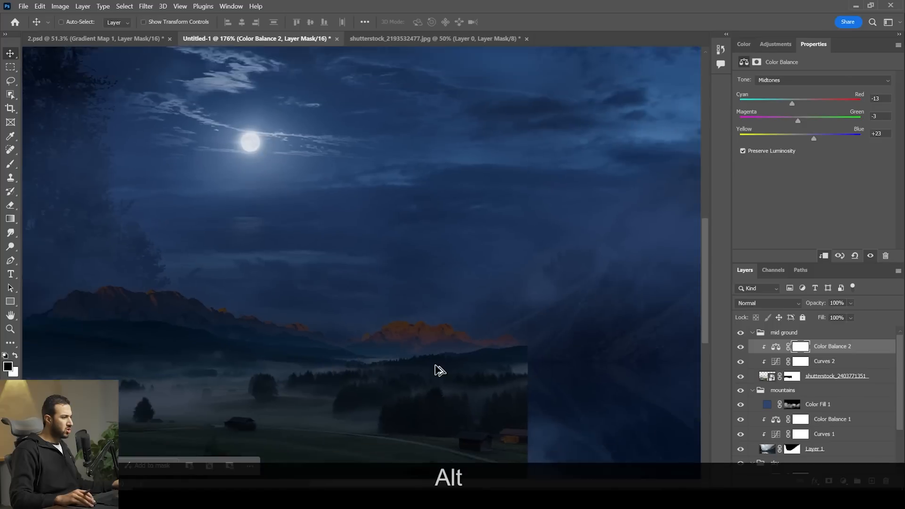
drag(434, 366, 440, 333)
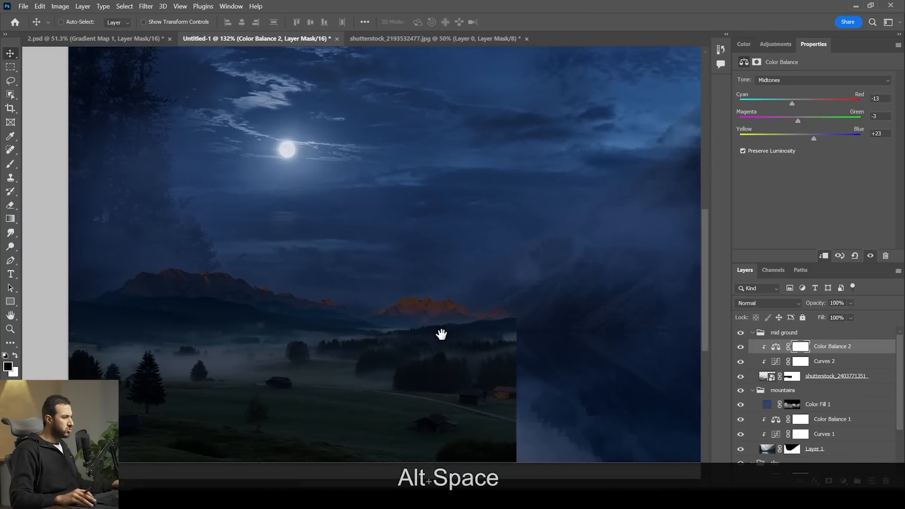
click(792, 379)
key(b)
key(bracketleft)
key(bracketleft)
key(bracketleft)
key(bracketleft)
mouse_move(264, 264)
mouse_down()
mouse_move(318, 275)
mouse_move(175, 257)
mouse_move(198, 257)
mouse_up()
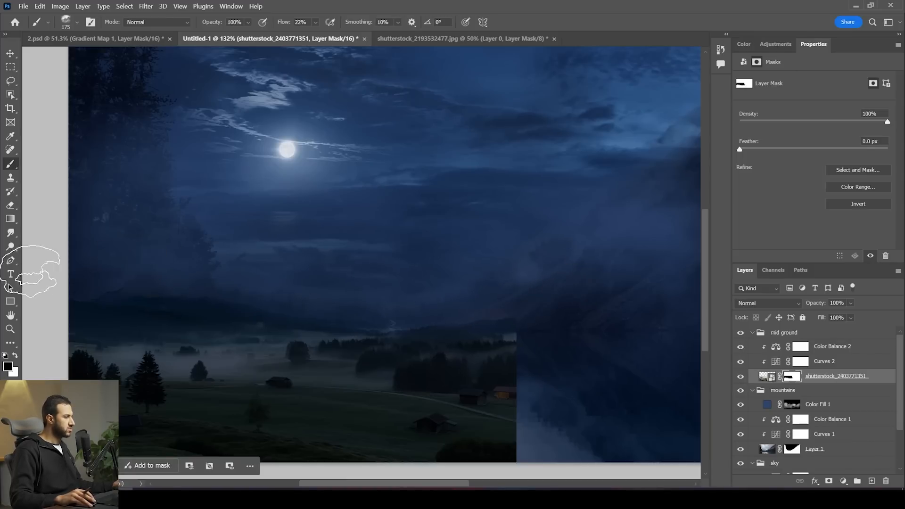
Set the shadows of Color Balance 2 to Cyan-Red -8, Magenta-Green -5 and Yellow-Blue +7
scroll(279, 279, down, 3)
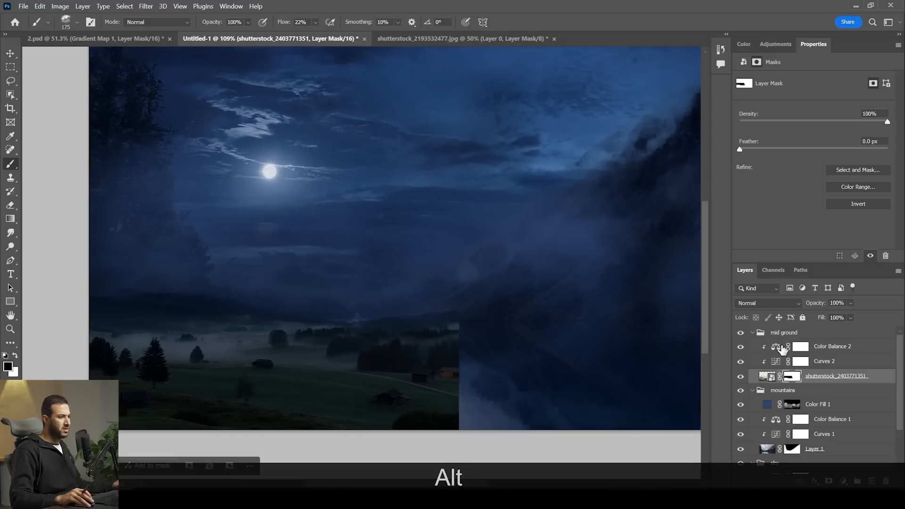
click(782, 348)
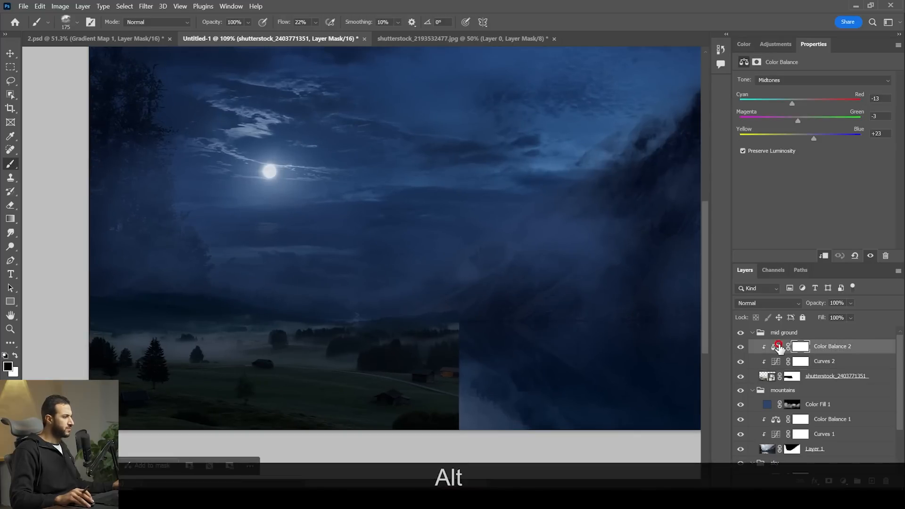
click(798, 83)
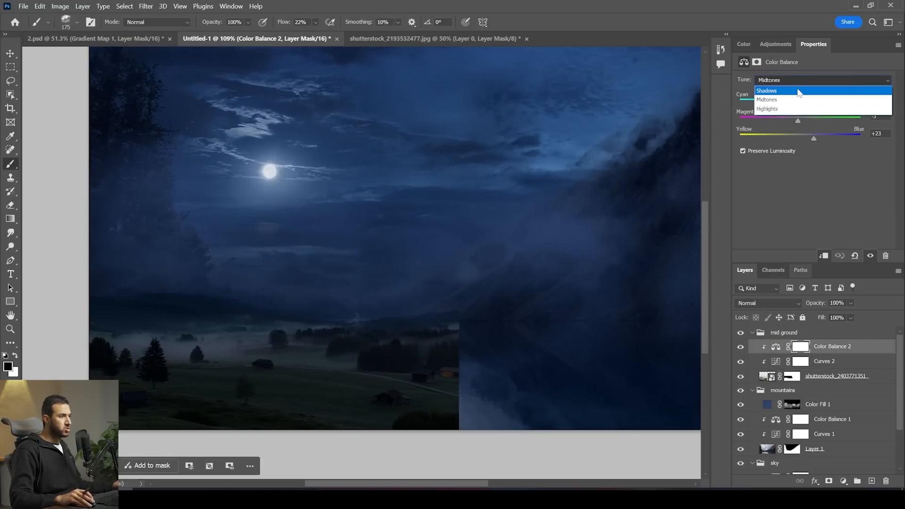
click(798, 91)
drag(799, 121, 805, 137)
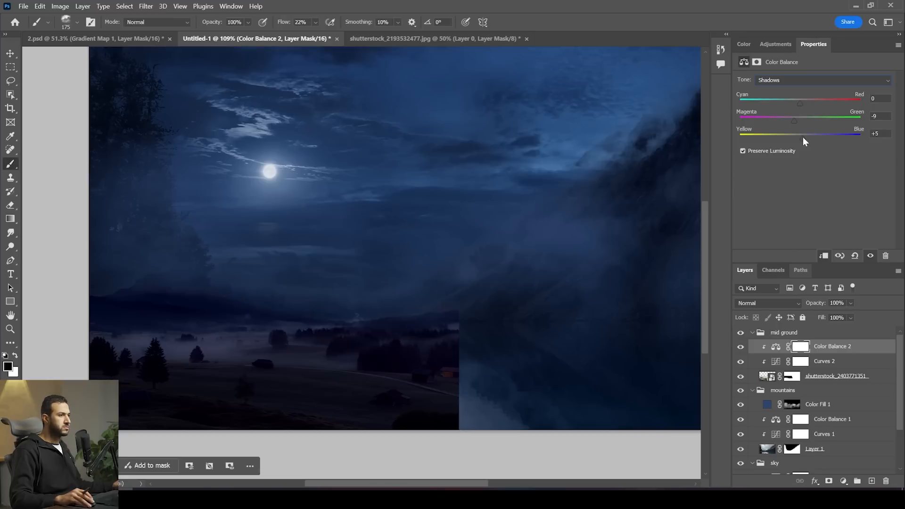
drag(798, 103, 795, 102)
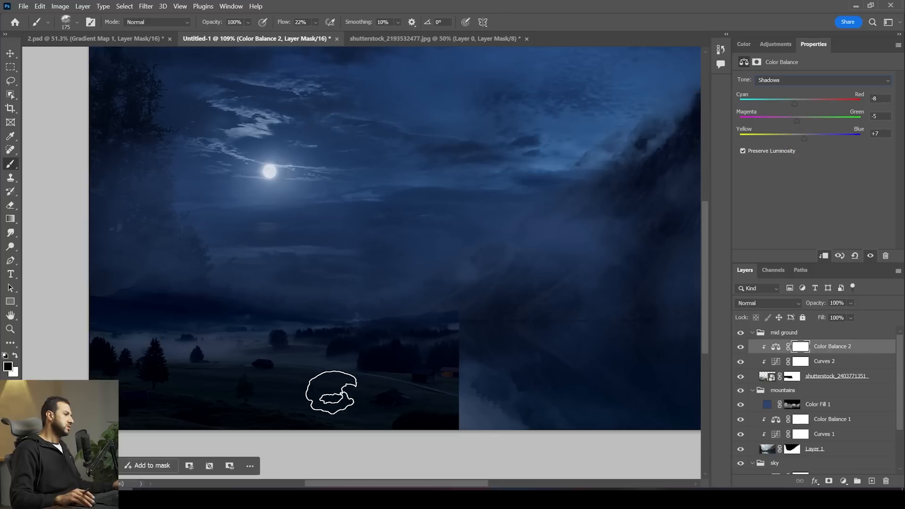
Raise the black point of the Curves 2 adjustment slightly to lift the meadow's shadows
click(776, 362)
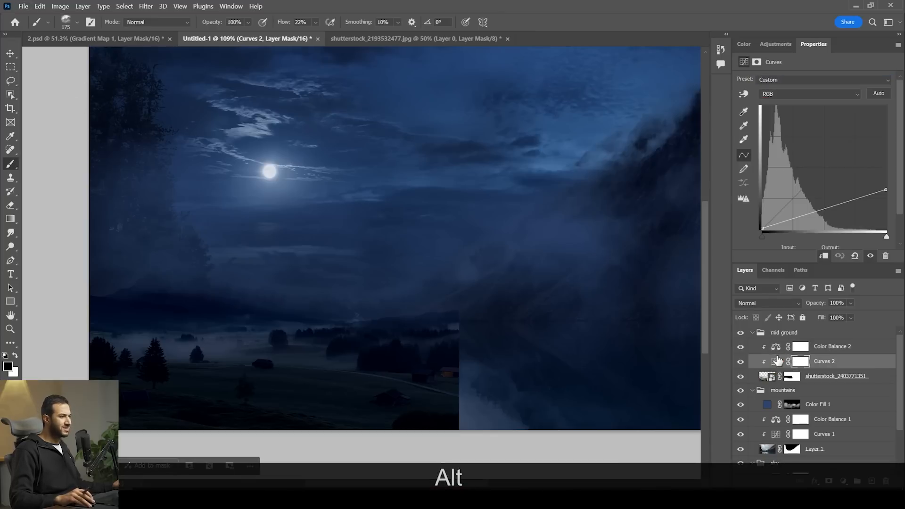
click(760, 225)
key(3)
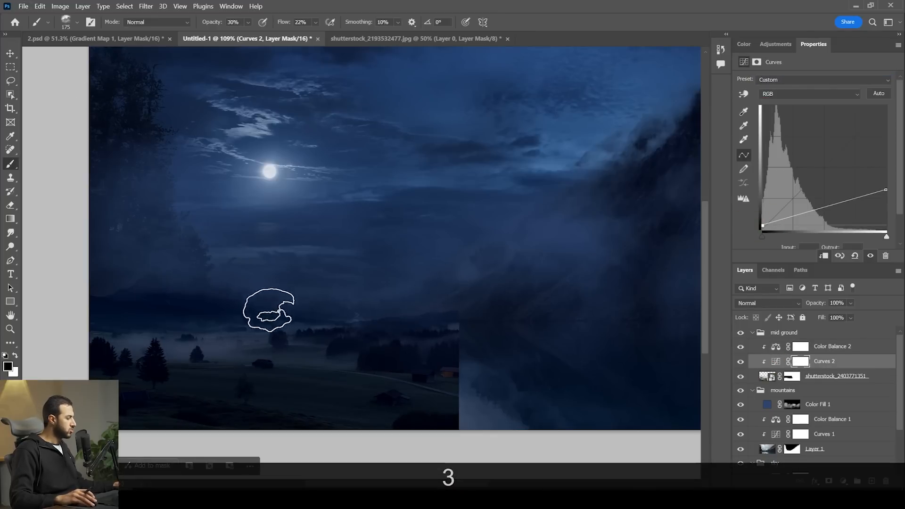
key(F3)
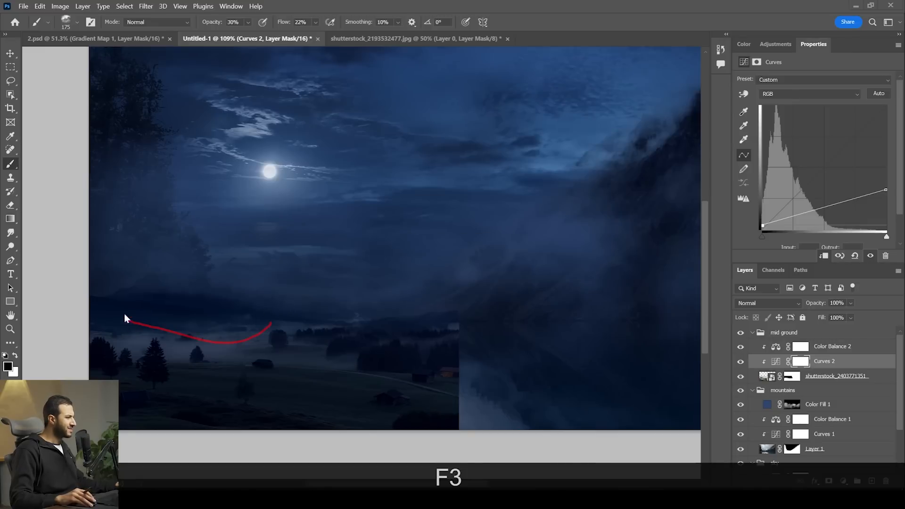
drag(229, 294, 213, 299)
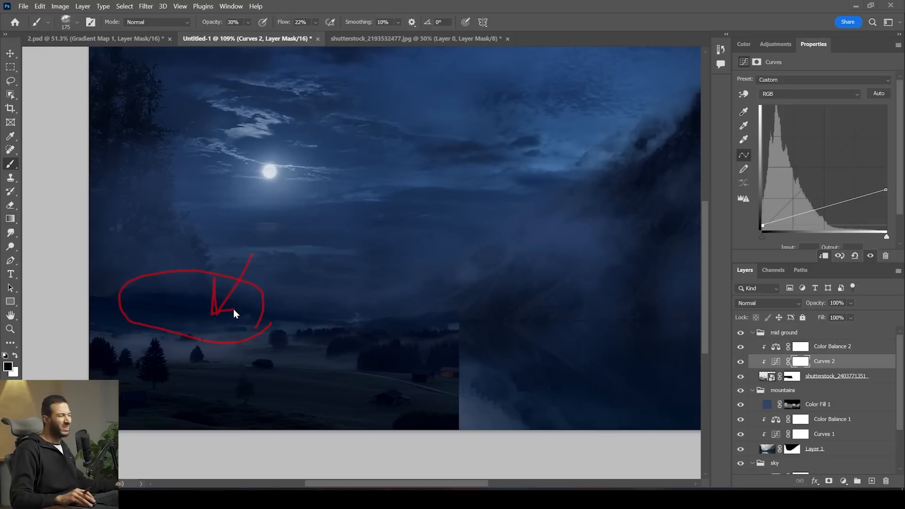
key(Escape)
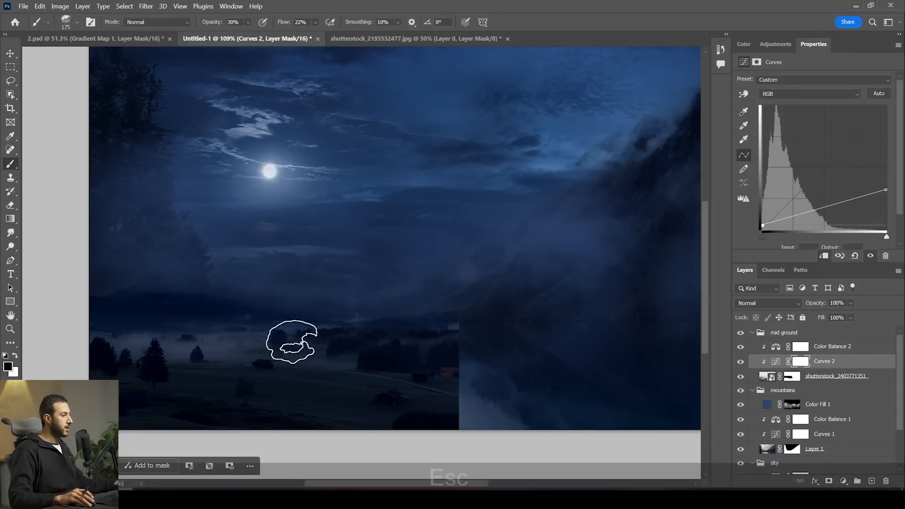
Compare the image with and without the Color Fill 1 fog, and move that layer above the mid ground group
alt+scroll(414, 370, down, 3)
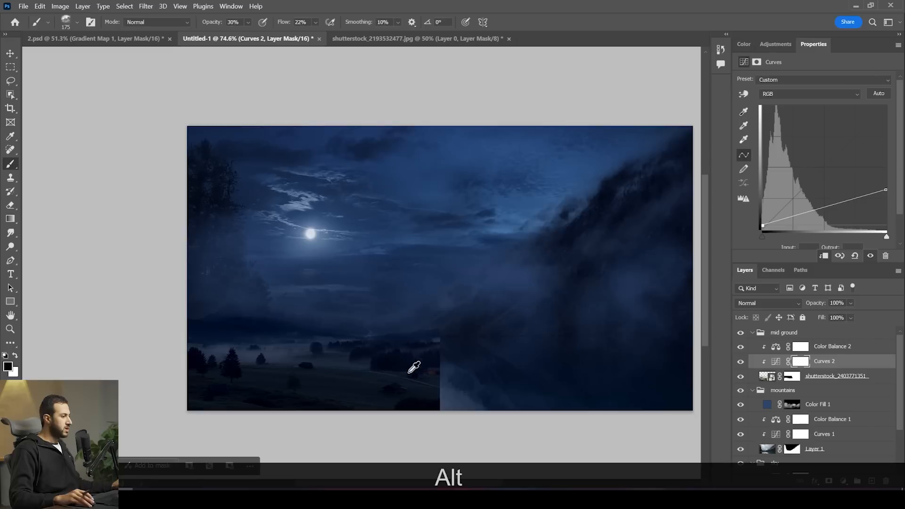
alt+scroll(443, 390, up, 4)
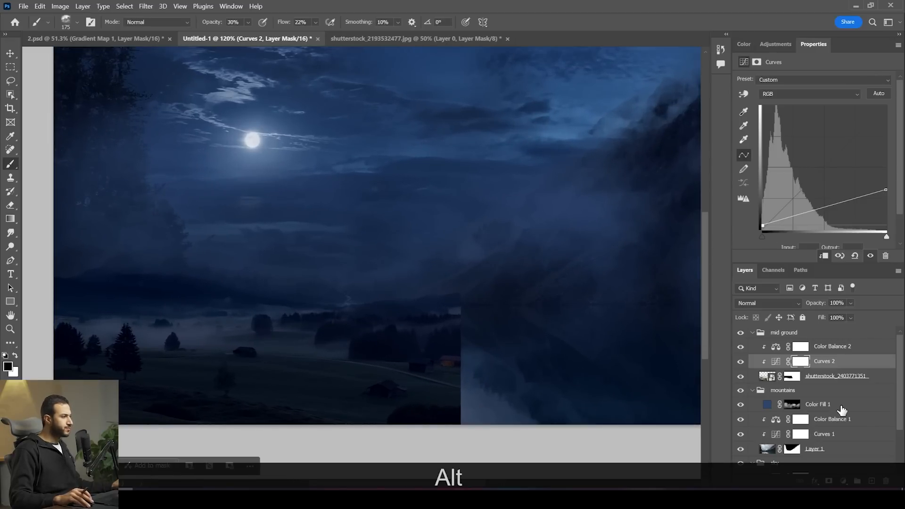
alt+scroll(511, 296, down, 2)
click(738, 406)
click(738, 406)
click(738, 406)
click(738, 407)
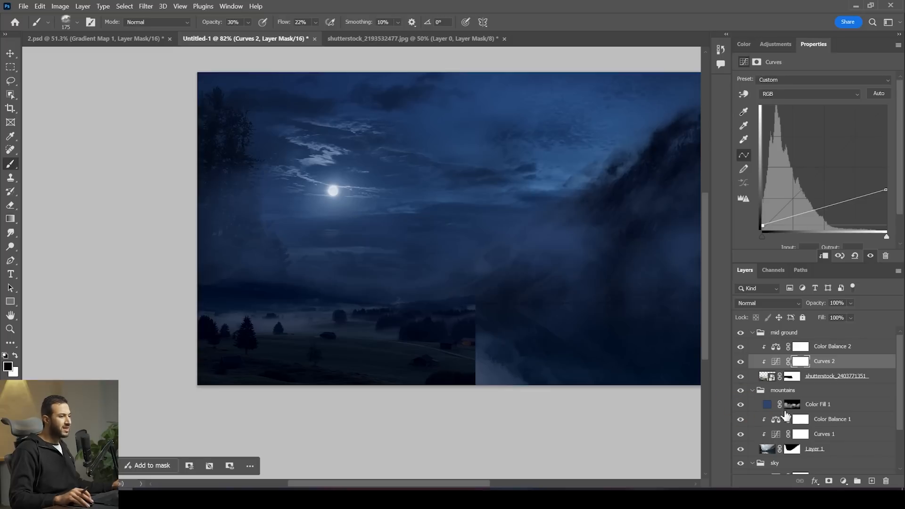
drag(827, 410, 820, 331)
Examine how the fog sits over the meadow and check the Color Fill 1 layer's fill colour
key(space)
drag(494, 330, 460, 329)
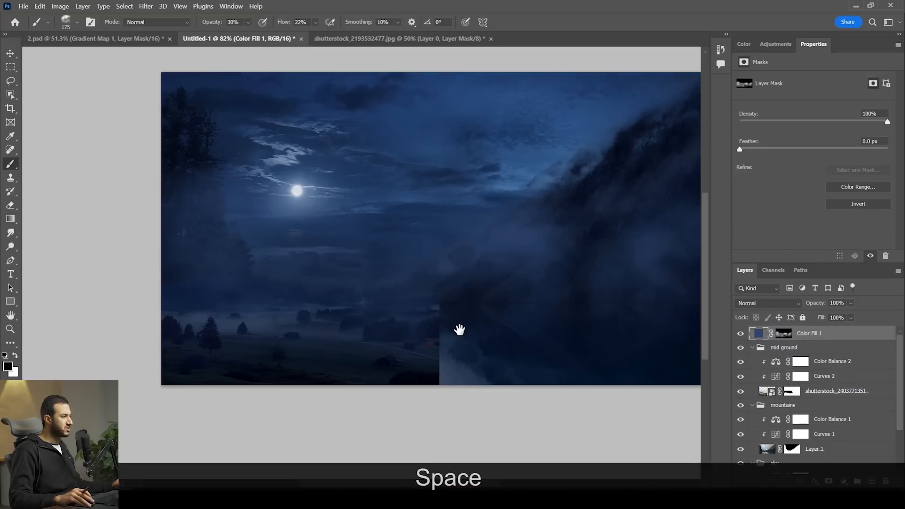
scroll(459, 350, up, 1)
scroll(473, 361, up, 2)
drag(476, 363, 468, 362)
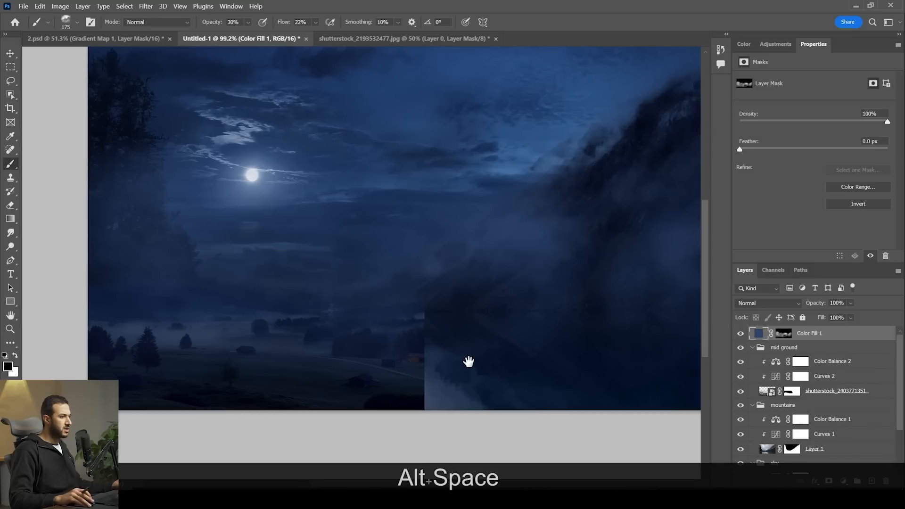
double_click(759, 333)
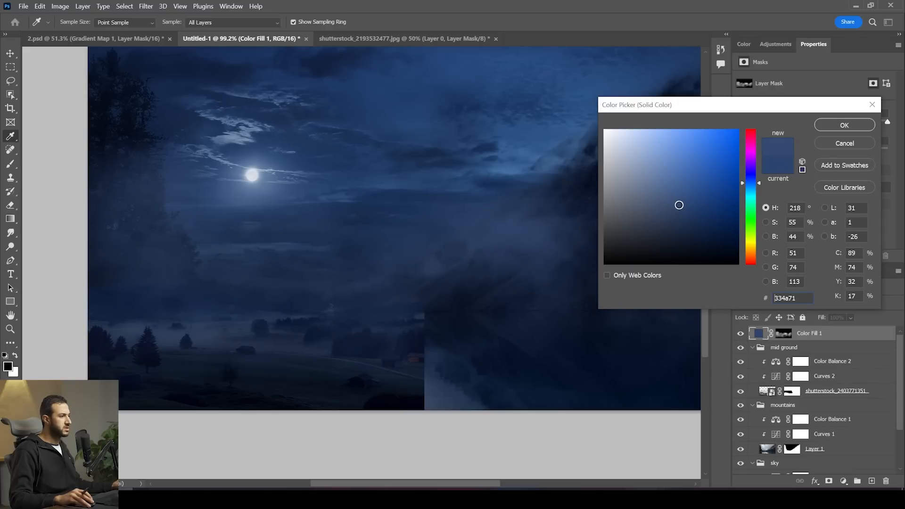
click(843, 124)
key(space)
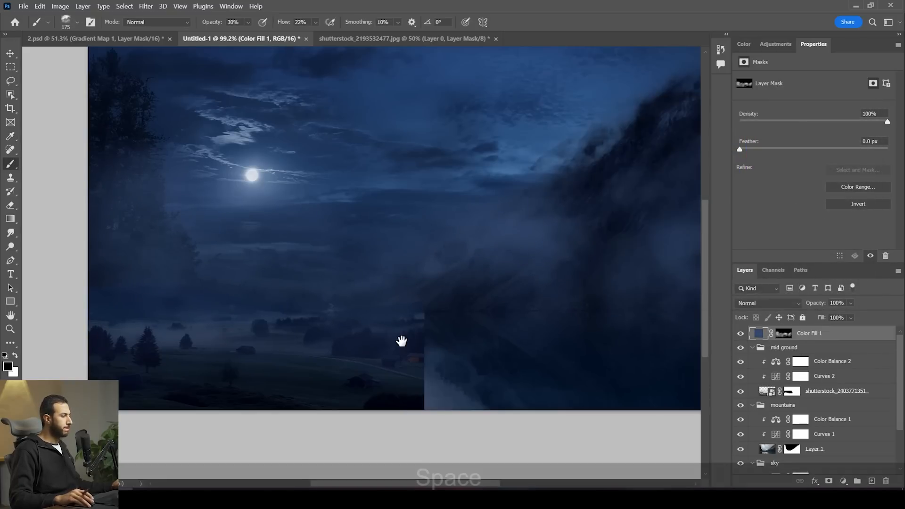
drag(408, 341, 400, 340)
click(769, 391)
drag(182, 287, 126, 291)
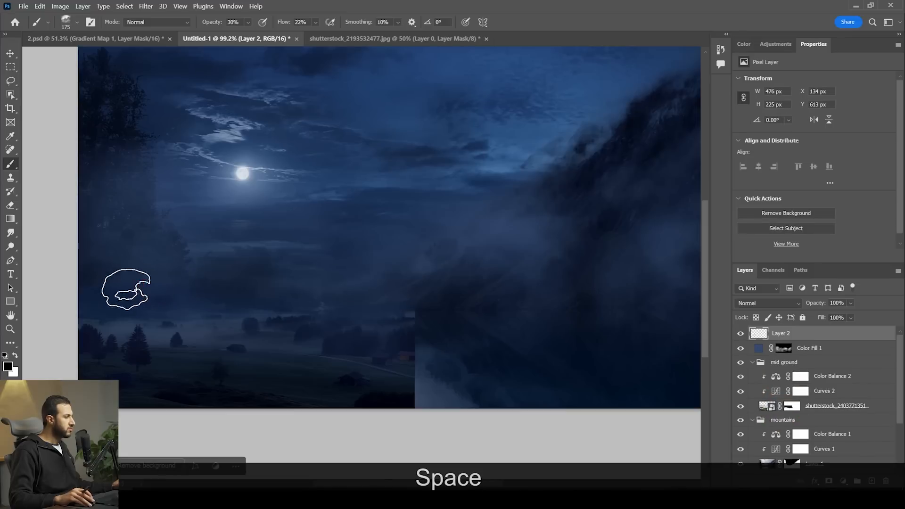
key(ctrl+z)
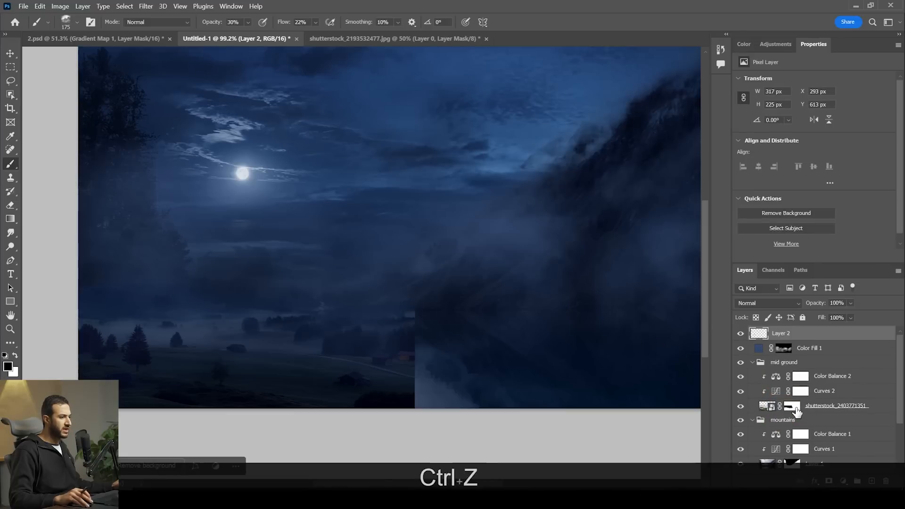
key(ctrl+z)
Paint black on the meadow layer's mask along its upper edge to soften the transition into the misty mountains
click(792, 392)
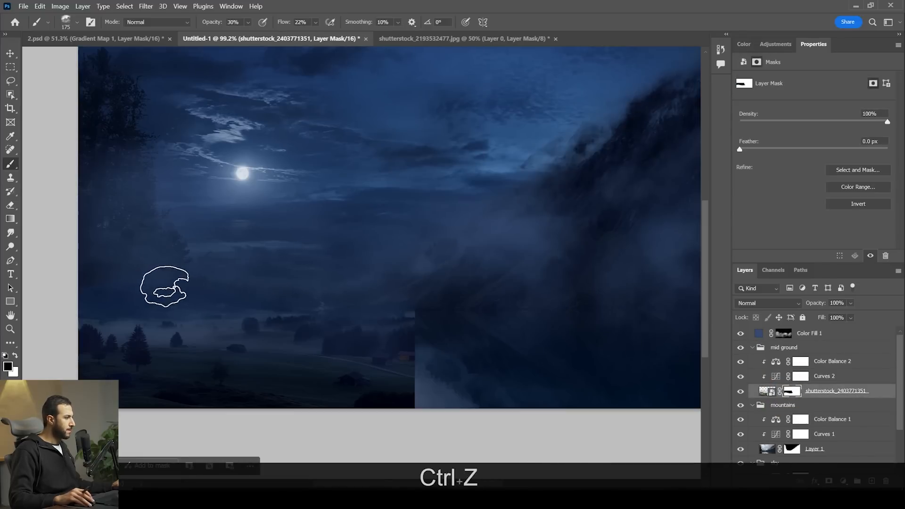
drag(163, 287, 279, 278)
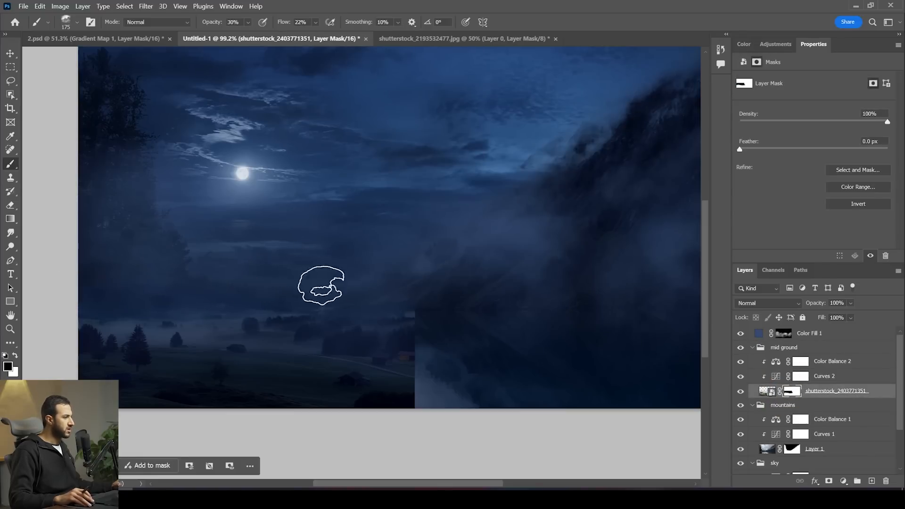
alt+scroll(443, 278, down, 2)
scroll(456, 290, up, 1)
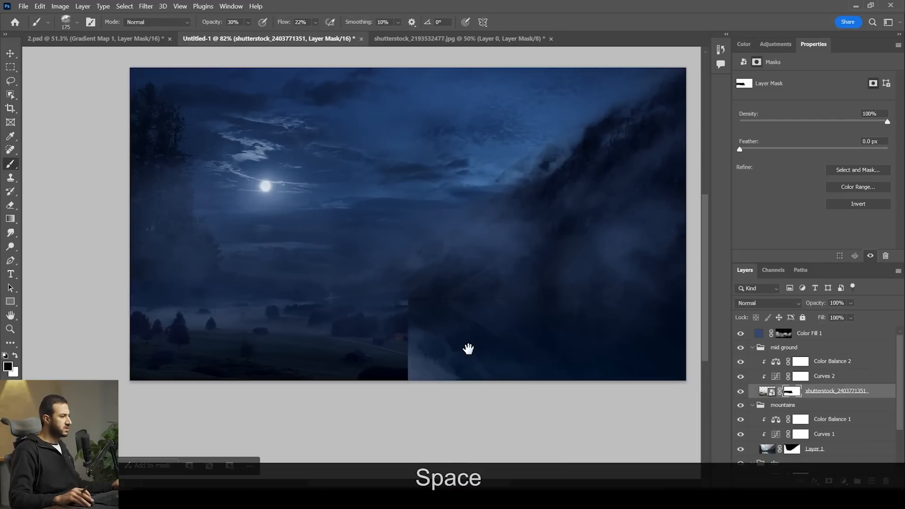
drag(473, 348, 466, 348)
Set the highlights of Color Balance 2 to Cyan-Red -12, Magenta-Green -4 and Yellow-Blue +9, and compare the meadow with and without it
click(836, 365)
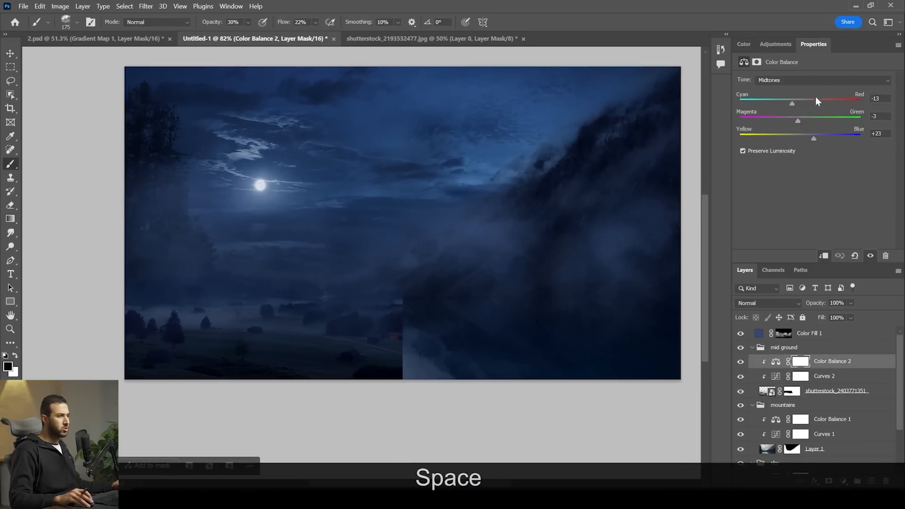
click(809, 81)
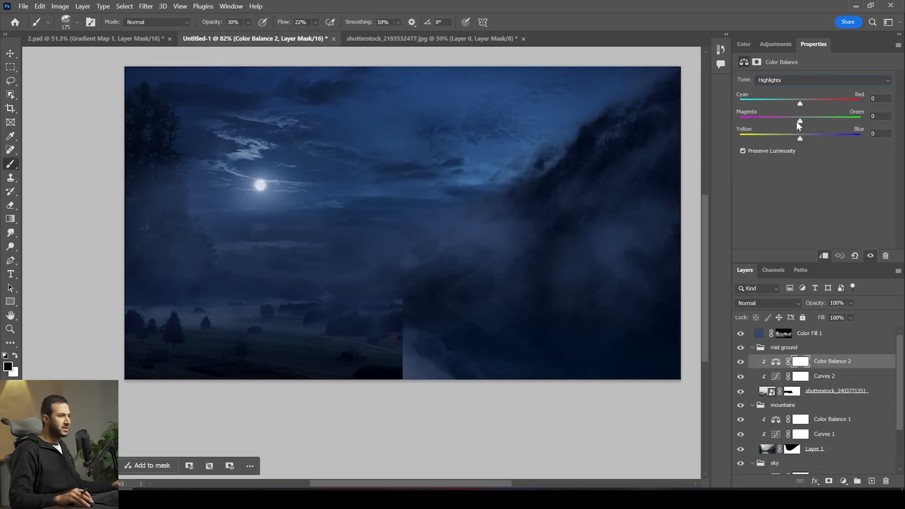
drag(796, 103, 798, 119)
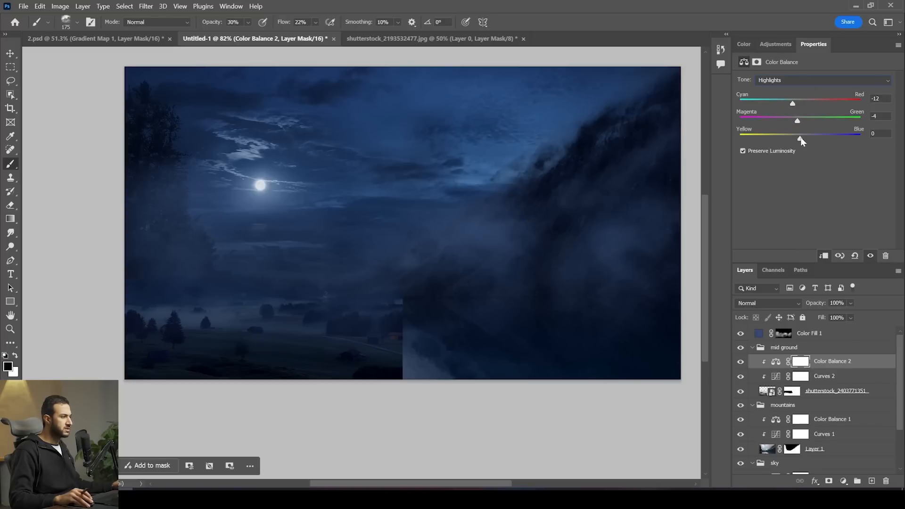
drag(800, 138, 804, 138)
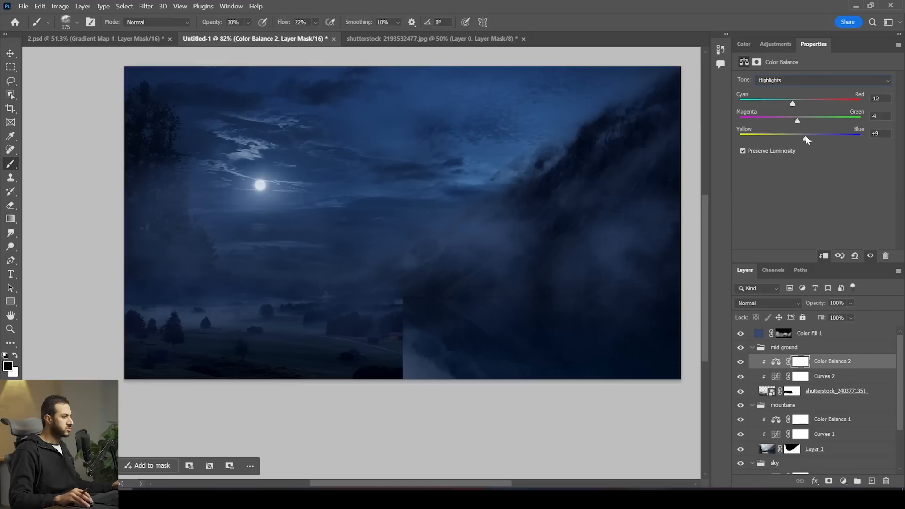
click(741, 362)
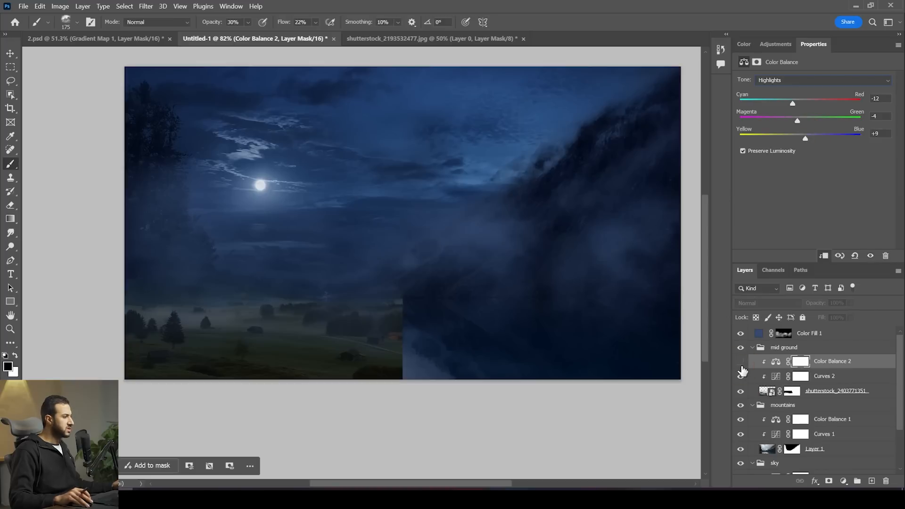
click(740, 361)
drag(529, 325, 526, 326)
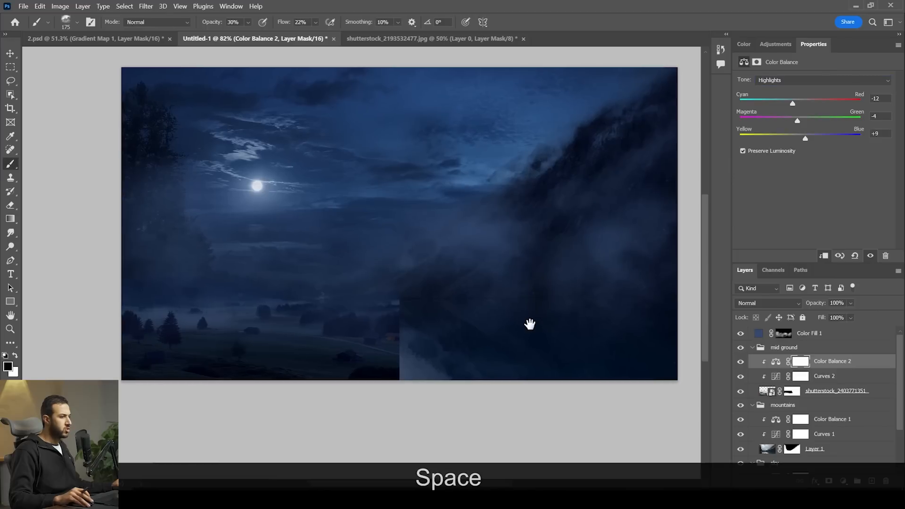
Duplicate the meadow layer together with Curves 2 and Color Balance 2, placing the copy beside the original to fill the empty half
click(823, 349)
click(830, 361)
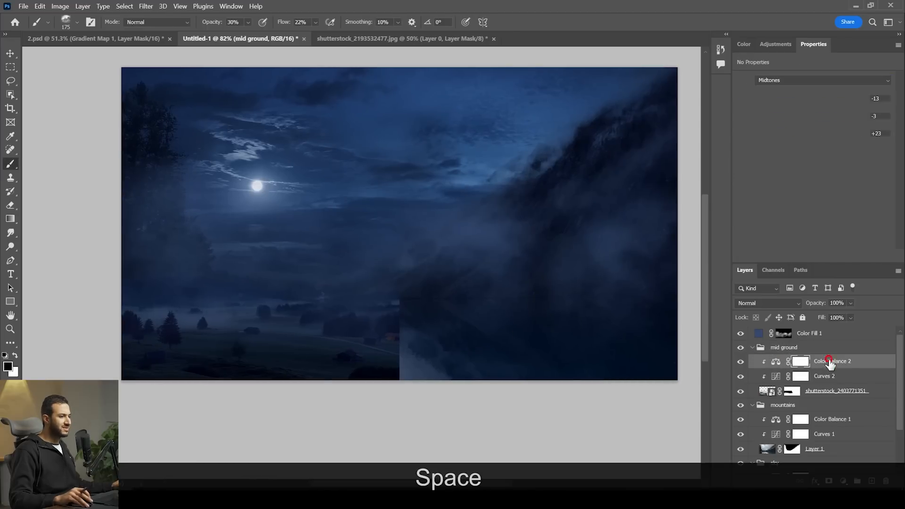
shift+click(827, 391)
key(v)
drag(292, 341, 562, 340)
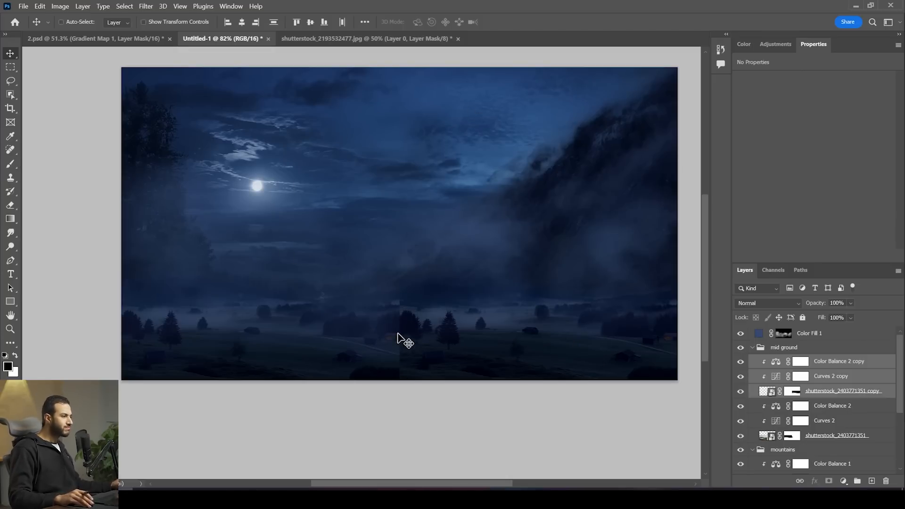
scroll(401, 338, down, 1)
scroll(401, 338, down, 1)
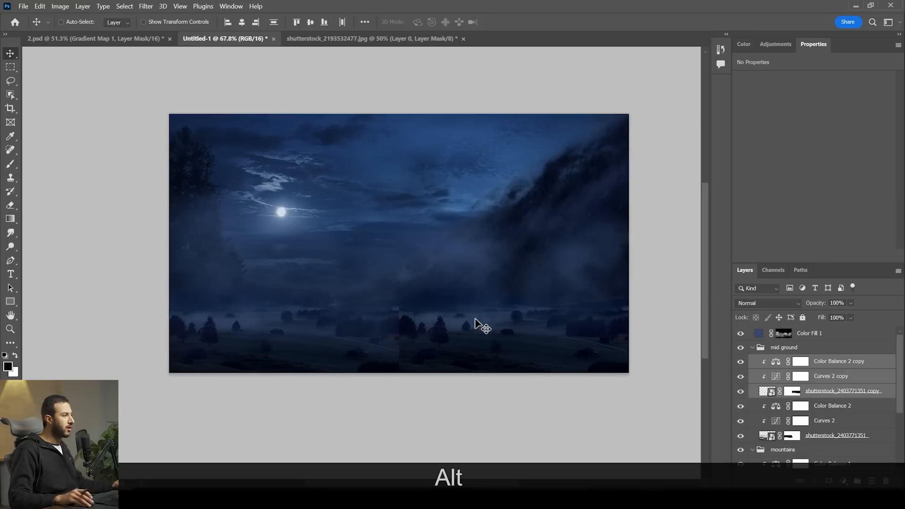
scroll(436, 325, up, 3)
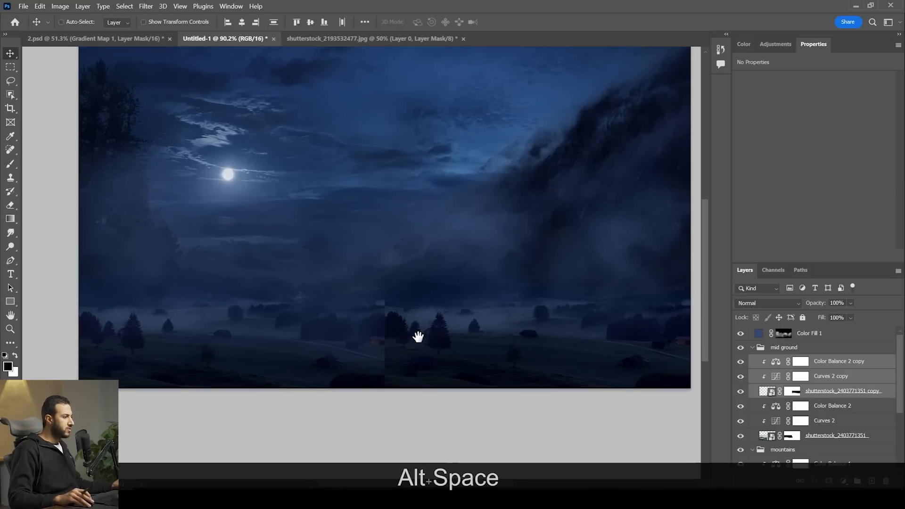
key(space)
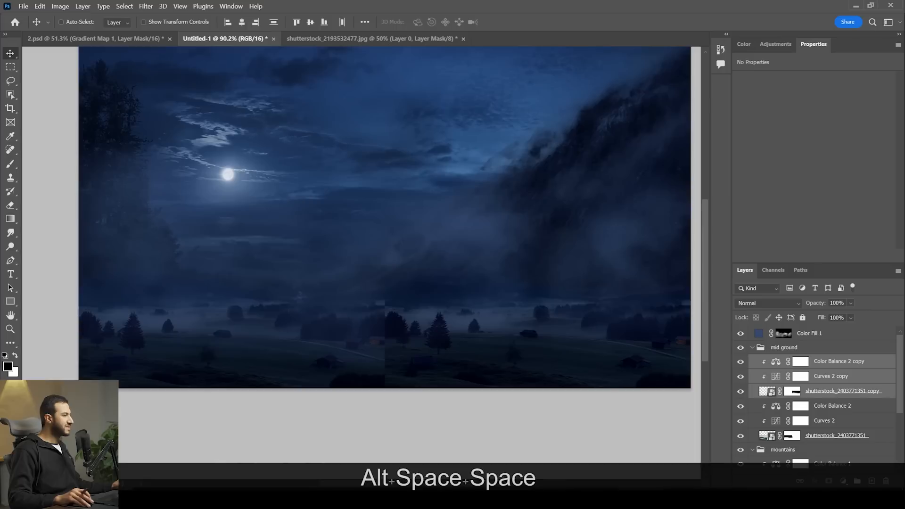
Open the stock photo of the man, shutterstock_2270852879.jpg, from the file browser as a separate document
key(alt+Tab)
click(277, 164)
drag(277, 163, 486, 39)
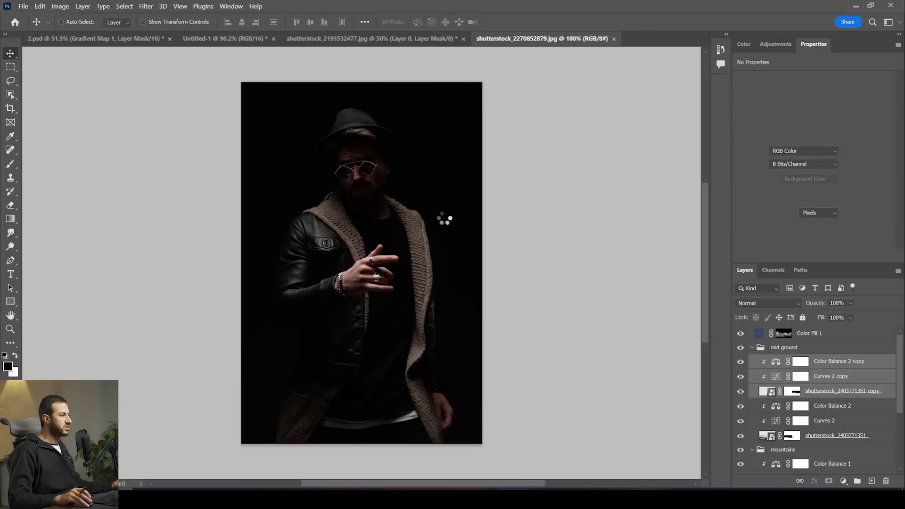
scroll(317, 339, up, 2)
scroll(362, 325, down, 3)
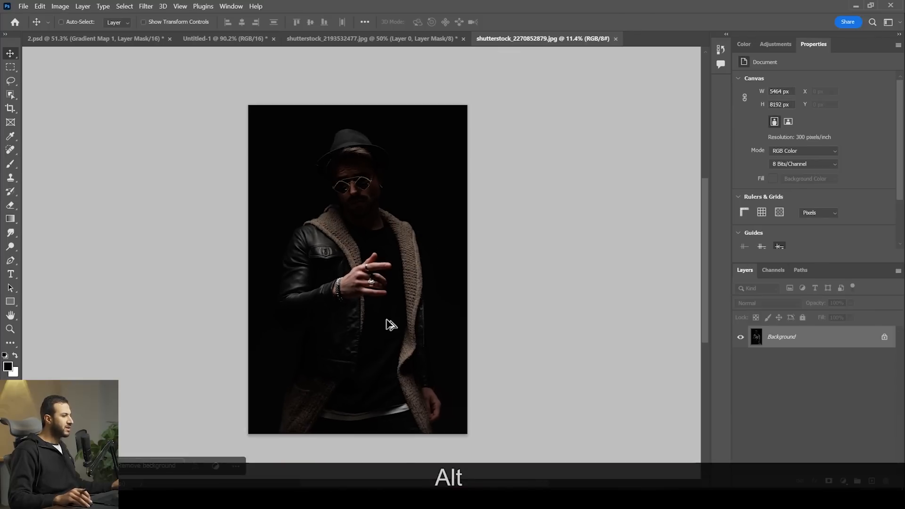
scroll(362, 325, up, 1)
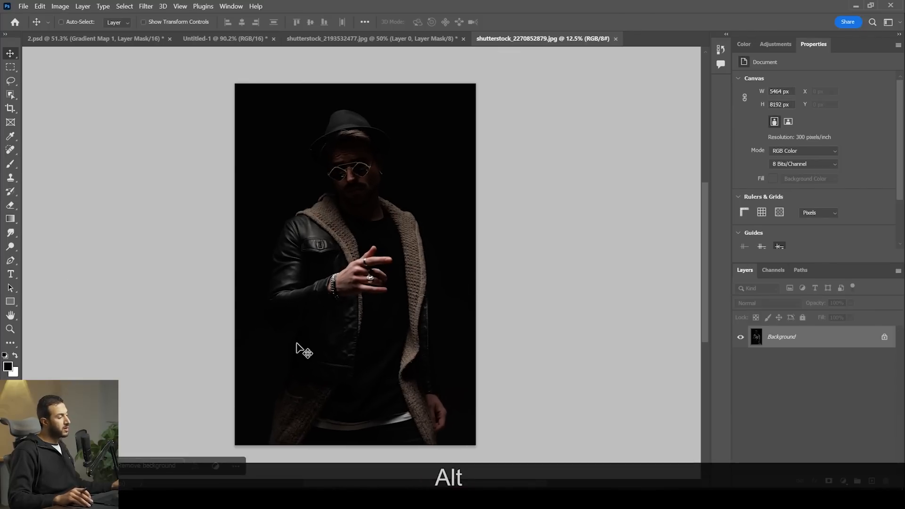
Add a Curves adjustment above the man photo and raise its shadows and midtones strongly so his outline separates from the background
click(775, 43)
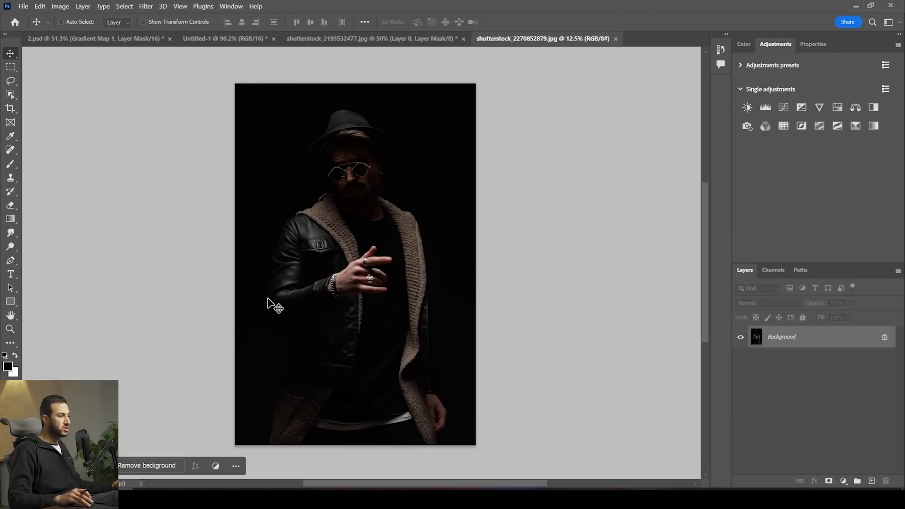
click(781, 107)
drag(826, 156, 788, 129)
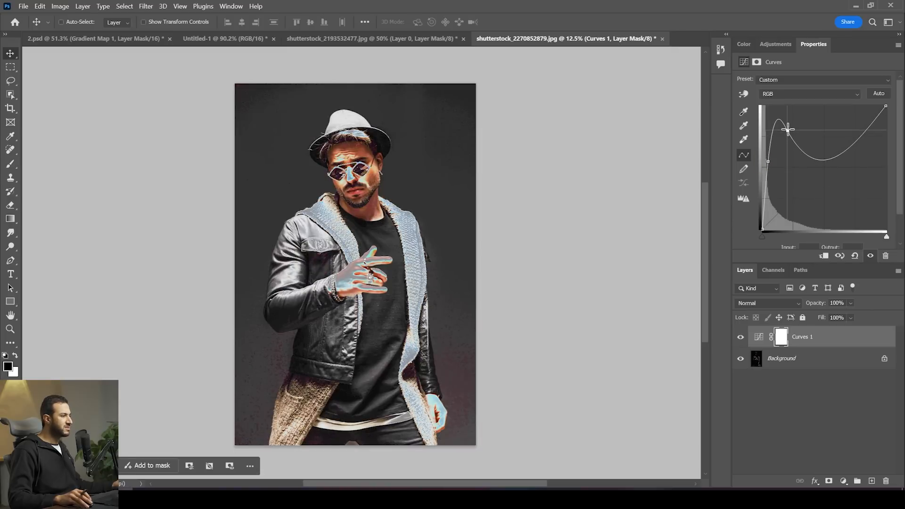
drag(817, 160, 819, 127)
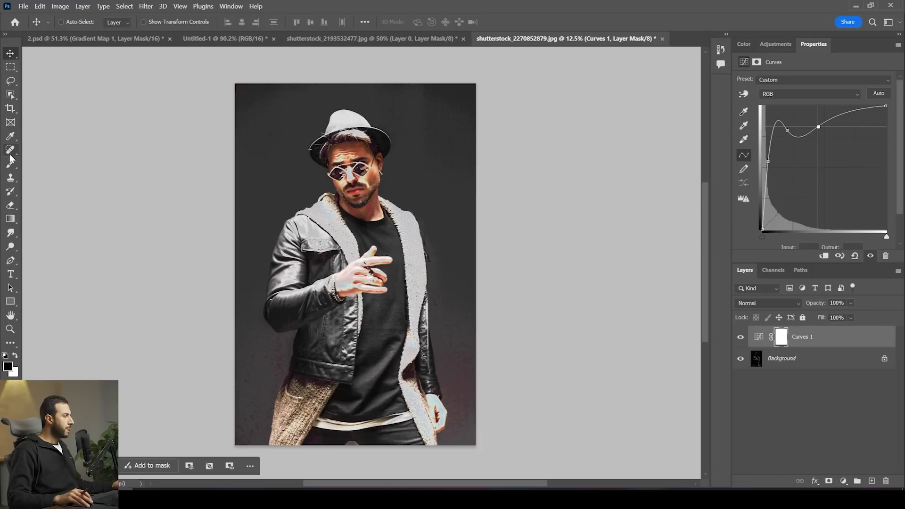
Select the man with the Object Selection tool and mask the Background layer to that selection
click(10, 94)
drag(457, 460, 258, 103)
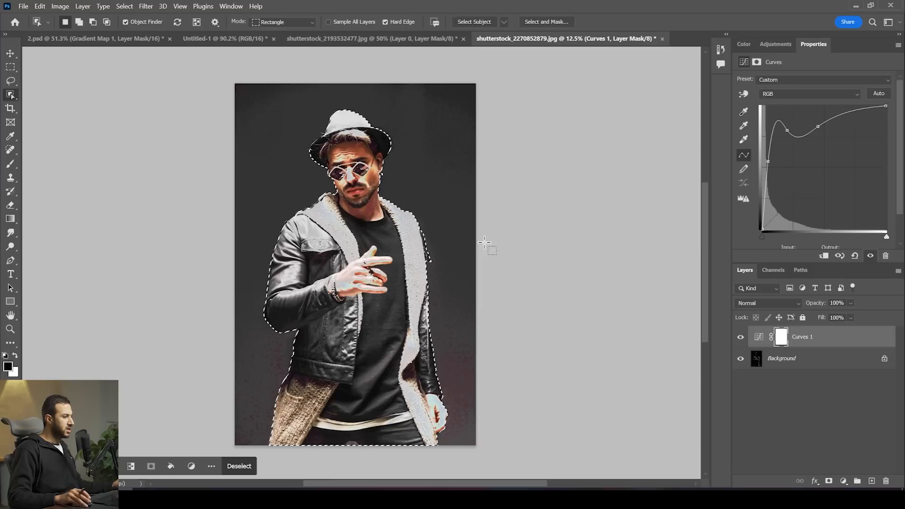
click(805, 365)
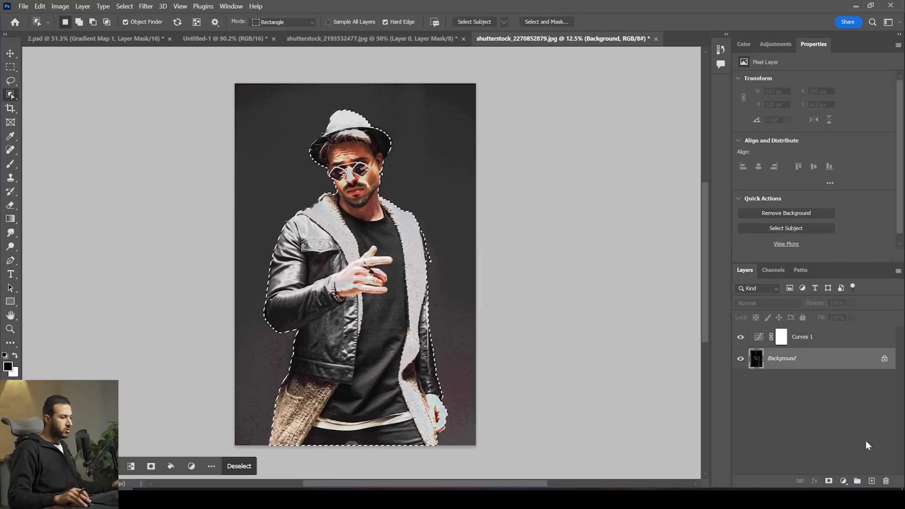
click(828, 481)
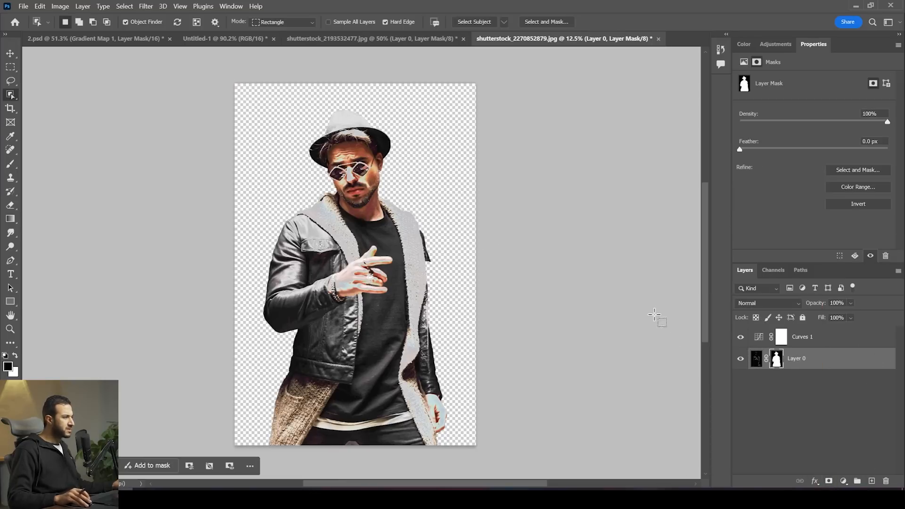
Delete the Curves 1 brightening layer and convert the masked man layer to a smart object
click(831, 341)
key(Delete)
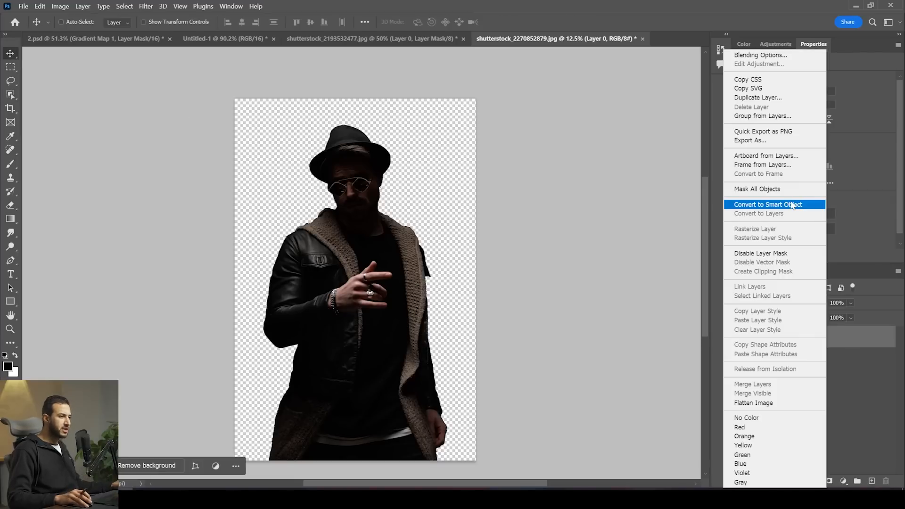
click(738, 202)
Bring the man's smart object into the Untitled-1 composition
drag(400, 319, 400, 223)
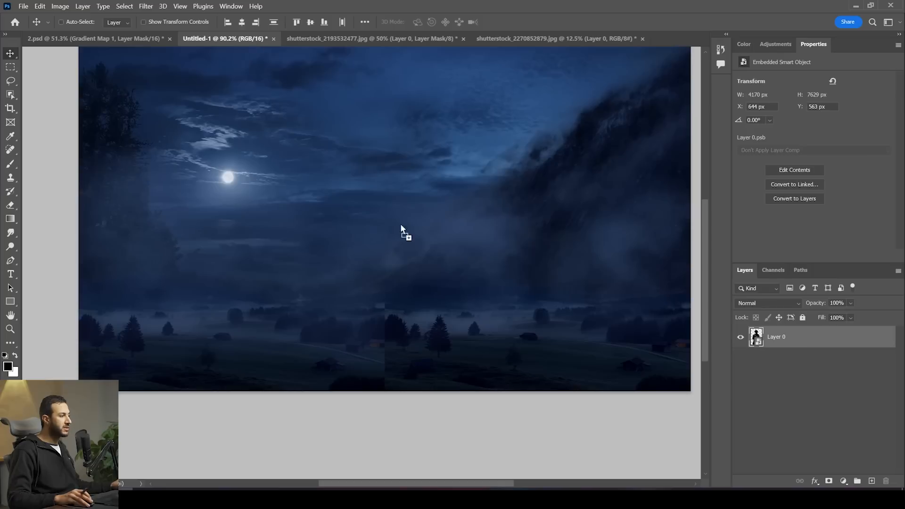
drag(418, 278, 443, 232)
click(469, 203)
key(alt)
scroll(464, 245, down, 3)
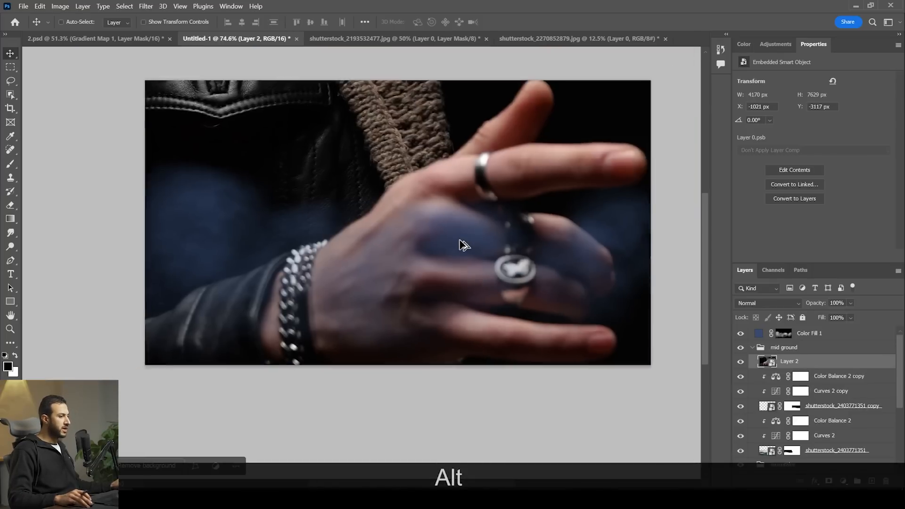
Move the man's layer above Color Fill 1 and put it in a group named "man"
drag(863, 363, 850, 329)
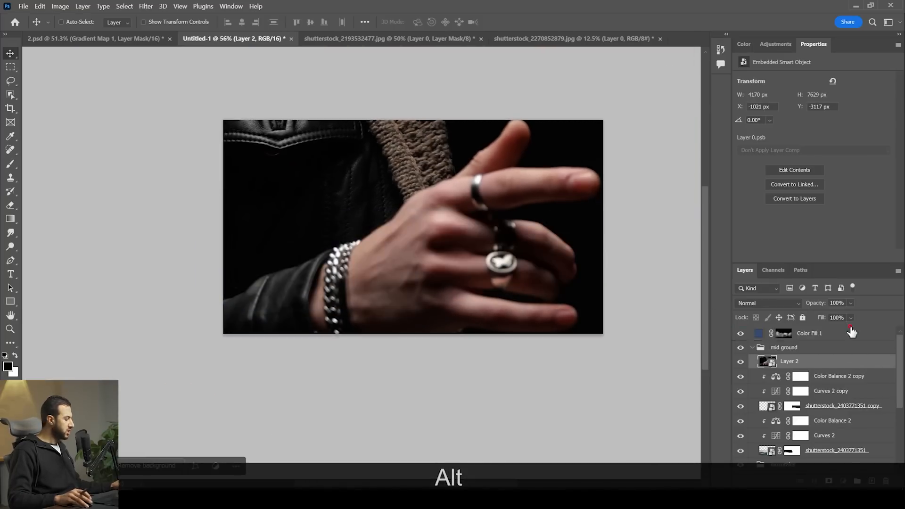
key(ctrl+g)
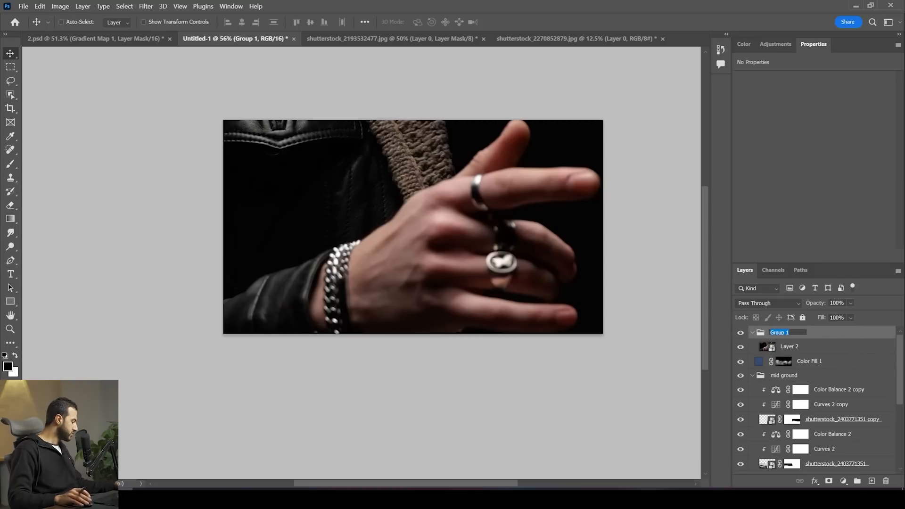
text(an)
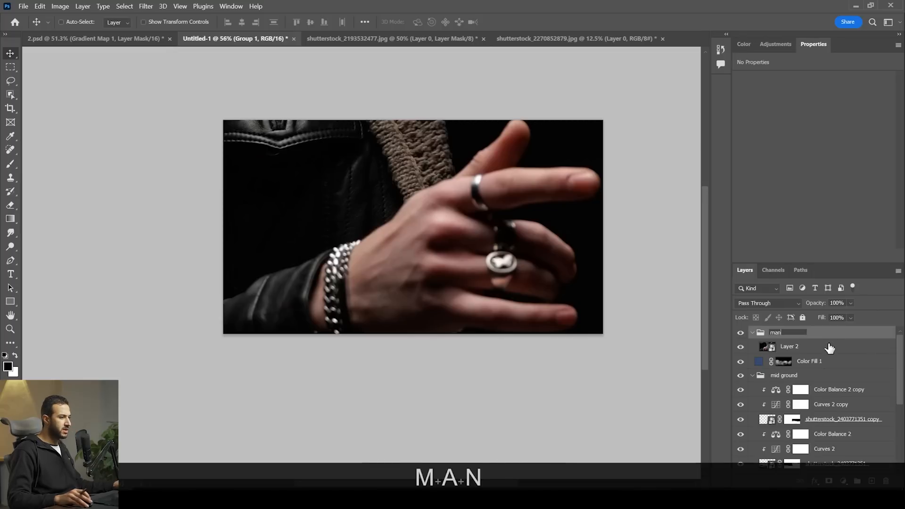
Scale the man's smart object down to about 574 x 1050 px and place him near the middle of the scene
click(829, 348)
key(ctrl+t)
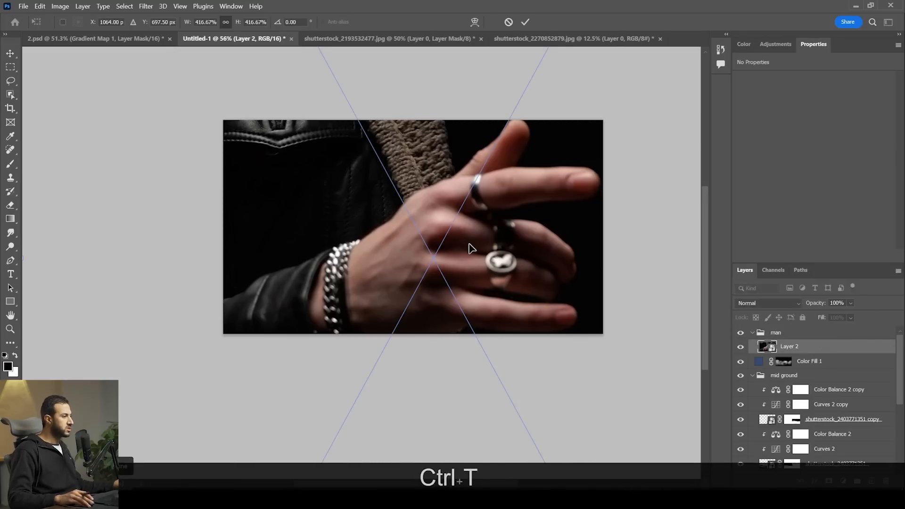
scroll(471, 248, down, 2)
drag(219, 254, 408, 253)
scroll(497, 305, up, 2)
drag(554, 242, 523, 237)
key(Return)
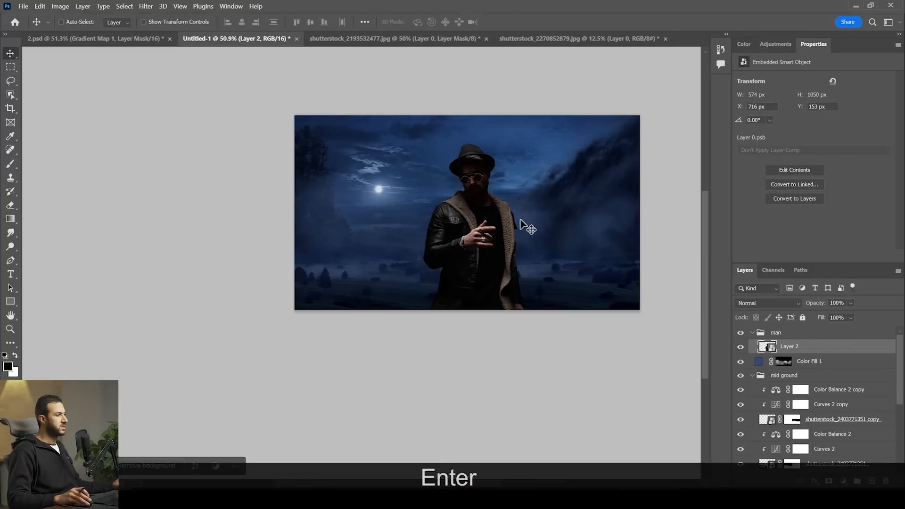
Add a layer mask to the man's layer for brush retouching of the collar and shoulder edges
scroll(521, 221, up, 5)
drag(510, 235, 471, 240)
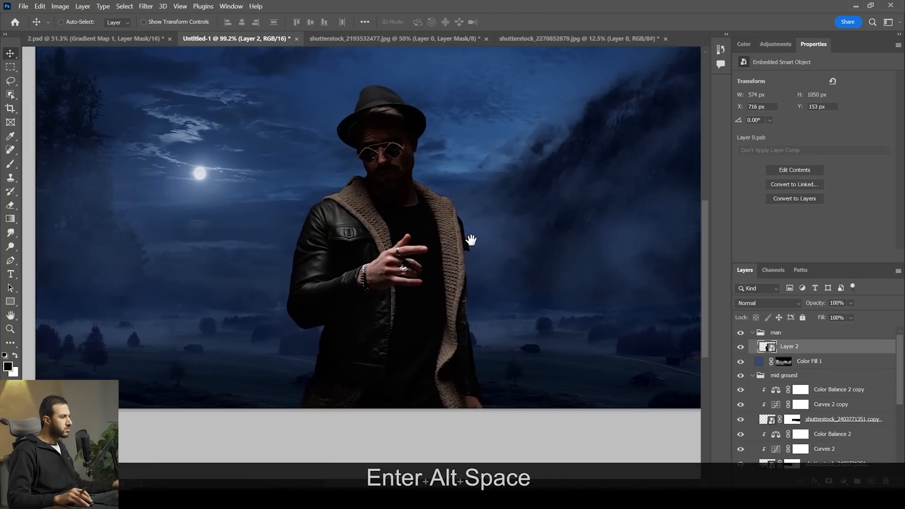
scroll(302, 212, up, 8)
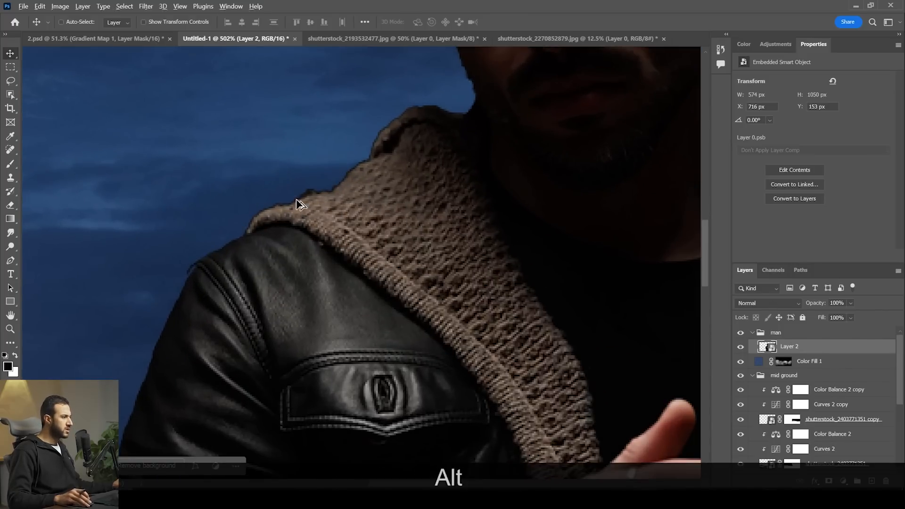
scroll(288, 225, up, 1)
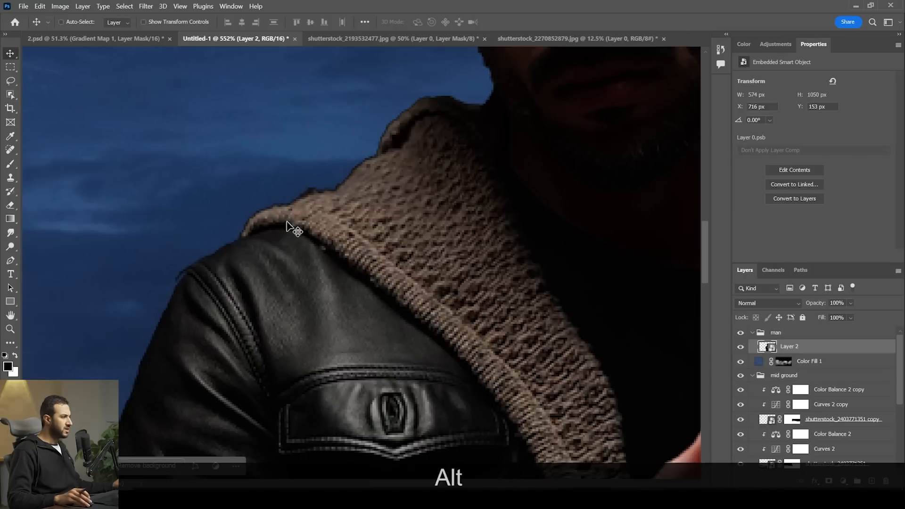
click(828, 482)
key(b)
key(space)
drag(333, 248, 299, 295)
Find the Oil Pastel Large brush by searching for "oil pa" and set its size to 18 px
right_click(339, 277)
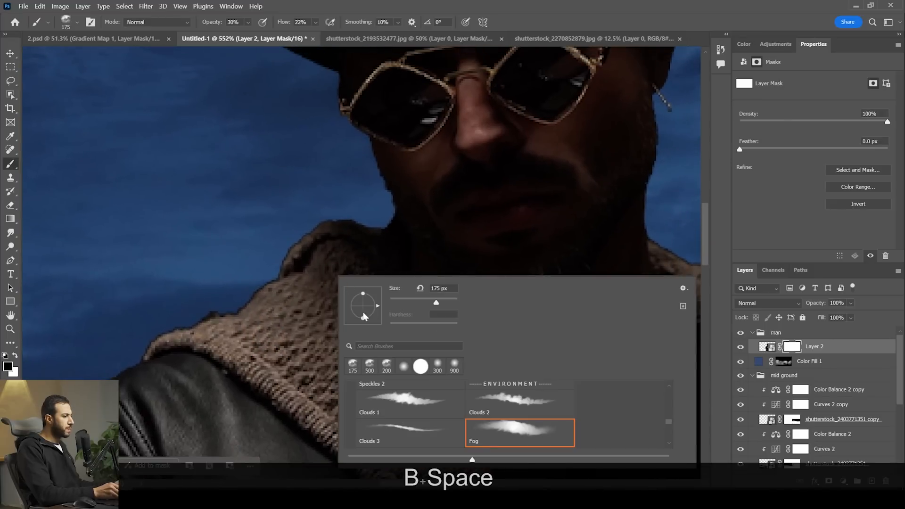
click(421, 366)
drag(406, 304, 403, 303)
click(395, 345)
text(o)
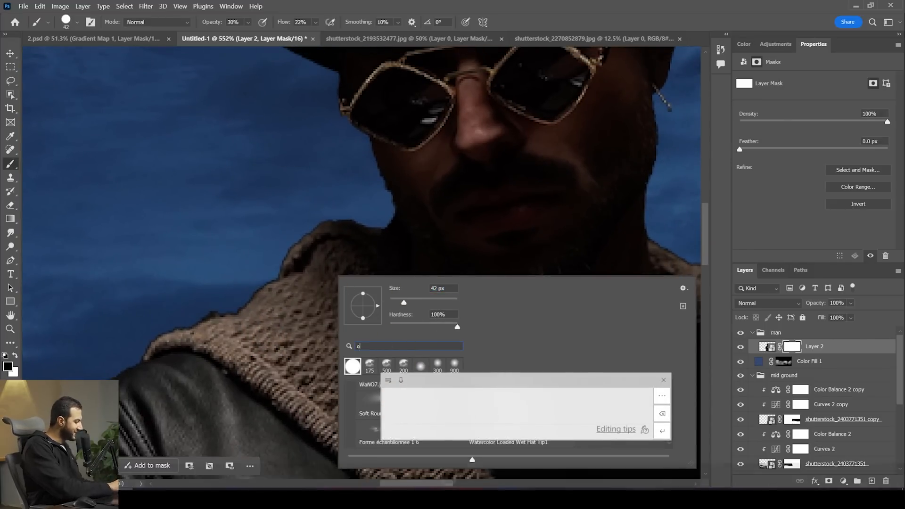
text(il pa)
click(395, 410)
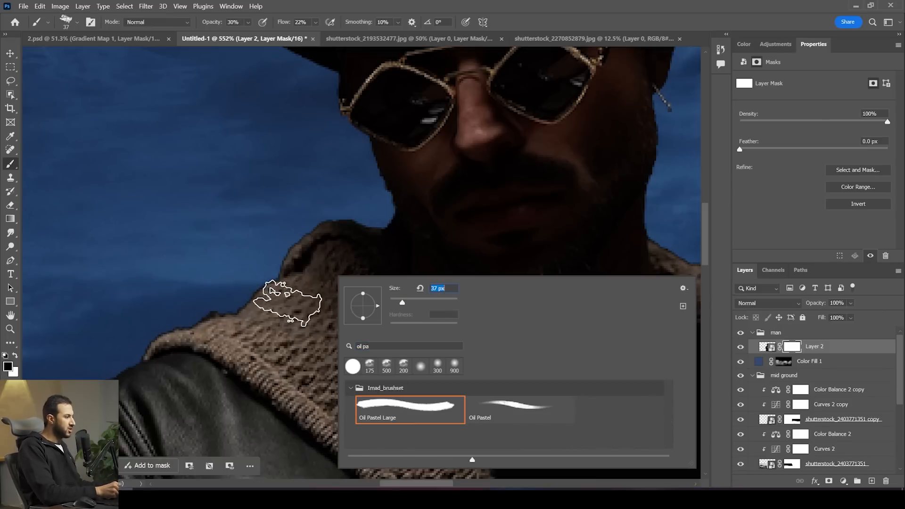
drag(398, 304, 394, 304)
click(219, 292)
Set the brush's flow and opacity to 100%
key(x)
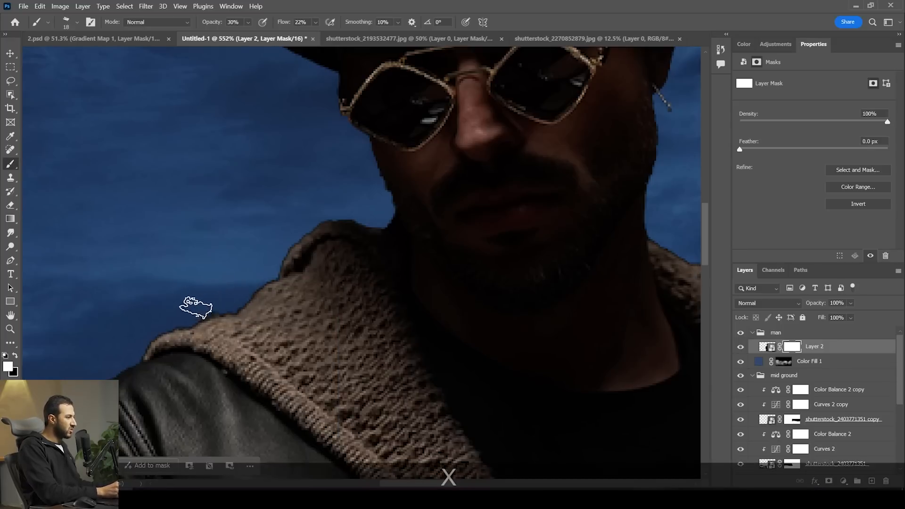
click(315, 21)
drag(325, 34, 450, 22)
click(248, 22)
drag(255, 35, 307, 34)
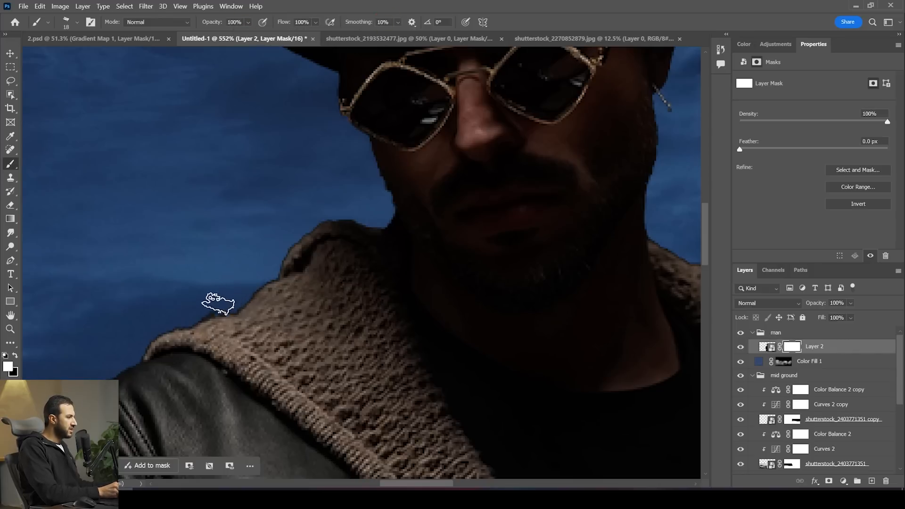
Touch up the man's cut-out edge along the coat collar with black on his layer mask
key(x)
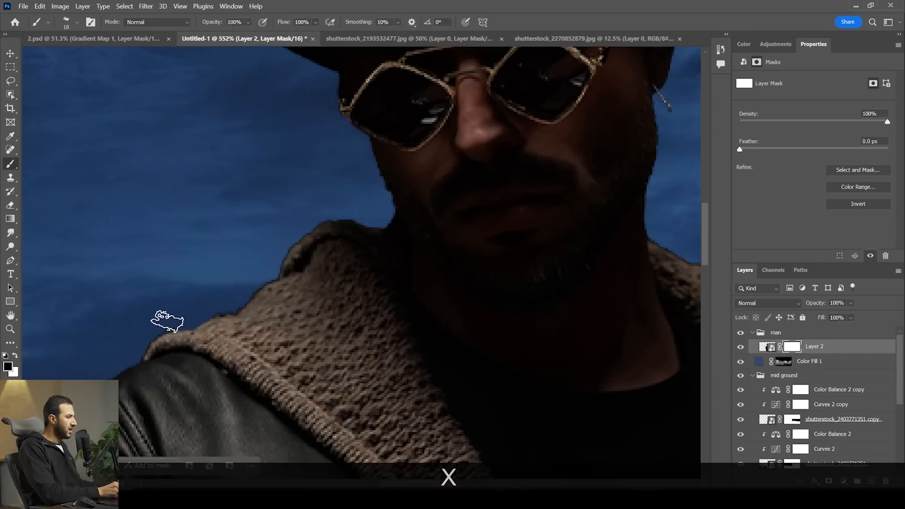
key(z)
click(225, 298)
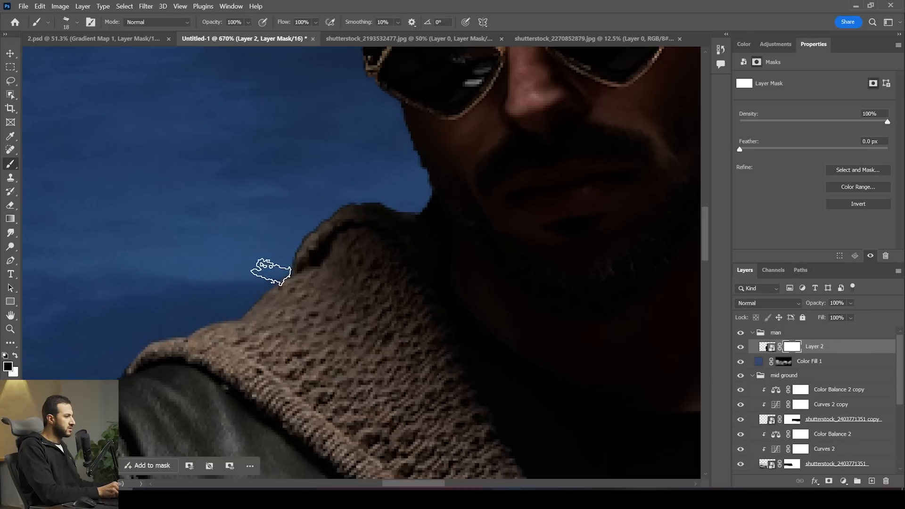
key(space)
mouse_move(591, 258)
mouse_down()
mouse_move(340, 231)
mouse_move(193, 230)
mouse_up()
key(alt+space)
drag(403, 216, 329, 217)
drag(420, 289, 422, 289)
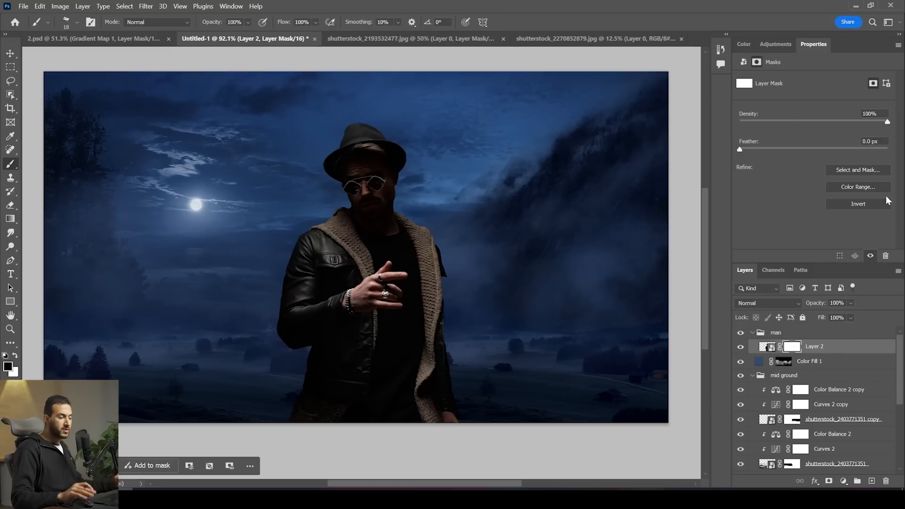
Add a Curves adjustment above the man and clip it to his layer
click(773, 44)
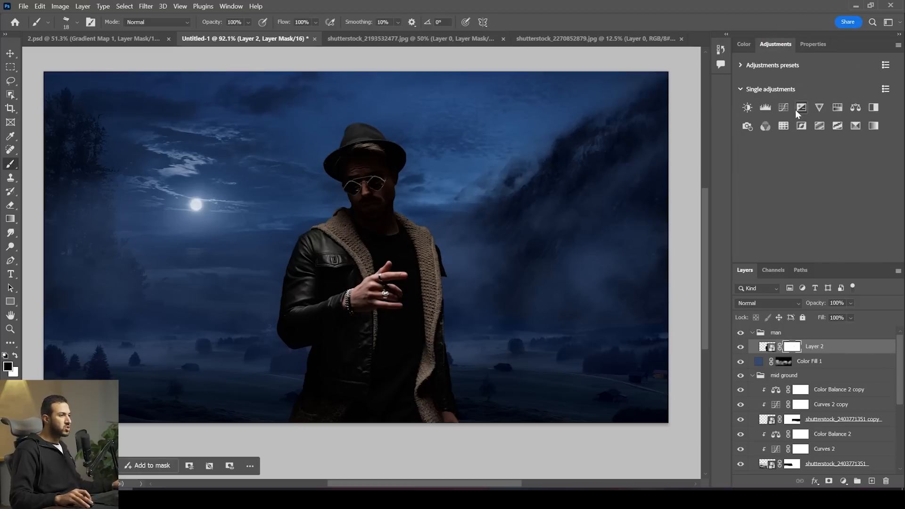
click(782, 108)
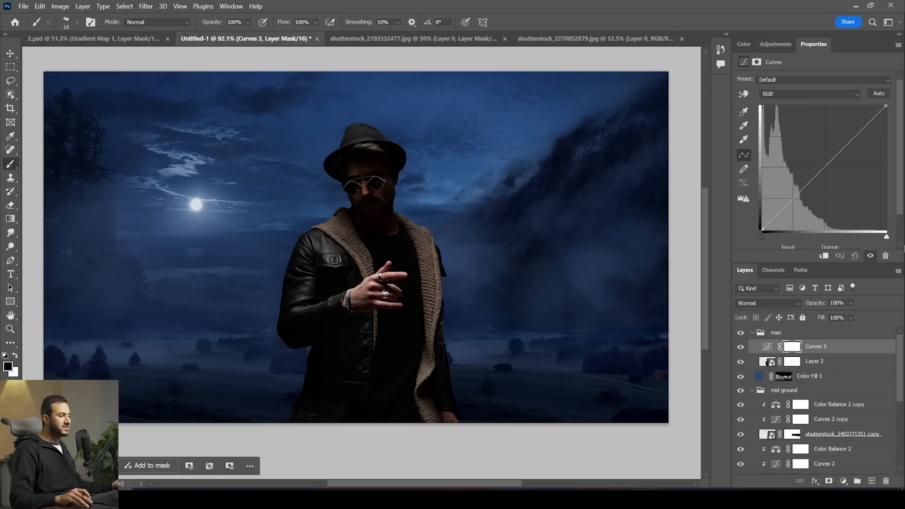
click(823, 258)
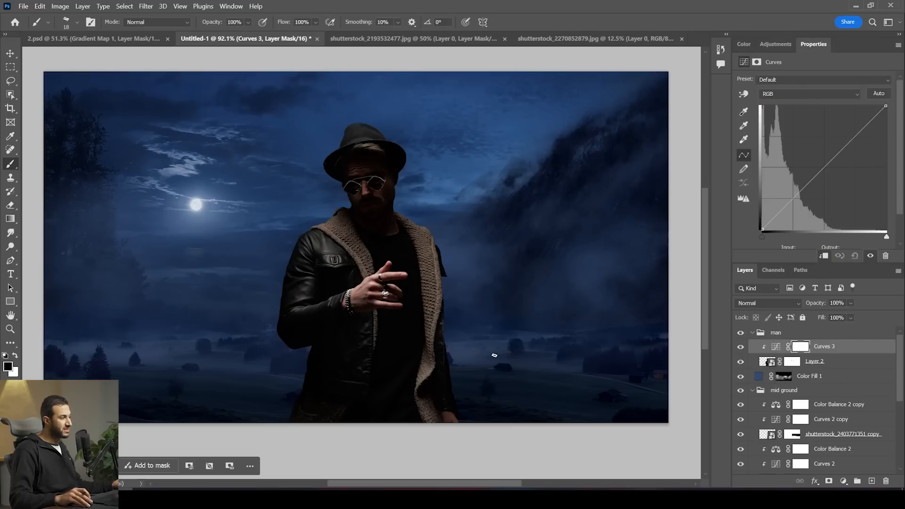
Examine how light and shadow fall on the man's hat, shoulder and jacket relative to the moon
scroll(354, 238, up, 3)
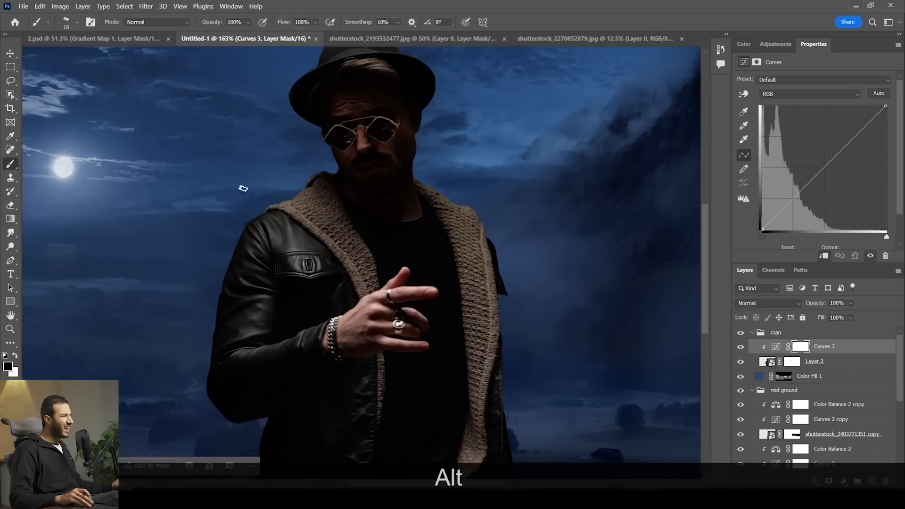
drag(388, 153, 433, 246)
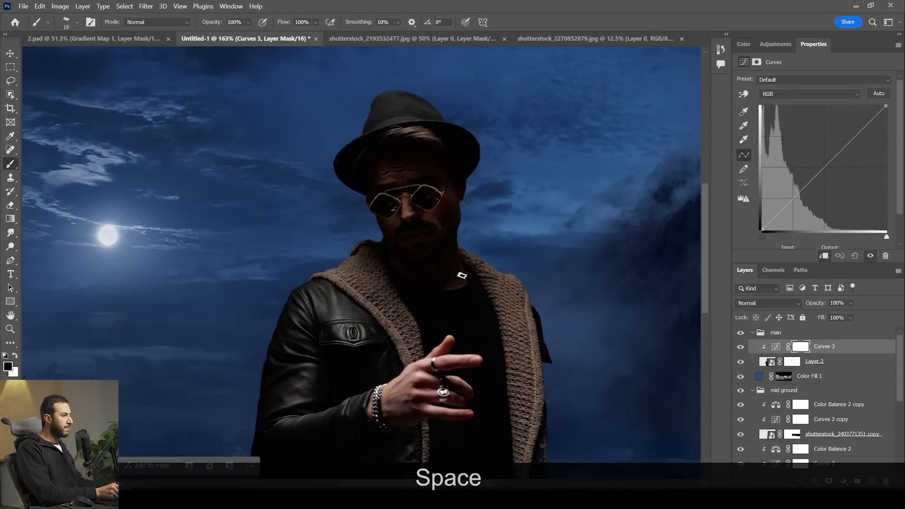
key(F3)
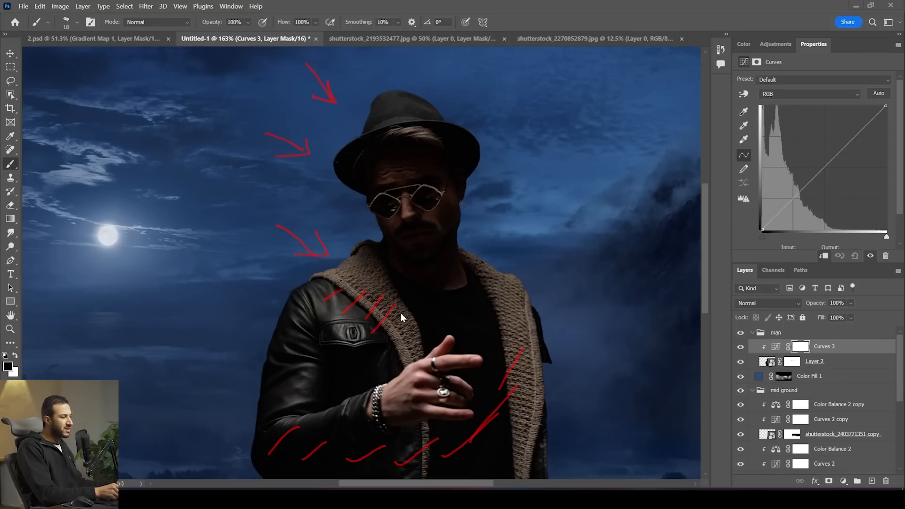
key(Escape)
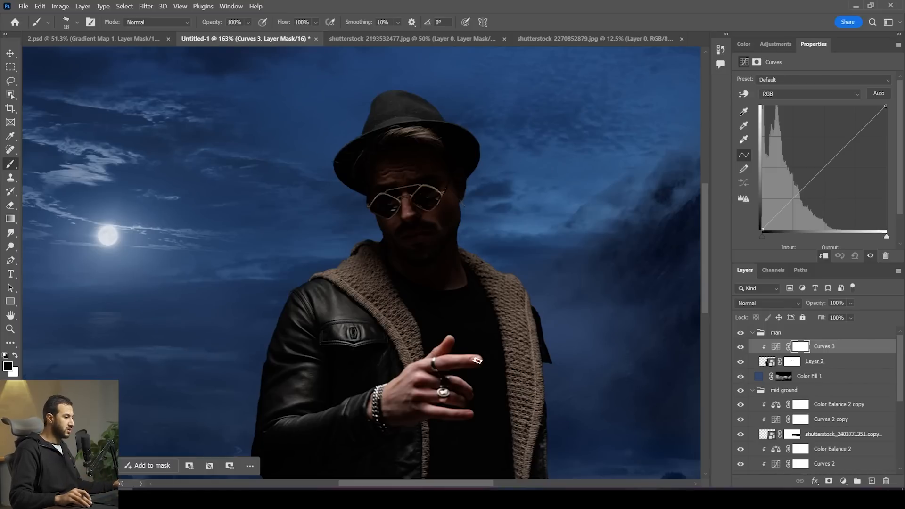
drag(479, 343, 469, 311)
scroll(469, 310, down, 5)
scroll(473, 307, up, 2)
drag(518, 330, 493, 263)
scroll(495, 250, down, 2)
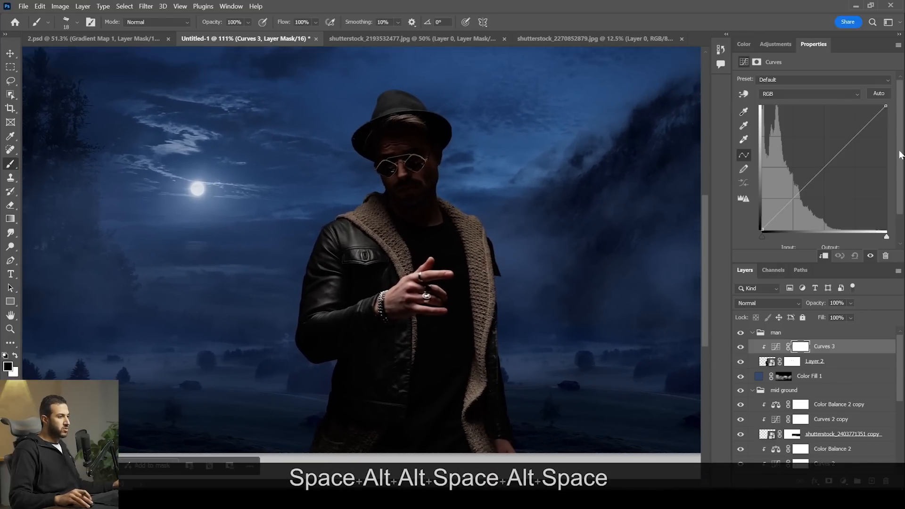
Lower the white point's output and slightly raise the black point's output on the man's clipped curve
click(887, 106)
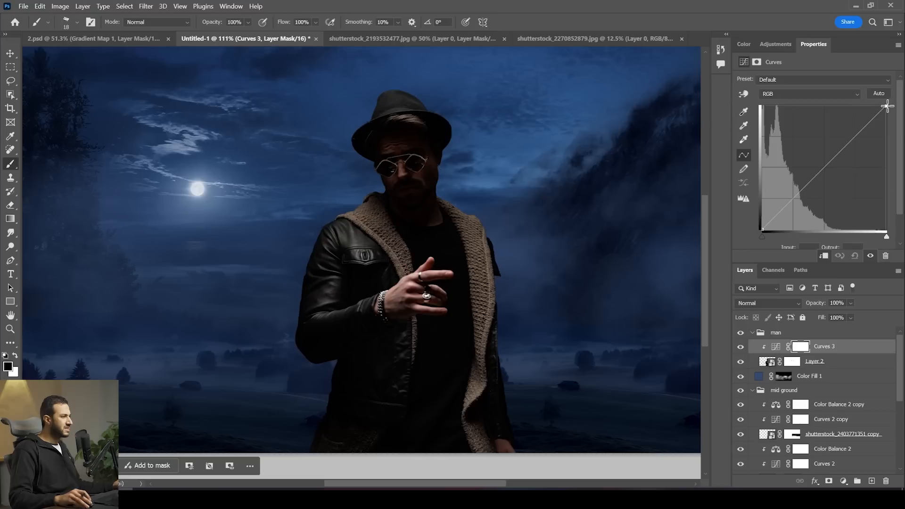
drag(890, 106, 900, 120)
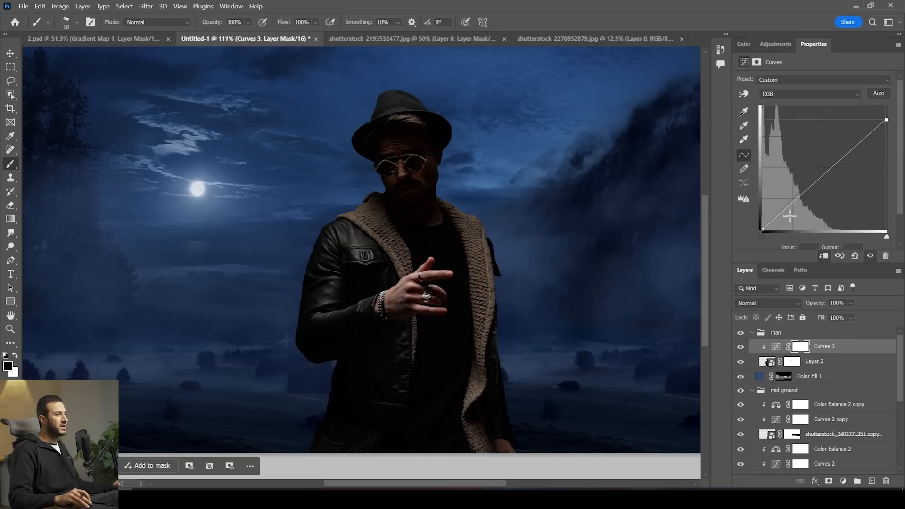
drag(765, 229, 759, 226)
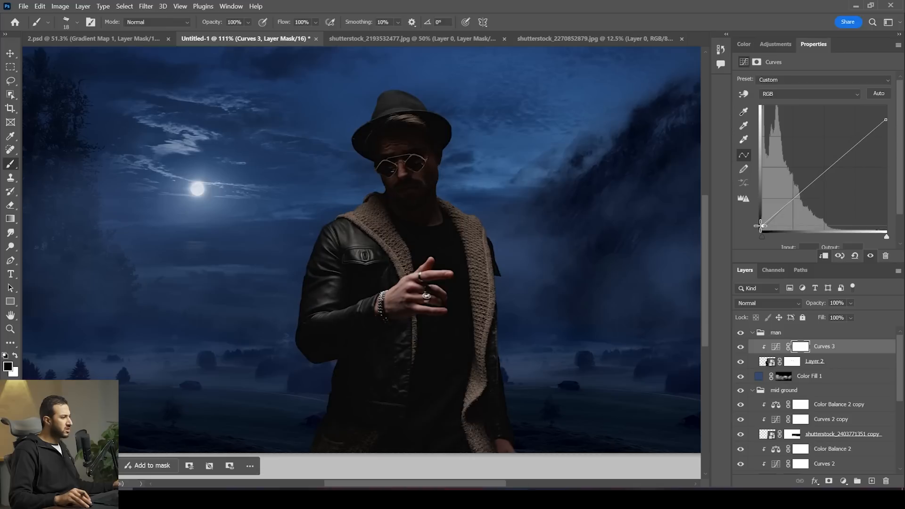
Compare the darkest tones of the foreground meadow with the shadows on the man's jacket
scroll(303, 431, up, 5)
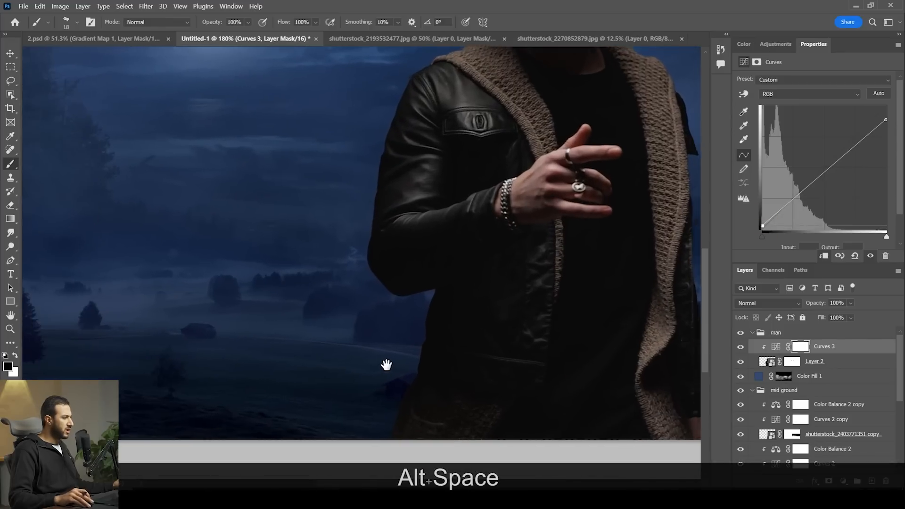
drag(386, 365, 468, 361)
scroll(416, 351, up, 2)
scroll(468, 361, down, 1)
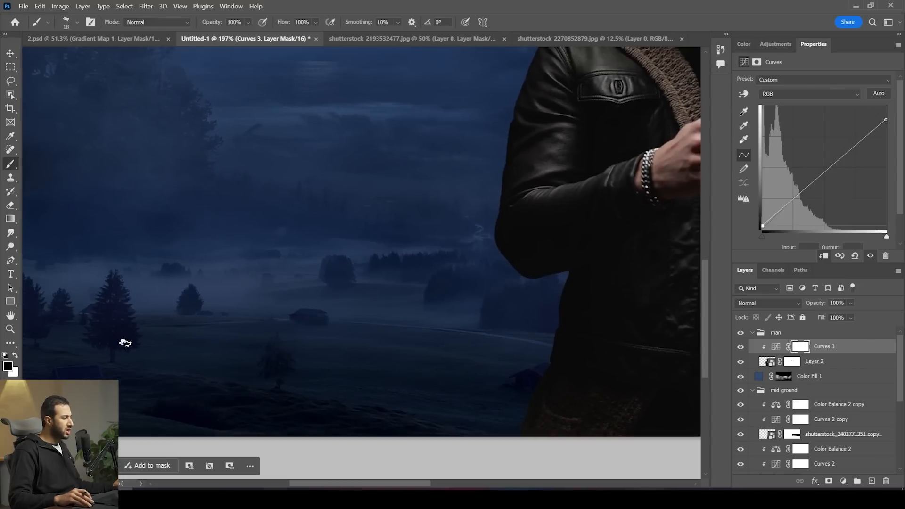
key(F3)
right_click(355, 259)
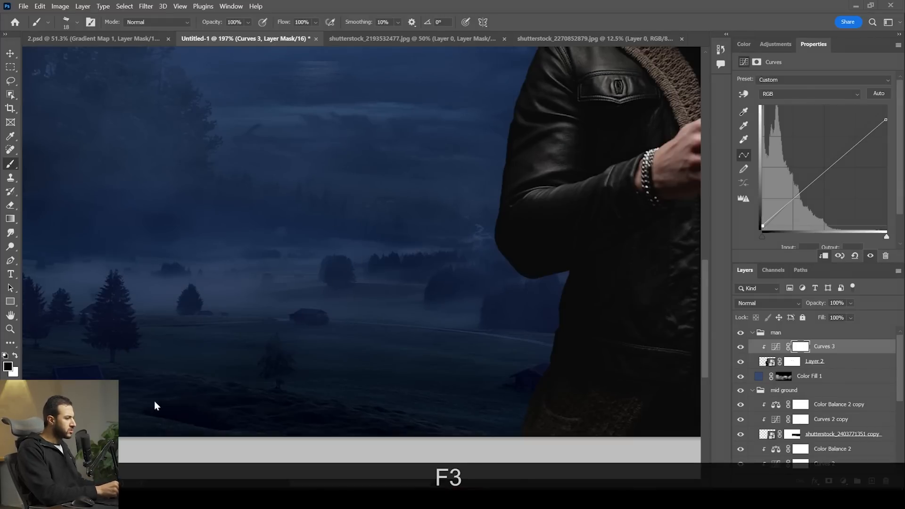
drag(232, 430, 196, 431)
mouse_move(208, 380)
mouse_down()
mouse_move(190, 412)
mouse_move(203, 416)
mouse_move(193, 421)
mouse_move(181, 399)
mouse_move(191, 415)
mouse_up()
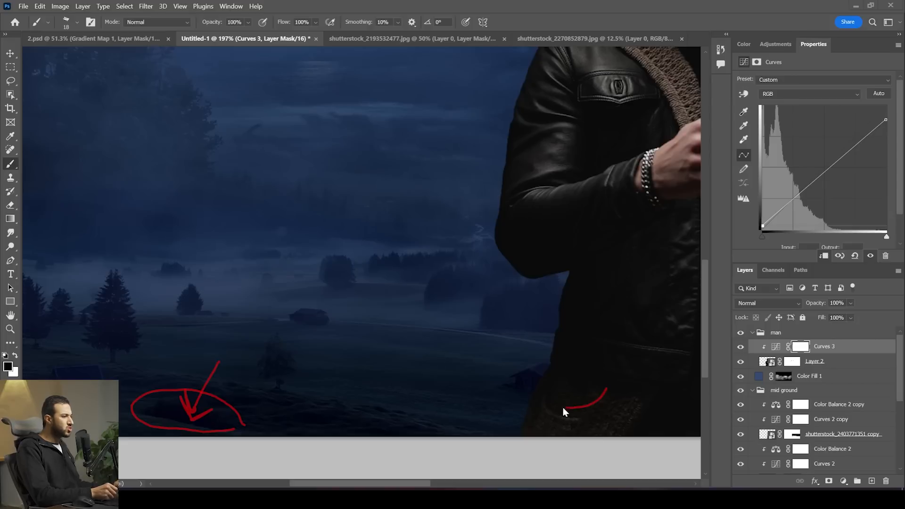
drag(625, 364, 622, 372)
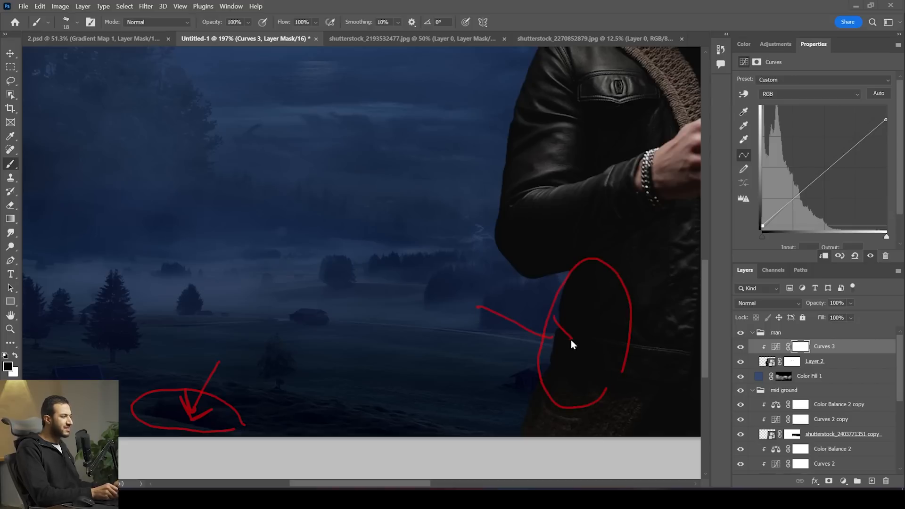
drag(555, 336, 536, 351)
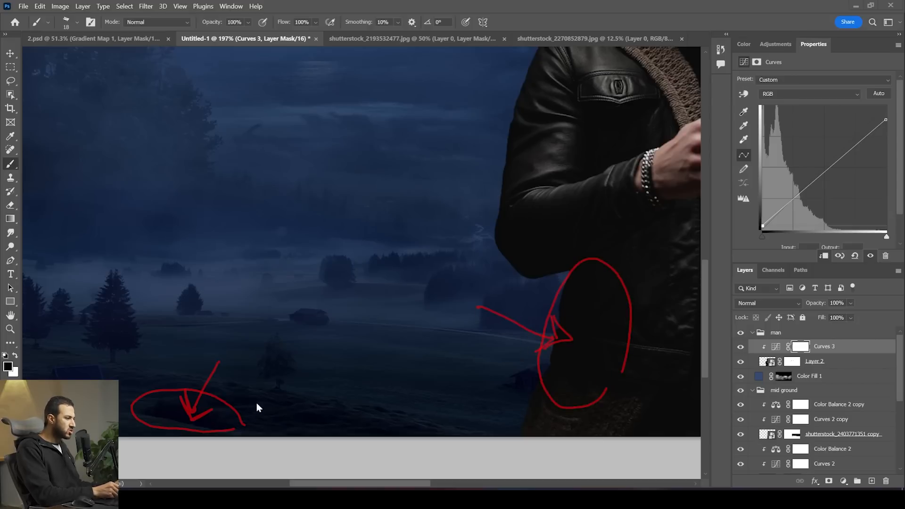
drag(519, 394, 532, 380)
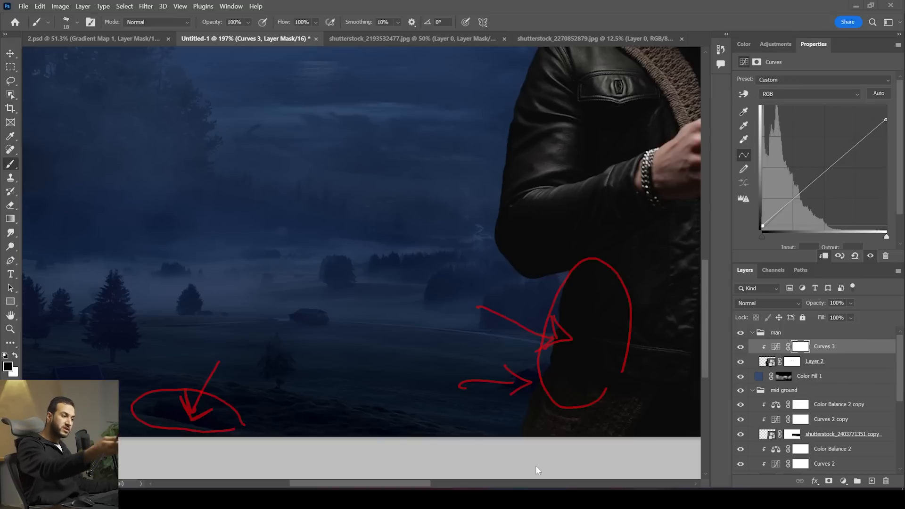
key(Escape)
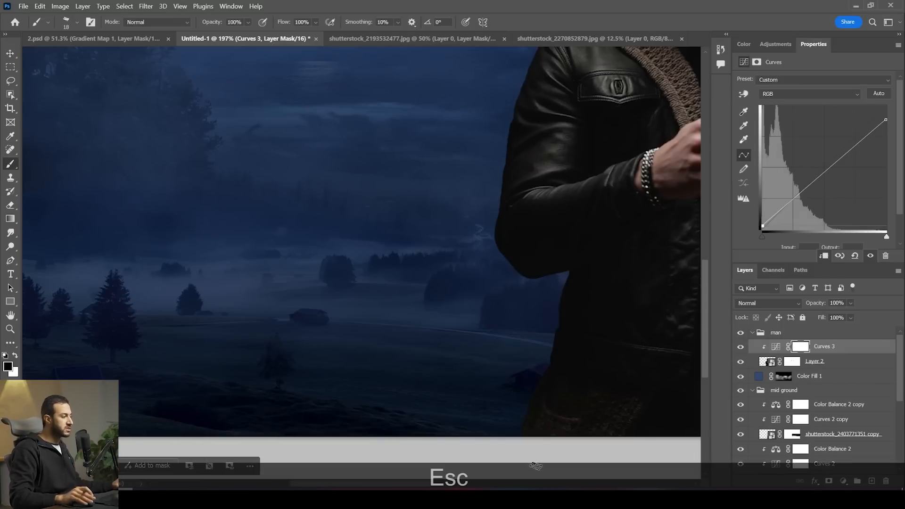
Raise the black point of the man's Curves adjustment slightly further to lift his shadows
scroll(543, 372, down, 2)
drag(688, 372, 532, 334)
alt+click(479, 329)
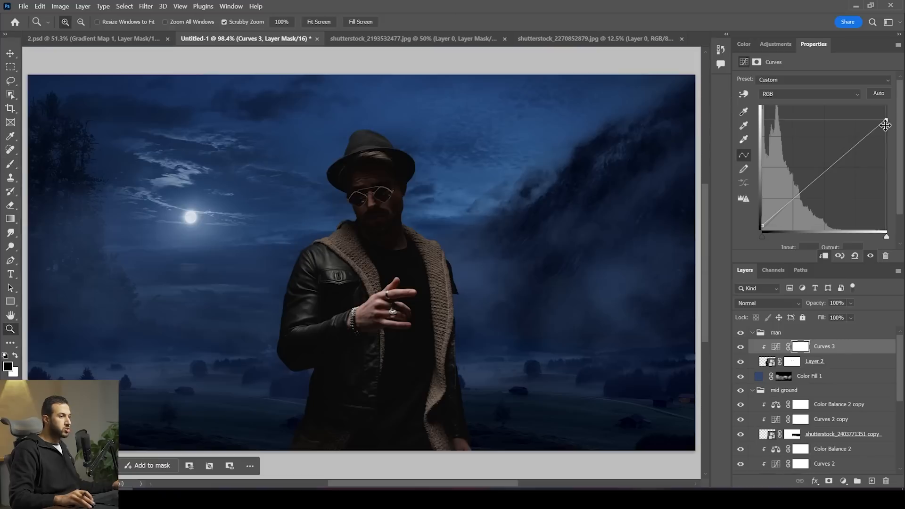
drag(764, 225, 761, 222)
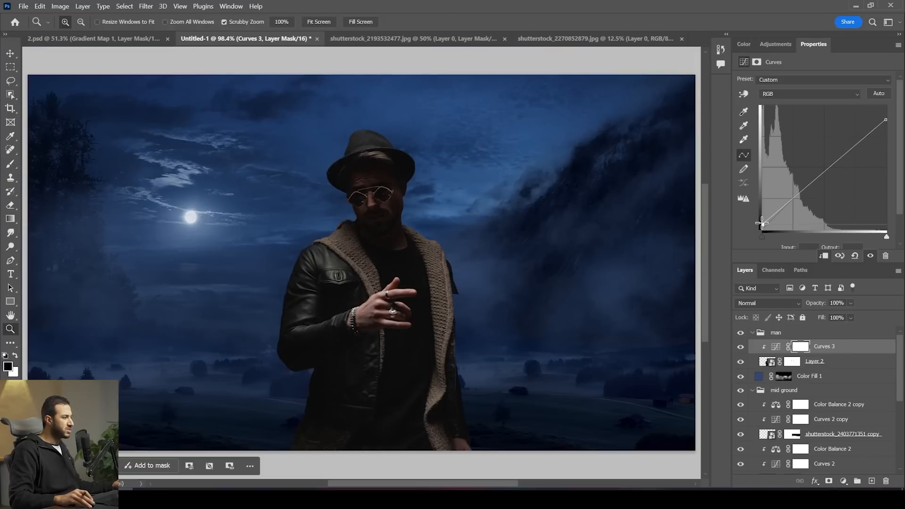
click(777, 44)
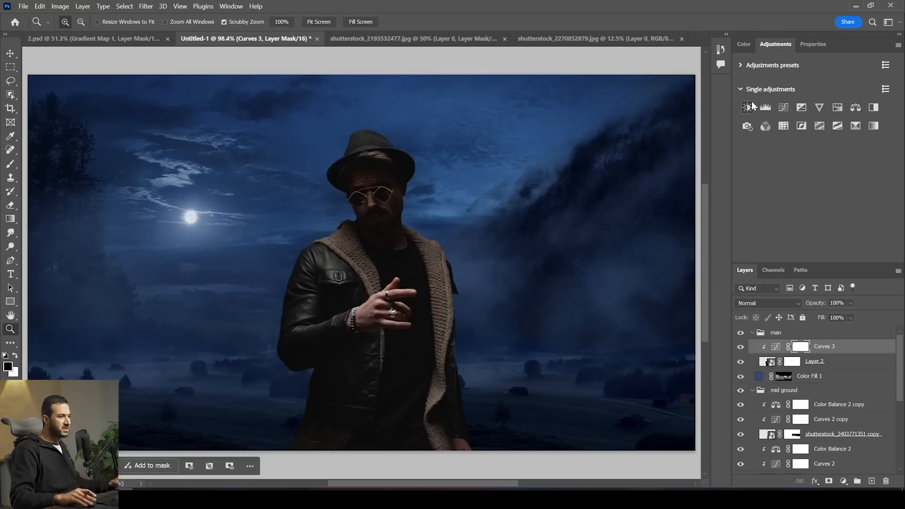
Add a Color Balance adjustment clipped to the man and set its midtones to Cyan-Red -10, Magenta-Green -7, Yellow-Blue +14
click(856, 107)
click(824, 255)
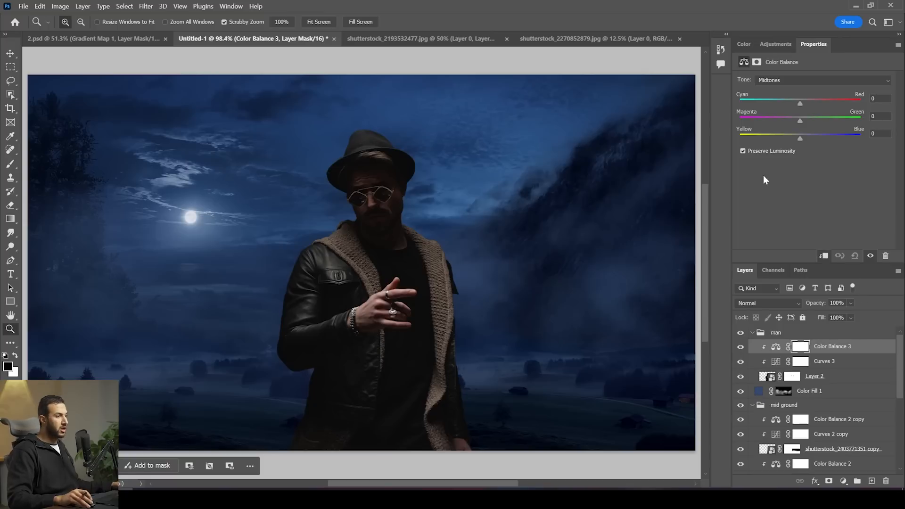
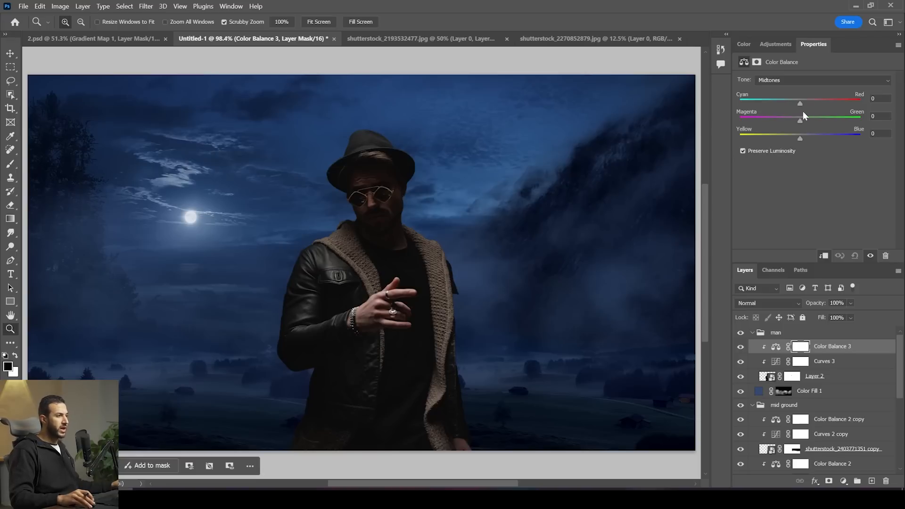
drag(799, 103, 807, 139)
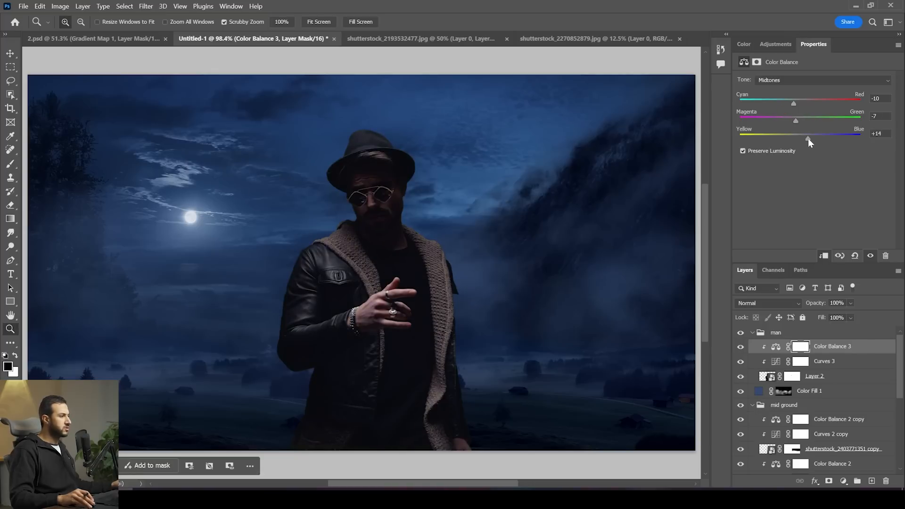
Set the man's Color Balance shadows to Cyan-Red -10 and Yellow-Blue +9, then check the overall blend with the scene
click(799, 81)
click(793, 91)
drag(800, 136, 805, 137)
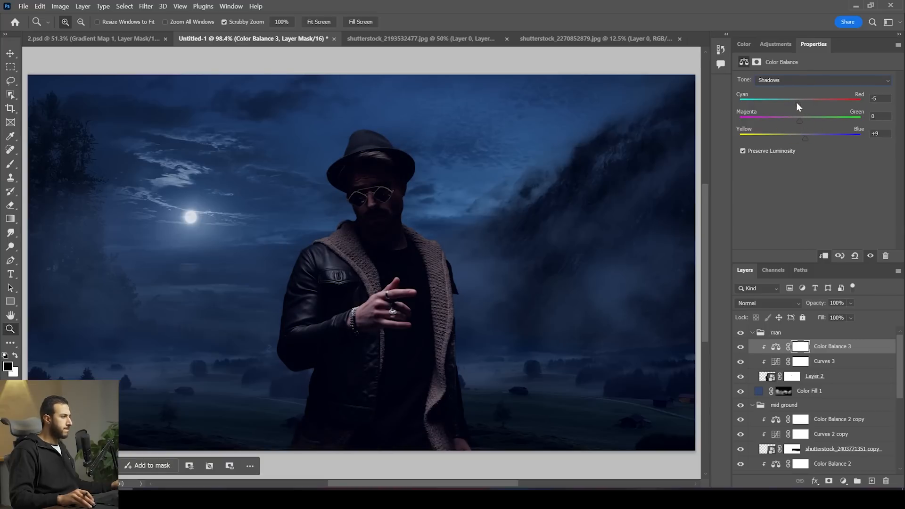
scroll(343, 323, down, 5)
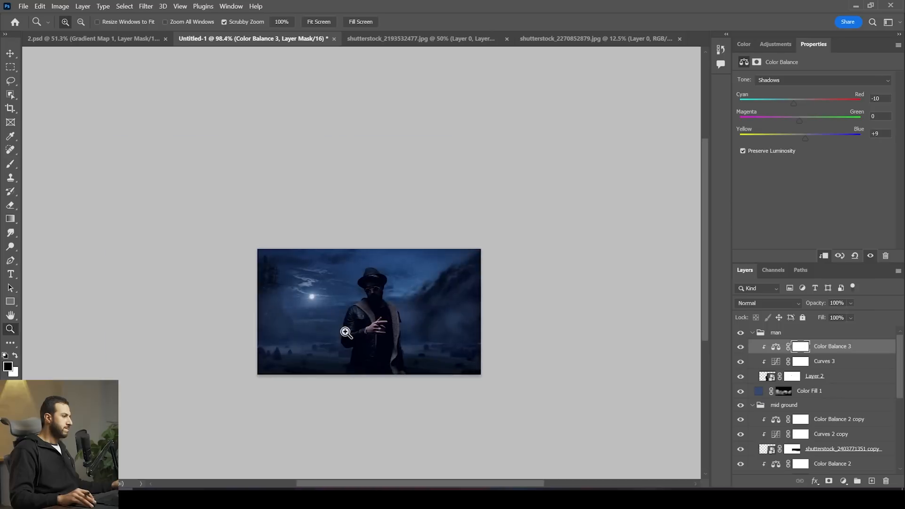
drag(387, 347, 408, 349)
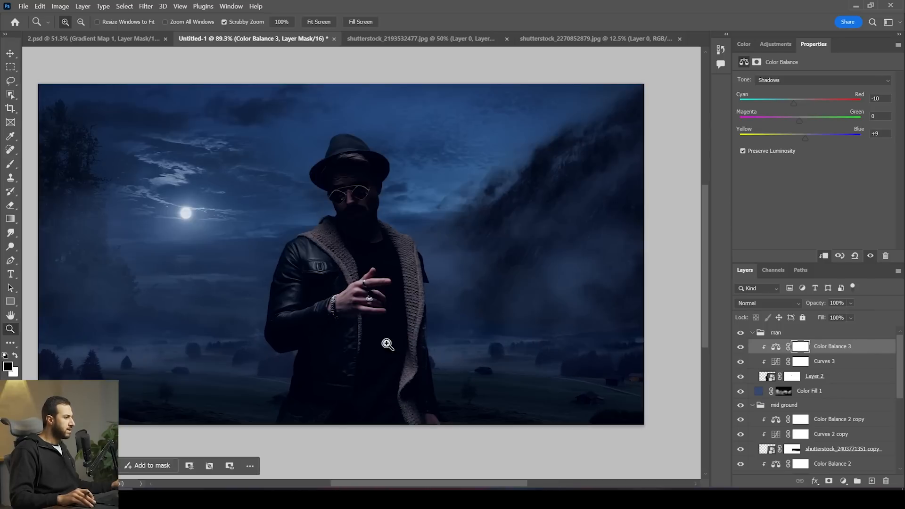
Raise the black point of the man's curve slightly and set his Color Balance shadows to Cyan-Red -19 and Yellow-Blue +16
click(777, 361)
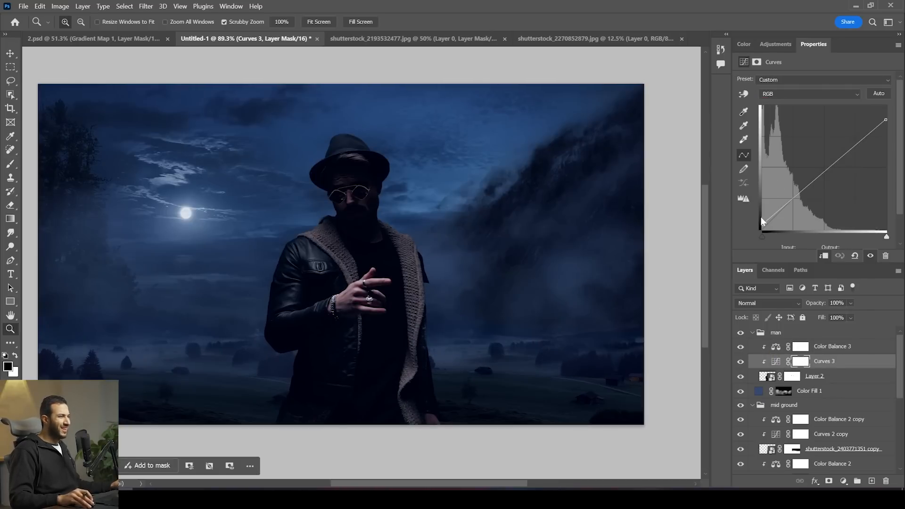
drag(763, 226, 760, 224)
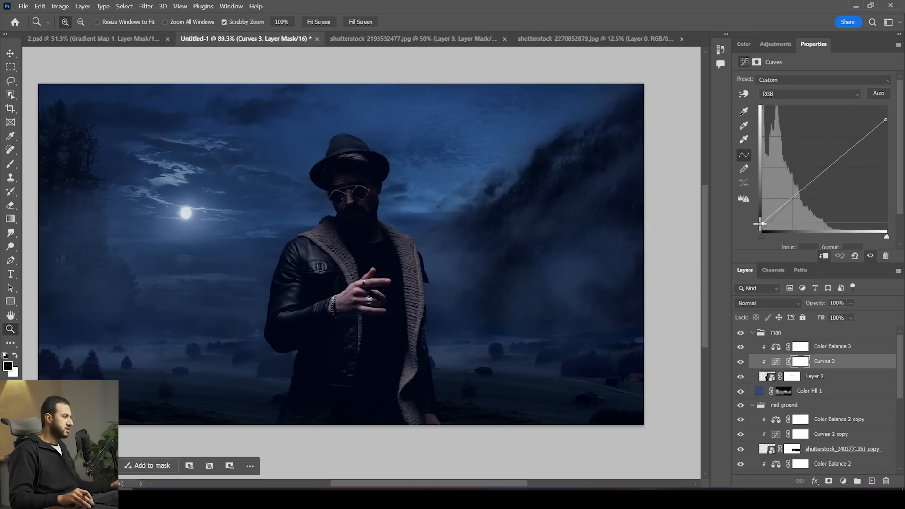
click(829, 347)
click(792, 80)
click(789, 89)
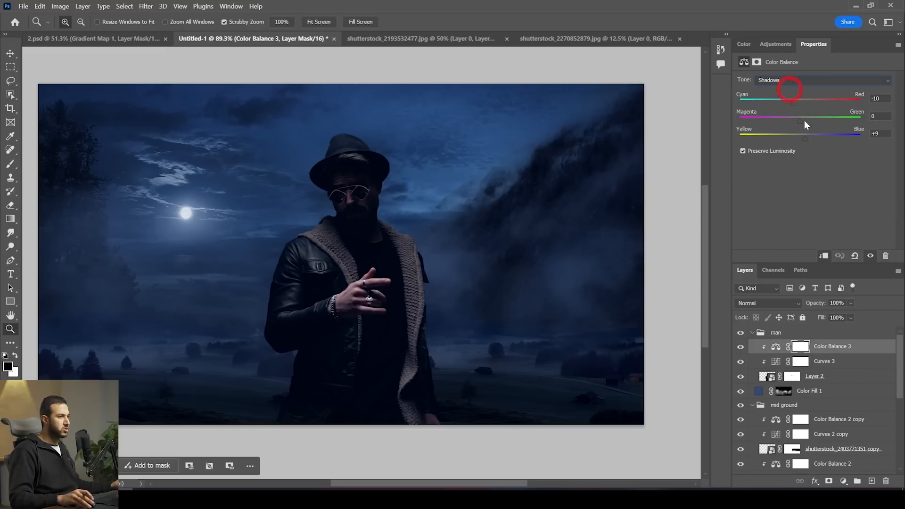
drag(805, 136, 808, 135)
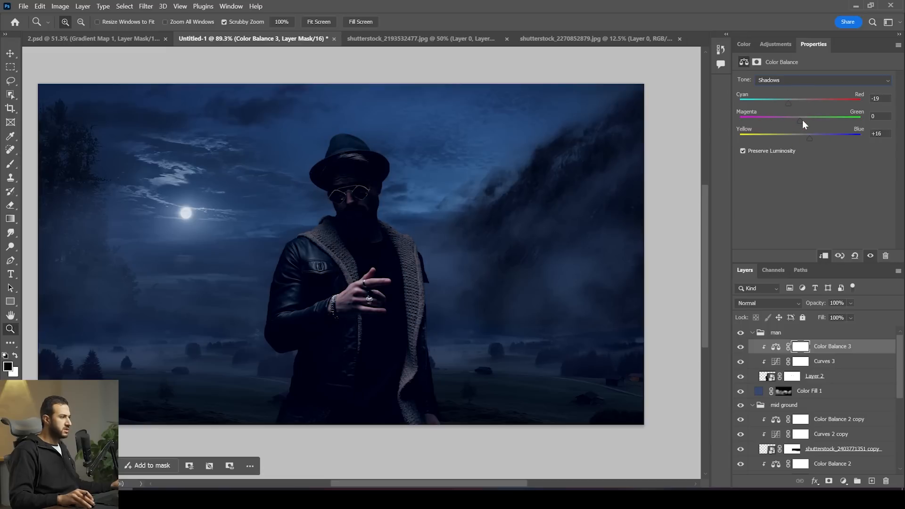
drag(799, 121, 800, 122)
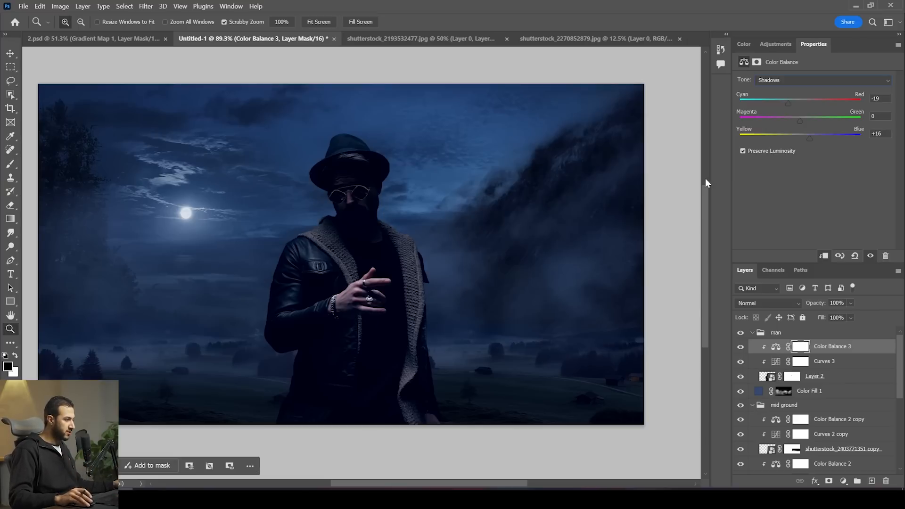
drag(203, 397, 572, 400)
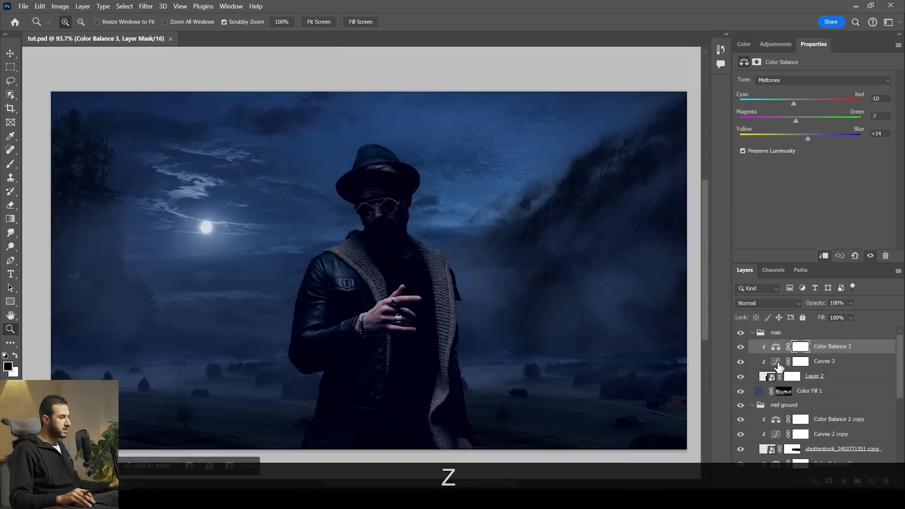
Raise the man's curve black point further and set his Color Balance highlights to Cyan-Red -10, Magenta-Green -3, Yellow-Blue +22
click(777, 361)
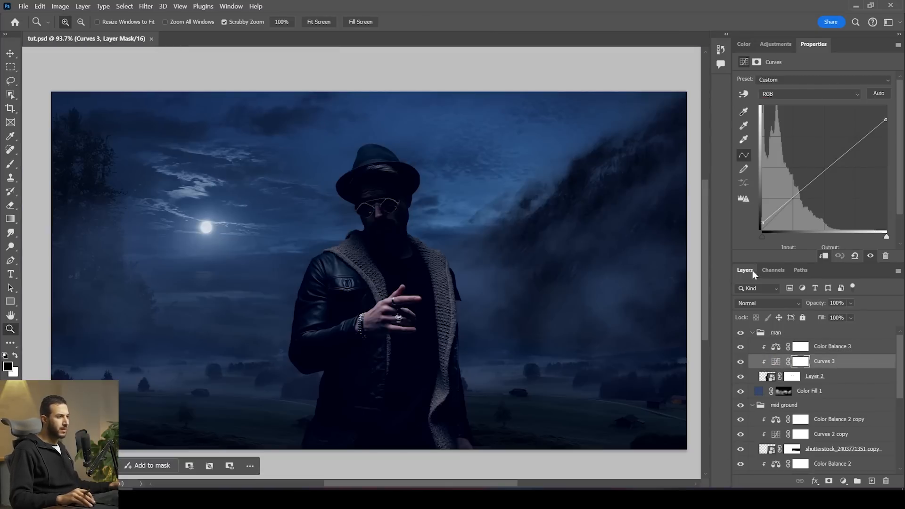
drag(761, 223, 760, 218)
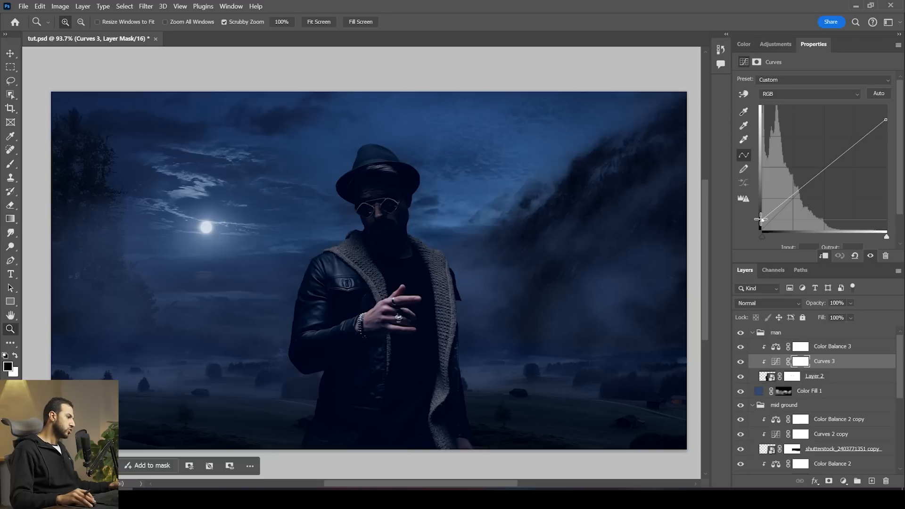
click(778, 349)
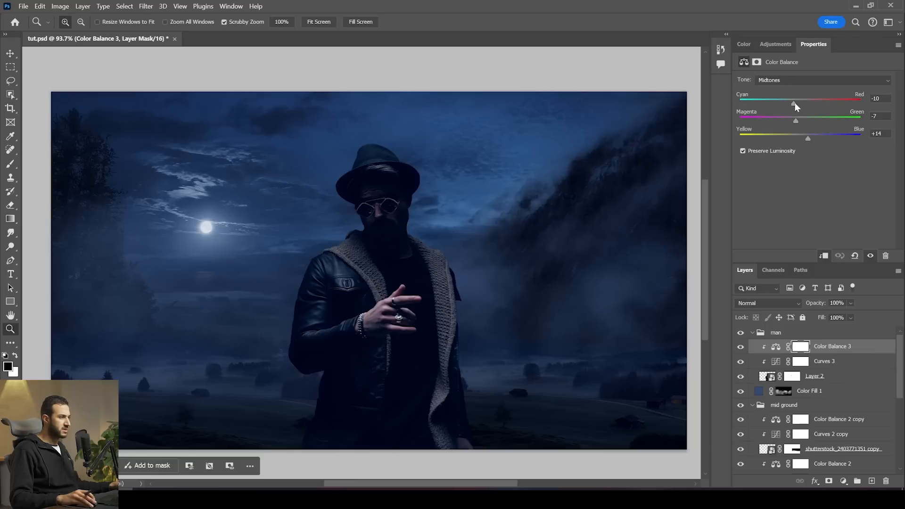
click(790, 83)
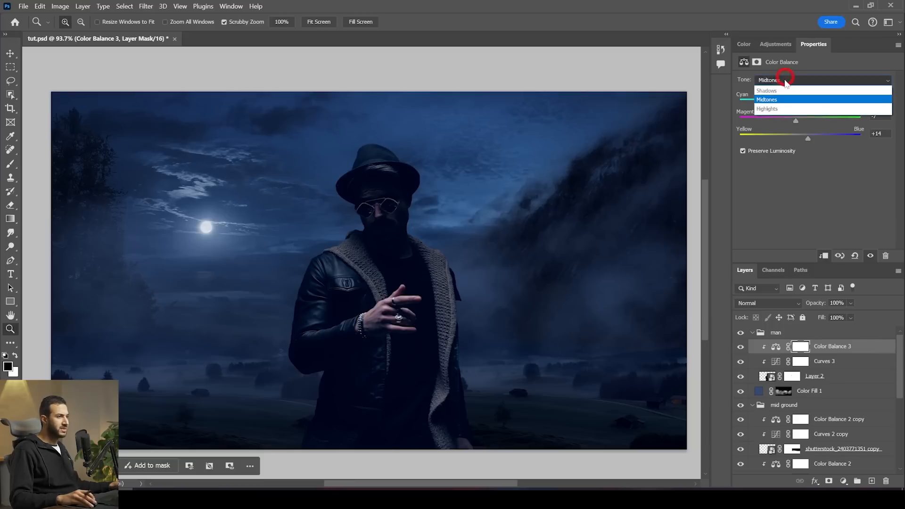
click(791, 104)
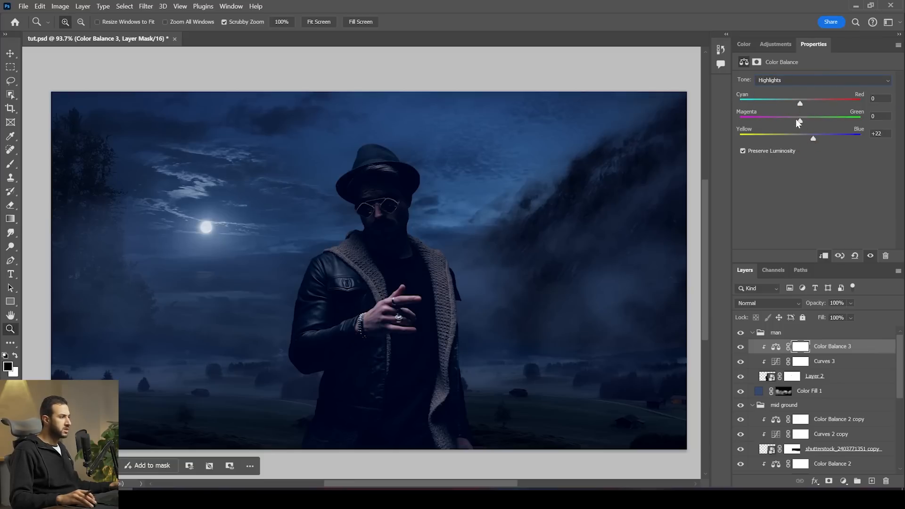
mouse_move(796, 119)
mouse_down()
mouse_move(804, 120)
mouse_move(794, 103)
mouse_up()
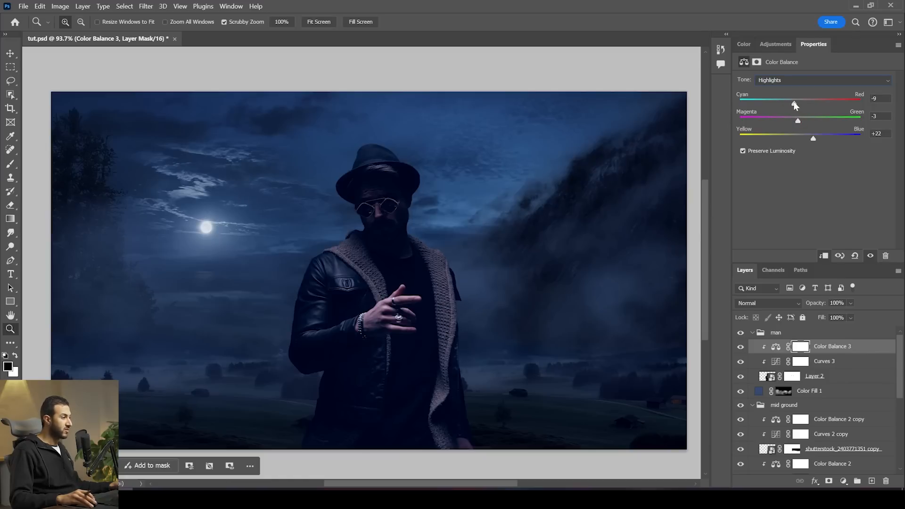
drag(588, 304, 589, 305)
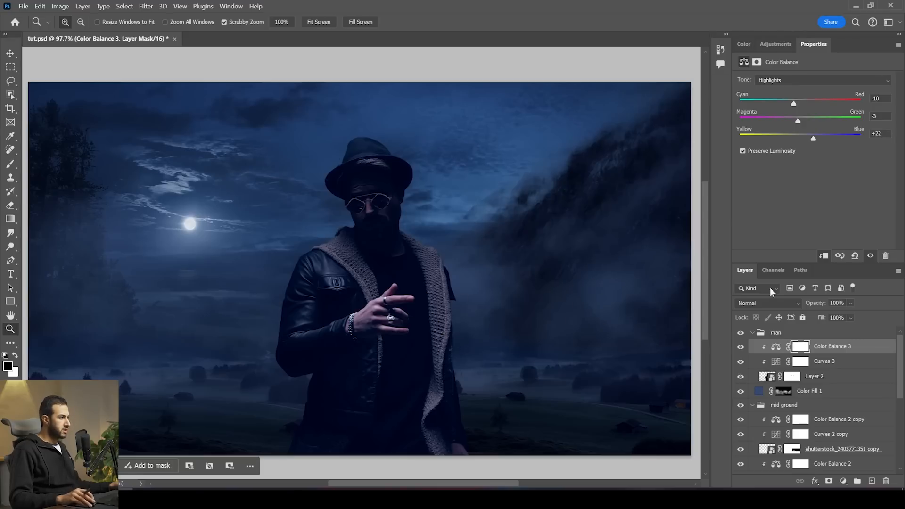
Review the man's Color Balance shadow settings and examine how his colours and dark tones match the surrounding night scene
click(782, 79)
click(782, 94)
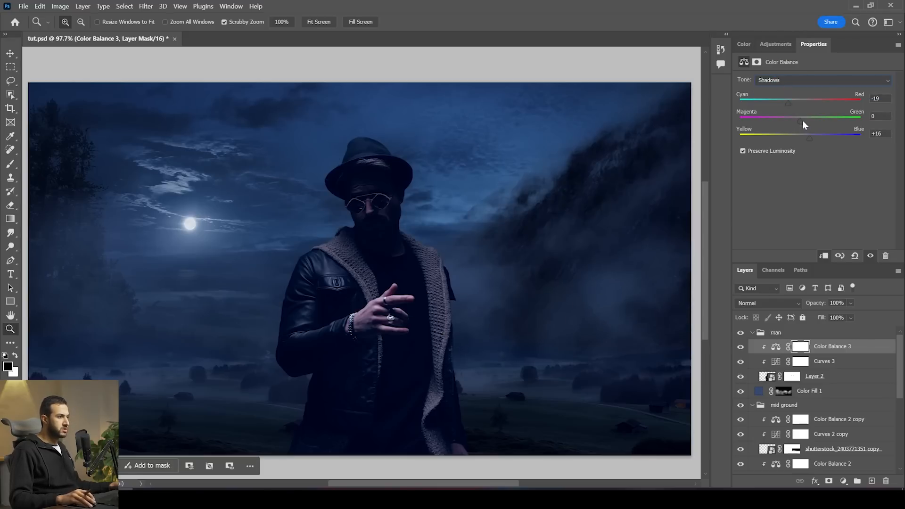
drag(799, 119, 799, 119)
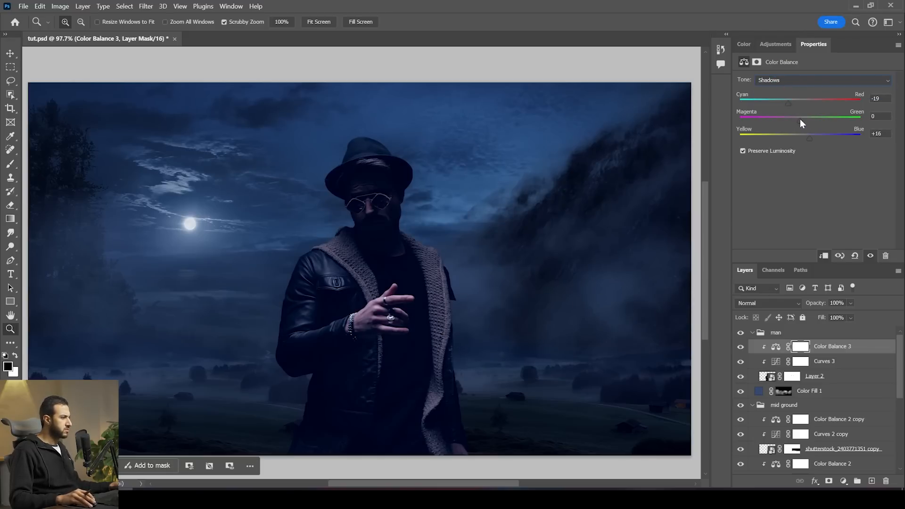
drag(520, 320, 517, 320)
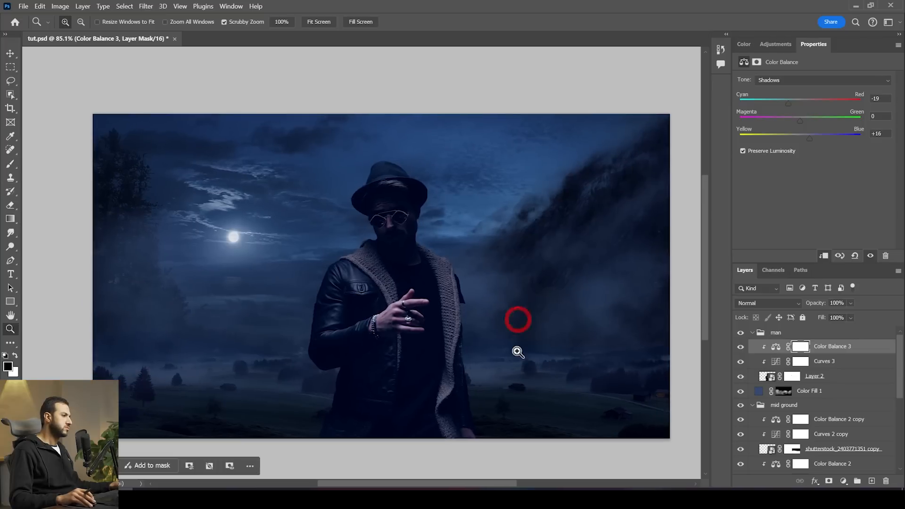
drag(519, 352, 465, 325)
key(z)
key(space)
key(z)
key(space)
key(z)
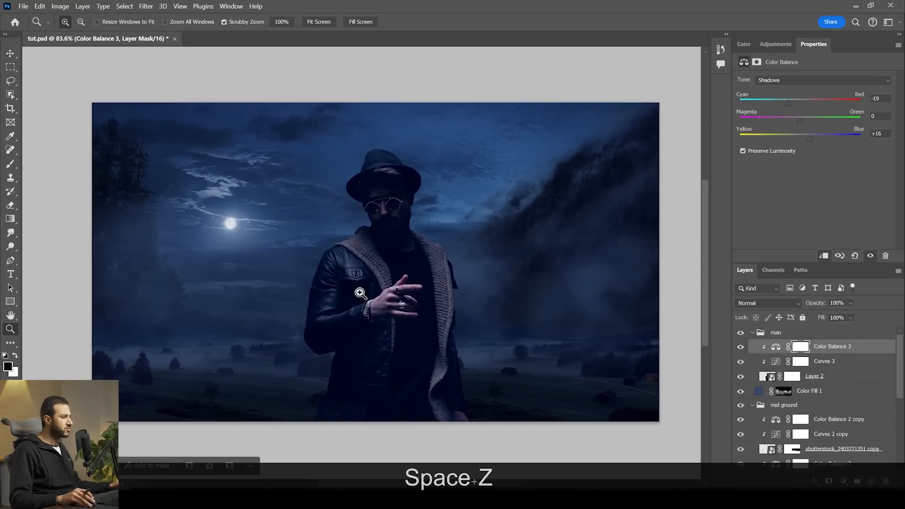
drag(427, 311, 525, 308)
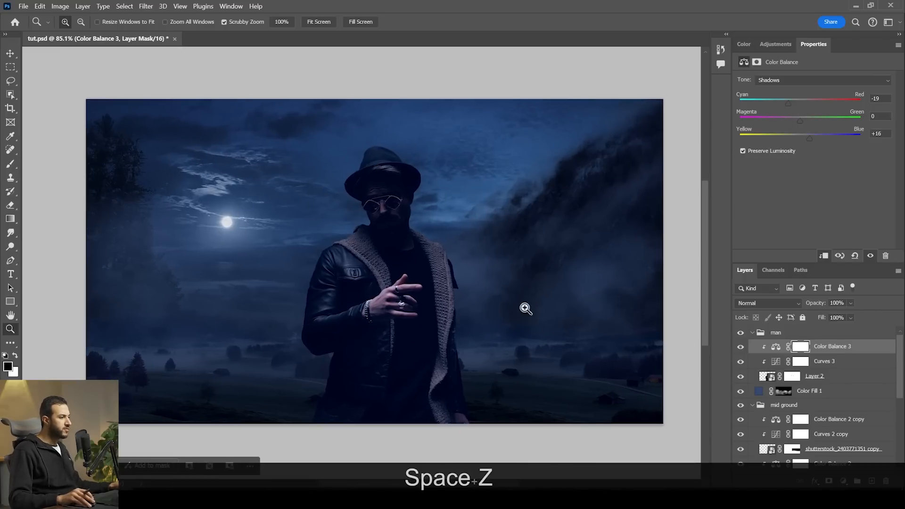
Collapse the man layer group and open the pumpkin stock image shutterstock_2345374895.jpg as a separate document
click(754, 333)
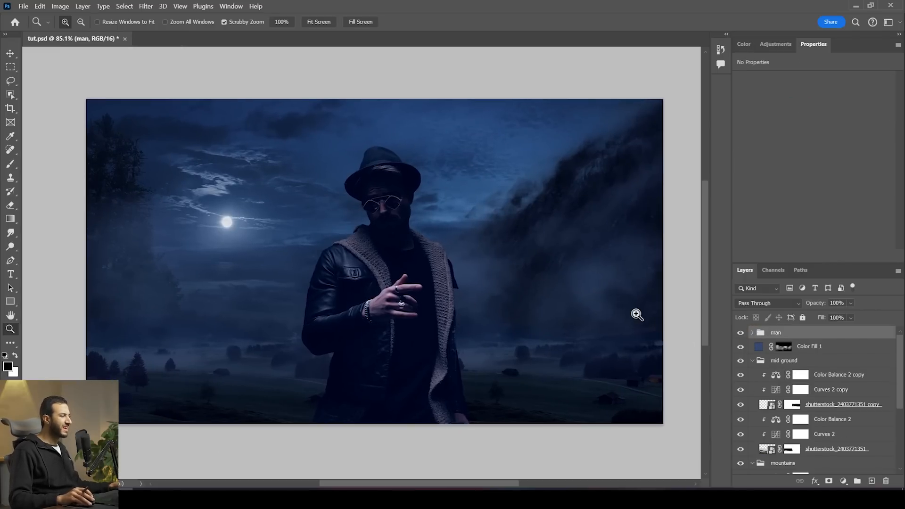
key(alt+Tab)
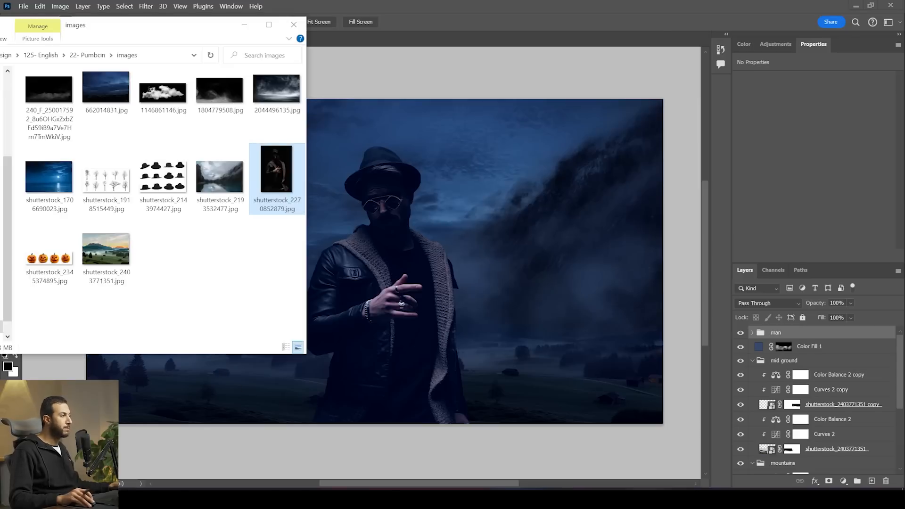
drag(59, 260, 370, 54)
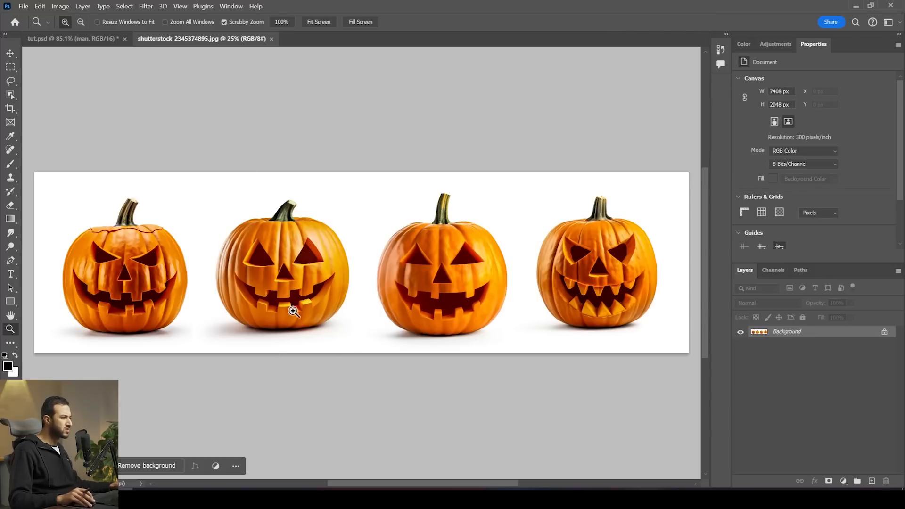
Examine the four carved pumpkins and compare their shapes and faces to choose one for the man's head
click(106, 276)
drag(106, 275, 143, 278)
key(space)
key(space)
drag(621, 225, 441, 246)
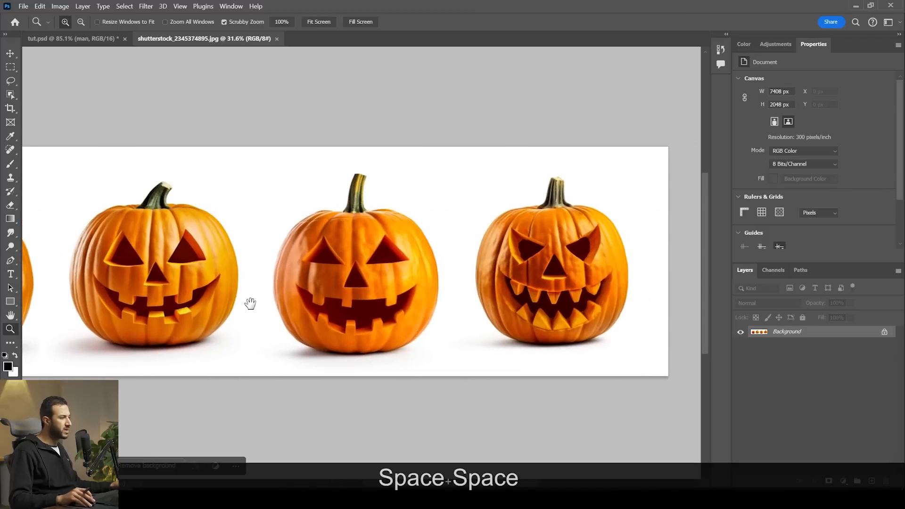
drag(249, 301, 356, 292)
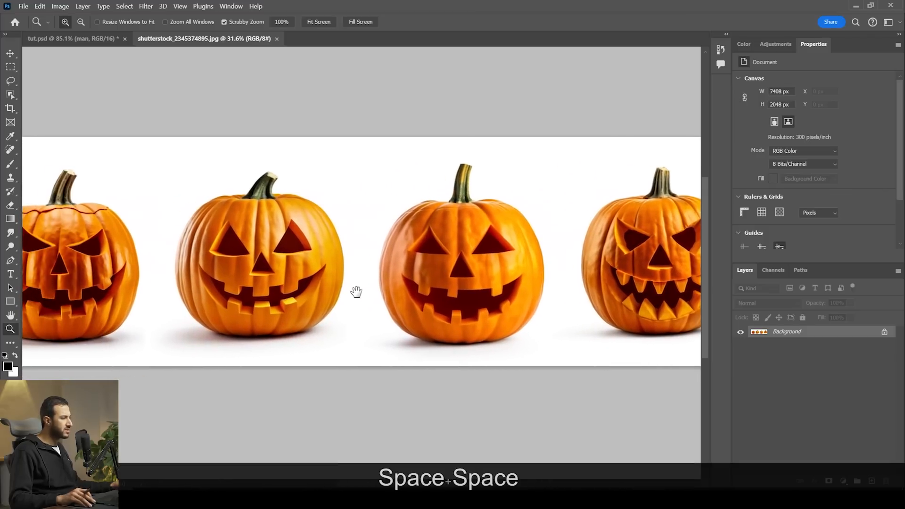
drag(122, 291, 196, 293)
drag(97, 253, 98, 279)
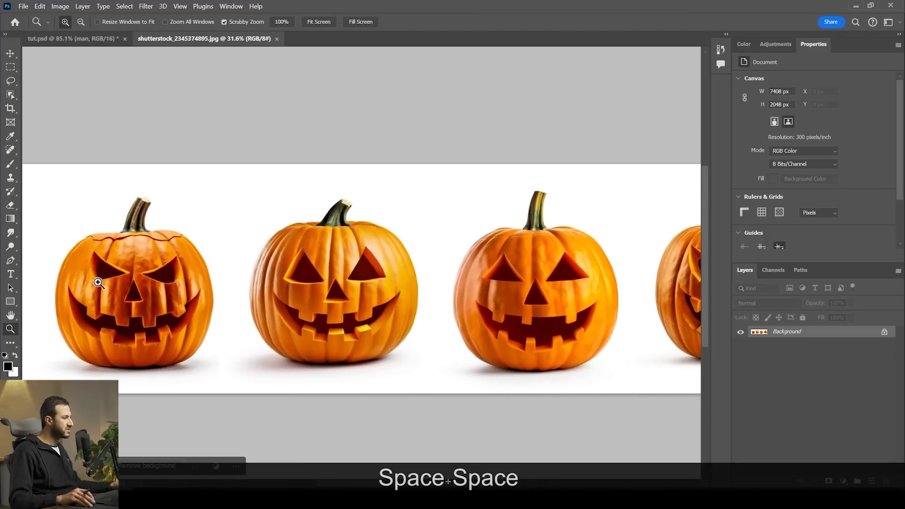
drag(67, 315, 313, 262)
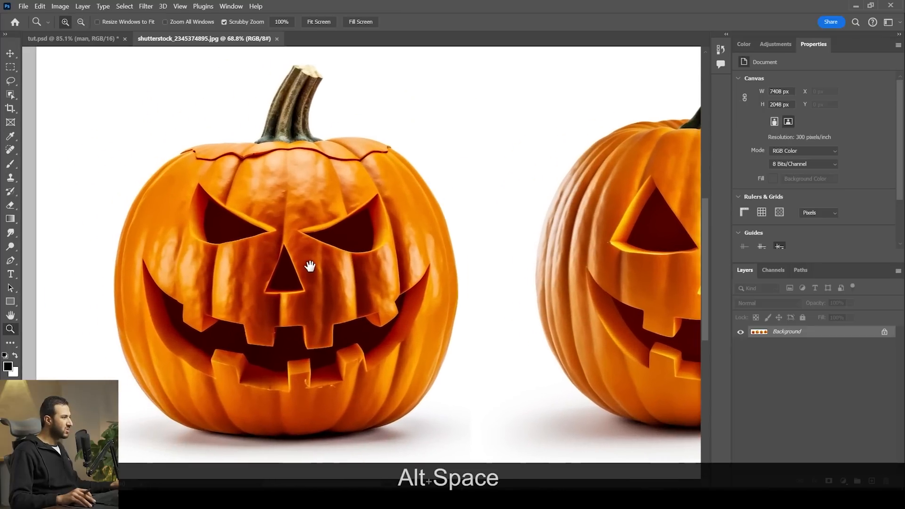
Select the leftmost carved pumpkin with the Object Selection tool and copy it onto its own layer
click(10, 96)
scroll(413, 400, down, 2)
drag(441, 430, 191, 140)
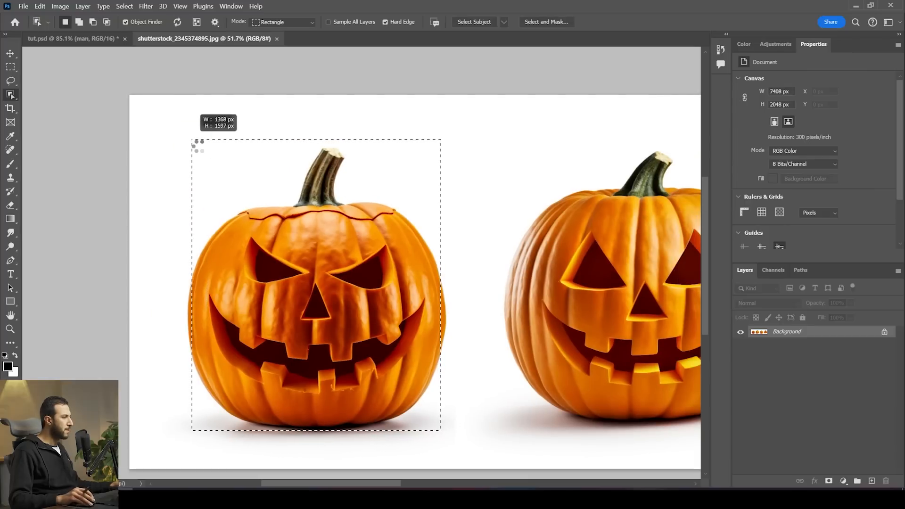
drag(191, 140, 192, 140)
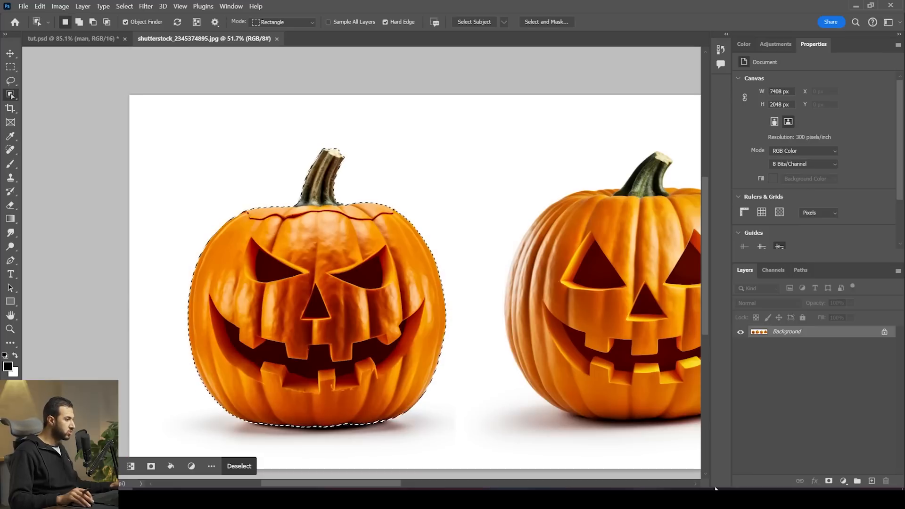
key(ctrl+c)
key(ctrl+v)
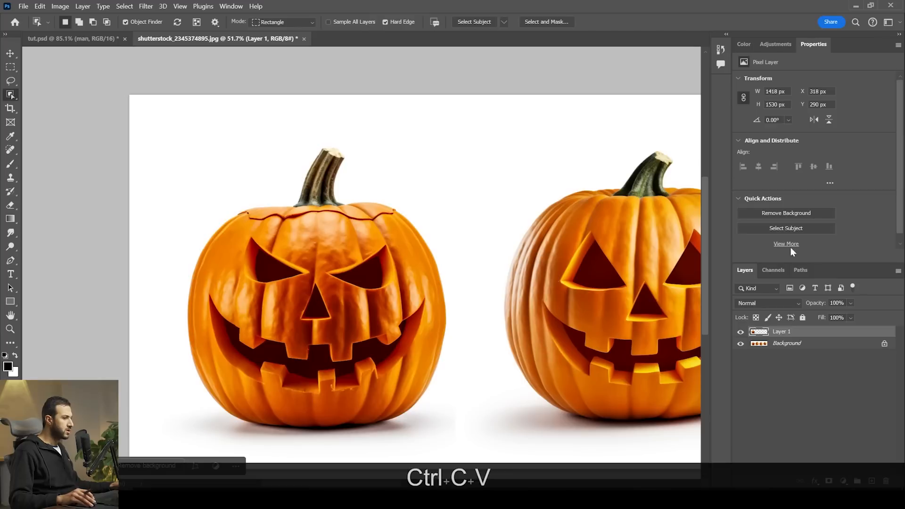
Convert the cut-out pumpkin layer to a Smart Object and bring it into tut.psd, accepting the bit-depth difference
right_click(796, 334)
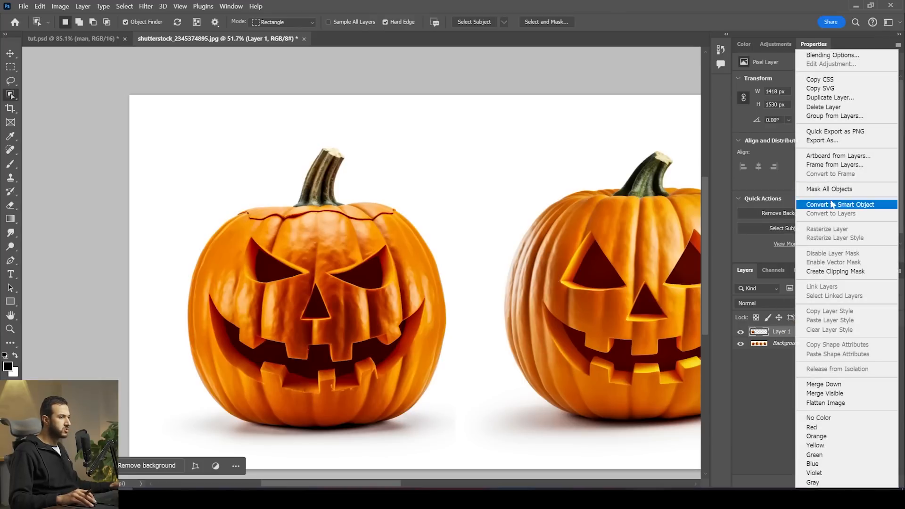
click(815, 203)
click(10, 54)
drag(317, 267, 222, 137)
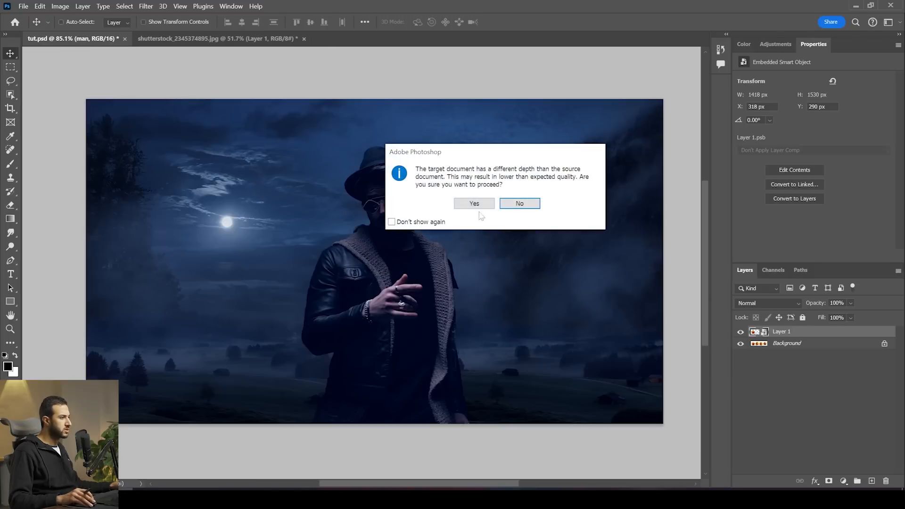
click(475, 204)
Scale the pumpkin down to about 310 by 334 px and place it over the man's head
key(ctrl)
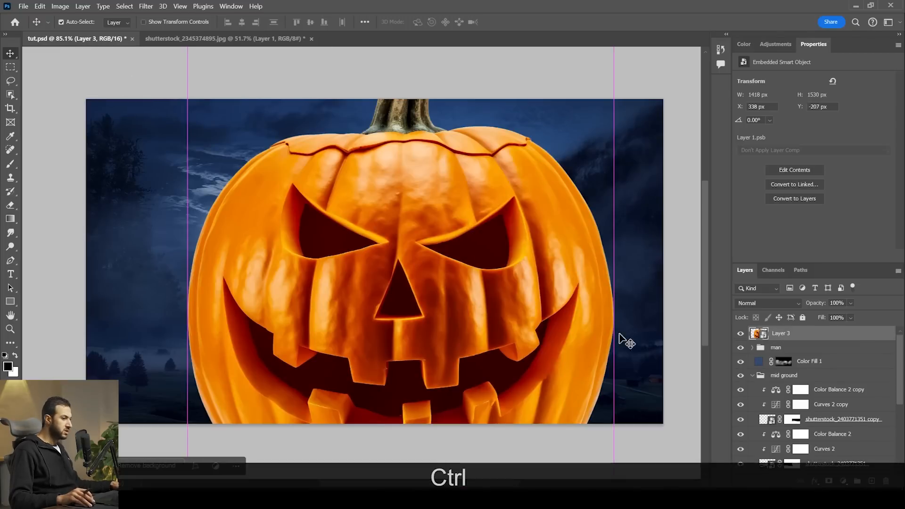
key(ctrl+t)
drag(611, 267, 407, 169)
drag(354, 188, 380, 204)
key(Return)
scroll(390, 179, up, 2)
key(super)
click(403, 248)
scroll(403, 254, up, 3)
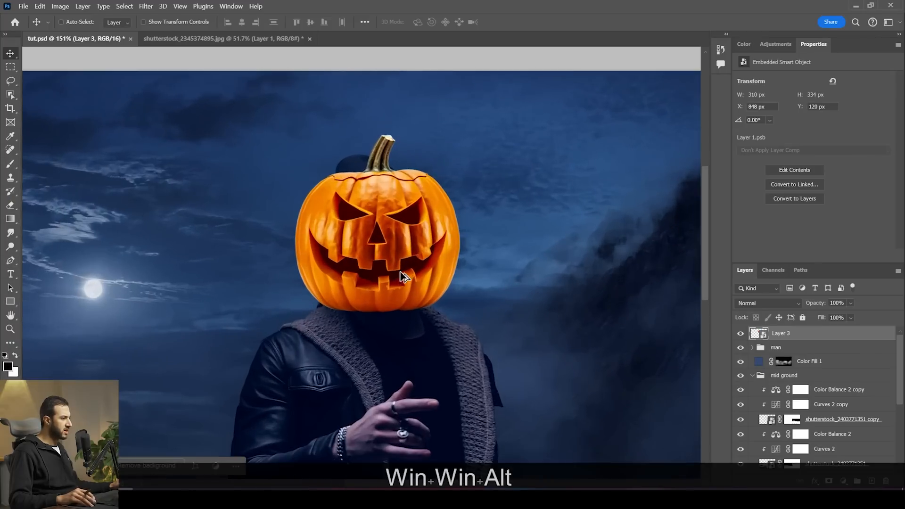
Expand the man group, make the layer mask of the man's photo active and hide the pumpkin layer
click(753, 348)
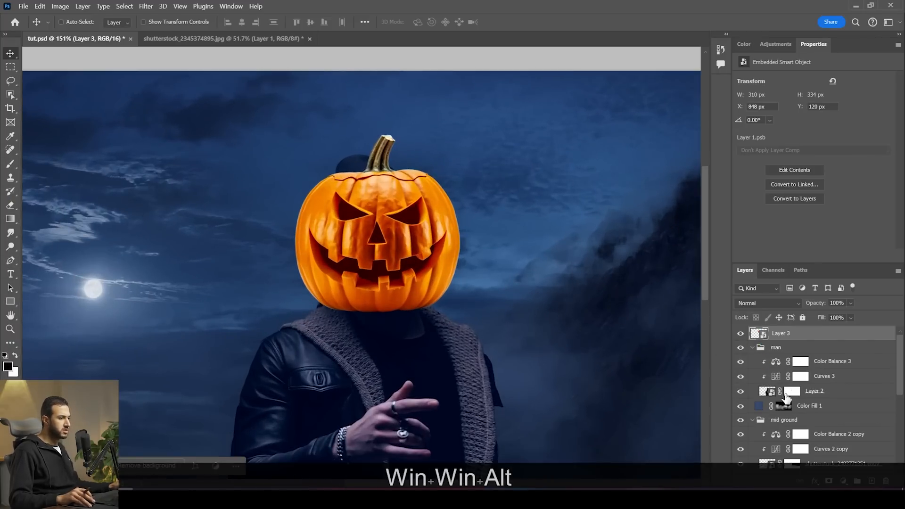
click(790, 394)
scroll(464, 216, up, 2)
click(740, 333)
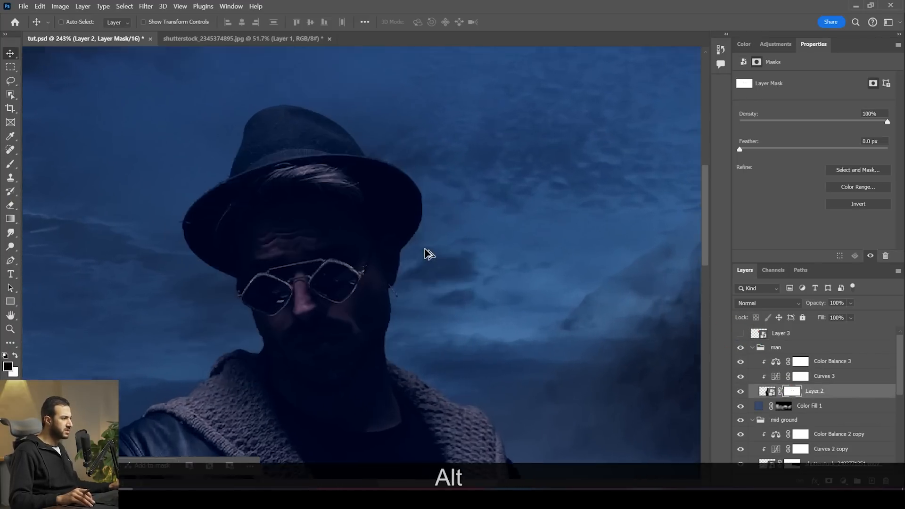
scroll(424, 257, up, 1)
Mask out the man's hat, face and head down to the collar with a black brush of size 80
key(b)
scroll(346, 228, down, 1)
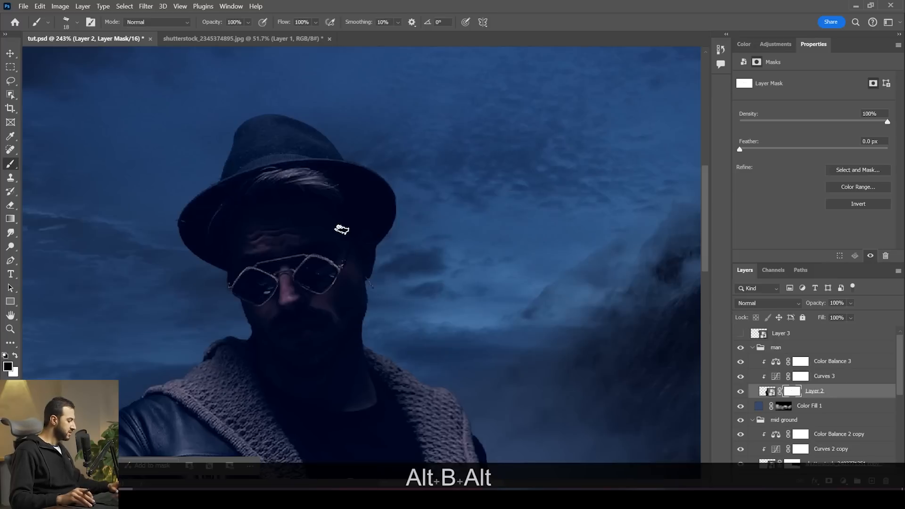
key(bracketright)
key(bracketright)
key(bracketright)
key(bracketright)
key(bracketright)
key(bracketright)
key(bracketright)
mouse_move(424, 214)
mouse_down()
mouse_move(40, 238)
mouse_move(367, 265)
mouse_move(148, 281)
mouse_move(487, 184)
mouse_move(217, 131)
mouse_up()
mouse_move(276, 155)
mouse_down()
mouse_move(410, 236)
mouse_move(340, 299)
mouse_move(263, 306)
mouse_move(280, 333)
mouse_up()
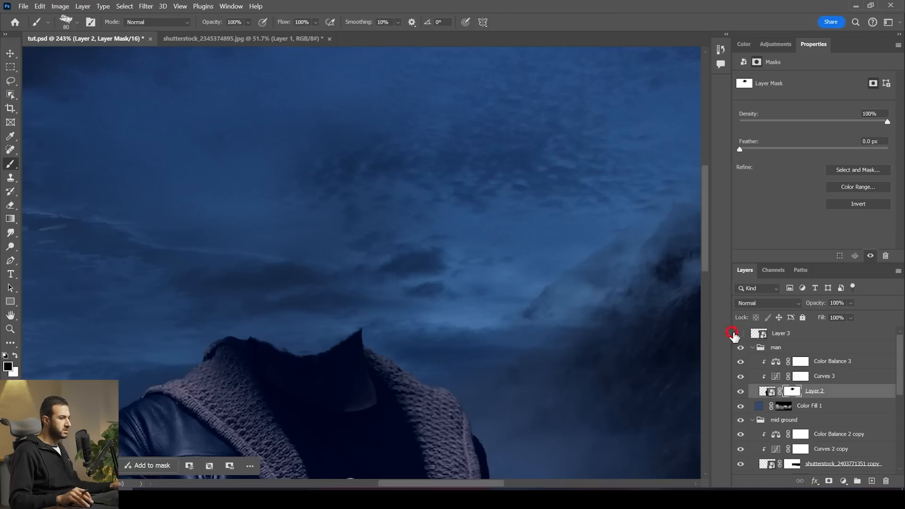
Show the pumpkin layer again and shift it slightly to X 858 px, Y 123 px above the collar
click(733, 333)
scroll(418, 369, down, 5)
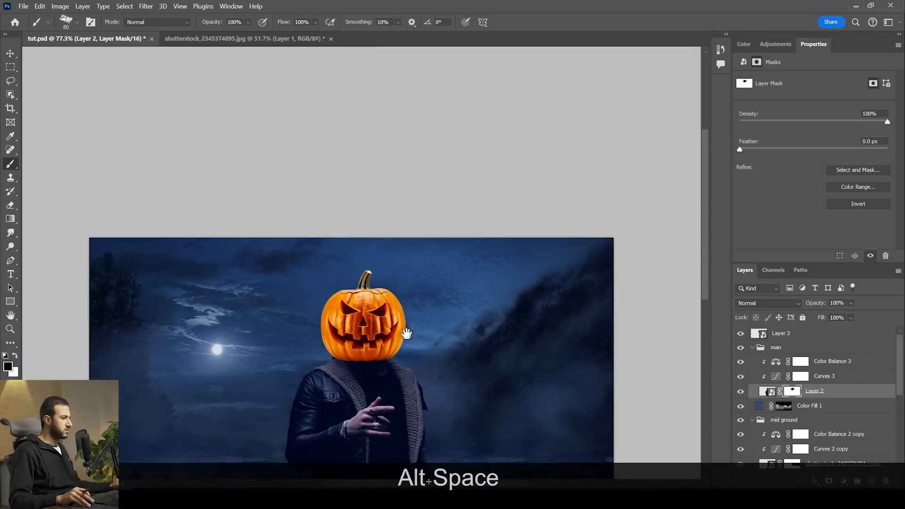
scroll(396, 291, up, 3)
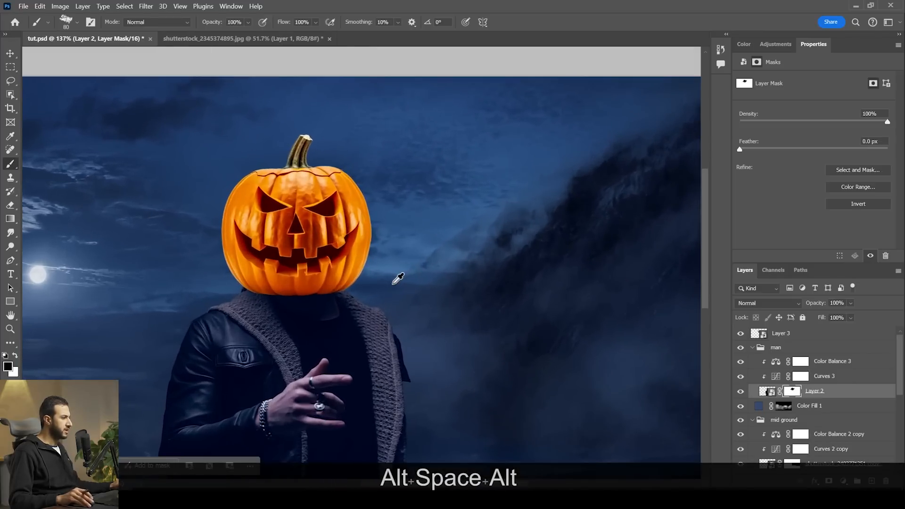
click(816, 338)
drag(395, 268, 404, 239)
key(v)
drag(332, 230, 337, 230)
key(Down)
key(Down)
key(Down)
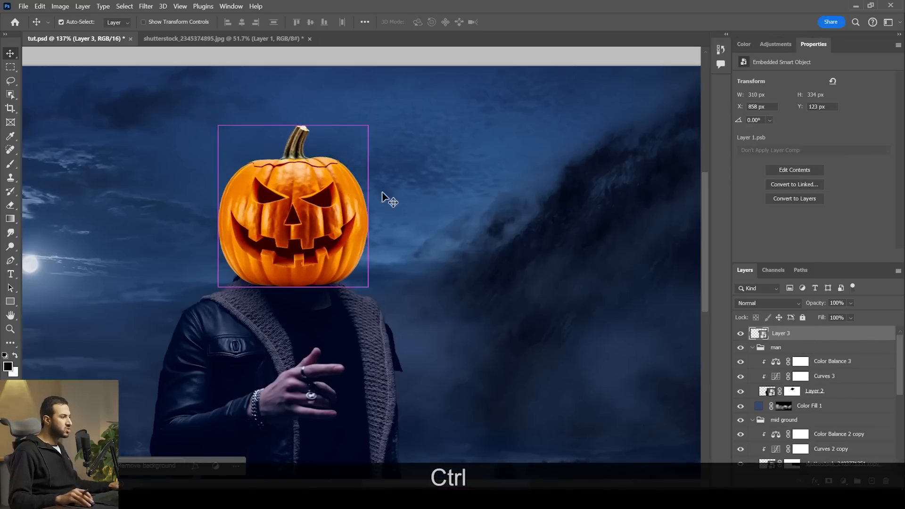
Put the pumpkin layer in its own group and name the group pumkin
key(ctrl+g)
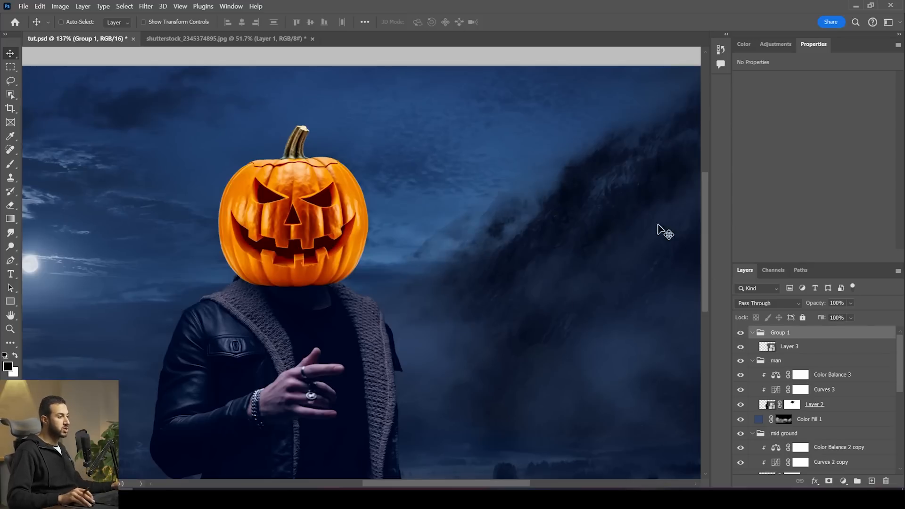
click(817, 351)
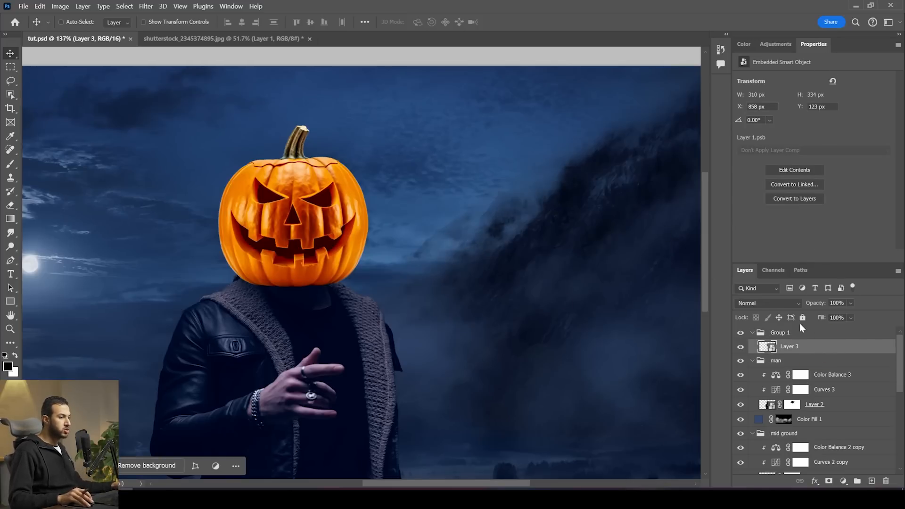
double_click(780, 333)
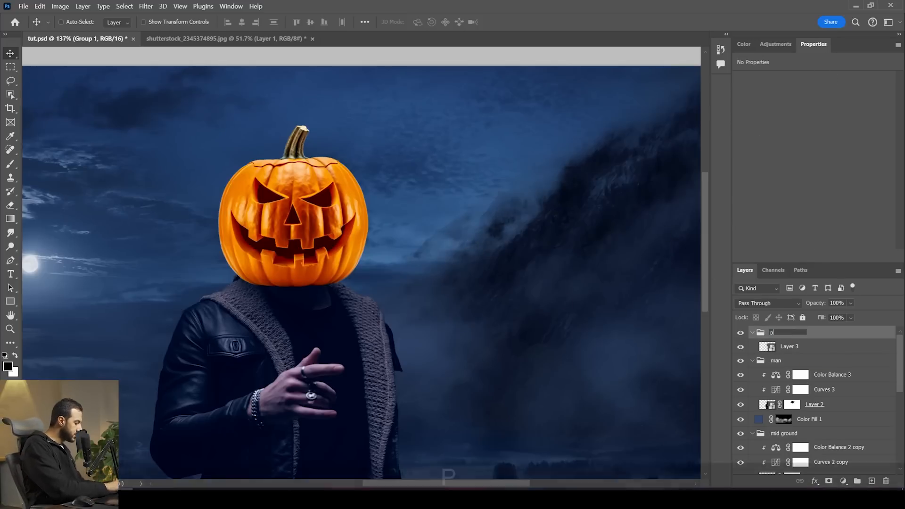
text(pum)
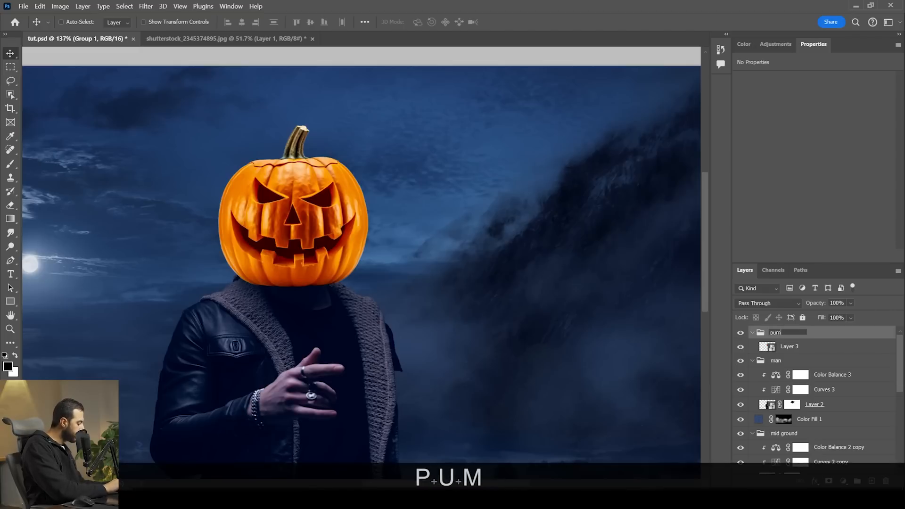
text(l)
key(BackSpace)
text(kin)
Add a Hue/Saturation adjustment clipped to the pumpkin layer and set its Saturation to -80
click(810, 346)
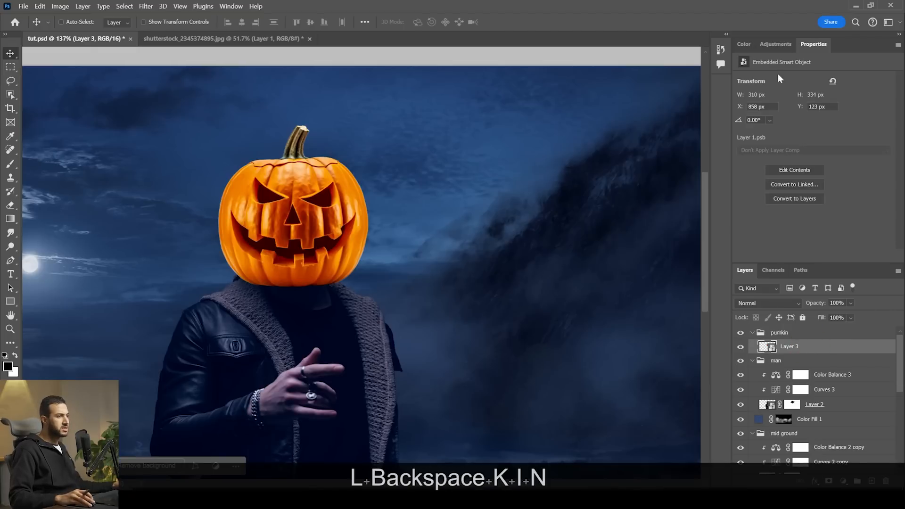
click(776, 45)
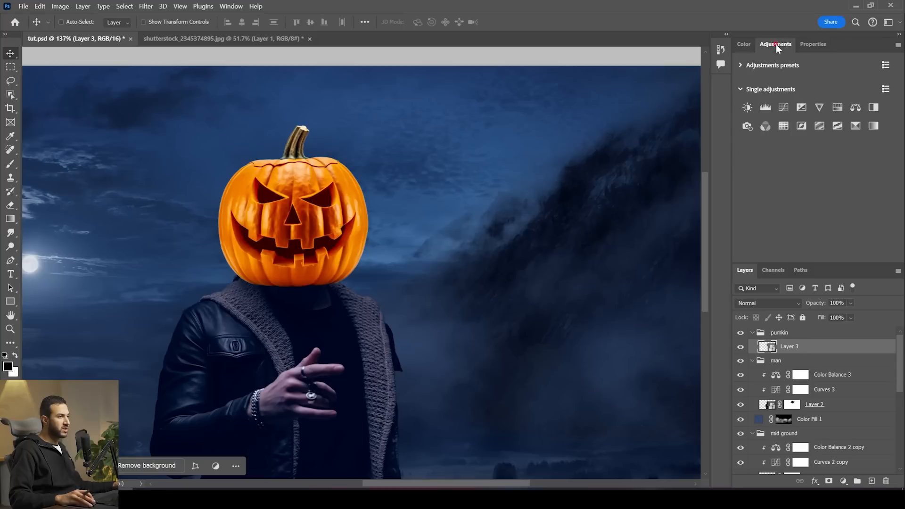
click(837, 107)
click(824, 256)
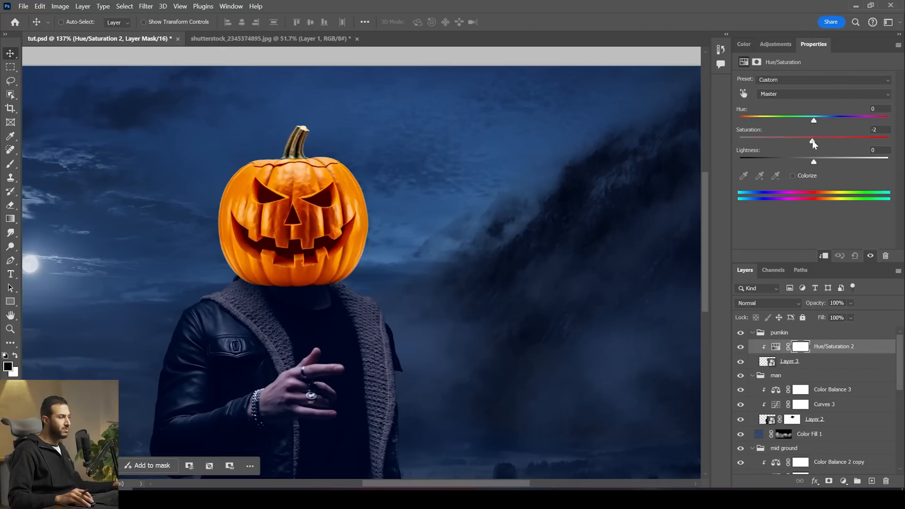
drag(812, 141, 769, 141)
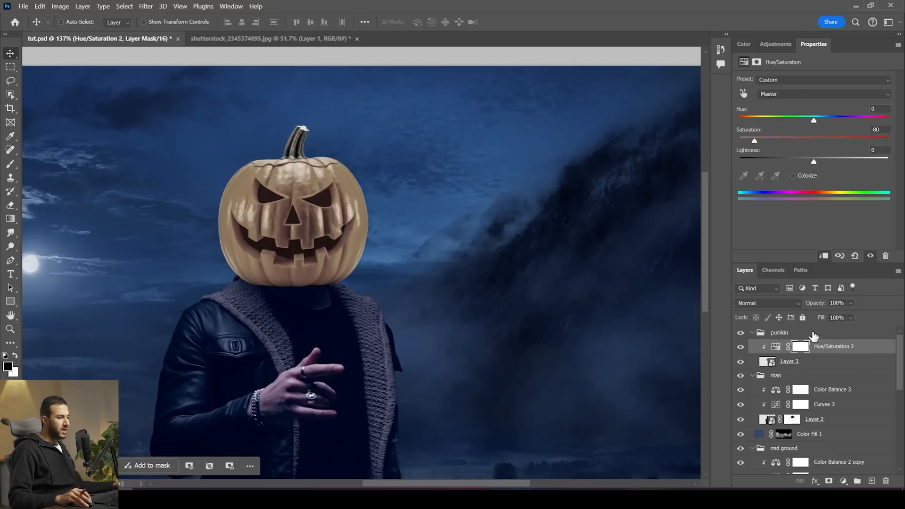
Add a Curves adjustment clipped to the pumpkin and lower the white point's output to about half to darken it
click(786, 43)
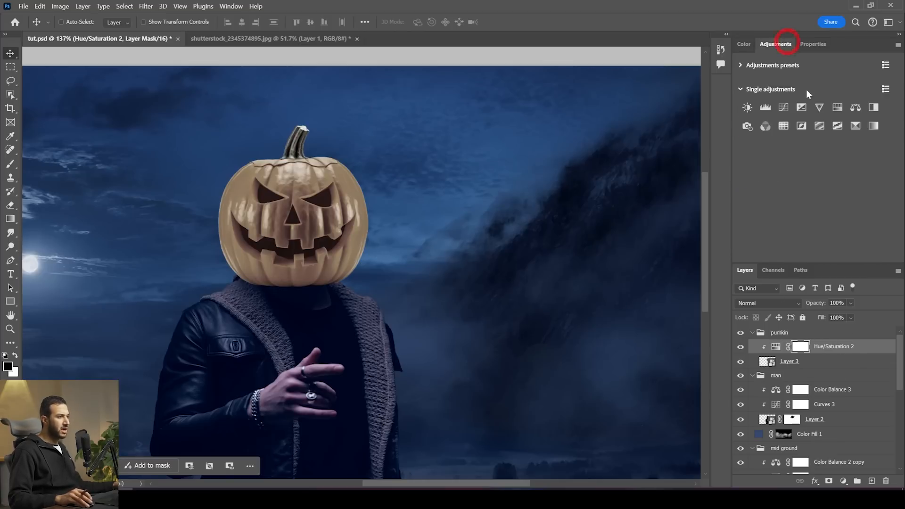
click(783, 108)
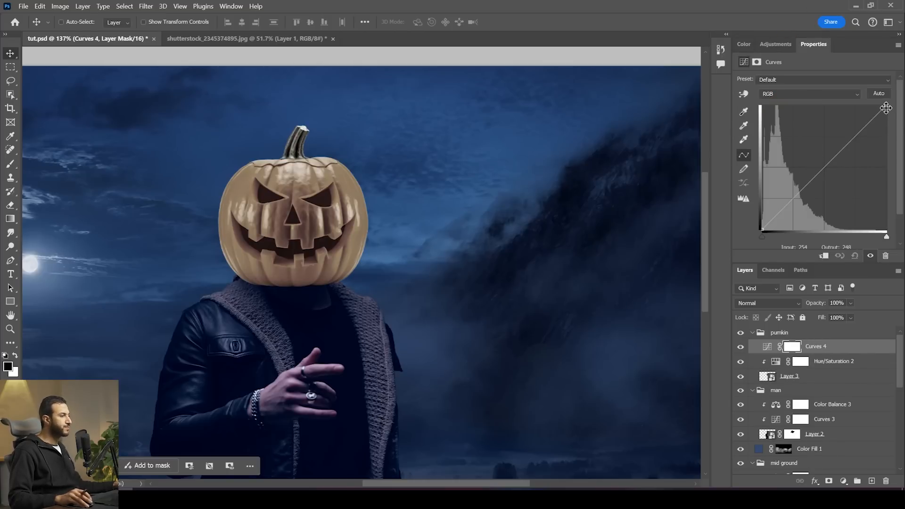
click(824, 256)
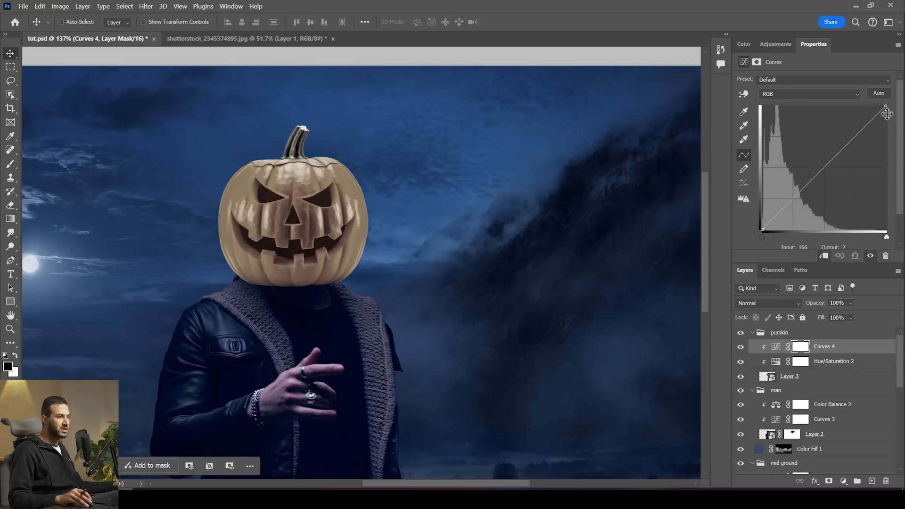
drag(887, 105, 901, 170)
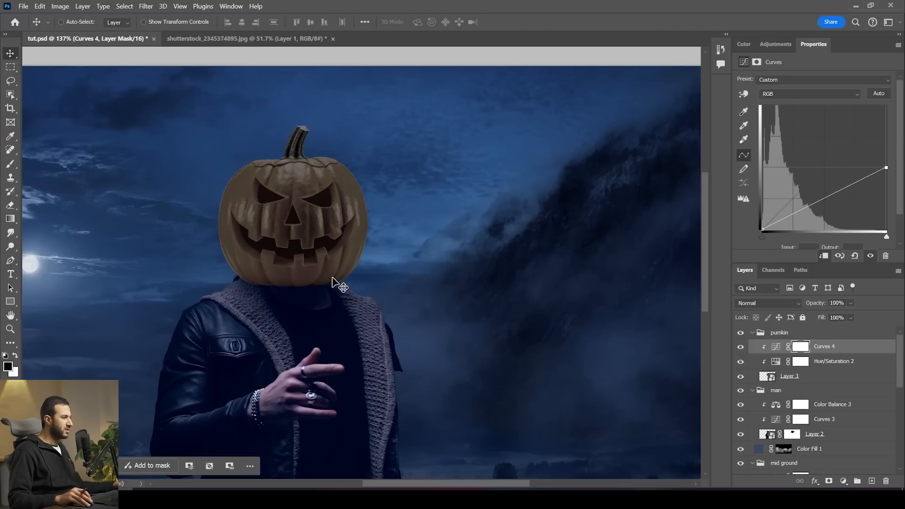
scroll(301, 284, up, 2)
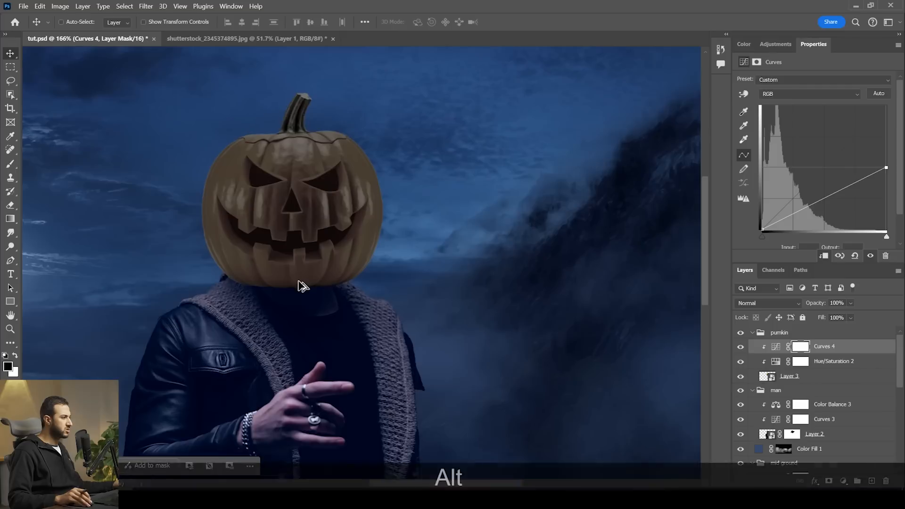
Add a Color Balance adjustment clipped to the pumpkin with midtones at Cyan/Red -21, Yellow/Blue +32 and slightly towards magenta
click(761, 47)
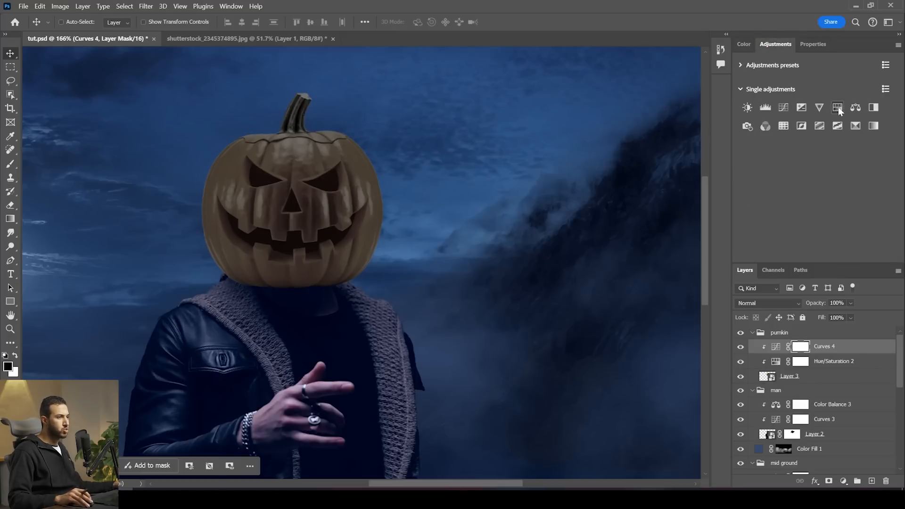
click(855, 108)
click(825, 257)
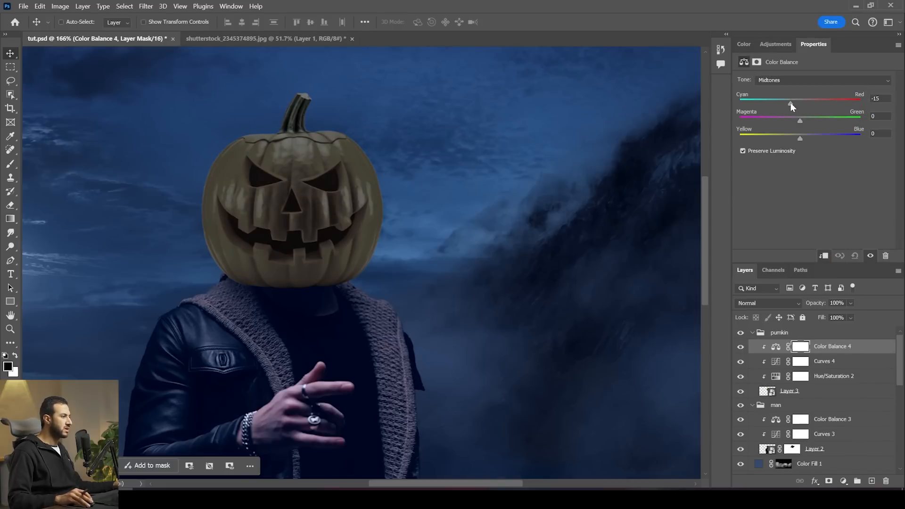
drag(809, 137, 796, 121)
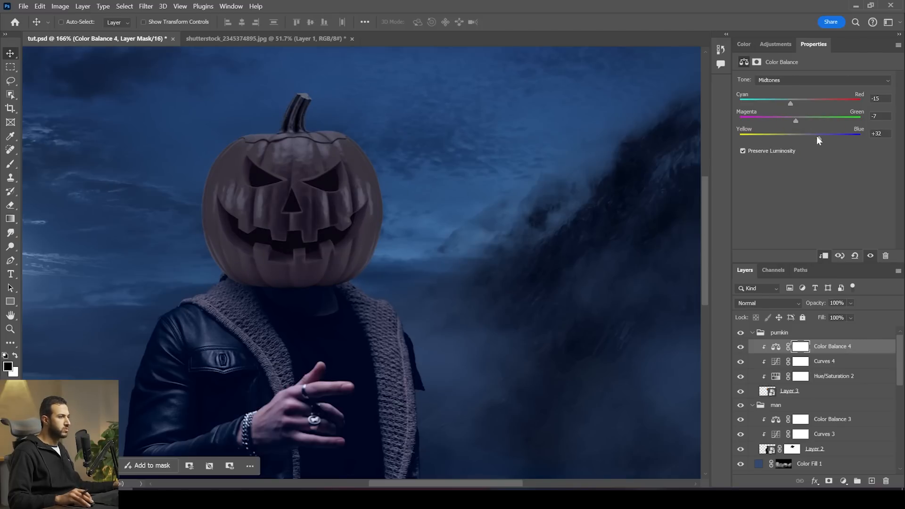
drag(789, 103, 788, 102)
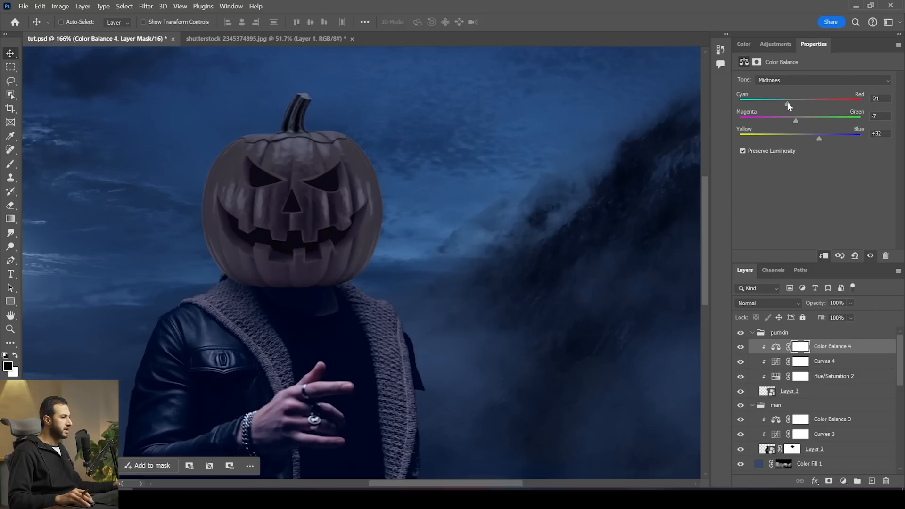
drag(794, 118, 793, 120)
Set the pumpkin's Color Balance shadows to Cyan/Red -7, Magenta/Green -1 and Yellow/Blue +3, and compare it with the scene
click(797, 81)
click(785, 91)
drag(797, 136, 801, 138)
drag(804, 107, 800, 107)
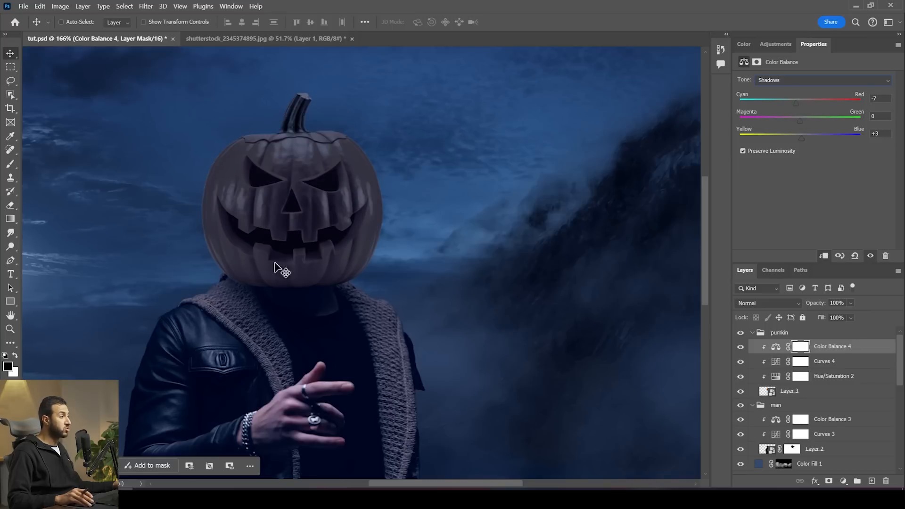
drag(800, 121, 798, 121)
scroll(420, 277, down, 8)
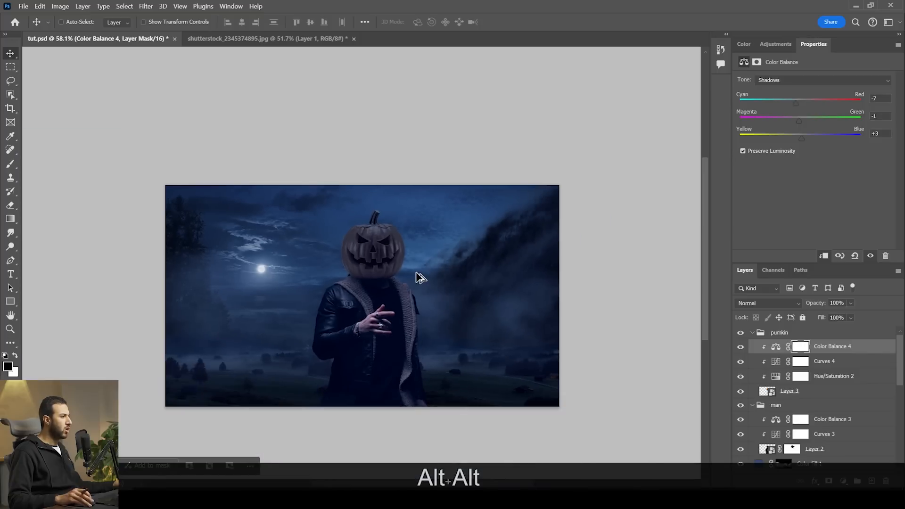
scroll(399, 261, up, 4)
drag(402, 300, 426, 249)
scroll(424, 268, up, 2)
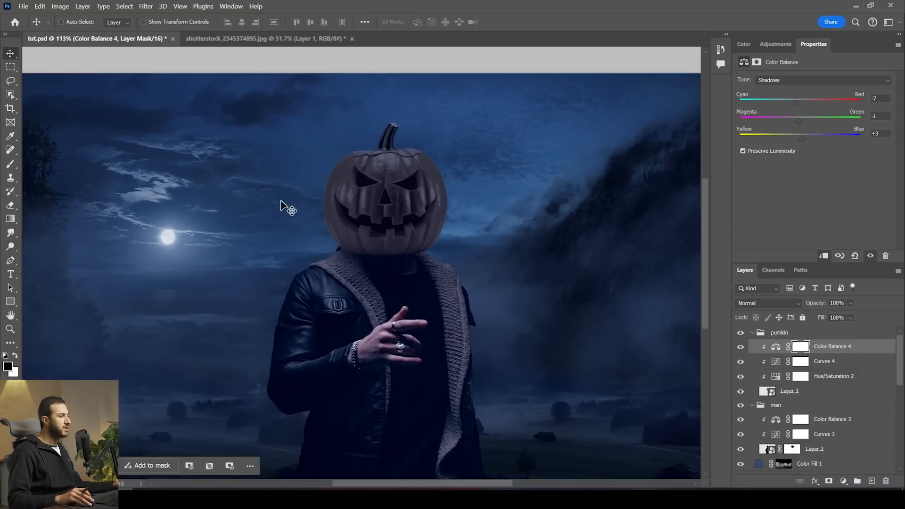
Set the pumpkin's Color Balance highlights to Cyan/Red -5, Magenta/Green -1 and Yellow/Blue +18, and check the blend
click(803, 80)
click(804, 104)
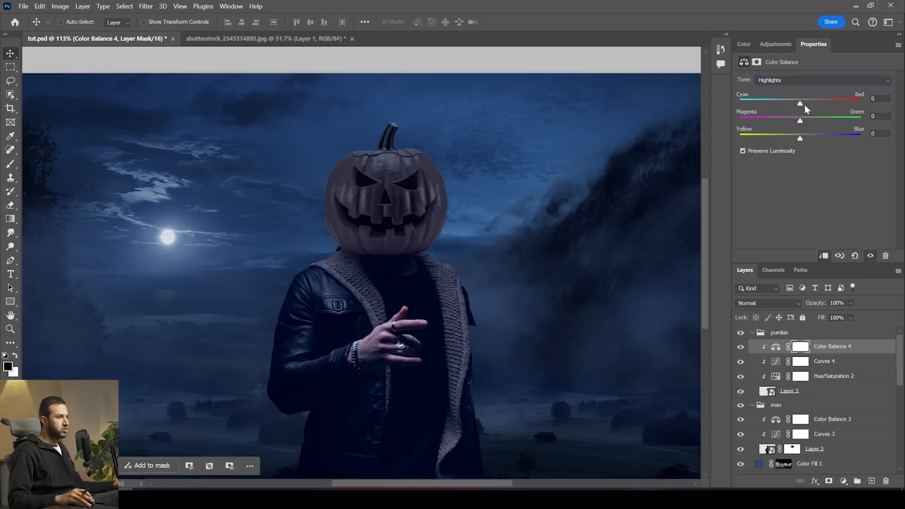
drag(800, 104, 797, 103)
drag(801, 138, 799, 117)
scroll(522, 230, down, 1)
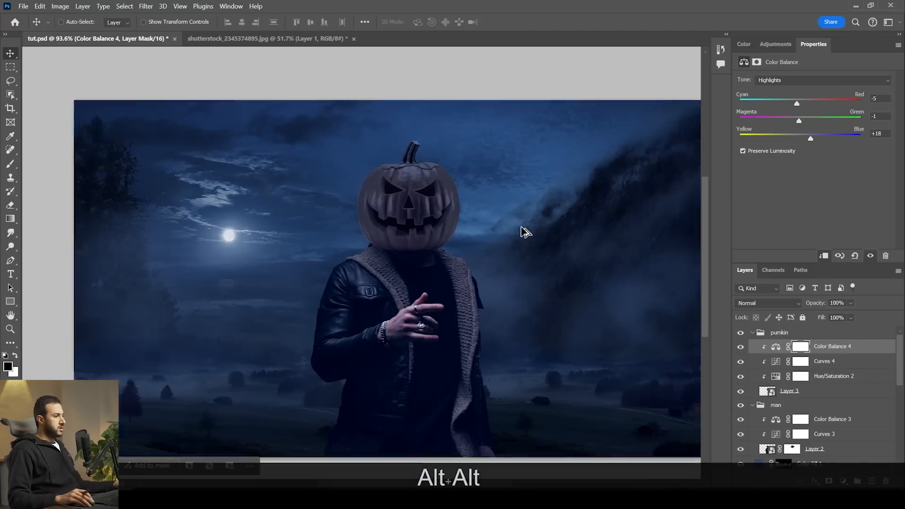
scroll(523, 231, down, 3)
scroll(528, 232, up, 4)
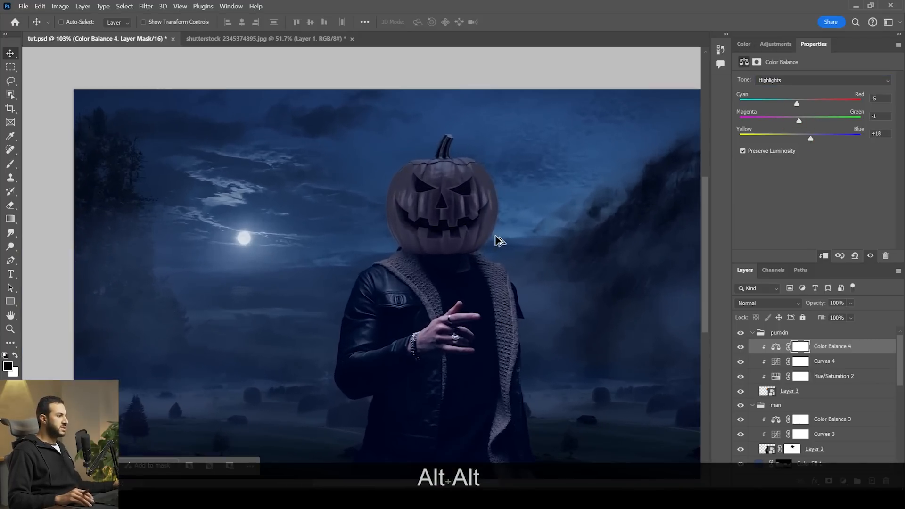
scroll(471, 240, up, 6)
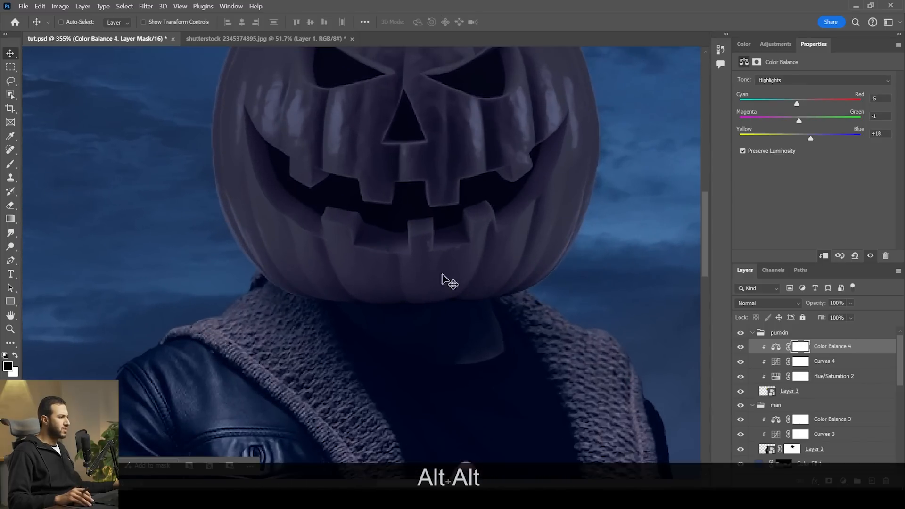
Set the Magenta/Green value of the pumpkin's Color Balance midtones to -5 and check the blend with the man and sky
click(780, 81)
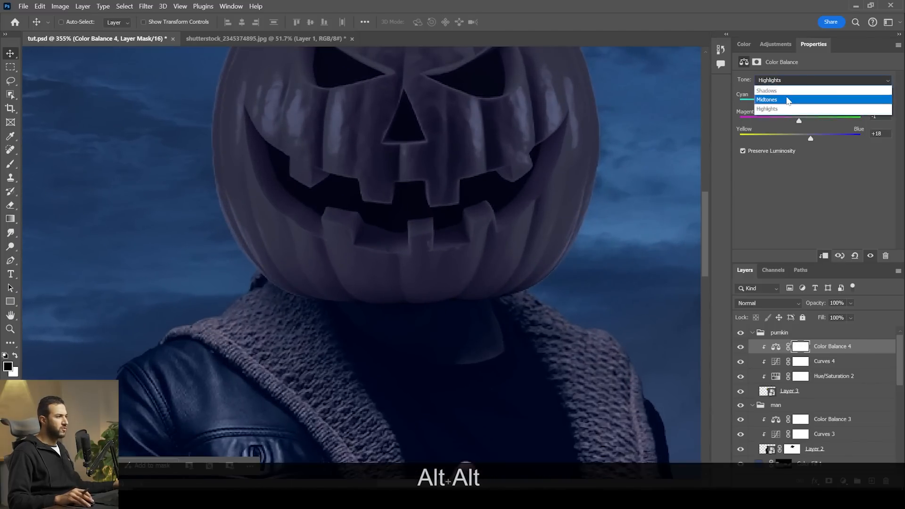
click(787, 99)
drag(793, 120, 796, 120)
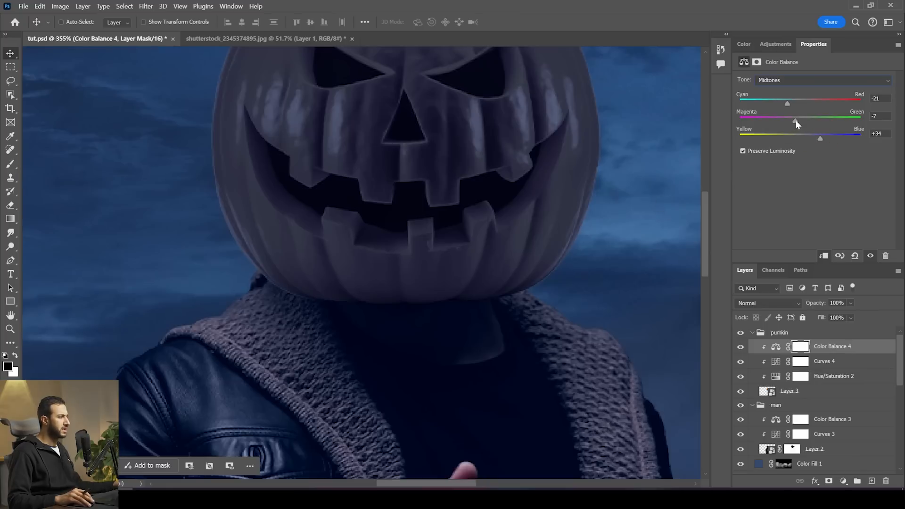
drag(796, 119, 797, 120)
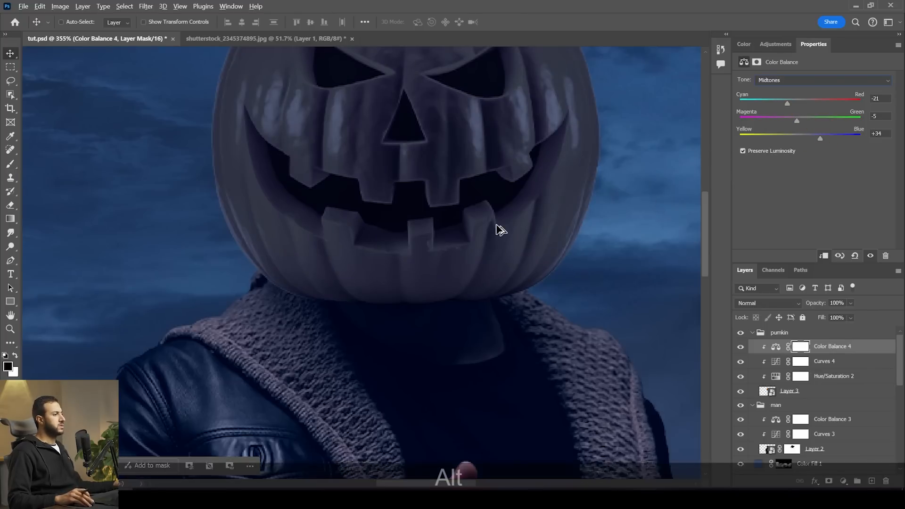
scroll(500, 231, down, 6)
drag(539, 239, 522, 246)
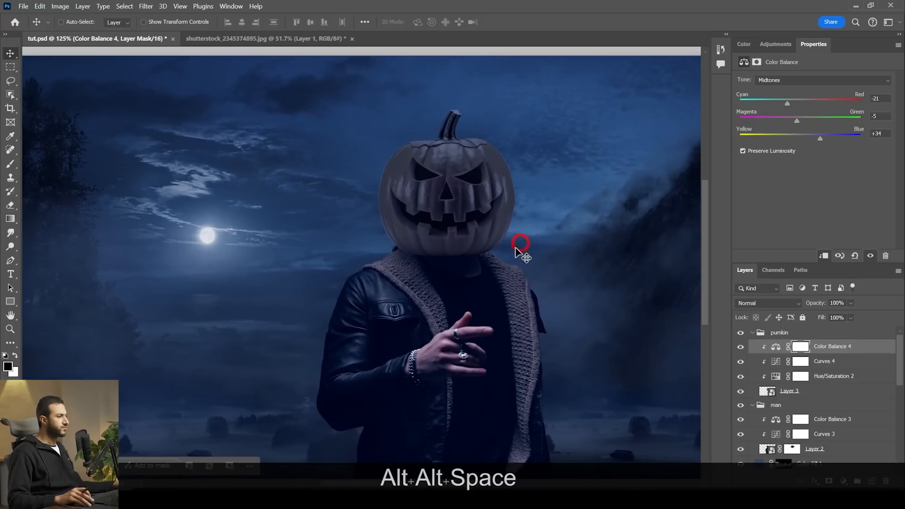
scroll(485, 262, up, 5)
scroll(469, 256, down, 3)
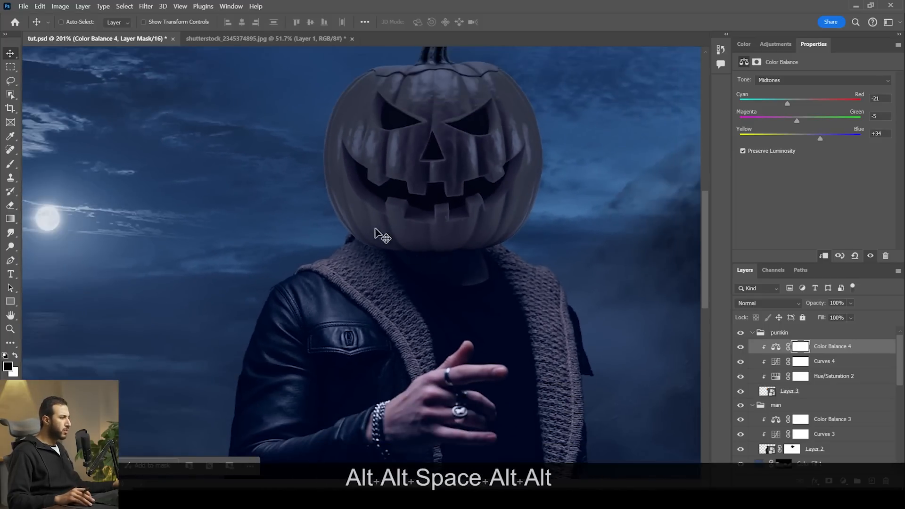
scroll(420, 262, up, 4)
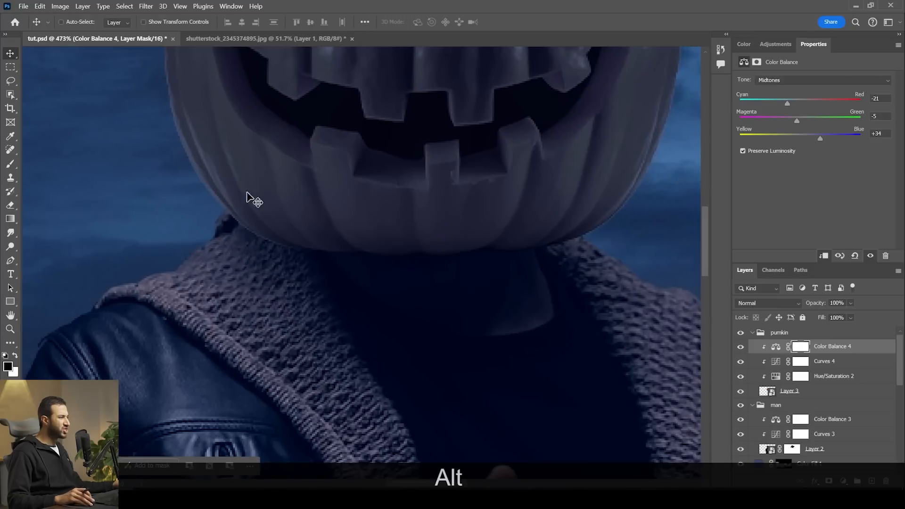
scroll(414, 273, down, 5)
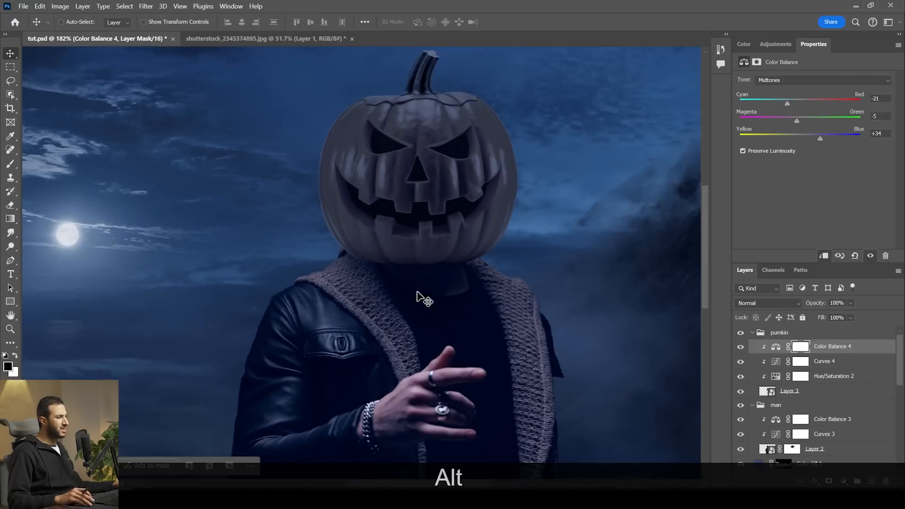
Add a Solid Color fill layer in dark blue 13203e above the pumpkin's adjustments
click(846, 485)
click(844, 293)
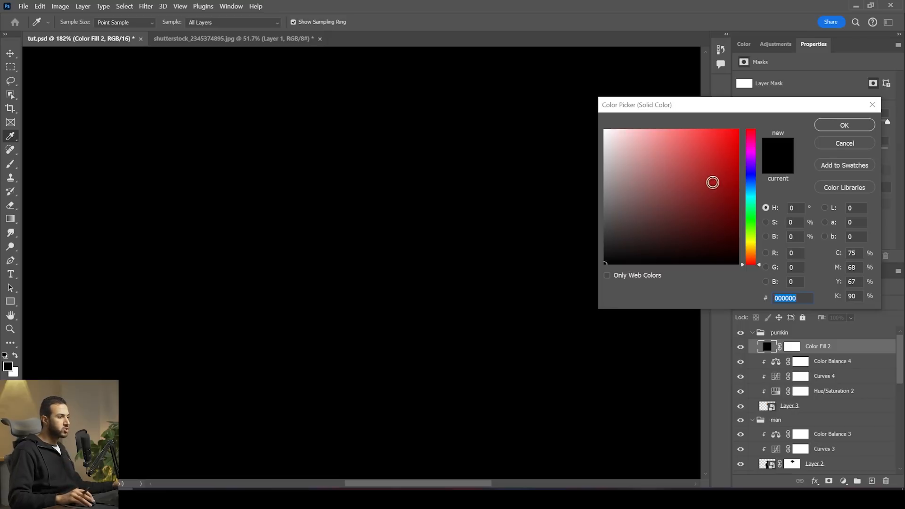
click(713, 184)
click(758, 181)
click(716, 230)
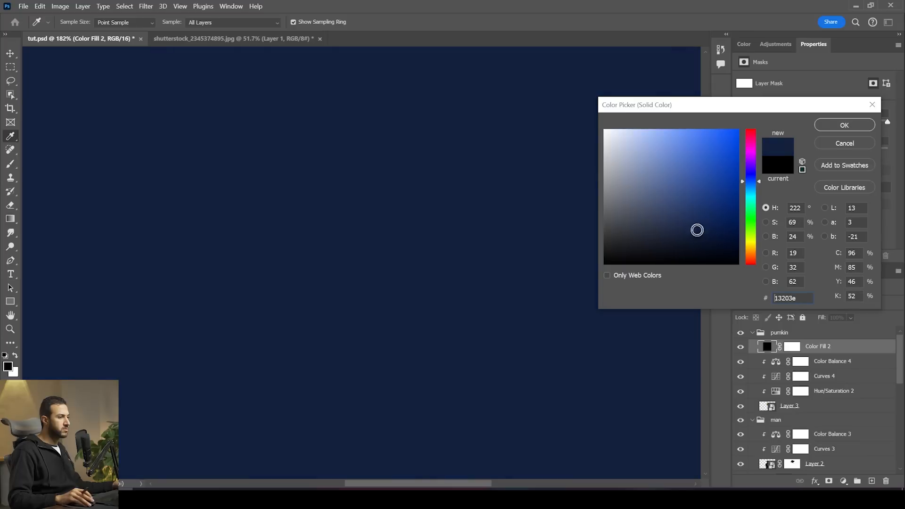
click(844, 125)
Recolour the fill layer by sampling the dark neck shadow below the pumpkin and brightening it slightly to 010829
click(741, 347)
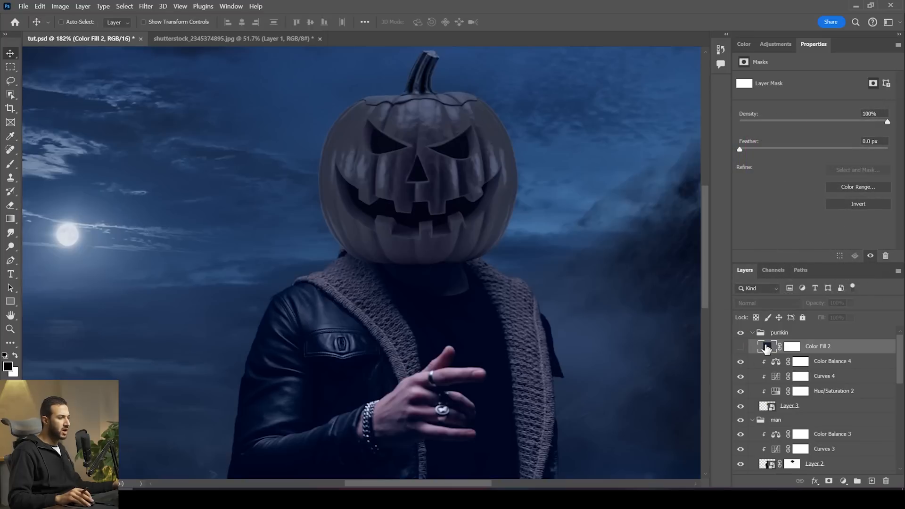
double_click(768, 346)
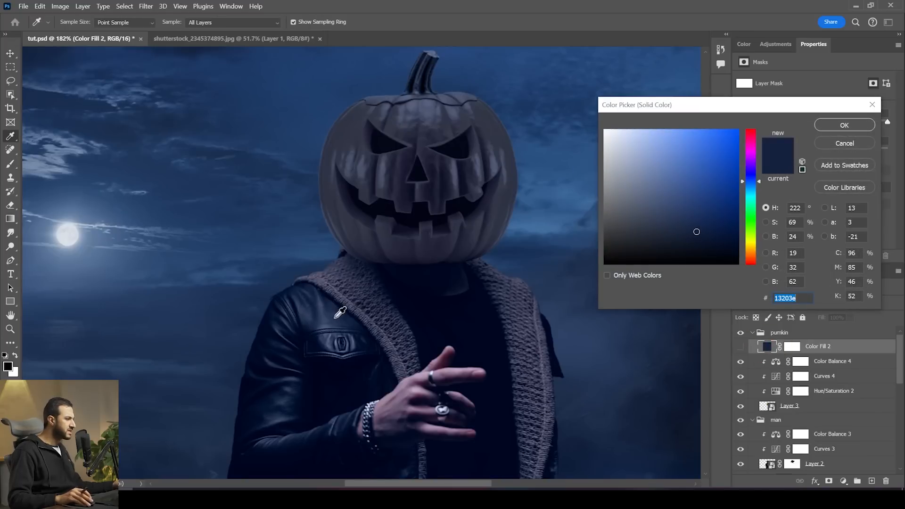
click(423, 263)
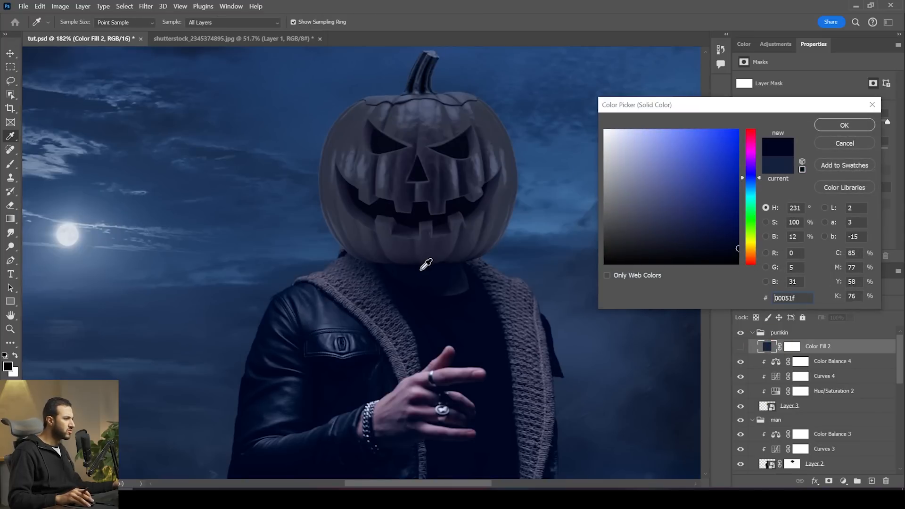
click(425, 262)
click(424, 266)
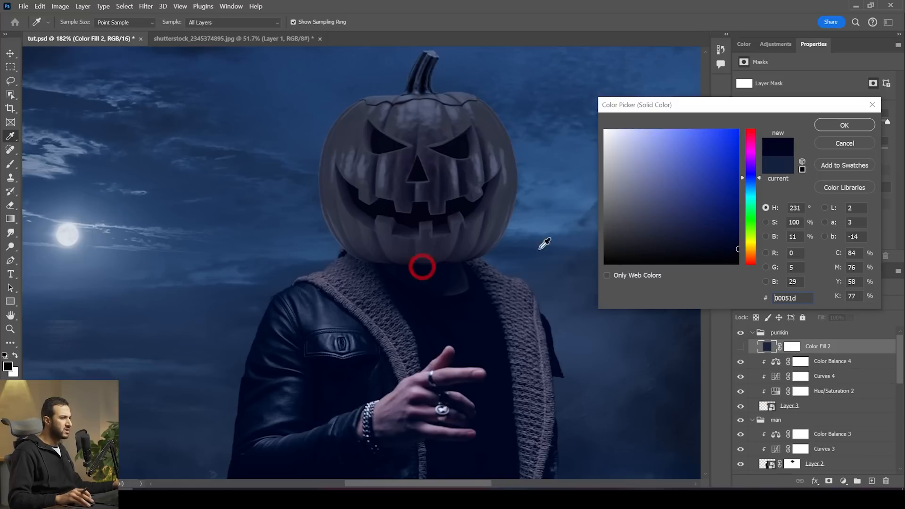
drag(738, 247, 734, 242)
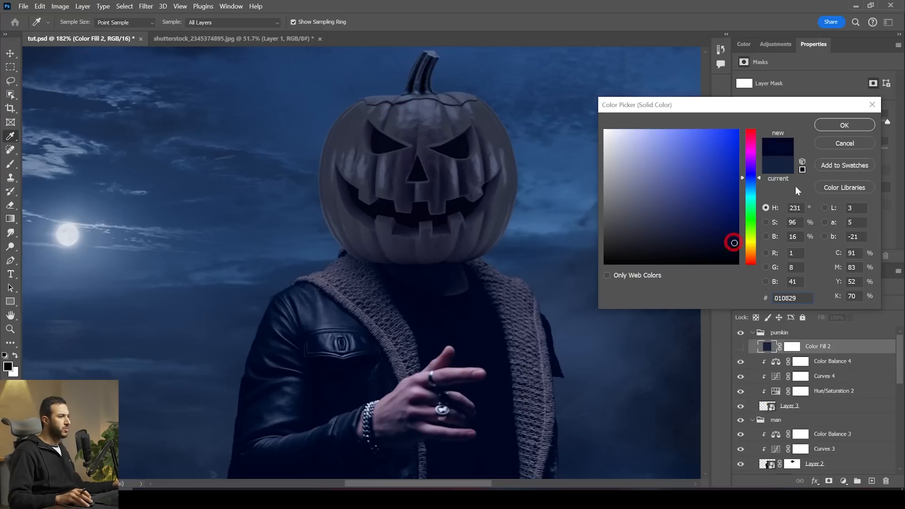
click(844, 125)
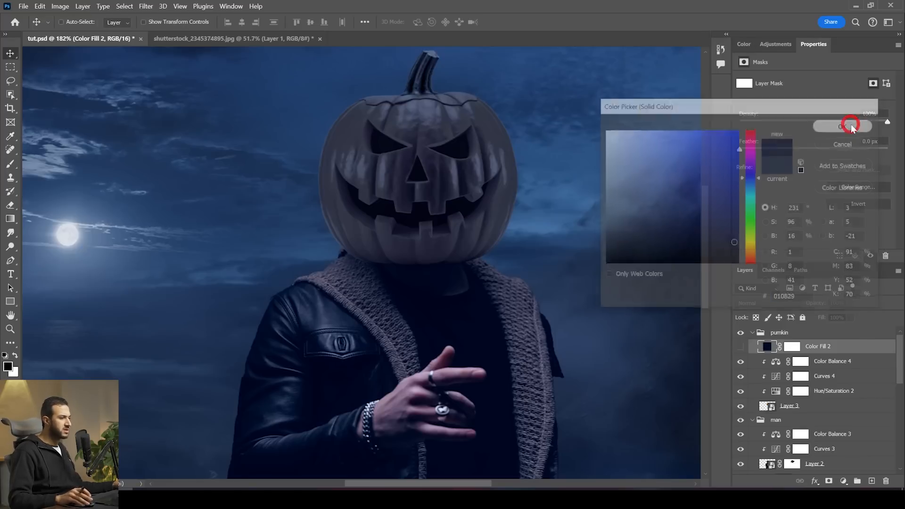
click(741, 347)
Clip the fill layer to the pumpkin and set its colour to 00041e, sampled from the neck shadow
scroll(457, 267, up, 2)
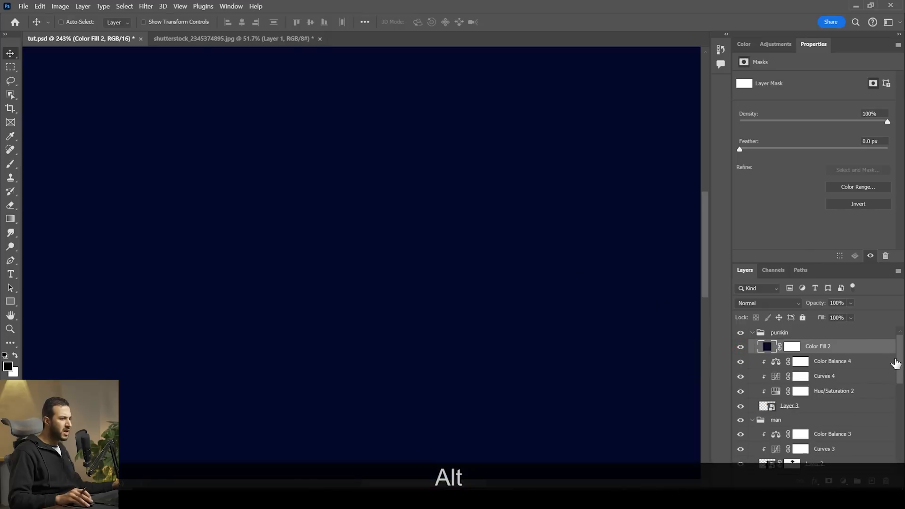
alt+click(856, 350)
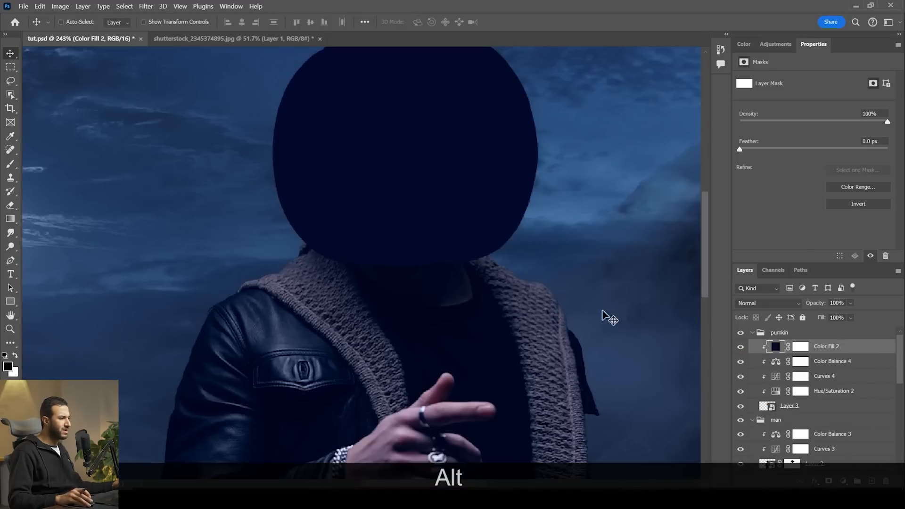
scroll(424, 245, up, 5)
scroll(452, 304, down, 2)
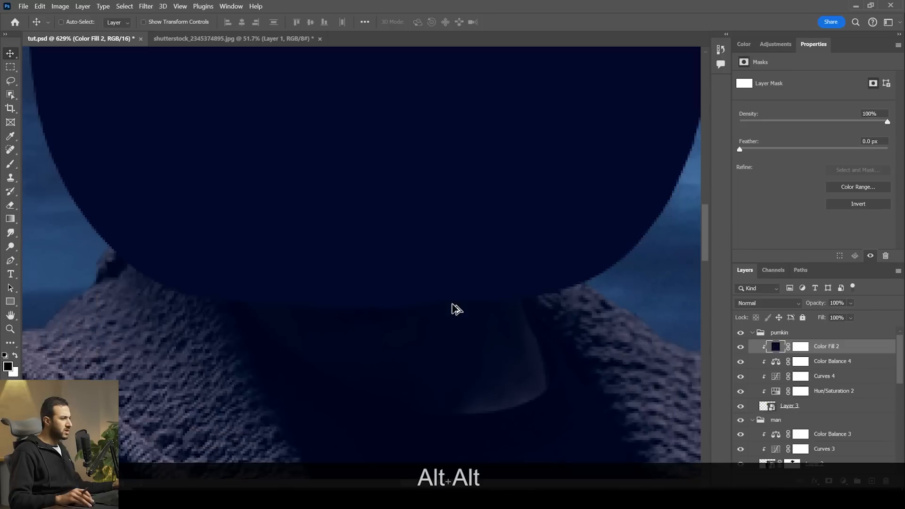
double_click(776, 349)
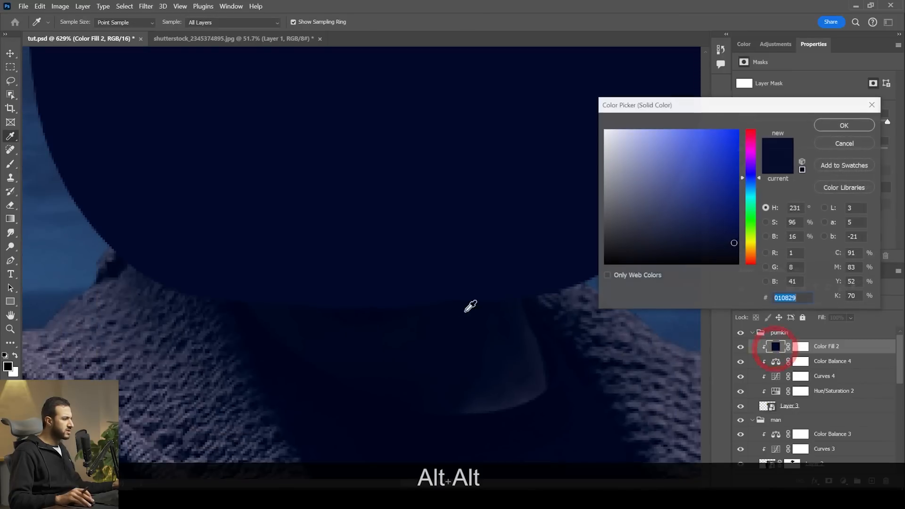
click(376, 317)
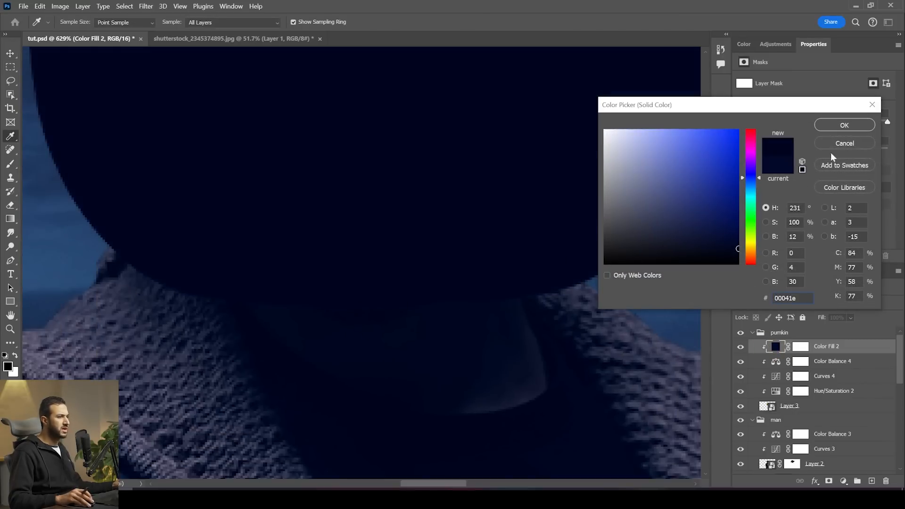
click(838, 125)
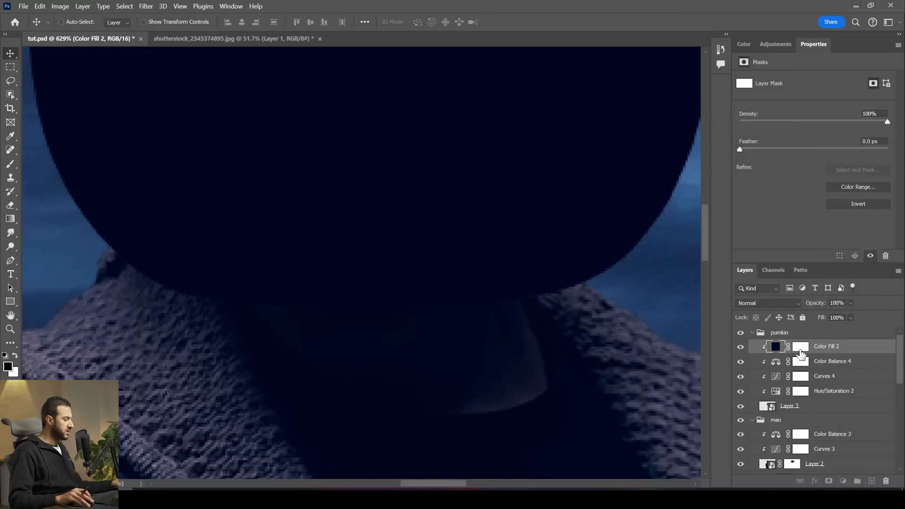
Invert the fill layer's mask to black and set up a 44 px Soft Round brush with 17% flow
click(800, 347)
key(ctrl+i)
key(b)
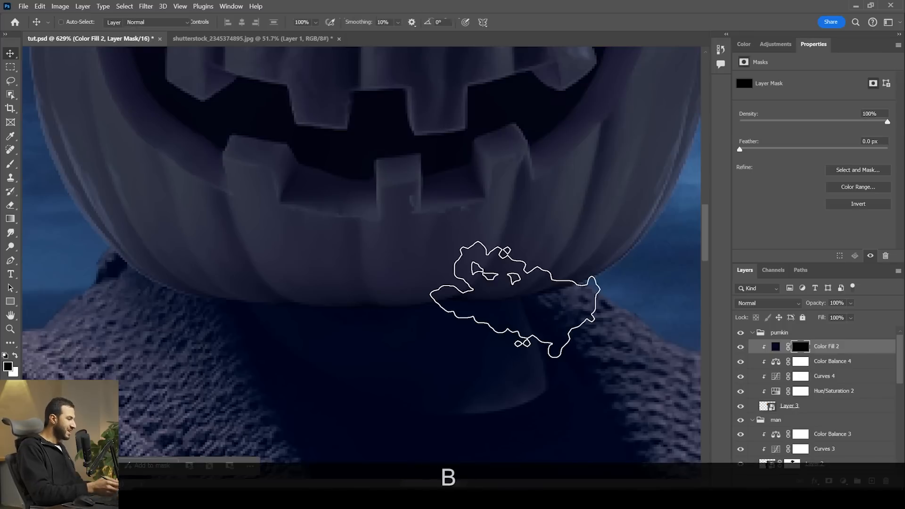
right_click(601, 378)
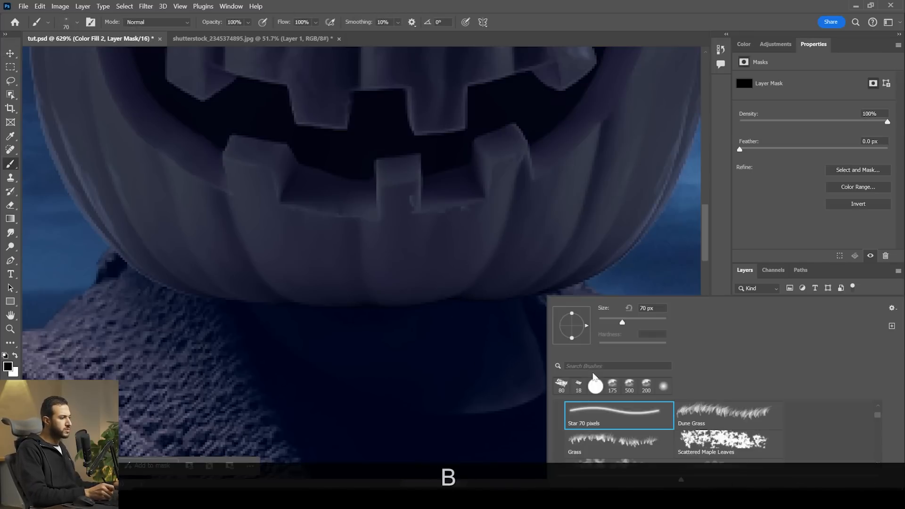
drag(879, 421, 883, 410)
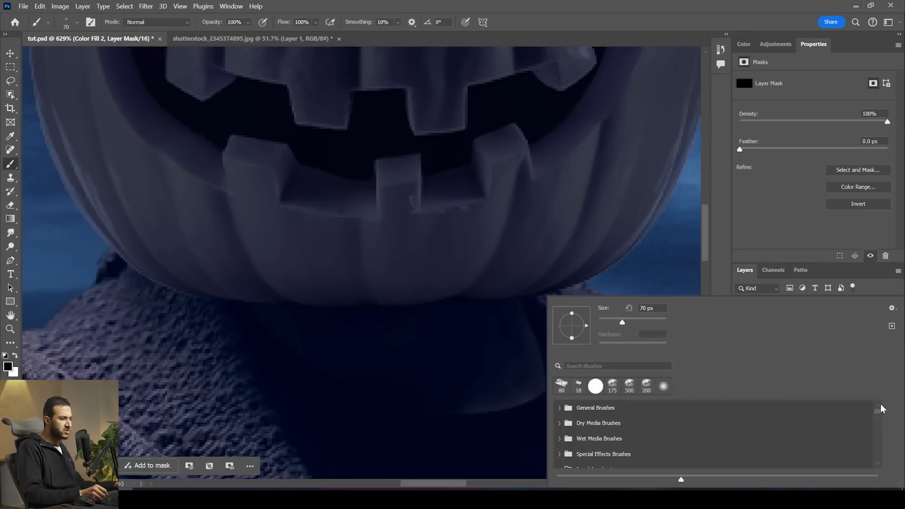
click(560, 408)
click(615, 428)
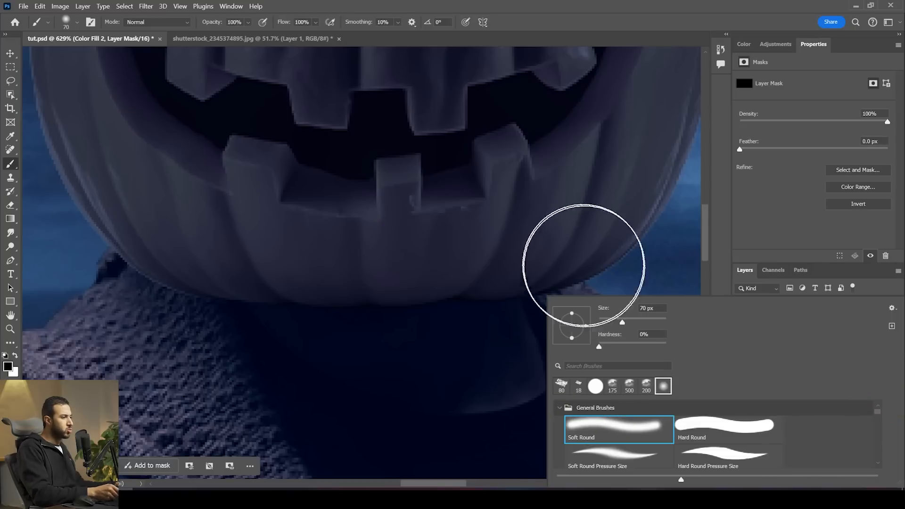
click(316, 22)
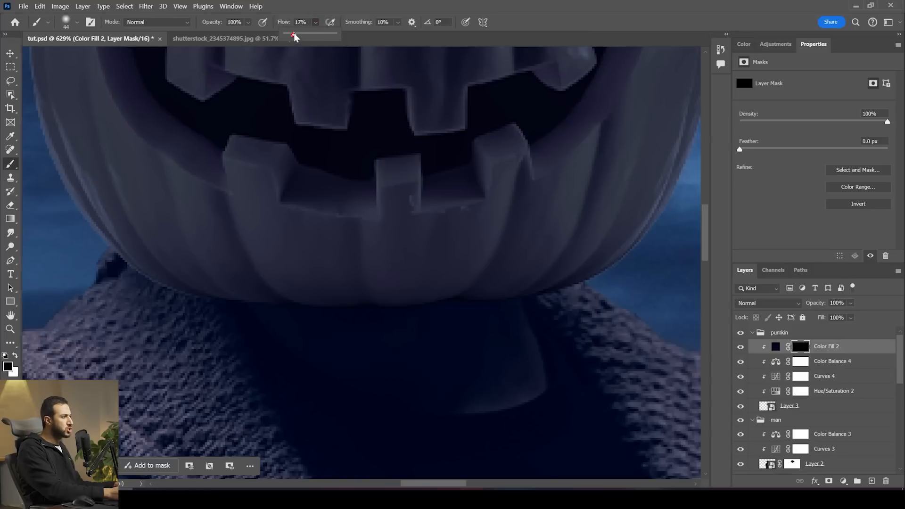
click(326, 311)
Paint white on the fill layer's mask along the pumpkin's lower edge to blend a soft shadow into the neck
key(x)
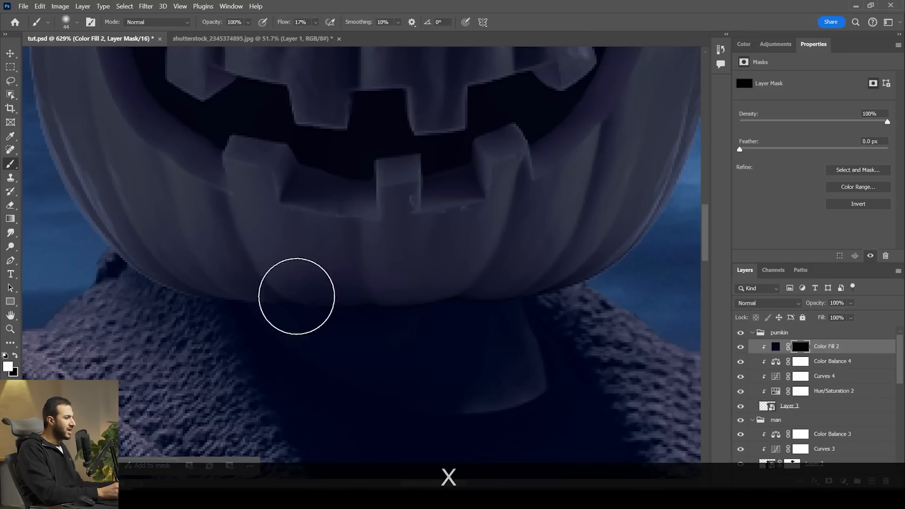
mouse_move(448, 308)
mouse_down()
mouse_move(430, 321)
mouse_move(614, 282)
mouse_move(534, 312)
mouse_move(332, 320)
mouse_move(176, 243)
mouse_up()
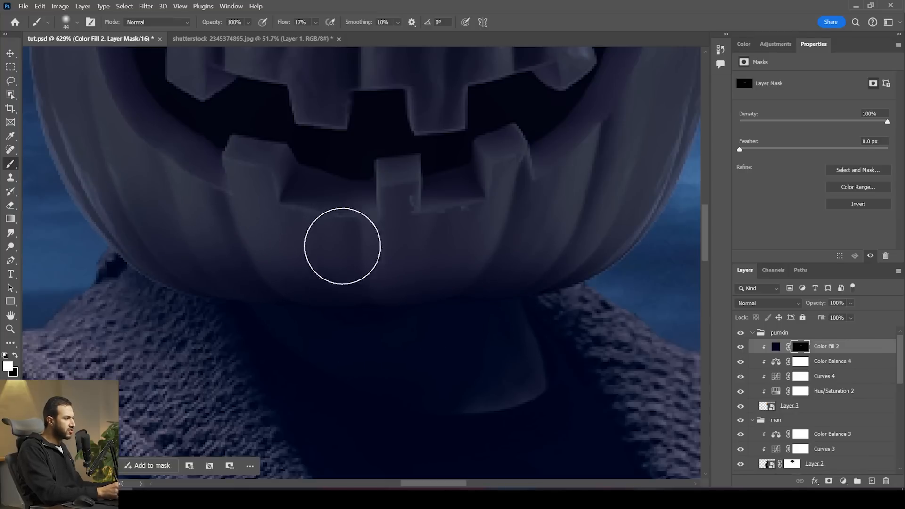
key(z)
alt+click(378, 260)
mouse_move(376, 259)
mouse_down()
mouse_move(350, 242)
mouse_move(380, 250)
mouse_up()
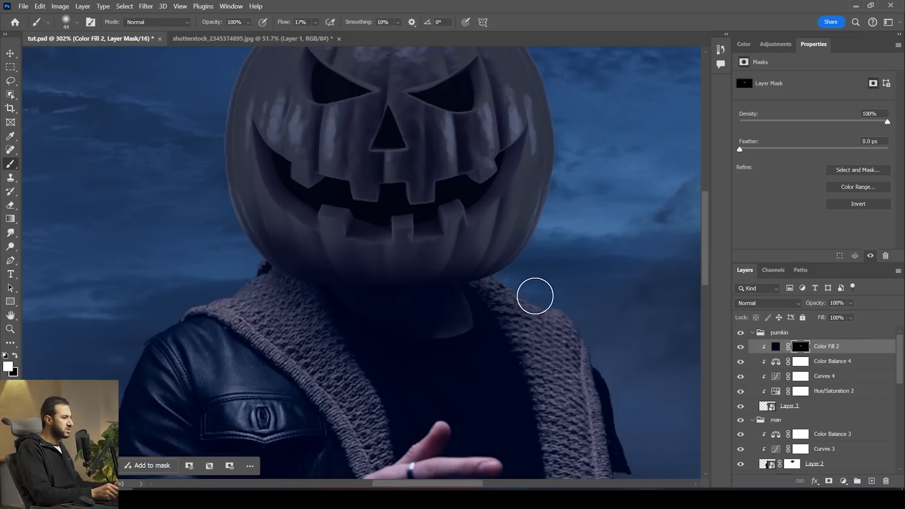
key(z)
mouse_move(517, 287)
mouse_down()
mouse_move(479, 262)
mouse_move(514, 281)
mouse_move(549, 281)
mouse_move(543, 262)
mouse_move(573, 262)
mouse_up()
key(z)
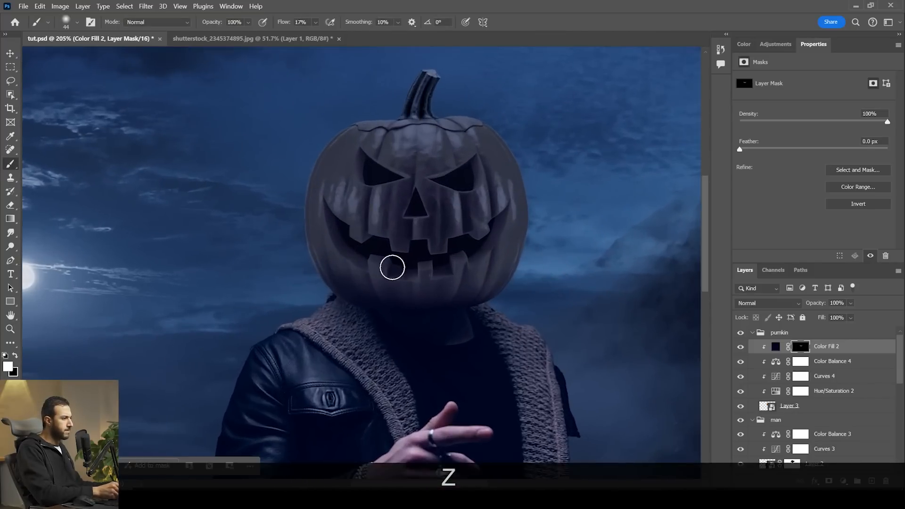
key(x)
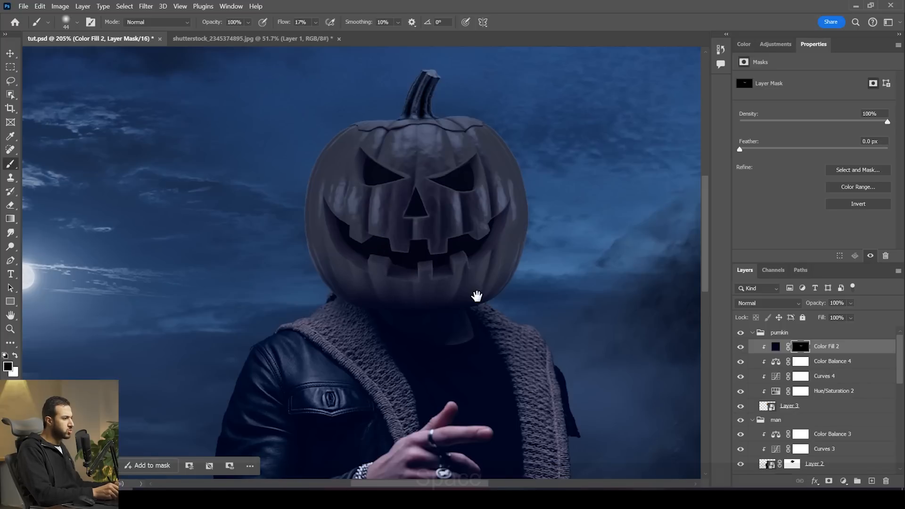
key(z)
mouse_move(433, 300)
mouse_down()
mouse_move(476, 305)
mouse_move(442, 266)
mouse_up()
key(x)
key(space)
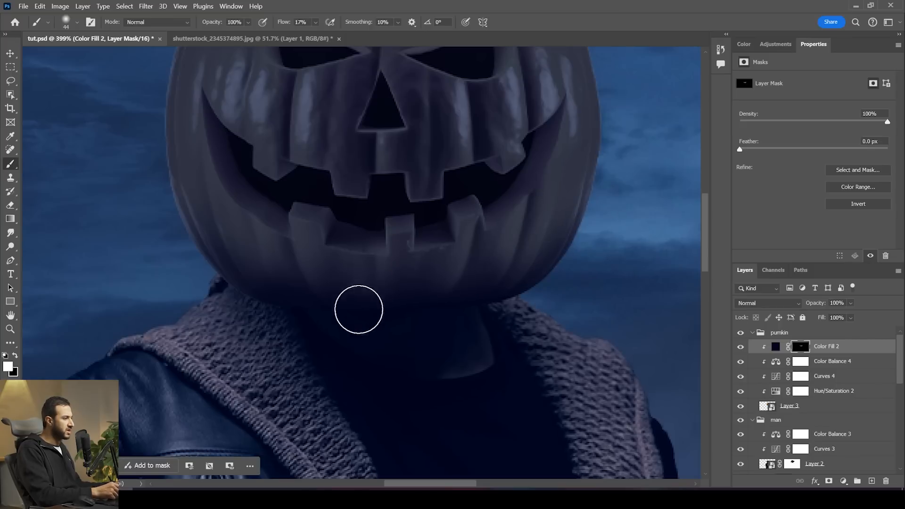
Examine the shadow under the pumpkin at different magnifications against the whole scene
key(z)
drag(393, 285, 351, 265)
key(space)
drag(435, 294, 404, 299)
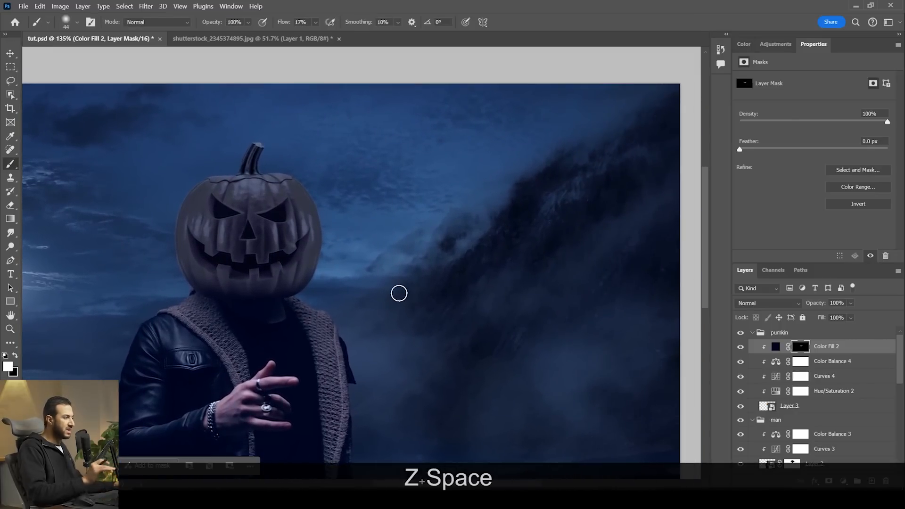
scroll(303, 294, up, 1)
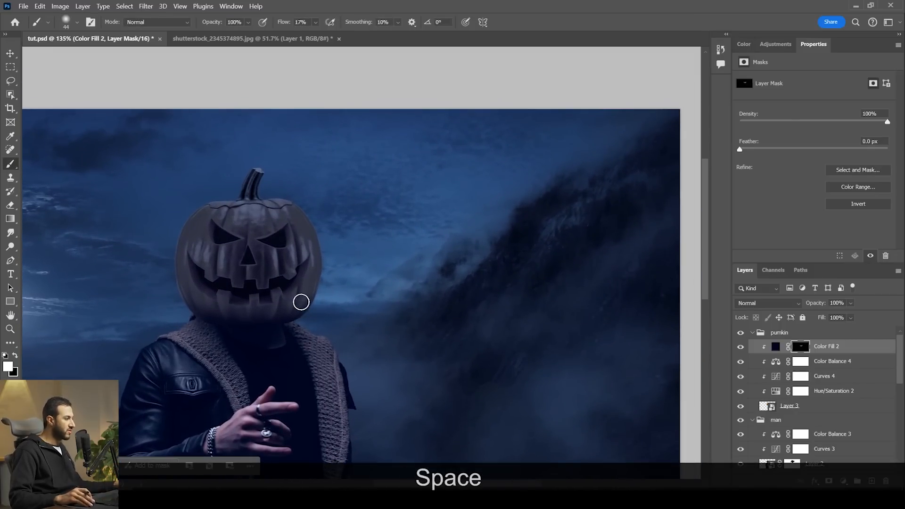
scroll(291, 321, up, 5)
key(space)
drag(296, 312, 437, 287)
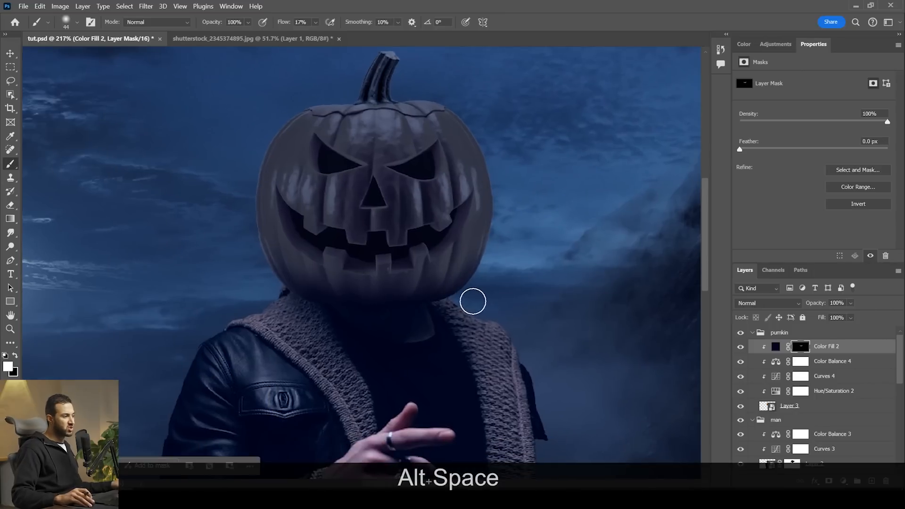
Compare the scene with and without the pumpkin's lower shadow, and lower the Color Fill 2 layer's opacity to 73%
key(space)
drag(414, 300, 430, 293)
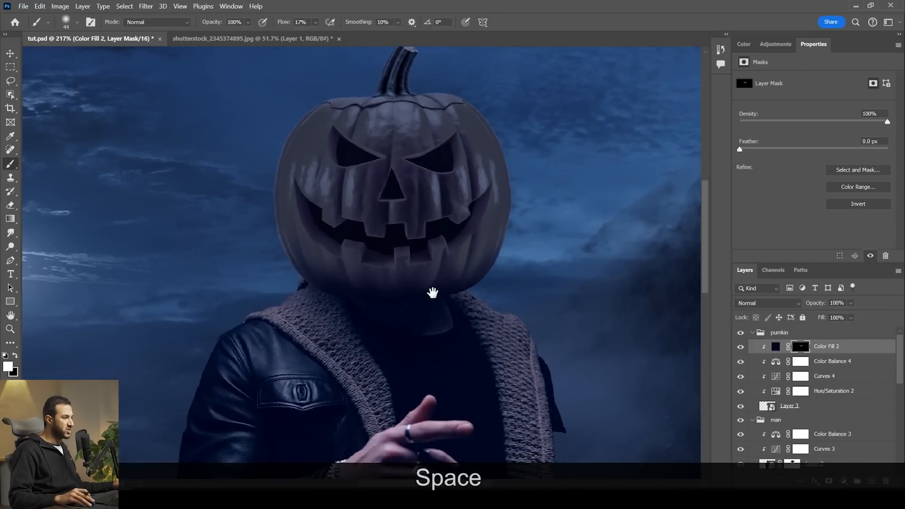
scroll(442, 288, down, 1)
scroll(442, 288, down, 3)
key(space)
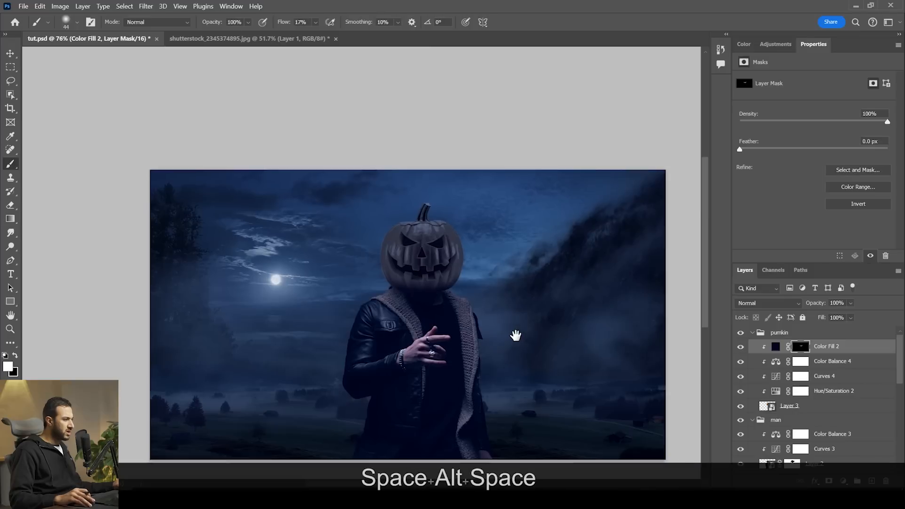
drag(521, 333, 513, 317)
scroll(513, 317, up, 3)
click(741, 347)
click(741, 347)
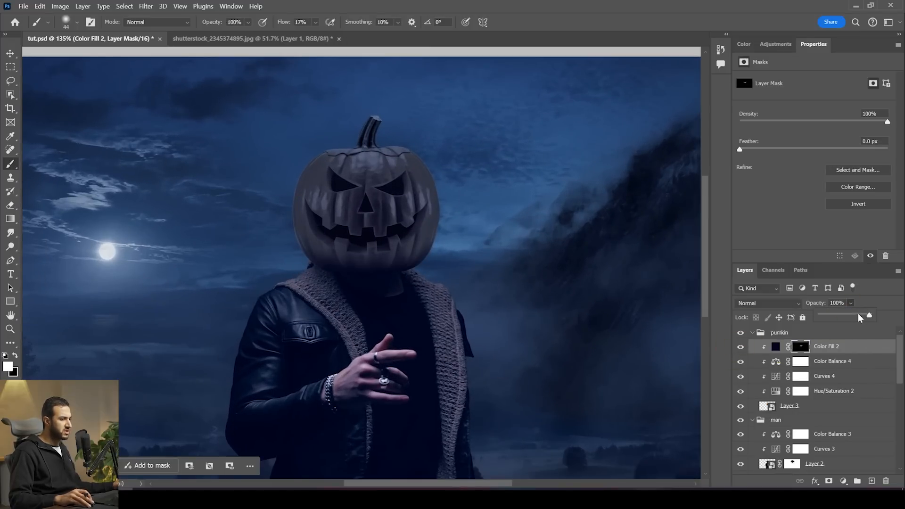
drag(869, 314, 863, 319)
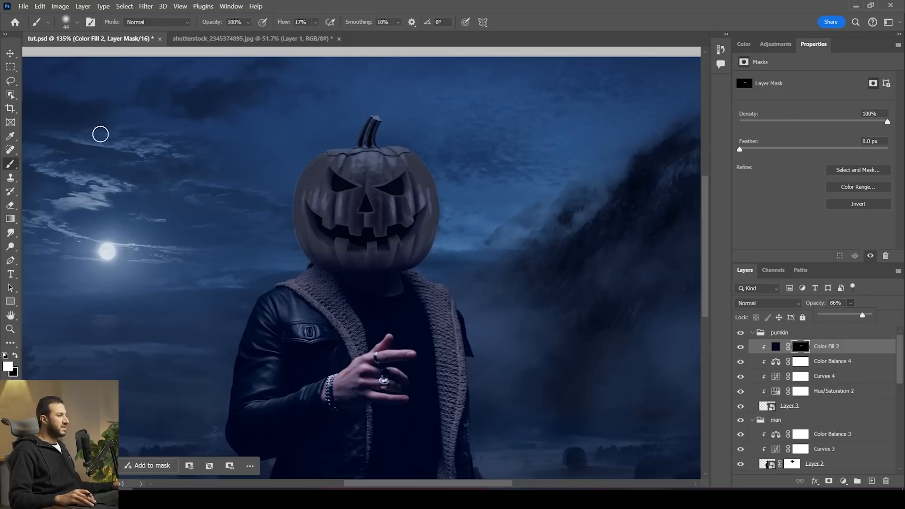
click(11, 54)
scroll(448, 302, down, 5)
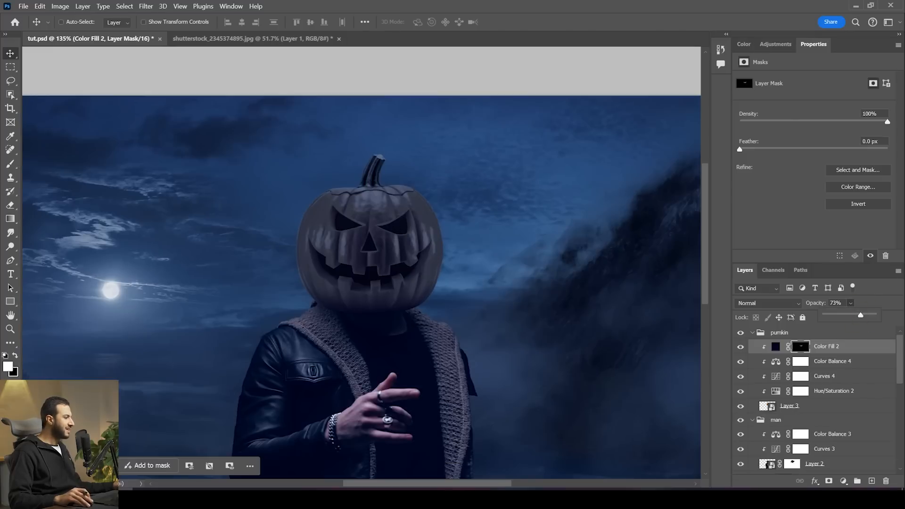
Open shutterstock_2143974427.jpg from the images folder as its own document and look closely at the hats in the upper rows
key(alt+Tab)
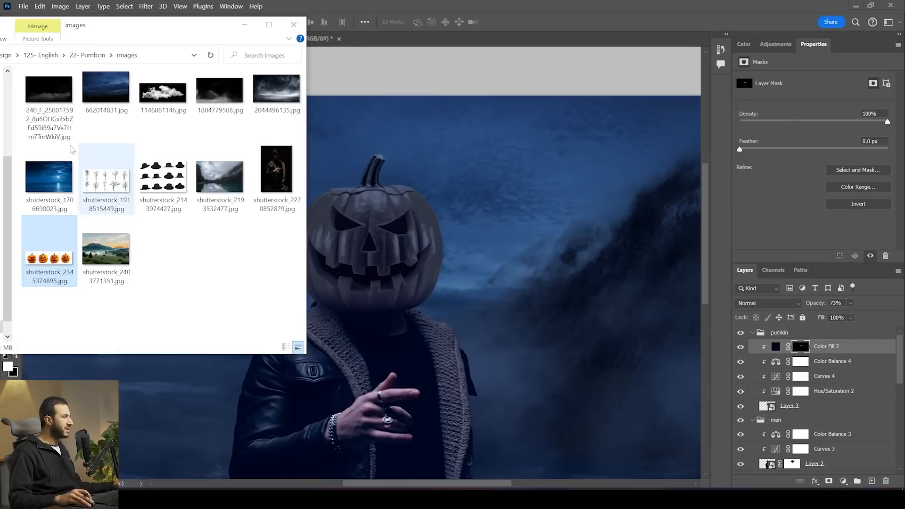
drag(151, 191, 394, 42)
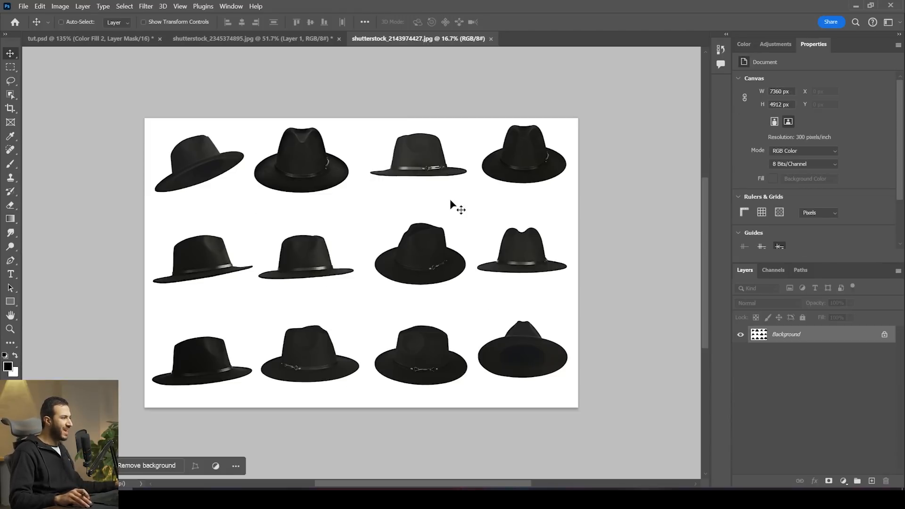
alt+scroll(476, 263, up, 1)
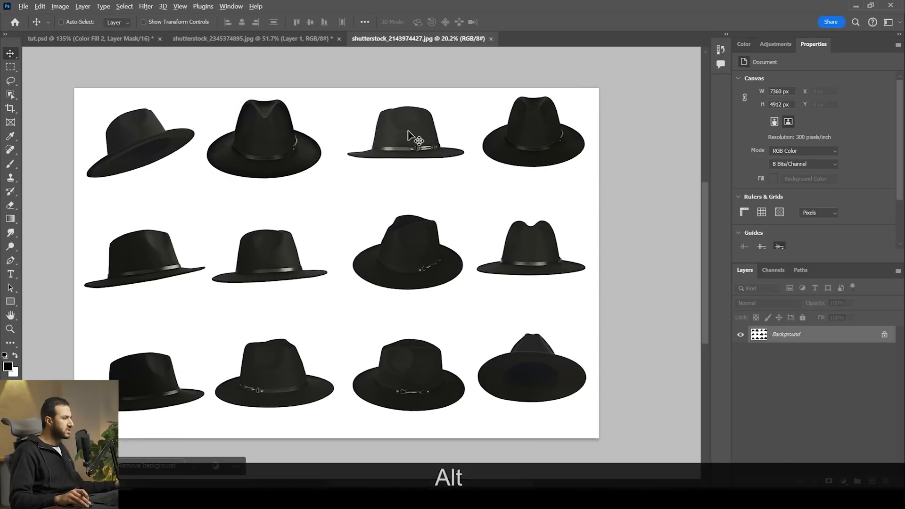
alt+scroll(420, 160, up, 2)
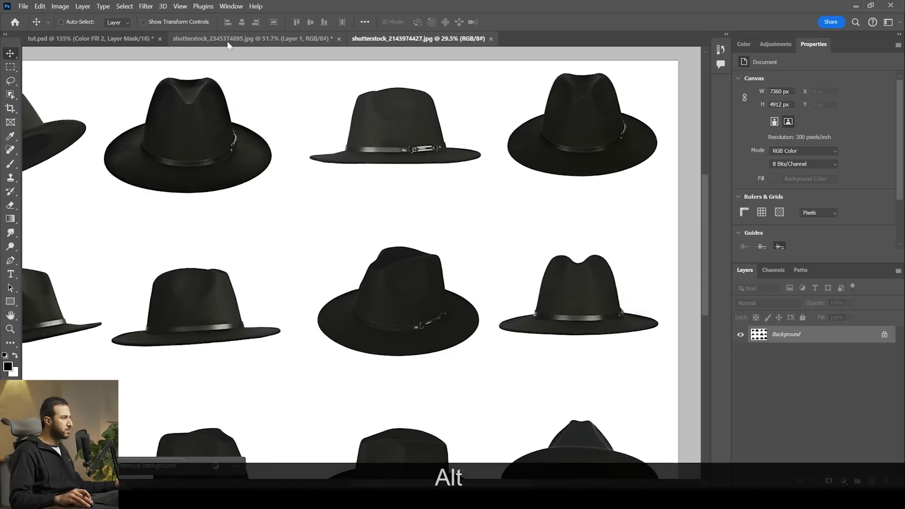
alt+scroll(429, 165, up, 2)
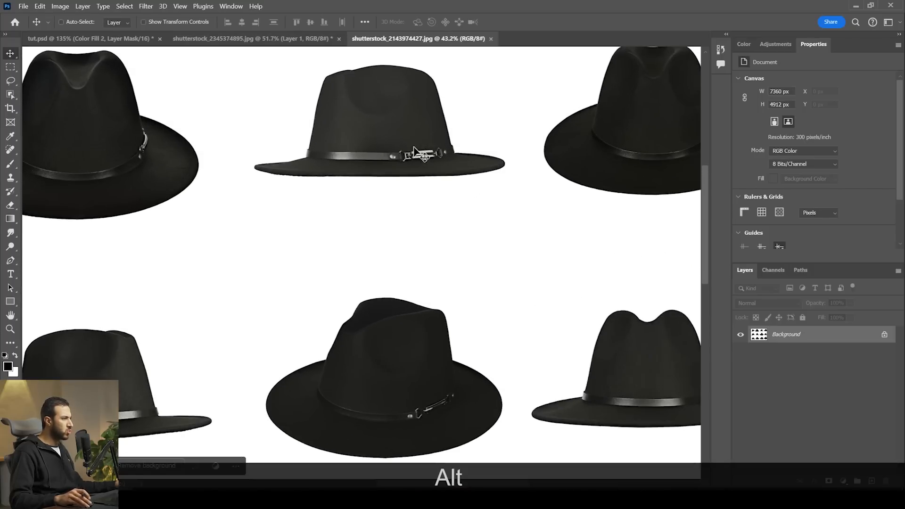
Examine the viewing angle of the pumpkin head and body in tut.psd to judge which hat perspective matches
click(128, 40)
key(F3)
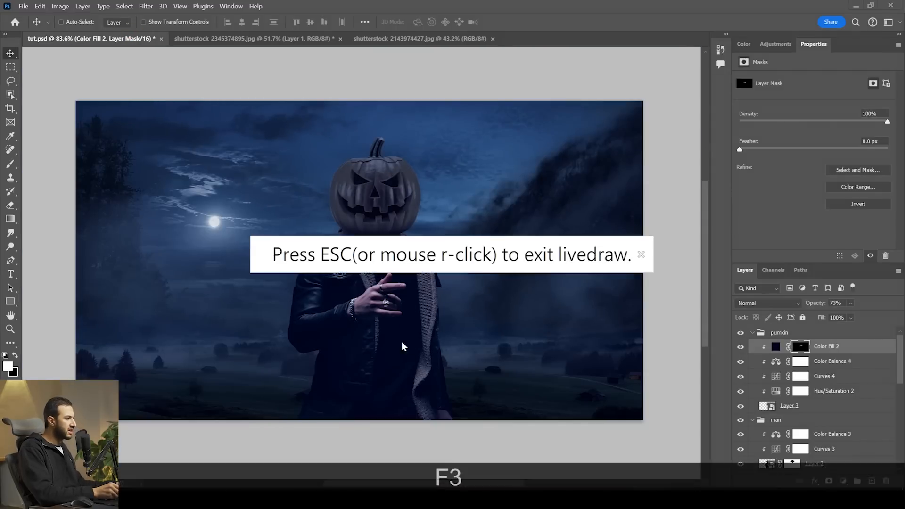
drag(409, 167, 320, 162)
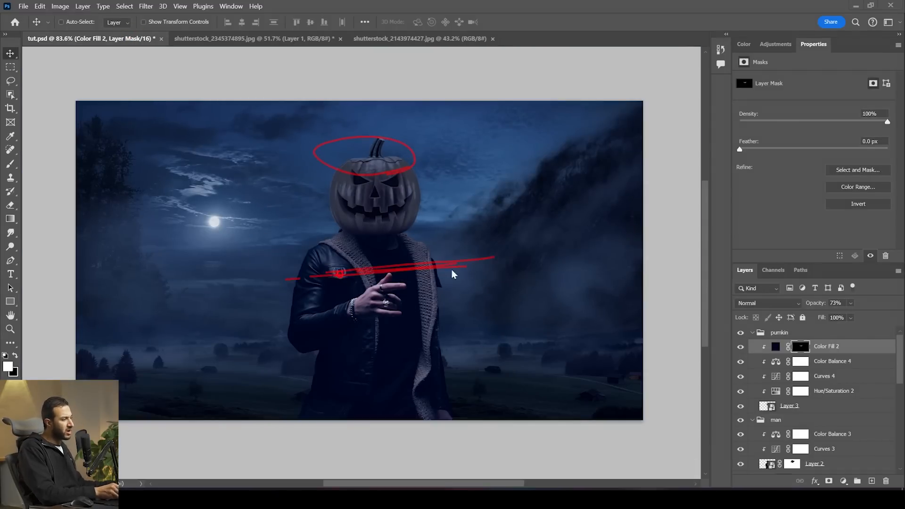
drag(349, 323, 471, 323)
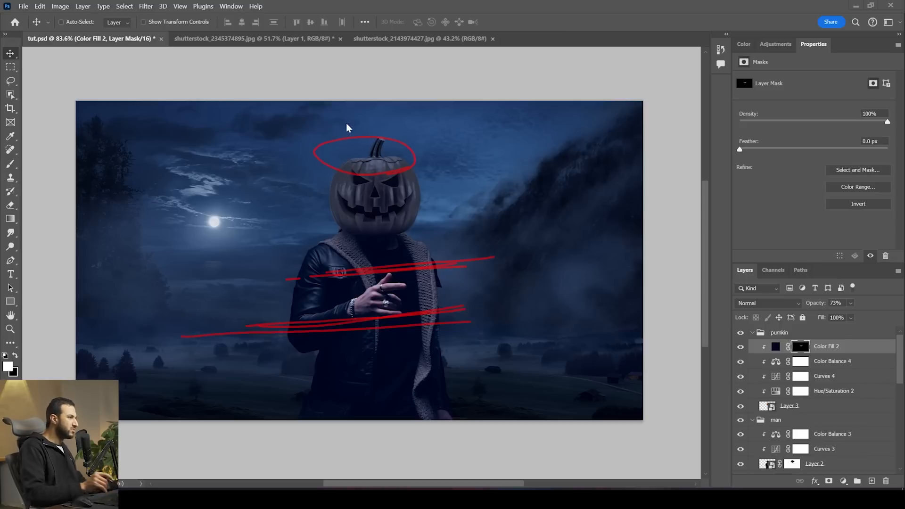
key(Escape)
click(370, 39)
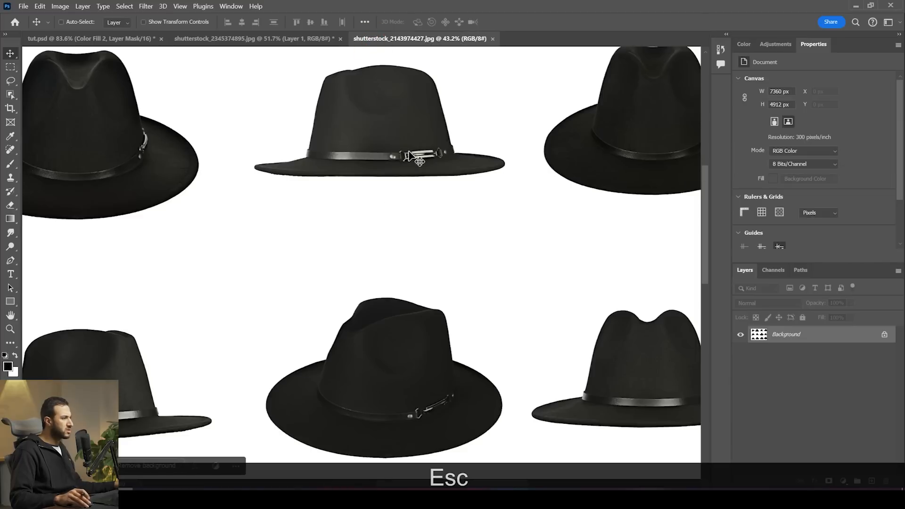
Isolate the third hat in the top row with the Object Selection tool and mask out everything else
key(space)
drag(400, 162, 402, 213)
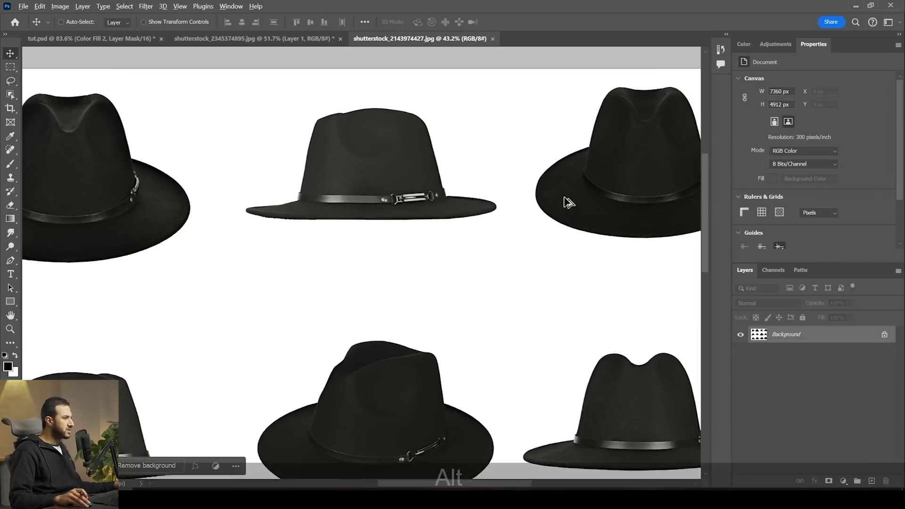
scroll(529, 185, up, 5)
key(space)
drag(408, 206, 530, 293)
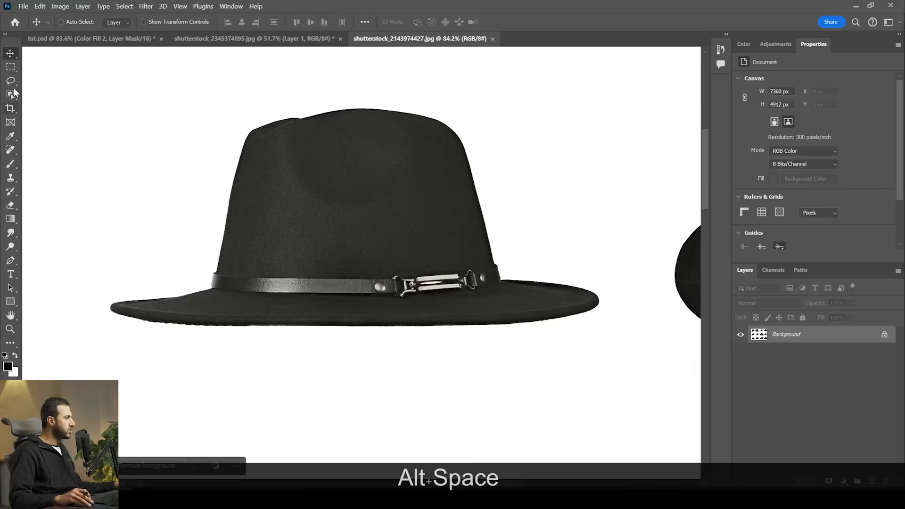
click(10, 94)
drag(644, 372, 102, 89)
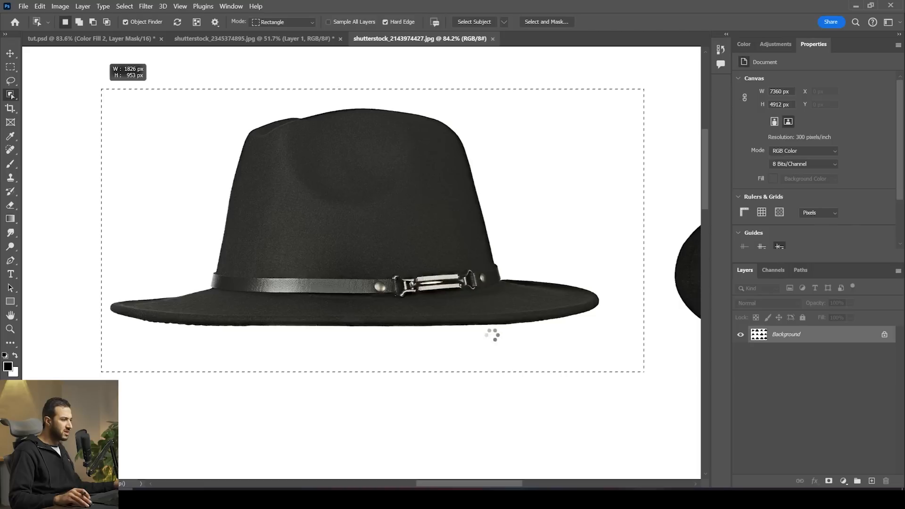
drag(101, 88, 101, 89)
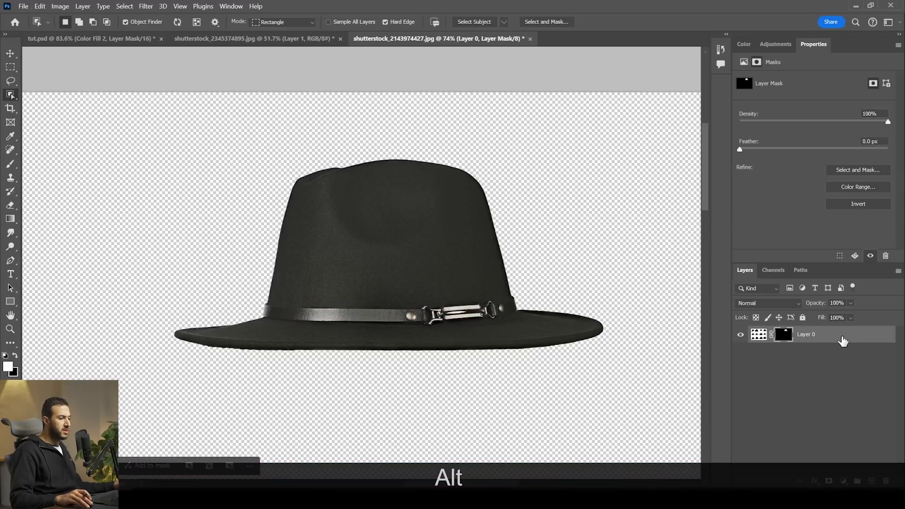
Convert the masked hat layer to a Smart Object and bring it into tut.psd at the top of the pumkin group
right_click(847, 341)
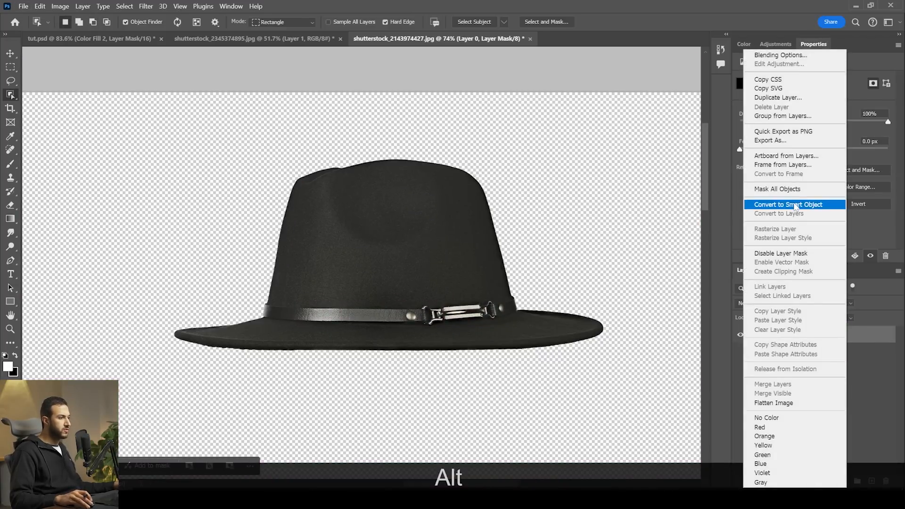
click(795, 205)
key(v)
drag(404, 342, 225, 41)
drag(122, 39, 416, 195)
click(474, 204)
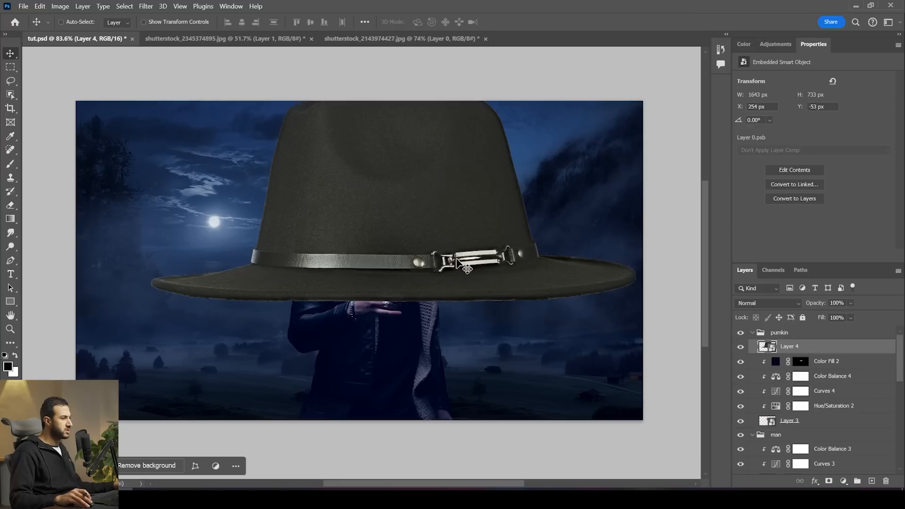
Scale the hat down to about 356 × 158 px and place it on top of the pumpkin head
drag(456, 277, 458, 258)
key(ctrl)
key(ctrl+t)
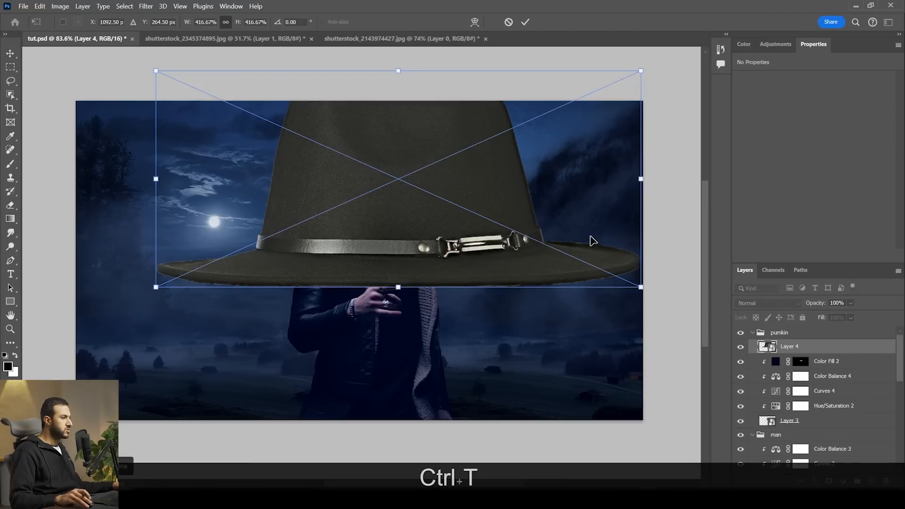
drag(641, 183, 307, 171)
drag(242, 202, 384, 163)
drag(455, 140, 419, 141)
drag(366, 158, 380, 156)
drag(437, 141, 389, 152)
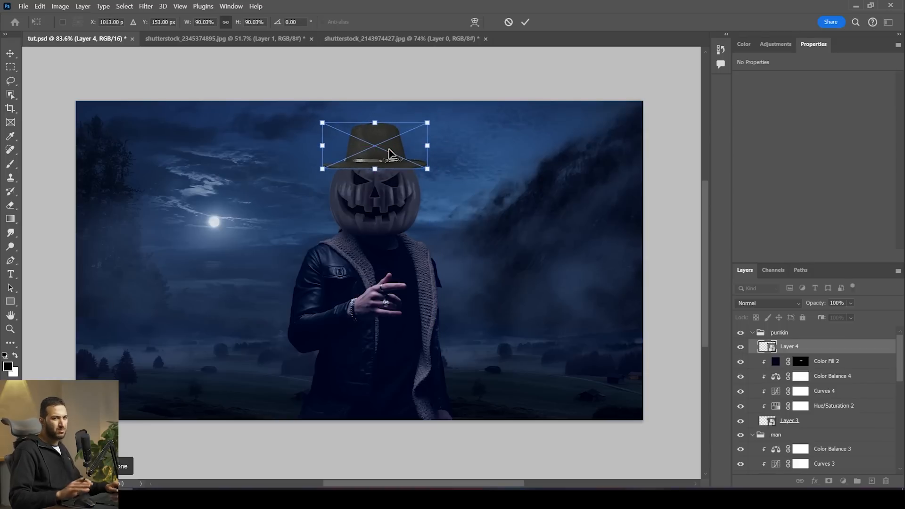
key(Return)
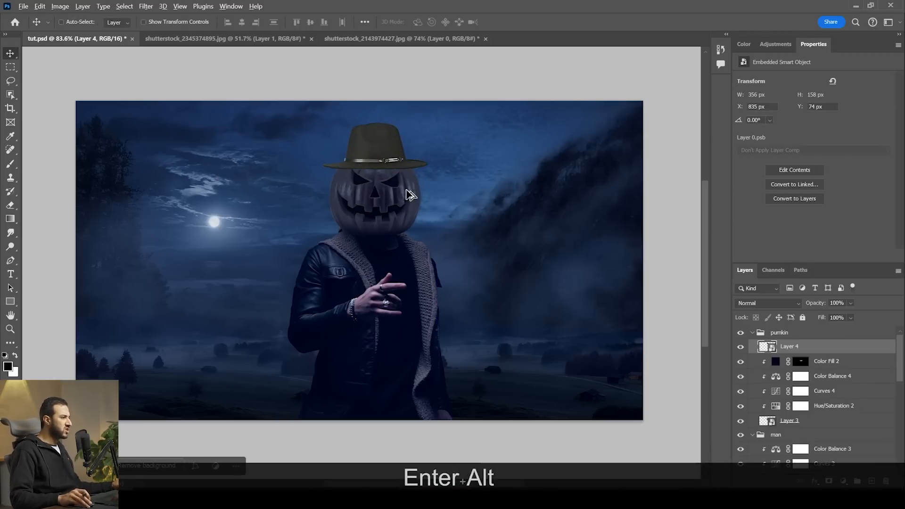
Shift the hat slightly left and up over the pumpkin, to X 825 px and Y 68 px
scroll(410, 194, up, 2)
drag(433, 207, 425, 206)
drag(434, 159, 428, 159)
key(Up)
key(Up)
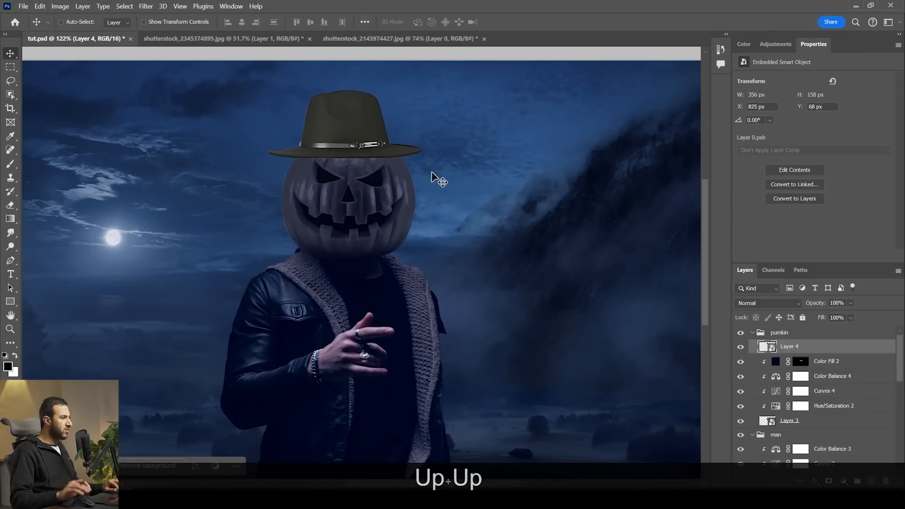
Rotate the hat to -2.12° on the pumpkin head and check it against the whole scene
key(ctrl+t)
drag(469, 128, 468, 133)
key(Return)
scroll(417, 179, down, 4)
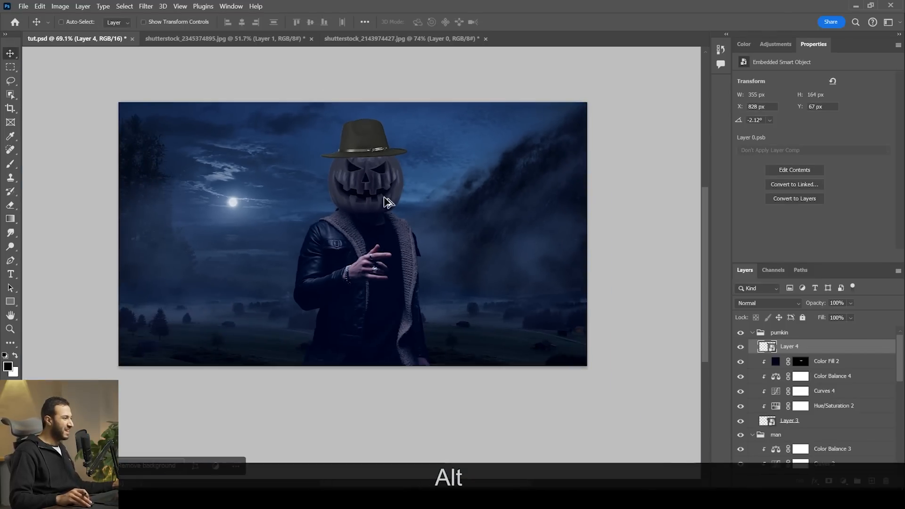
Move the hat layer out of the pumkin group to the top of the layer stack
scroll(387, 237, up, 2)
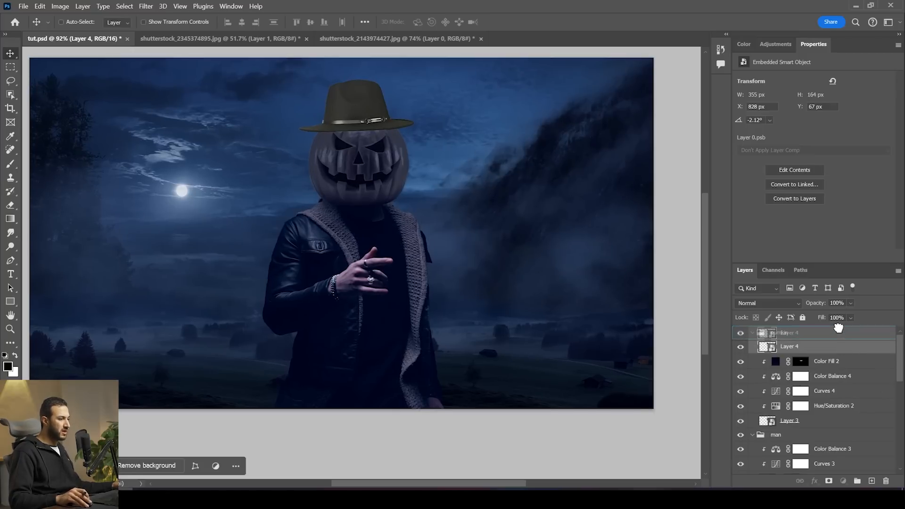
drag(834, 343, 832, 325)
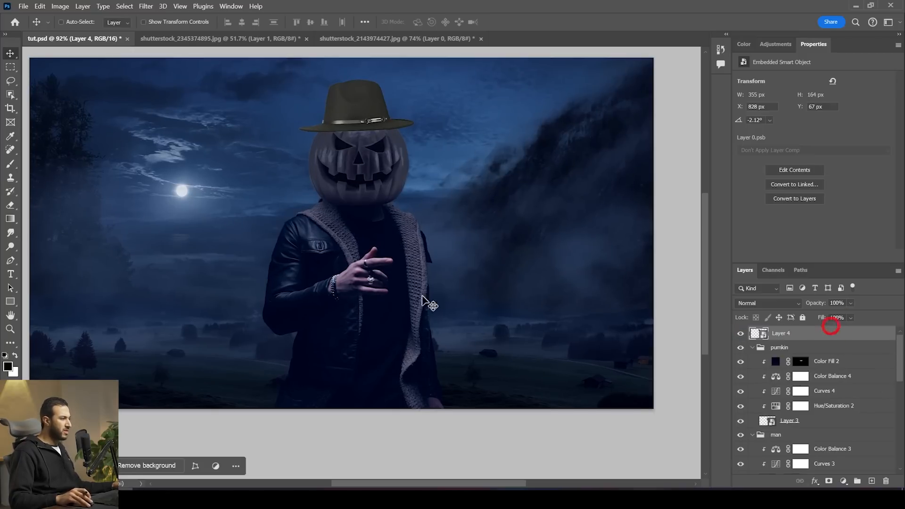
Add a Hue/Saturation adjustment clipped to the man's layer and set the Reds saturation to -27
scroll(352, 283, up, 1)
scroll(351, 283, up, 3)
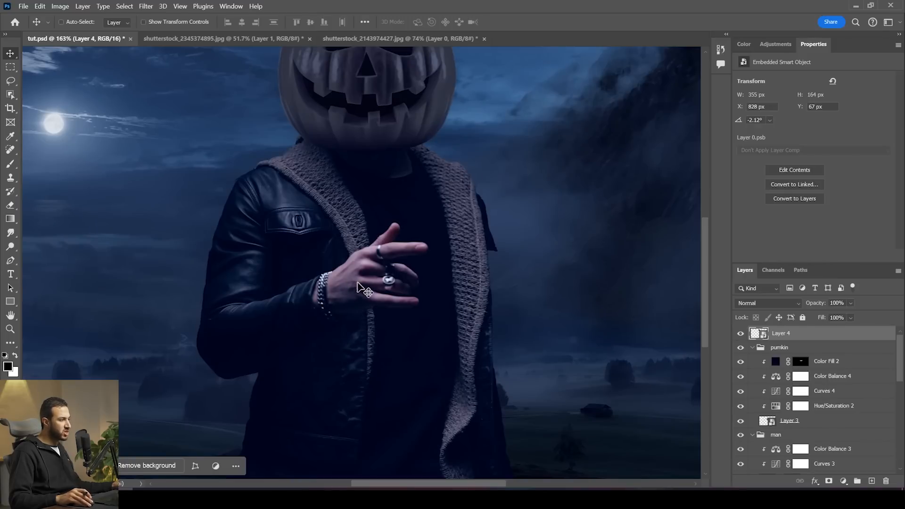
scroll(852, 425, down, 1)
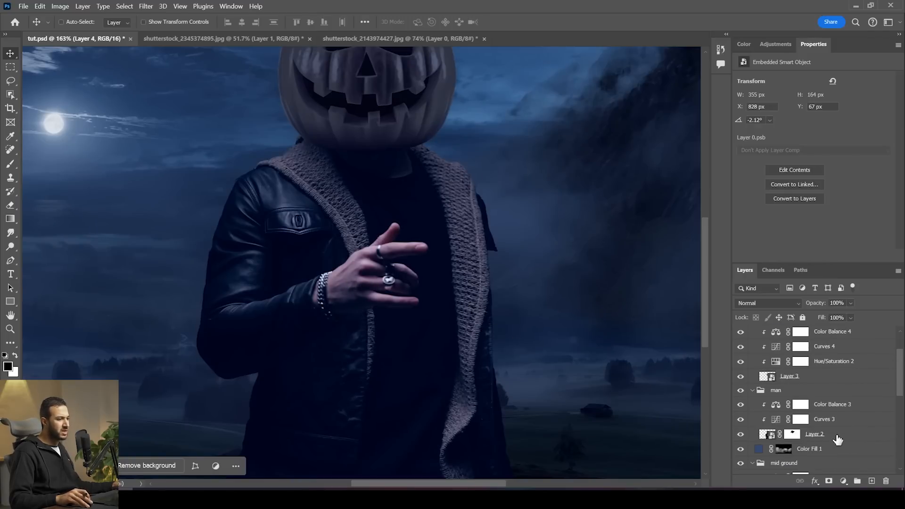
click(838, 435)
click(775, 46)
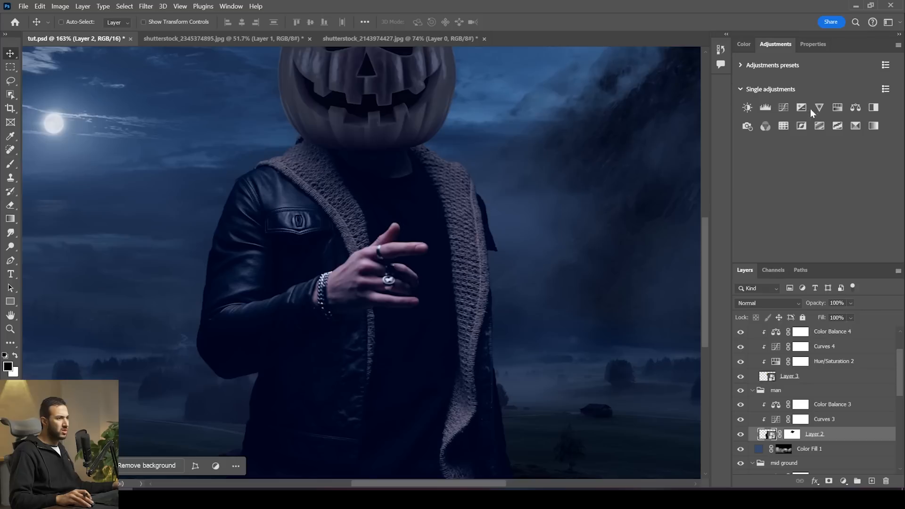
click(837, 108)
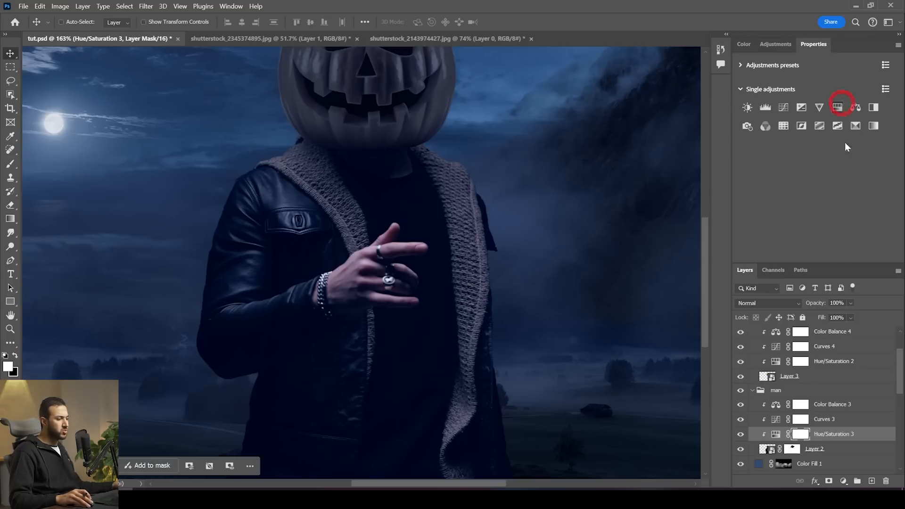
click(788, 93)
click(784, 113)
drag(781, 145, 788, 143)
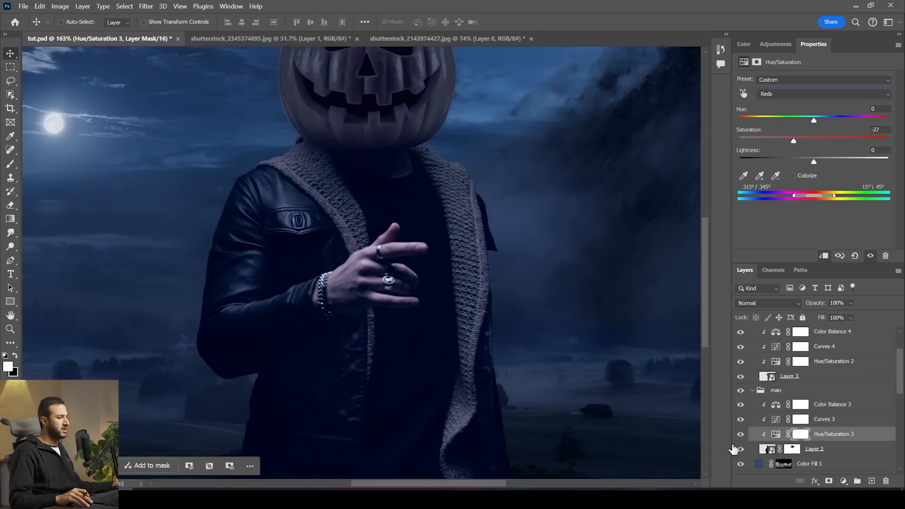
key(alt)
key(alt)
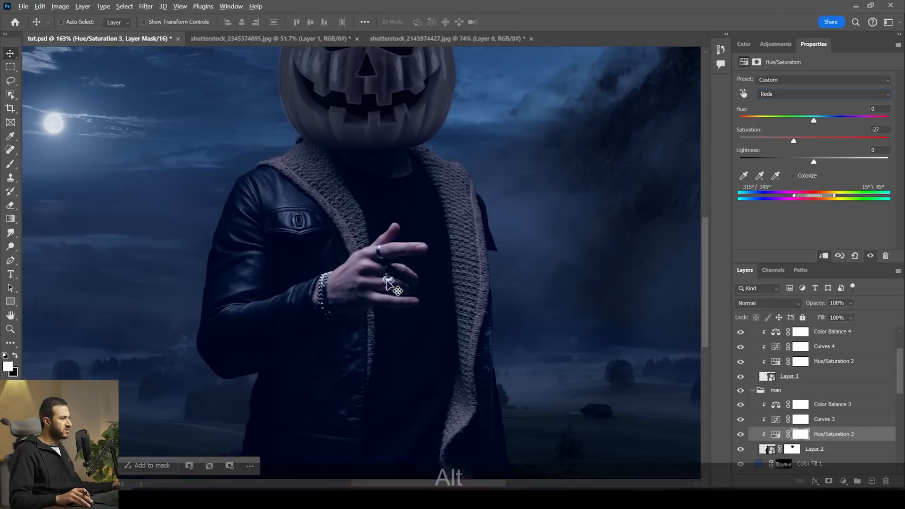
Put the hat layer in its own group and name the group hat
scroll(857, 360, up, 2)
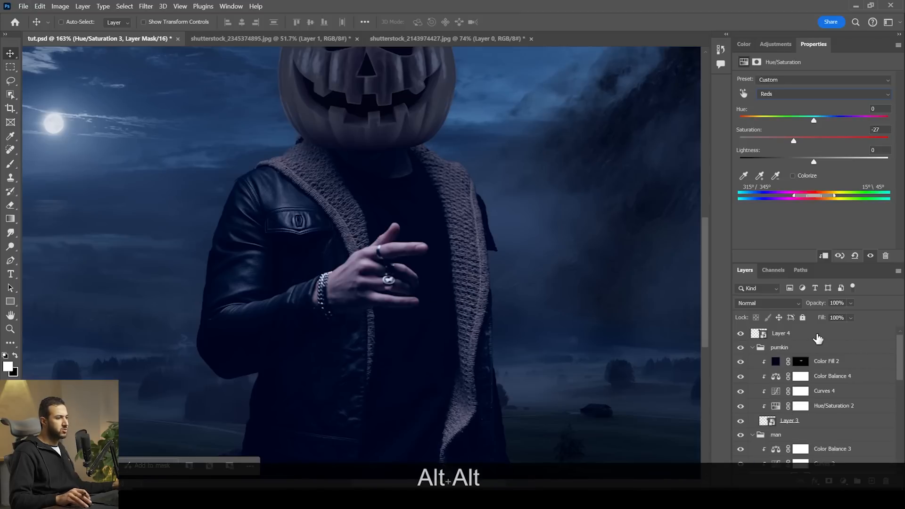
click(815, 336)
key(ctrl+g)
double_click(775, 333)
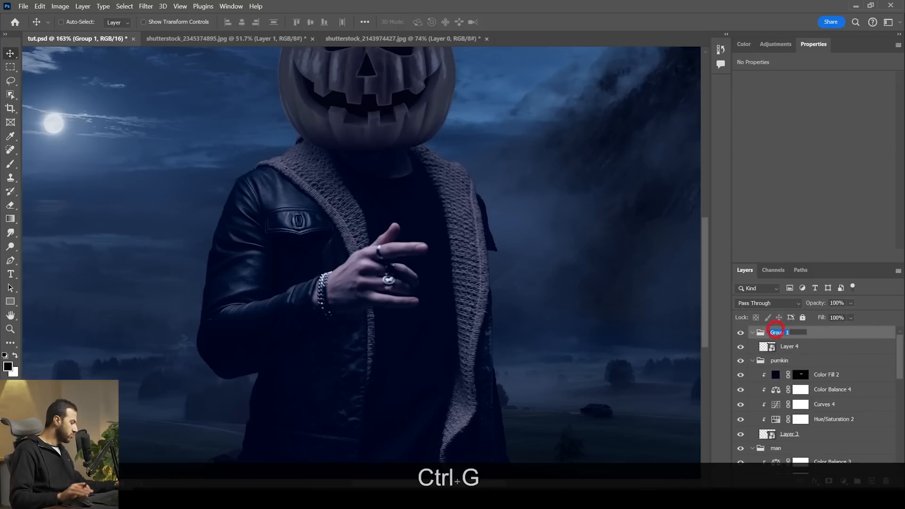
text(hat)
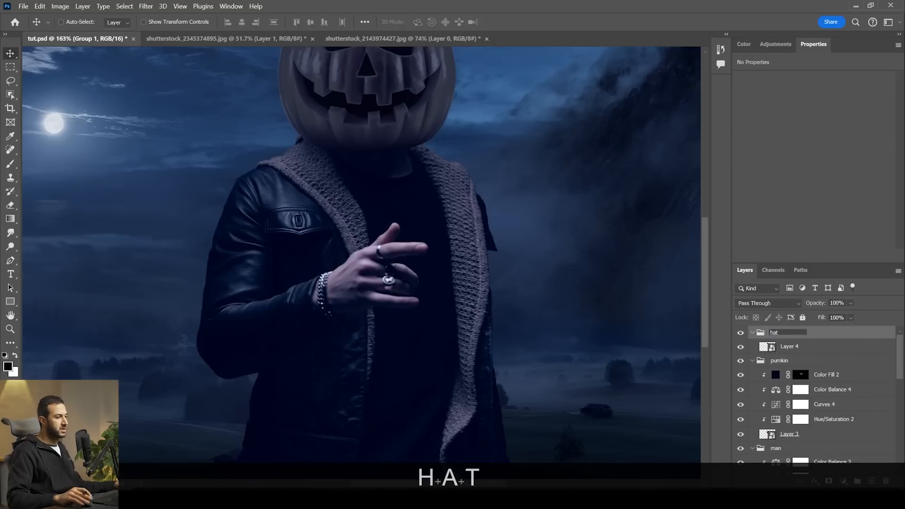
Add a Curves adjustment clipped to the hat layer and pull its midtones down to darken the hat
click(798, 348)
drag(383, 191, 366, 321)
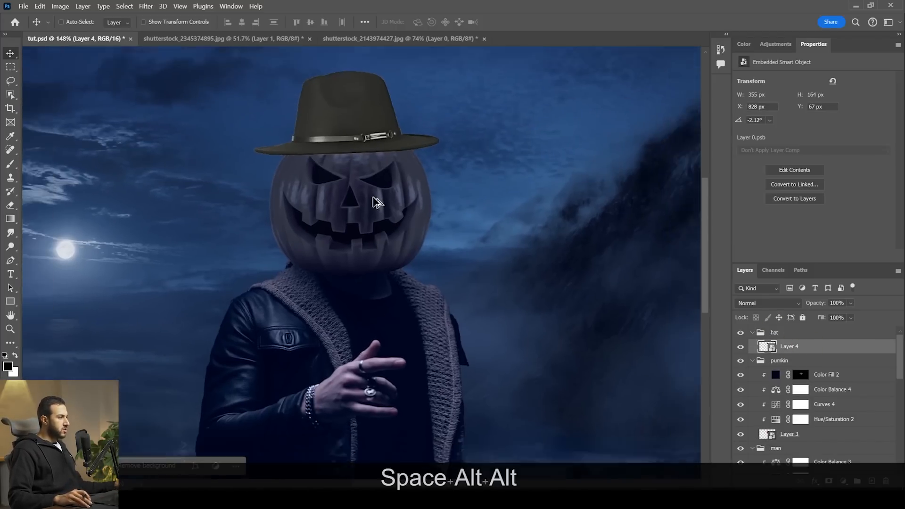
scroll(372, 201, down, 3)
click(379, 236)
scroll(368, 246, up, 3)
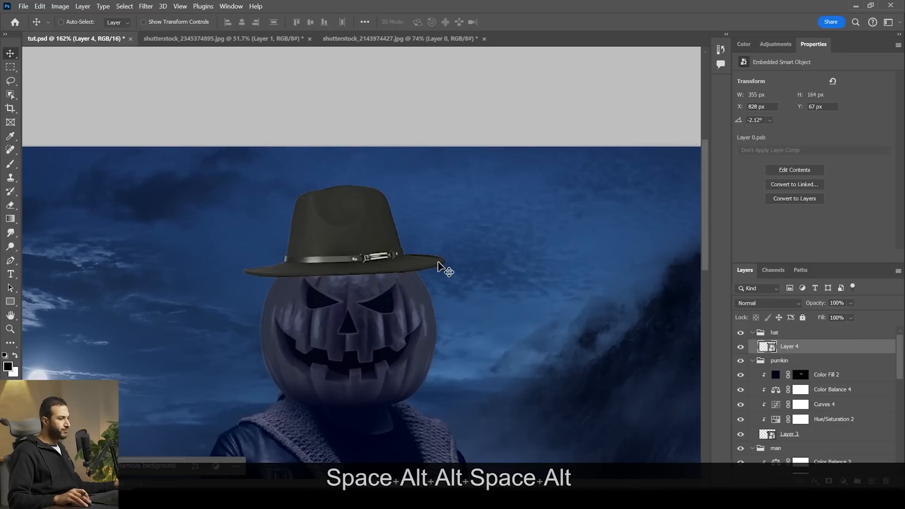
click(775, 44)
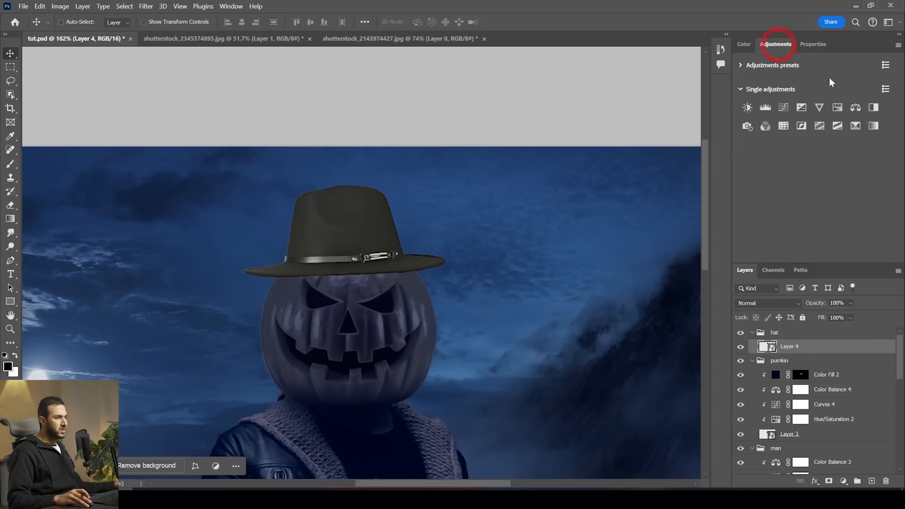
click(783, 108)
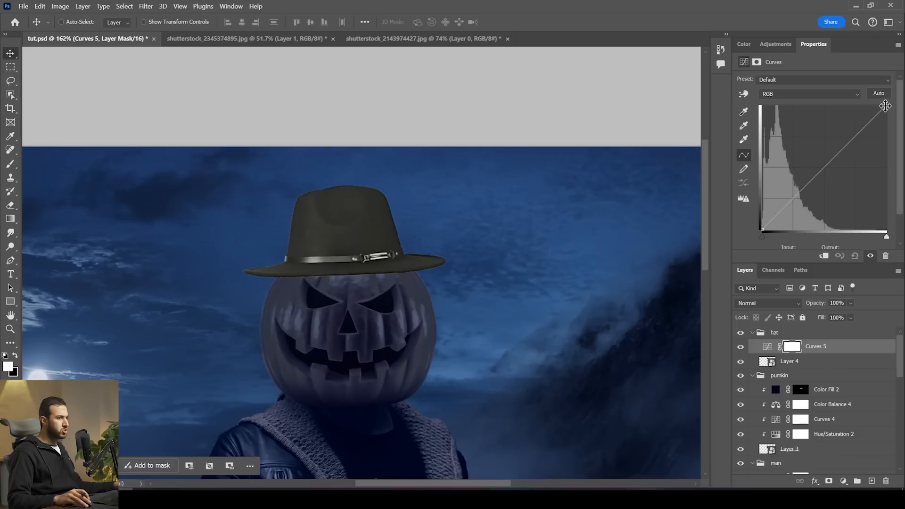
click(824, 255)
drag(830, 168, 834, 174)
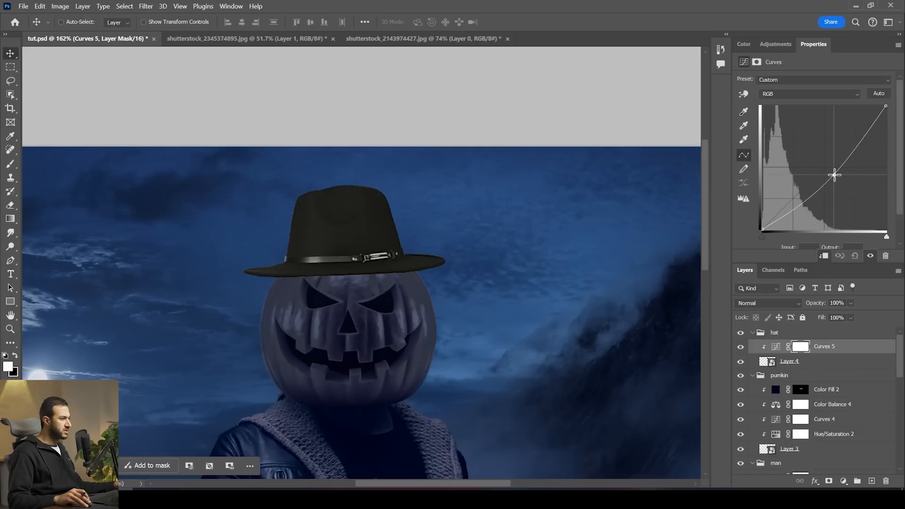
key(space)
drag(531, 309, 532, 299)
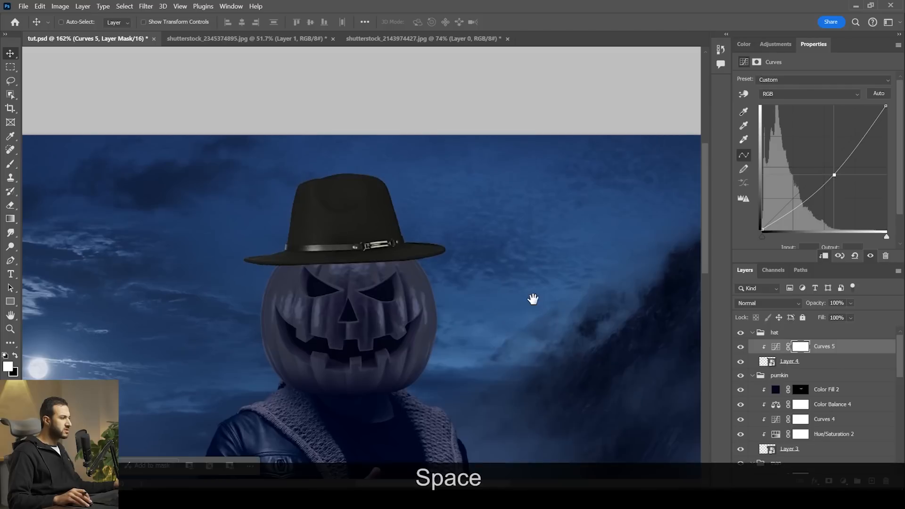
Add a Color Balance adjustment clipped to the hat, with midtones at Cyan-Red -21, Magenta-Green -5 and Yellow-Blue +27
click(782, 45)
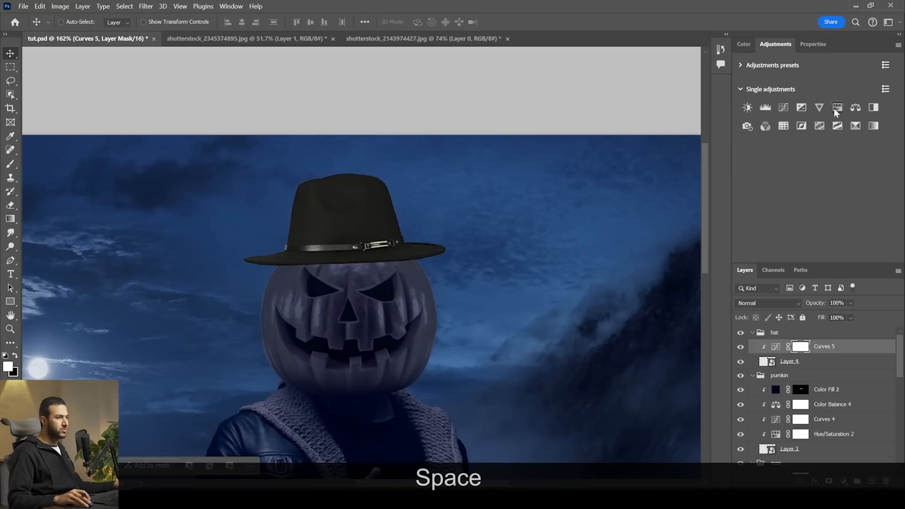
click(856, 108)
click(824, 256)
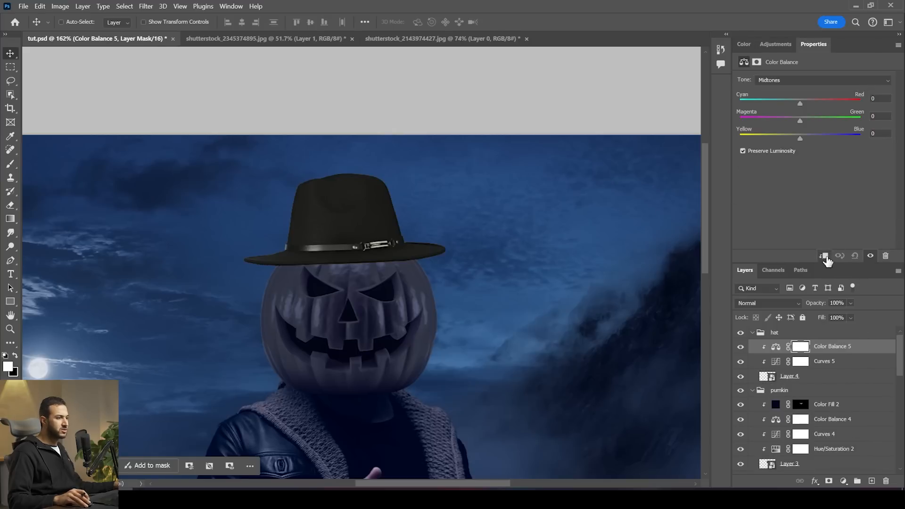
drag(799, 103, 787, 103)
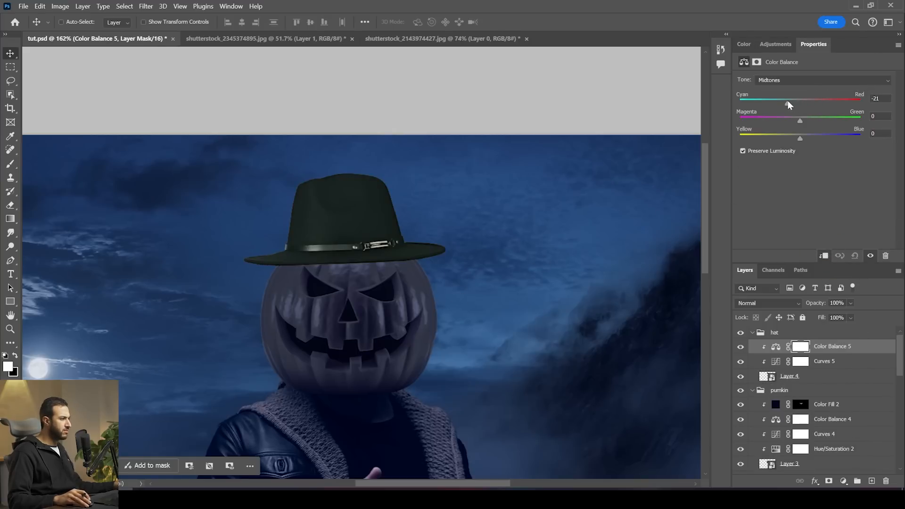
drag(802, 120, 798, 118)
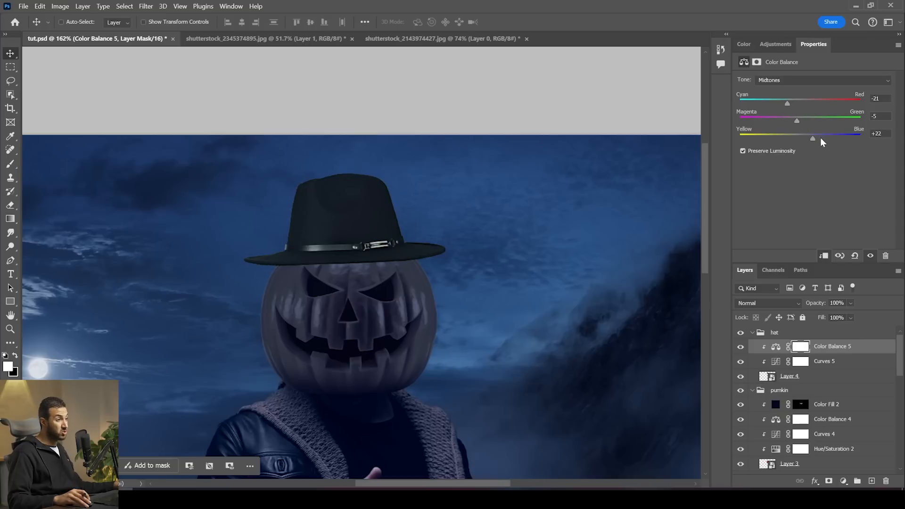
Set the hat's Color Balance shadows to Cyan-Red -12, Magenta-Green -1 and Yellow-Blue +2
click(788, 81)
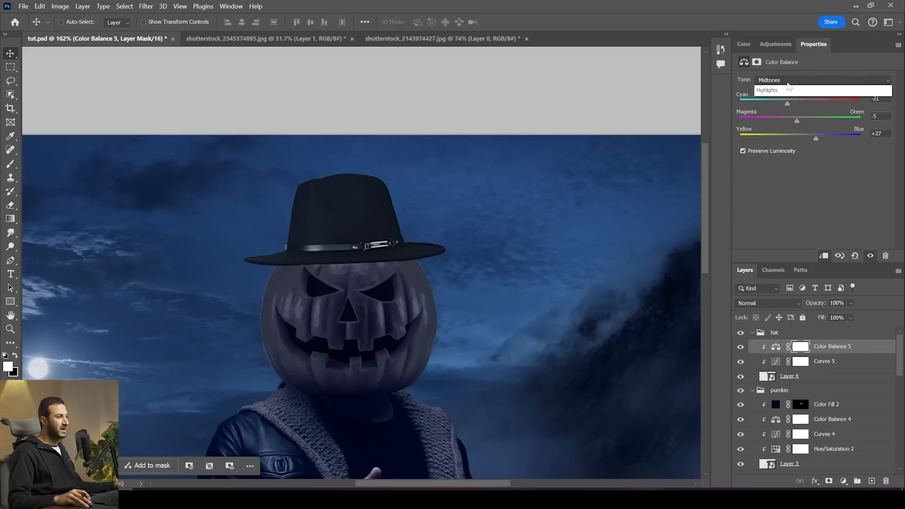
click(788, 91)
drag(795, 104, 804, 135)
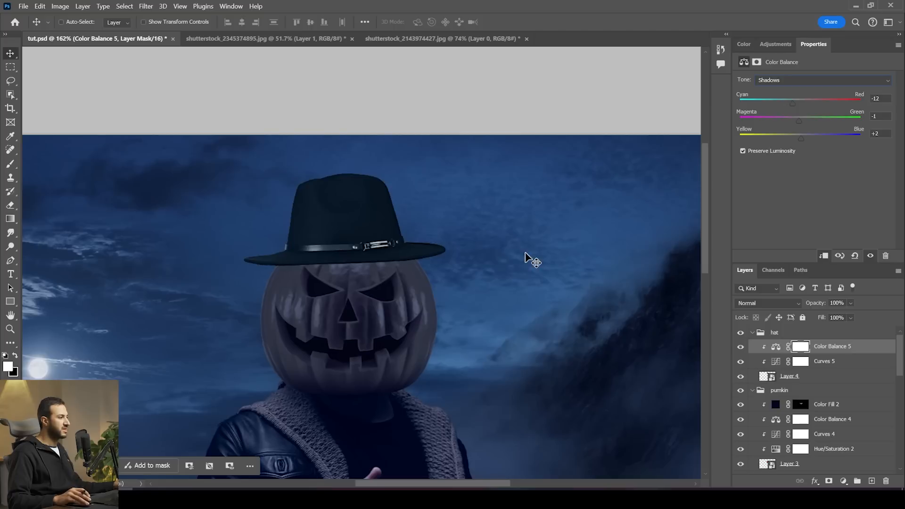
Set the hat's Color Balance highlights to Cyan-Red +2, Magenta-Green +2 and Yellow-Blue +4
click(790, 83)
click(795, 111)
drag(800, 140, 800, 103)
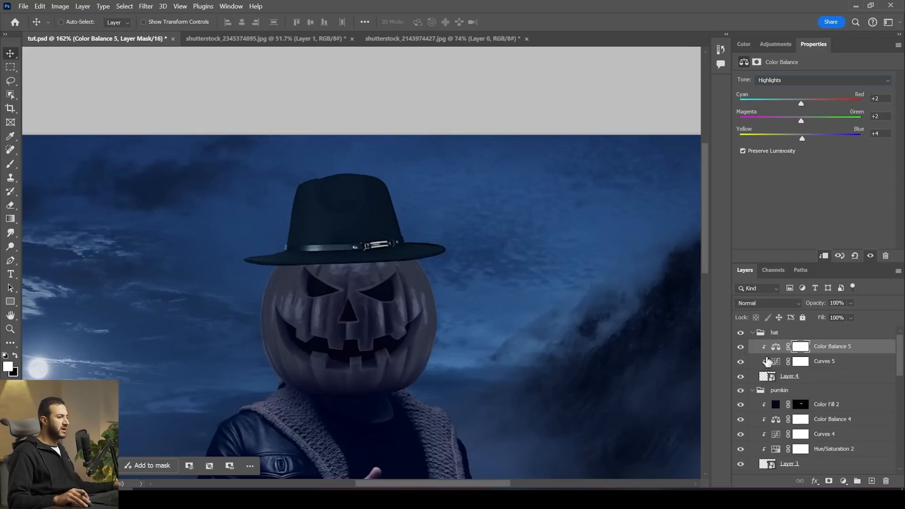
Change the hat's Color Balance highlights to Magenta-Green -19 and Yellow-Blue +25
scroll(456, 311, down, 5)
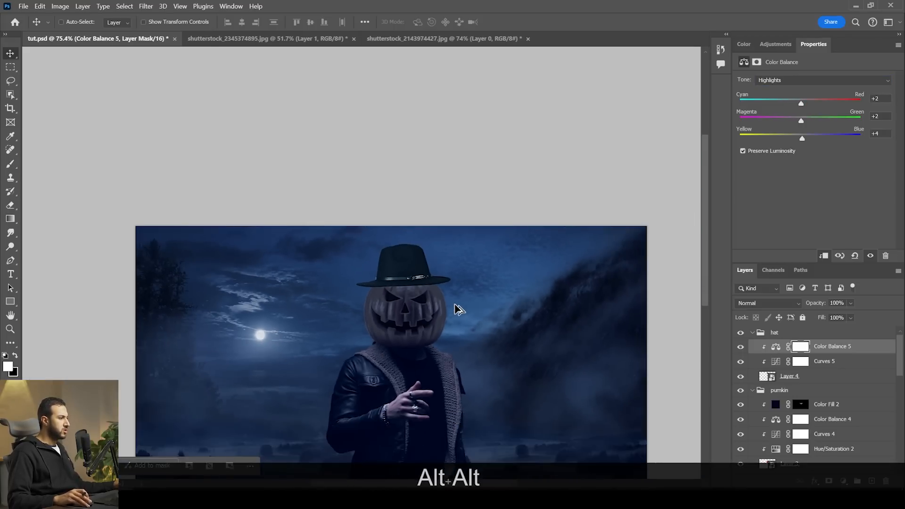
scroll(443, 313, up, 5)
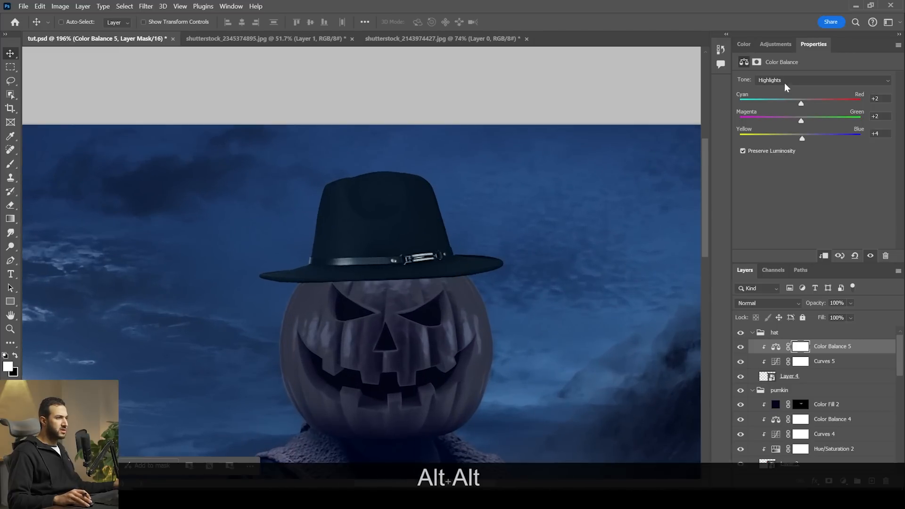
drag(802, 120, 792, 122)
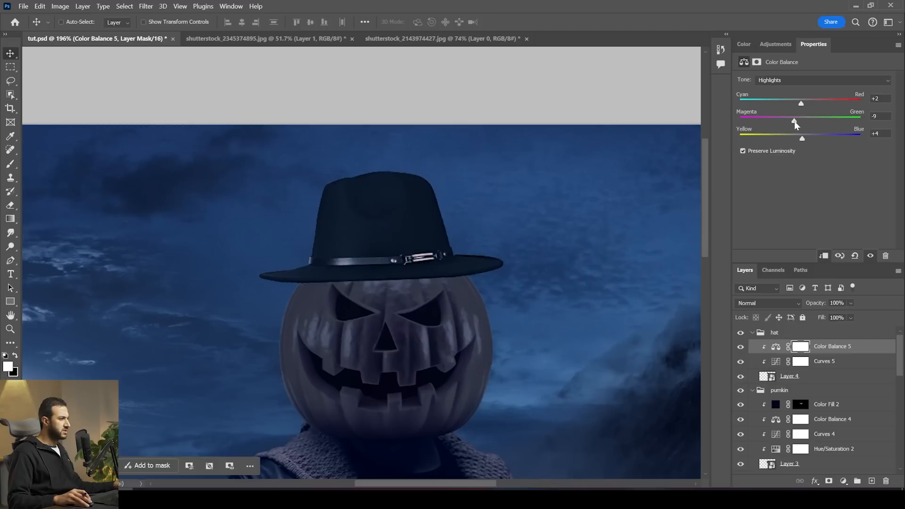
drag(800, 135, 803, 136)
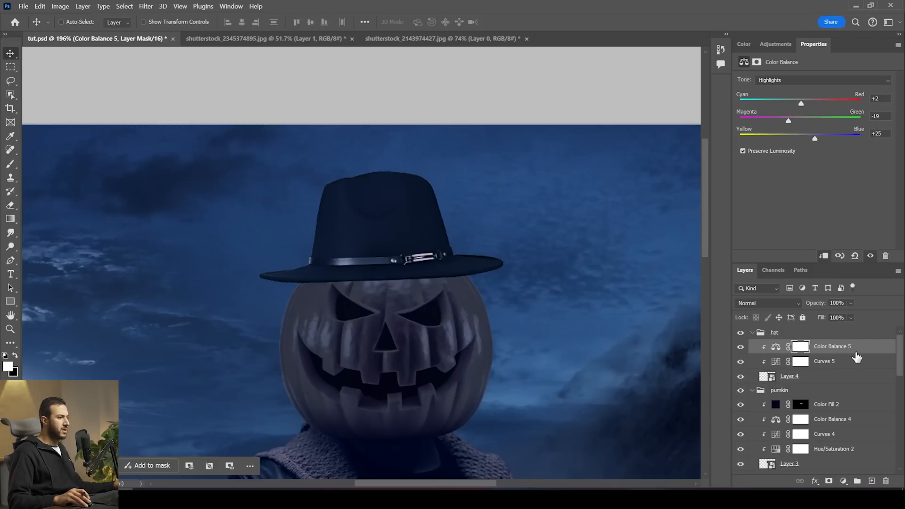
Compare the image with and without the hat's Color Balance and the pumpkin's Color Fill 2 shadow, examining the area under the brim
click(741, 347)
click(740, 347)
key(alt)
scroll(385, 215, down, 1)
drag(418, 289, 430, 268)
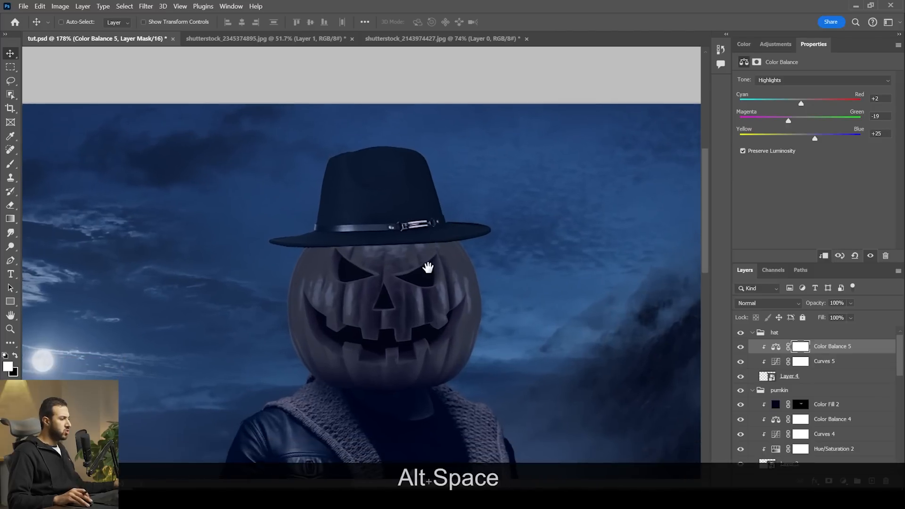
key(alt)
scroll(399, 264, up, 1)
scroll(391, 259, up, 1)
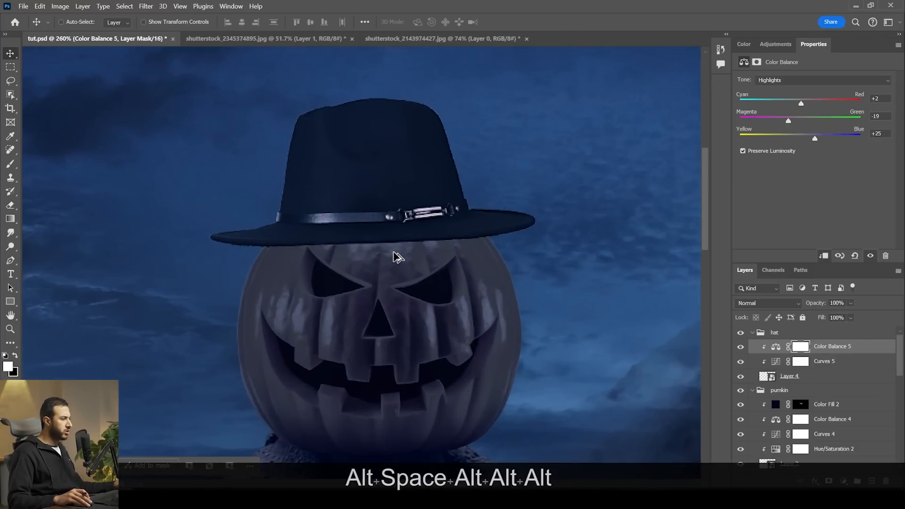
drag(414, 259, 423, 249)
click(740, 404)
click(740, 404)
drag(611, 371, 624, 323)
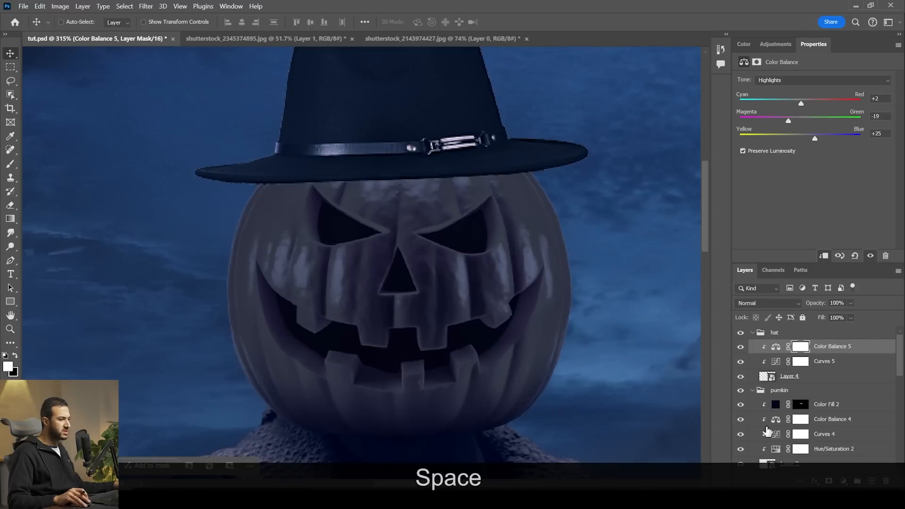
Paint a thin white line along the brim's lower edge on the Color Fill 2 mask with a 10 px brush at 56% flow
click(801, 404)
key(b)
key(bracketleft)
key(bracketleft)
key(bracketleft)
key(bracketleft)
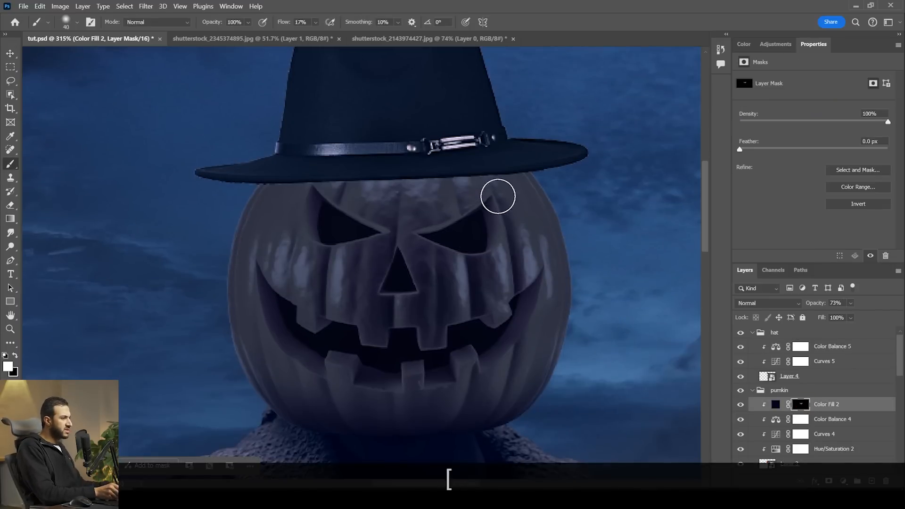
key(bracketleft)
key(bracketleft)
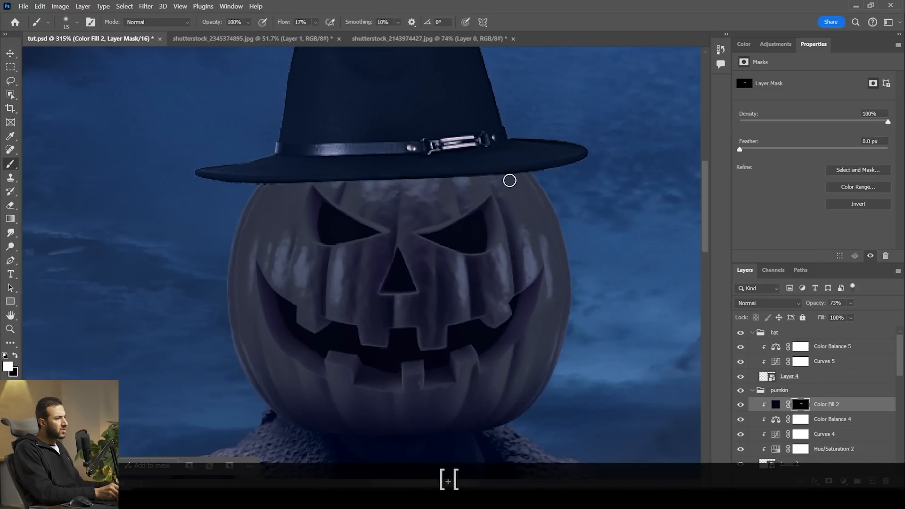
key(z)
mouse_move(515, 188)
mouse_down()
mouse_move(529, 203)
mouse_move(525, 250)
mouse_up()
key(space)
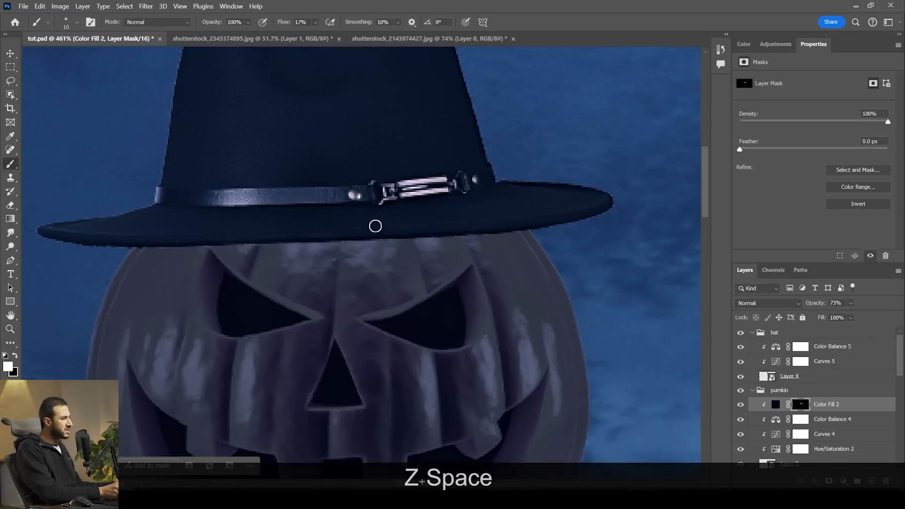
right_click(454, 260)
click(525, 223)
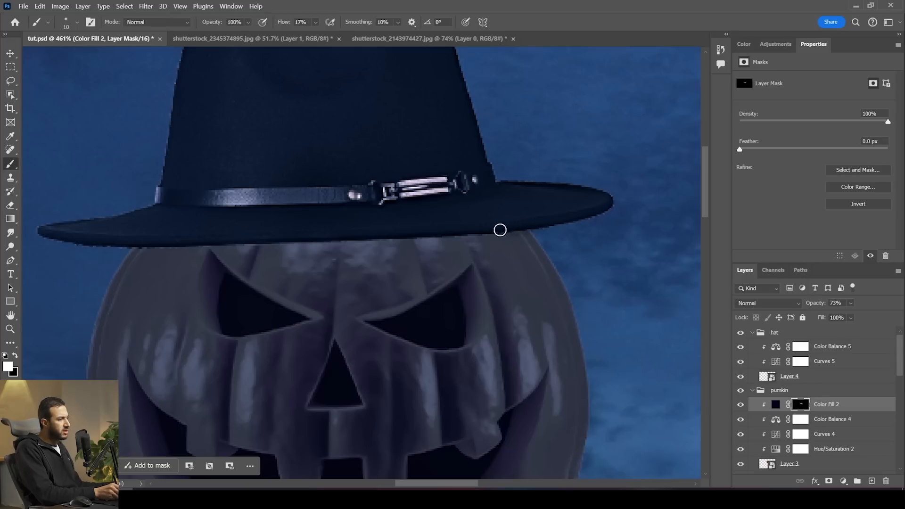
click(315, 22)
click(496, 229)
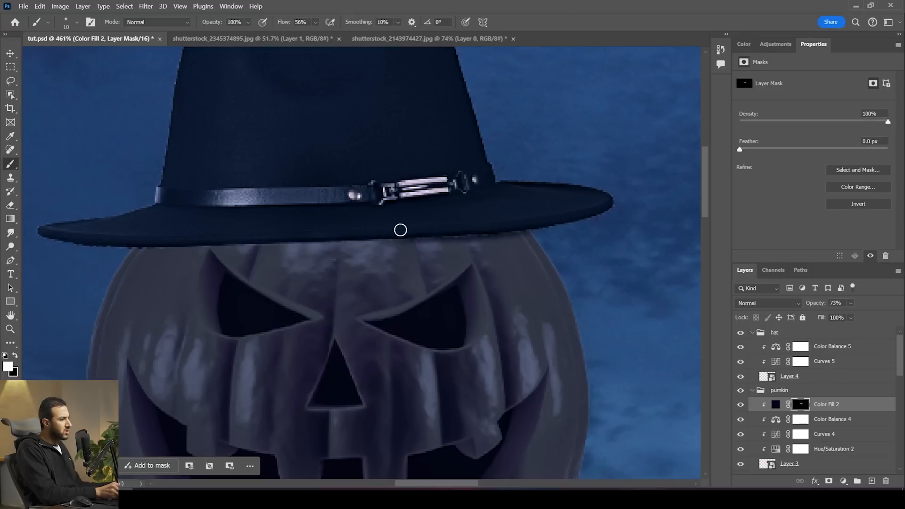
drag(394, 236, 152, 252)
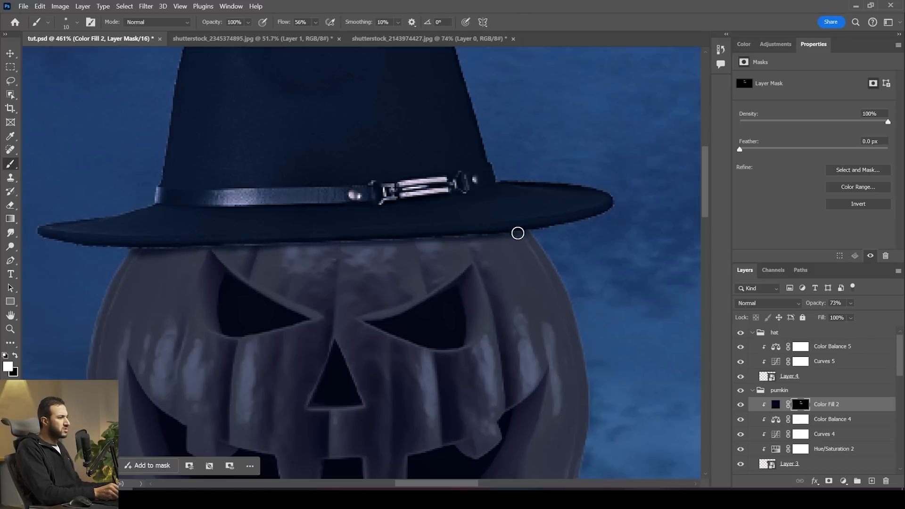
Paint a broader, soft shadow across the pumpkin's top below the brim on the Color Fill 2 mask with an 80 px white brush
key(z)
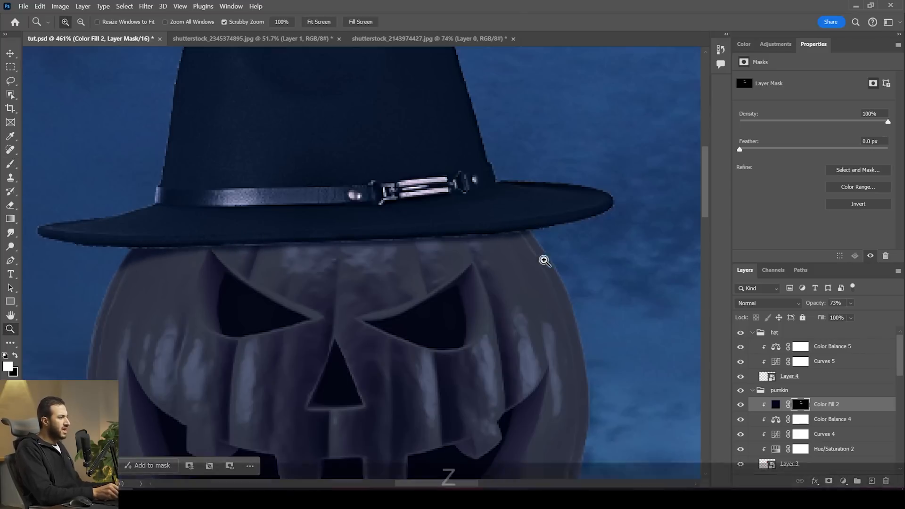
drag(547, 259, 525, 256)
key(x)
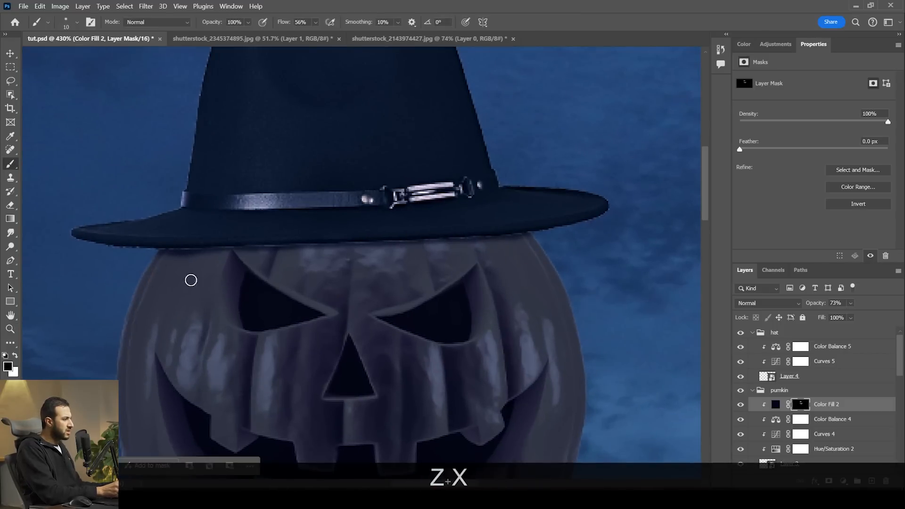
key(bracketright)
key(bracketright)
key(bracketright)
key(bracketright)
key(bracketright)
key(bracketright)
key(bracketright)
key(bracketright)
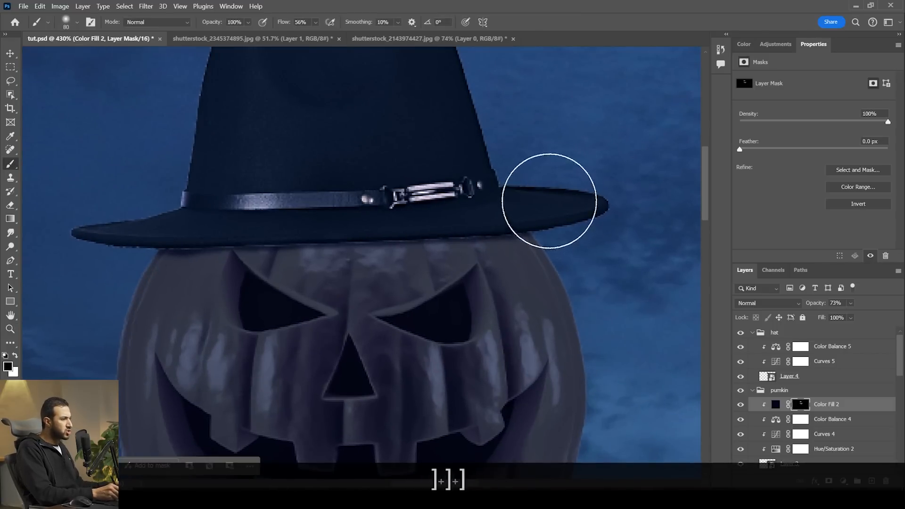
key(bracketright)
key(ctrl+z)
key(x)
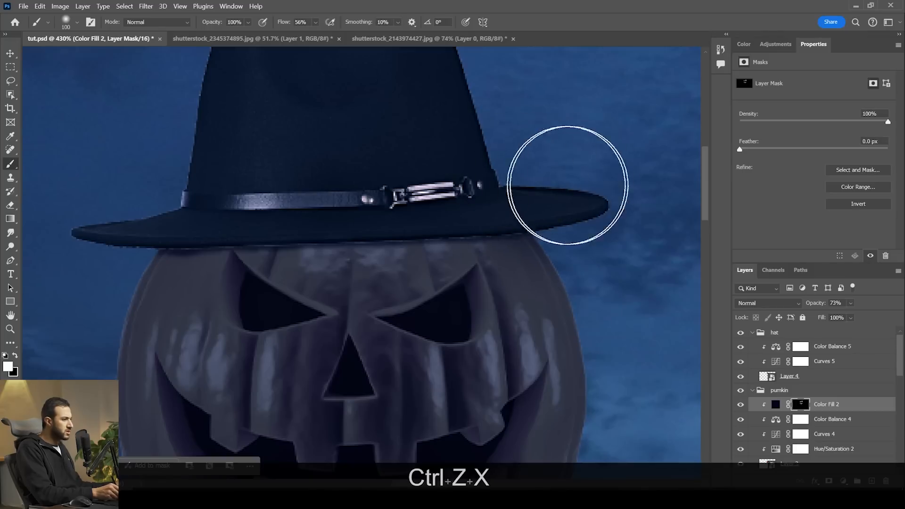
key(bracketleft)
key(bracketleft)
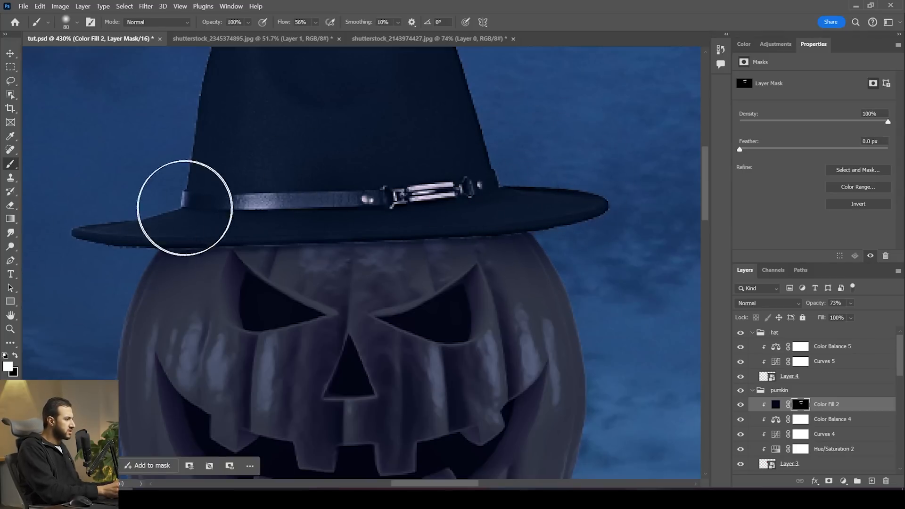
Compare the pumpkin with and without the Color Fill 2 shadow under the hat
key(z)
mouse_move(390, 219)
mouse_down()
mouse_move(335, 206)
mouse_move(358, 218)
mouse_up()
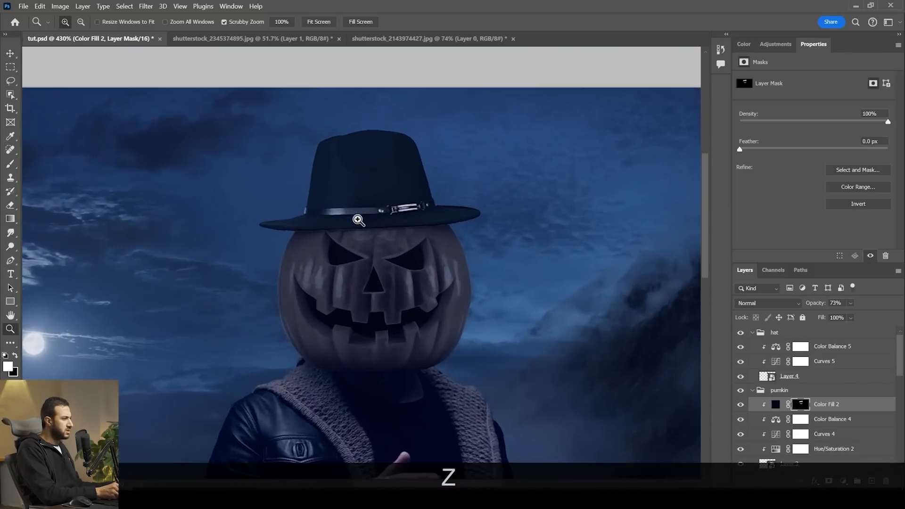
key(z)
mouse_move(520, 215)
mouse_down()
mouse_move(501, 228)
mouse_move(510, 228)
mouse_up()
key(space)
drag(491, 273, 471, 260)
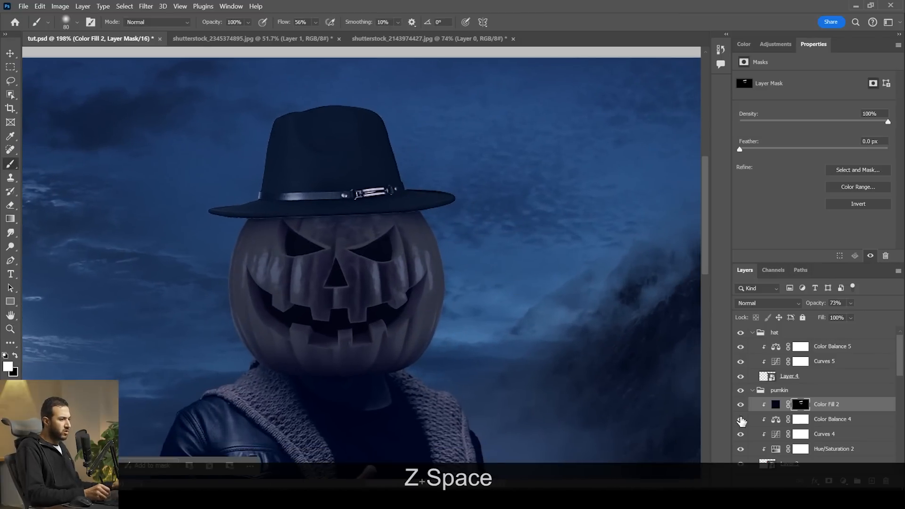
click(741, 404)
click(740, 405)
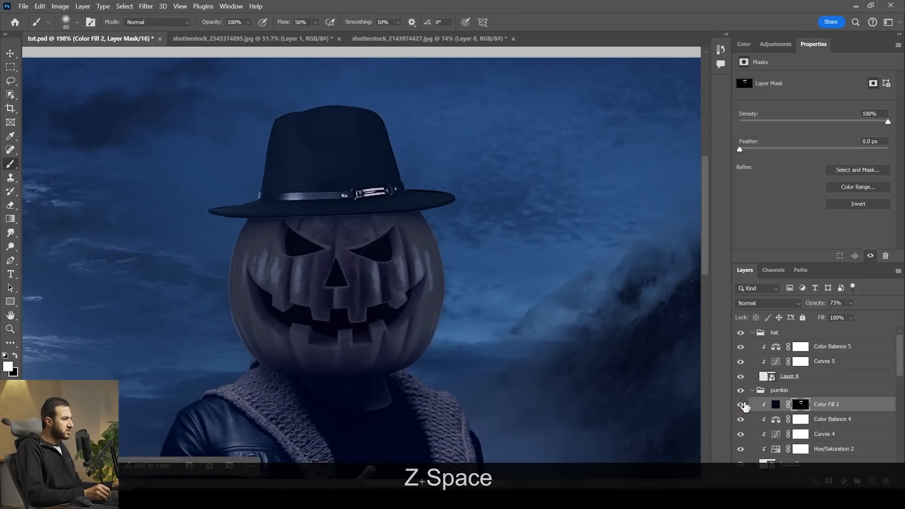
Load the outline of the hat's Layer 4 as a selection
key(z)
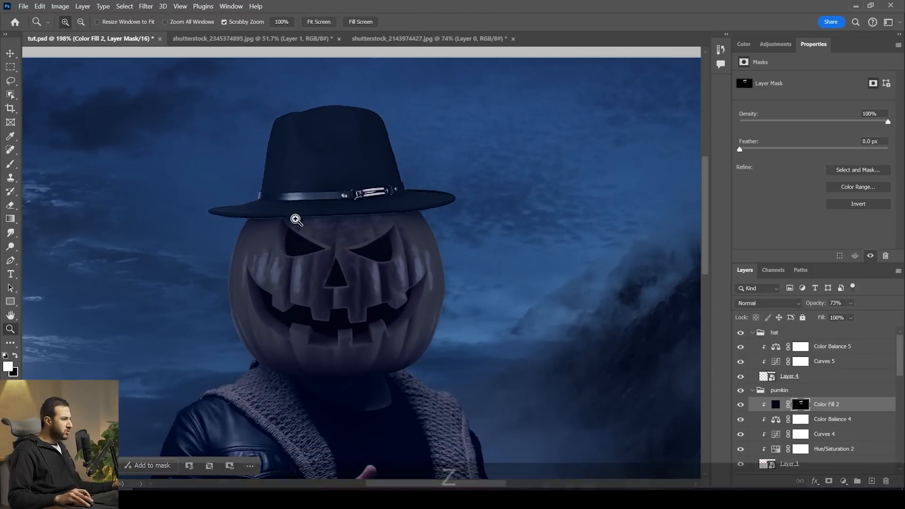
drag(297, 214, 322, 220)
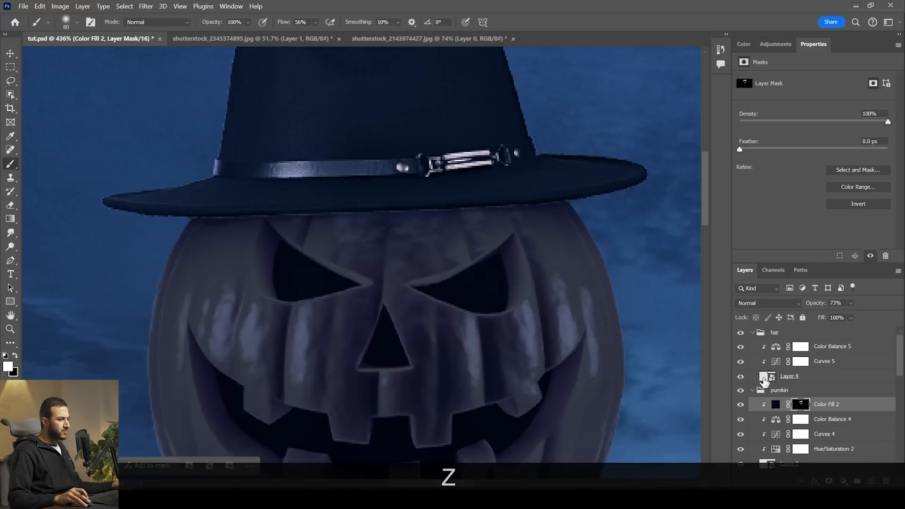
key(z)
drag(313, 214, 317, 214)
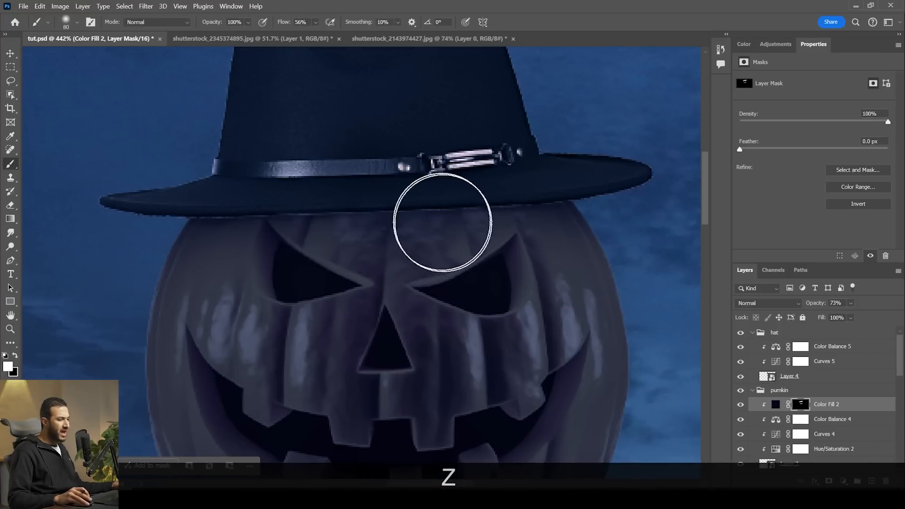
click(766, 379)
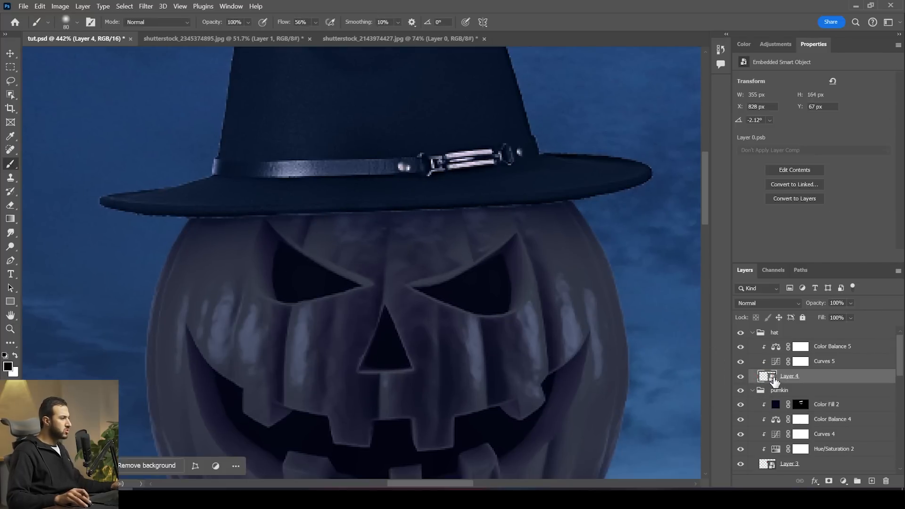
ctrl+click(766, 376)
drag(430, 167, 421, 343)
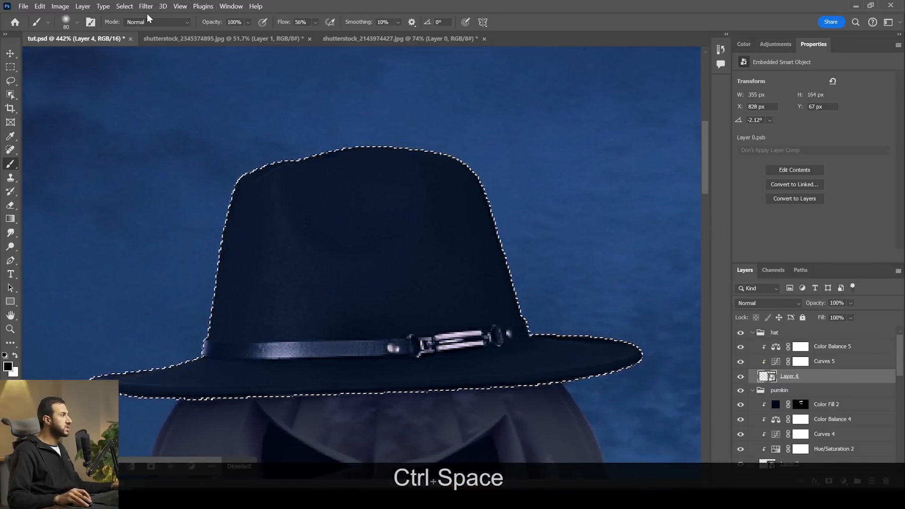
Try contracting the hat selection by 2 pixels and undo it
click(125, 7)
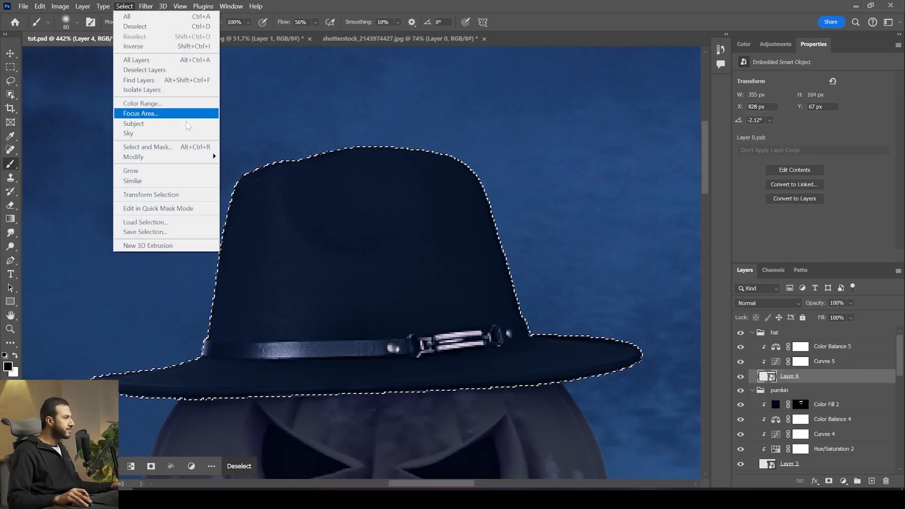
mouse_move(213, 157)
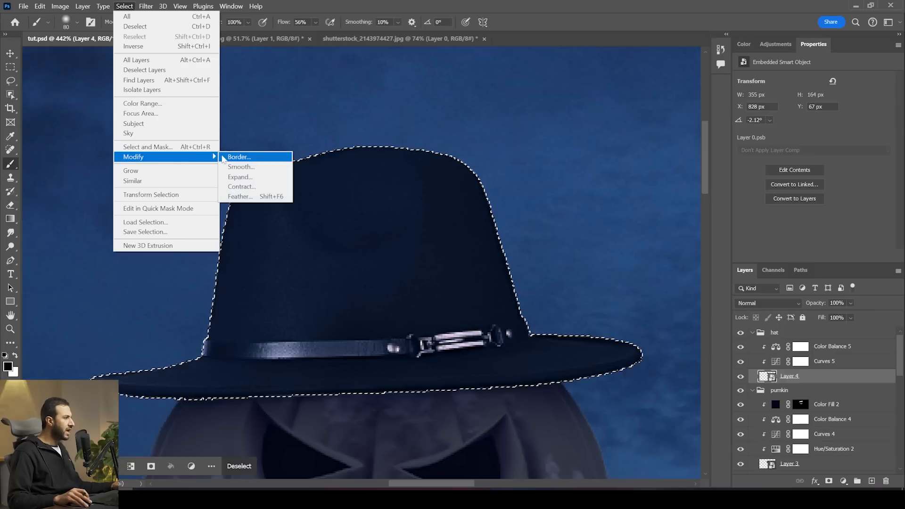
click(241, 187)
text(2)
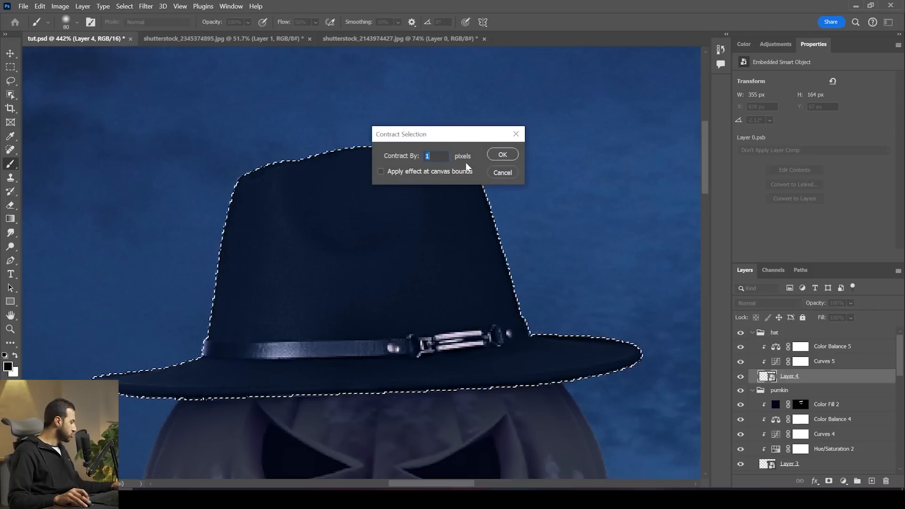
click(501, 155)
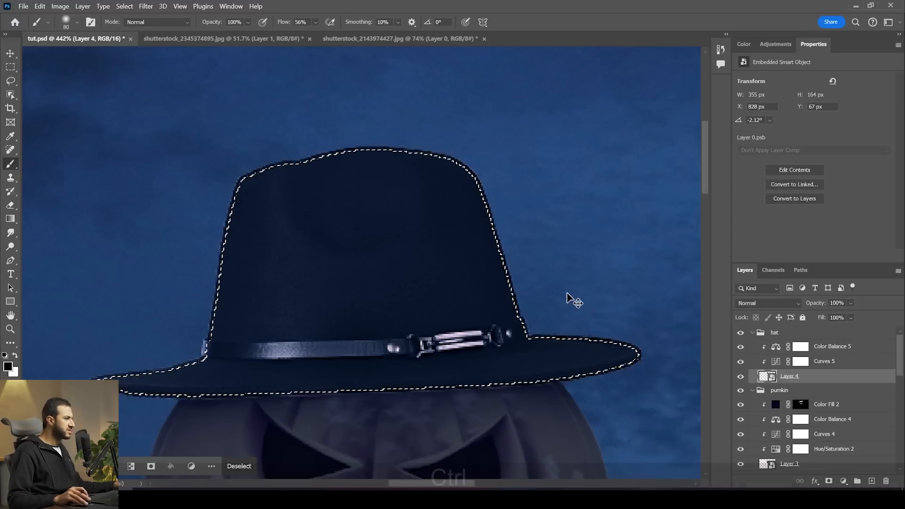
key(ctrl+z)
Contract the hat selection by 1 pixel
click(125, 6)
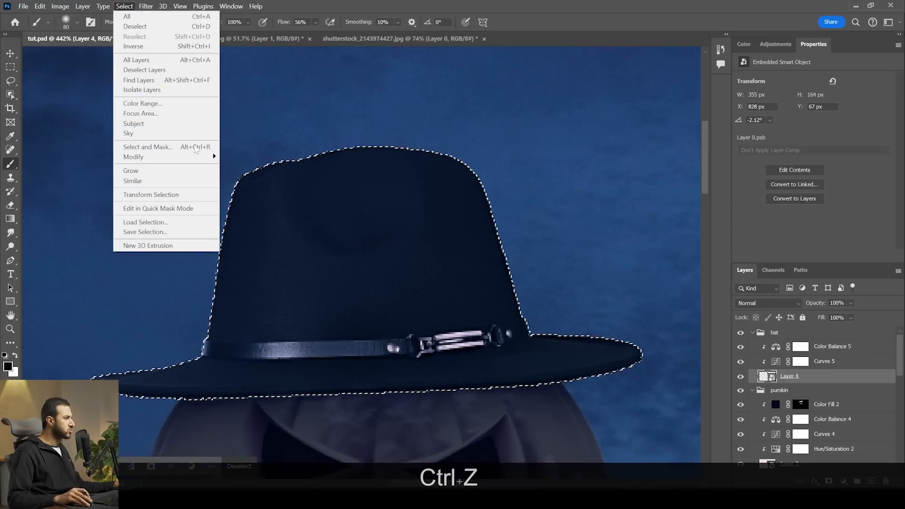
mouse_move(208, 156)
click(263, 186)
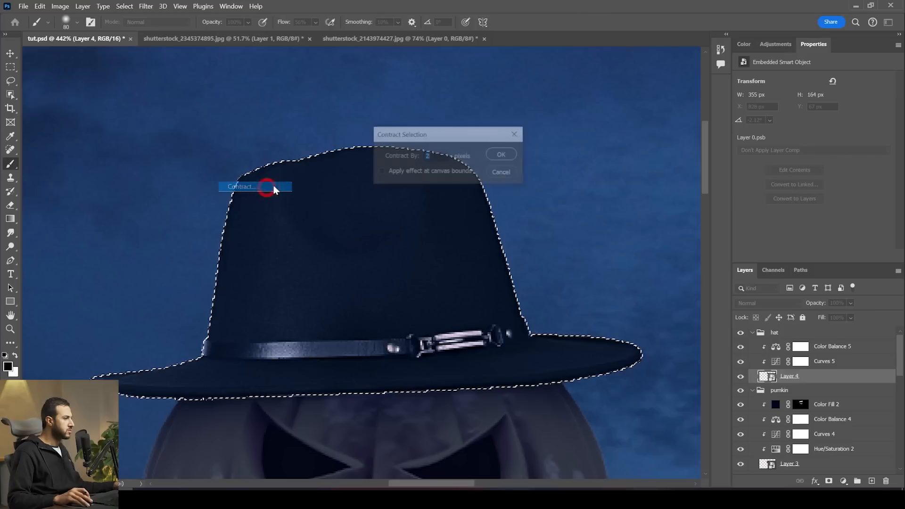
text(1)
click(511, 154)
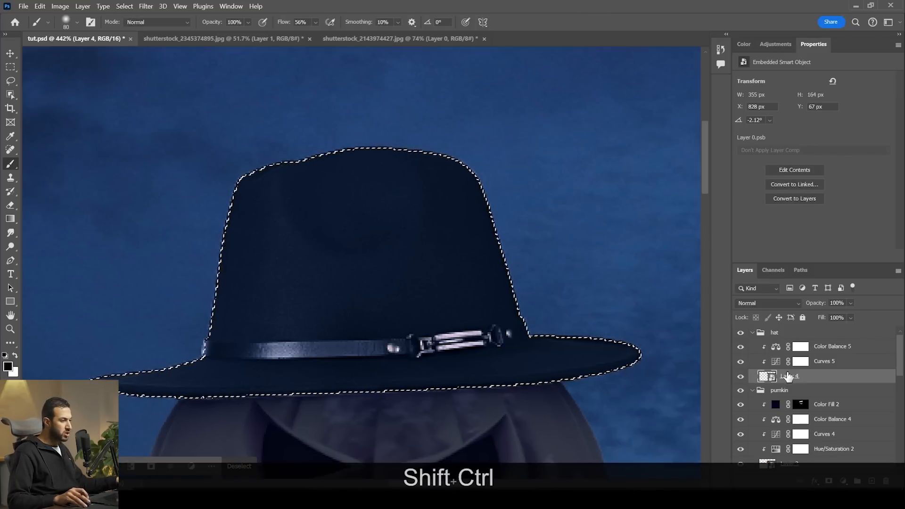
Invert the selection, add it as a layer mask on the hat's Layer 4, and invert the mask to trim the hat's outer edge
key(ctrl+shift+i)
scroll(586, 283, down, 5)
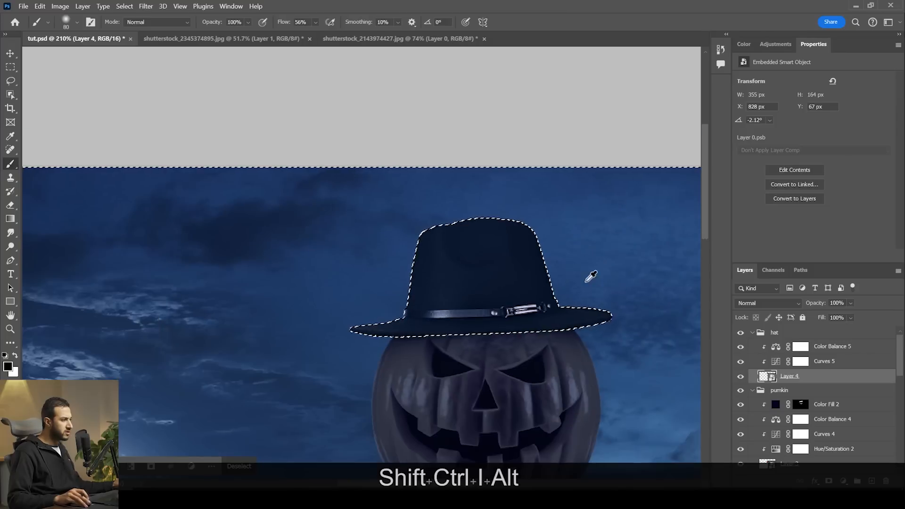
click(828, 481)
scroll(613, 311, up, 5)
key(ctrl)
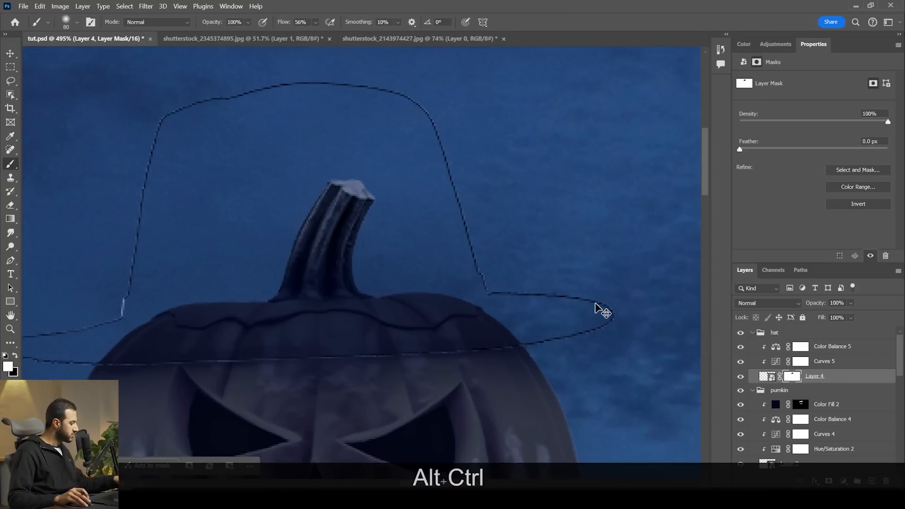
key(ctrl+i)
scroll(425, 172, up, 2)
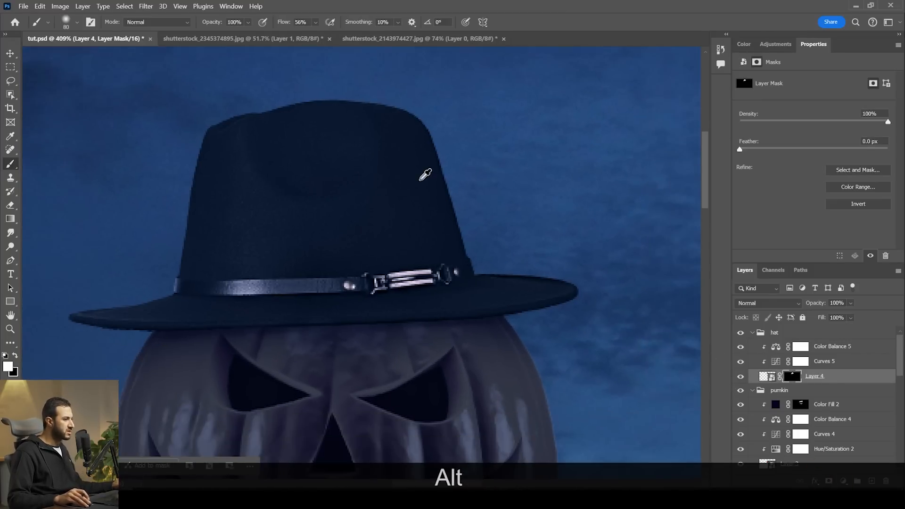
Compare the hat's edges with and without the Layer 4 mask and review the whole composite
shift+click(793, 376)
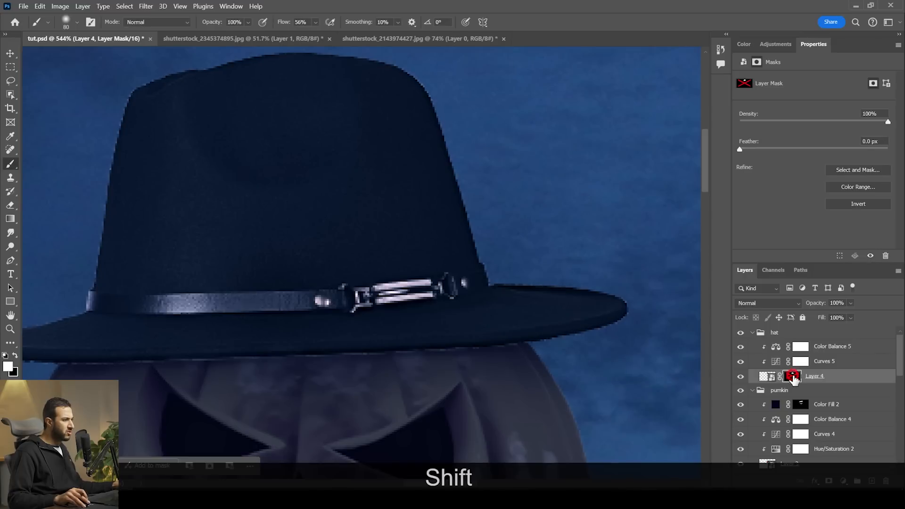
shift+click(794, 376)
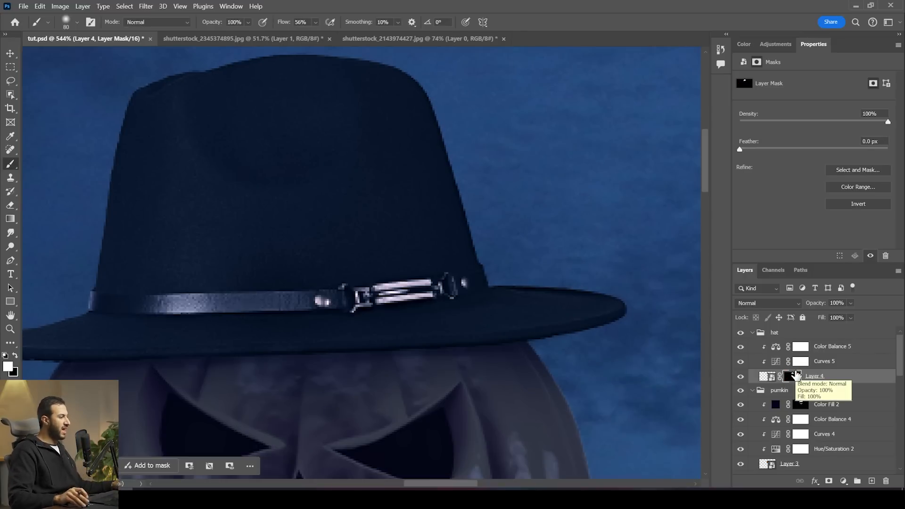
scroll(525, 302, down, 3)
scroll(525, 302, down, 6)
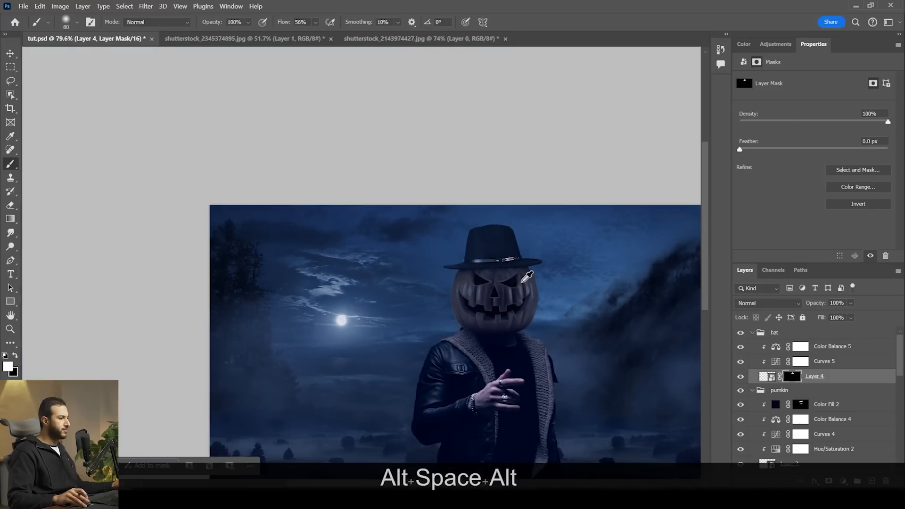
drag(460, 247, 351, 150)
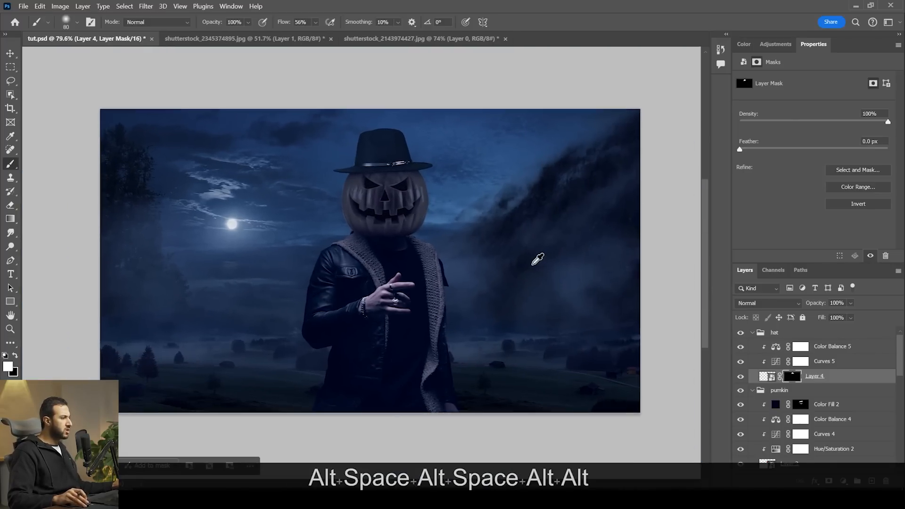
scroll(476, 292, up, 2)
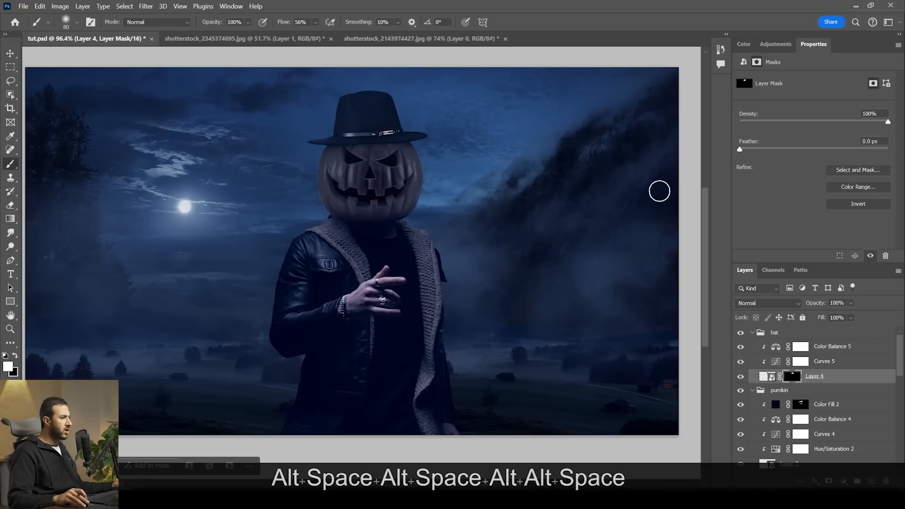
drag(467, 339, 483, 339)
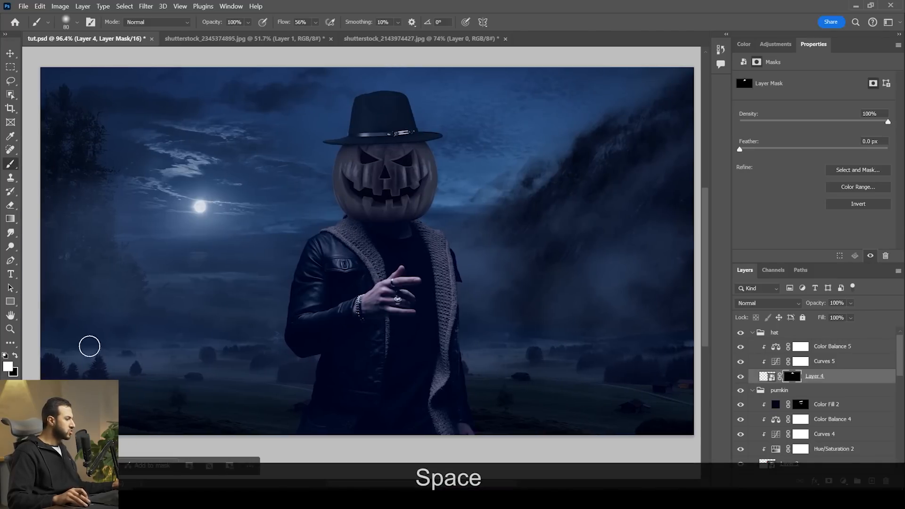
Open the bare-trees image shutterstock_1918515449.jpg from the images folder as its own document
key(alt+Tab)
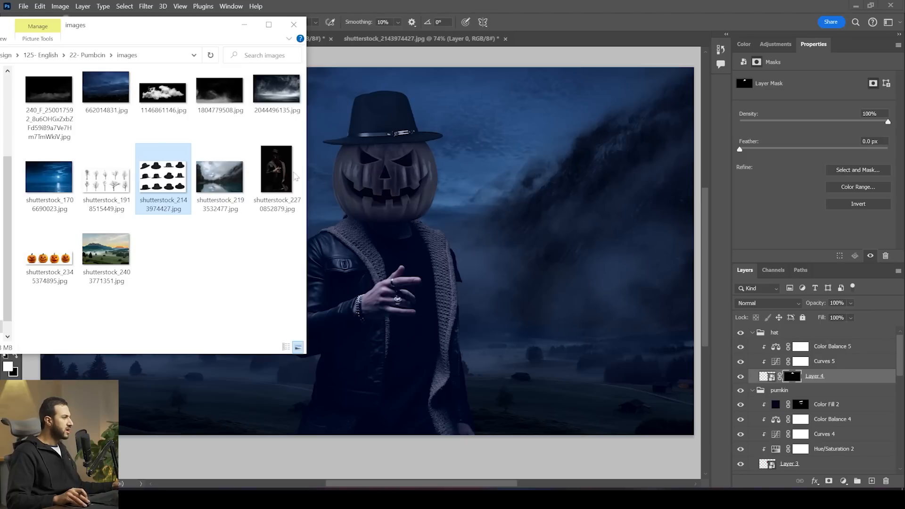
drag(106, 191, 555, 41)
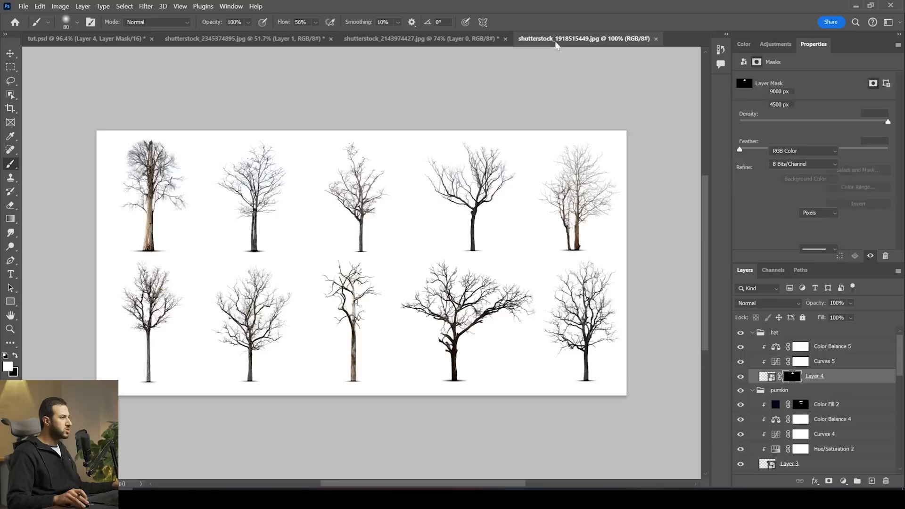
scroll(394, 306, up, 3)
scroll(397, 340, down, 1)
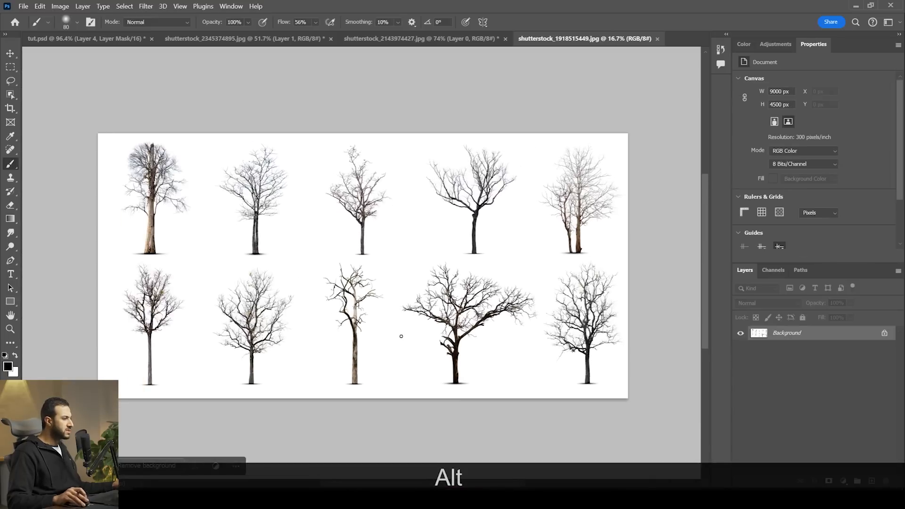
scroll(372, 371, up, 1)
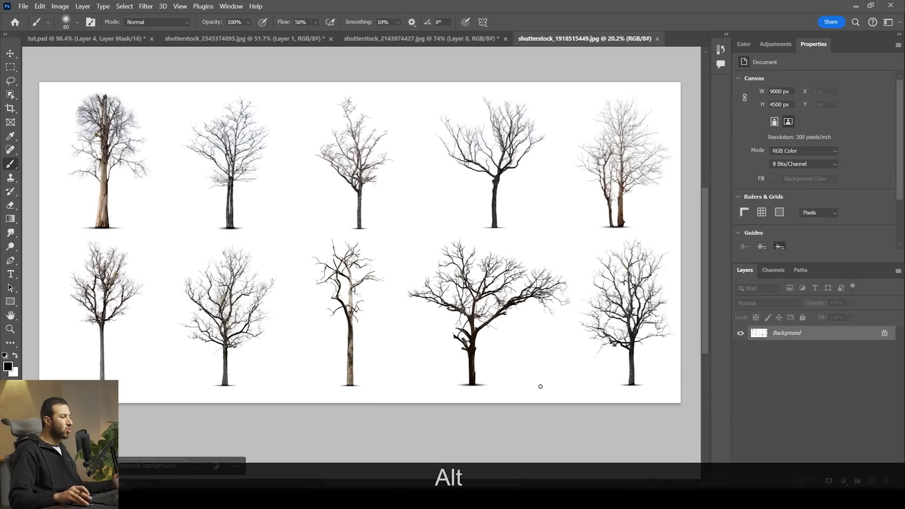
Duplicate the Blue channel of the trees image and display only the copy
click(772, 270)
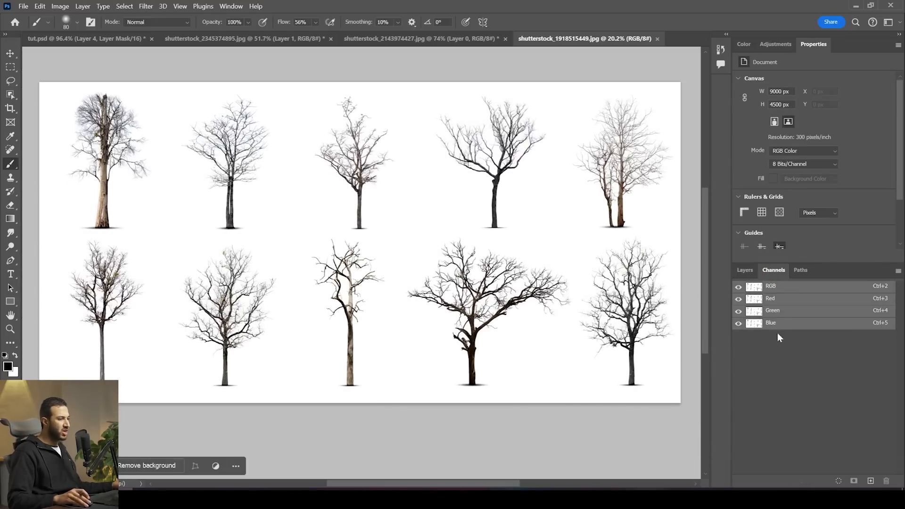
click(780, 325)
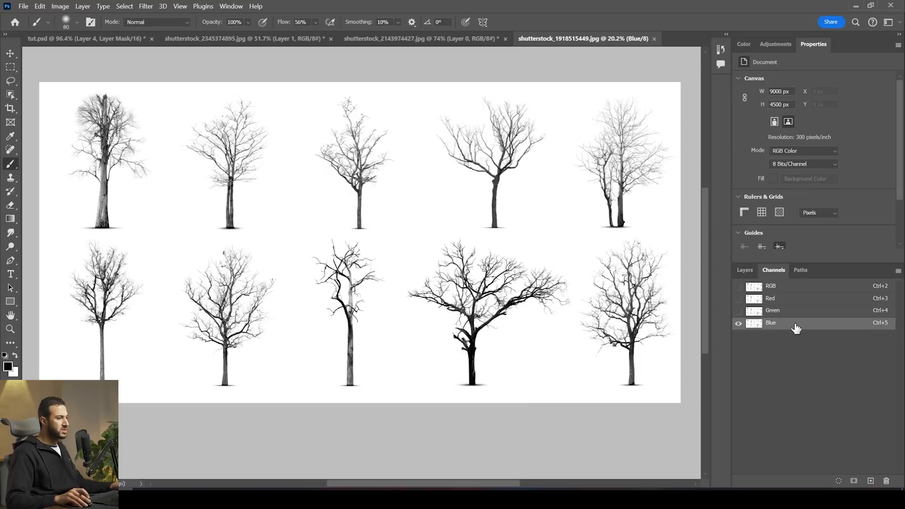
right_click(788, 329)
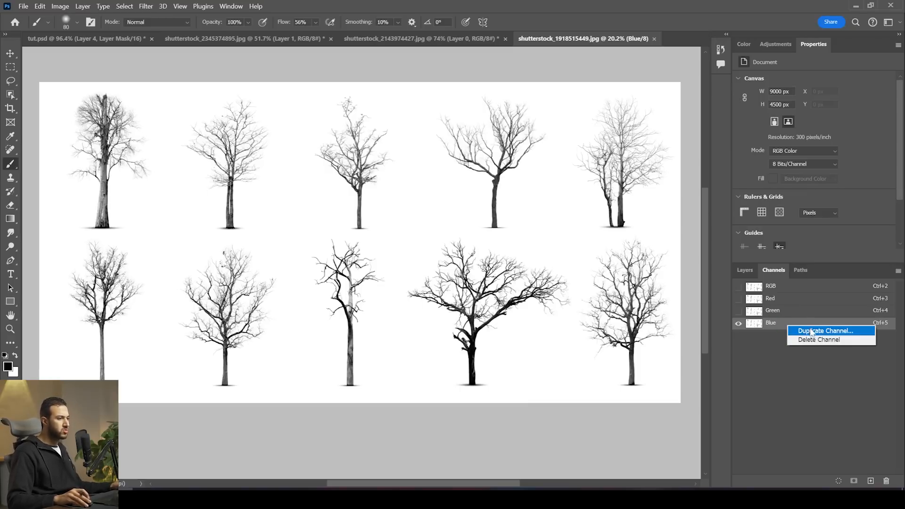
click(810, 329)
click(532, 137)
click(738, 335)
click(738, 323)
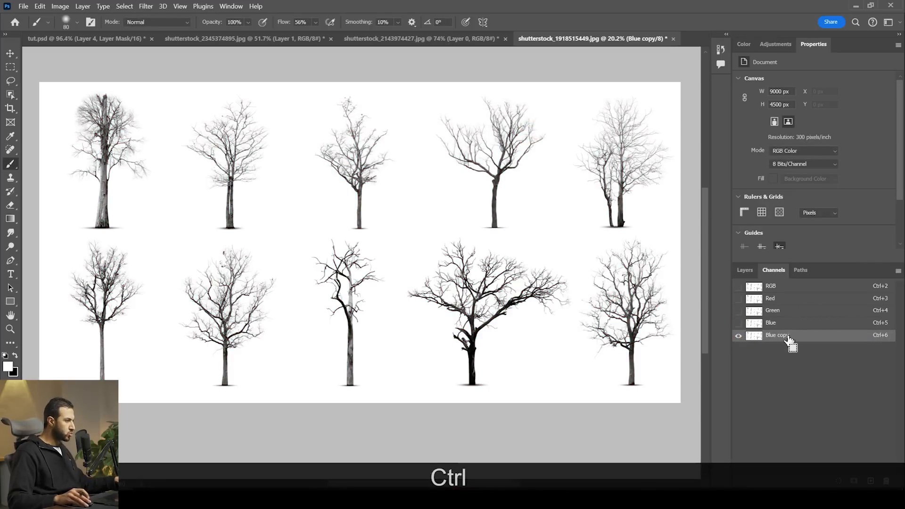
Apply Levels to the Blue copy channel with the black input at 224 to turn the trees solid black
key(ctrl+l)
drag(536, 99, 594, 104)
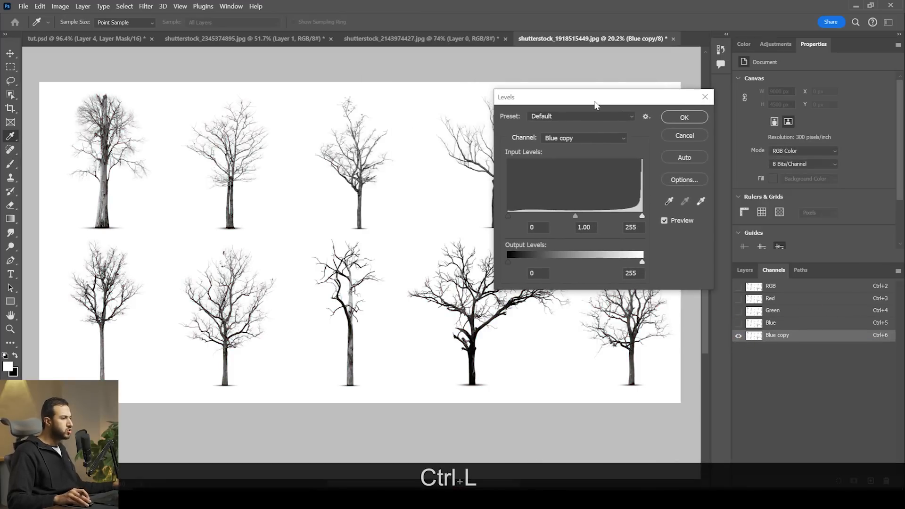
drag(508, 216, 619, 215)
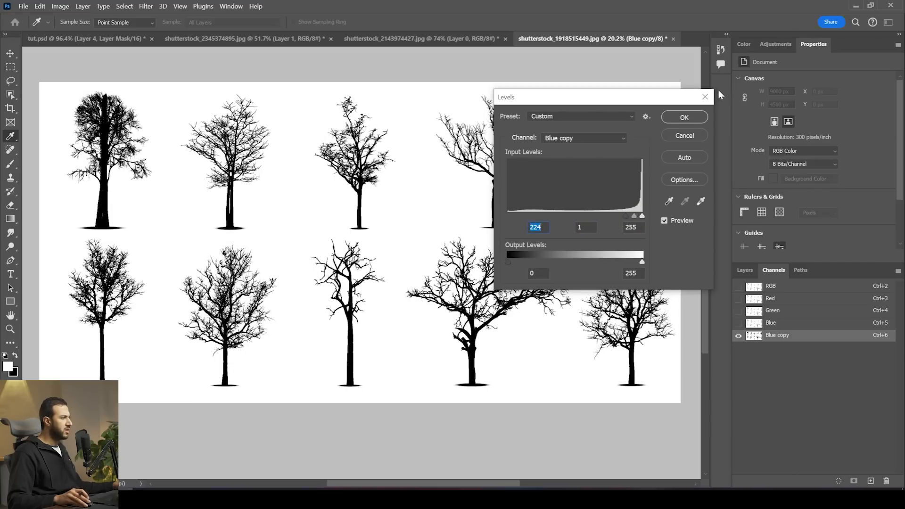
click(684, 117)
key(b)
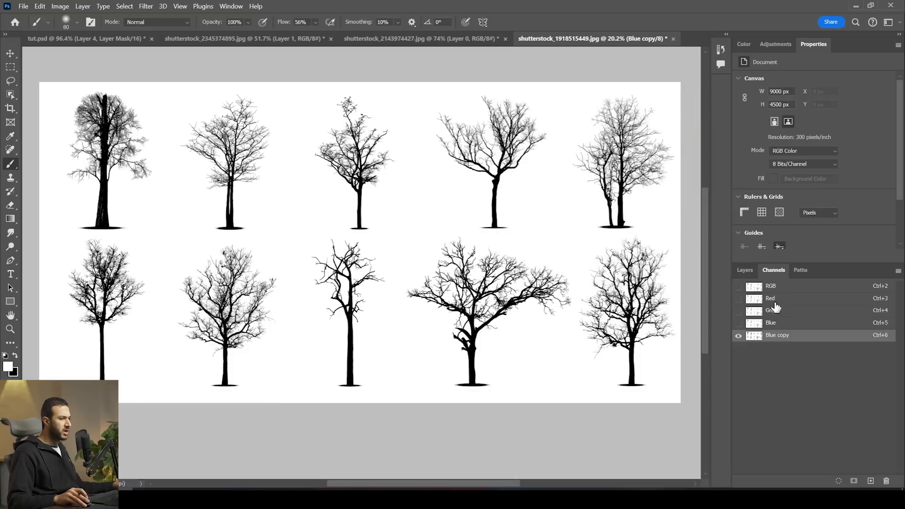
Load the Blue copy channel as a selection, add it as the image layer's mask, and invert the mask to keep only the trees
ctrl+click(754, 335)
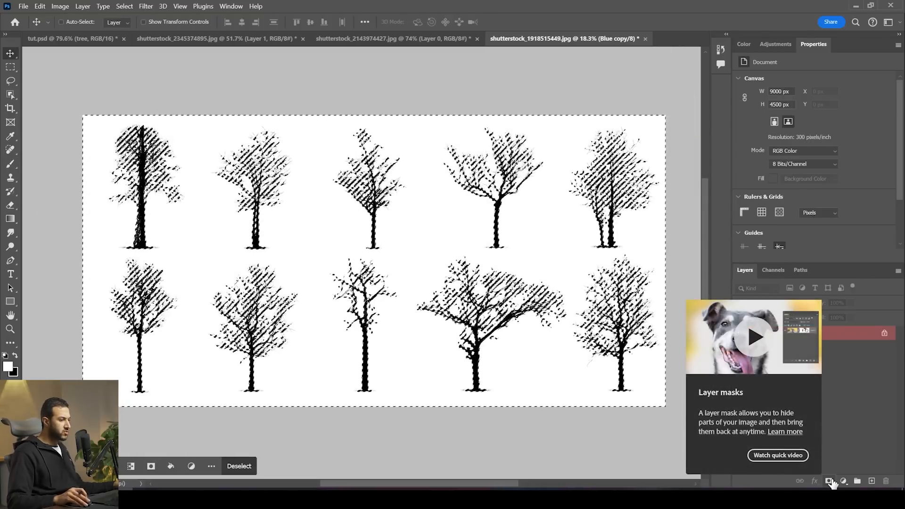
click(829, 481)
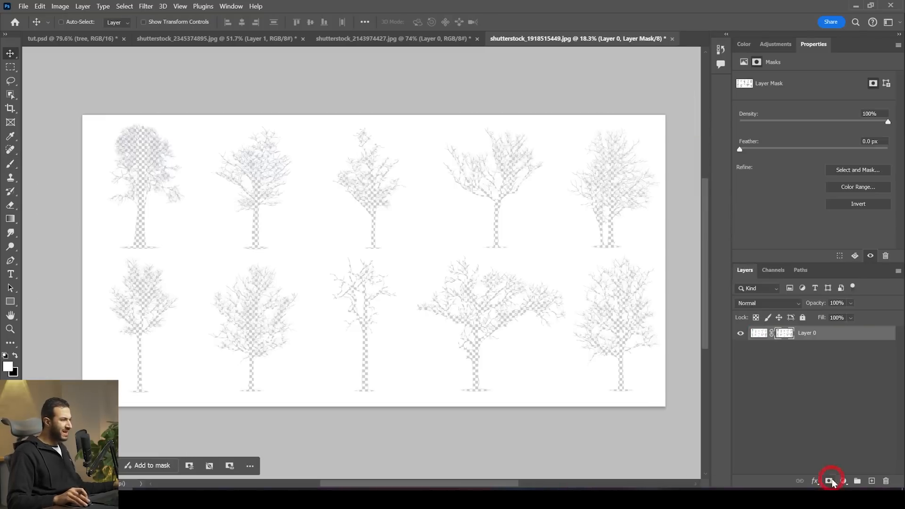
key(ctrl+i)
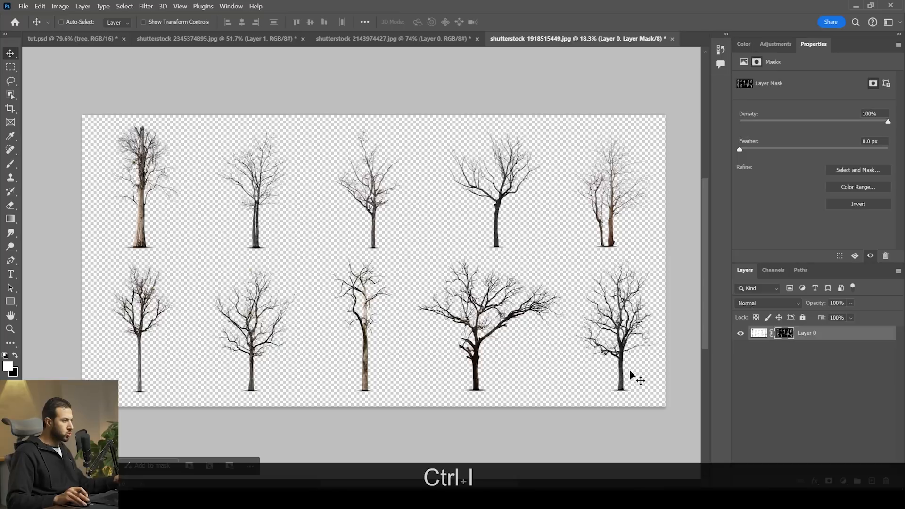
Add a black solid color fill layer and place it beneath Layer 0 as a backdrop for the trees
click(844, 481)
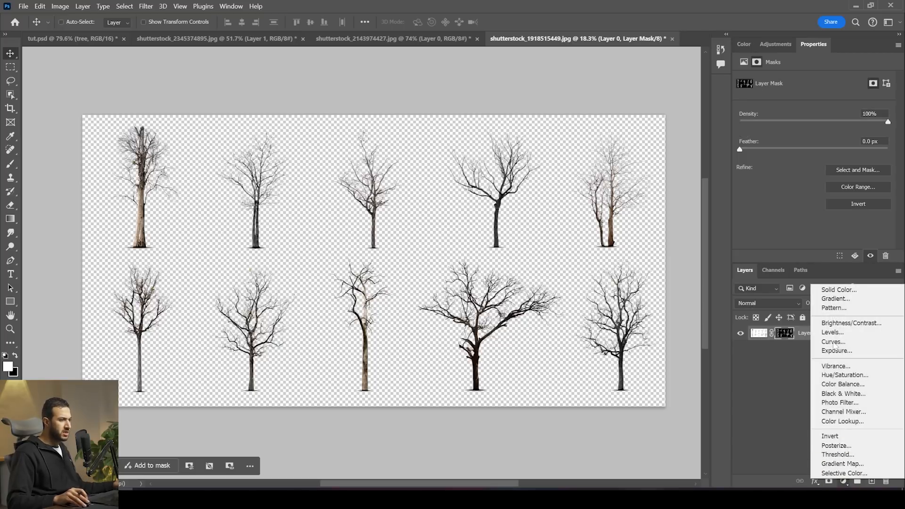
click(827, 293)
click(847, 124)
drag(821, 334, 827, 355)
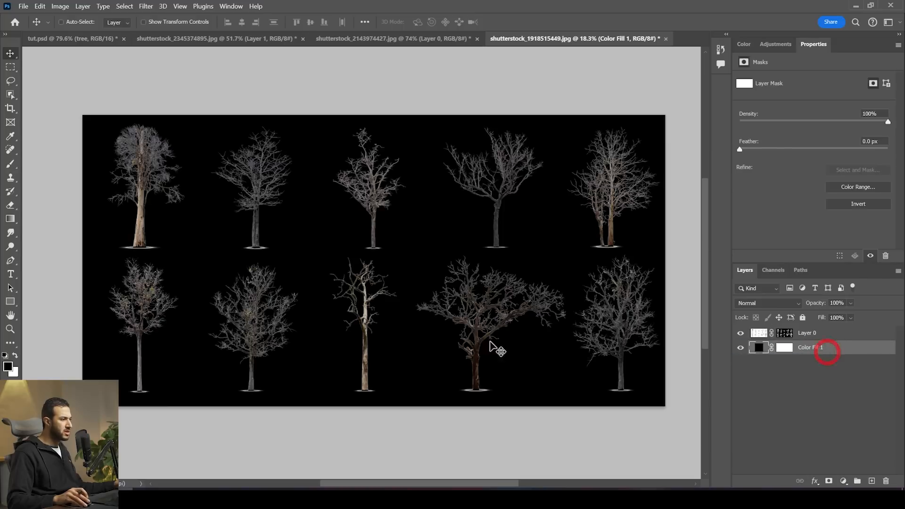
Examine the cut-out trees' branches and edges up close against the black backdrop
scroll(383, 334, up, 5)
scroll(567, 340, up, 6)
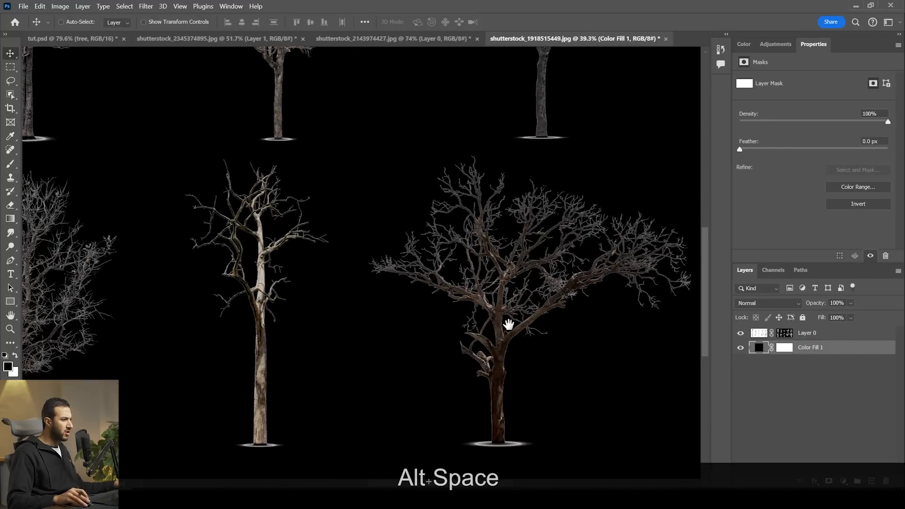
scroll(513, 269, down, 7)
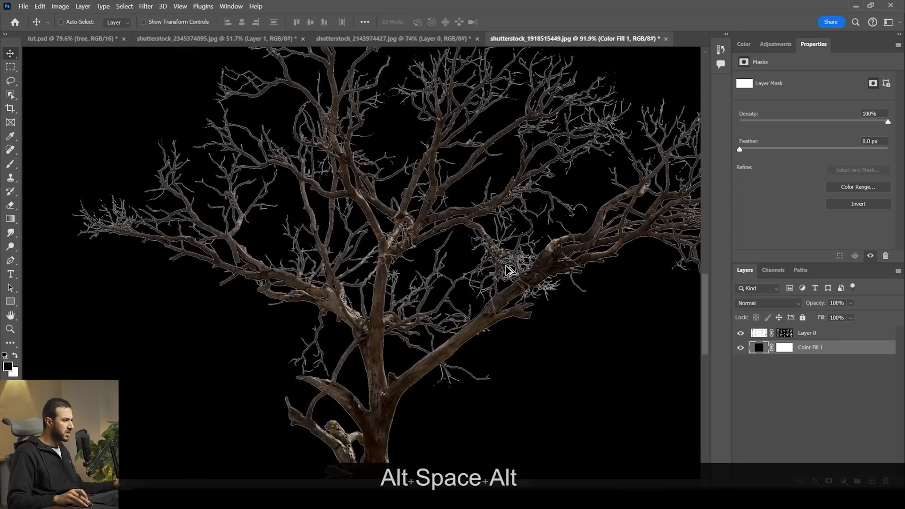
drag(509, 268, 452, 343)
scroll(531, 335, down, 2)
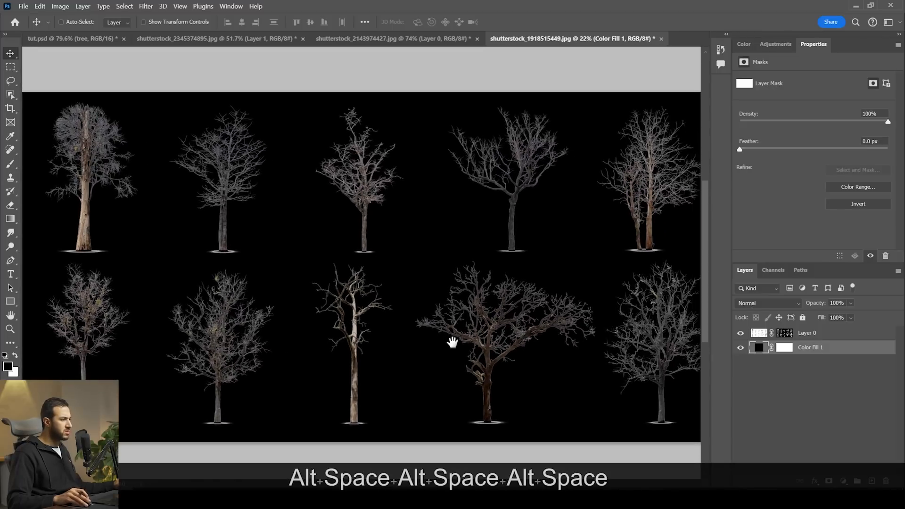
scroll(362, 363, up, 5)
scroll(353, 345, down, 2)
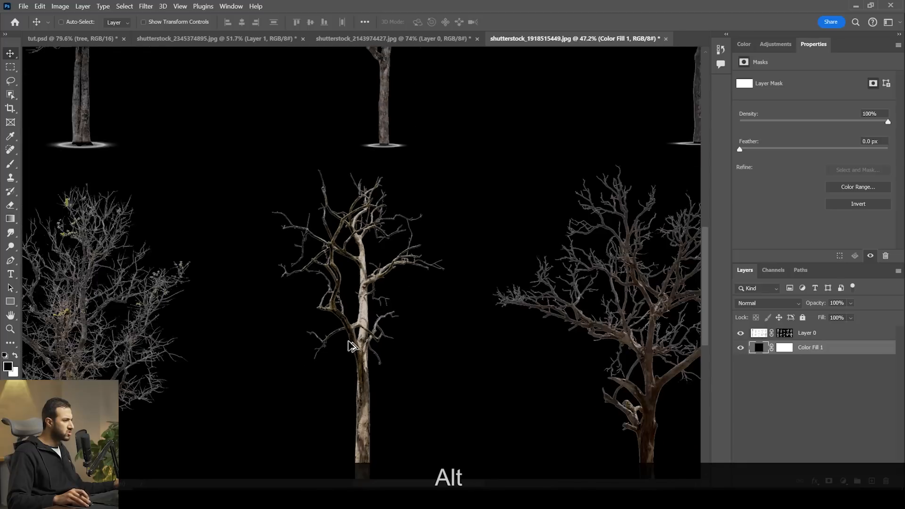
Select the pale bare tree in the middle of the lower row, intersect the selection with Layer 0's mask, and copy it to a new layer
scroll(410, 302, down, 2)
key(m)
drag(435, 431, 324, 229)
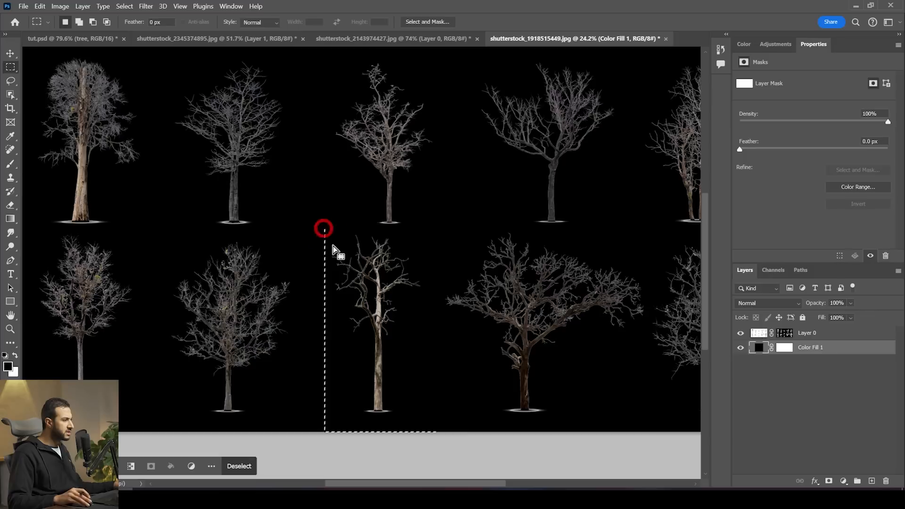
ctrl+alt+shift+click(784, 334)
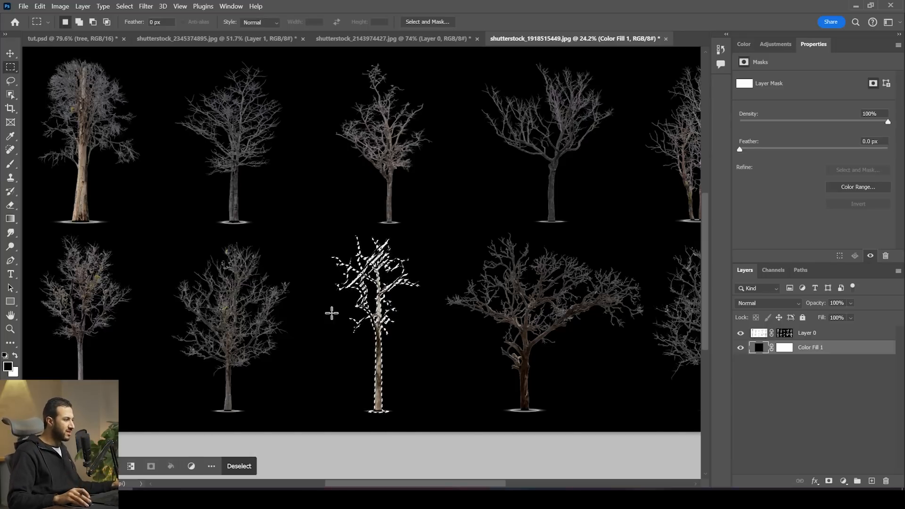
key(ctrl)
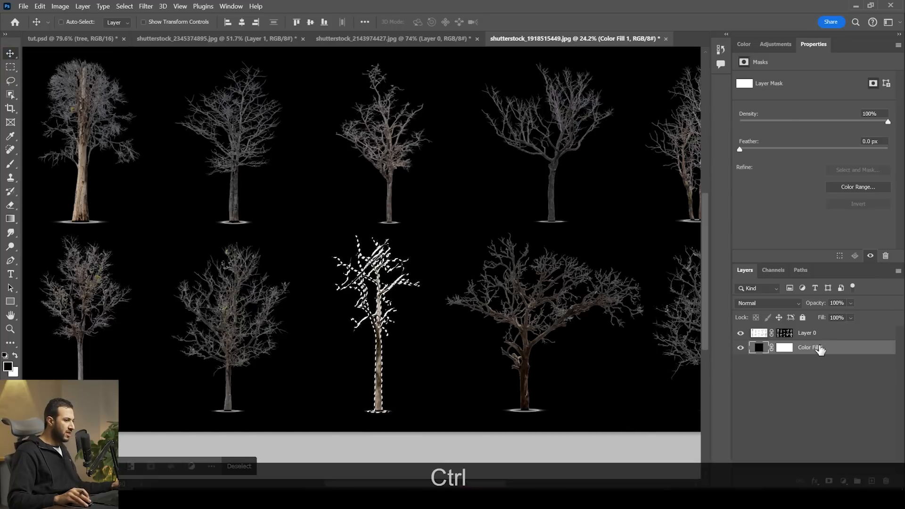
click(809, 334)
key(ctrl+c)
key(ctrl+v)
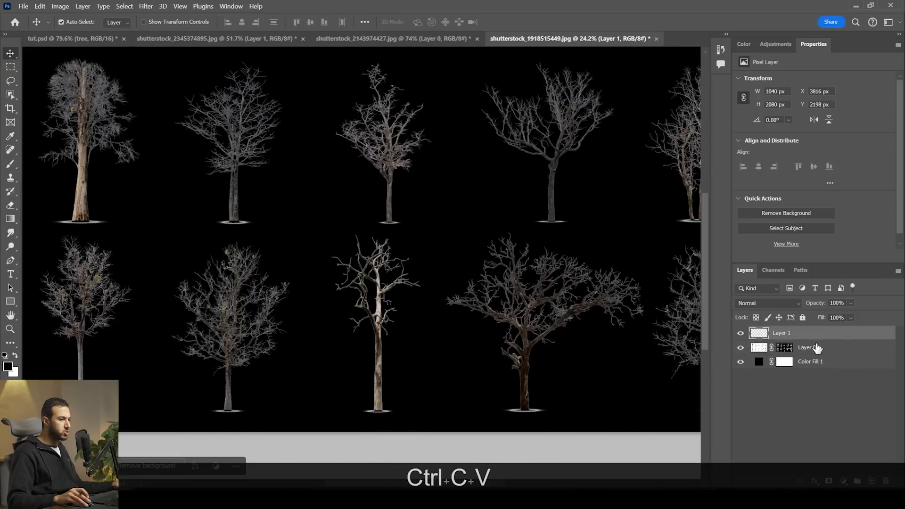
Bring the isolated tree into tut.psd, accepting the depth difference, and position it along the scene's left edge
mouse_move(387, 325)
mouse_down()
mouse_move(427, 285)
mouse_move(104, 47)
mouse_move(376, 323)
mouse_move(396, 326)
mouse_up()
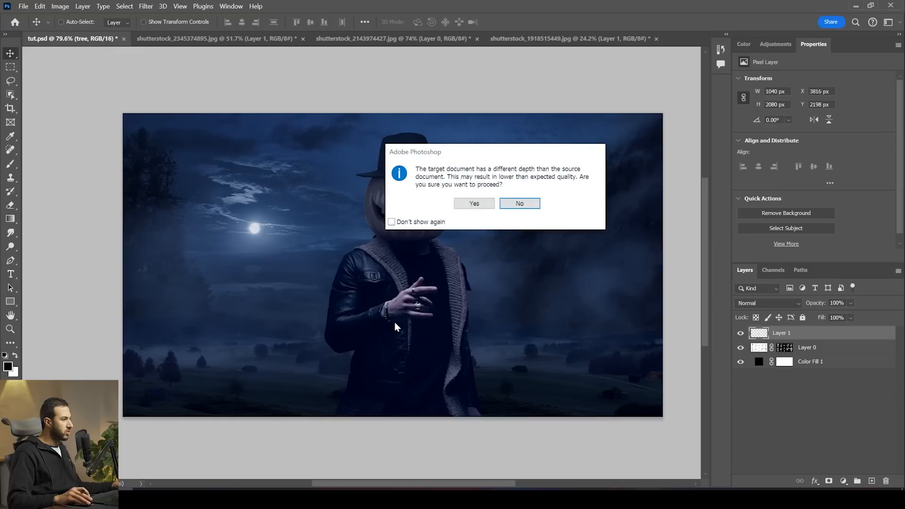
click(473, 203)
drag(452, 313, 223, 277)
key(space)
drag(283, 256, 277, 253)
Add a Curves adjustment clipped to the tree and lower its white point strongly to darken the trunk and branches
click(775, 43)
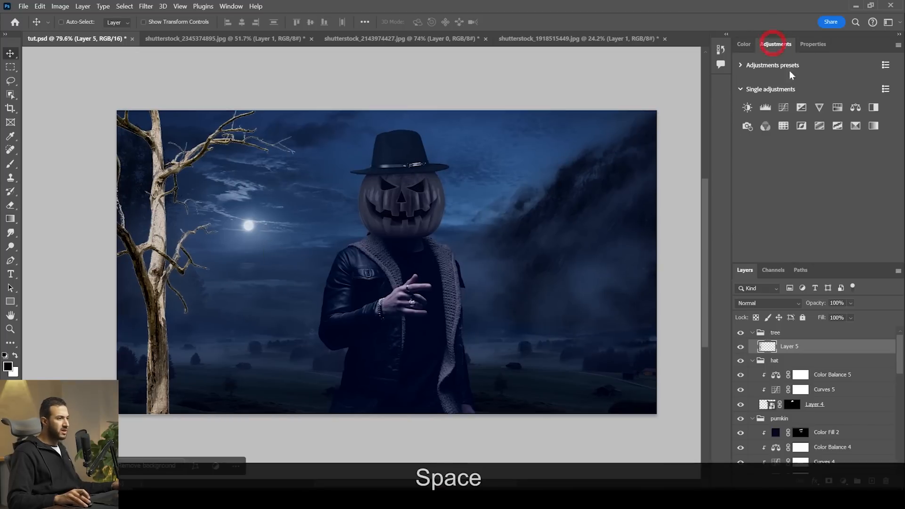
click(785, 107)
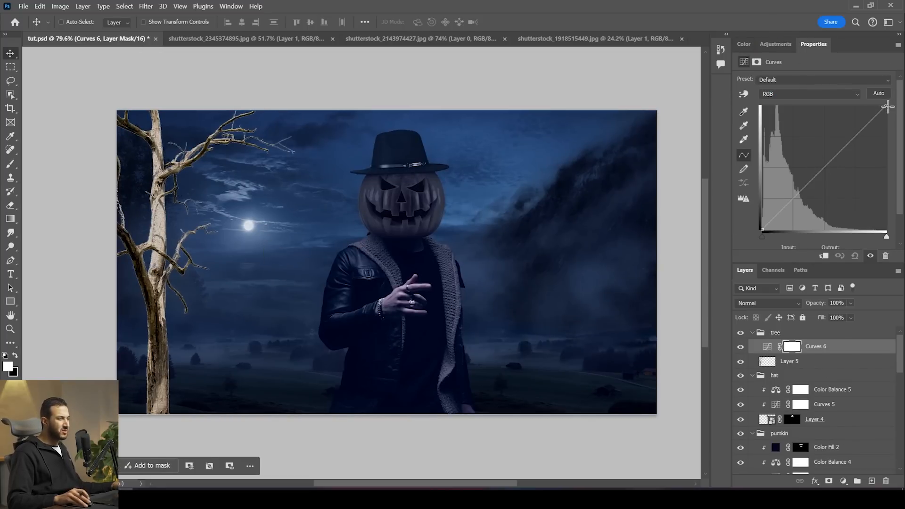
drag(887, 107, 901, 180)
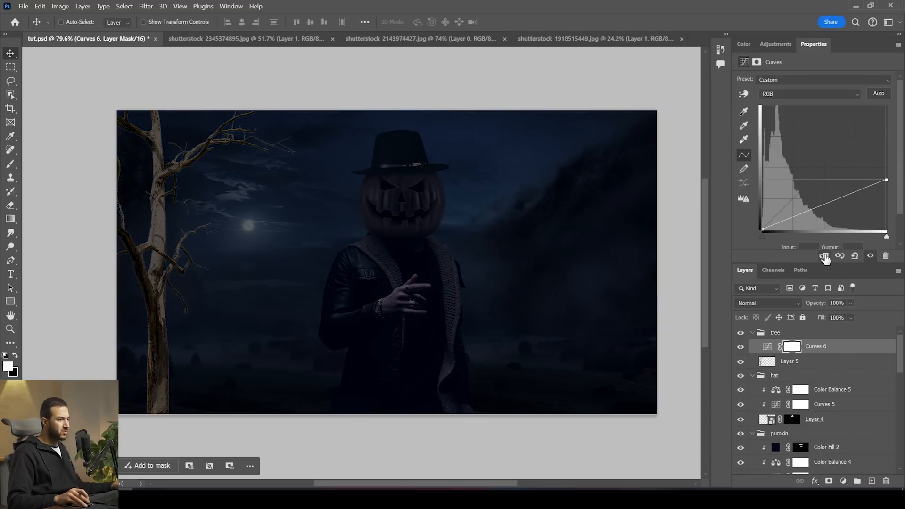
click(823, 255)
drag(887, 181, 901, 224)
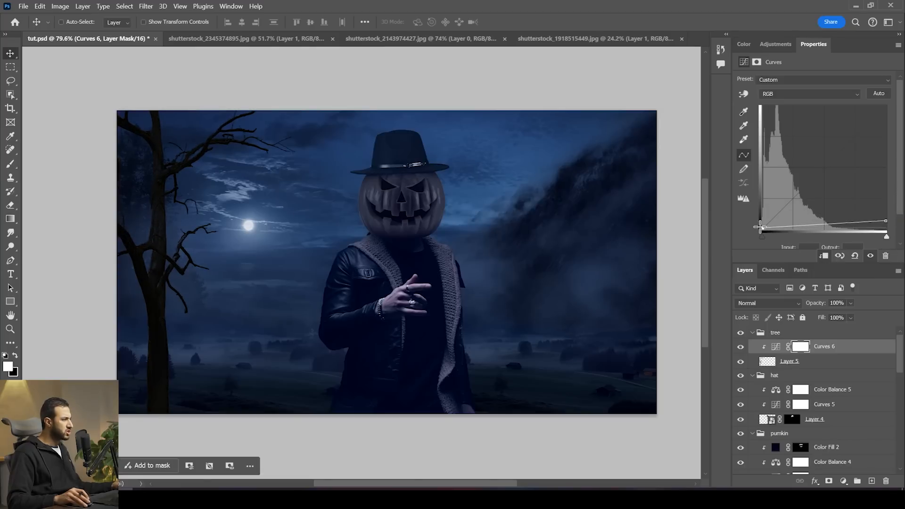
Add a Color Balance adjustment clipped to the tree, with midtones cyan-red at -15 and shadows at -23, -7 and +16
click(776, 44)
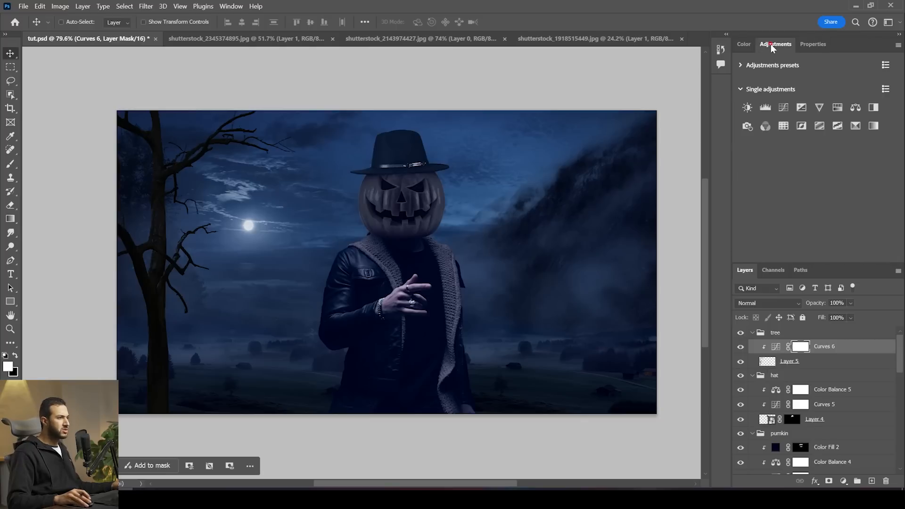
click(855, 108)
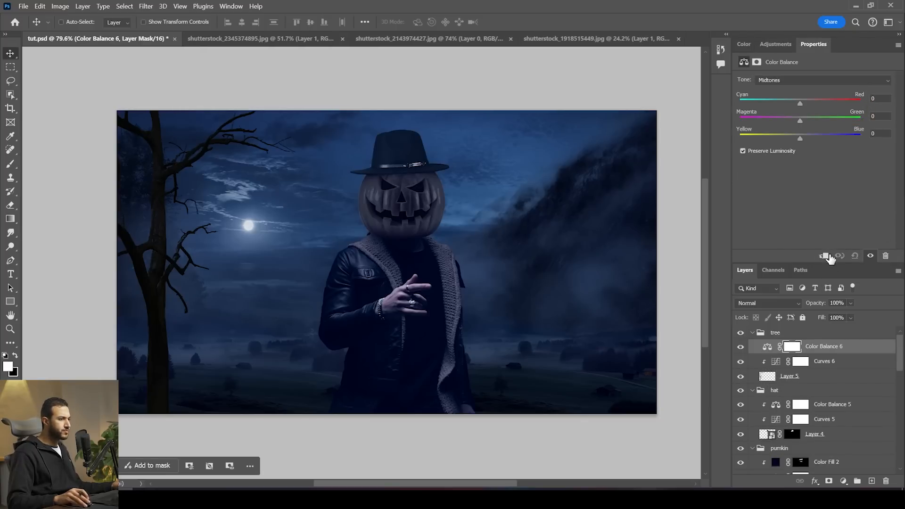
click(825, 256)
drag(798, 102, 791, 103)
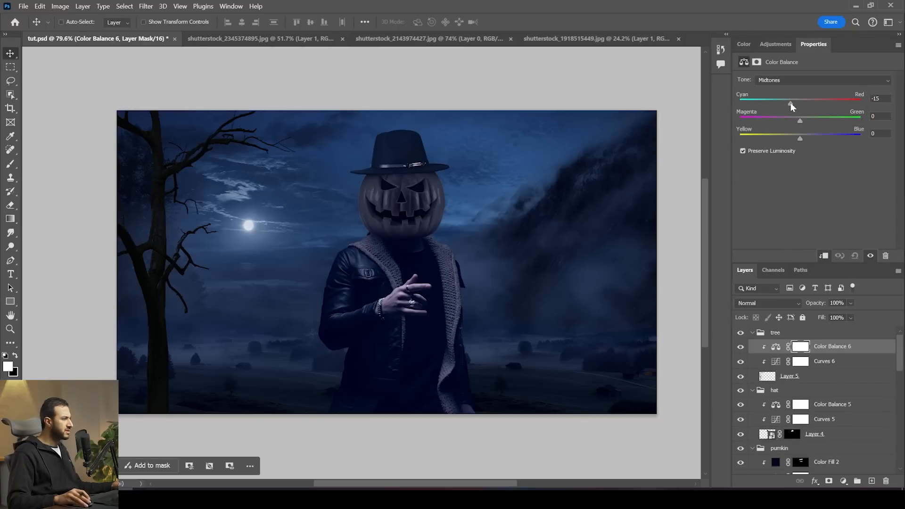
key(z)
drag(141, 279, 298, 278)
key(space)
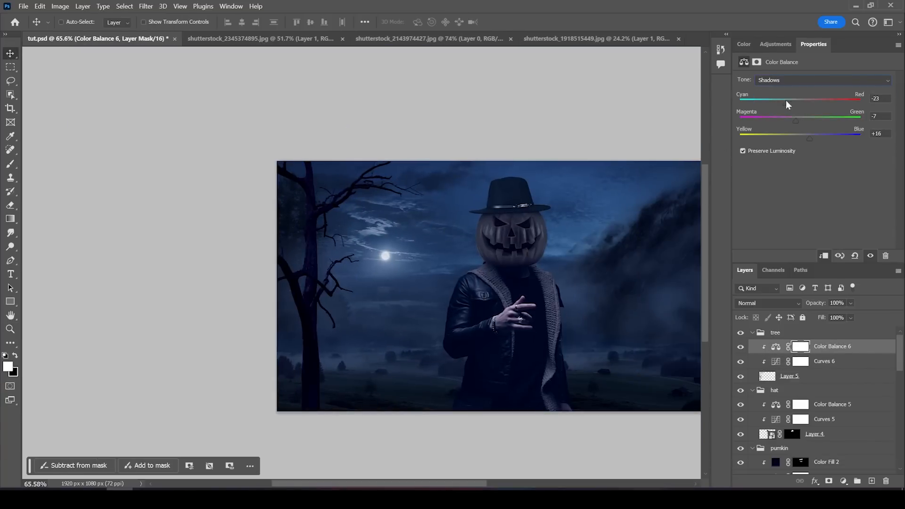
Raise both ends of the tree's Curves 6 and retune Color Balance 6 to mute the tree's blue tint
scroll(385, 371, up, 3)
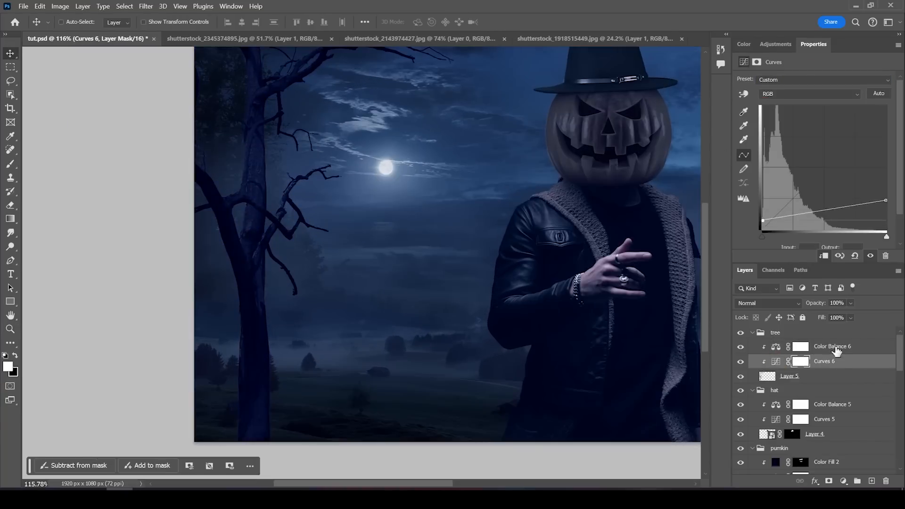
click(837, 351)
drag(801, 137, 791, 120)
key(z)
drag(494, 303, 469, 302)
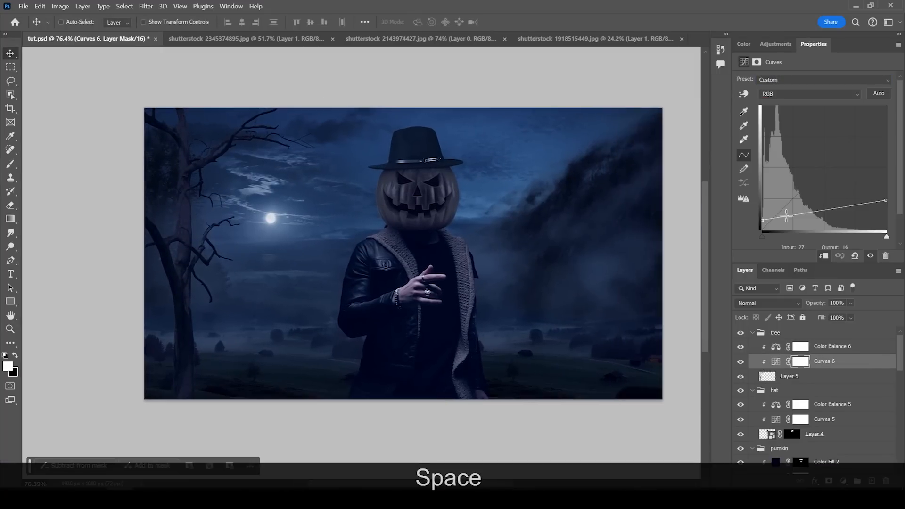
Duplicate the left tree group and place a smaller, mirrored copy along the scene's right edge
scroll(461, 317, down, 2)
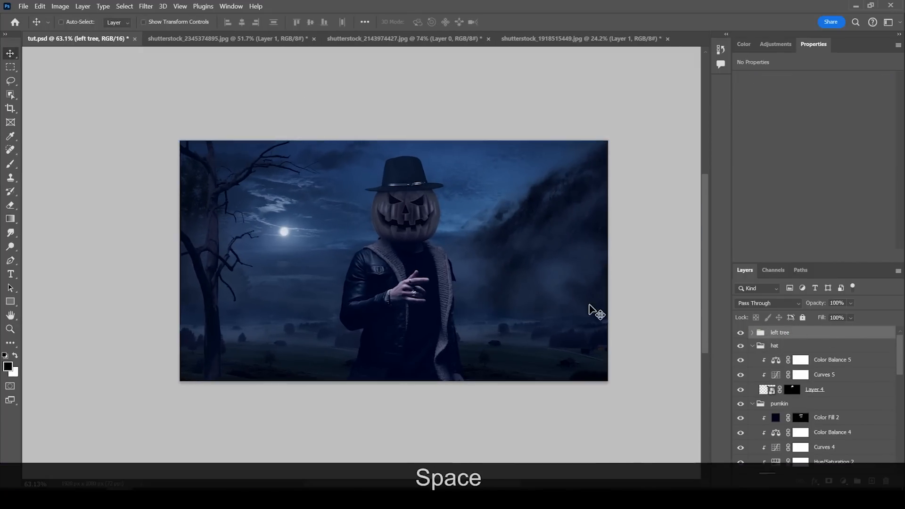
drag(588, 309, 523, 311)
key(ctrl+t)
drag(535, 320, 569, 274)
key(Return)
scroll(397, 349, down, 2)
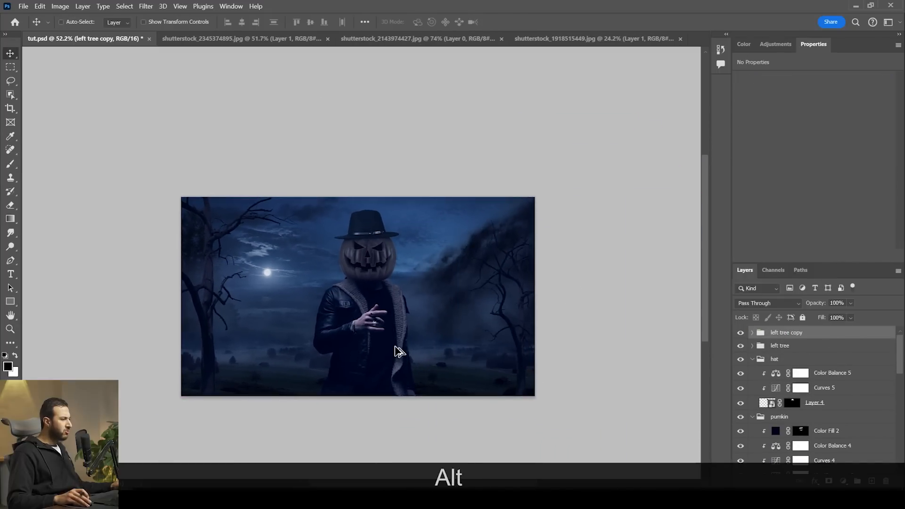
scroll(396, 348, up, 2)
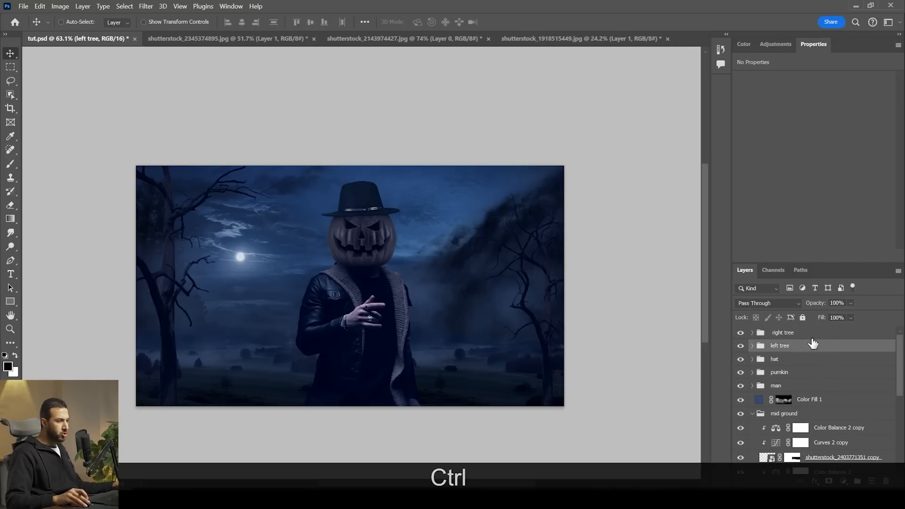
Move the right tree and left tree groups together below the man group, directly above Color Fill 1
ctrl+click(811, 333)
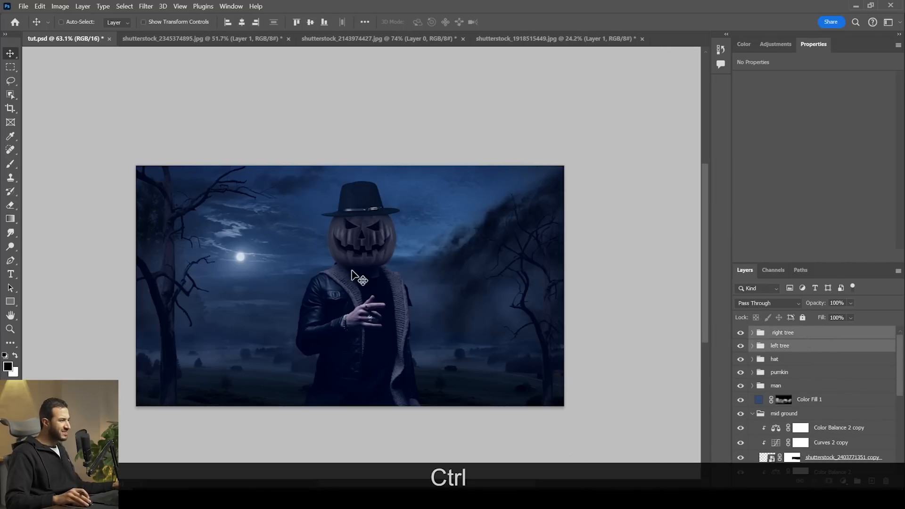
drag(833, 345, 851, 393)
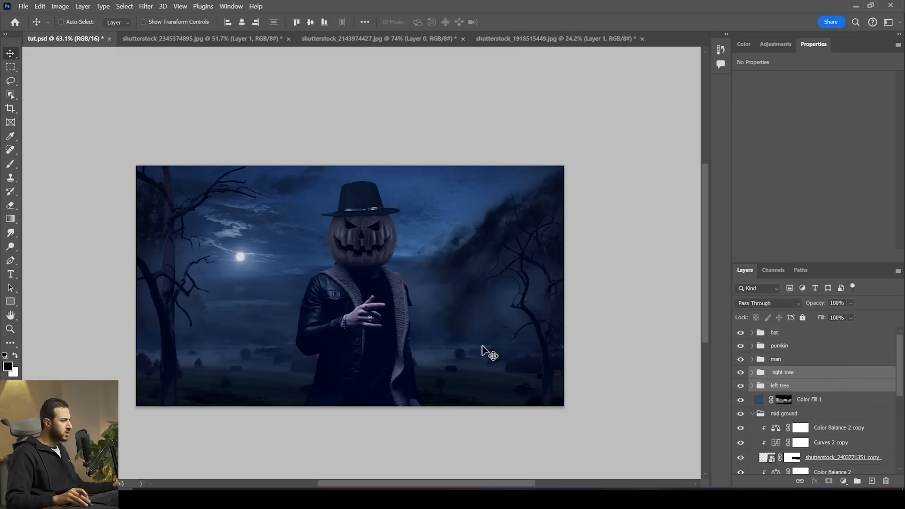
click(856, 403)
click(850, 373)
click(821, 390)
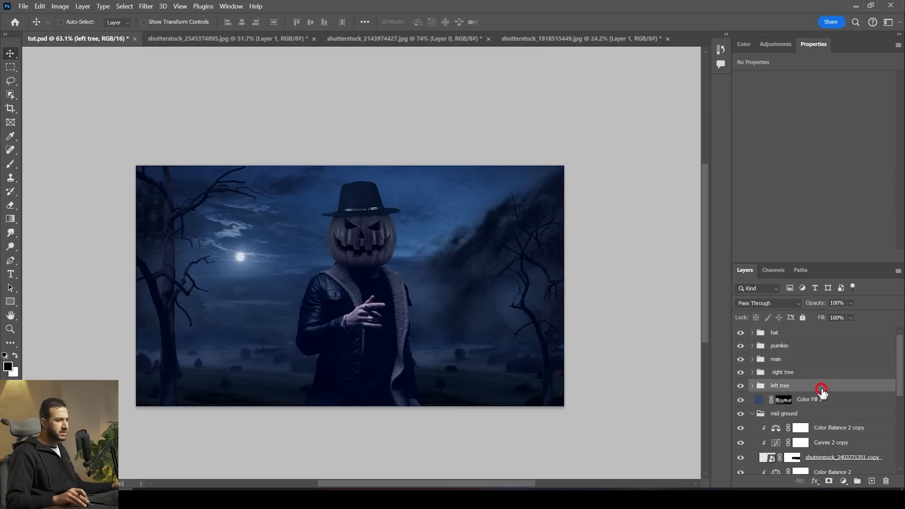
Add a Solid Color fill layer above the right tree group and set its color to muted blue #495e83
click(818, 374)
click(844, 480)
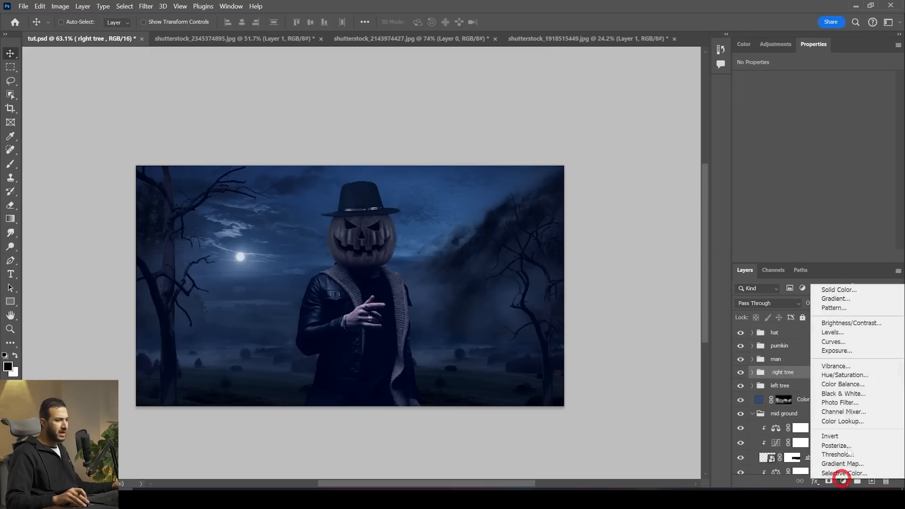
click(830, 294)
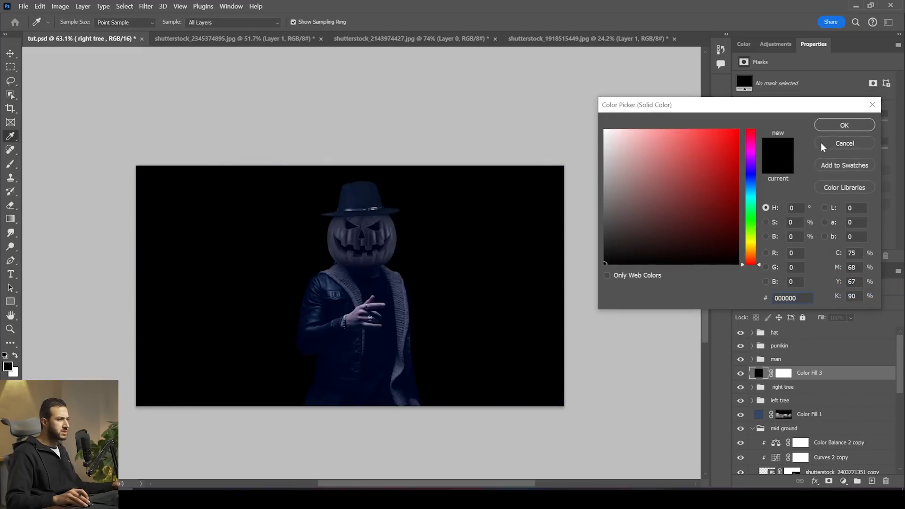
click(825, 125)
click(740, 372)
double_click(758, 373)
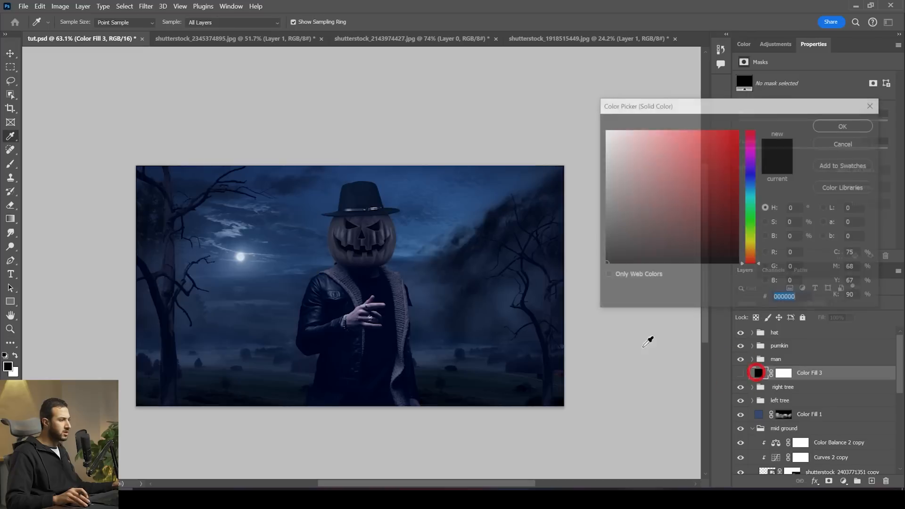
click(510, 304)
drag(678, 191, 664, 195)
click(843, 124)
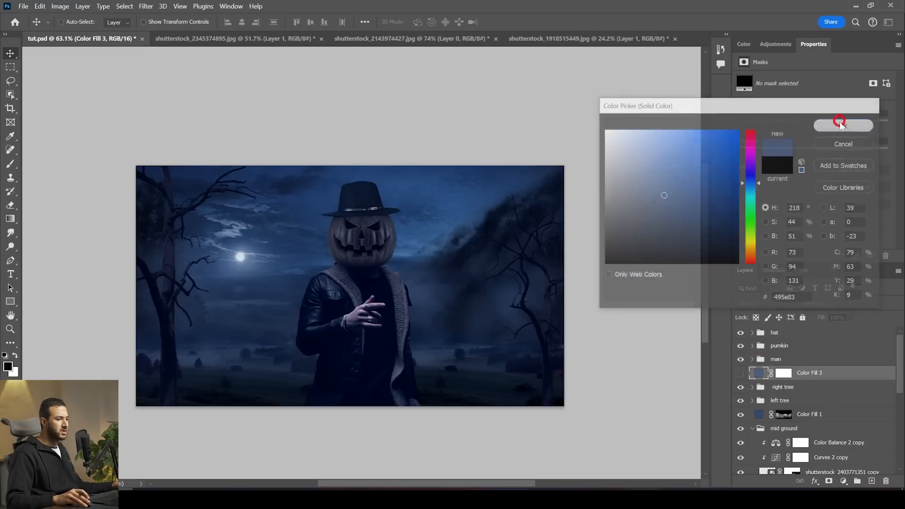
Show the new blue fill layer and invert its mask to black to hide the fill
click(740, 373)
click(779, 373)
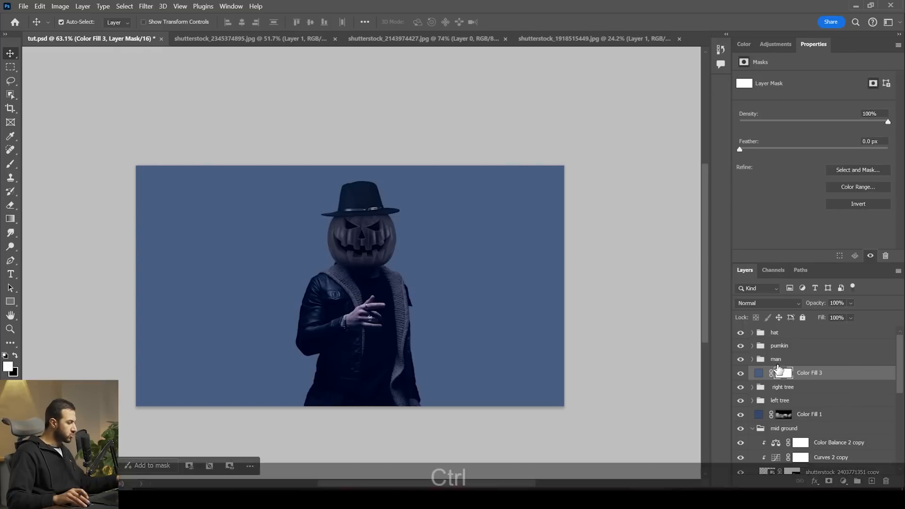
key(ctrl+i)
Paint mist around the tree bases on the fill's mask with a textured brush up to 600 px, and set the layer's opacity to 68%
key(b)
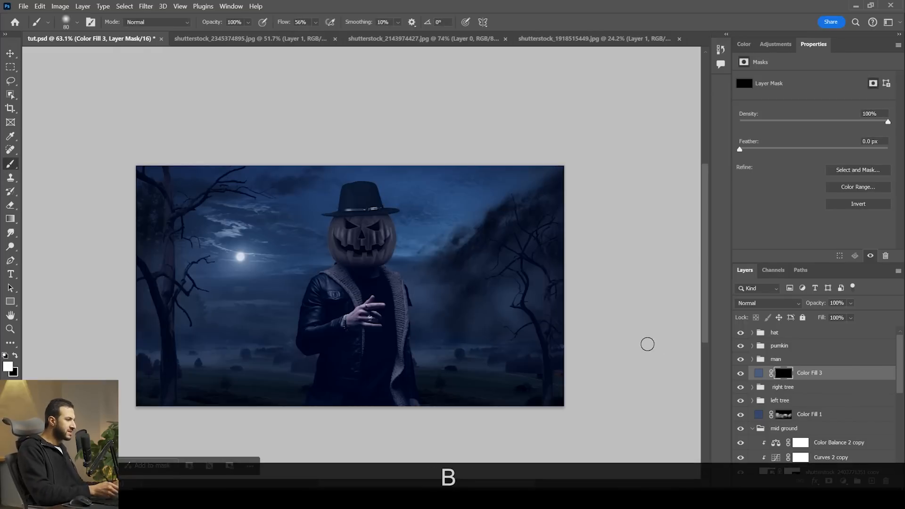
right_click(504, 335)
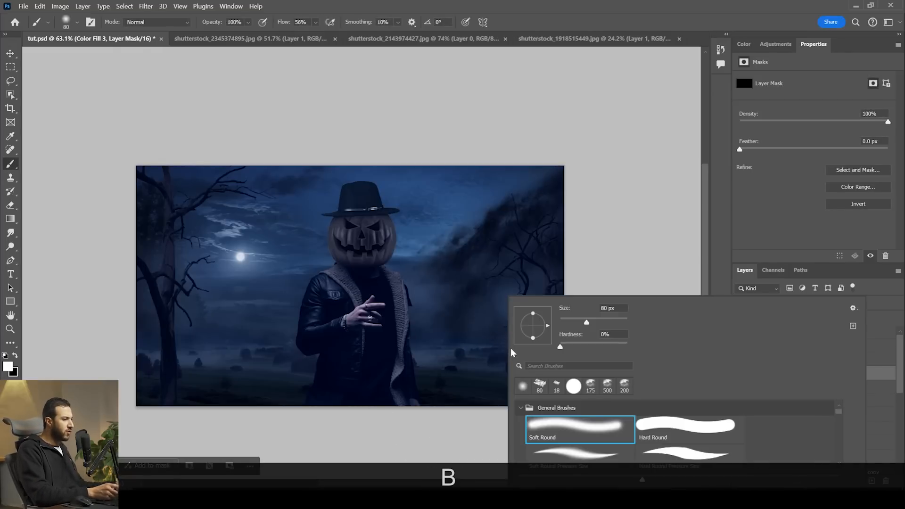
click(591, 386)
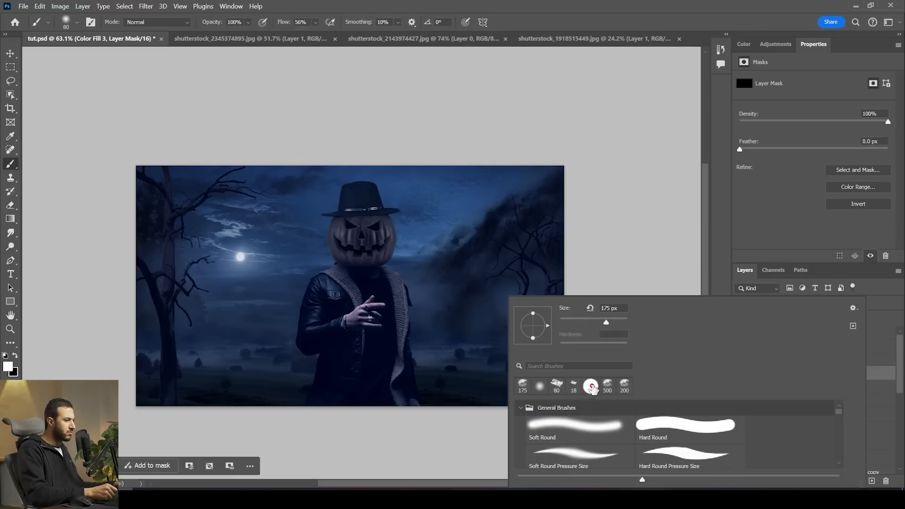
click(611, 323)
drag(250, 393, 151, 397)
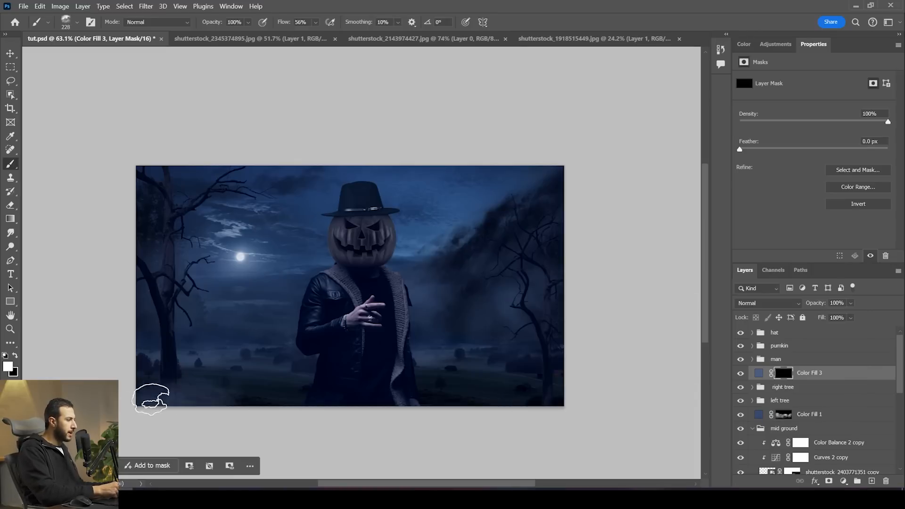
key(bracketright)
key(bracketright)
key(bracketright)
key(bracketright)
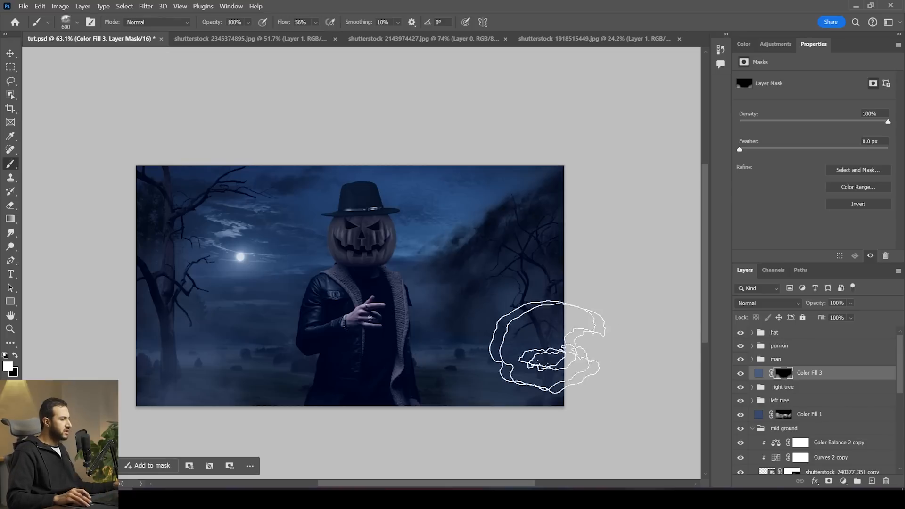
drag(857, 316, 855, 316)
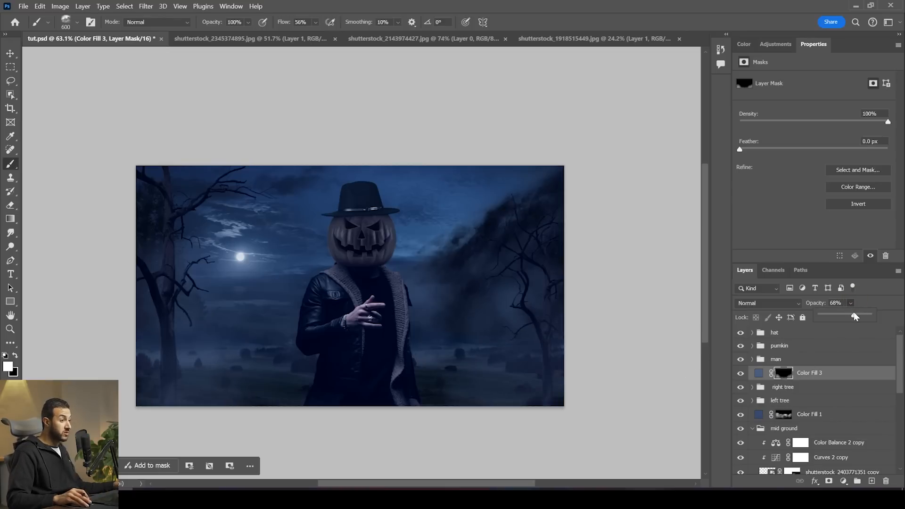
Place the fog image 1804779508.jpg into the composite and move its layer above the hat group
key(alt+Tab)
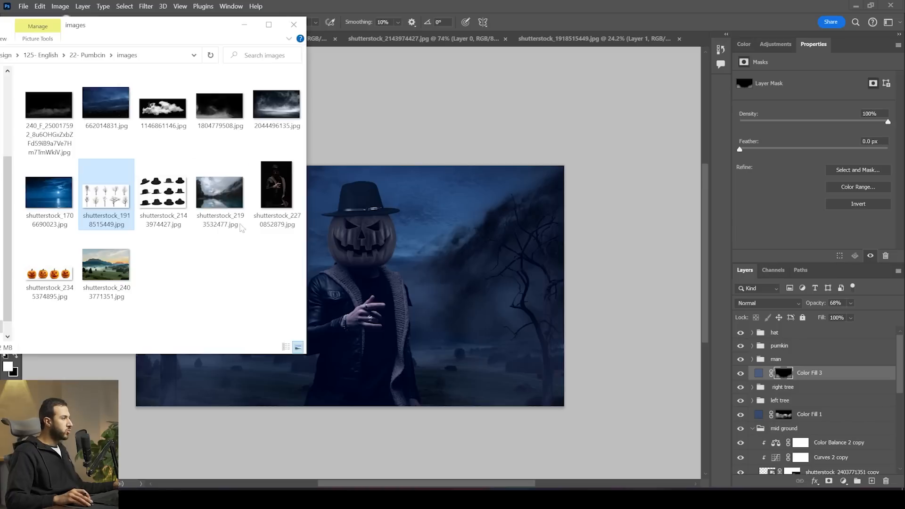
drag(224, 99, 394, 389)
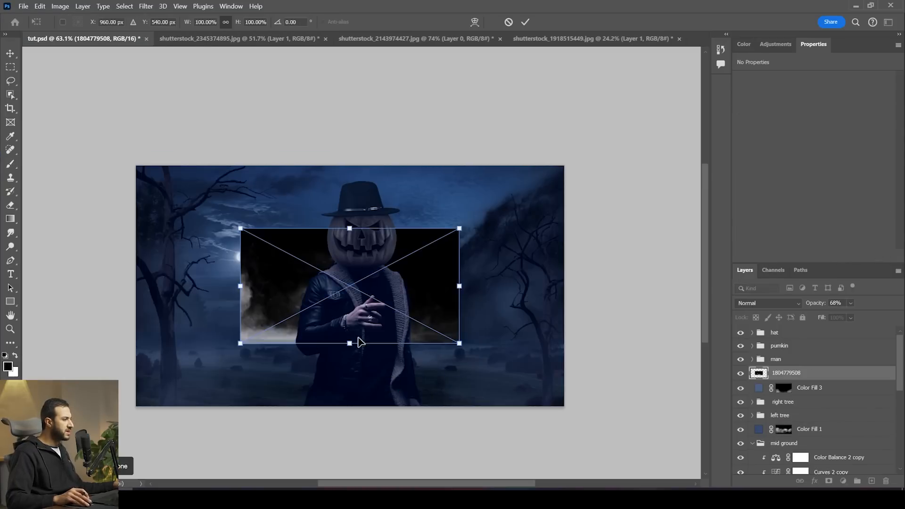
key(Return)
drag(798, 375, 783, 330)
Set the fog layer's blend mode to Screen and move the fog down over the man's lower body
click(776, 303)
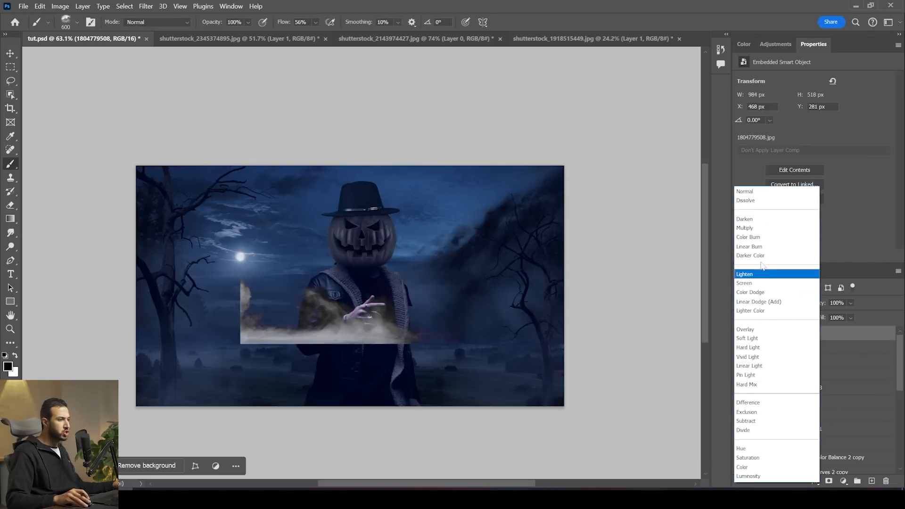
click(762, 286)
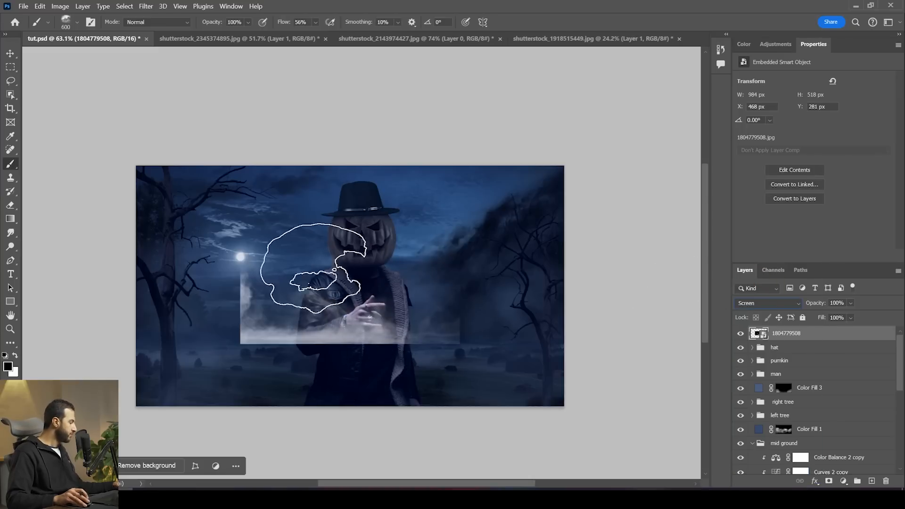
key(v)
drag(403, 319, 405, 363)
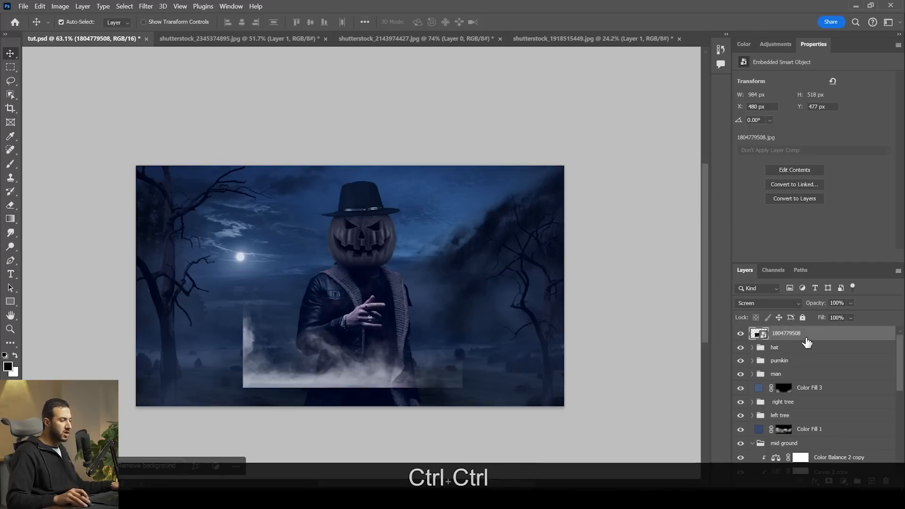
Colorize the fog layer with Hue/Saturation using hue 222, saturation 25 and lightness -49
key(ctrl+u)
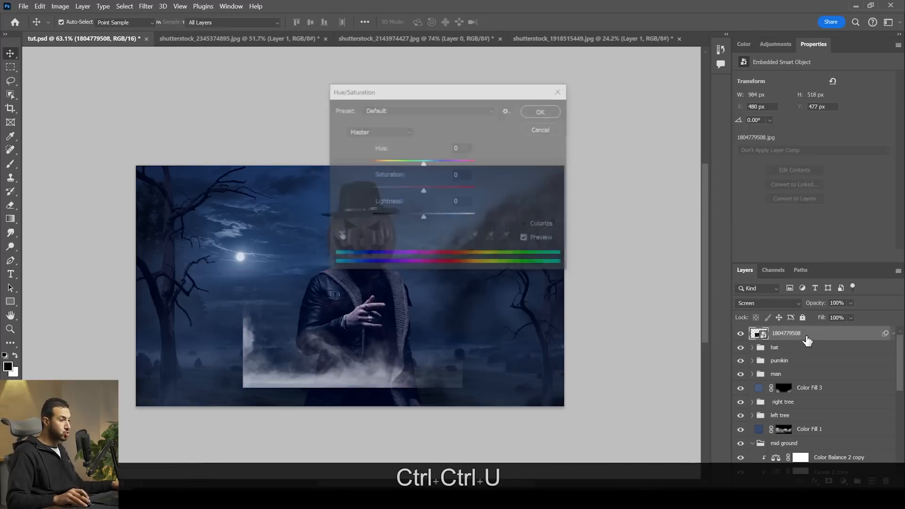
click(526, 226)
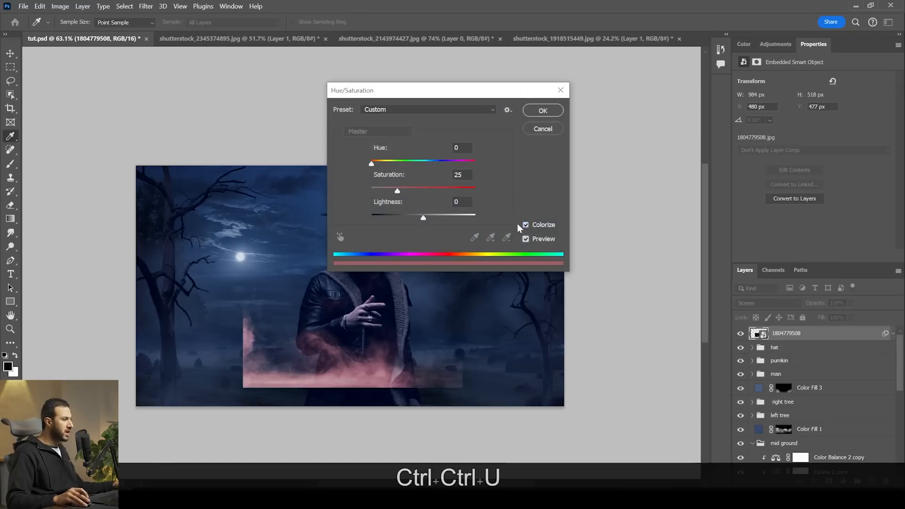
click(434, 163)
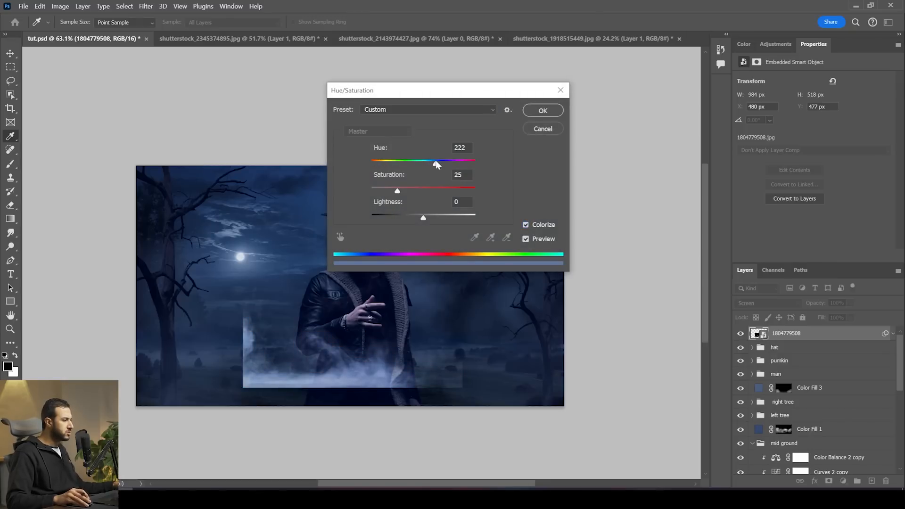
drag(423, 218, 405, 221)
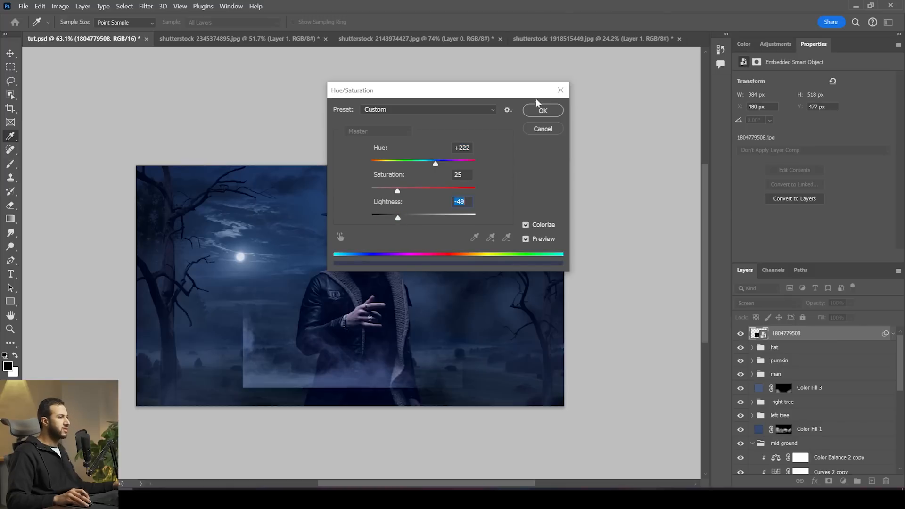
click(541, 109)
Enlarge the fog layer to about 175% and position it across the lower part of the scene
key(ctrl+t)
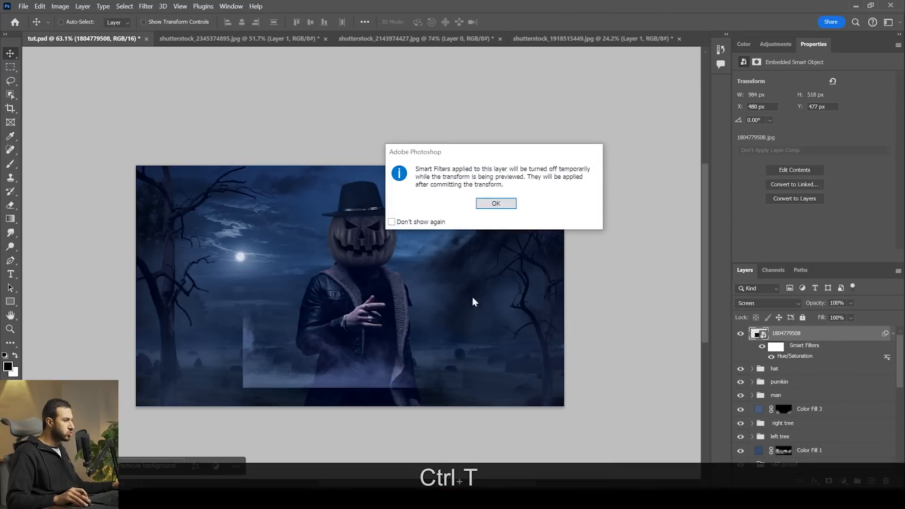
click(496, 204)
mouse_move(479, 337)
mouse_down()
mouse_move(495, 327)
mouse_move(678, 326)
mouse_move(586, 346)
mouse_move(479, 334)
mouse_up()
key(Return)
scroll(457, 344, down, 3)
scroll(424, 353, up, 1)
drag(408, 379, 434, 347)
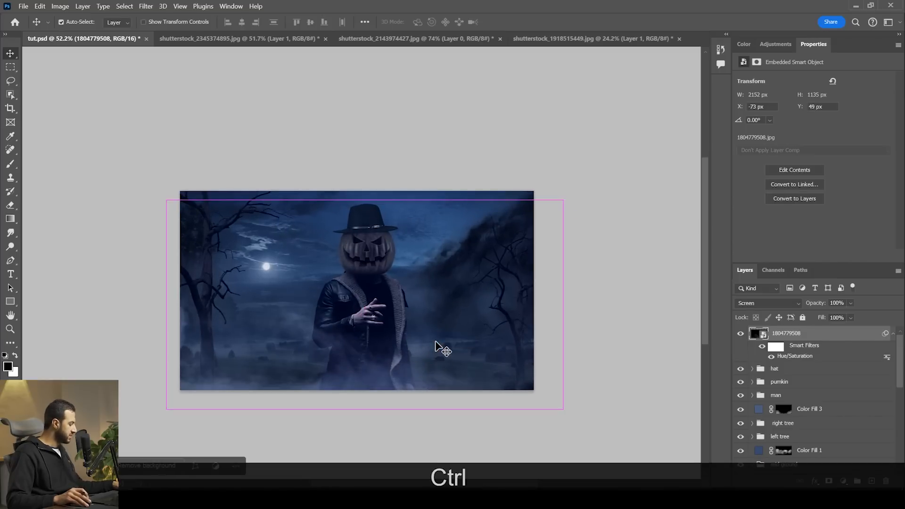
key(ctrl+t)
key(Return)
drag(561, 305, 484, 304)
drag(443, 341, 468, 361)
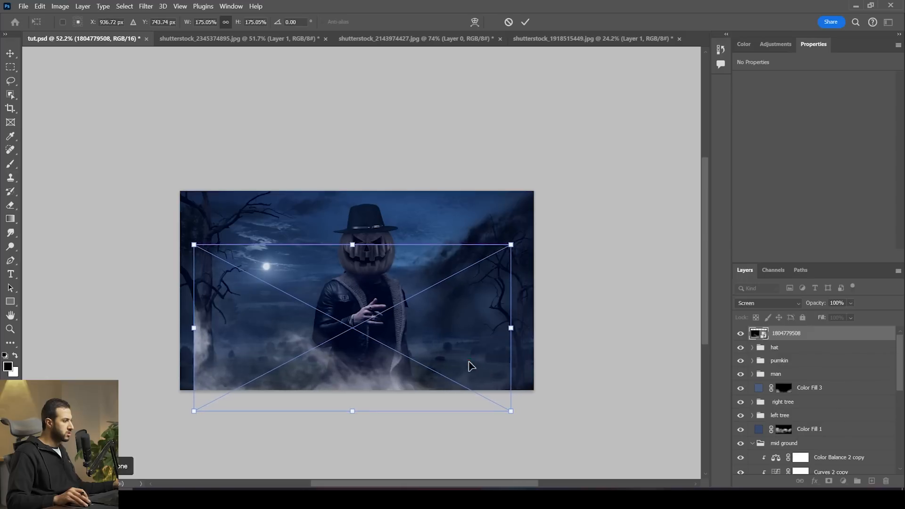
Warp the fog outward and into a curve along the scene's lower edge, and reposition the warped layer slightly
click(475, 22)
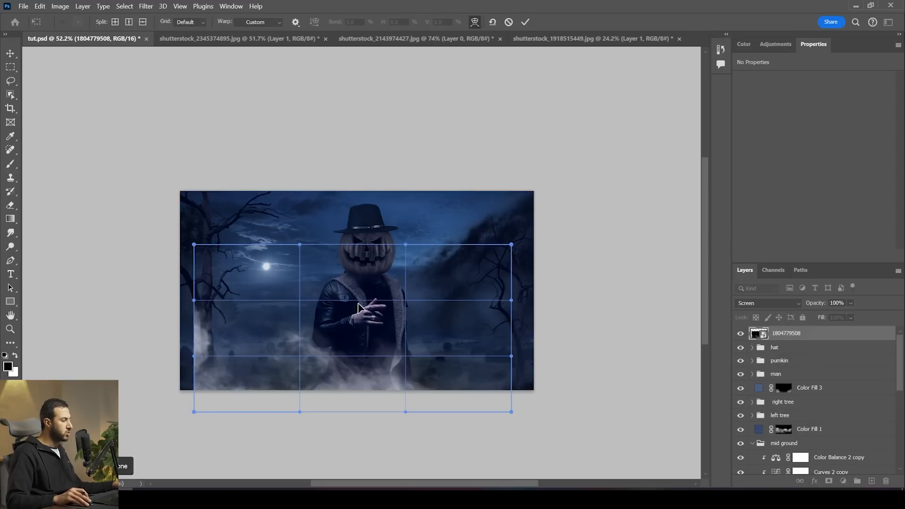
drag(359, 302, 362, 327)
drag(439, 324, 460, 316)
drag(203, 385, 147, 347)
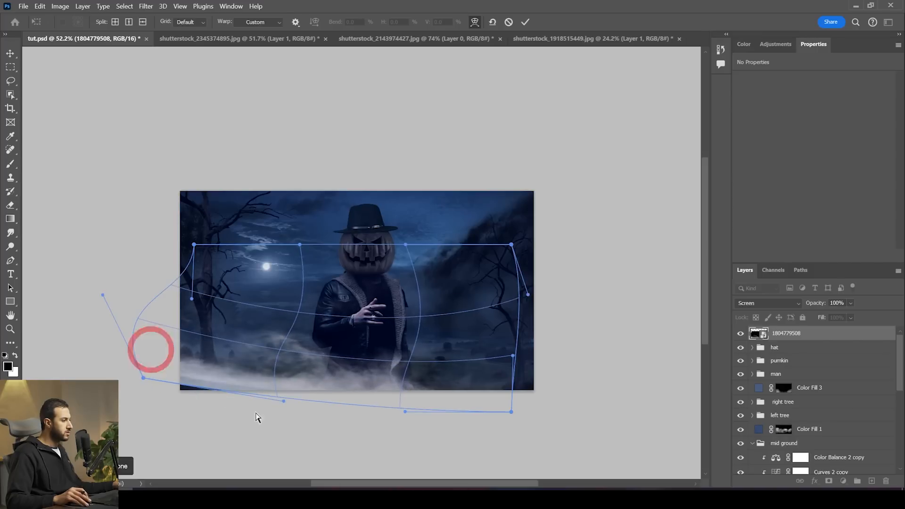
drag(333, 404, 324, 415)
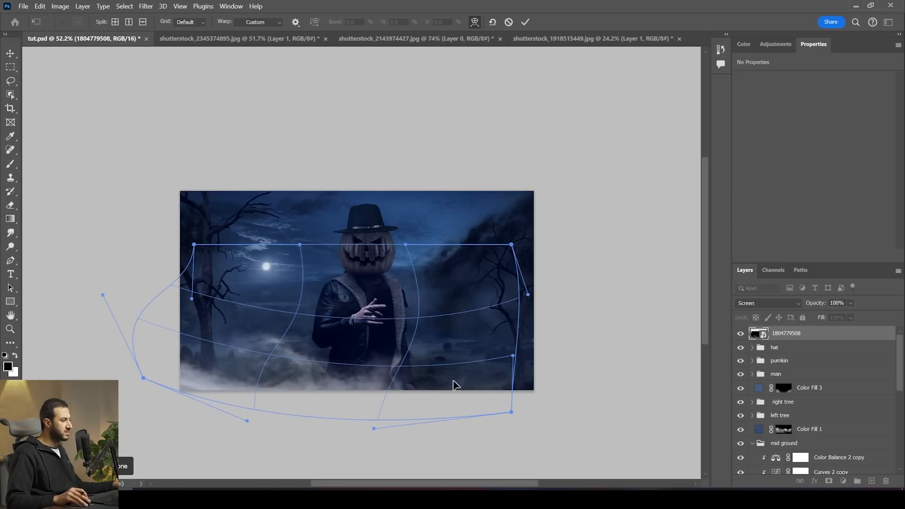
drag(455, 380, 465, 370)
drag(208, 398, 198, 406)
drag(215, 305, 228, 303)
drag(491, 348, 498, 358)
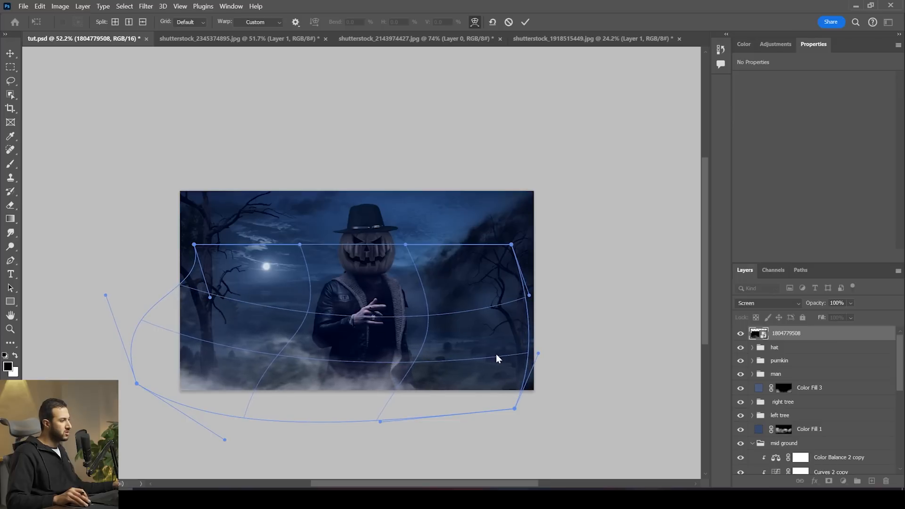
key(Return)
drag(421, 381, 436, 376)
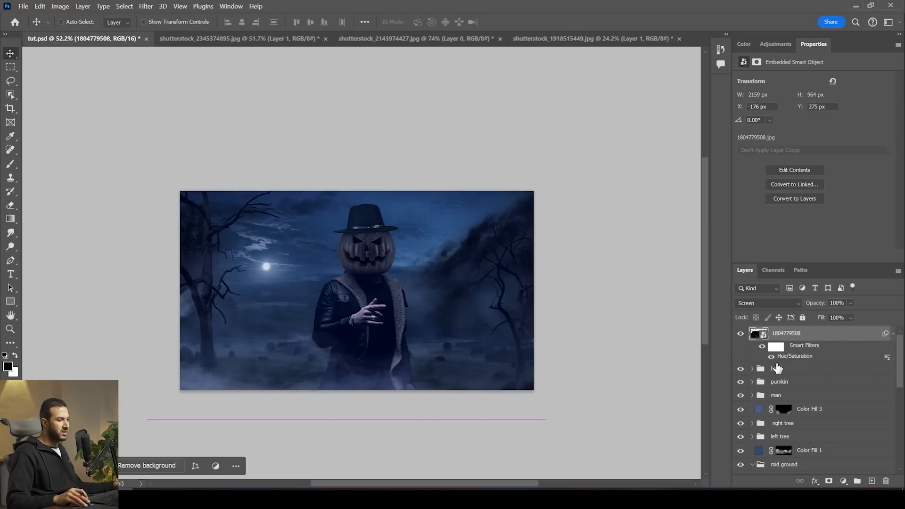
Reopen the fog layer's Hue/Saturation smart filter and lower its saturation slightly
double_click(790, 357)
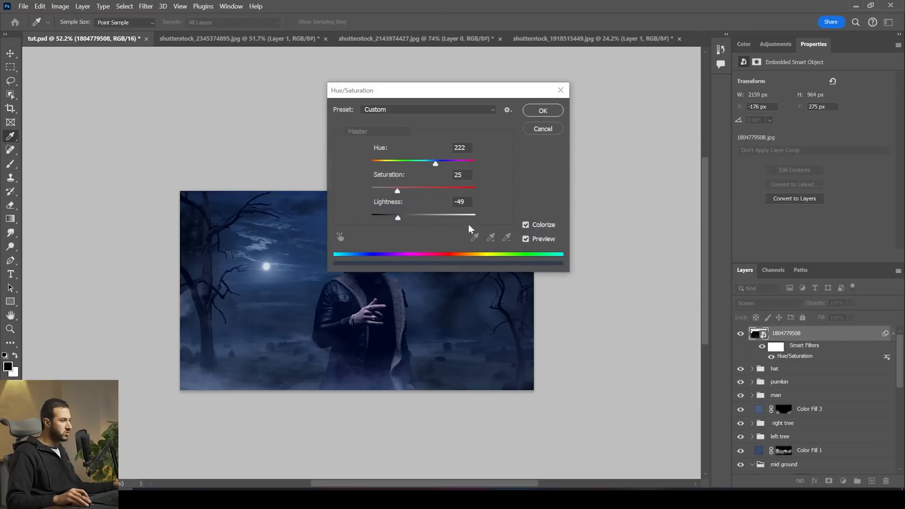
click(390, 192)
click(543, 110)
scroll(533, 265, down, 3)
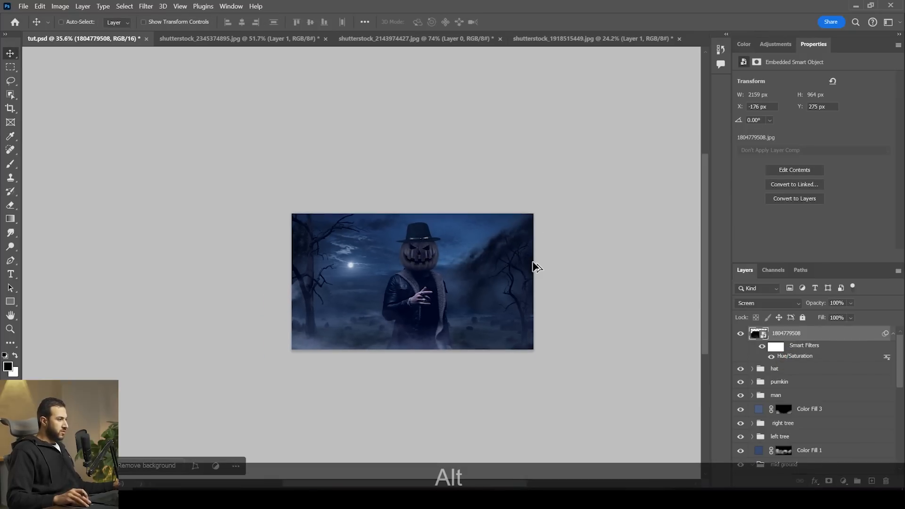
scroll(491, 281, up, 2)
scroll(434, 242, up, 2)
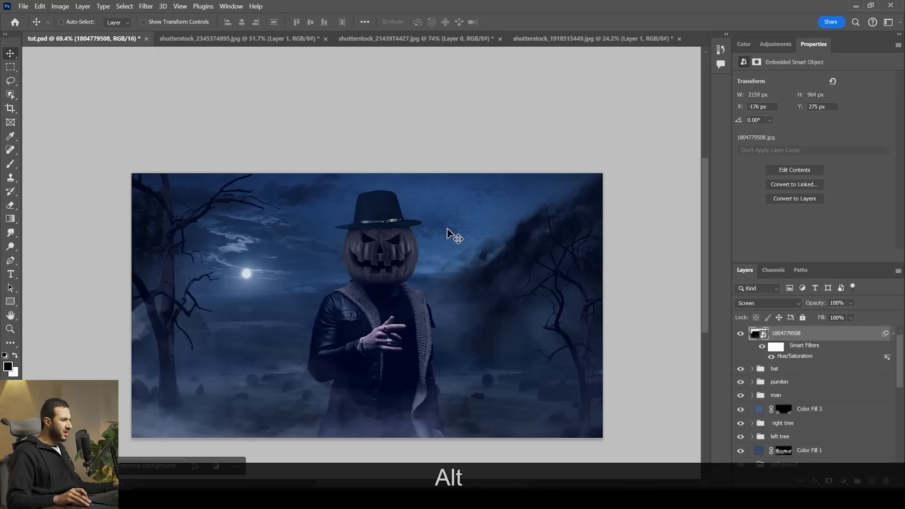
scroll(449, 238, up, 1)
Add a Hue/Saturation adjustment directly above the sky layer 662014831 and set its saturation to -26
right_click(449, 244)
click(478, 257)
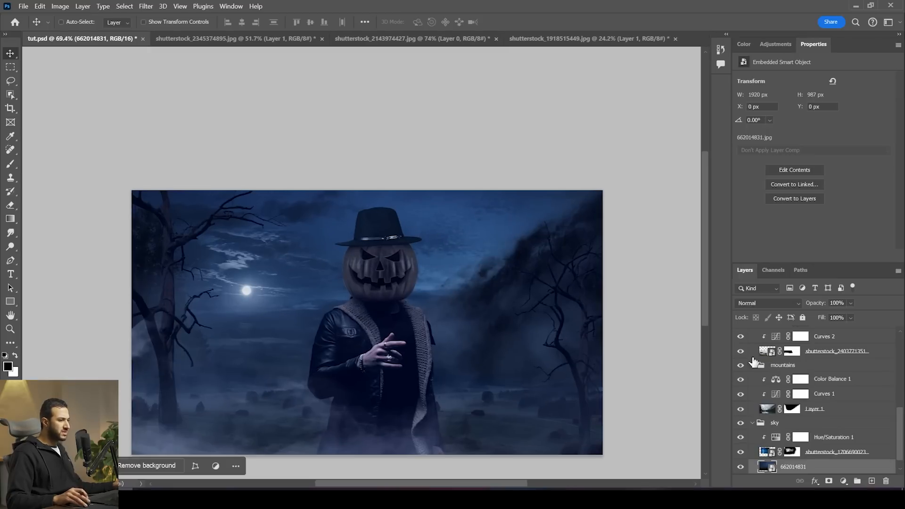
scroll(787, 407, down, 1)
click(779, 44)
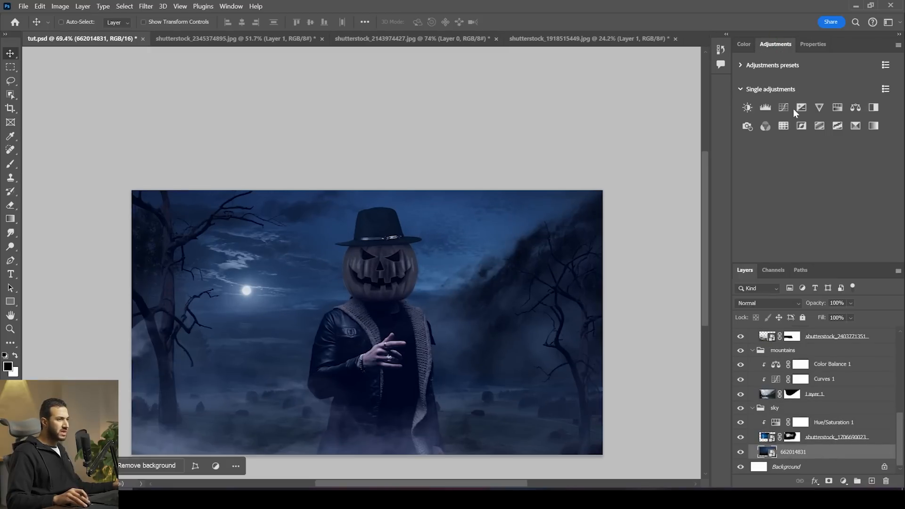
click(837, 108)
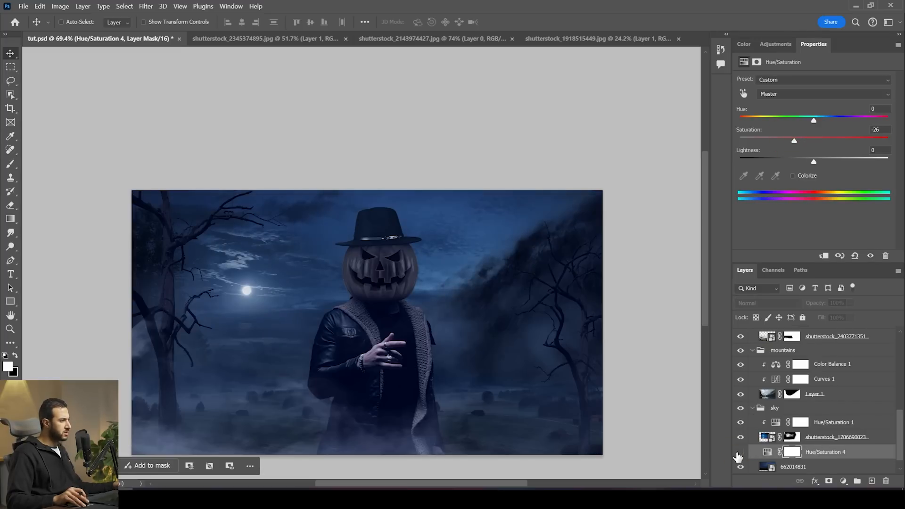
alt+click(453, 288)
drag(529, 331, 509, 317)
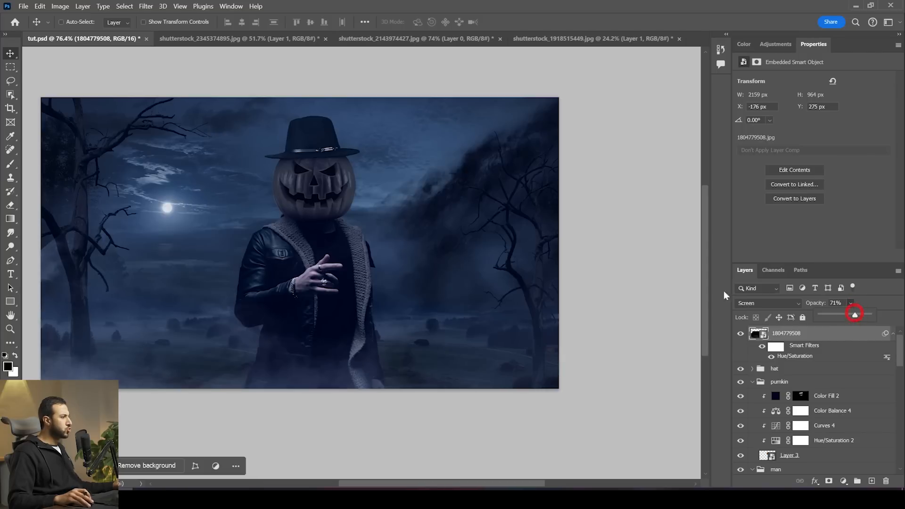
drag(354, 283, 404, 289)
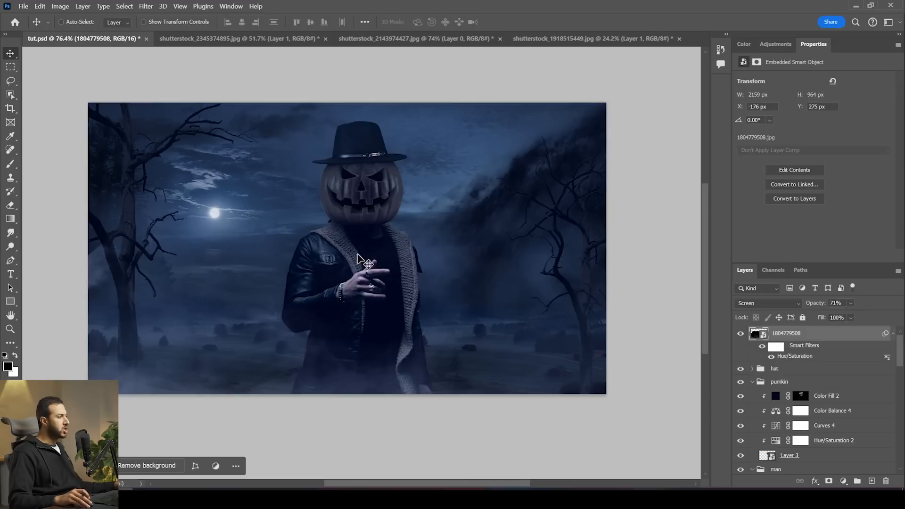
scroll(314, 241, up, 2)
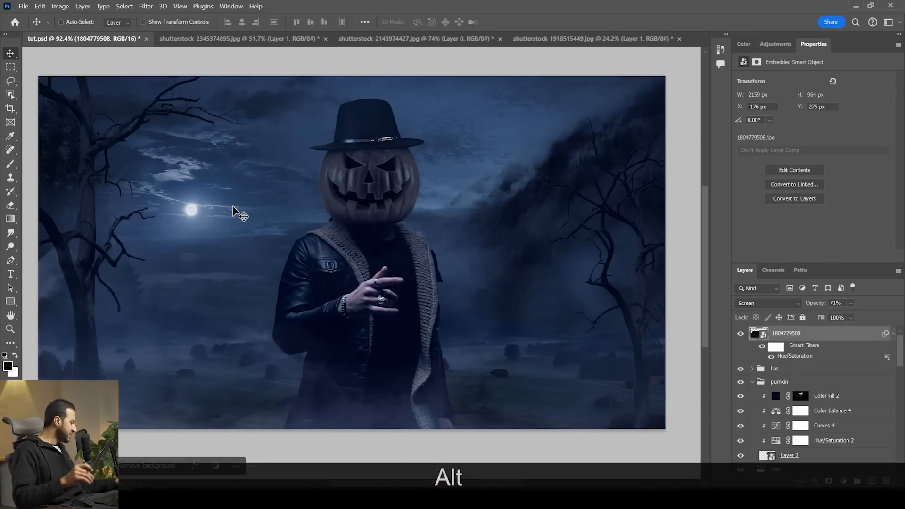
key(F3)
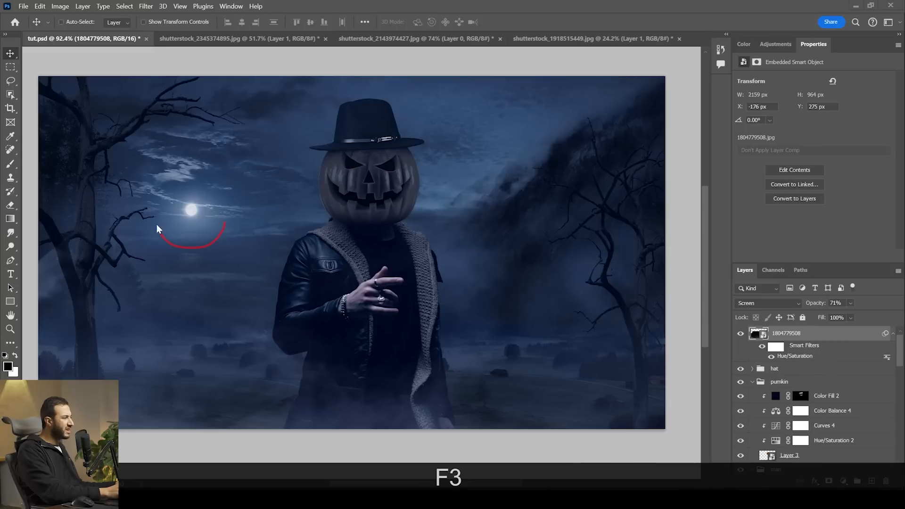
mouse_move(156, 224)
mouse_down()
mouse_move(223, 202)
mouse_move(223, 220)
mouse_move(245, 220)
mouse_up()
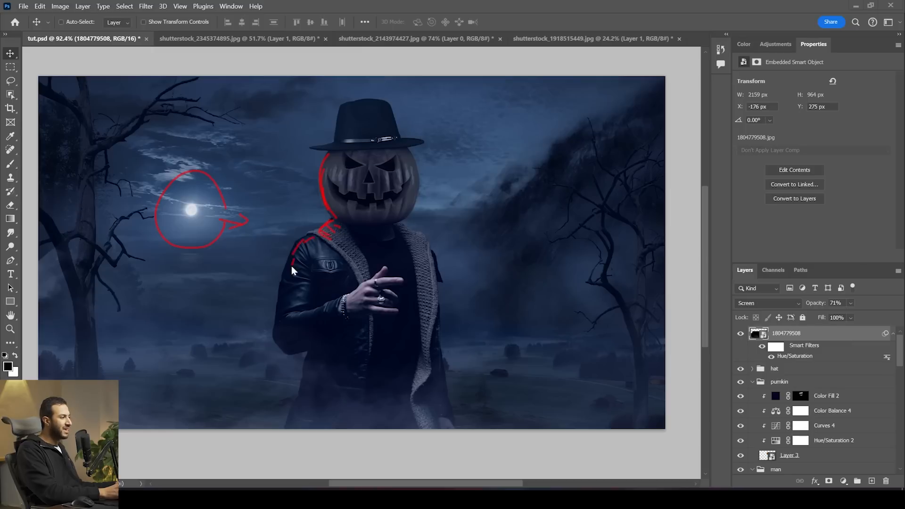
drag(315, 360, 296, 407)
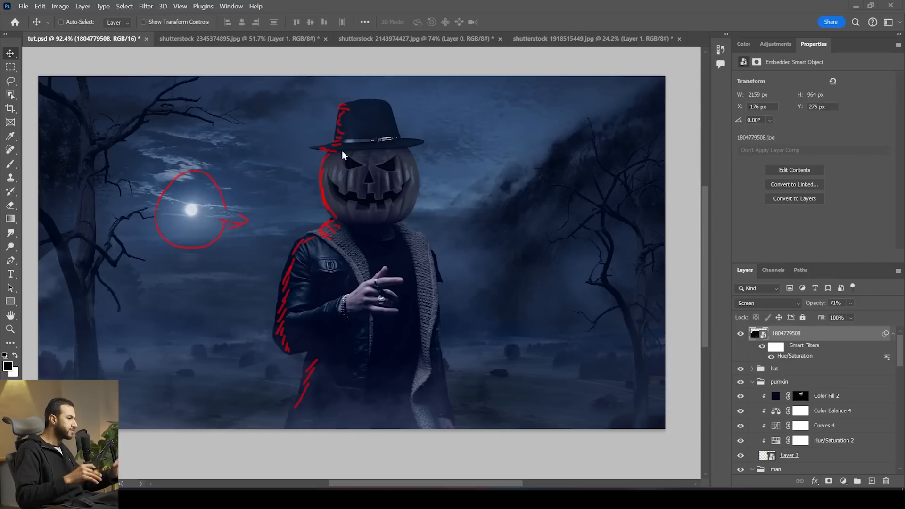
key(Escape)
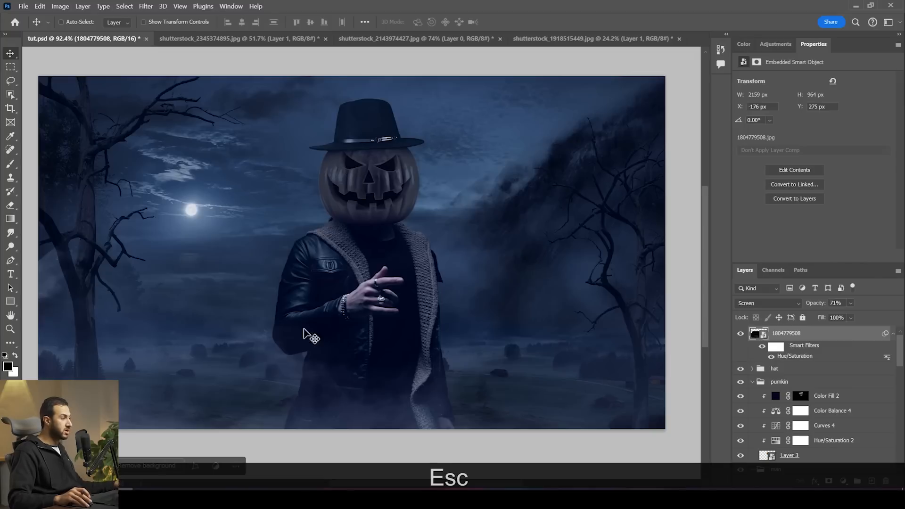
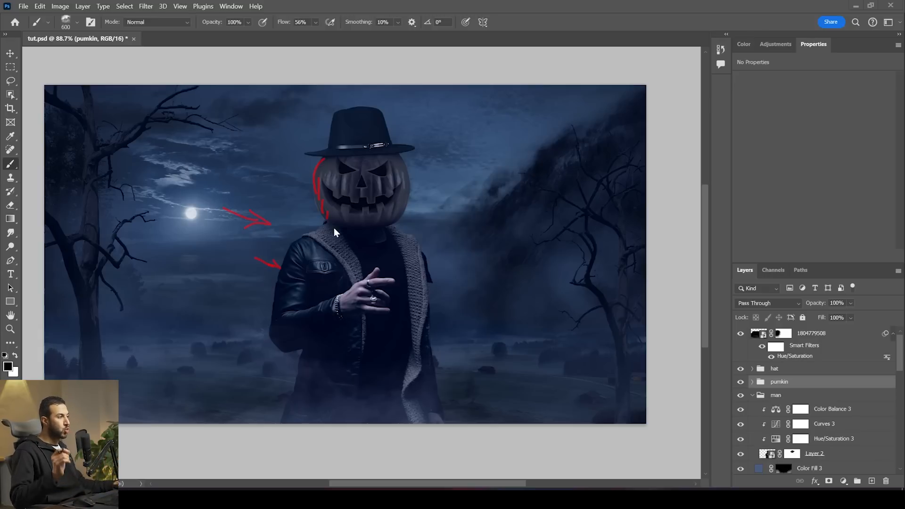
key(Escape)
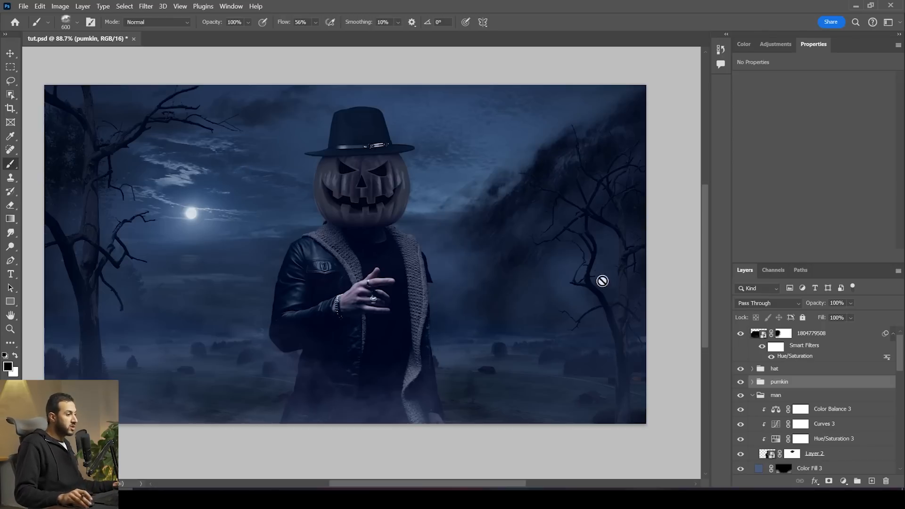
Add a light blue #91b6e3 Solid Color fill above Color Balance 3 in the man group and clip it to the man
click(819, 411)
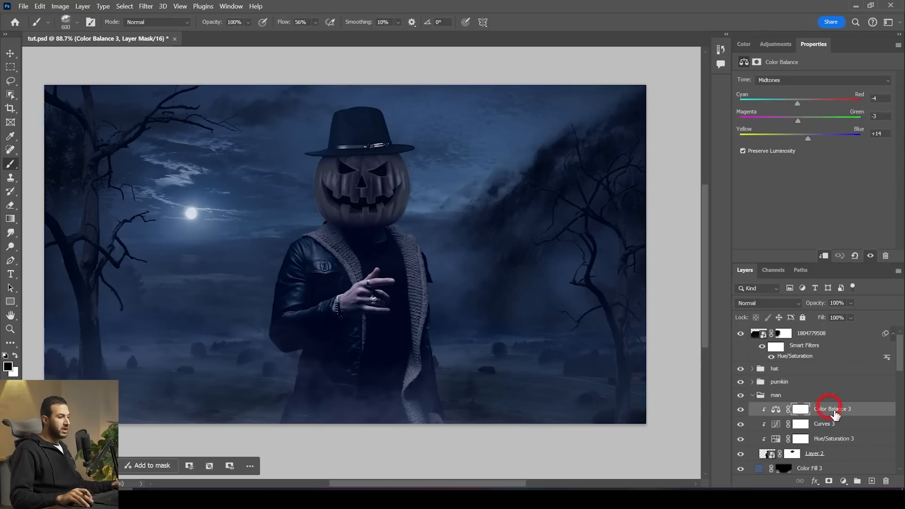
key(space)
drag(303, 291, 310, 291)
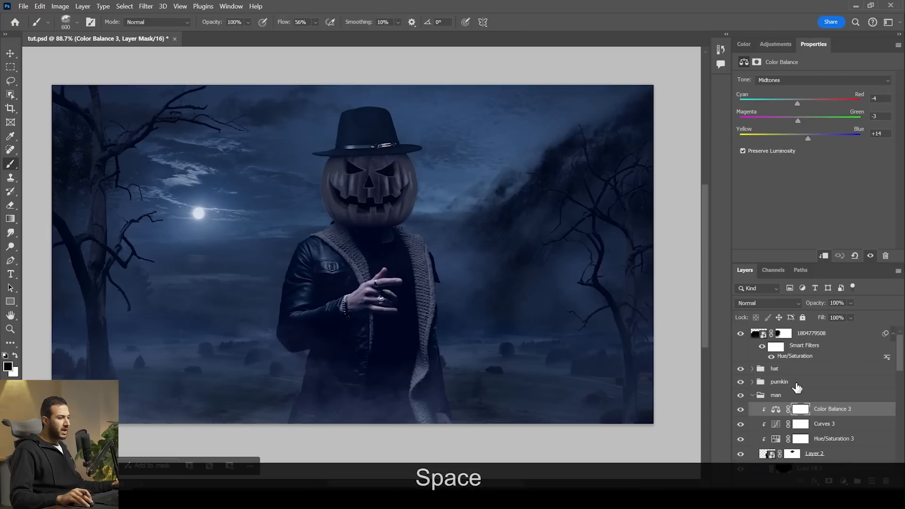
click(843, 481)
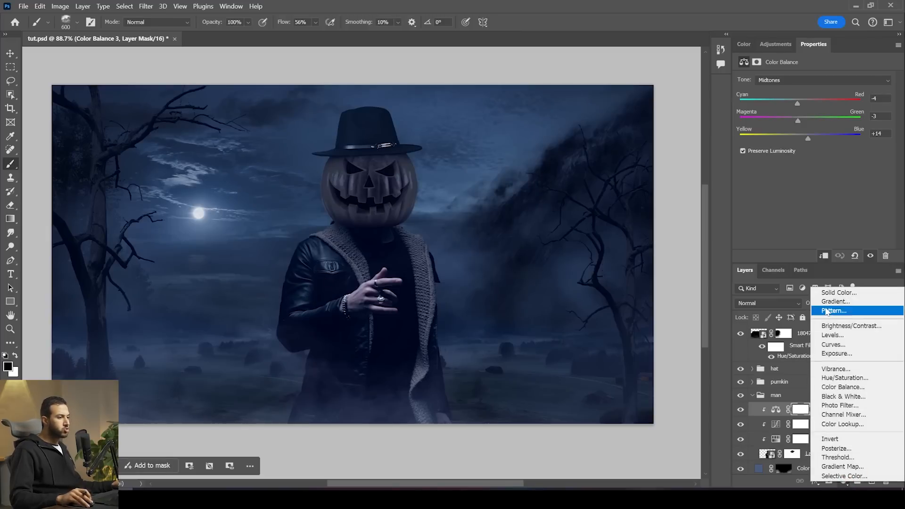
click(825, 290)
drag(751, 204, 752, 188)
drag(680, 151, 652, 144)
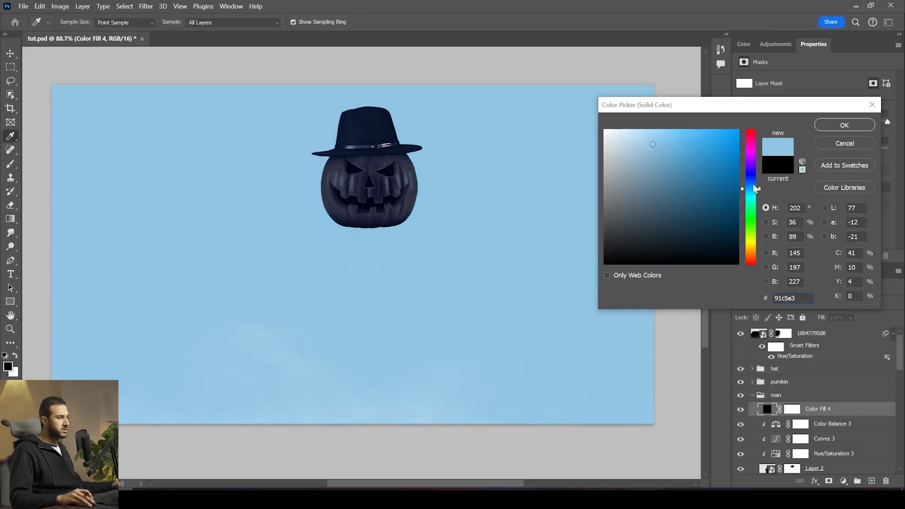
click(753, 185)
click(830, 125)
key(b)
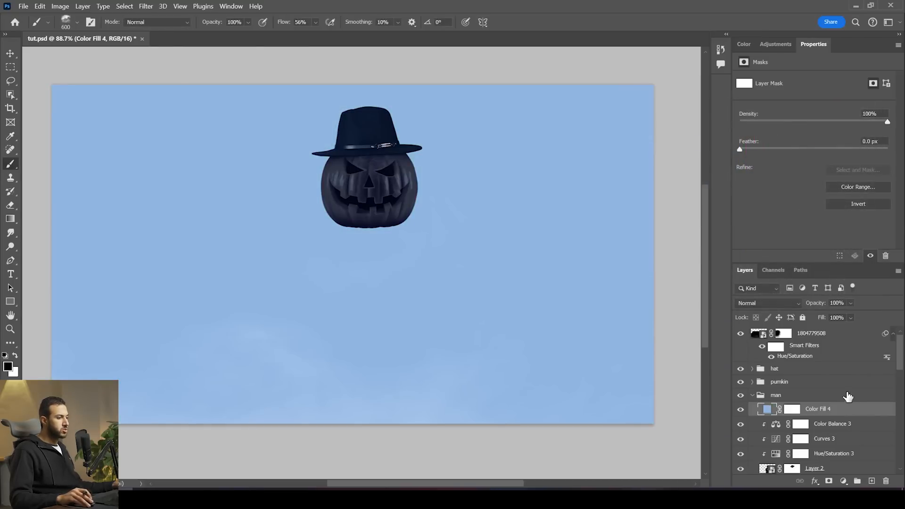
alt+click(856, 415)
Change the man's solid color fill to #a3b3c8, sampled from the glowing edge of the moon
alt+scroll(198, 212, up, 6)
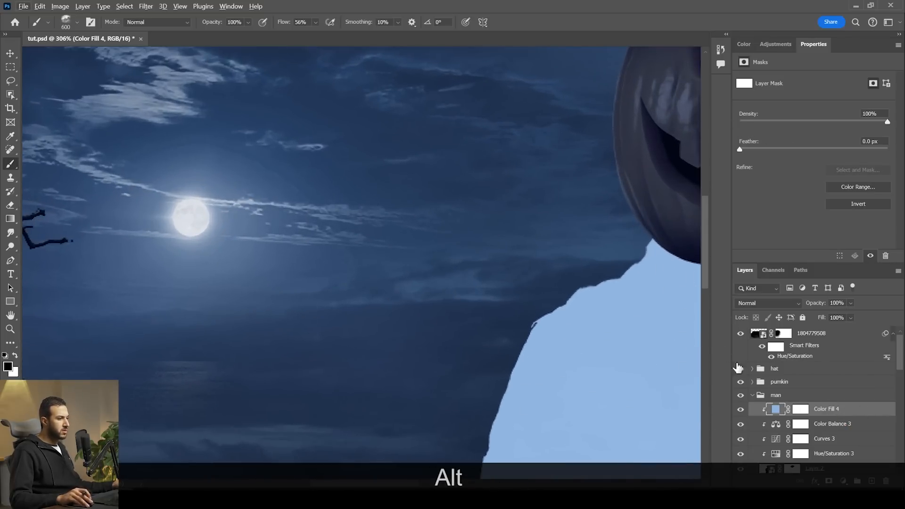
double_click(779, 410)
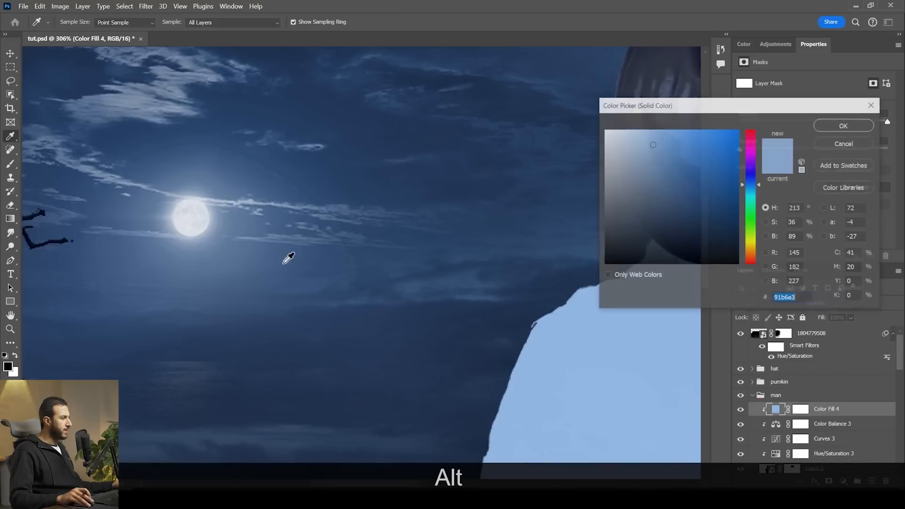
click(208, 230)
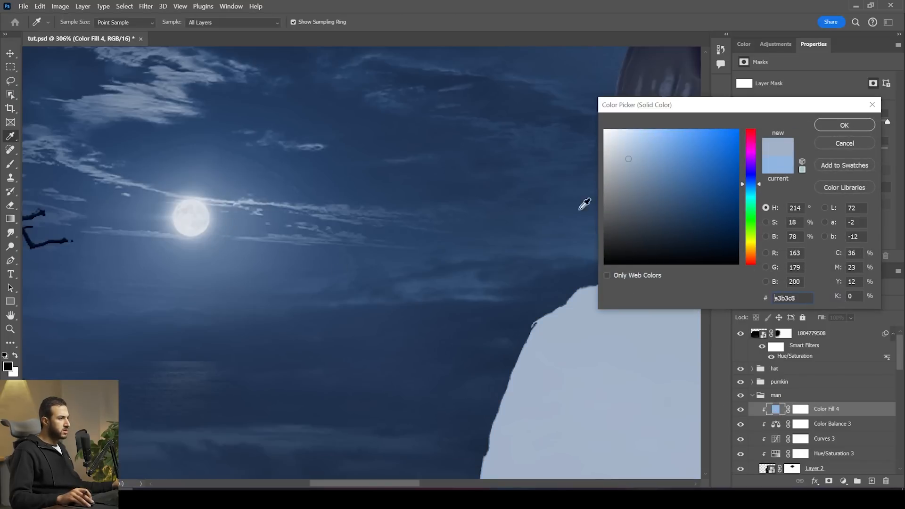
click(826, 126)
scroll(562, 327, down, 8)
drag(569, 342, 397, 212)
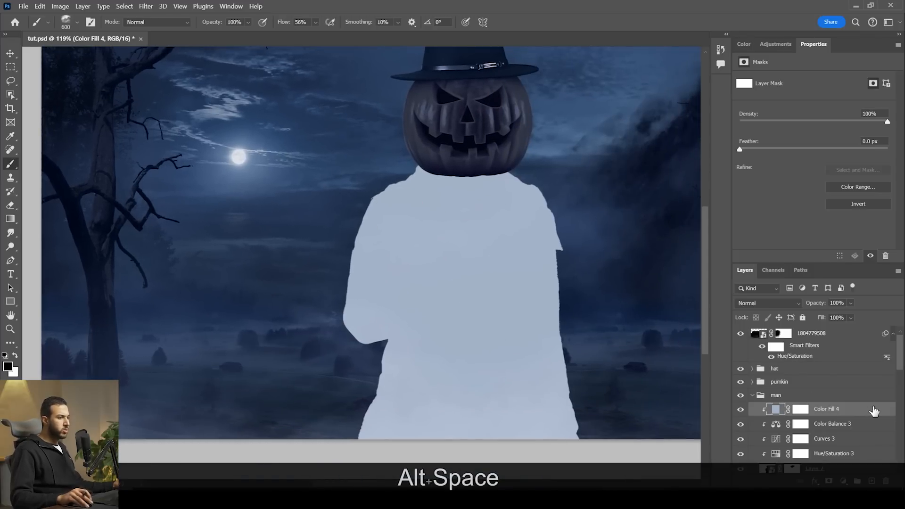
Split the black Blend If slider of the Color Fill 4 layer's Underlying Layer range to 0 / 20
double_click(872, 410)
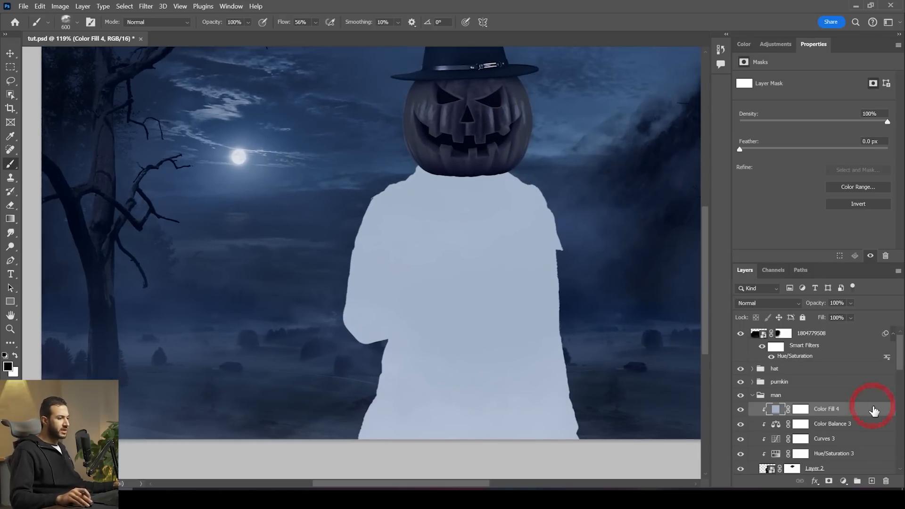
drag(470, 281, 424, 285)
drag(634, 313, 638, 312)
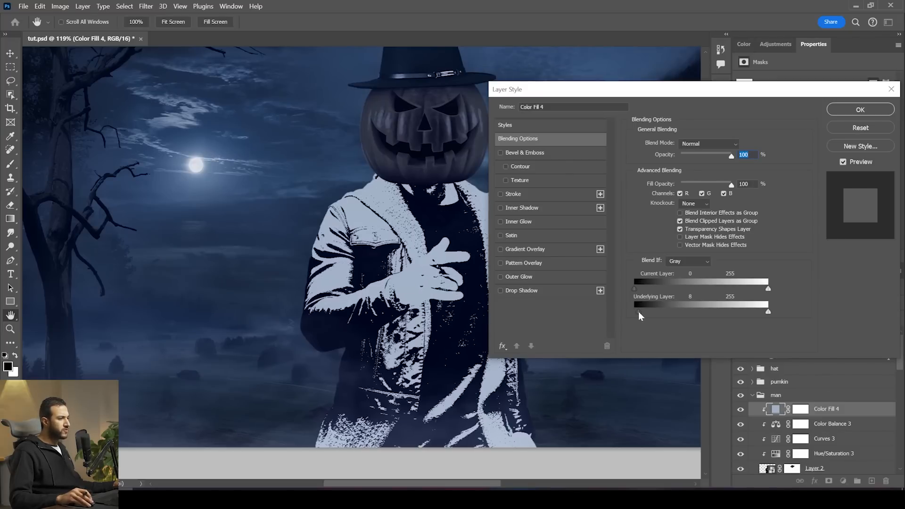
key(alt)
mouse_move(639, 312)
mouse_down()
mouse_move(646, 312)
mouse_move(623, 311)
mouse_move(646, 311)
mouse_up()
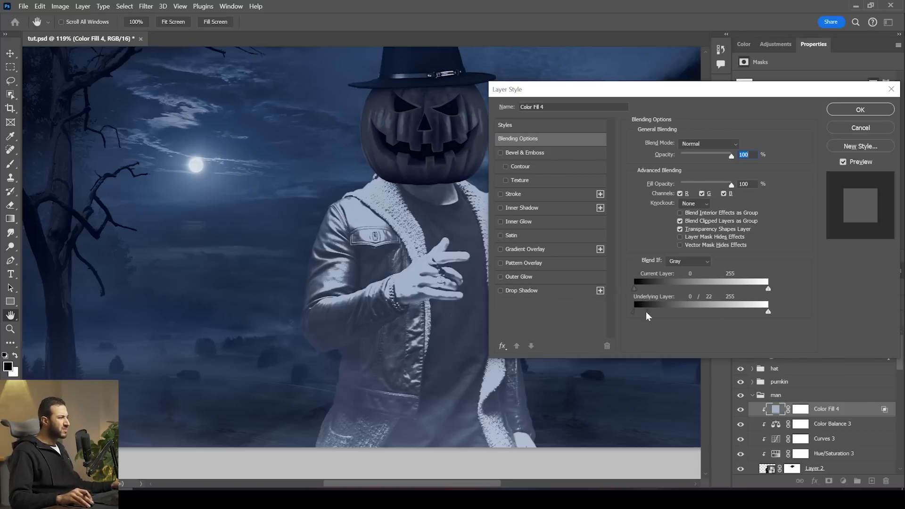
drag(645, 312, 645, 312)
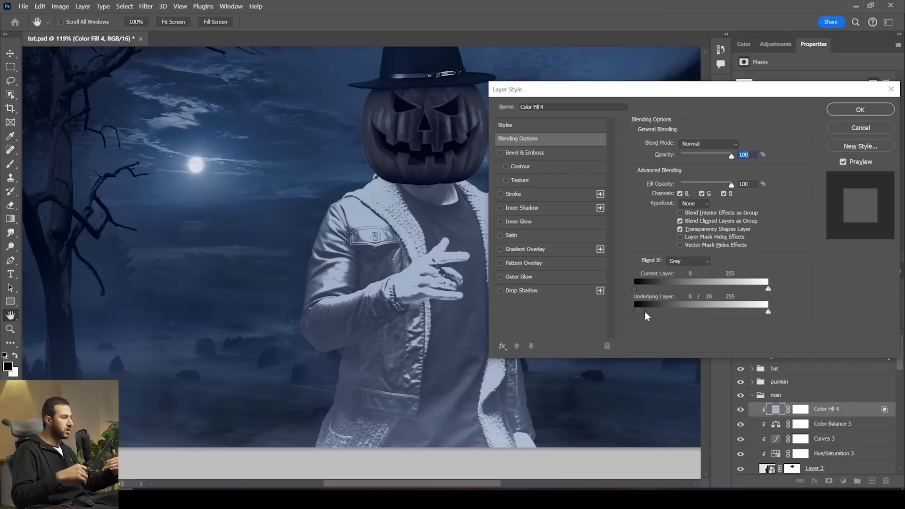
click(860, 111)
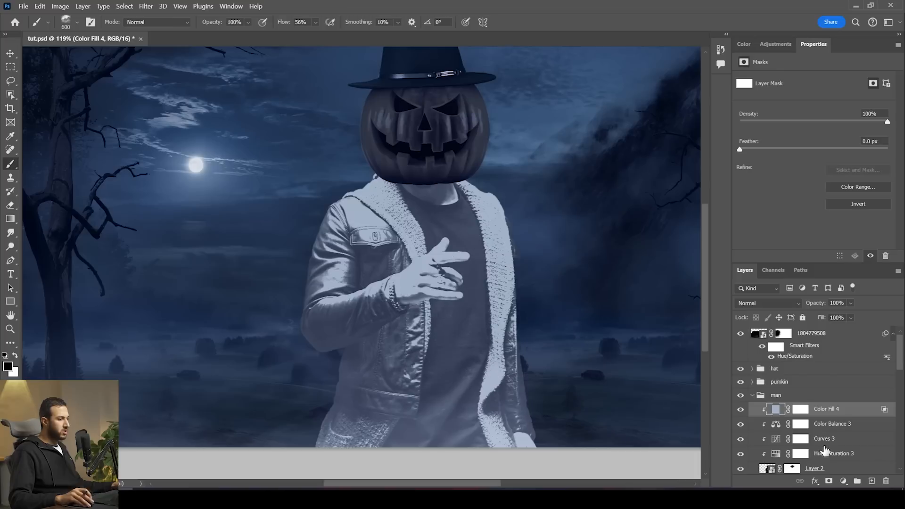
Invert the Color Fill 4 layer mask to black to hide the highlight color on the man
click(801, 410)
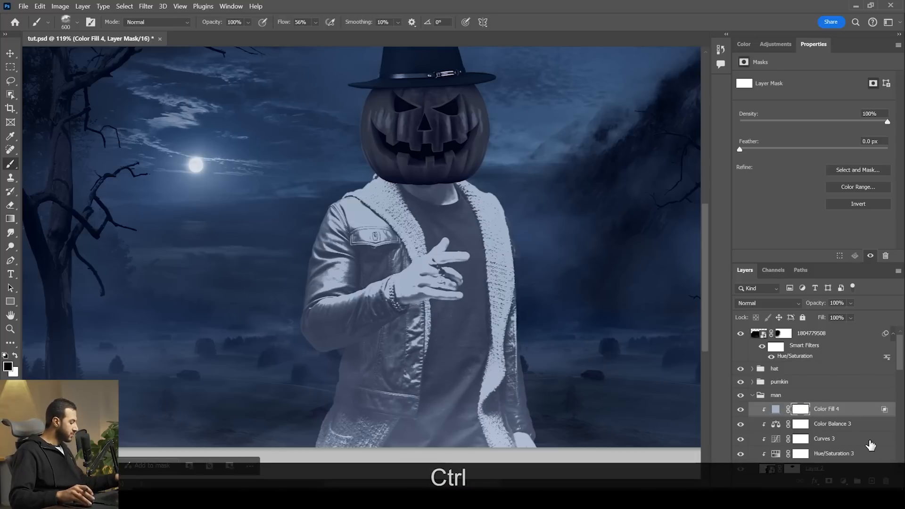
key(ctrl+i)
scroll(357, 230, up, 5)
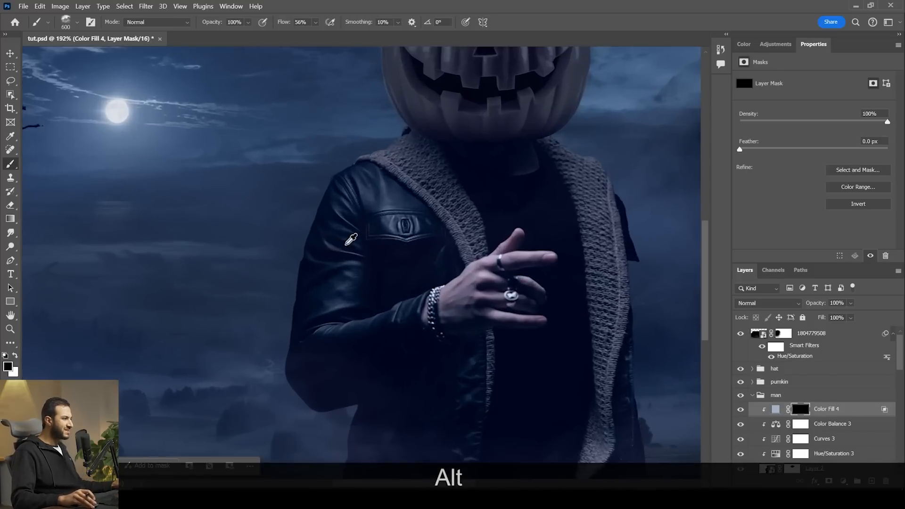
drag(329, 174, 361, 179)
scroll(361, 178, down, 3)
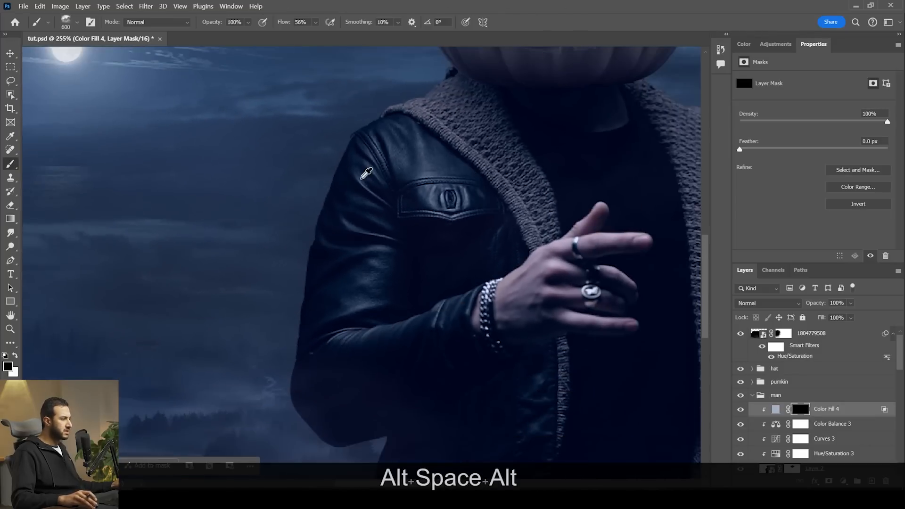
Search the brush presets for "textur" and choose the Texture 2 brush
right_click(330, 216)
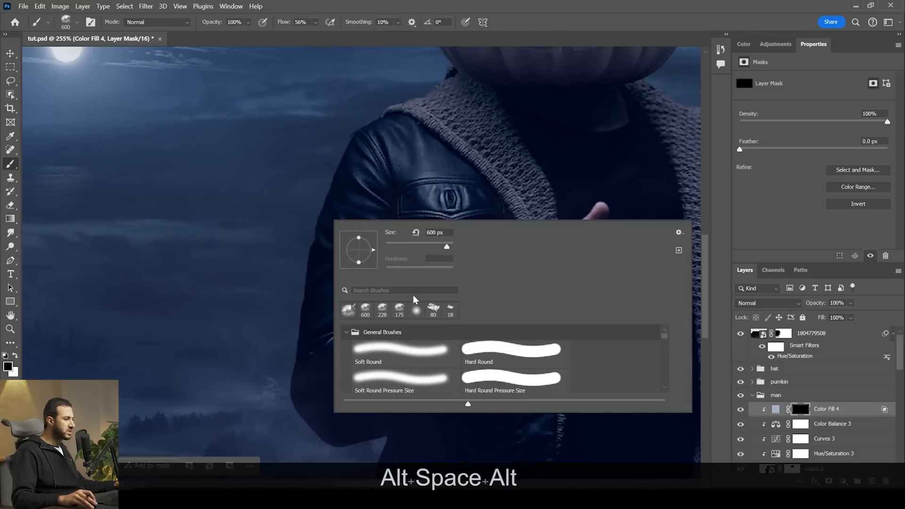
click(414, 290)
text(t)
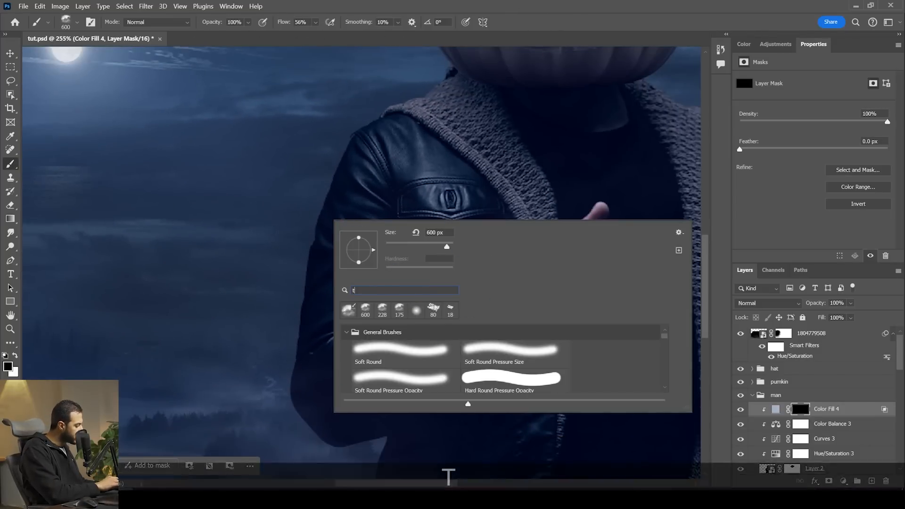
text(extur)
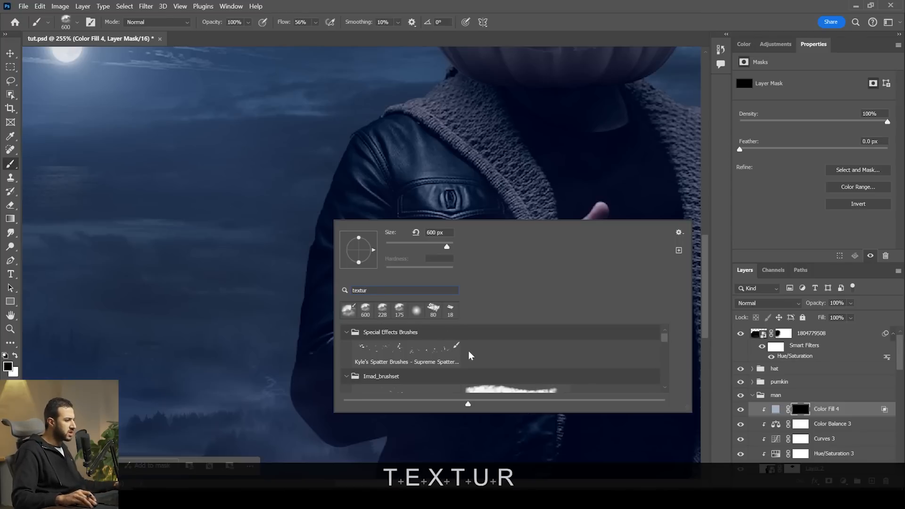
scroll(470, 356, down, 5)
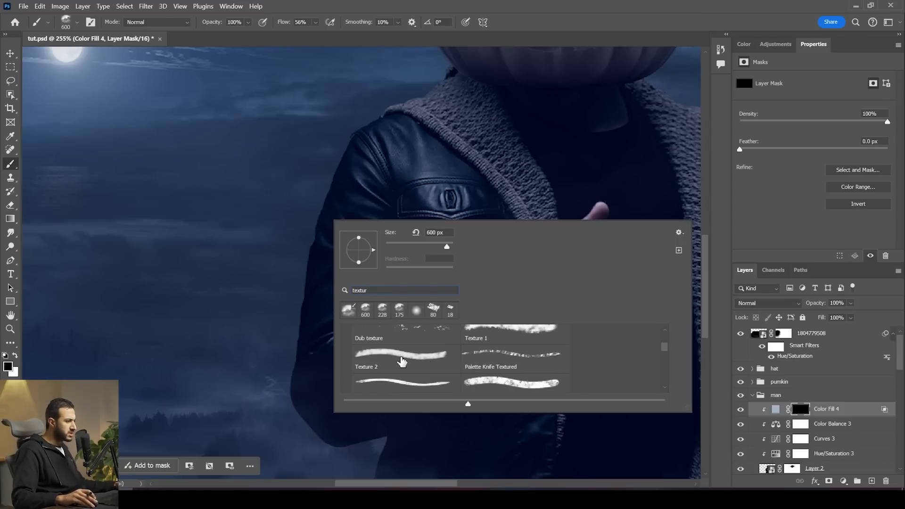
click(401, 361)
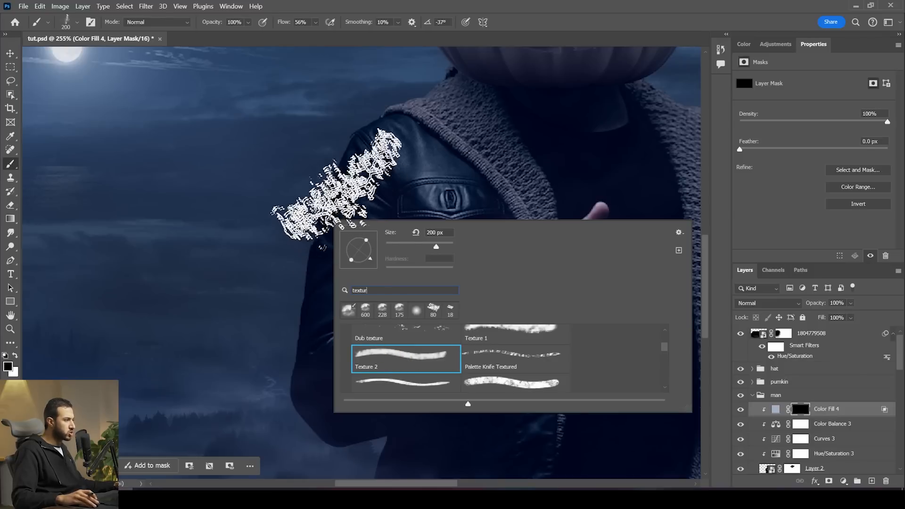
Try painting highlights on the jacket's shoulder, pocket and sleeve in the Color Fill 4 mask with the 200 px Texture 2 brush
click(334, 184)
click(297, 263)
key(x)
mouse_move(373, 199)
mouse_down()
mouse_move(351, 410)
mouse_move(377, 91)
mouse_move(398, 325)
mouse_move(420, 384)
mouse_move(566, 390)
mouse_move(560, 360)
mouse_move(425, 87)
mouse_move(417, 193)
mouse_move(360, 222)
mouse_move(457, 323)
mouse_move(331, 168)
mouse_move(438, 278)
mouse_move(399, 253)
mouse_move(337, 299)
mouse_move(374, 283)
mouse_move(426, 407)
mouse_up()
key(x)
Try a 200 px soft round brush on the sleeve for comparison, and clear the Color Fill 4 mask back to black
right_click(427, 408)
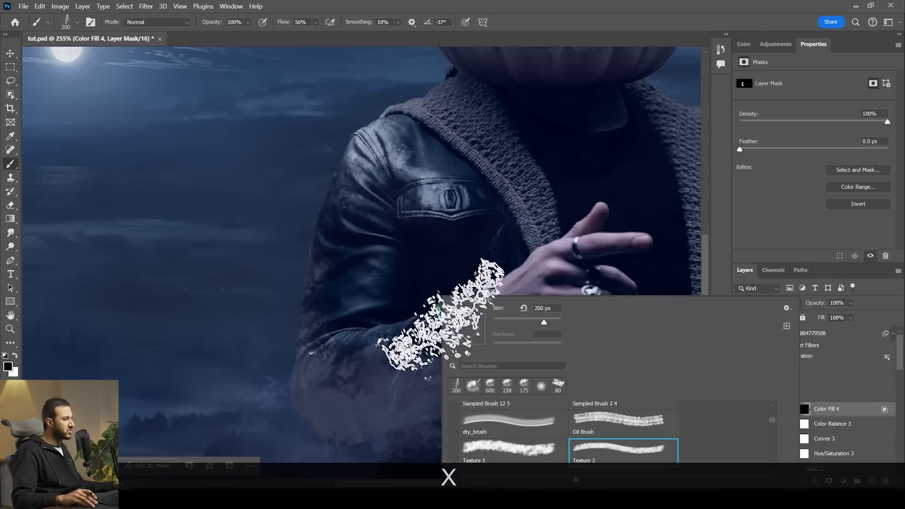
click(456, 386)
click(256, 137)
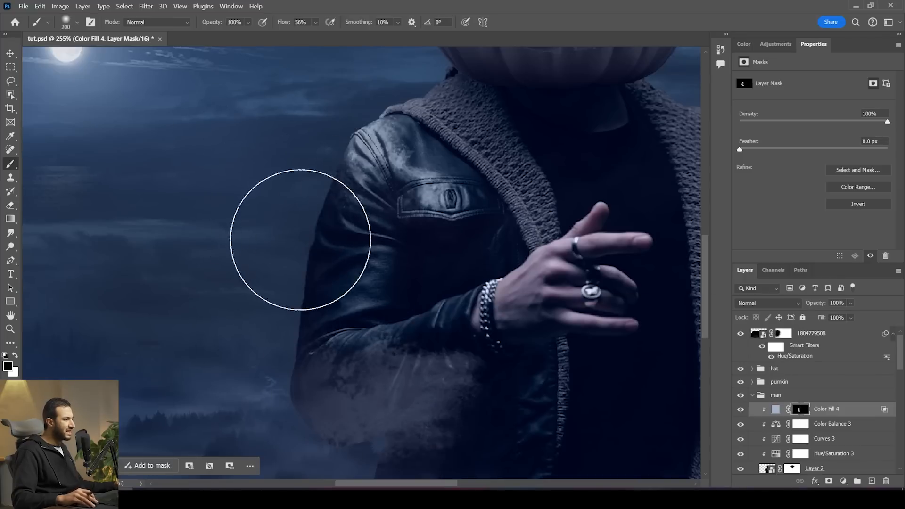
key(x)
mouse_move(319, 218)
mouse_down()
mouse_move(327, 283)
mouse_move(359, 283)
mouse_up()
key(ctrl+z)
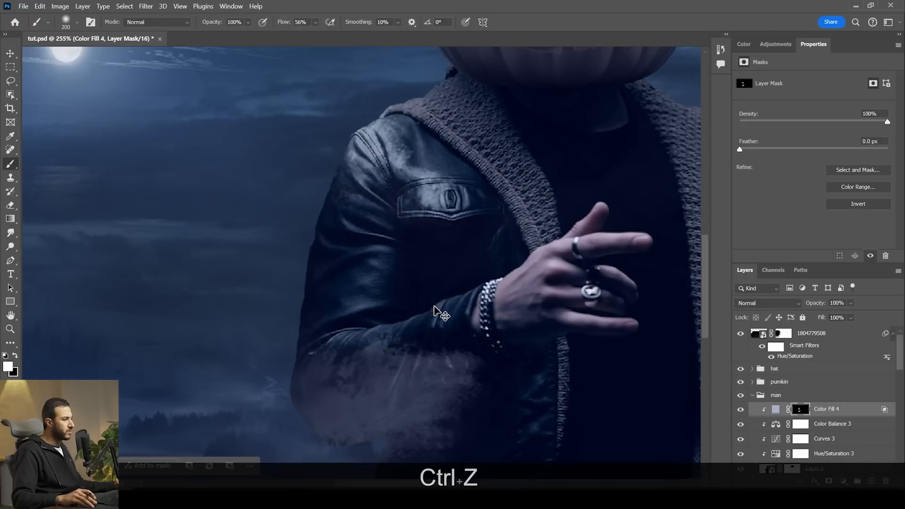
key(ctrl+a)
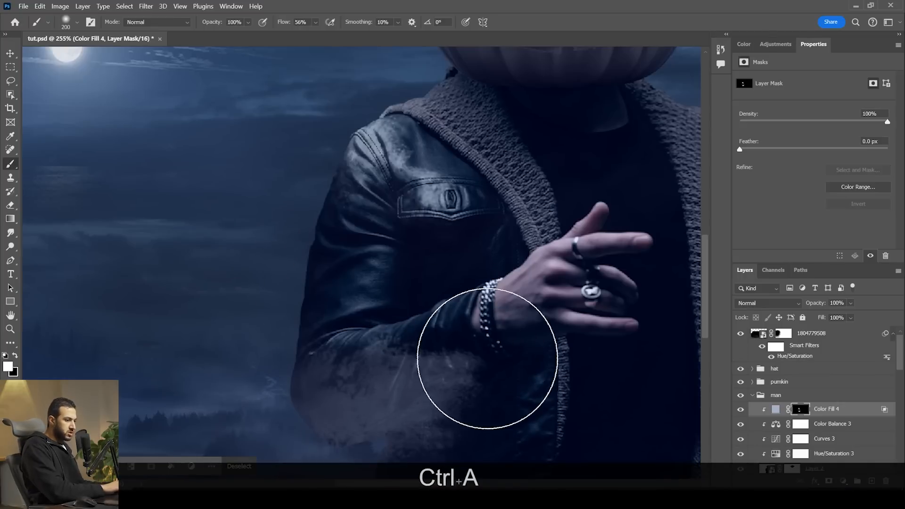
key(BackSpace)
Reselect the 200 px Texture 2 brush from the recent brushes and lower its flow to 18%
key(b)
right_click(330, 294)
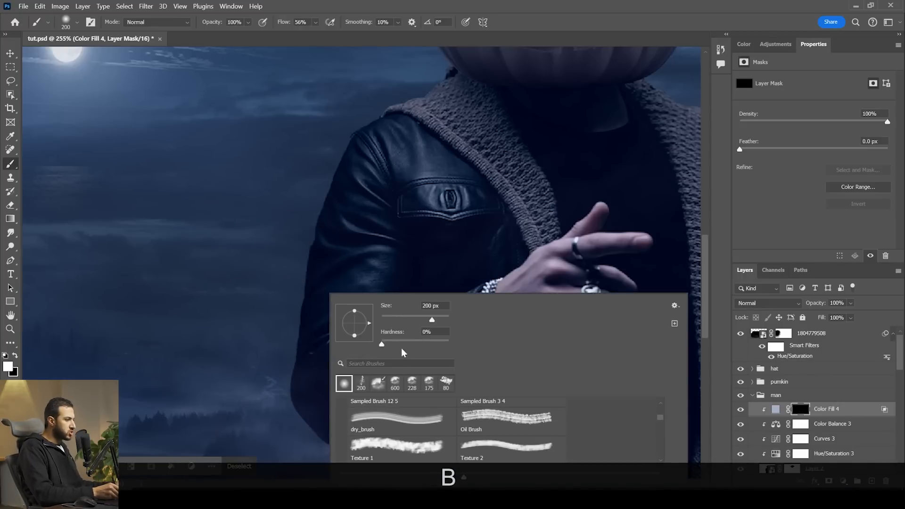
click(364, 392)
click(315, 22)
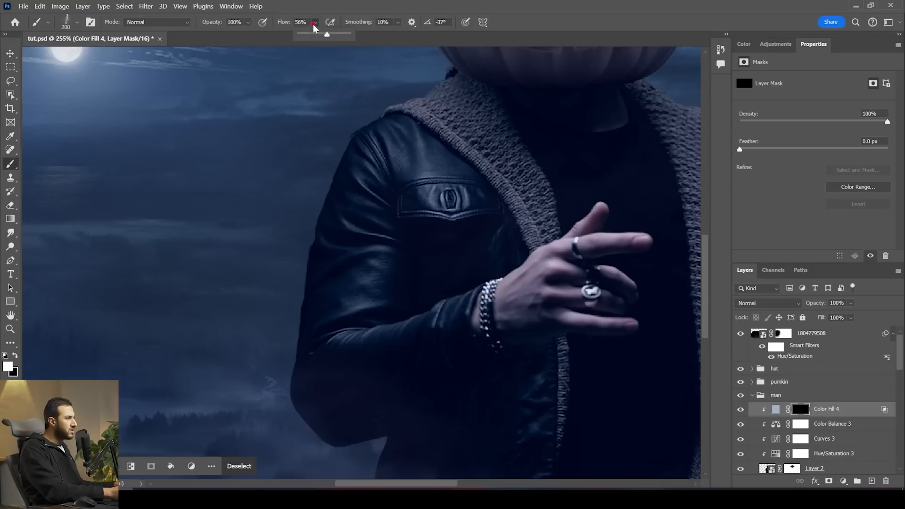
Reduce the textured brush's size to 25 px for painting the man's shoulder and collar
key(space)
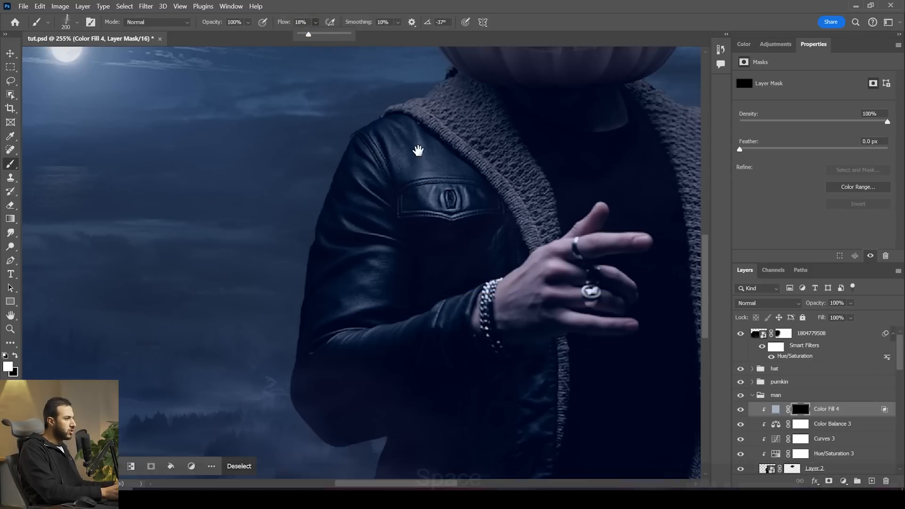
drag(415, 146, 372, 191)
key(z)
click(381, 180)
key(bracketleft)
key(bracketleft)
key(bracketleft)
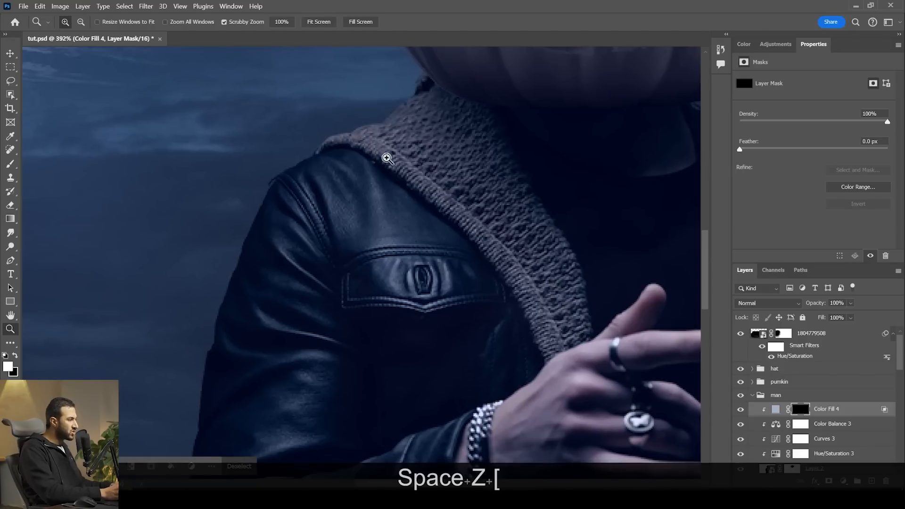
key(b)
key(bracketleft)
key(bracketleft)
key(bracketleft)
key(bracketleft)
key(bracketleft)
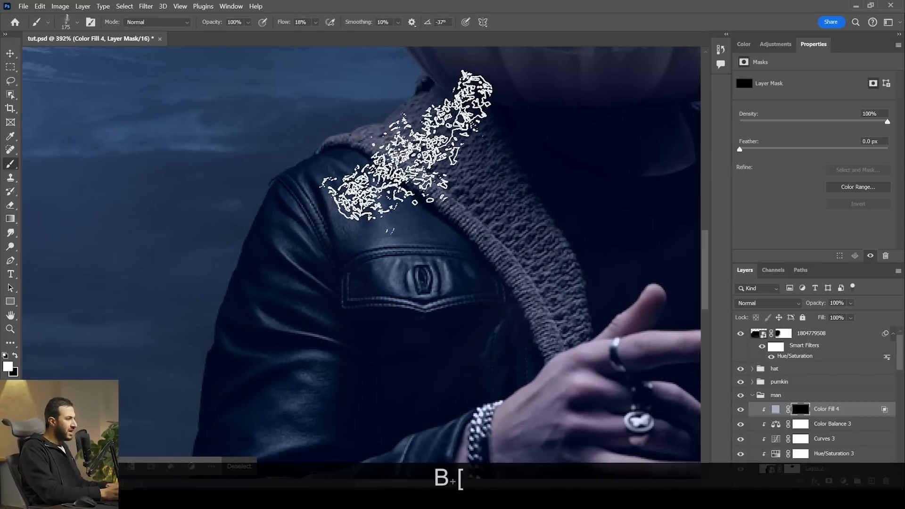
key(bracketleft)
key(bracketleft)
key(bracketleft)
key(bracketleft)
key(bracketleft)
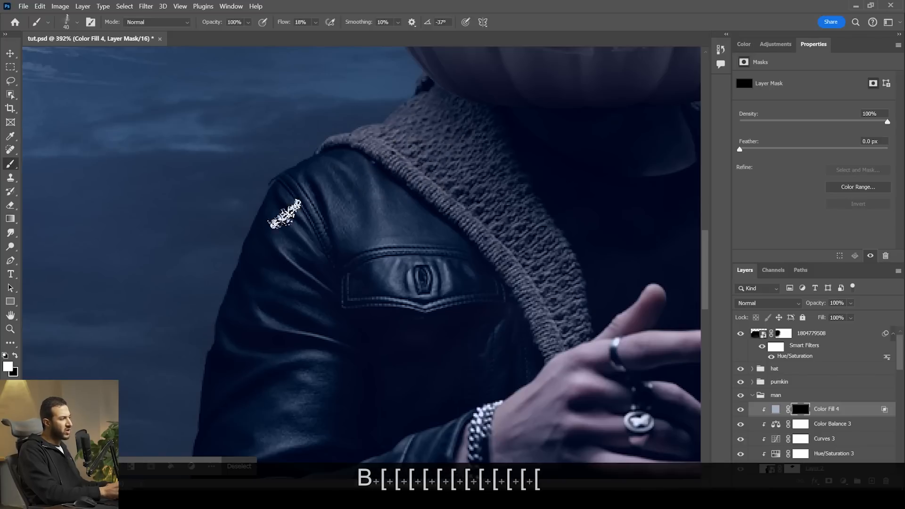
key(bracketleft)
key(bracketleft)
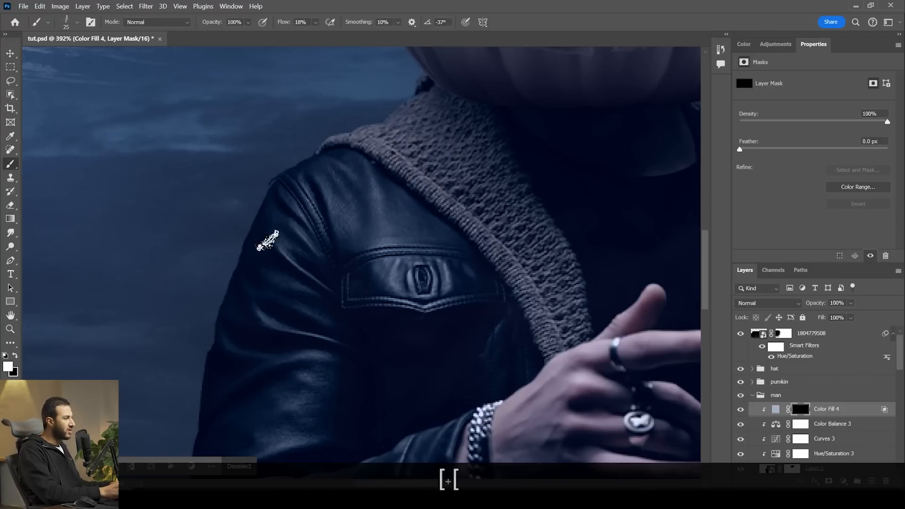
Set the brush flow to 50% and paint moonlight highlights on the moon-facing side of the fleece collar in the Color Fill 4 mask
key(space)
drag(354, 178, 316, 276)
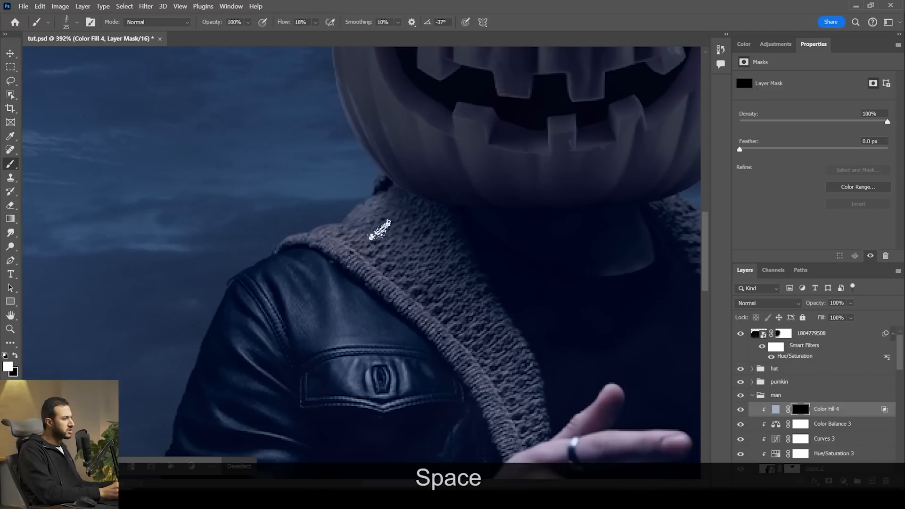
click(315, 22)
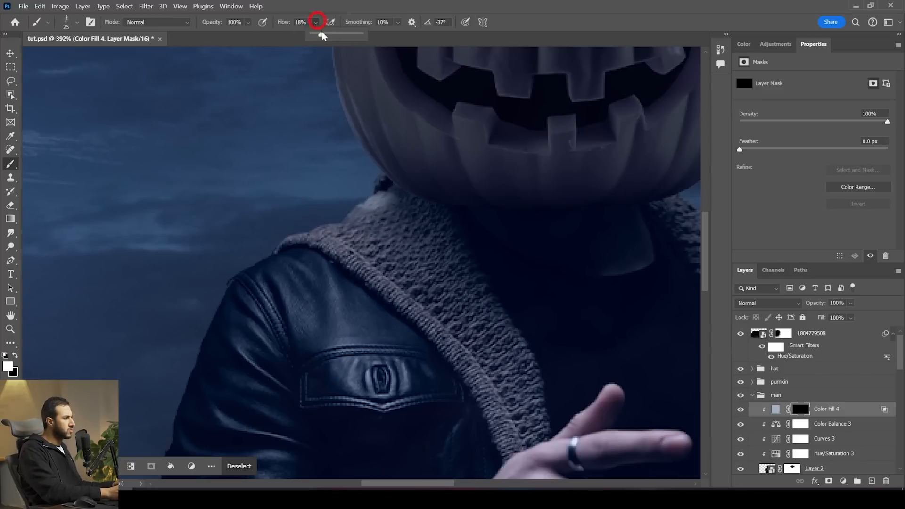
drag(334, 35, 337, 35)
drag(357, 204, 416, 252)
mouse_move(373, 190)
mouse_down()
mouse_move(414, 262)
mouse_move(351, 199)
mouse_move(401, 252)
mouse_move(327, 217)
mouse_move(379, 235)
mouse_move(318, 232)
mouse_move(380, 251)
mouse_move(371, 260)
mouse_move(323, 244)
mouse_move(376, 265)
mouse_move(394, 252)
mouse_move(294, 221)
mouse_up()
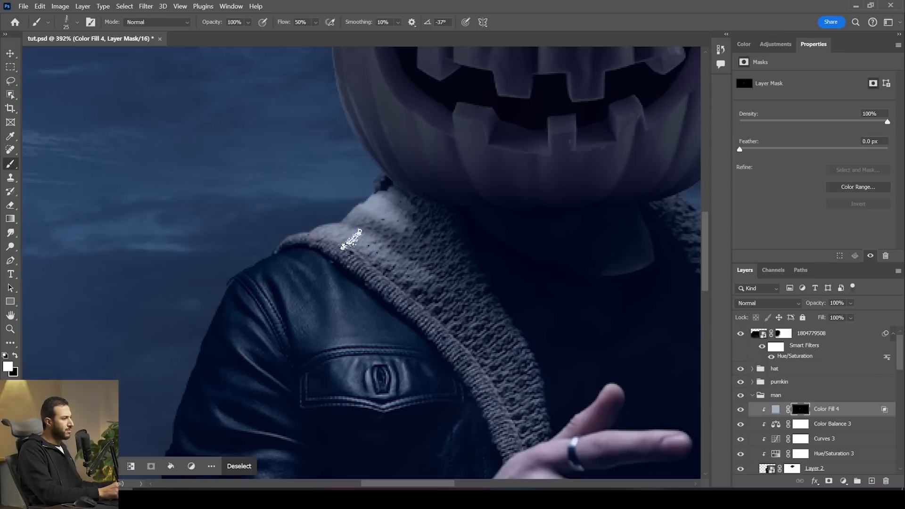
Paint finer highlights into the fleece collar's texture with the brush reduced to 9 px
key(bracketleft)
key(bracketleft)
key(bracketleft)
key(bracketleft)
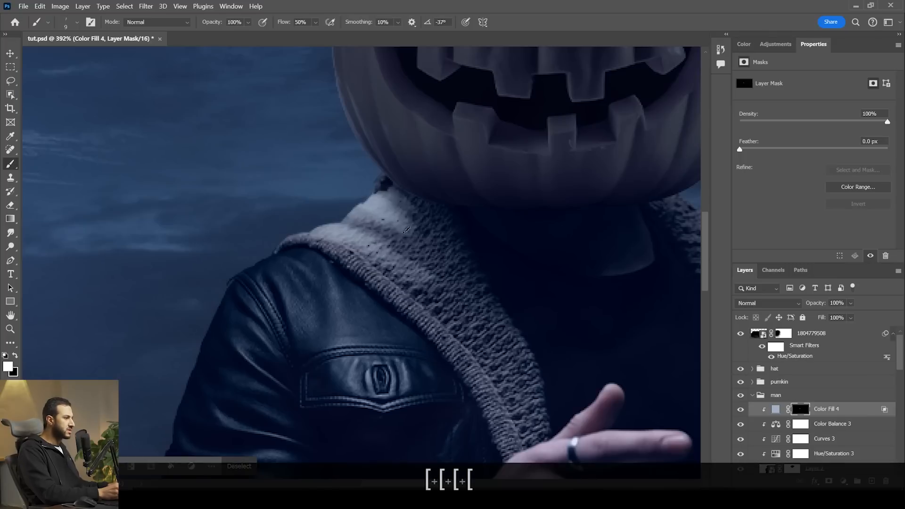
drag(384, 224, 418, 248)
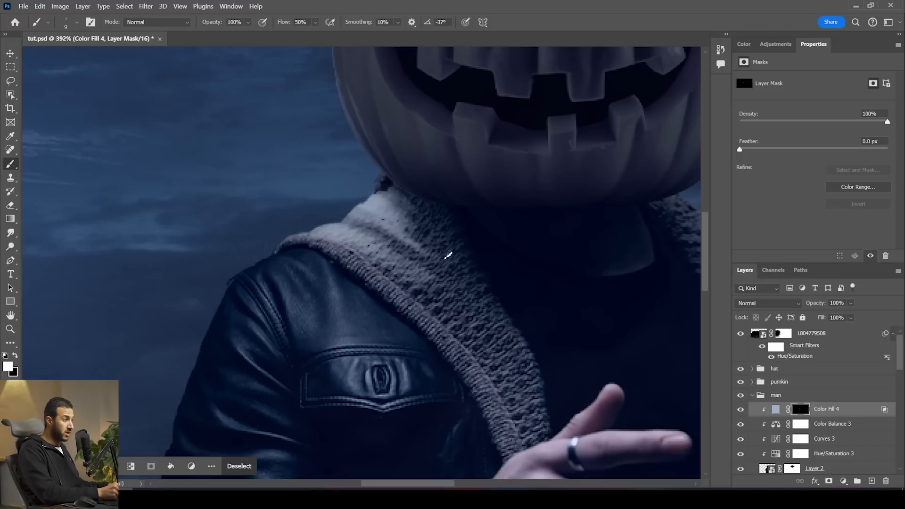
Paint moonlight highlights on the leather shoulder beside the collar, varying the brush size between 10 and 25 px
key(bracketright)
key(bracketright)
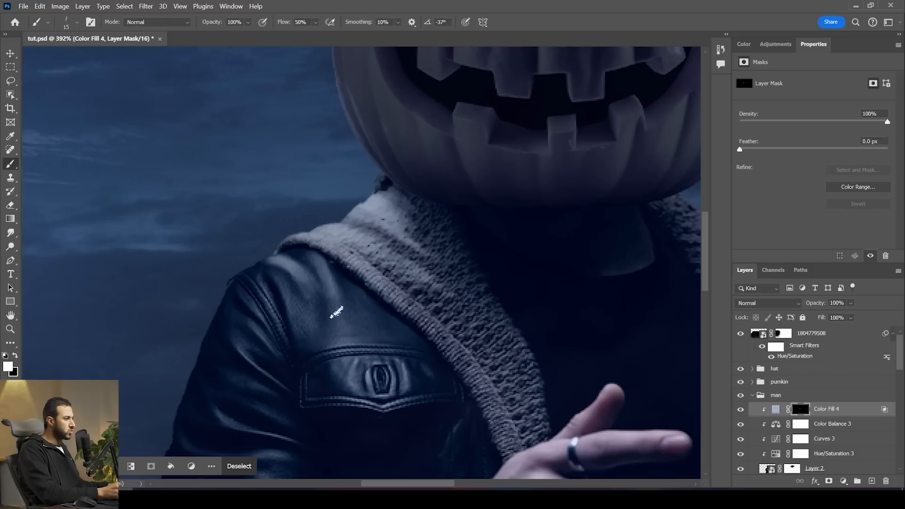
key(bracketright)
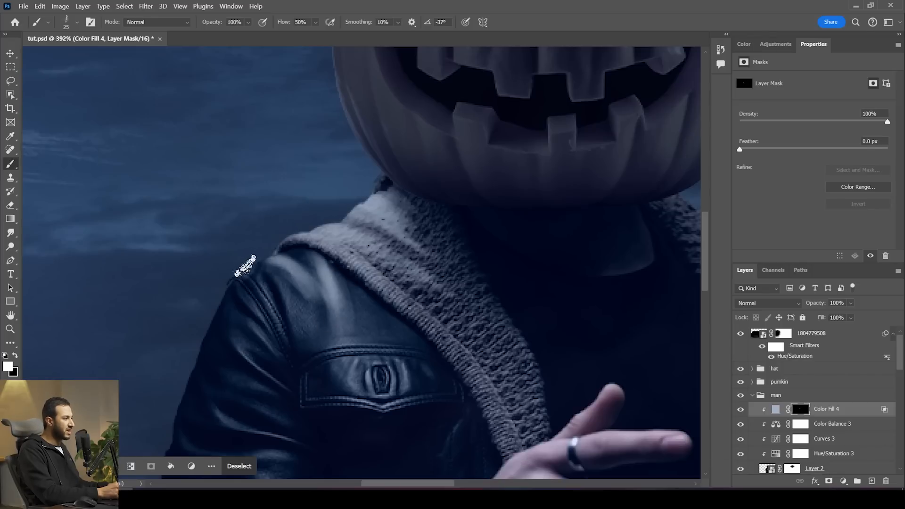
key(bracketleft)
key(bracketleft)
key(bracketleft)
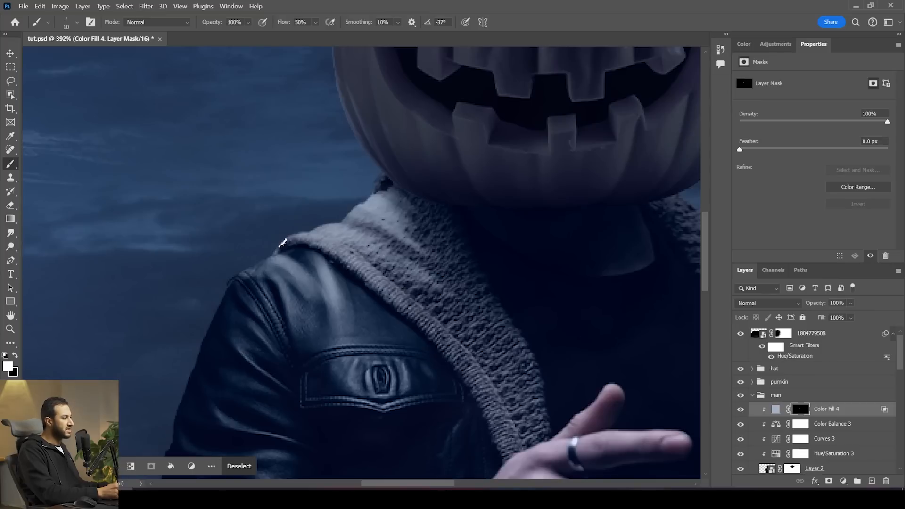
key(bracketright)
key(bracketright)
key(bracketright)
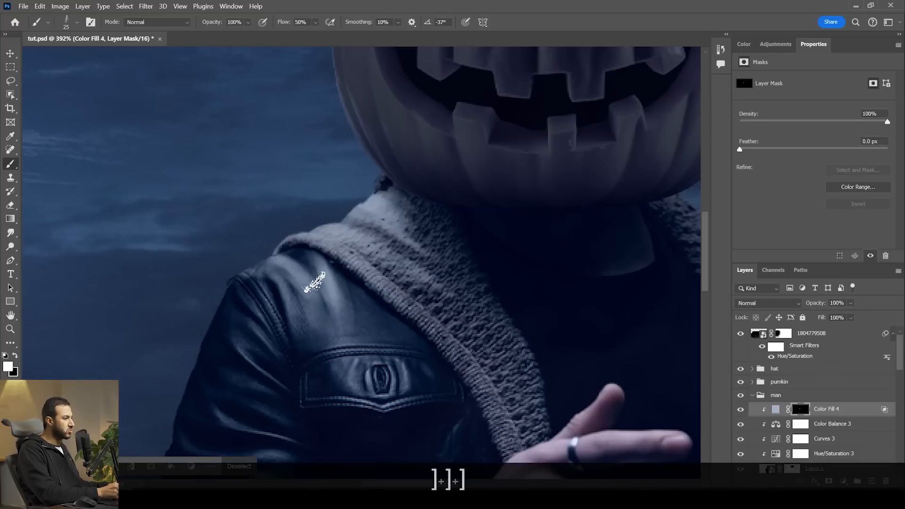
Paint thin highlights along the shoulder seam and the upper sleeve's outer edge with a 10 px brush
key(bracketleft)
key(bracketleft)
key(bracketleft)
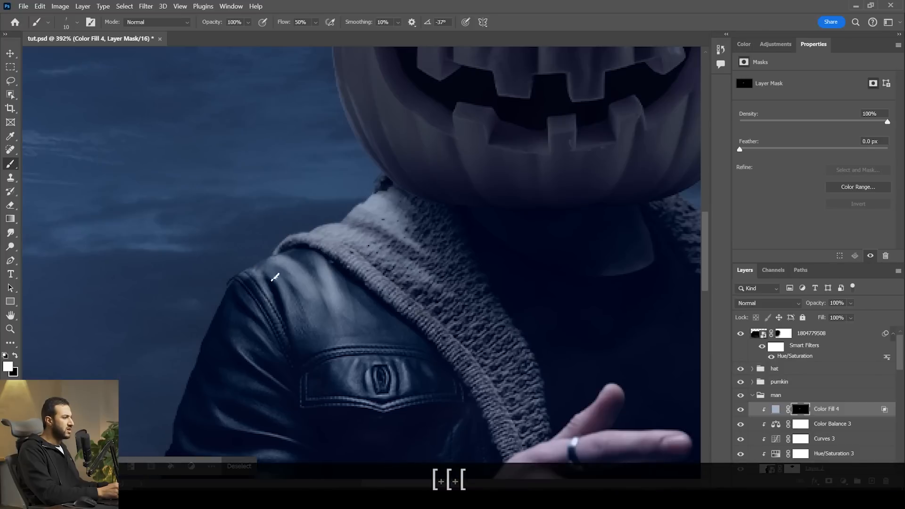
drag(240, 283, 248, 303)
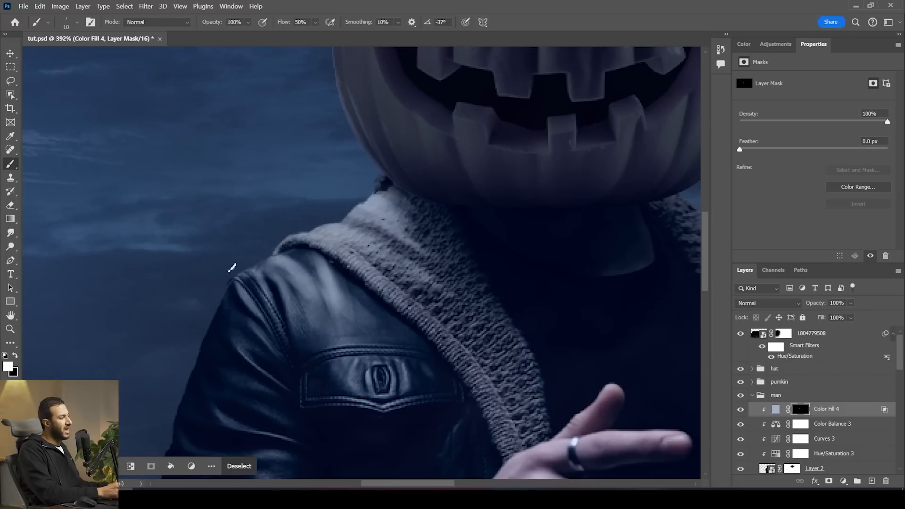
mouse_move(232, 293)
mouse_down()
mouse_move(248, 335)
mouse_move(264, 345)
mouse_up()
Paint highlights on the upper sleeve's leather folds and outer edge with a 20 px brush
key(bracketright)
key(bracketright)
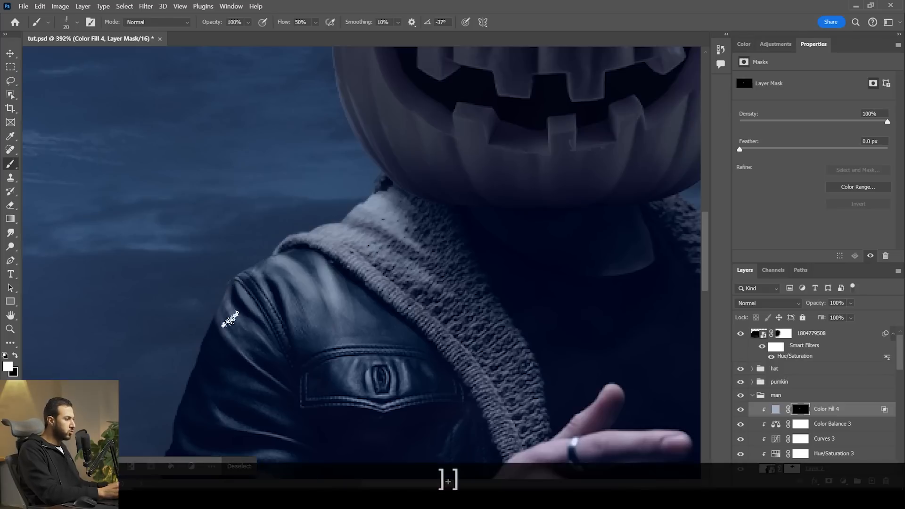
key(space)
drag(264, 273, 323, 168)
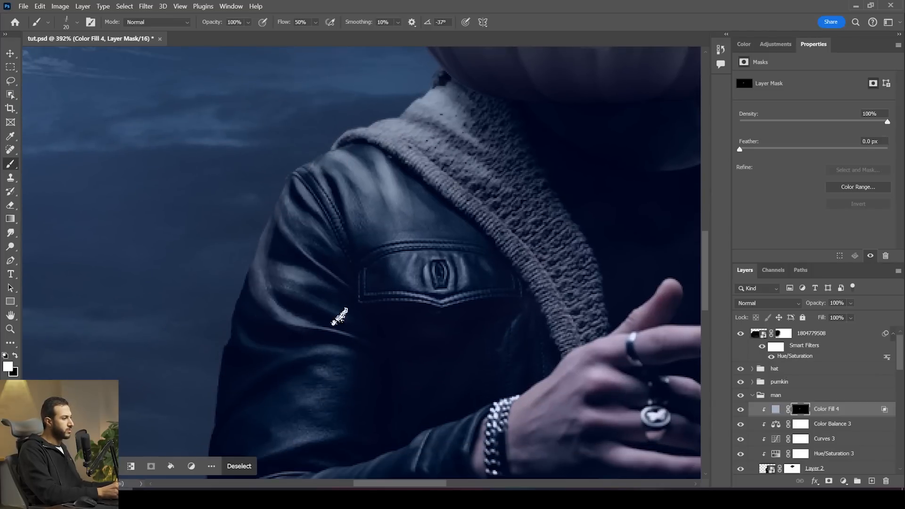
key(space)
drag(335, 313, 351, 271)
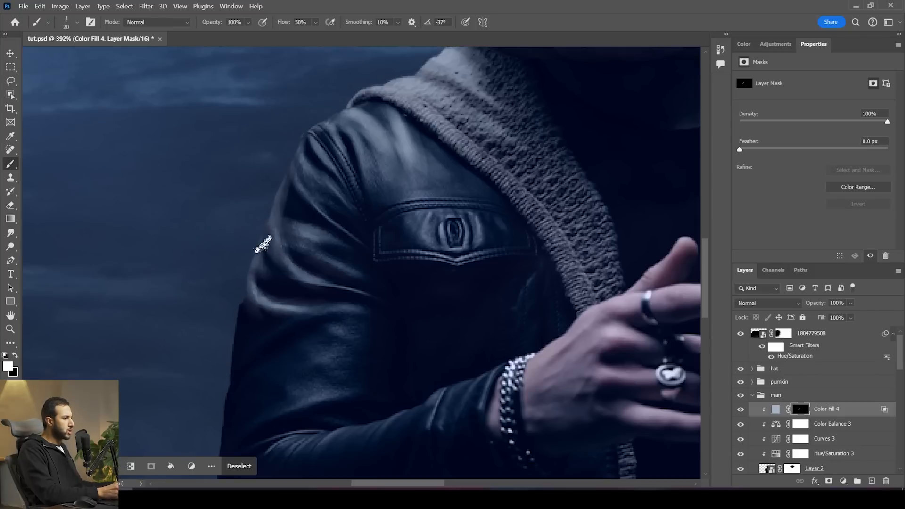
Continue the 20 px highlights down the middle and lower sleeve folds toward the elbow
key(space)
drag(379, 243, 387, 217)
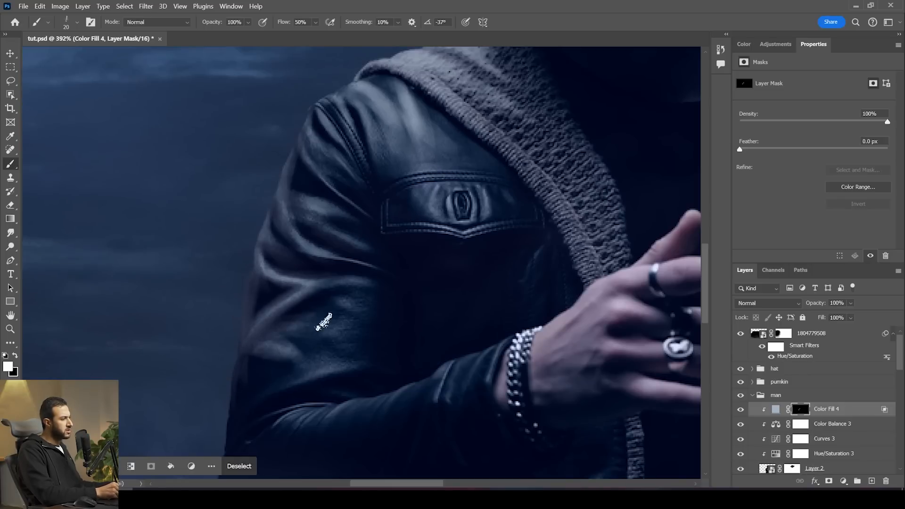
key(space)
drag(305, 314, 333, 248)
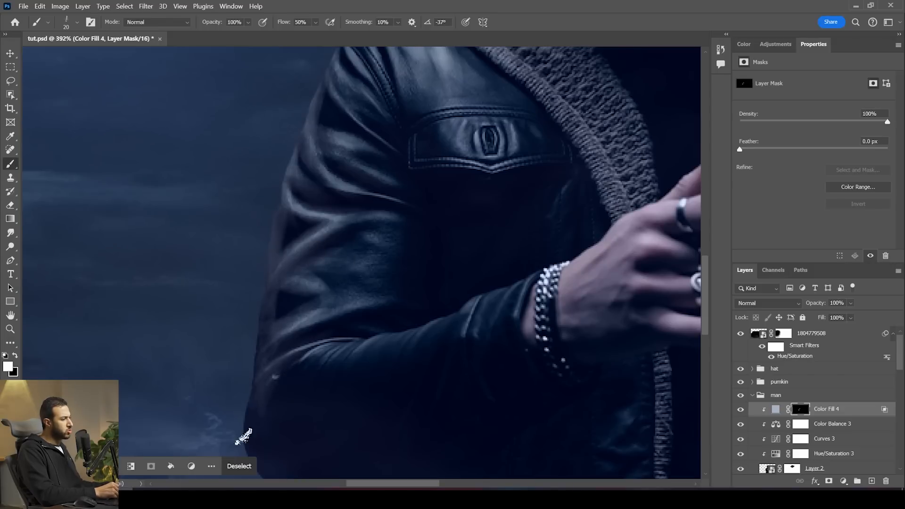
key(z)
mouse_move(348, 299)
mouse_down()
mouse_move(307, 279)
mouse_move(327, 282)
mouse_up()
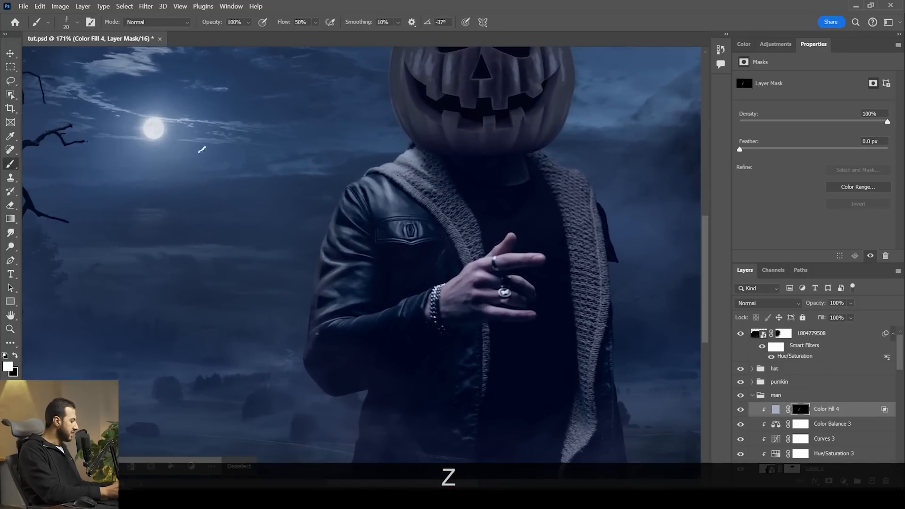
key(F3)
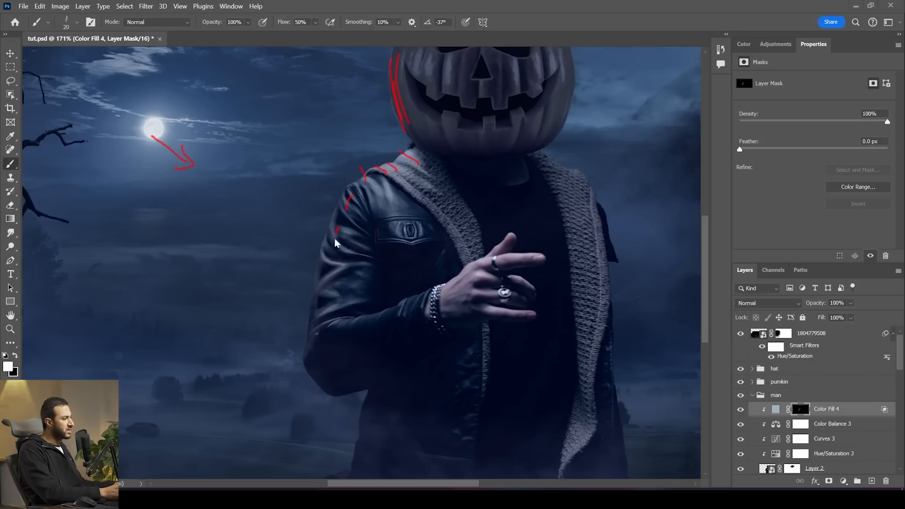
key(Escape)
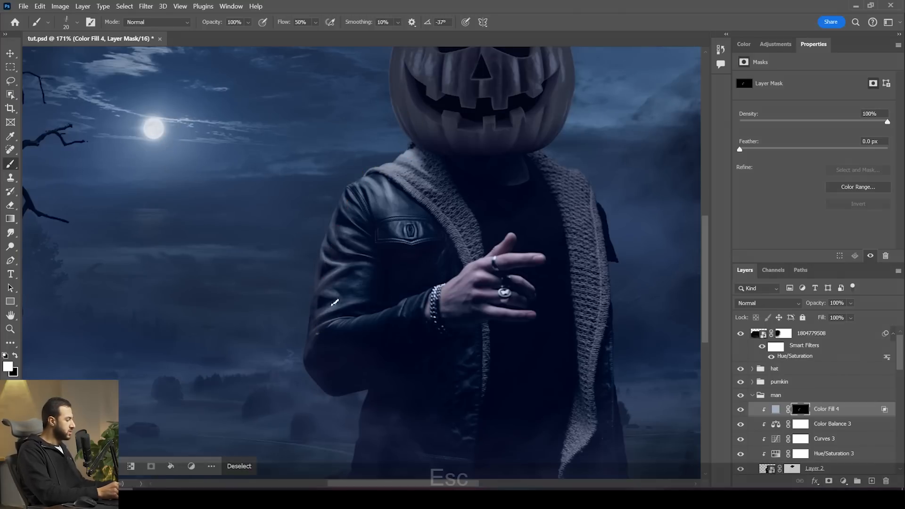
Continue the moonlight highlights along the elbow's outer edge and the forearm folds up to the cuff with a 20 px brush
key(b)
key(z)
click(357, 340)
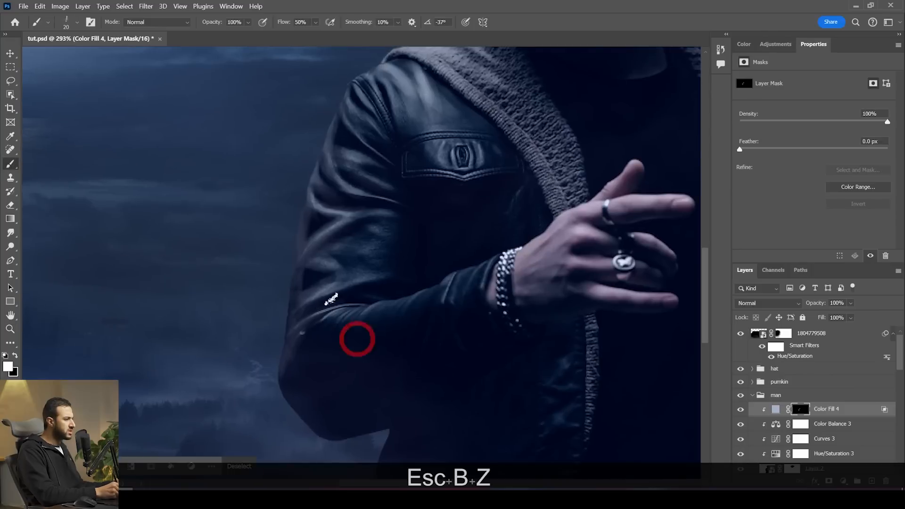
key(x)
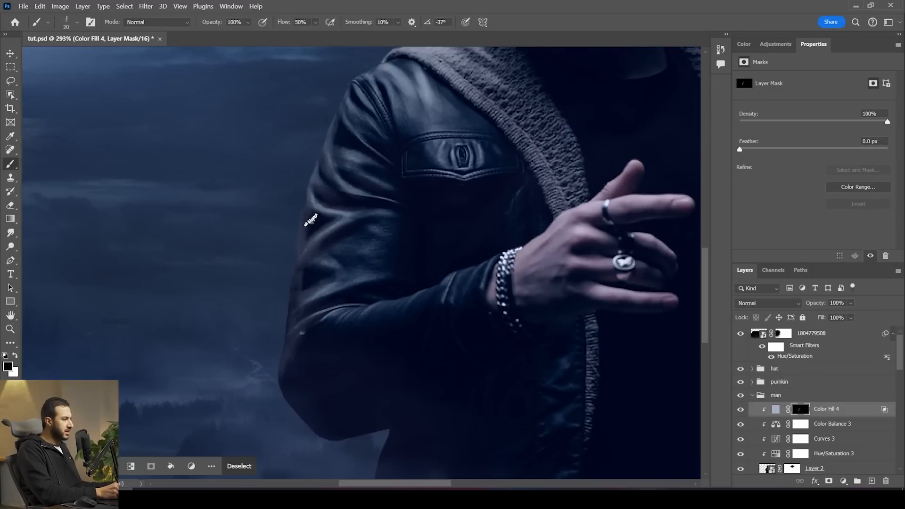
key(x)
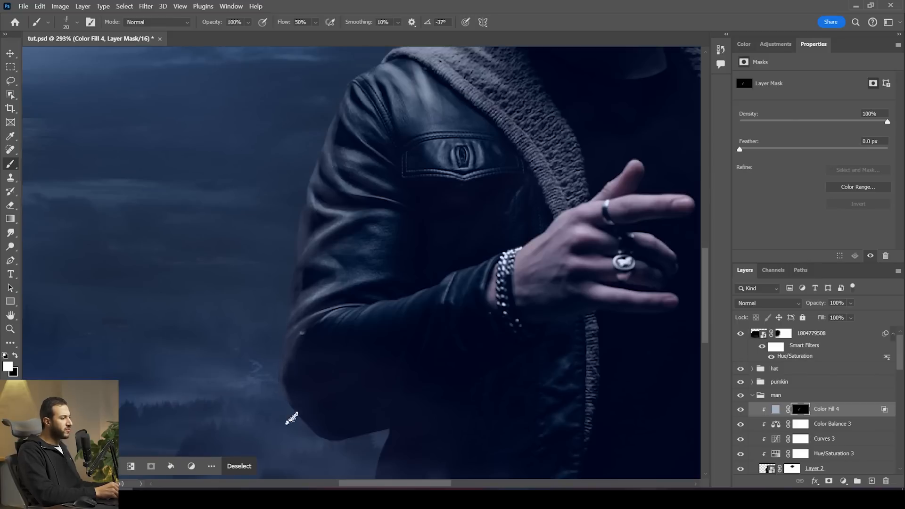
mouse_move(311, 333)
mouse_down()
mouse_move(344, 316)
mouse_move(343, 325)
mouse_move(360, 315)
mouse_move(394, 318)
mouse_move(420, 309)
mouse_move(423, 296)
mouse_move(452, 299)
mouse_move(407, 287)
mouse_up()
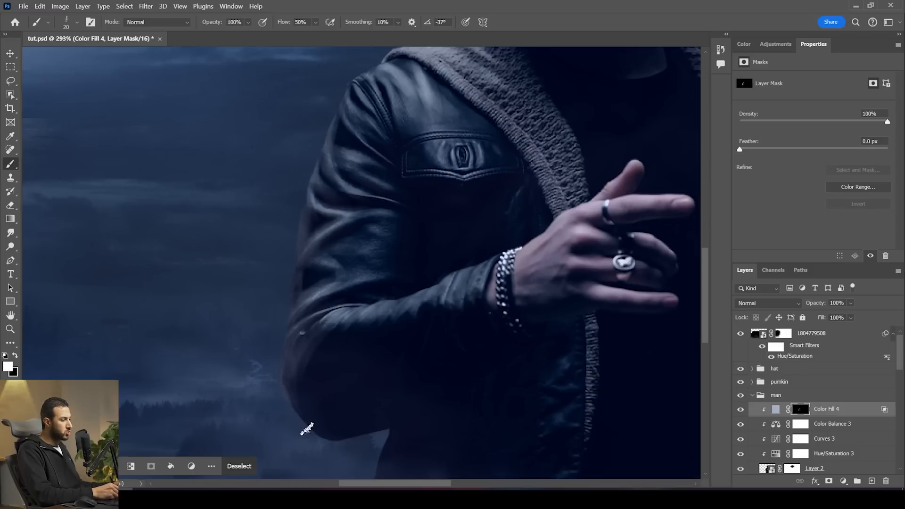
drag(353, 368, 343, 381)
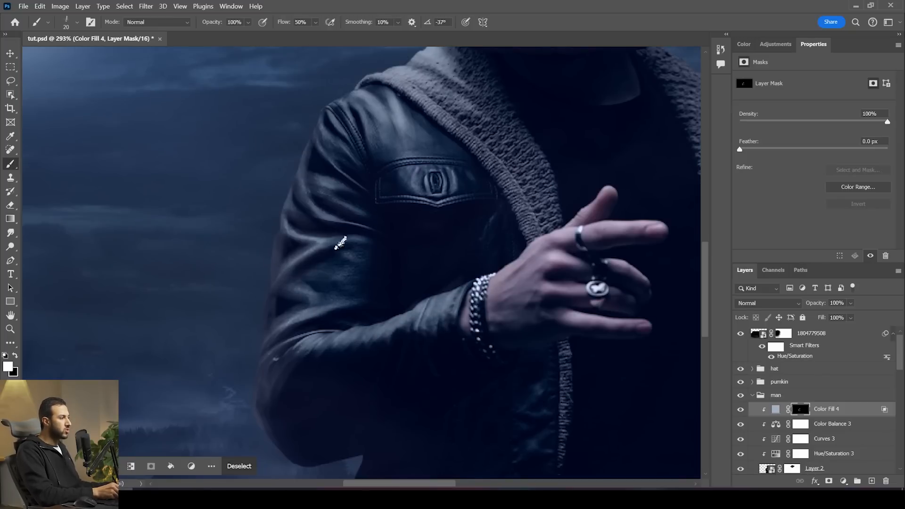
Paint a highlight on the back of the hand beside the bracelet and reduce the brush to 8 px for finer corrections
key(x)
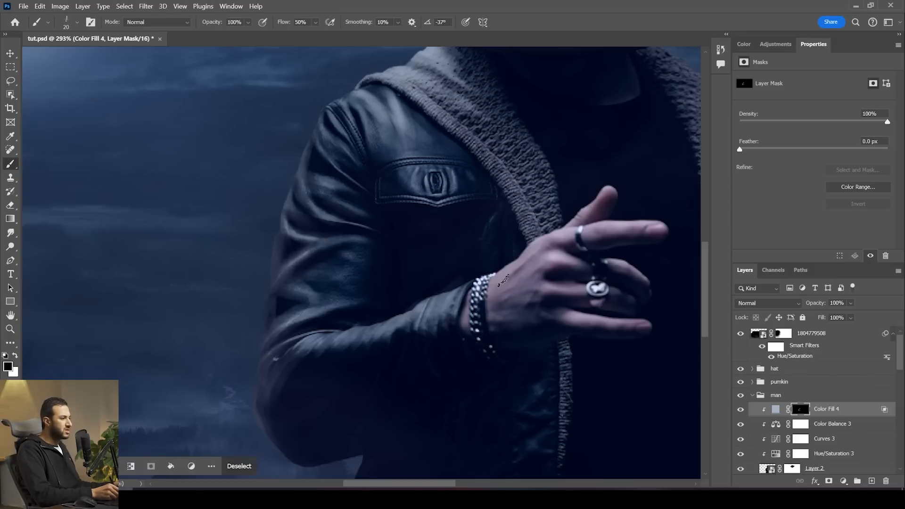
key(x)
drag(515, 268, 478, 306)
key(z)
mouse_move(555, 265)
mouse_down()
mouse_move(513, 257)
mouse_move(541, 268)
mouse_move(517, 299)
mouse_up()
key(x)
key(bracketleft)
key(bracketleft)
key(bracketleft)
key(bracketleft)
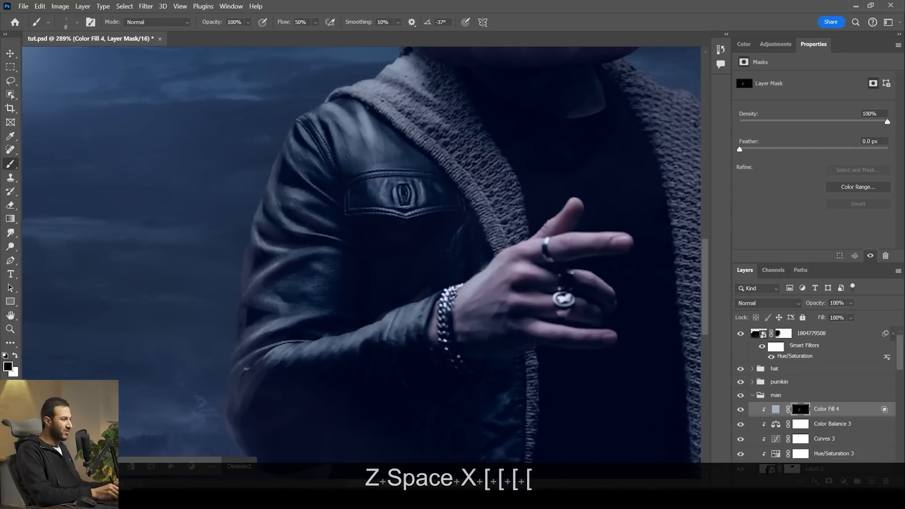
key(x)
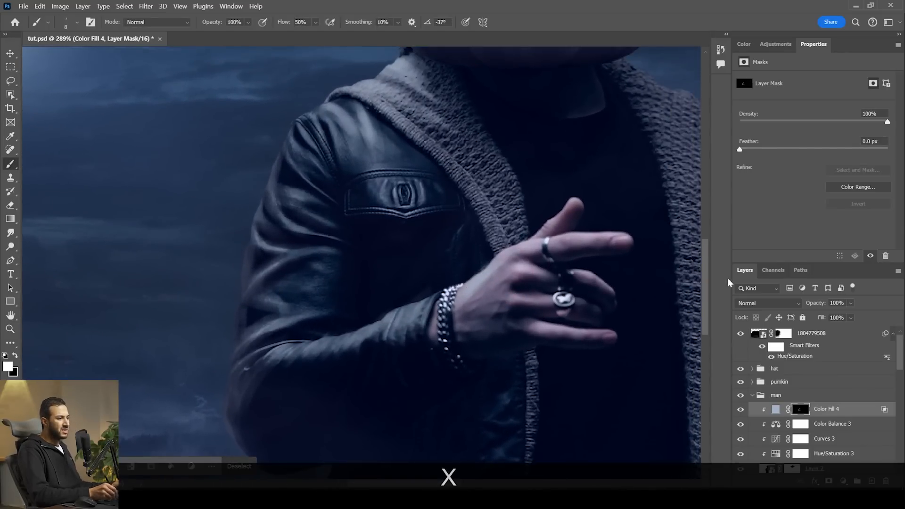
Change the Color Fill 4 highlight color to a brighter light blue, about 9ec8ff
double_click(776, 409)
drag(631, 155, 660, 137)
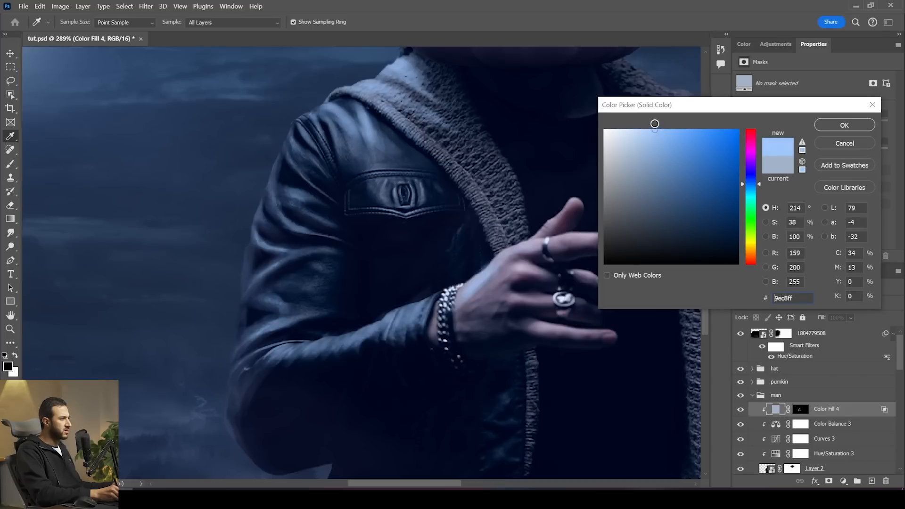
click(833, 125)
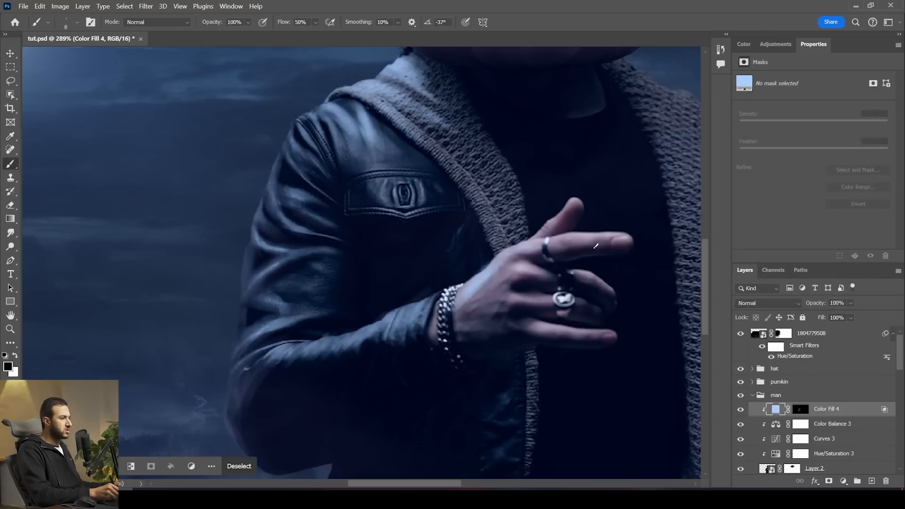
key(z)
drag(574, 263, 586, 269)
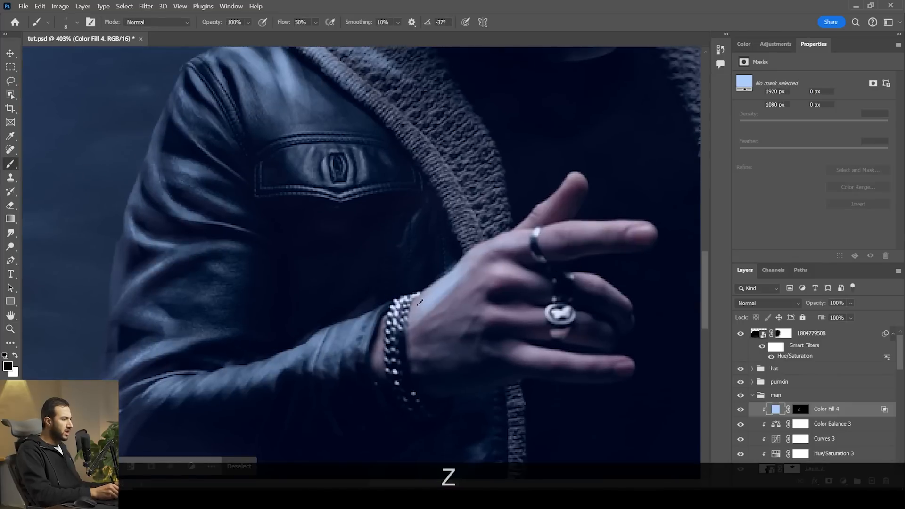
key(ctrl+shift+alt+n)
key(ctrl+z)
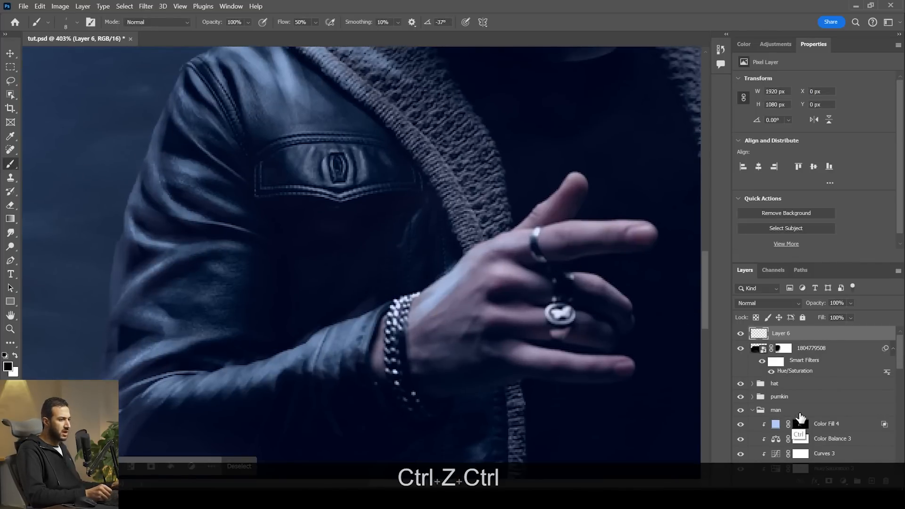
key(ctrl+Delete)
drag(820, 335, 885, 481)
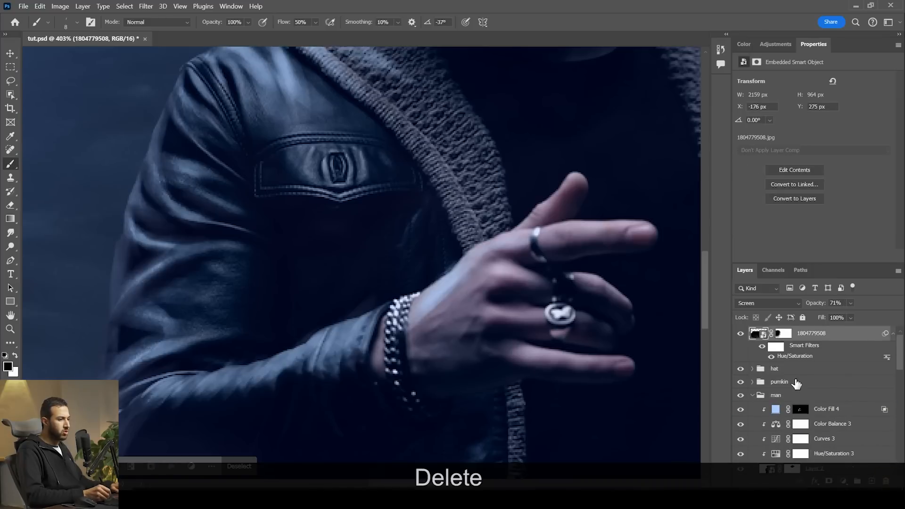
Paint thin moonlight highlights on the Color Fill 4 mask along the thumb and the hand's upper edge with an 8 px brush
click(801, 409)
key(x)
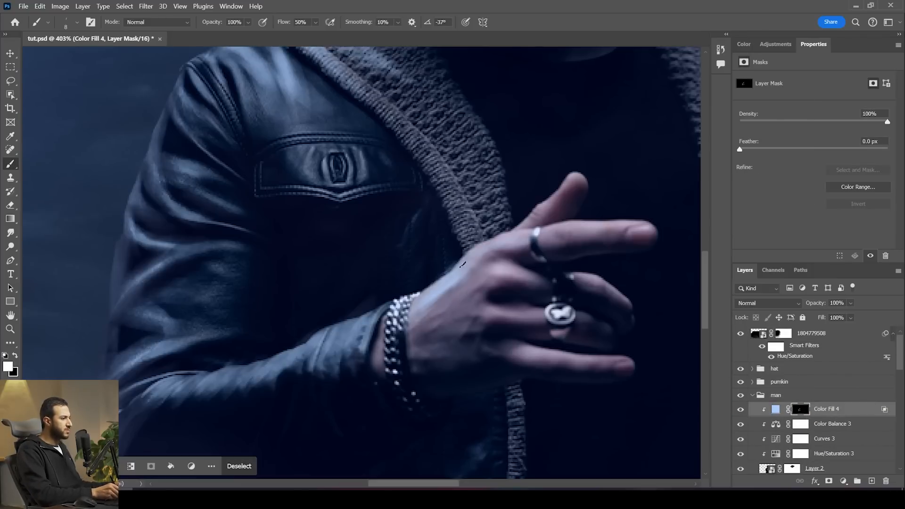
drag(529, 221, 470, 267)
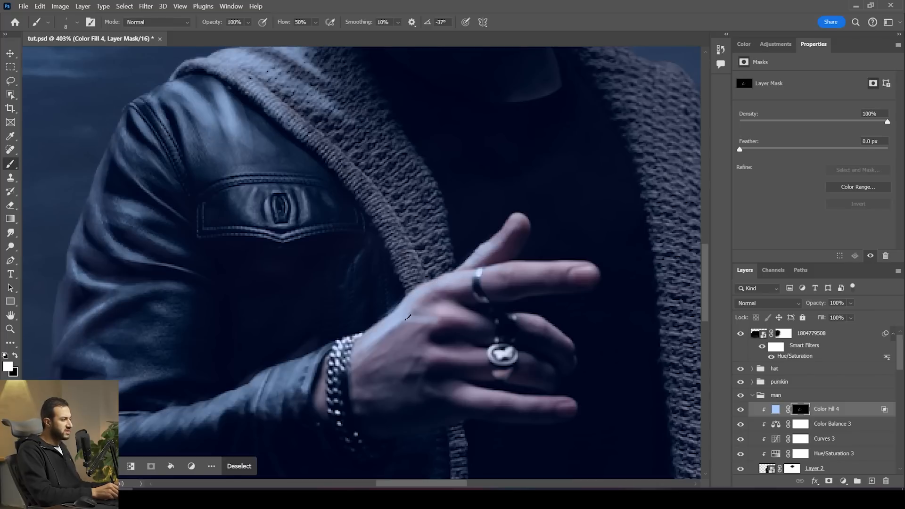
Enlarge the brush to 15 px and paint broader highlights across the back of the hand and beside the wrist
key(bracketright)
key(bracketright)
key(bracketright)
drag(399, 320, 416, 333)
drag(350, 375, 366, 419)
Refine the hand highlights with the 15 px brush, alternating between black and white on the mask
key(x)
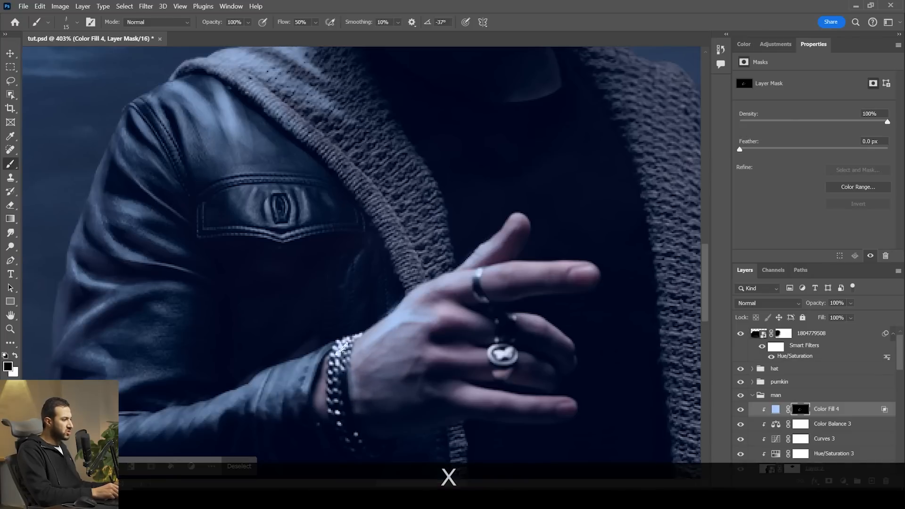
key(space)
drag(350, 346, 373, 324)
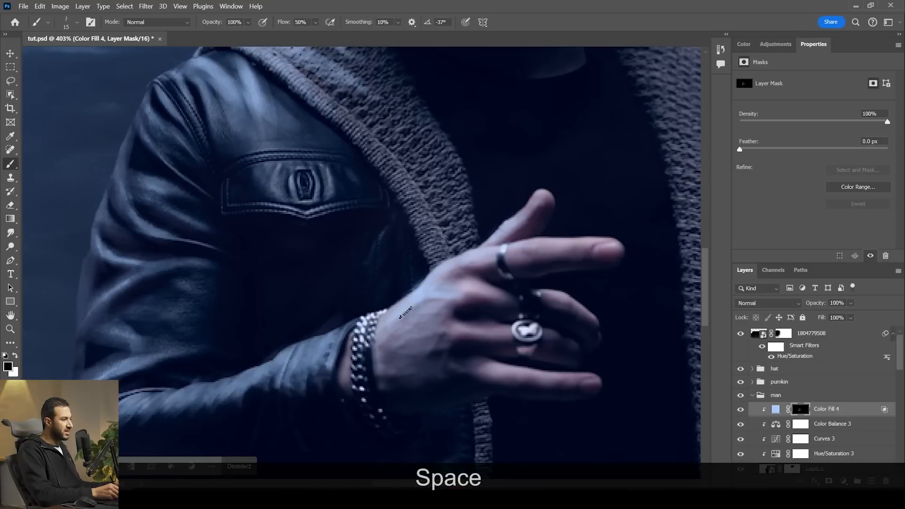
key(x)
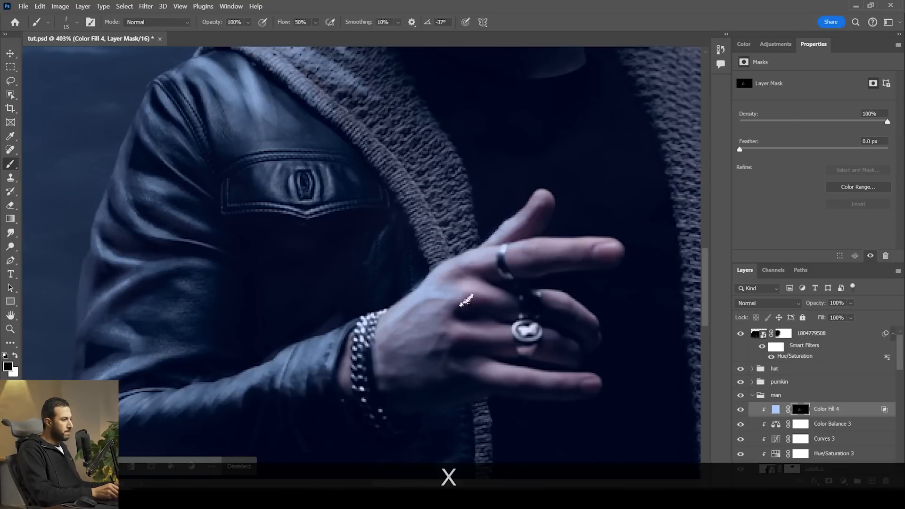
key(x)
key(x)
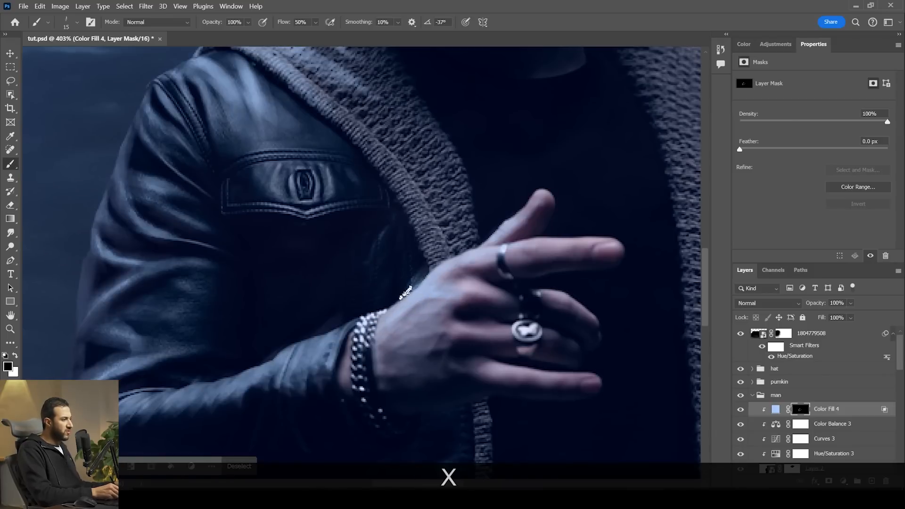
key(space)
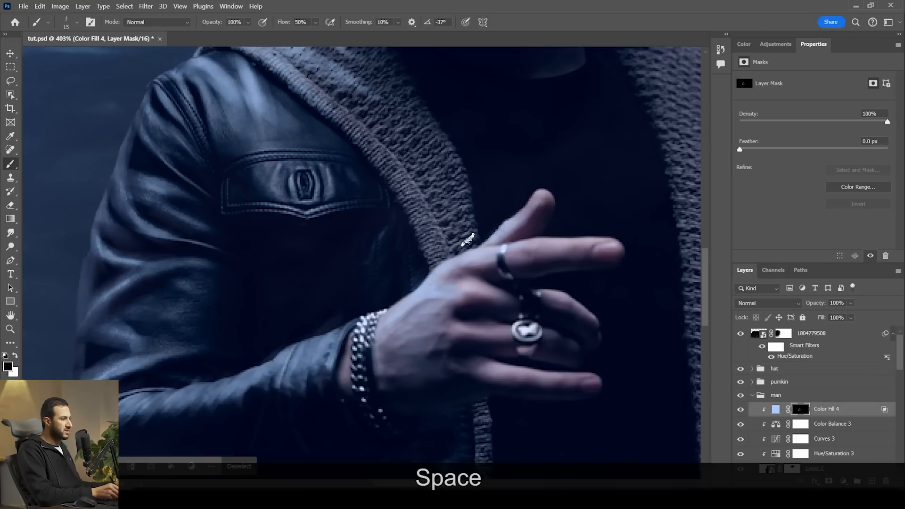
key(x)
key(x)
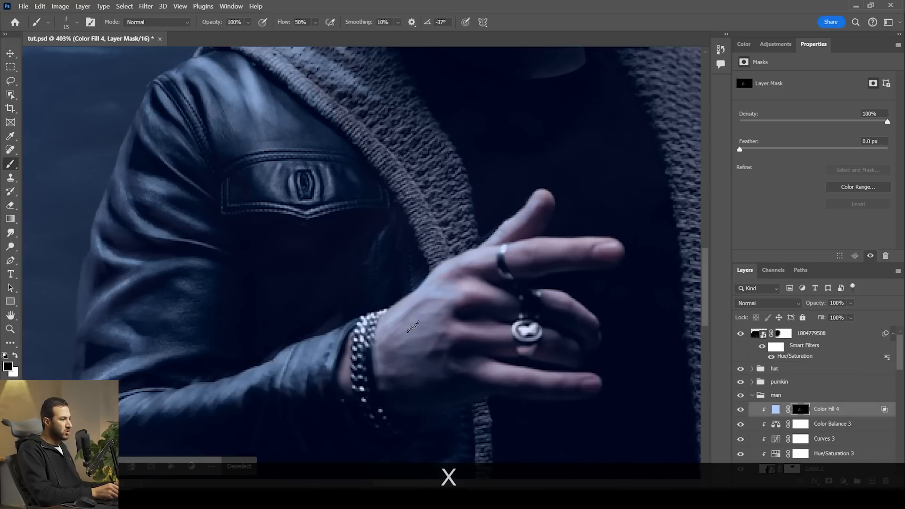
Paint moonlight highlights on the jacket's lower side and waist folds below the elbow with the 15 px brush
key(z)
drag(443, 321, 409, 307)
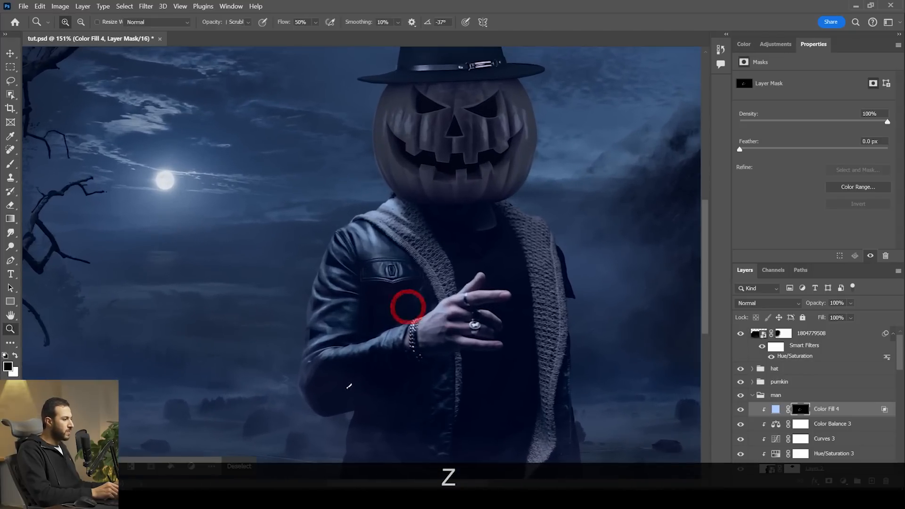
key(x)
key(space)
drag(367, 400, 413, 314)
key(z)
key(b)
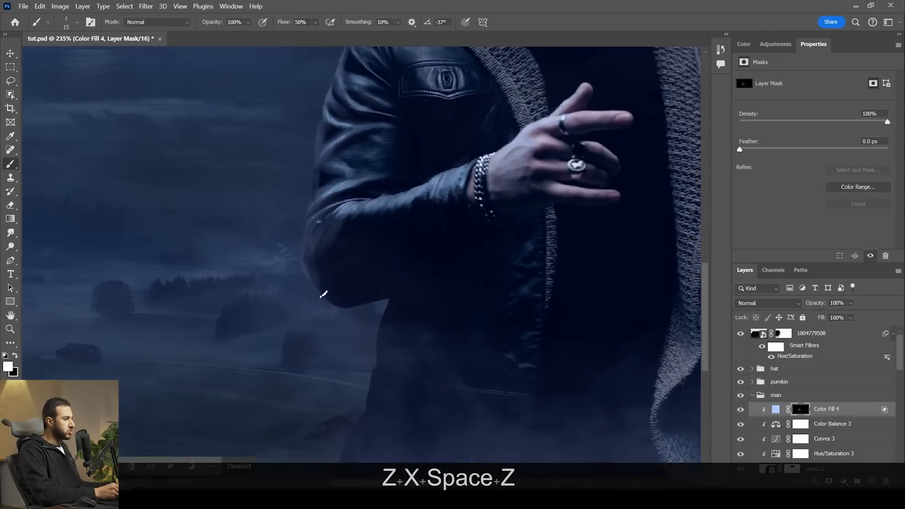
key(x)
key(space)
mouse_move(426, 296)
mouse_down()
mouse_move(449, 214)
mouse_move(415, 247)
mouse_move(420, 254)
mouse_move(402, 281)
mouse_move(412, 277)
mouse_up()
key(x)
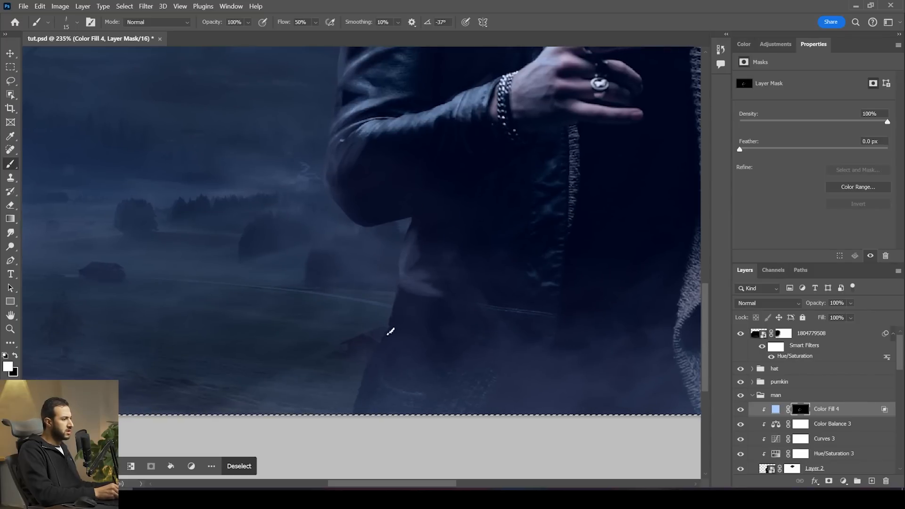
drag(435, 316, 443, 335)
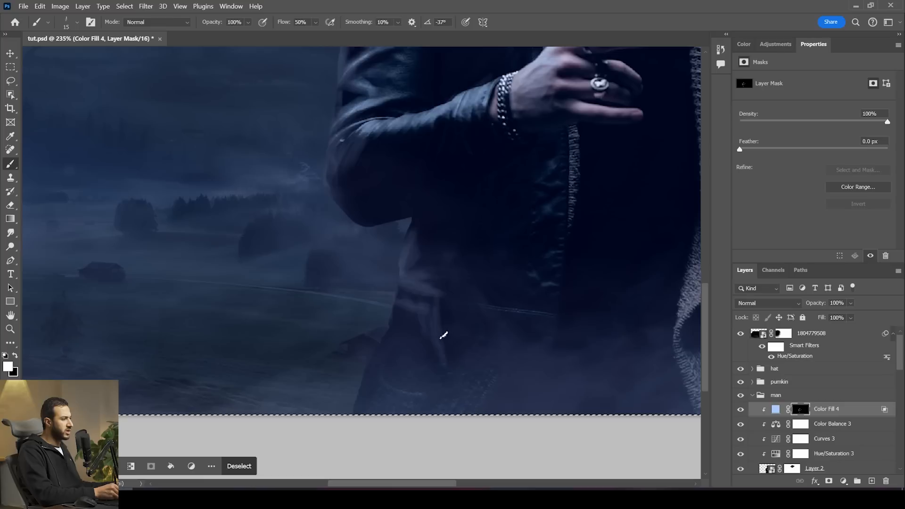
drag(396, 319, 372, 377)
Enlarge the brush to 30 px and extend the highlights down the jacket's outer edge to the bottom of the image
key(bracketright)
key(bracketright)
key(bracketright)
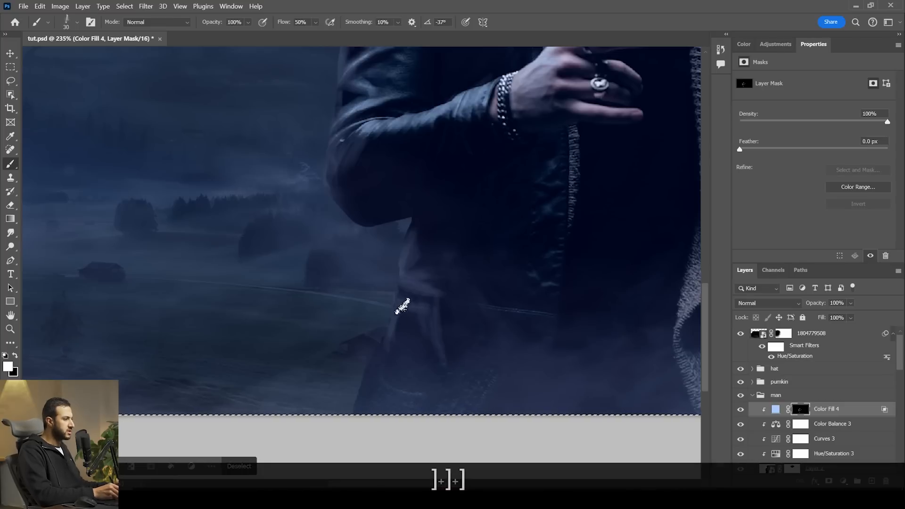
mouse_move(402, 303)
mouse_down()
mouse_move(408, 320)
mouse_move(391, 408)
mouse_move(362, 404)
mouse_move(388, 398)
mouse_up()
key(z)
mouse_move(507, 286)
mouse_down()
mouse_move(465, 286)
mouse_move(446, 271)
mouse_move(479, 289)
mouse_up()
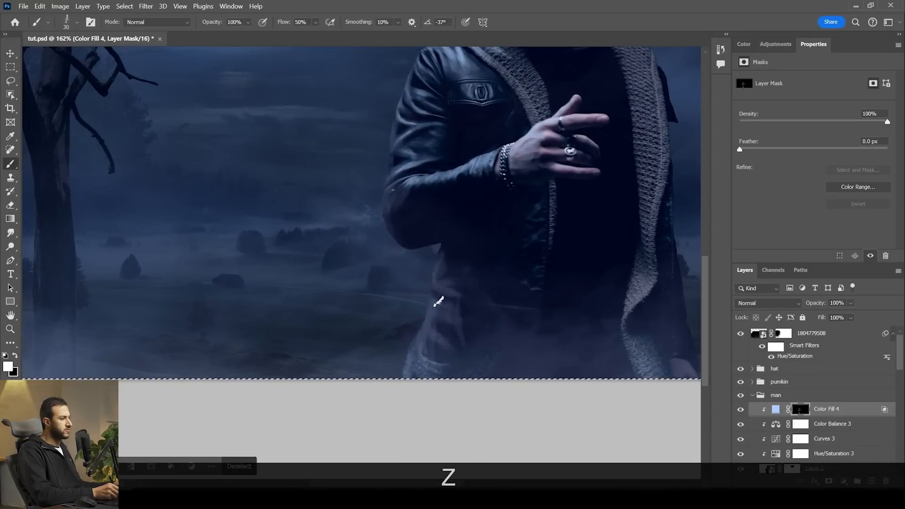
Refine the lower jacket's fold highlights with the 30 px brush, alternating between black and white on the mask
key(z)
mouse_move(500, 260)
mouse_down()
mouse_move(483, 259)
mouse_move(510, 260)
mouse_up()
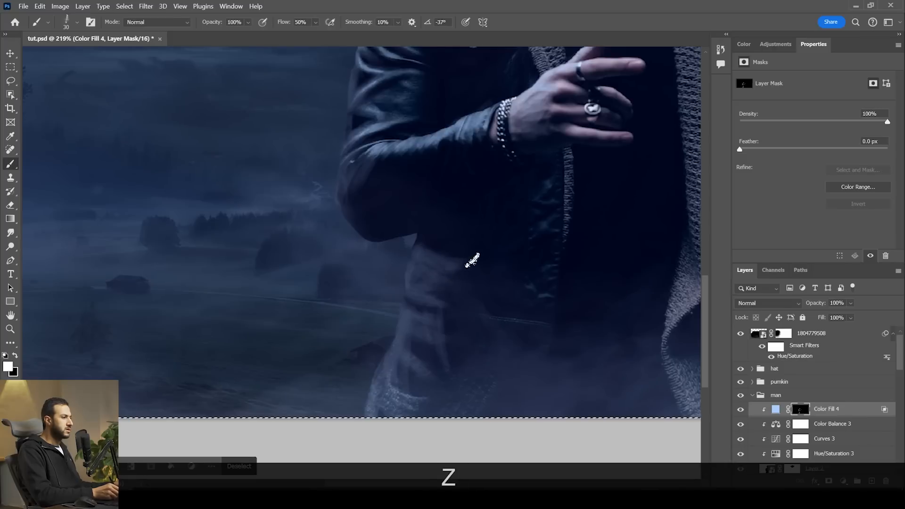
key(x)
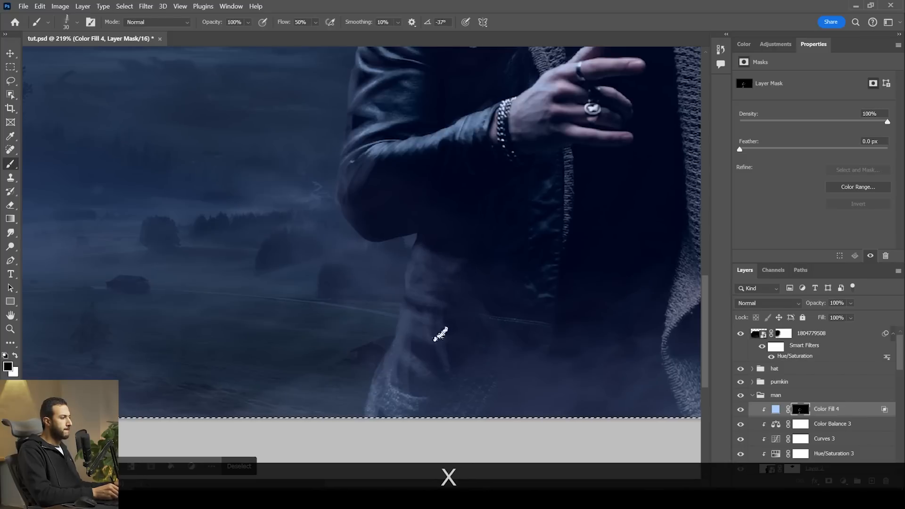
key(x)
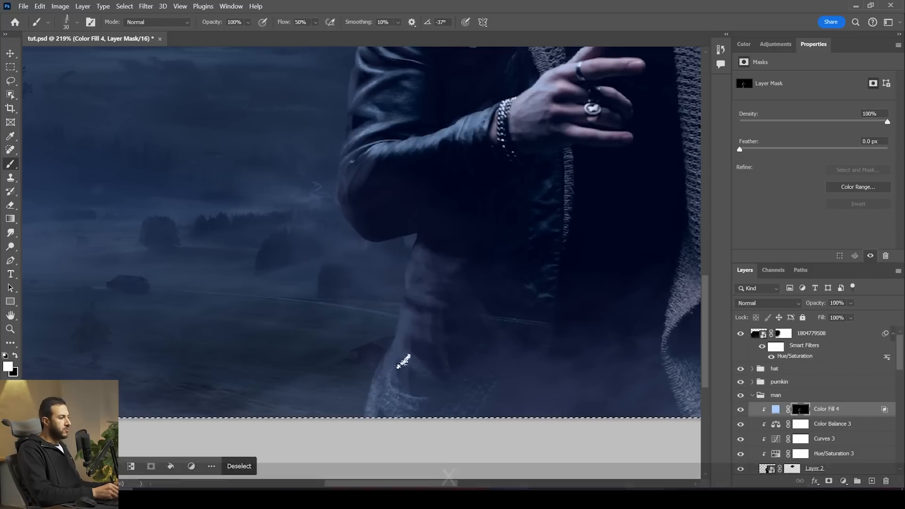
drag(461, 307, 436, 297)
key(z)
mouse_move(539, 301)
mouse_down()
mouse_move(515, 295)
mouse_move(537, 295)
mouse_up()
key(ctrl+z)
key(x)
Clear the selection around the whole canvas
key(z)
drag(537, 330, 512, 325)
key(space)
key(z)
drag(405, 340, 429, 341)
key(x)
key(z)
drag(459, 222, 446, 247)
mouse_move(551, 238)
mouse_down()
mouse_move(539, 236)
mouse_move(461, 290)
mouse_up()
key(space)
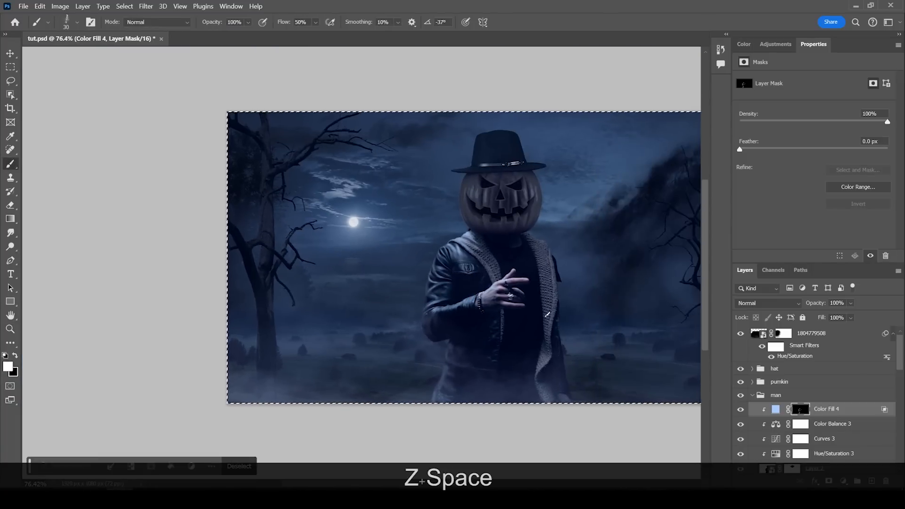
key(ctrl+d)
Examine the man's moonlight highlights up close and against the whole composite
key(z)
drag(420, 219, 448, 220)
key(ctrl+z)
key(x)
mouse_move(542, 278)
mouse_down()
mouse_move(518, 269)
mouse_move(505, 278)
mouse_up()
key(x)
key(z)
drag(560, 271, 518, 272)
drag(575, 291, 498, 266)
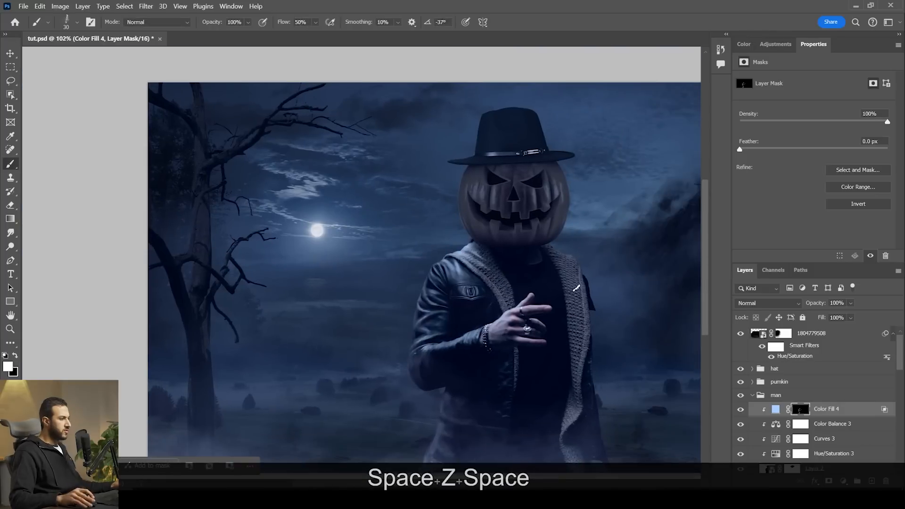
scroll(460, 300, down, 5)
scroll(506, 331, up, 3)
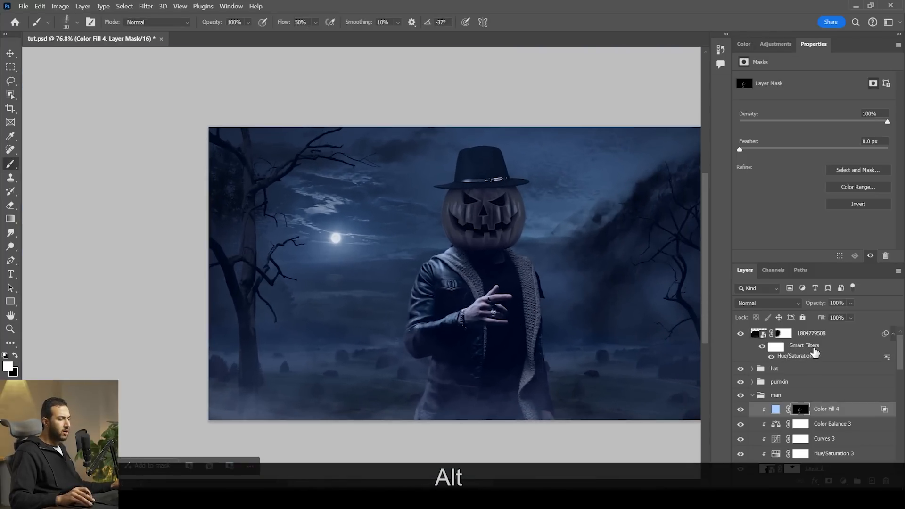
Add a light blue #9bc8ff Solid Color fill layer directly above Color Fill 4 in the man group
click(854, 414)
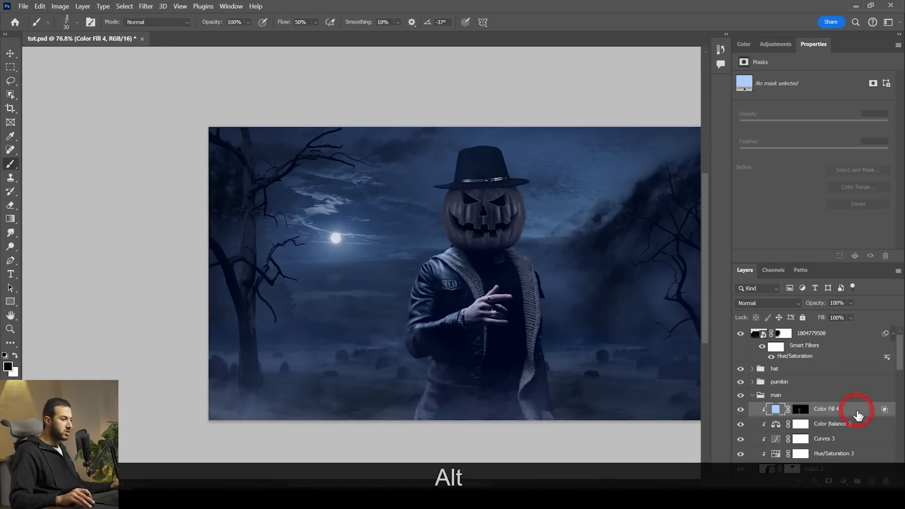
click(844, 481)
click(849, 295)
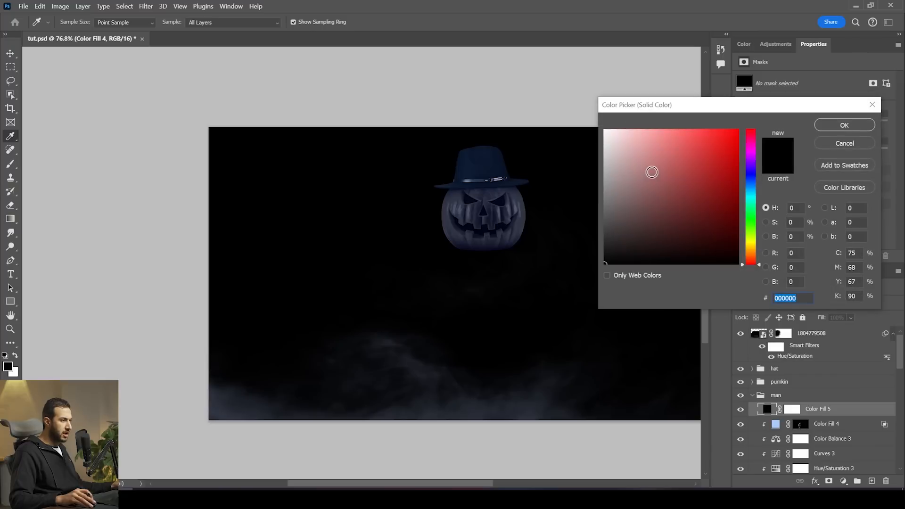
click(751, 188)
mouse_move(667, 146)
mouse_down()
mouse_move(646, 126)
mouse_move(660, 127)
mouse_up()
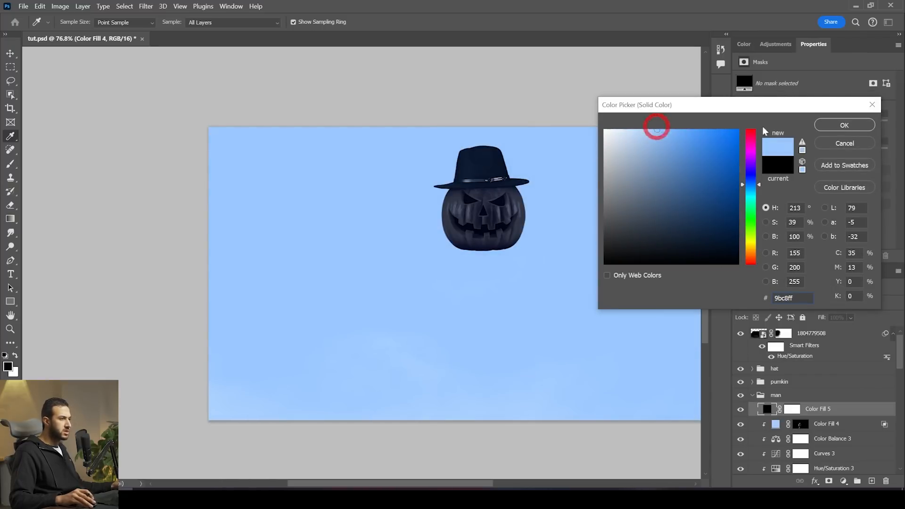
click(820, 127)
Clip the new Color Fill 5 layer to the man and set its blend mode to Screen
key(b)
alt+click(804, 415)
click(805, 413)
click(765, 305)
click(760, 284)
Invert the Color Fill 5 layer mask to black to hide the light blue fill
drag(807, 416, 802, 410)
key(ctrl+i)
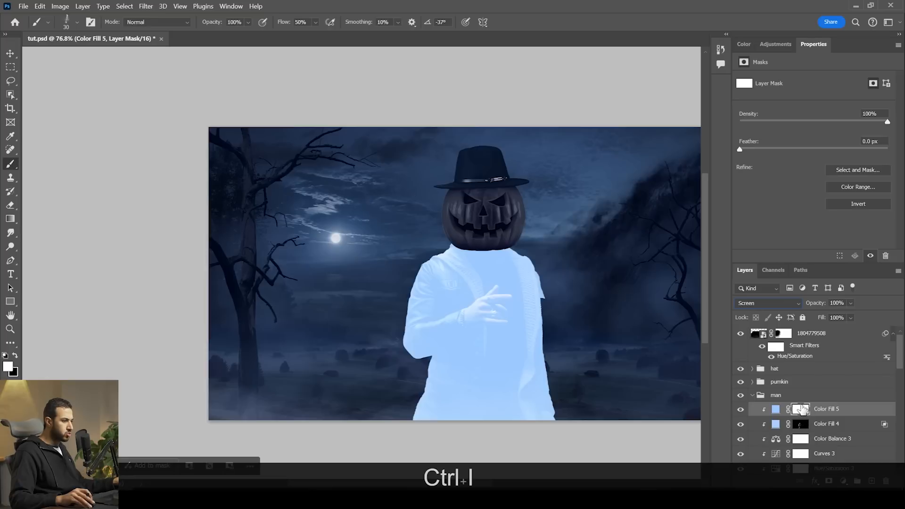
click(10, 165)
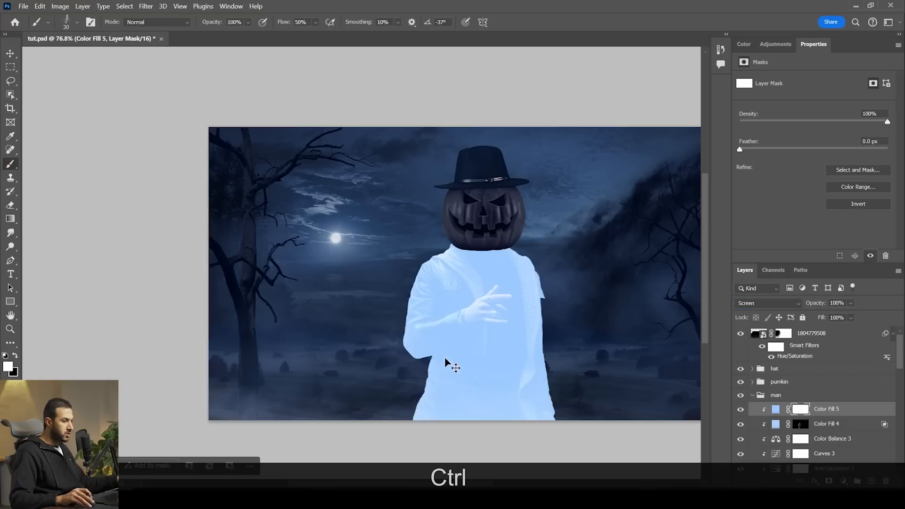
key(ctrl+i)
Switch the brush to the Soft Round preset from General Brushes and enlarge it for broad soft light
key(b)
right_click(389, 285)
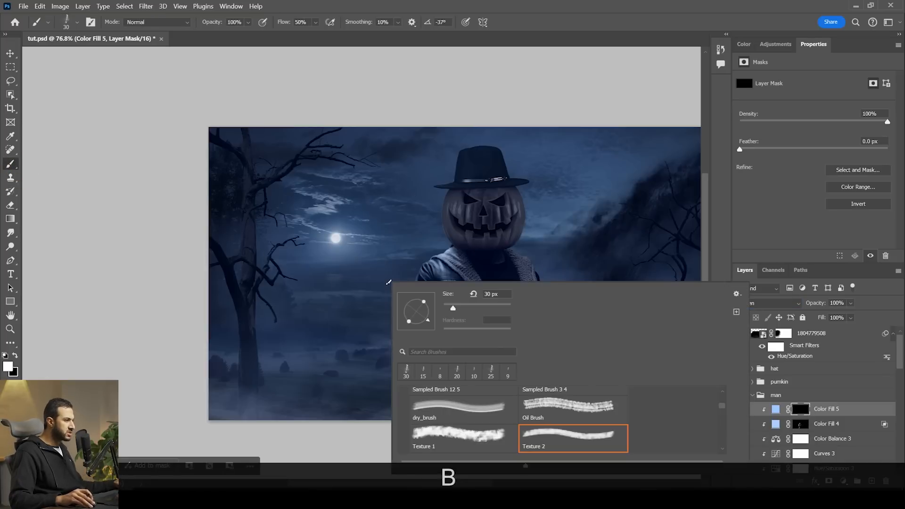
drag(724, 409, 723, 392)
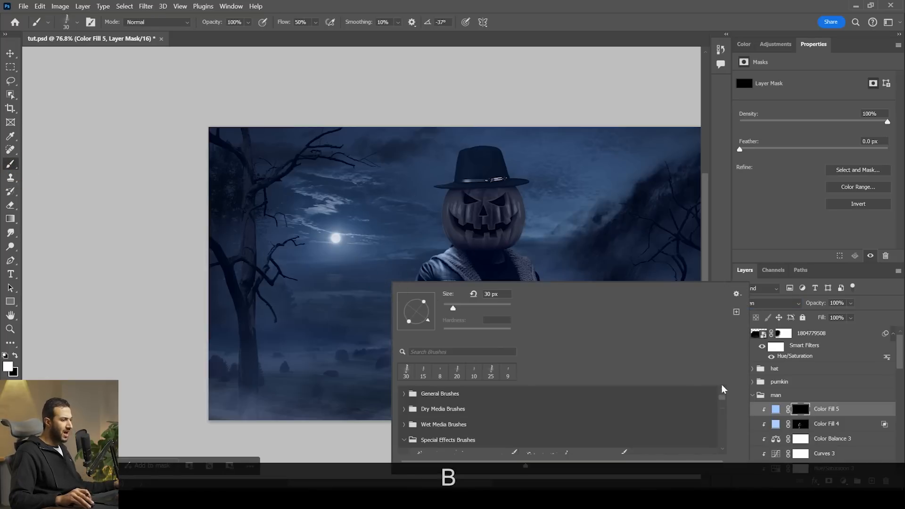
click(403, 394)
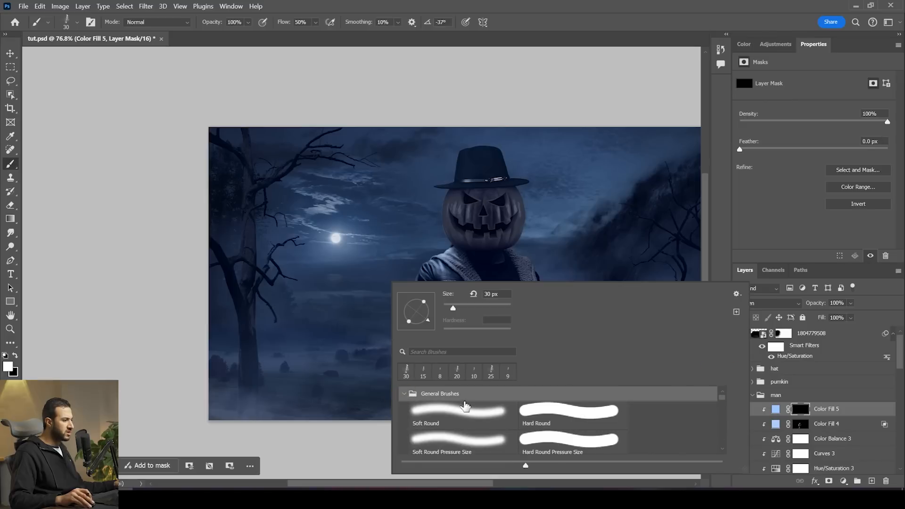
click(461, 408)
drag(493, 307, 495, 308)
Enlarge the soft brush to 500 px and paint a gentle moonlight glow on the jacket's moon-facing shoulder and arm
mouse_move(390, 250)
mouse_down()
mouse_move(363, 321)
mouse_move(396, 250)
mouse_move(319, 337)
mouse_move(358, 374)
mouse_move(360, 268)
mouse_up()
key(])
key(])
key(])
key(ctrl+z)
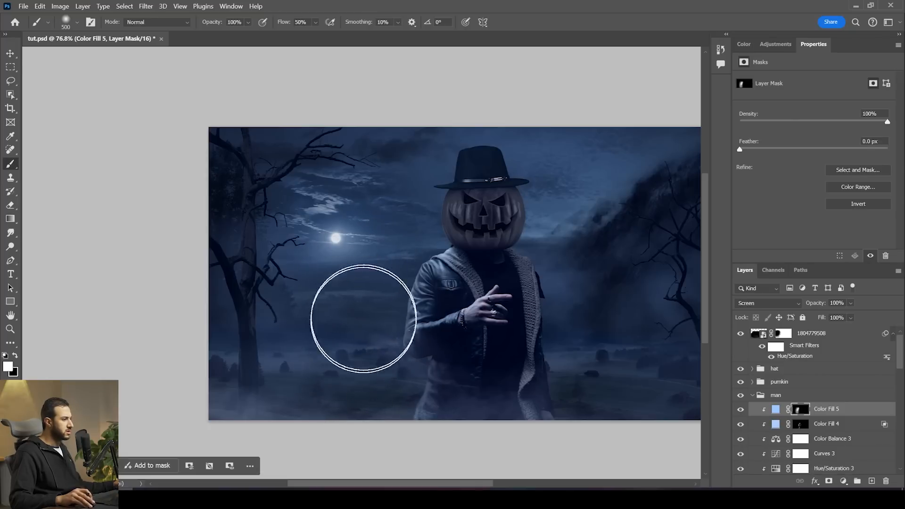
key(x)
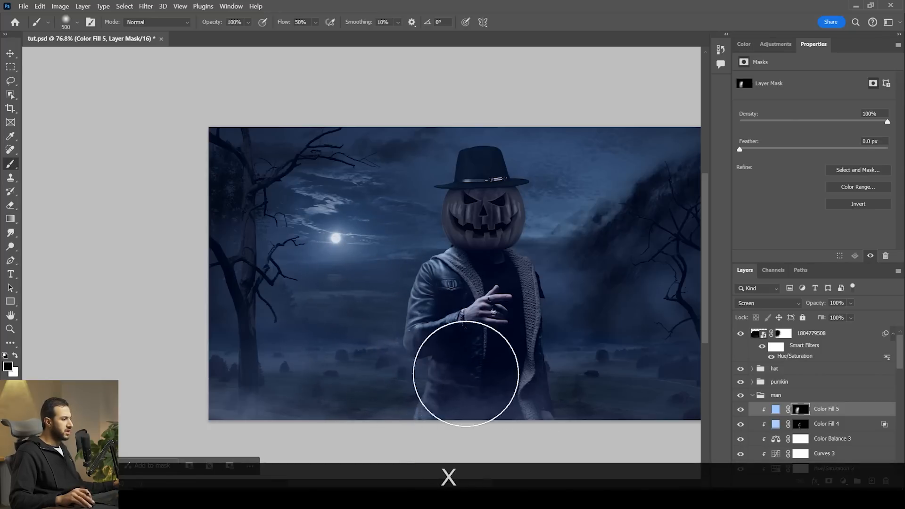
scroll(459, 332, down, 1)
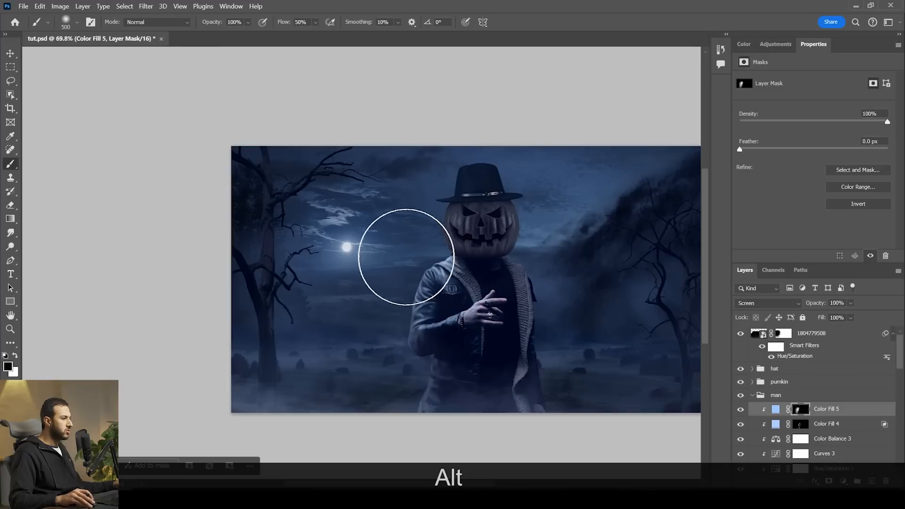
key(ctrl+z)
key(x)
click(422, 284)
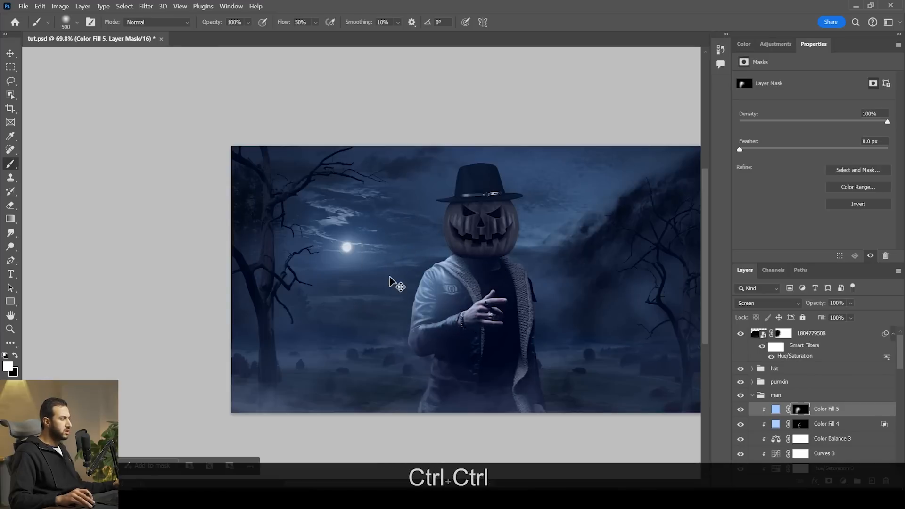
key(ctrl+z)
Enlarge the soft brush to 800 px and add a broad glow over the moon-facing shoulder and sleeve
key(bracketright)
key(bracketright)
key(bracketright)
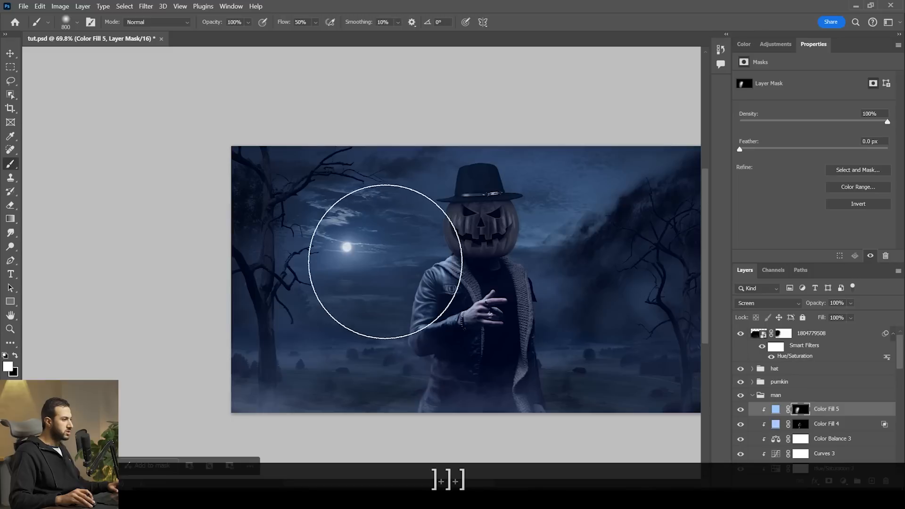
click(443, 297)
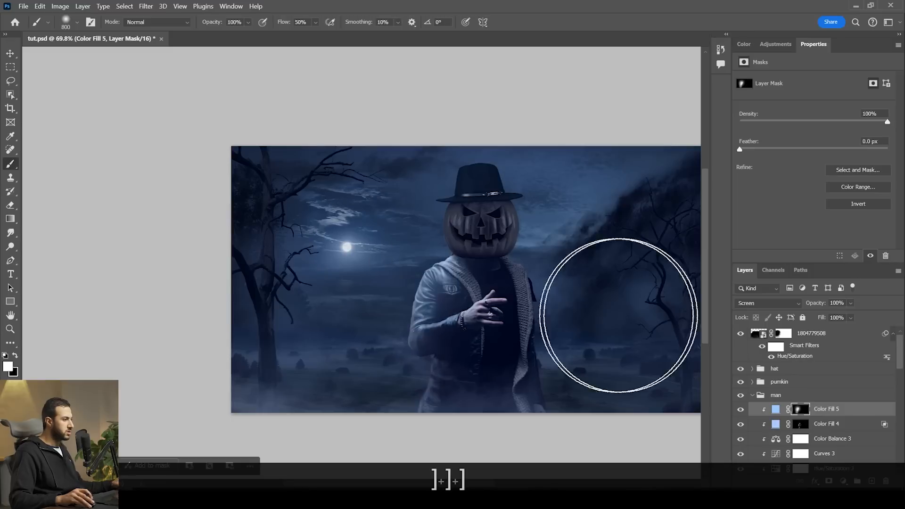
Lower the opacity of Color Fill 5 to 27%, toggling its visibility to compare the glow
click(852, 302)
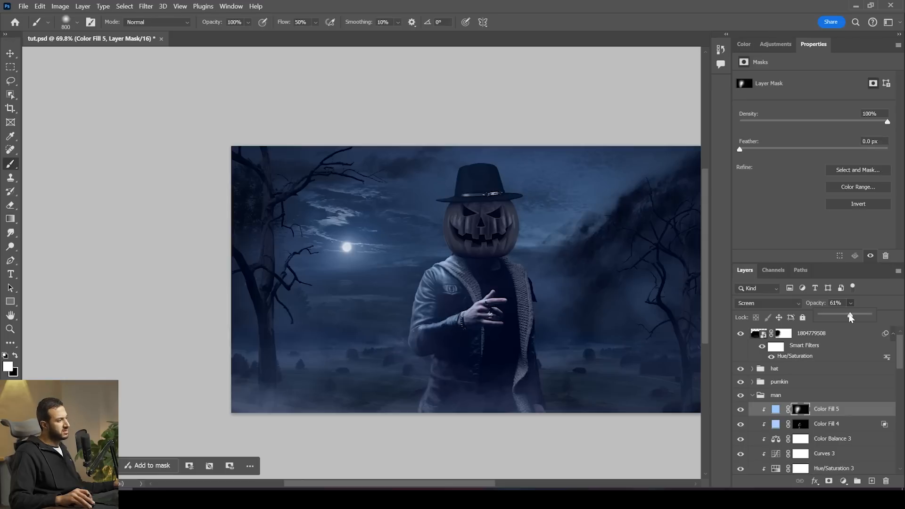
click(740, 409)
click(742, 410)
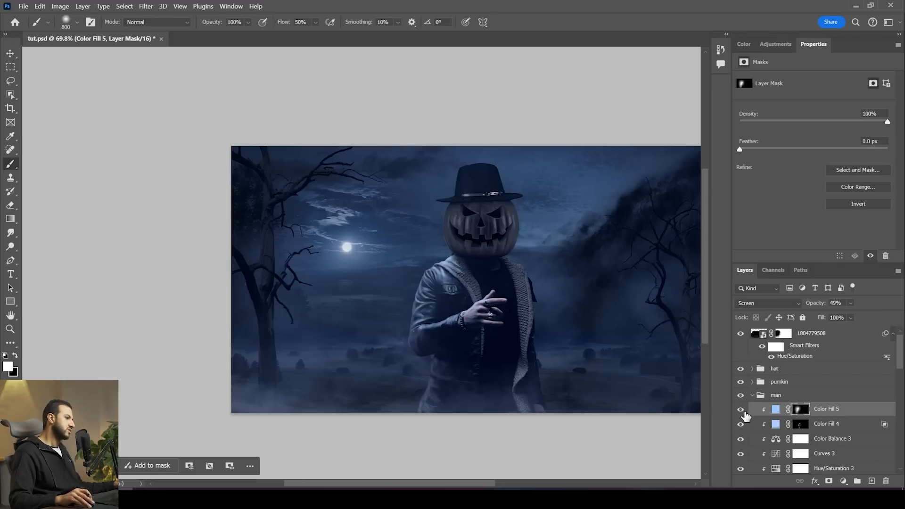
drag(853, 319, 853, 319)
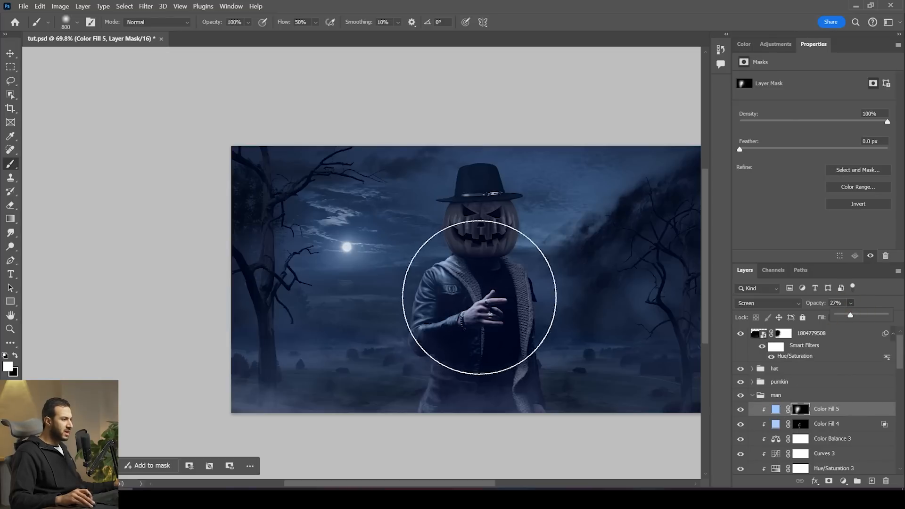
Duplicate Color Fill 4 into the pumkin group and clip the copy to the pumpkin
key(v)
scroll(504, 325, up, 3)
scroll(505, 325, up, 2)
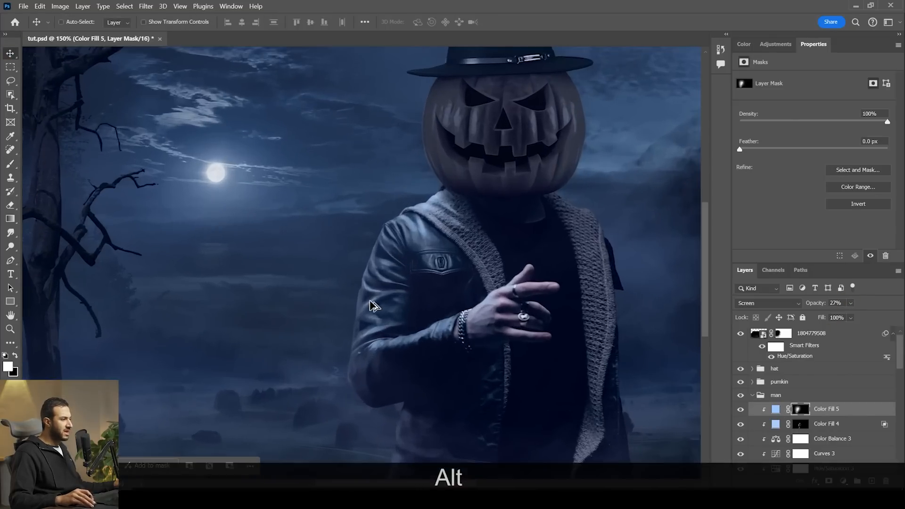
alt+click(430, 252)
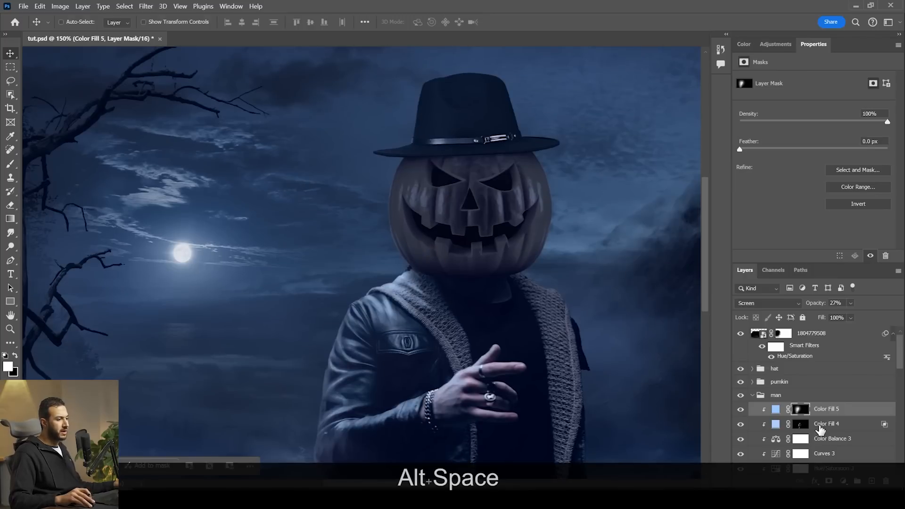
drag(828, 428, 822, 380)
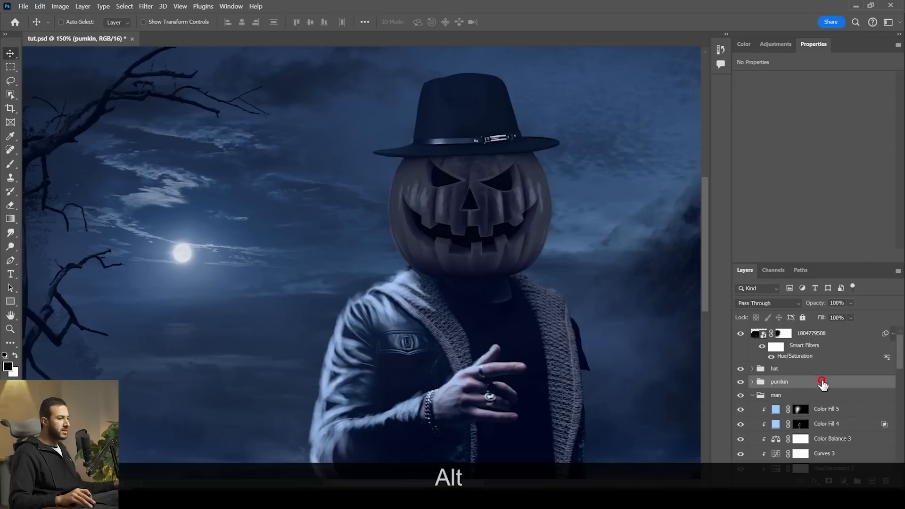
click(753, 382)
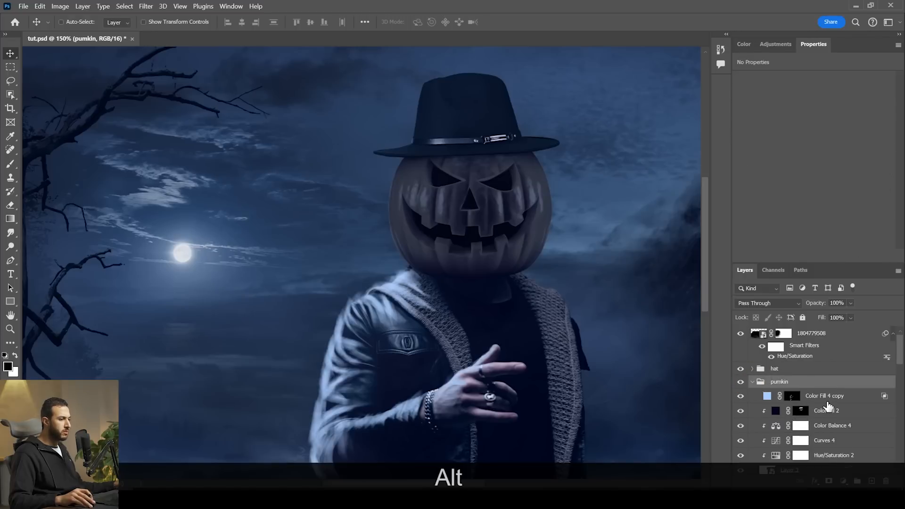
alt+click(828, 404)
Clear the entire layer mask of Color Fill 4 copy to black
click(801, 395)
key(ctrl+a)
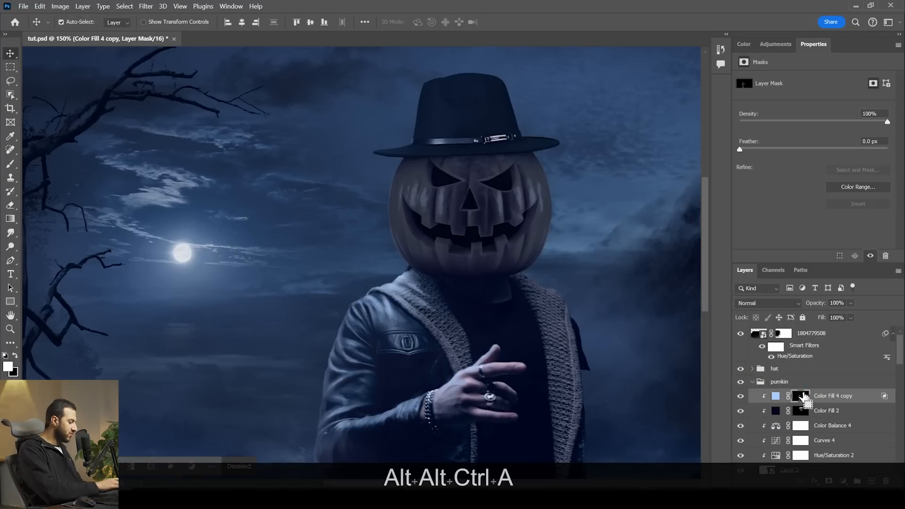
key(BackSpace)
Switch to the recently used 30 px textured brush for painting the pumpkin's highlights
scroll(398, 256, up, 4)
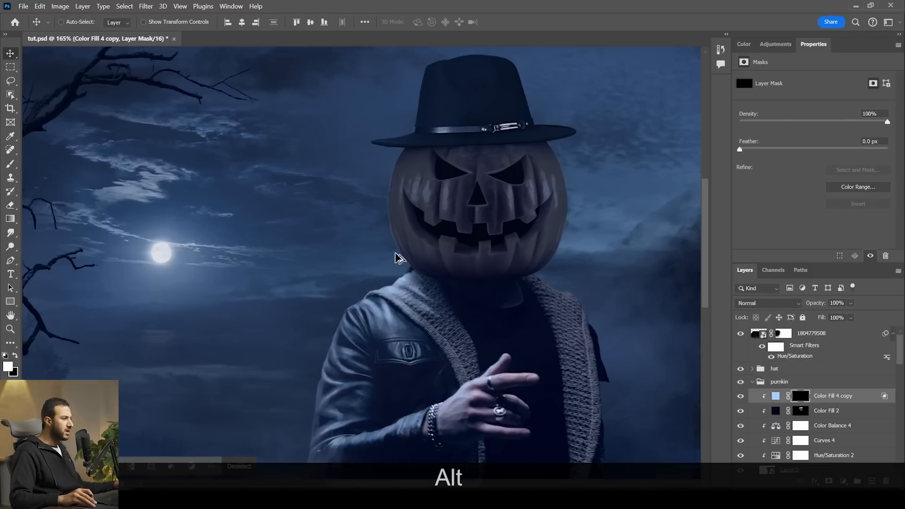
drag(424, 265, 414, 274)
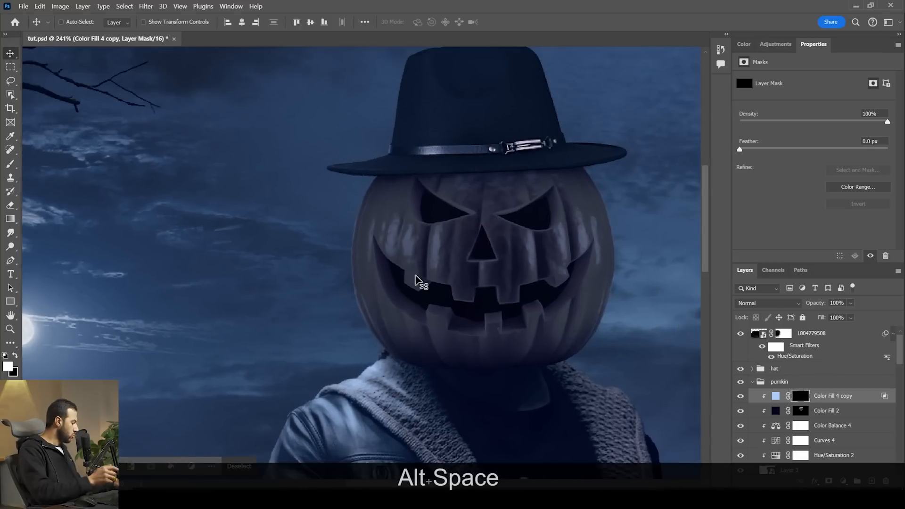
key(b)
right_click(458, 246)
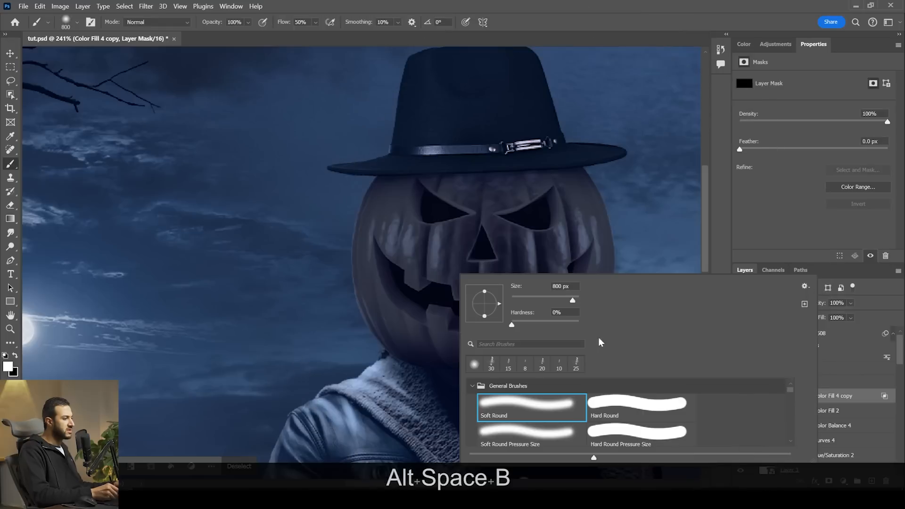
click(492, 366)
Paint light blue rim highlights on the mask along the pumpkin's moon-facing edge, from the hat brim down to the base
click(377, 192)
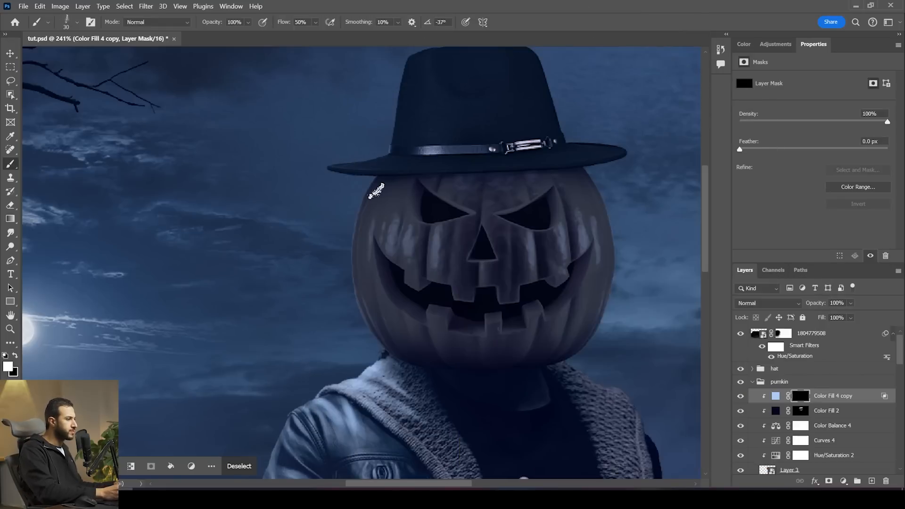
drag(378, 185, 356, 243)
key(space)
drag(375, 204, 320, 236)
drag(315, 261, 320, 238)
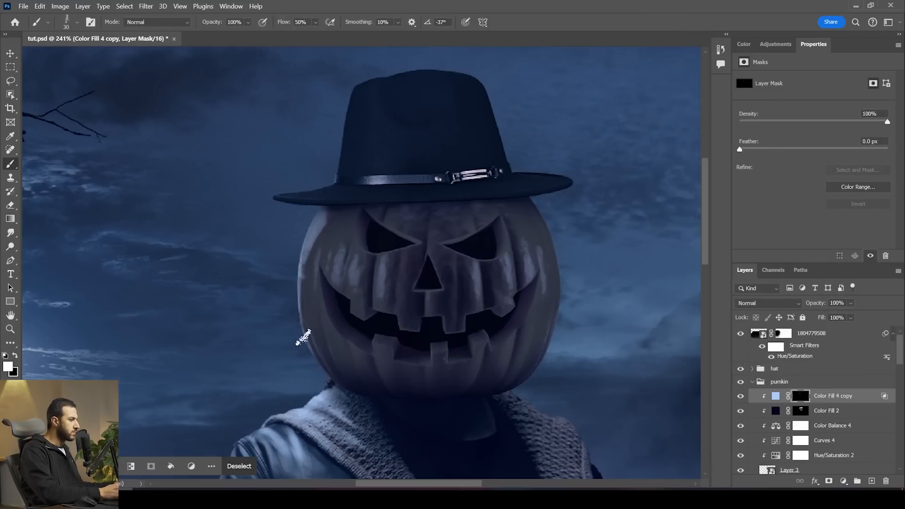
mouse_move(318, 368)
mouse_down()
mouse_move(294, 293)
mouse_move(291, 236)
mouse_up()
drag(300, 323, 306, 204)
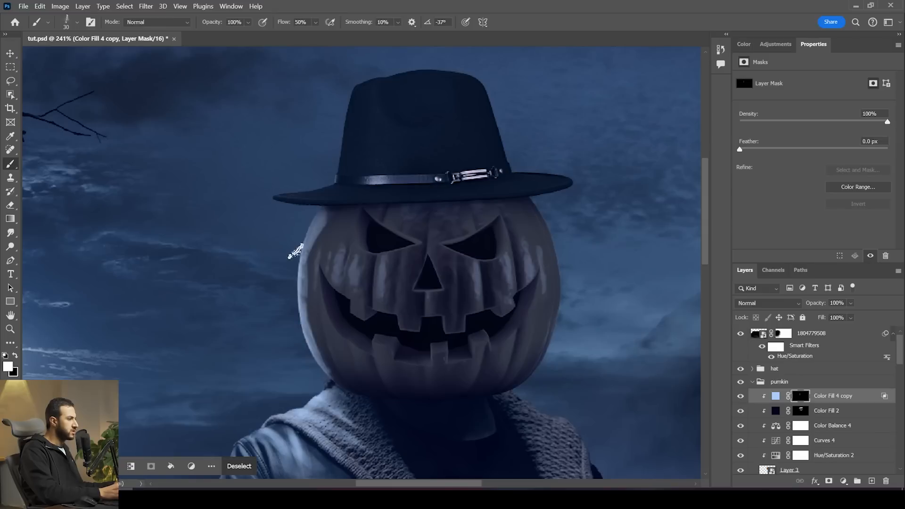
Reduce the brush to 15 px and paint finer highlights along the pumpkin's moon-facing outer ribs
key(bracketleft)
key(bracketleft)
key(bracketleft)
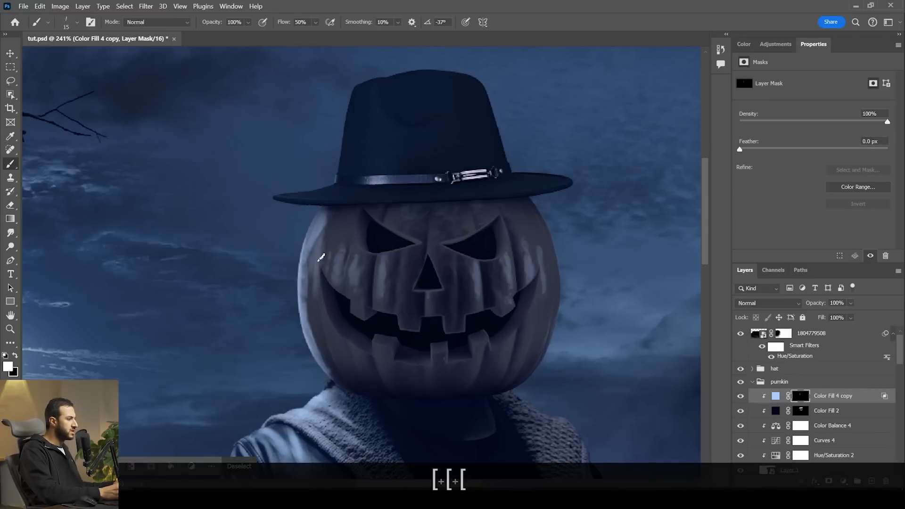
key(z)
mouse_move(369, 260)
mouse_down()
mouse_move(321, 246)
mouse_move(347, 258)
mouse_up()
key(x)
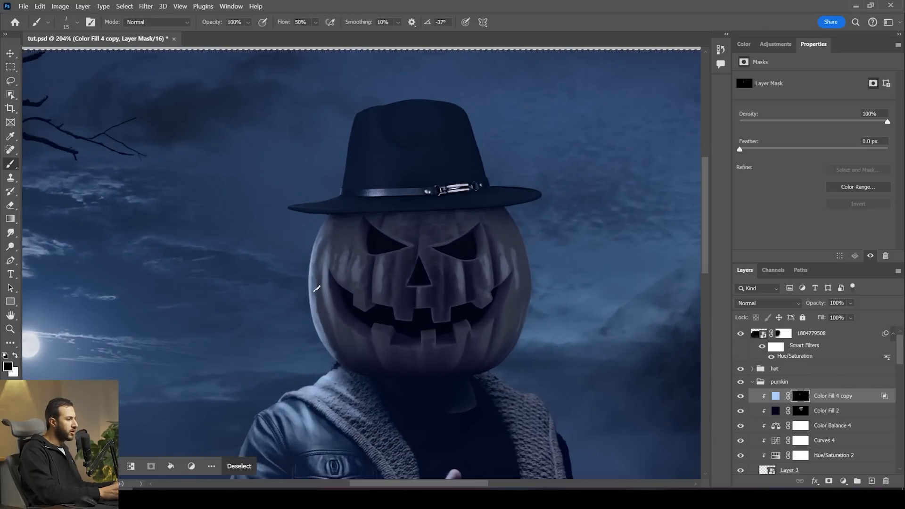
Refine the highlights on the pumpkin's lower ribs near the collar, alternating between white and black on the mask
key(z)
drag(348, 320, 356, 317)
key(x)
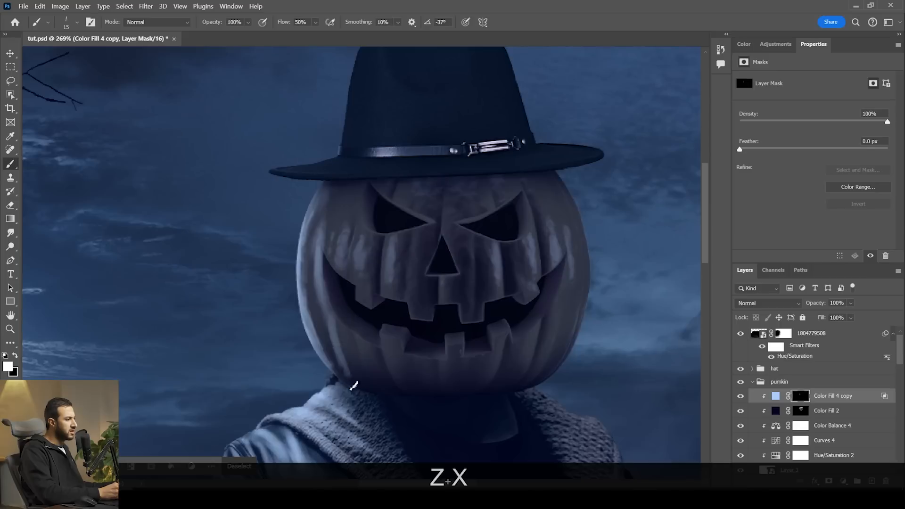
key(x)
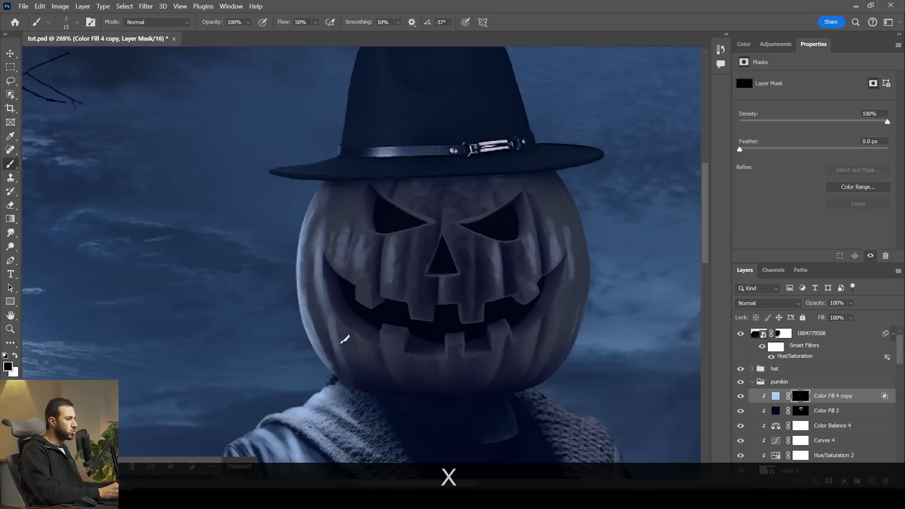
Add and trim highlights on the pumpkin's upper moon-facing rib beneath the hat brim, alternating between white and black on the mask
key(z)
drag(340, 375, 339, 302)
key(x)
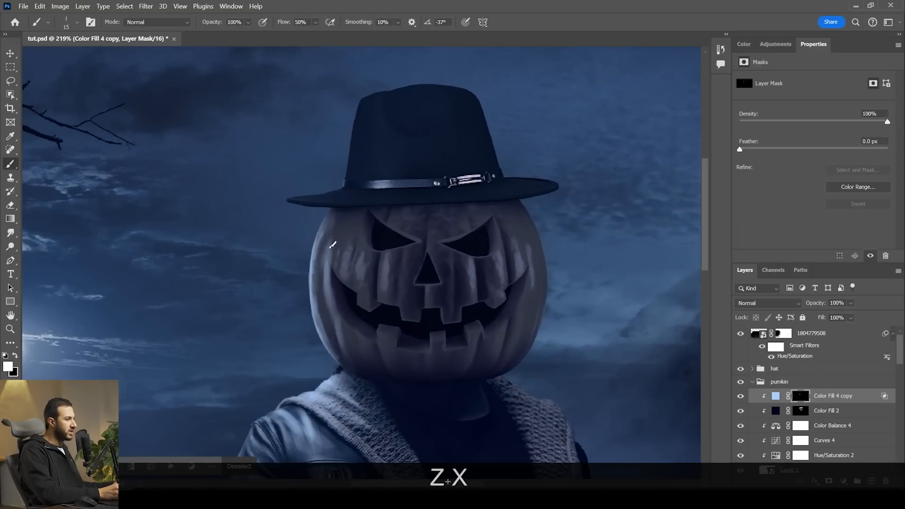
key(x)
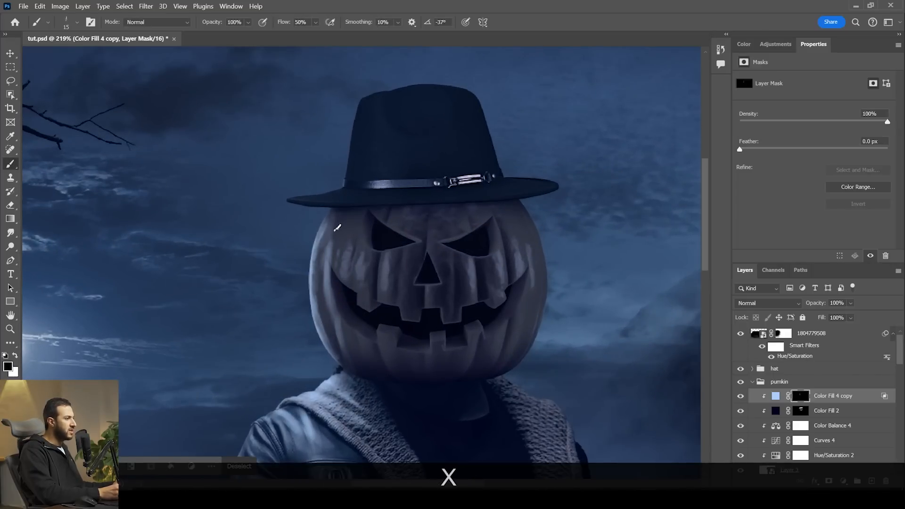
drag(366, 237, 330, 242)
key(x)
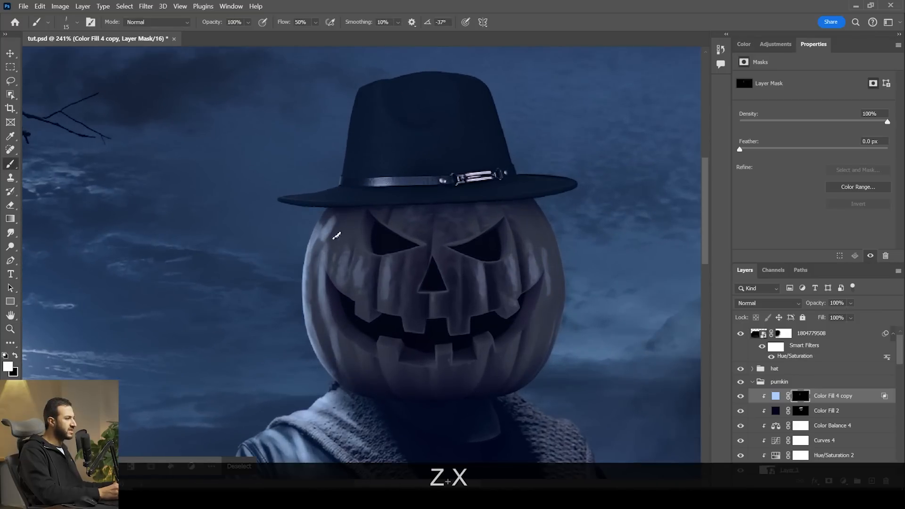
key(ctrl+x)
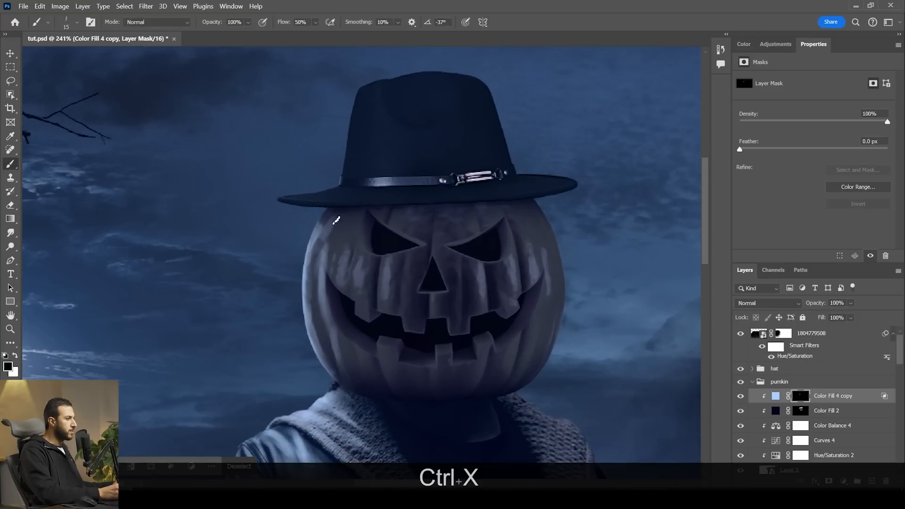
Touch up the highlights along the pumpkin's outer moon-facing edge, painting with white and trimming with black on the mask
key(z)
mouse_move(351, 228)
mouse_down()
mouse_move(321, 214)
mouse_move(343, 218)
mouse_move(355, 239)
mouse_up()
key(x)
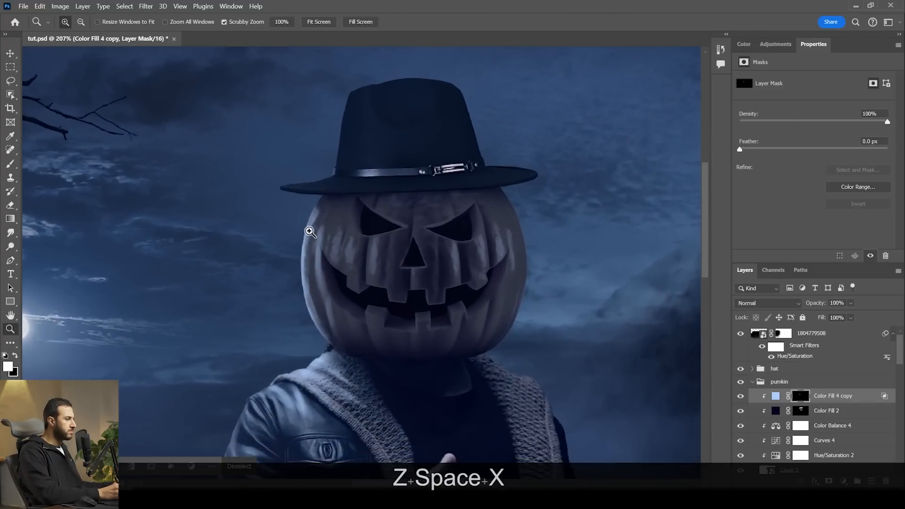
key(b)
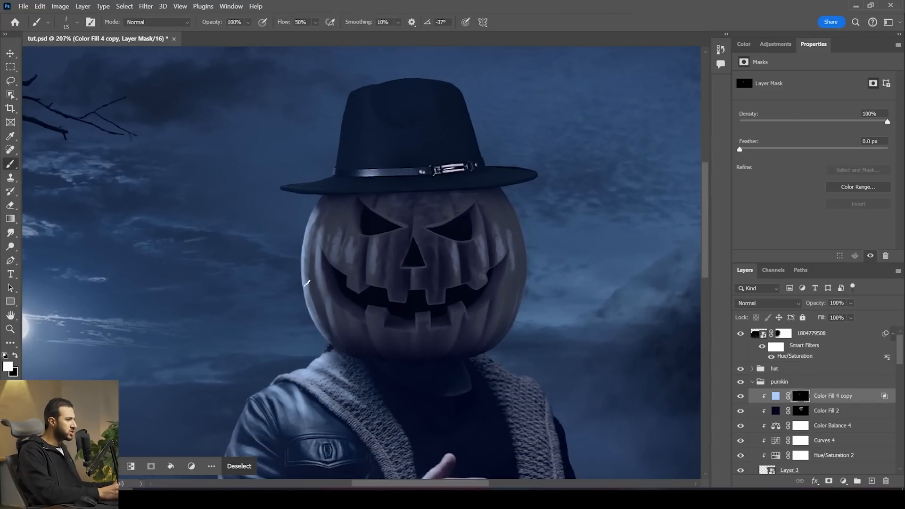
key(z)
mouse_move(368, 206)
mouse_down()
mouse_move(327, 190)
mouse_move(333, 293)
mouse_move(329, 252)
mouse_move(320, 247)
mouse_move(360, 268)
mouse_up()
key(space)
key(z)
key(z)
key(x)
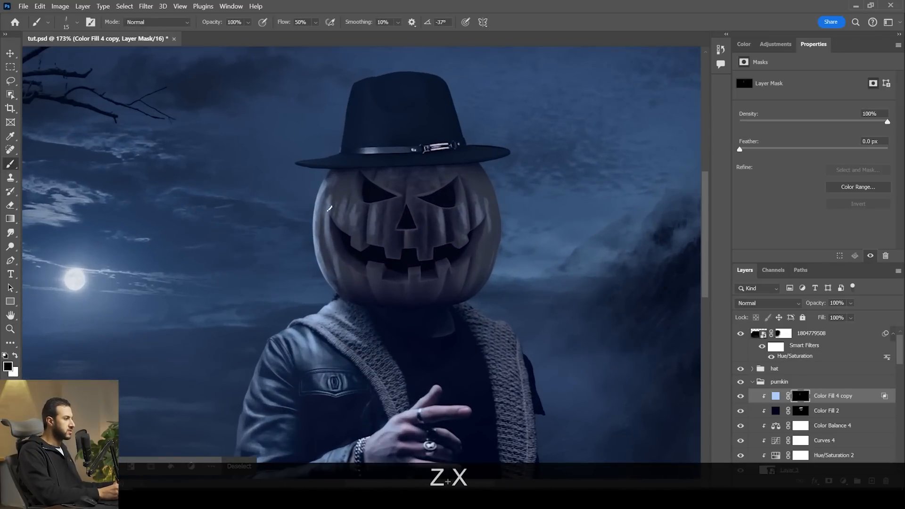
Reduce the brush to 9 px and paint a thin light blue rim along the pumpkin's edge facing away from the moon
key(z)
drag(363, 230, 316, 215)
key(space)
mouse_move(417, 238)
mouse_down()
mouse_move(374, 216)
mouse_move(380, 245)
mouse_move(383, 200)
mouse_move(370, 179)
mouse_move(373, 160)
mouse_move(372, 178)
mouse_up()
key(z)
key(space)
key(z)
key(b)
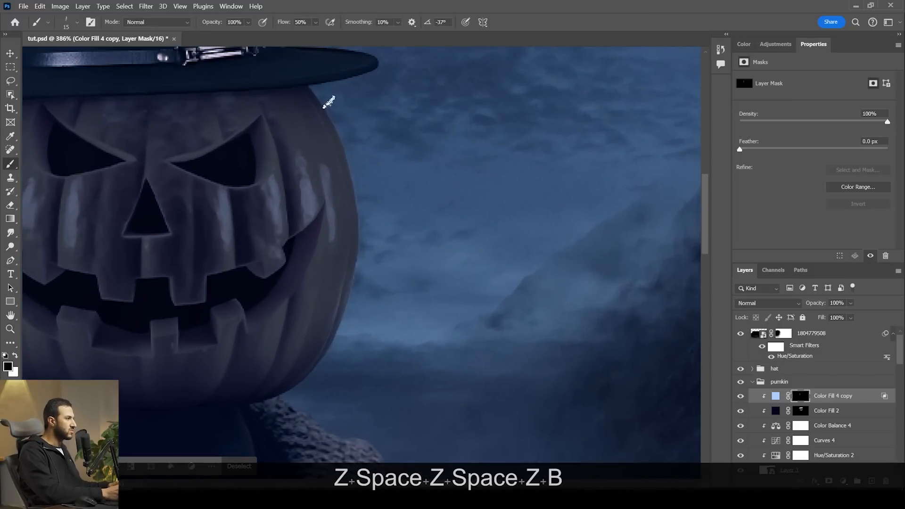
key(bracketleft)
key(bracketleft)
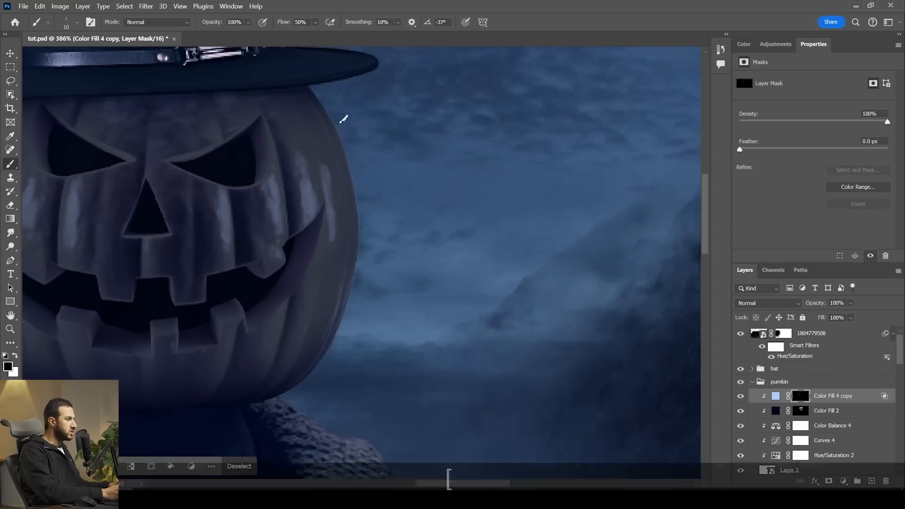
key(x)
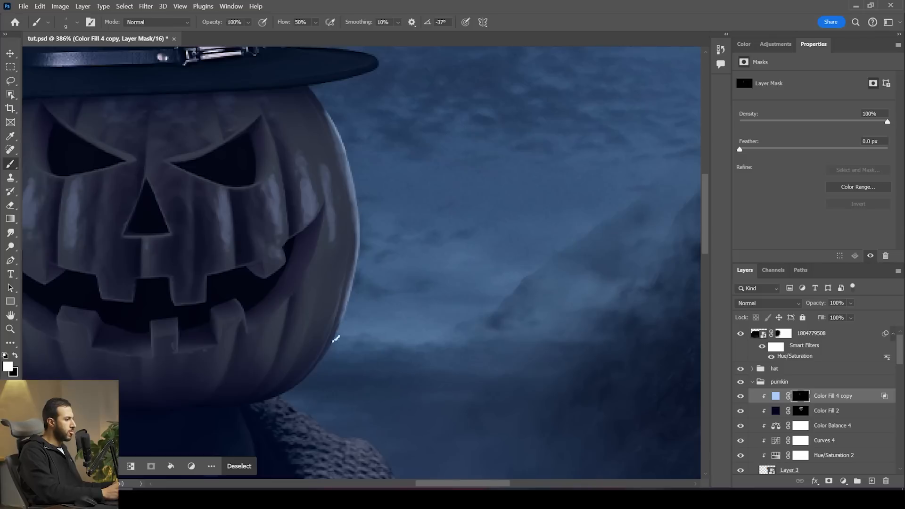
Refine the thin rim highlight on the pumpkin's far edge with black on the mask
key(z)
mouse_move(400, 220)
mouse_down()
mouse_move(329, 184)
mouse_move(379, 186)
mouse_up()
key(x)
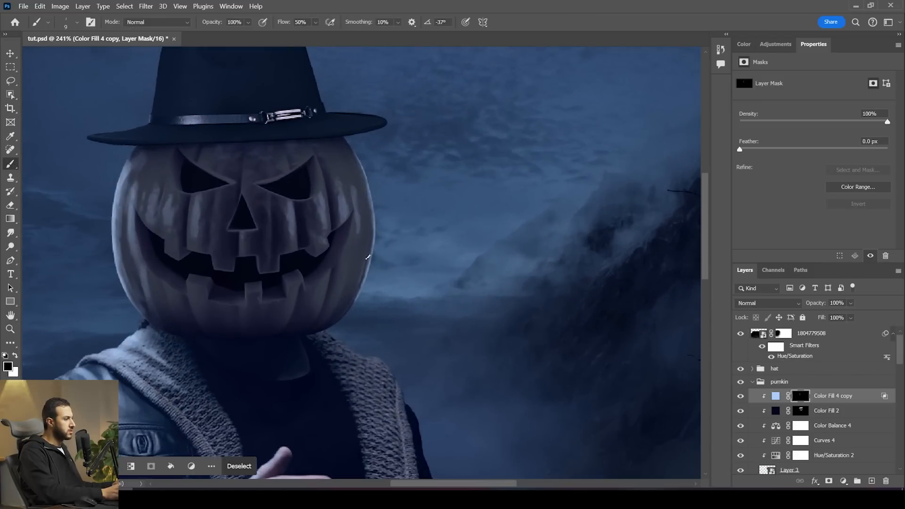
key(z)
drag(379, 257, 386, 200)
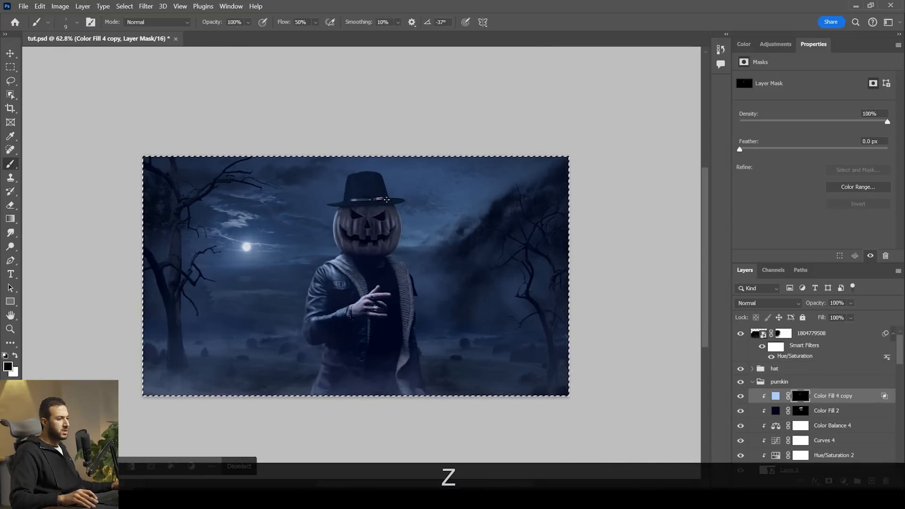
Duplicate the man's Color Fill 5 glow layer to the top of the pumpkin group as a clipped layer and fill its mask with black
scroll(837, 375, down, 5)
key(alt)
drag(836, 376, 809, 346)
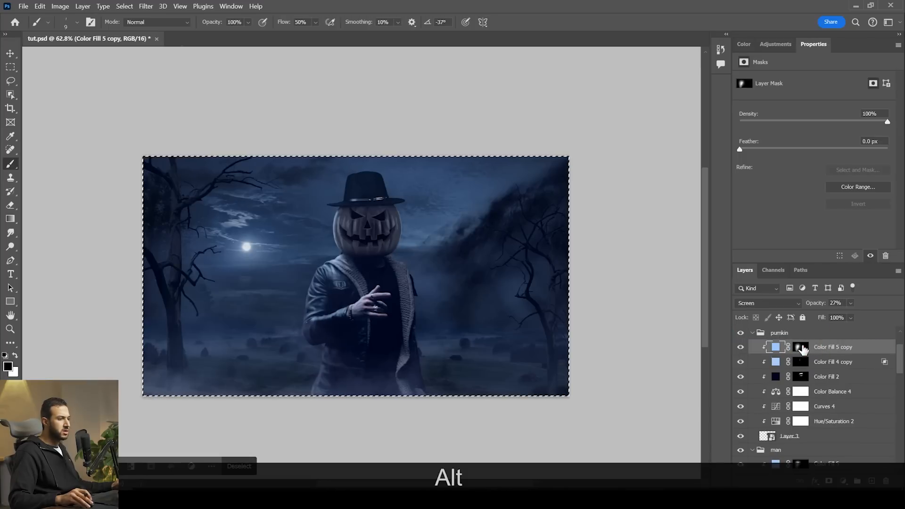
key(ctrl)
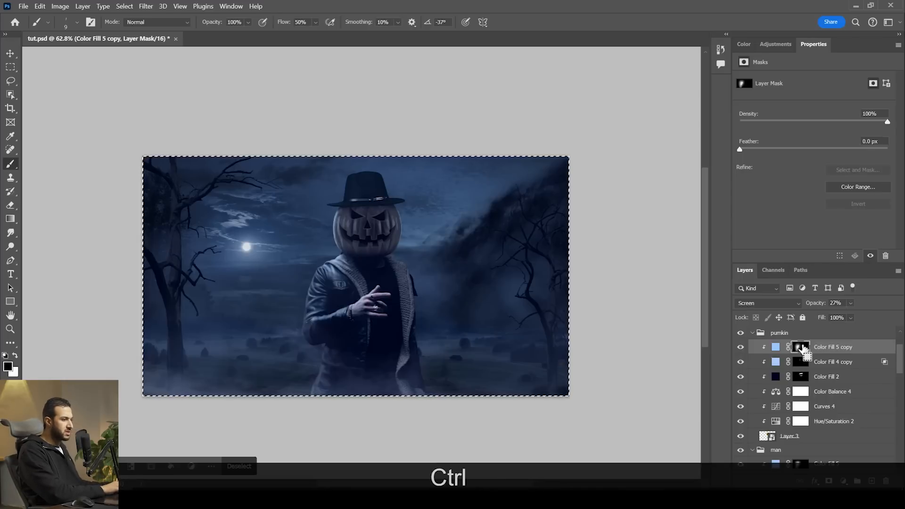
key(BackSpace)
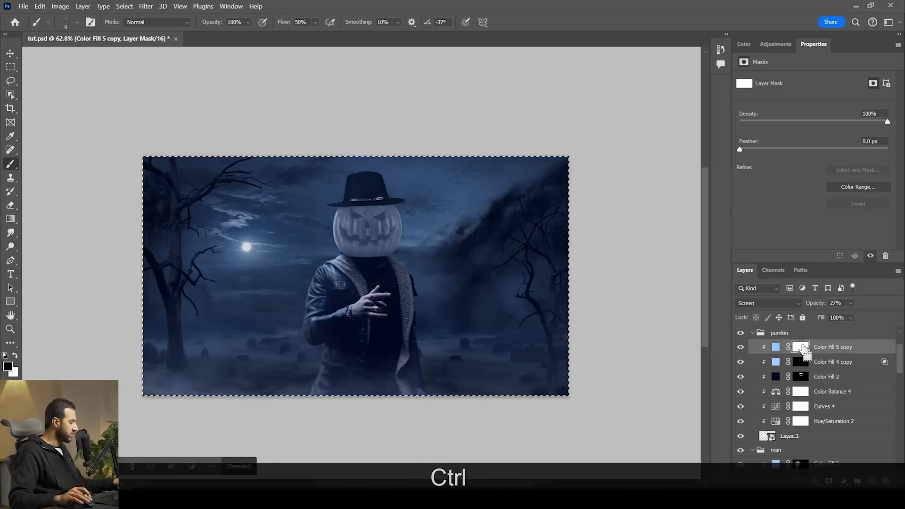
key(ctrl+i)
Paint a soft glow over the pumpkin's moon-facing side on the mask in white with a 480 px Soft Round brush
scroll(349, 236, up, 3)
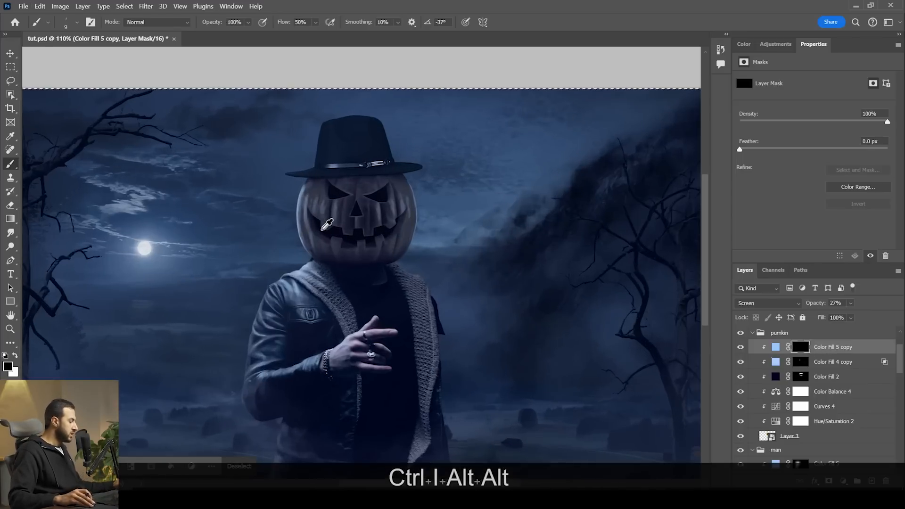
key(b)
right_click(321, 228)
click(323, 346)
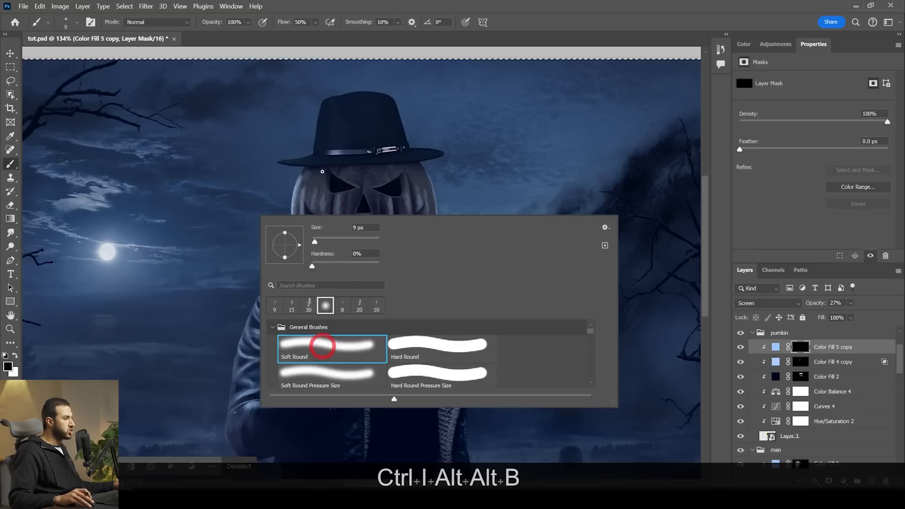
click(370, 240)
drag(226, 167, 212, 220)
key(x)
click(212, 200)
click(250, 168)
click(219, 247)
scroll(212, 233, down, 5)
scroll(364, 321, up, 5)
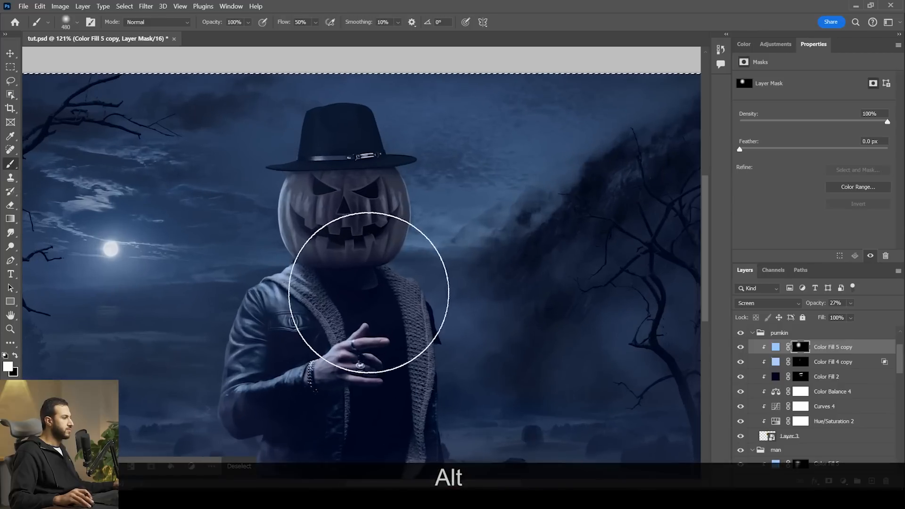
Reduce the brush to 100 px, mask out the glow at the pumpkin's lower moon-facing edge with black, and clear the selection
key(bracketleft)
key(bracketleft)
key(bracketleft)
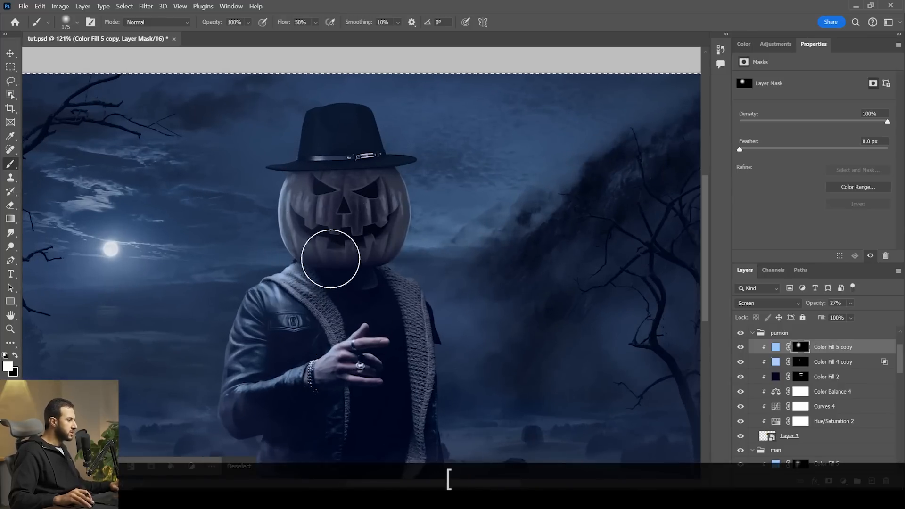
key(bracketleft)
key(x)
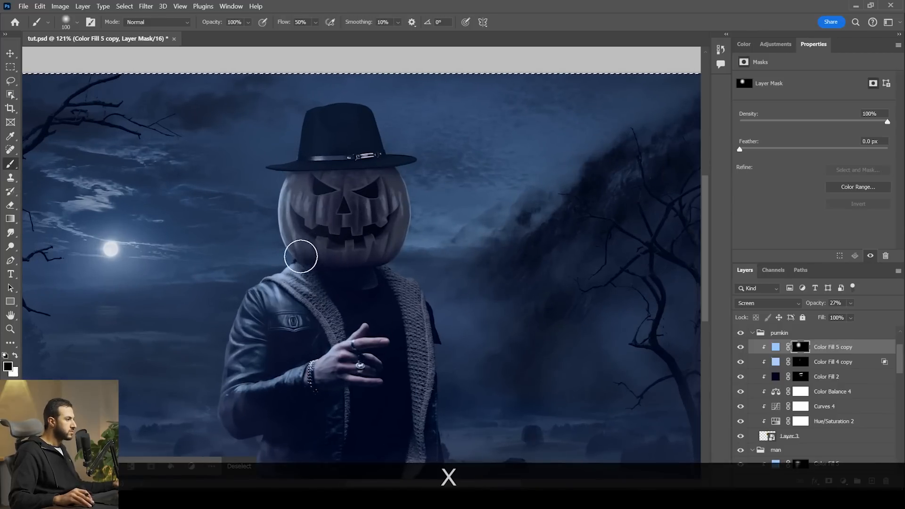
scroll(323, 256, down, 5)
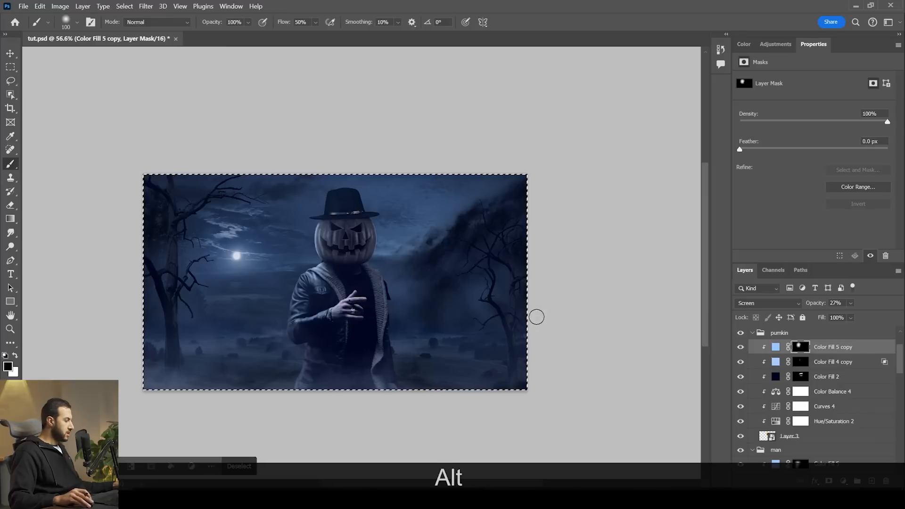
key(ctrl+d)
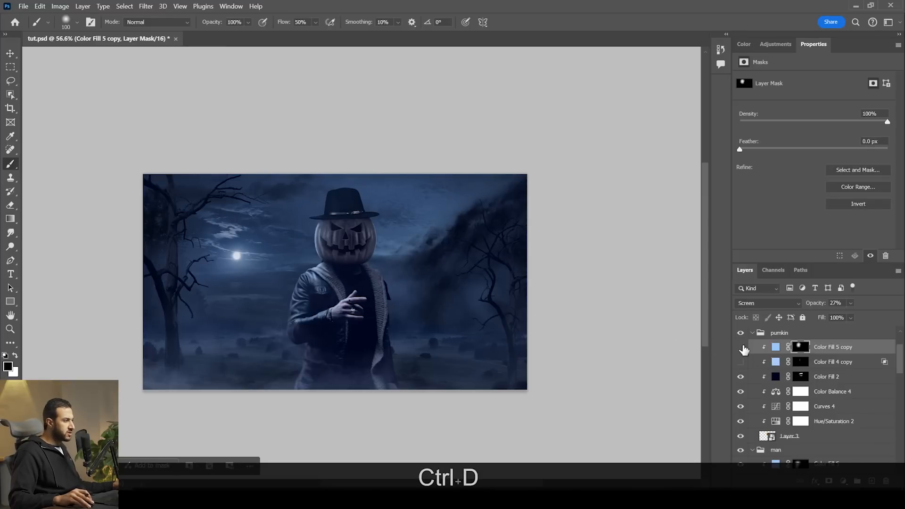
Toggle the pumpkin's two light blue highlight layers to compare the lighting before and after
click(740, 347)
drag(741, 347, 739, 361)
scroll(363, 239, down, 3)
scroll(368, 232, up, 9)
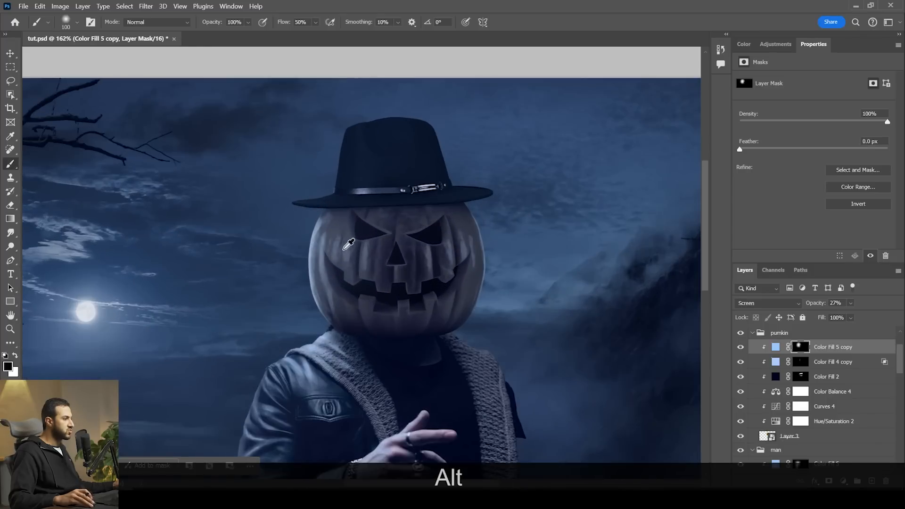
Duplicate Color Fill 5 copy and Color Fill 4 copy into the hat group and clip both duplicates to the hat
scroll(835, 365, up, 2)
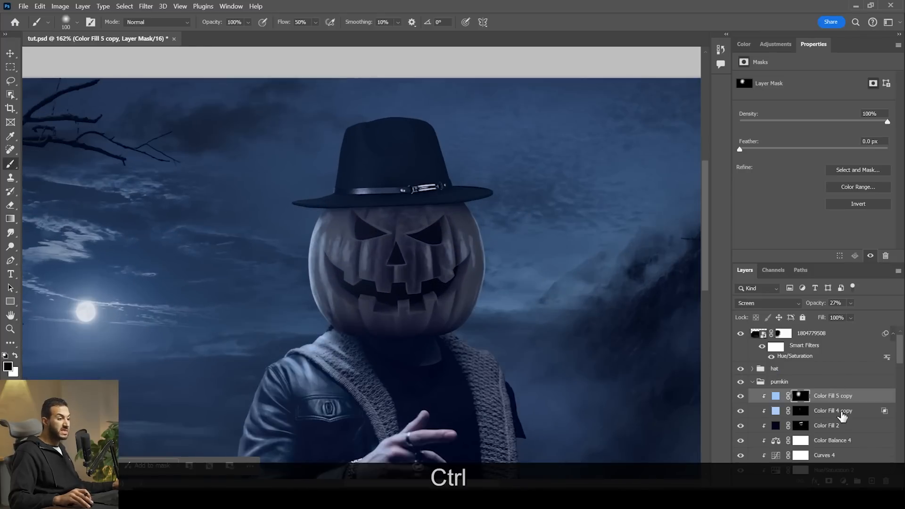
ctrl+click(843, 413)
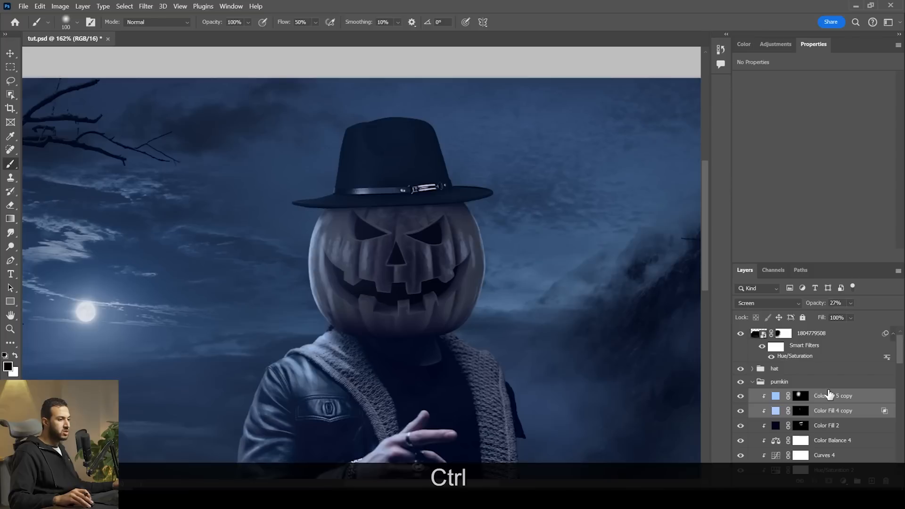
drag(829, 395, 825, 370)
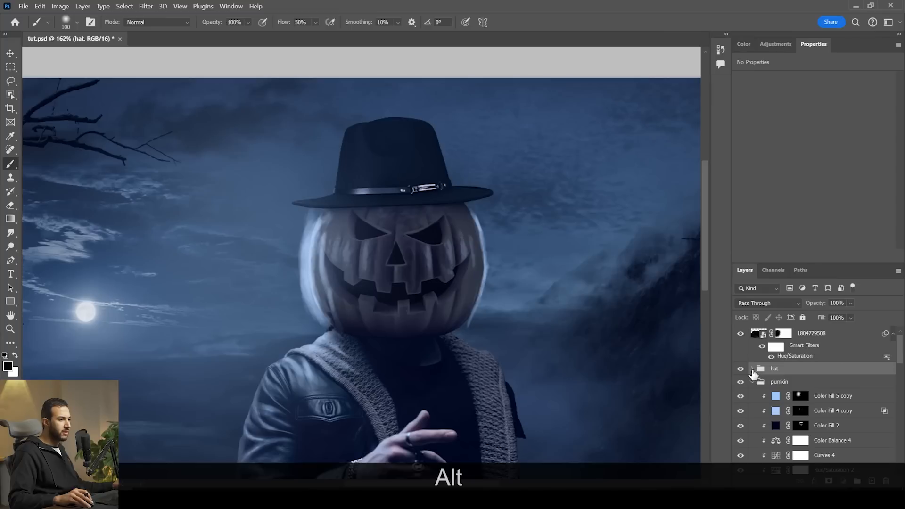
click(752, 370)
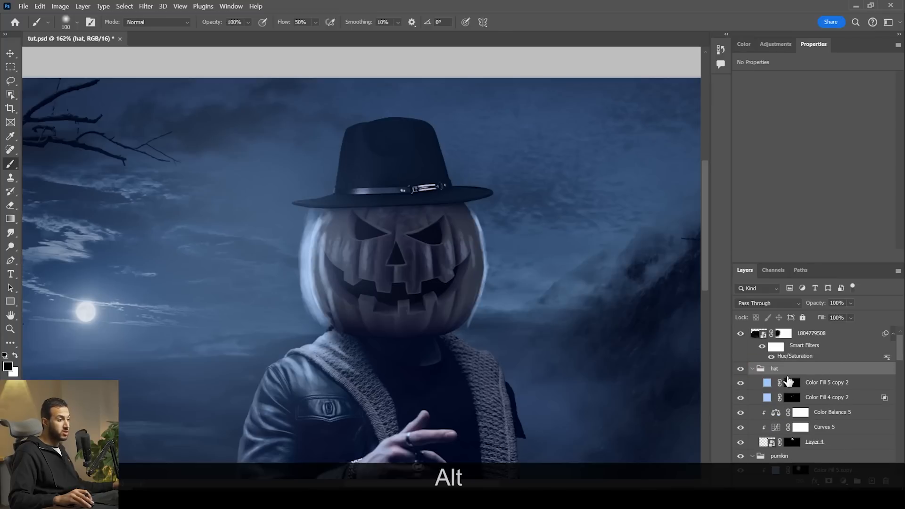
click(852, 397)
alt+click(845, 389)
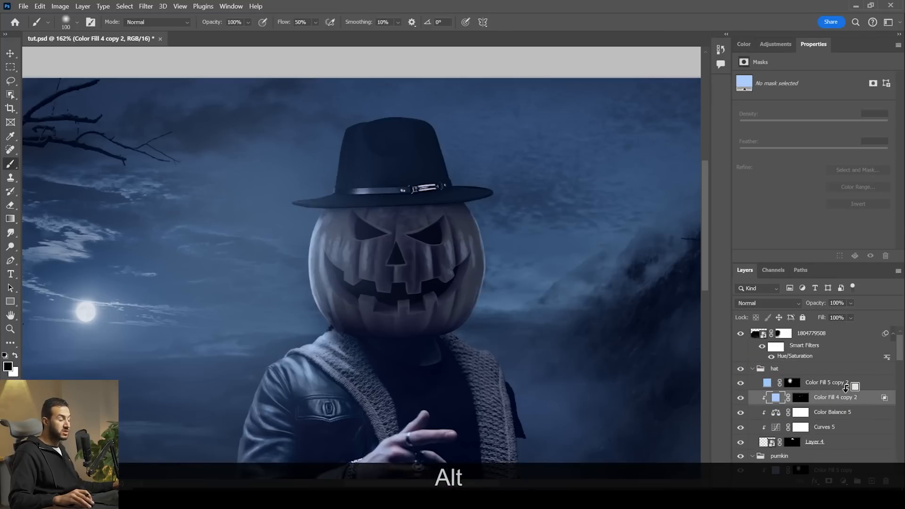
alt+click(845, 388)
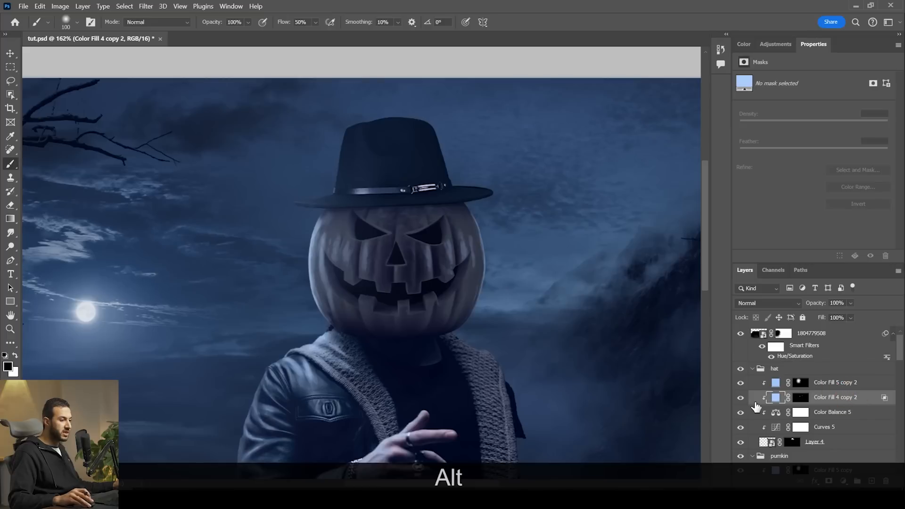
Fill the masks of both light blue fill layers in the hat group with black
click(798, 399)
key(ctrl+a)
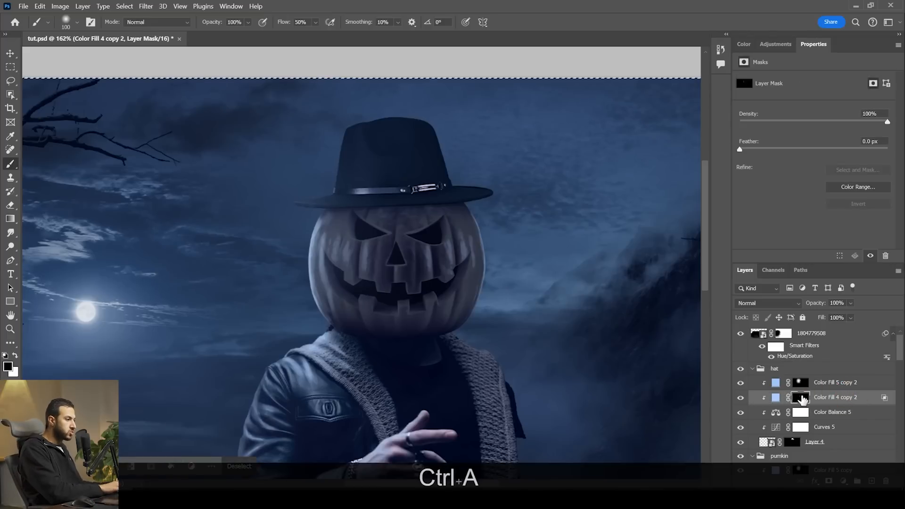
key(BackSpace)
key(ctrl+z)
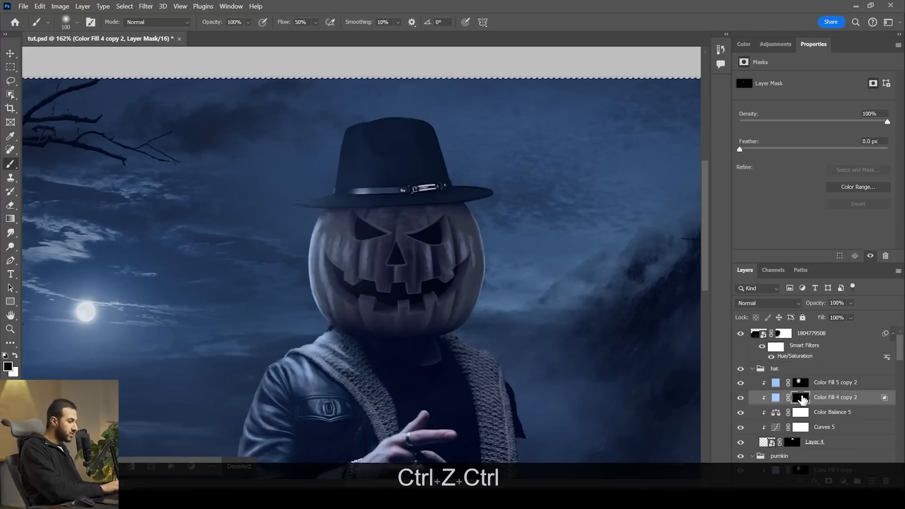
key(ctrl+BackSpace)
key(ctrl+i)
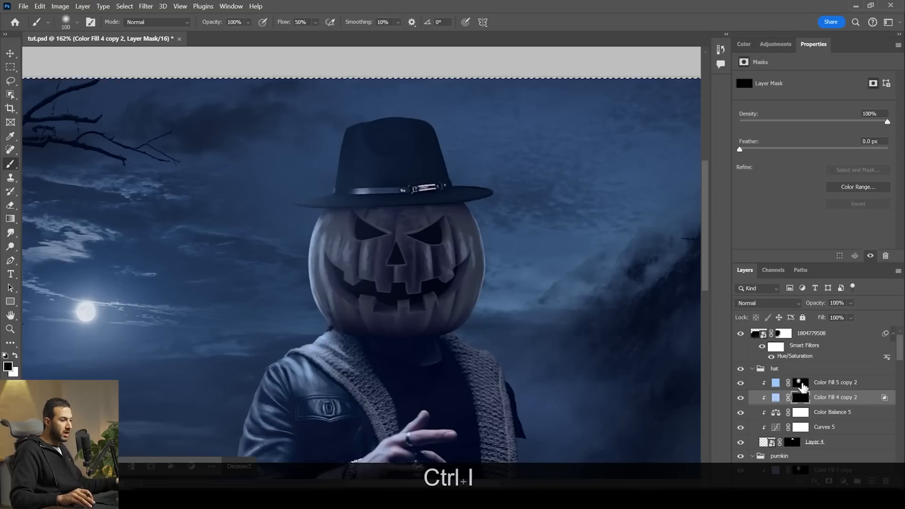
click(800, 384)
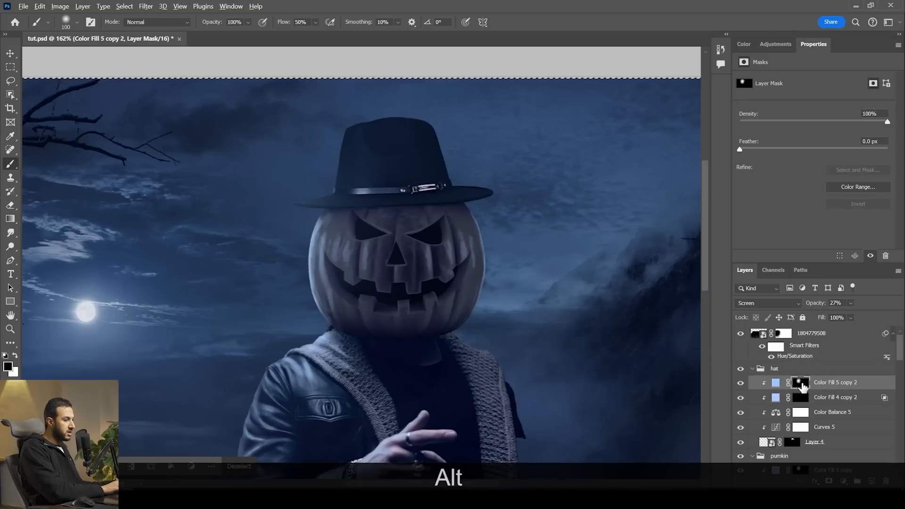
key(ctrl+BackSpace)
key(ctrl+i)
On the Color Fill 4 copy 2 mask, paint white with a 20 px textured brush along the moon-facing side of the hat's crown and brim
click(798, 401)
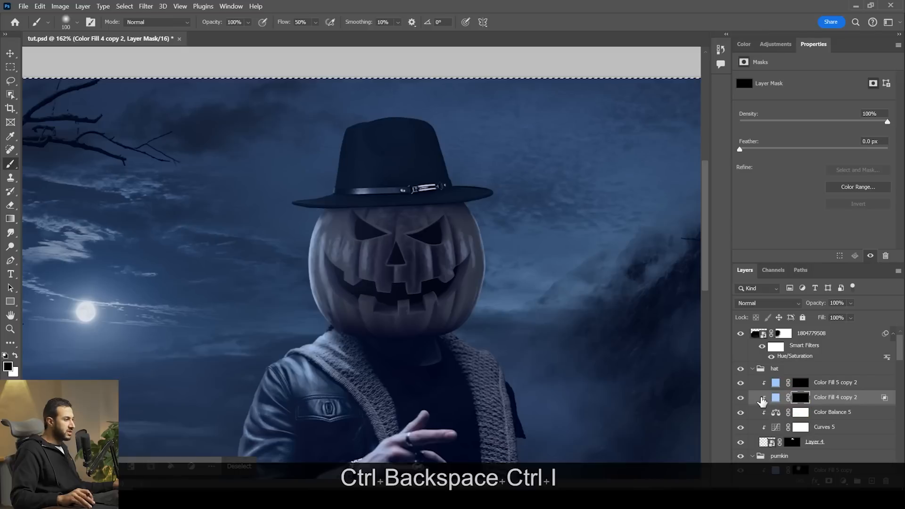
key(b)
key(space)
drag(356, 229, 346, 288)
key(z)
drag(325, 222, 349, 222)
right_click(372, 245)
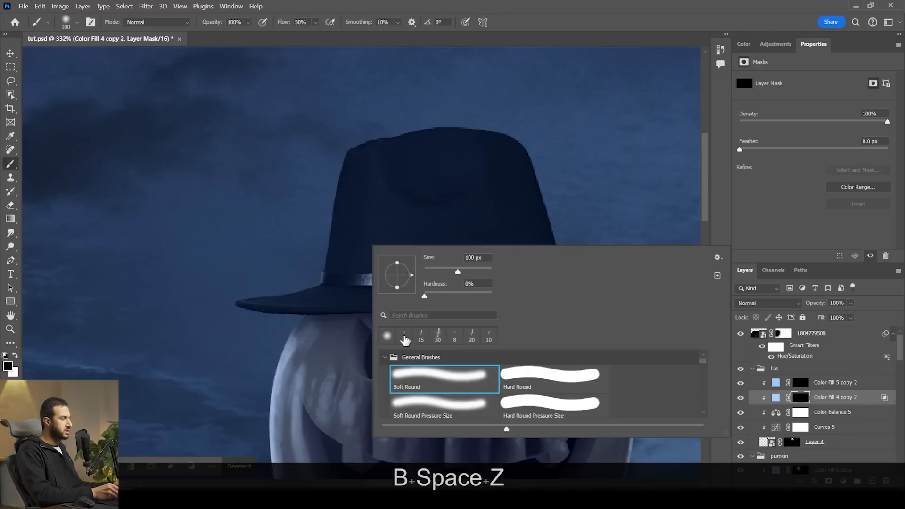
click(408, 338)
click(351, 153)
key(z)
drag(377, 227, 386, 227)
key(x)
key(bracketright)
key(bracketright)
key(bracketright)
mouse_move(338, 134)
mouse_down()
mouse_move(316, 260)
mouse_move(324, 204)
mouse_up()
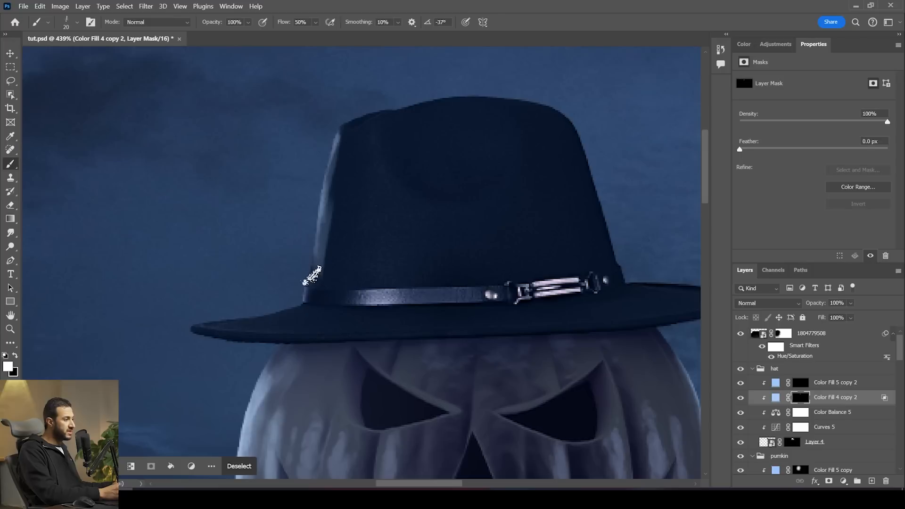
mouse_move(317, 279)
mouse_down()
mouse_move(338, 115)
mouse_move(308, 269)
mouse_move(314, 277)
mouse_move(353, 148)
mouse_move(340, 278)
mouse_move(348, 215)
mouse_move(302, 297)
mouse_move(247, 318)
mouse_move(294, 305)
mouse_move(202, 320)
mouse_move(277, 318)
mouse_move(230, 319)
mouse_move(264, 325)
mouse_move(330, 200)
mouse_up()
Reduce the brush to 9 px, paint a thin highlight along the crown's upper moon-facing edge, and undo the stray strokes
key(bracketleft)
key(bracketleft)
key(bracketleft)
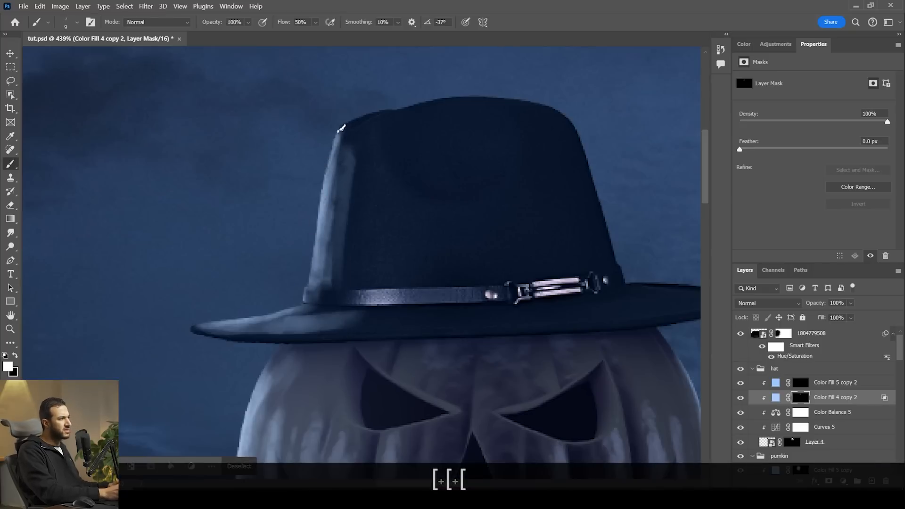
drag(402, 111, 376, 126)
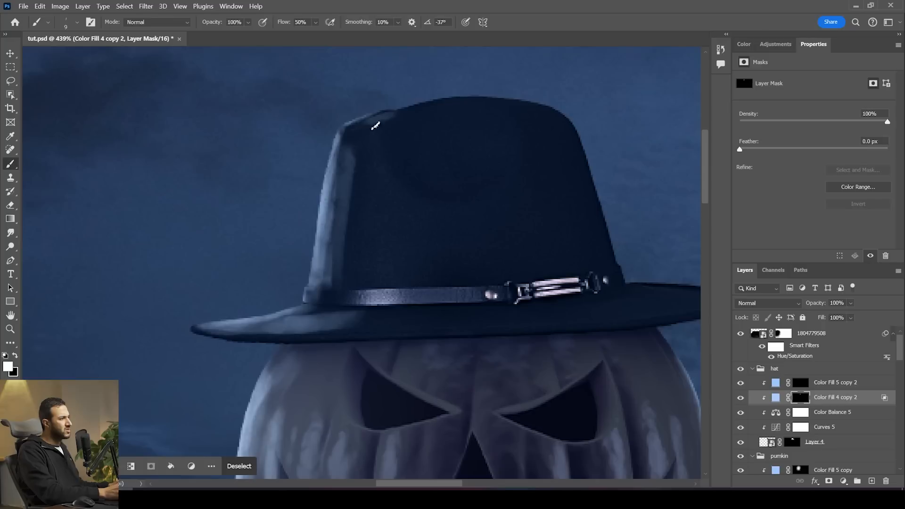
key(ctrl+z)
key(ctrl+z)
key(ctrl+z)
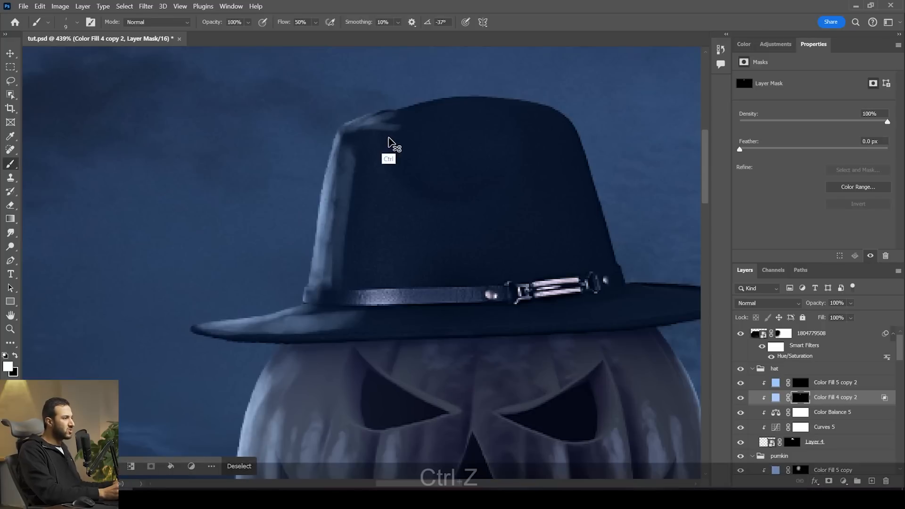
key(ctrl+z)
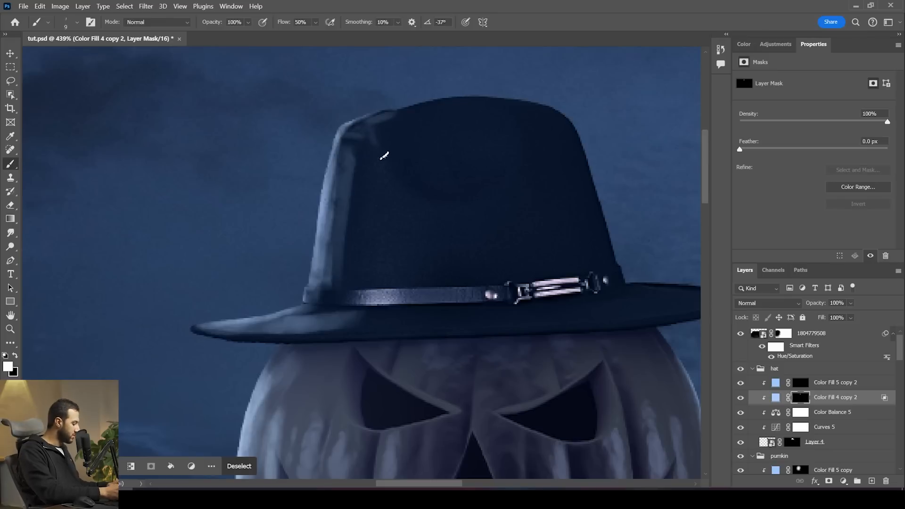
Enlarge the brush to 15 px and paint a curved white highlight along the crown's crease, tapering its far end with black
key(bracketright)
key(bracketright)
mouse_move(372, 125)
mouse_down()
mouse_move(408, 186)
mouse_move(459, 196)
mouse_up()
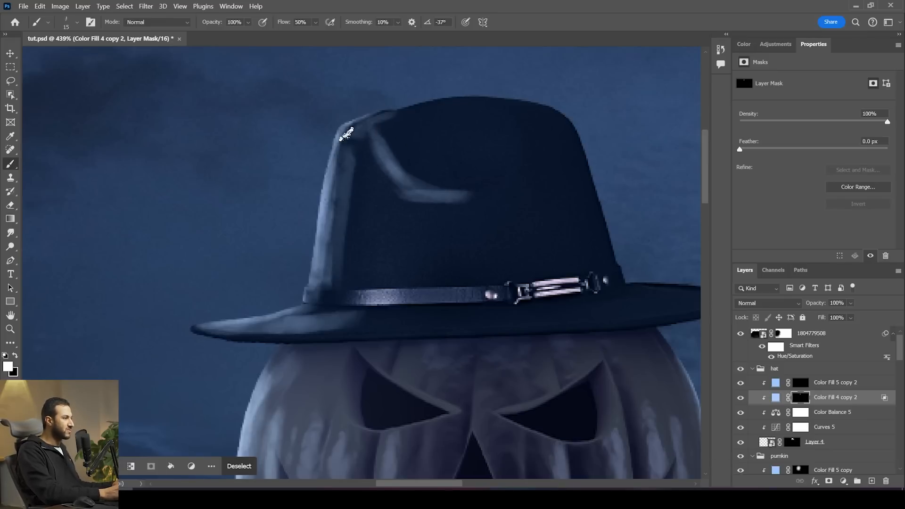
mouse_move(475, 187)
mouse_down()
mouse_move(510, 171)
mouse_move(490, 195)
mouse_move(456, 203)
mouse_move(518, 173)
mouse_up()
key(x)
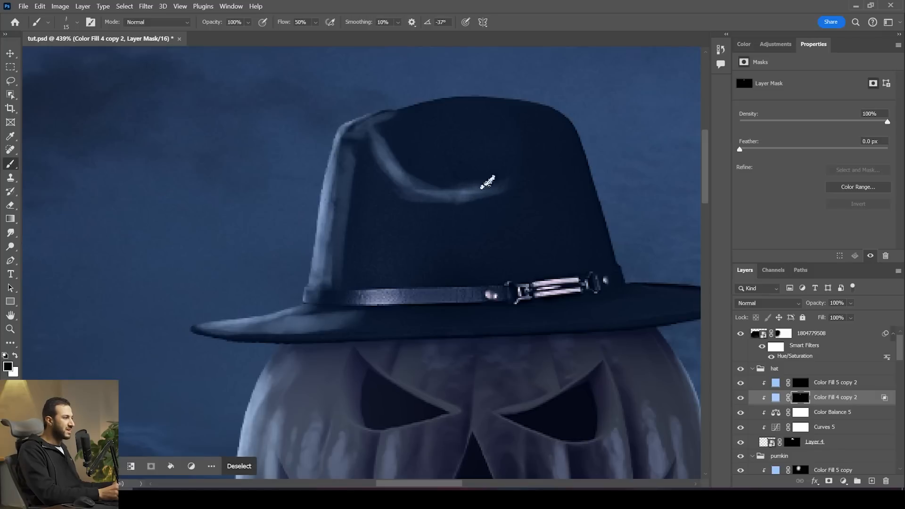
Enlarge the brush to 30 px and strengthen the moonlight on the crown's side and the brim tip with white
key(x)
key(bracketright)
key(bracketright)
key(bracketright)
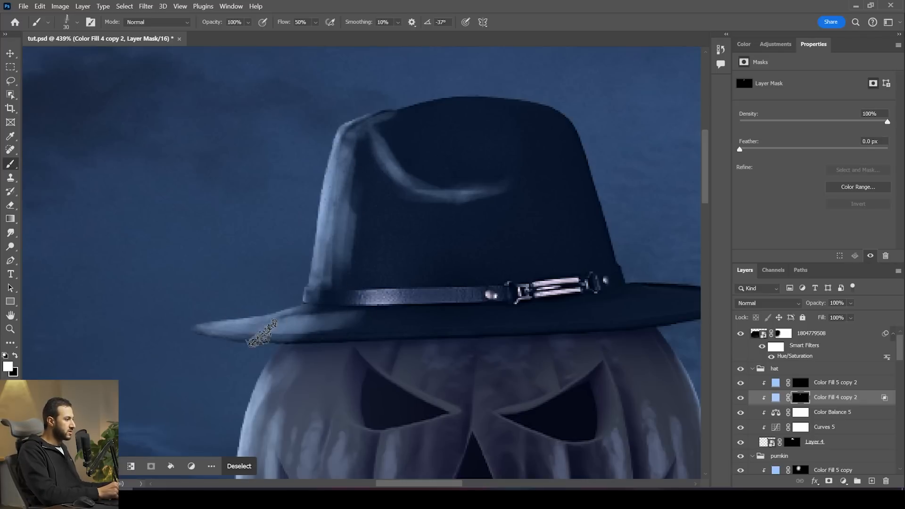
Trim the brim's glow with black, reduce the brush to 10 px, and repaint the brim's moonlit upper edge in white
key(x)
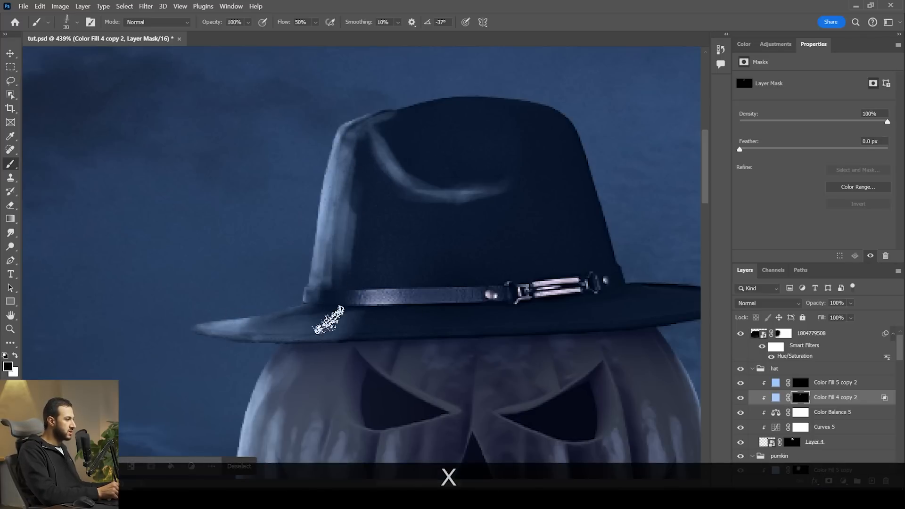
key(bracketleft)
key(bracketleft)
key(bracketleft)
key(bracketleft)
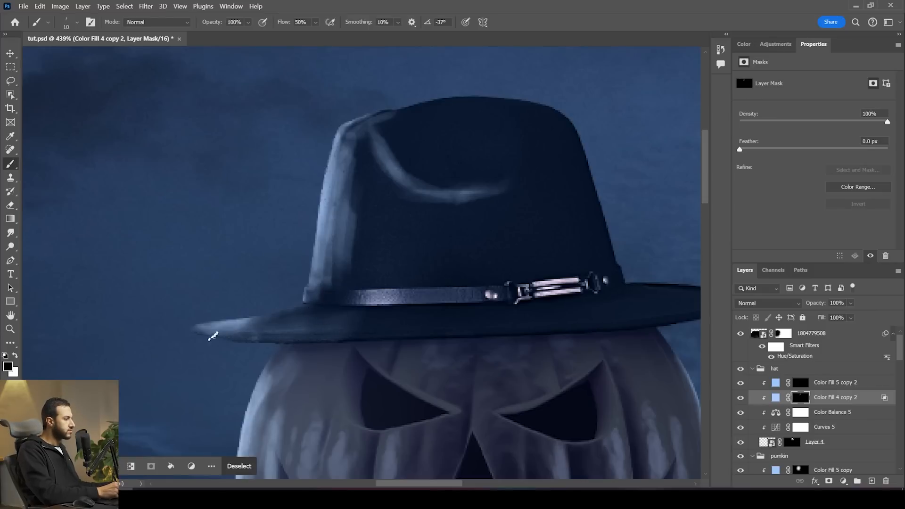
key(x)
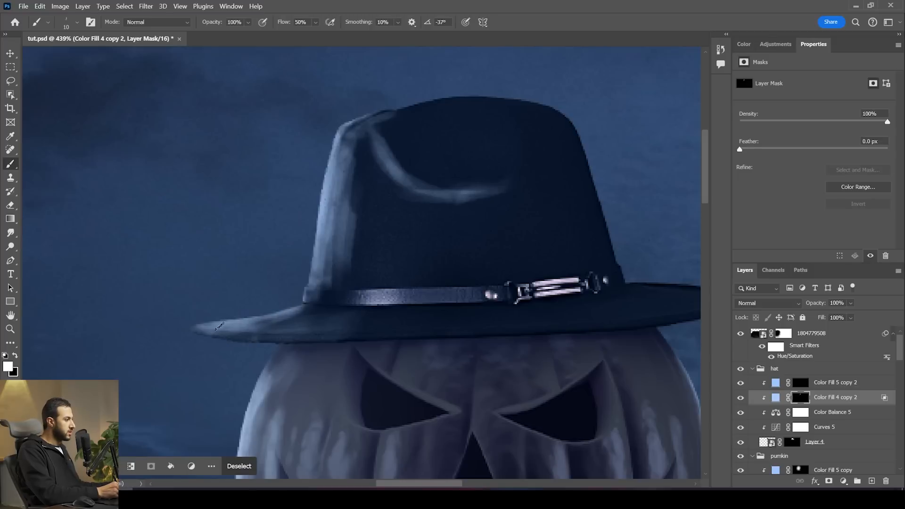
mouse_move(227, 329)
mouse_down()
mouse_move(297, 324)
mouse_move(336, 307)
mouse_move(262, 282)
mouse_move(311, 283)
mouse_up()
Enlarge the brush to 25 px, undo the stroke inside the crown's crease, and soften the crease highlight's upper end with black
key(z)
key(space)
key(z)
drag(427, 224, 348, 265)
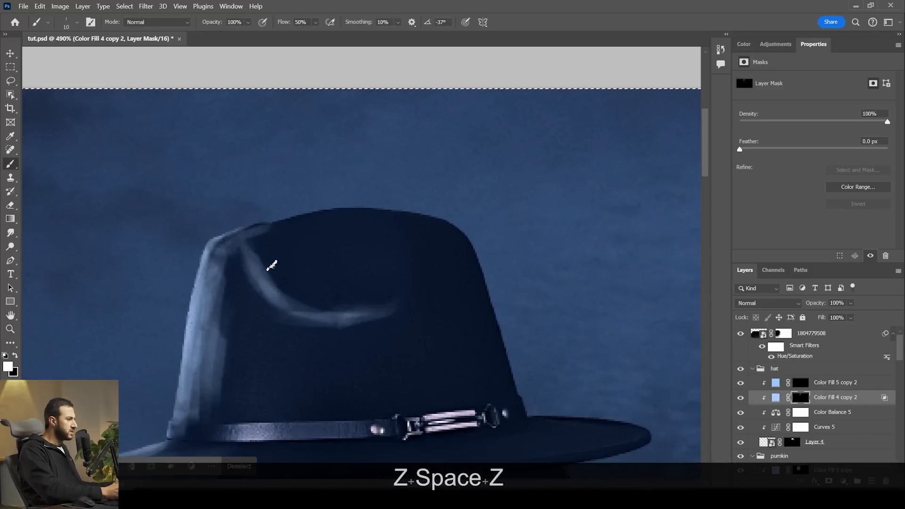
key(bracketright)
key(bracketright)
key(bracketright)
key(ctrl+z)
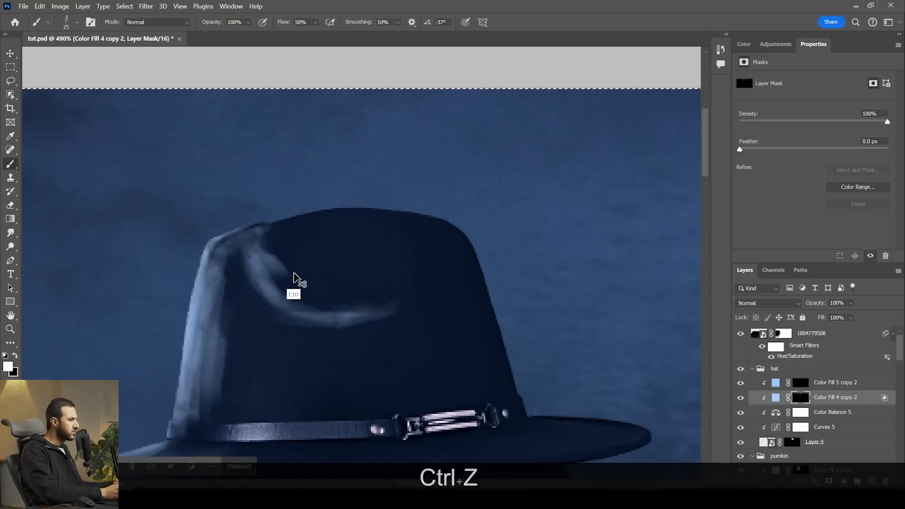
key(x)
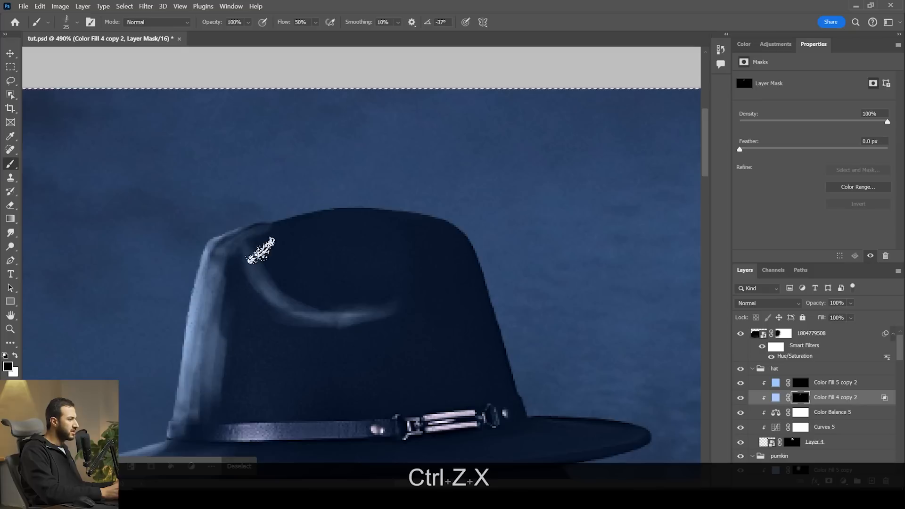
Paint a white rim highlight along the top edge of the hat's crown and soften the crown's side highlight with black
key(x)
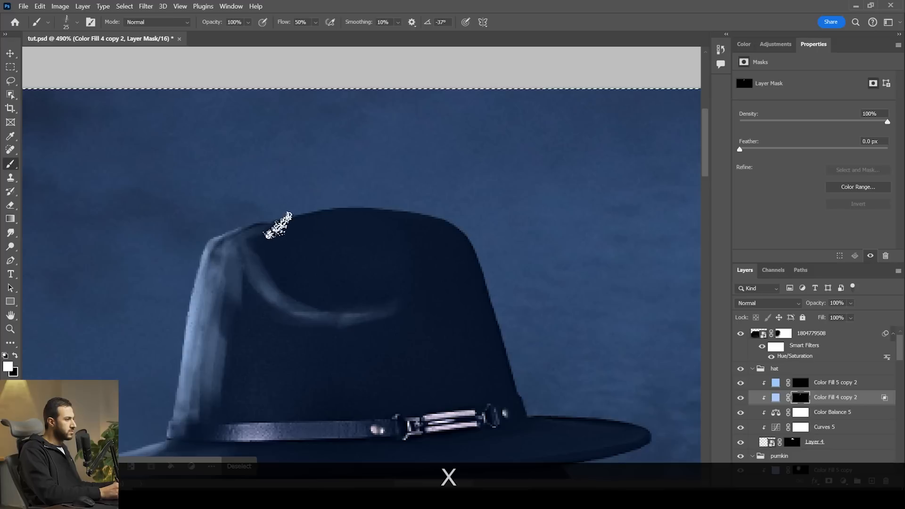
key(ctrl+z)
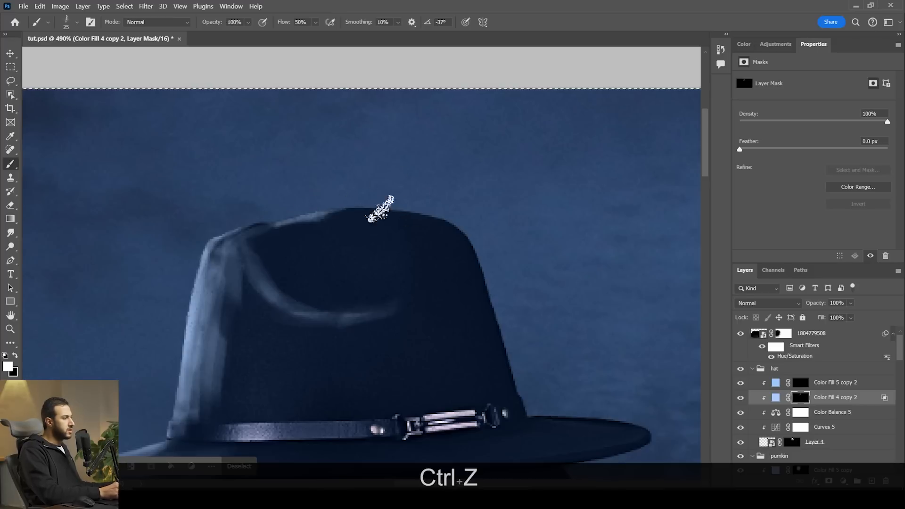
key(z)
key(space)
mouse_move(552, 285)
mouse_down()
mouse_move(510, 277)
mouse_move(430, 212)
mouse_move(451, 224)
mouse_move(388, 278)
mouse_move(372, 276)
mouse_up()
key(z)
key(x)
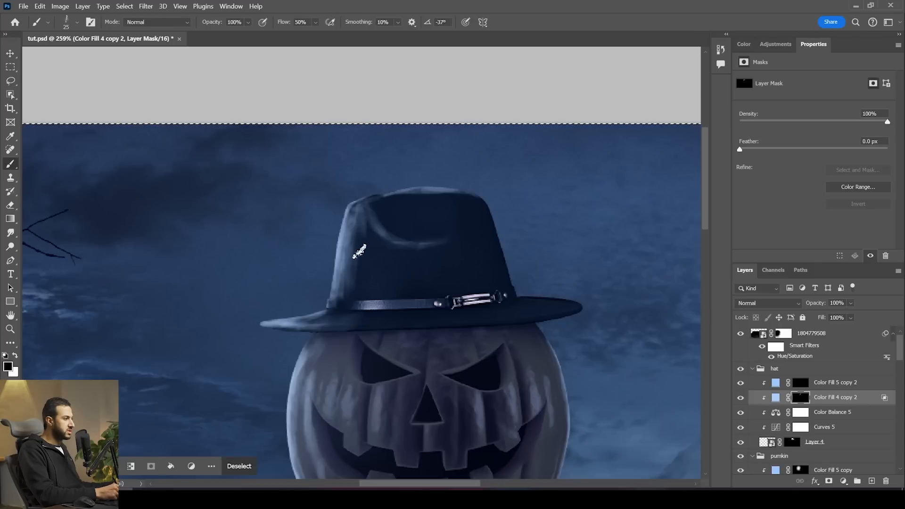
key(z)
mouse_move(449, 283)
mouse_down()
mouse_move(422, 275)
mouse_move(444, 278)
mouse_up()
On the Color Fill 5 copy 2 mask, paint a soft white glow over the hat's moon-facing side with a 400 px Soft Round brush
click(799, 382)
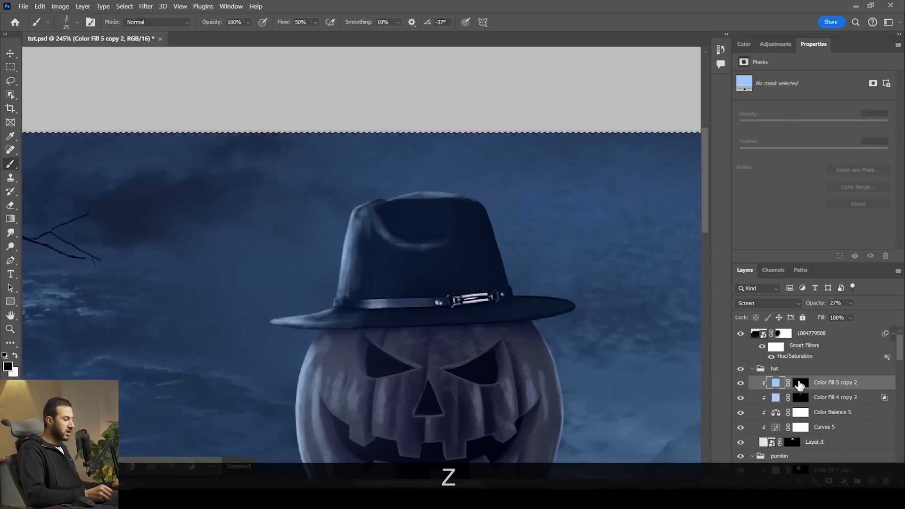
right_click(417, 229)
click(494, 359)
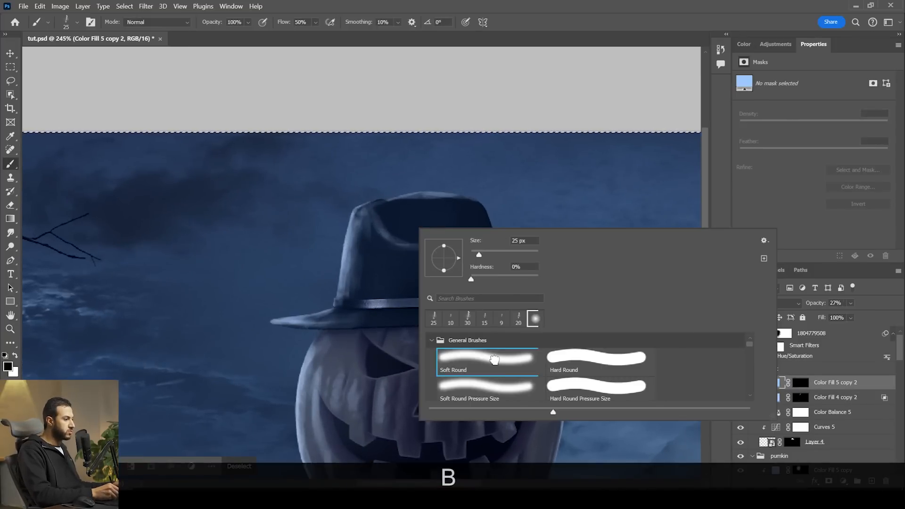
click(512, 249)
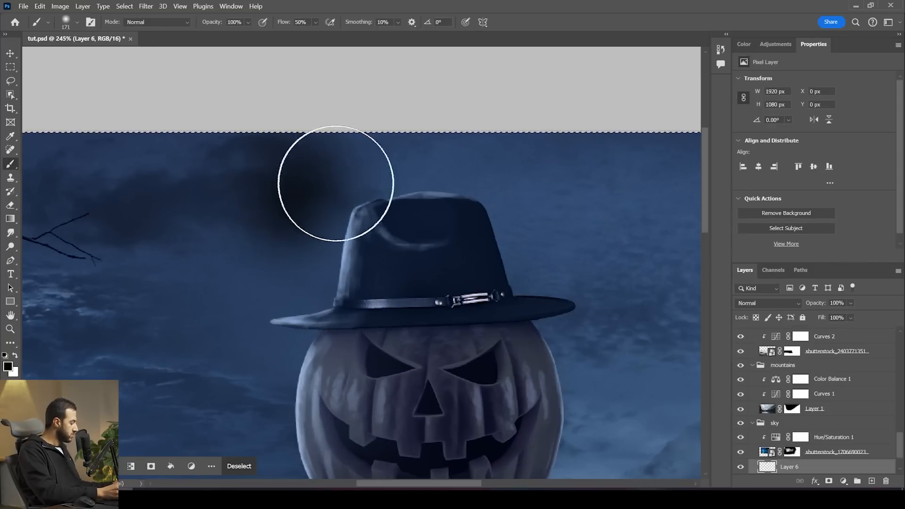
key(ctrl+z)
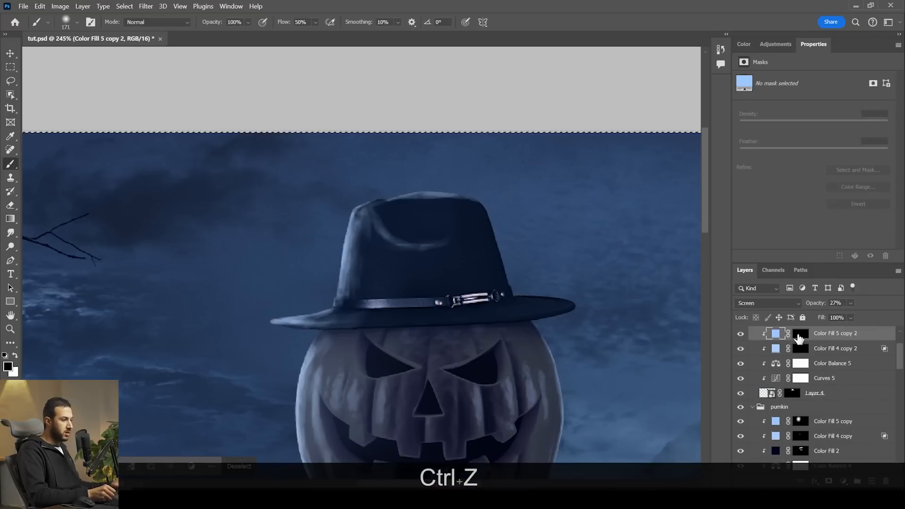
key(bracketright)
key(bracketright)
key(bracketright)
key(bracketright)
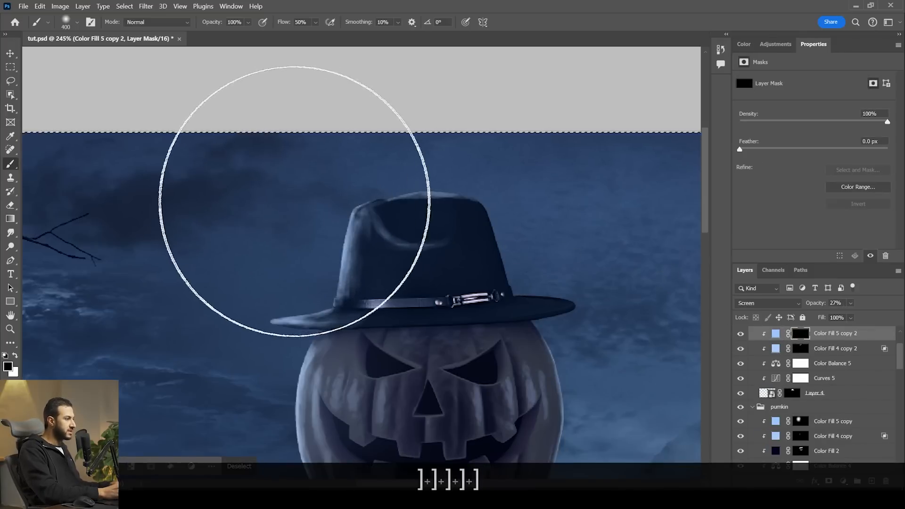
key(x)
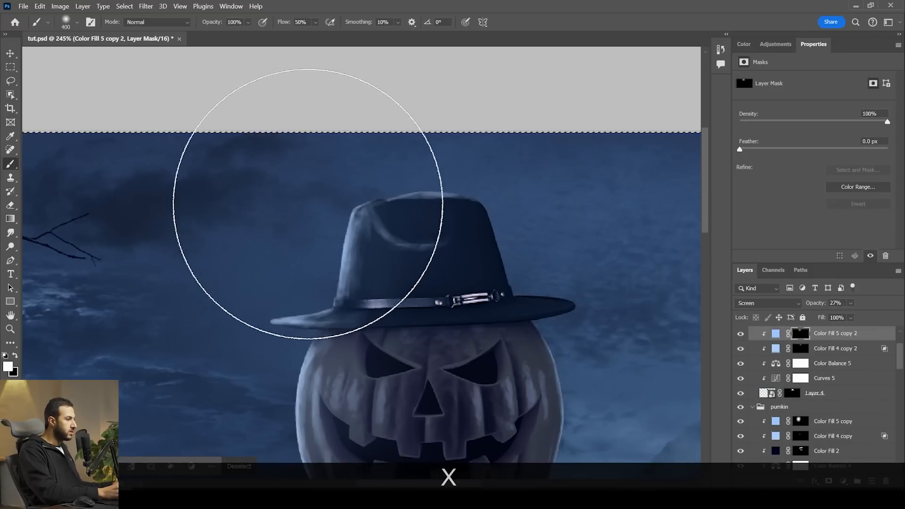
Toggle the hat's two light blue fill layers to compare the lighting before and after, and clear the selection
key(z)
drag(505, 198, 454, 176)
key(space)
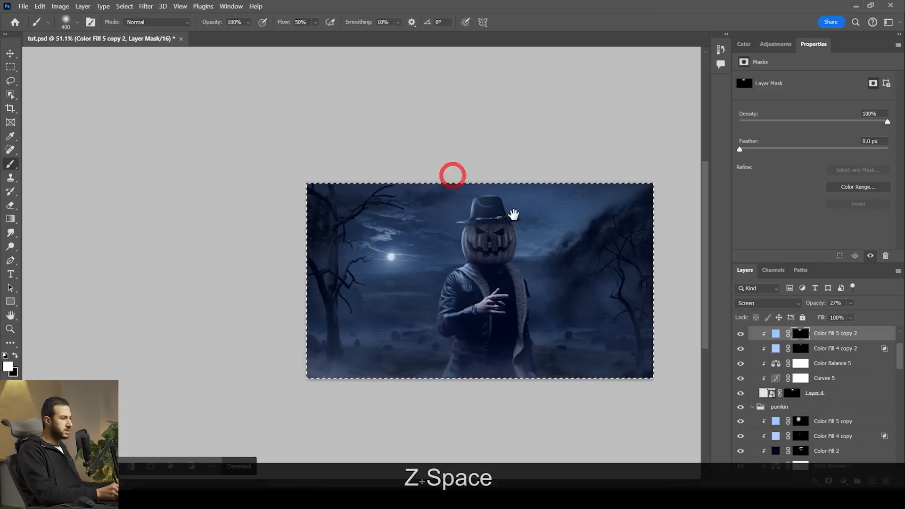
drag(514, 215, 485, 207)
scroll(741, 332, up, 1)
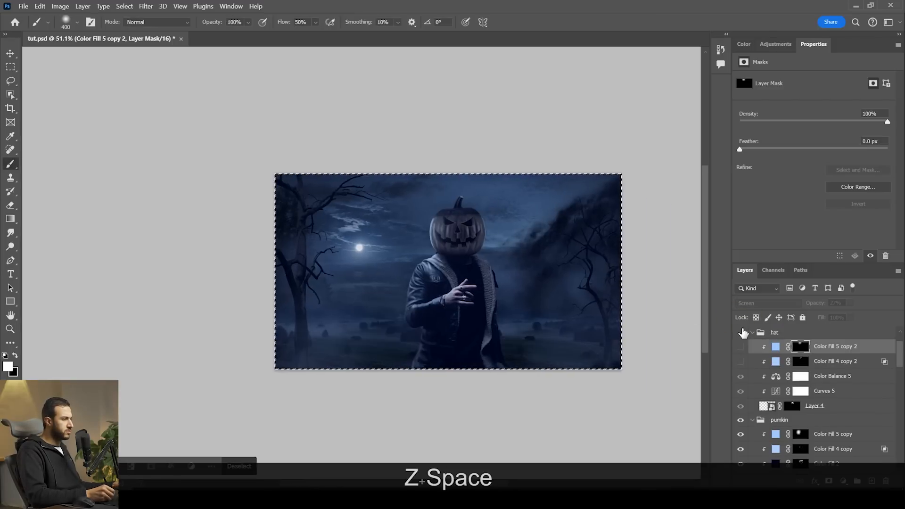
key(ctrl+z)
click(741, 361)
mouse_move(740, 361)
mouse_down()
mouse_move(740, 348)
mouse_move(739, 361)
mouse_up()
key(ctrl+d)
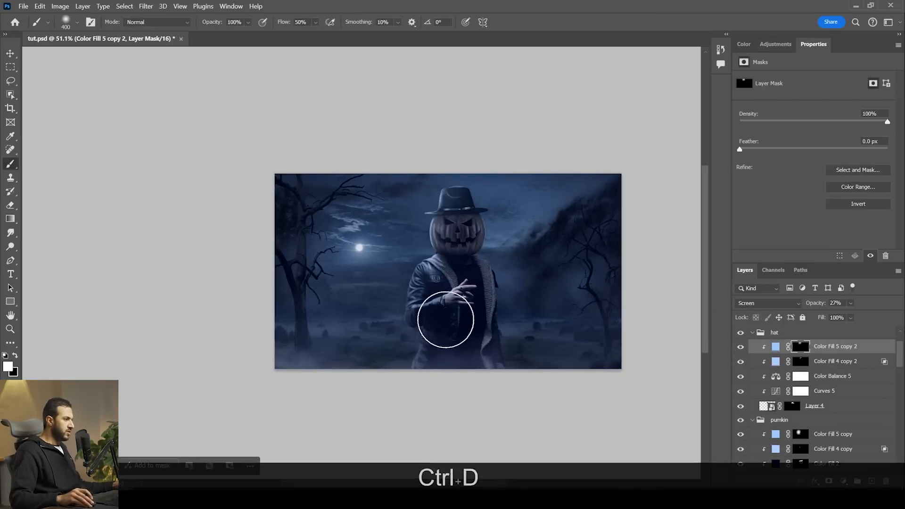
Hide and reshow Color Fill 5 copy 2 to check its soft glow on the hat against the whole scene
scroll(542, 278, down, 2)
scroll(564, 325, up, 3)
scroll(565, 325, up, 2)
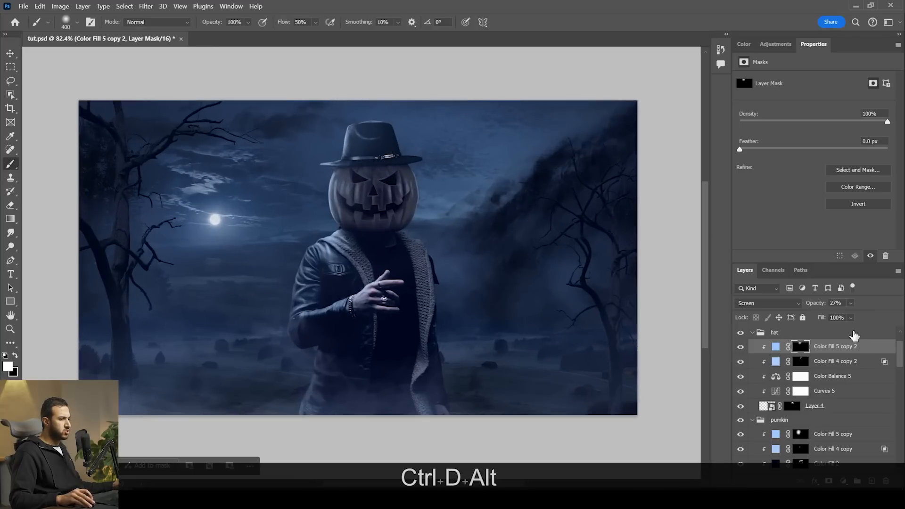
click(740, 347)
click(739, 347)
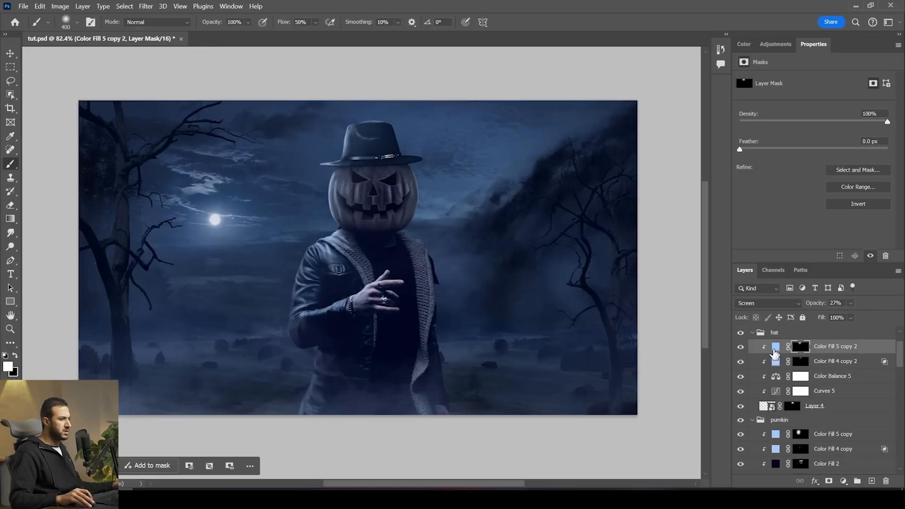
Mask back the soft glow on the hat with black using the 400 px brush, and collapse the hat, pumkin and man groups
scroll(405, 144, up, 3)
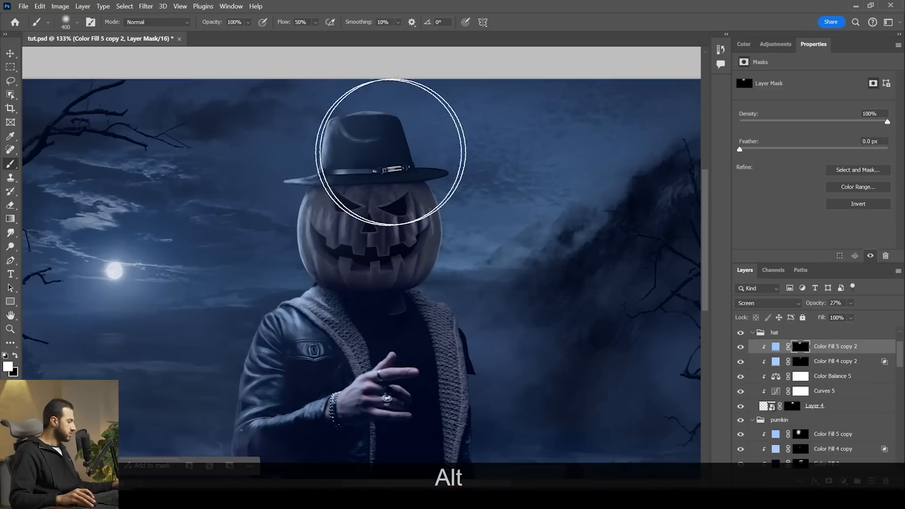
key(alt+x)
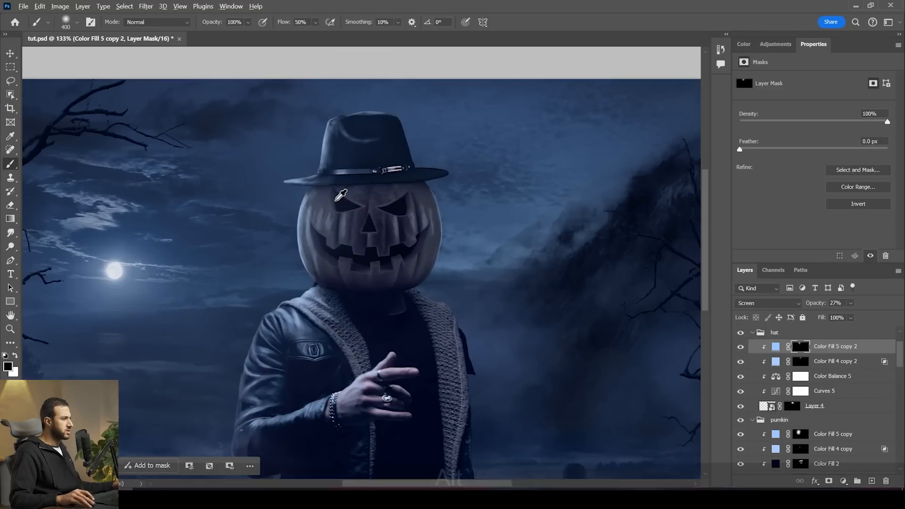
scroll(340, 195, down, 5)
scroll(341, 195, down, 2)
scroll(358, 170, up, 4)
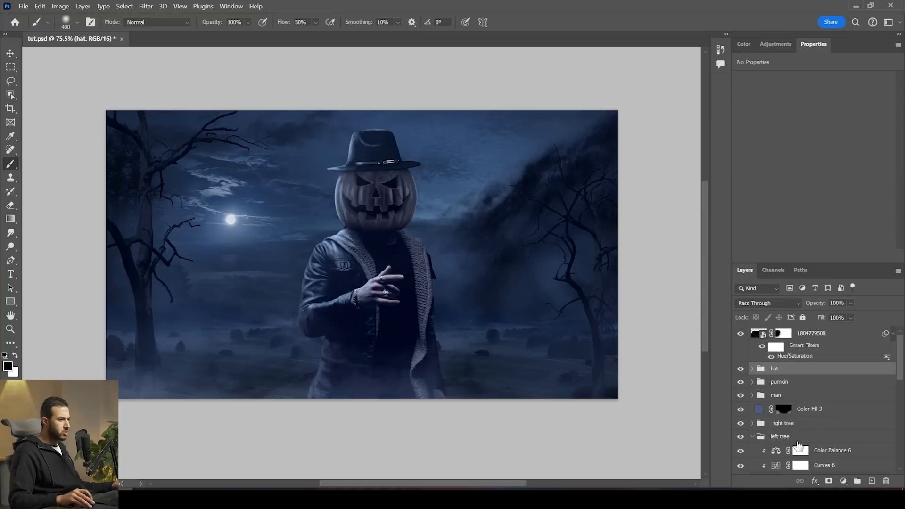
Add an Inner Shadow in Normal blend mode to Layer 5 of the right tree group, with a distance of 3 px
scroll(801, 440, down, 2)
click(753, 388)
click(831, 401)
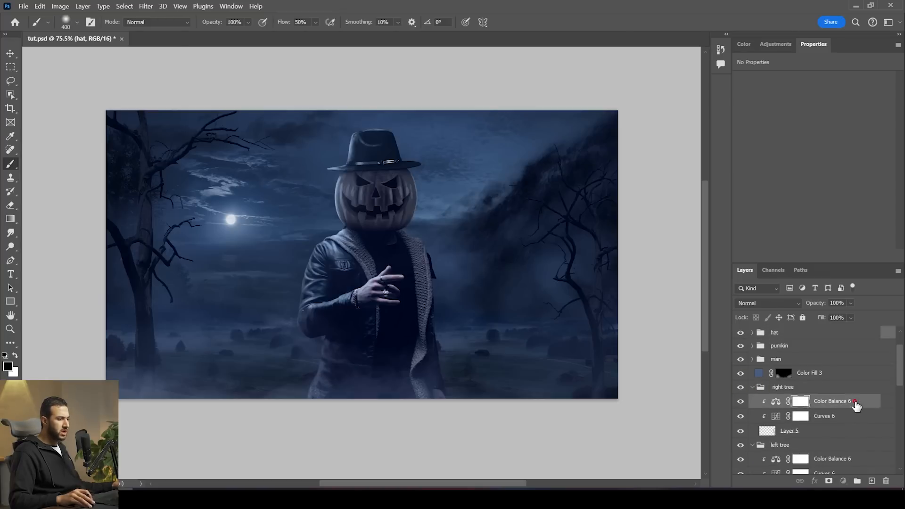
scroll(801, 424, down, 2)
click(773, 396)
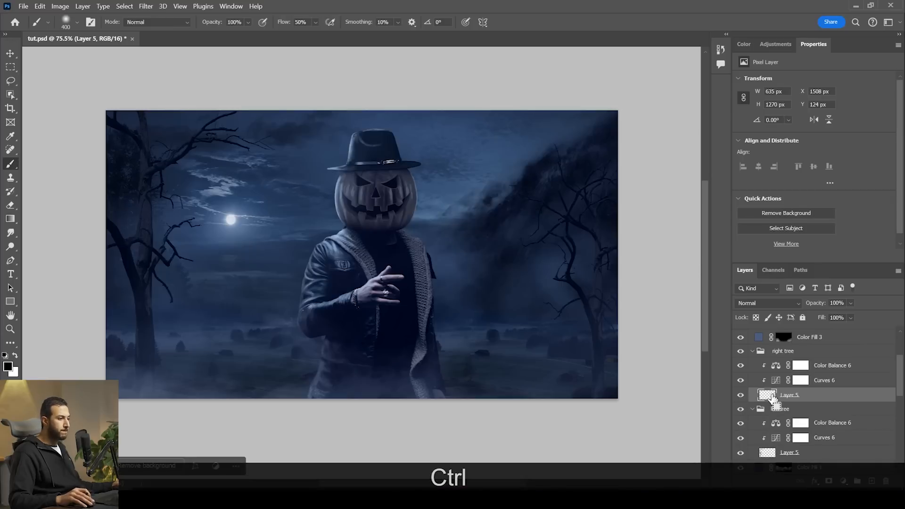
double_click(864, 401)
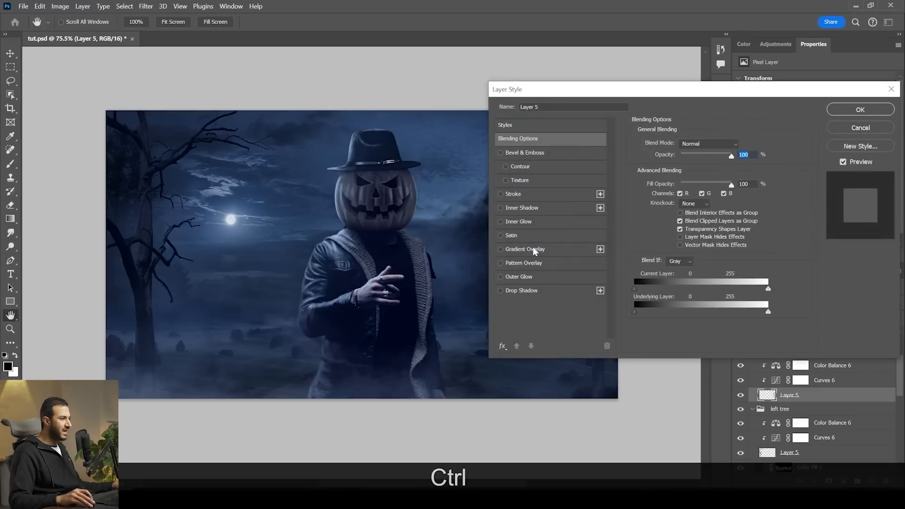
click(501, 208)
click(527, 208)
click(723, 148)
click(723, 148)
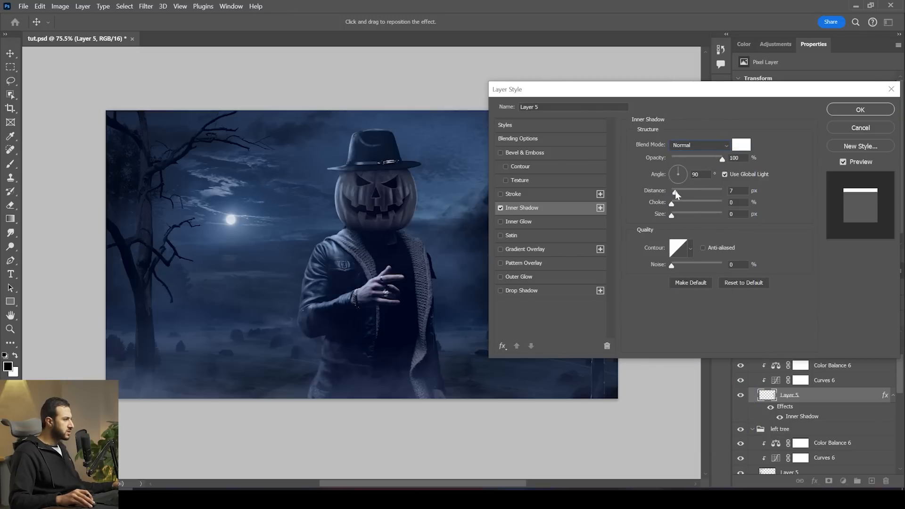
drag(633, 95, 239, 128)
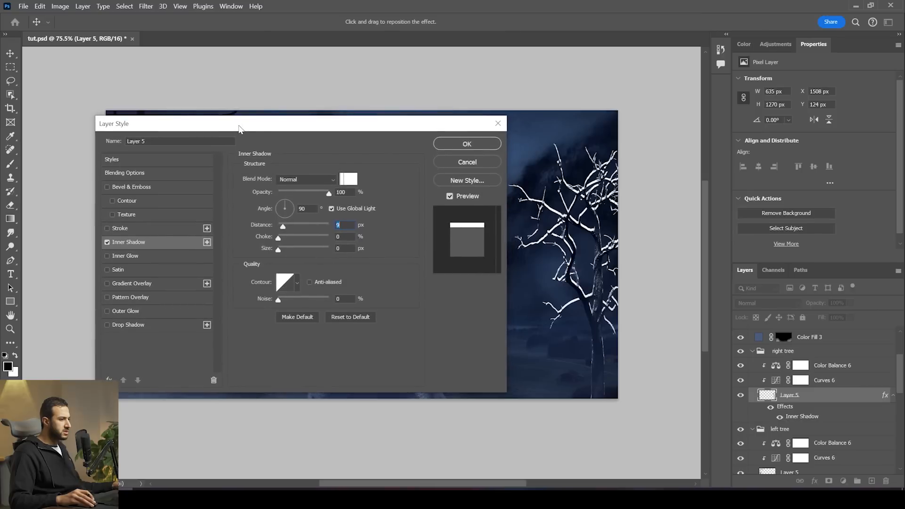
drag(281, 228, 281, 231)
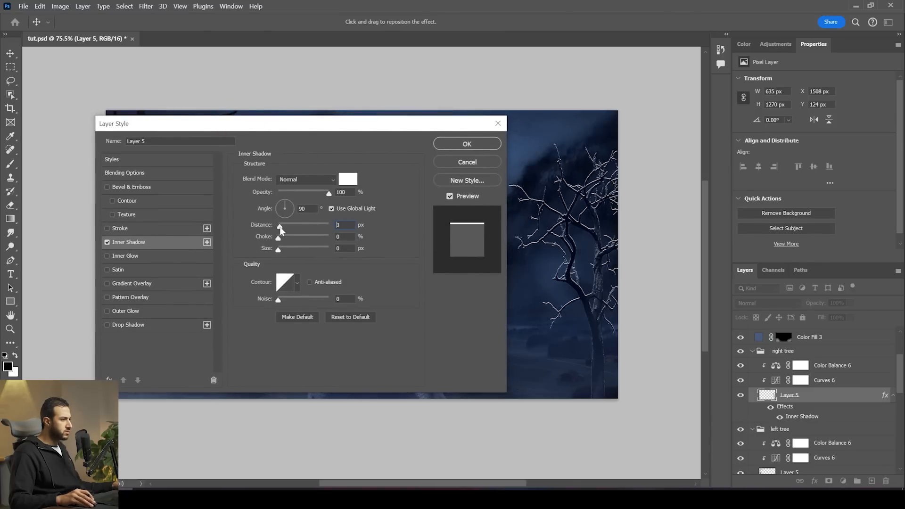
Set the Inner Shadow colour to light blue b3c9db
click(347, 180)
click(753, 187)
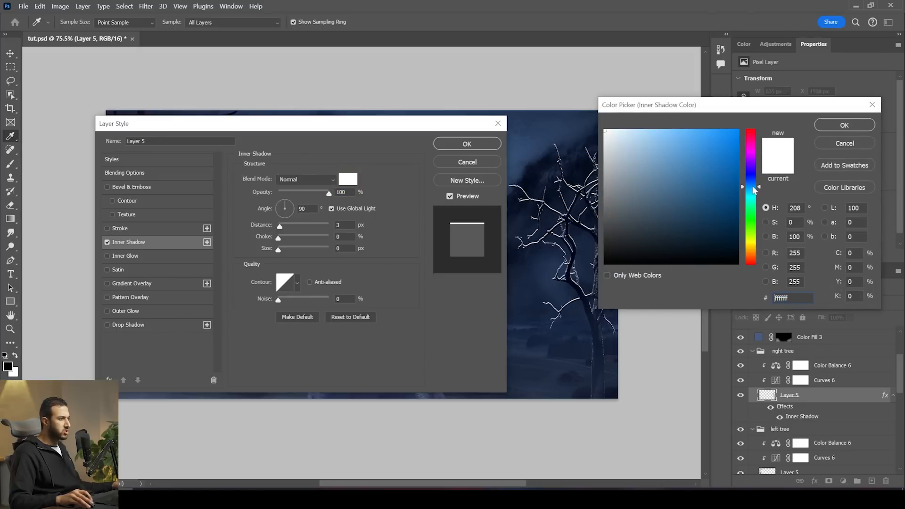
click(647, 130)
mouse_move(670, 163)
mouse_down()
mouse_move(644, 141)
mouse_move(628, 148)
mouse_up()
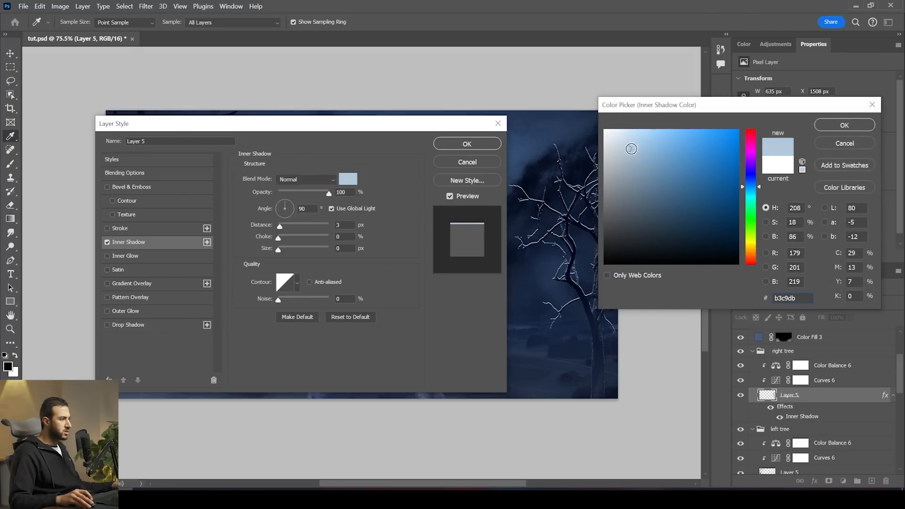
click(831, 125)
Set the Inner Shadow's opacity to 51% and size to 4 px, and apply the layer style
drag(313, 191, 309, 193)
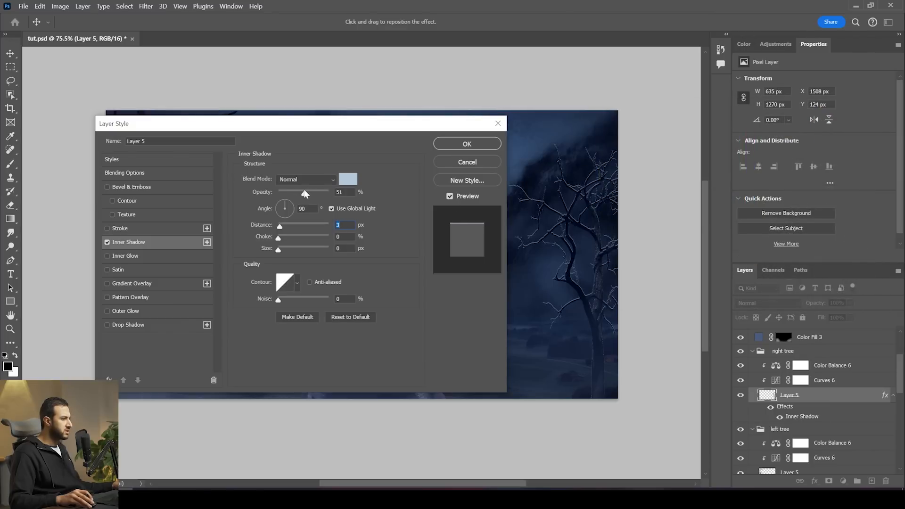
click(281, 249)
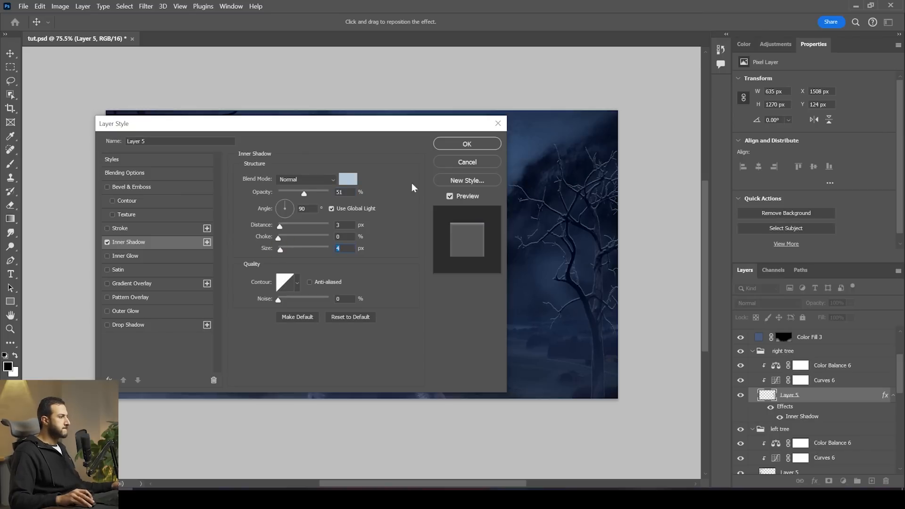
click(465, 144)
Convert the right tree's Inner Shadow effect into its own layer with Create Layers
key(b)
scroll(659, 264, up, 3)
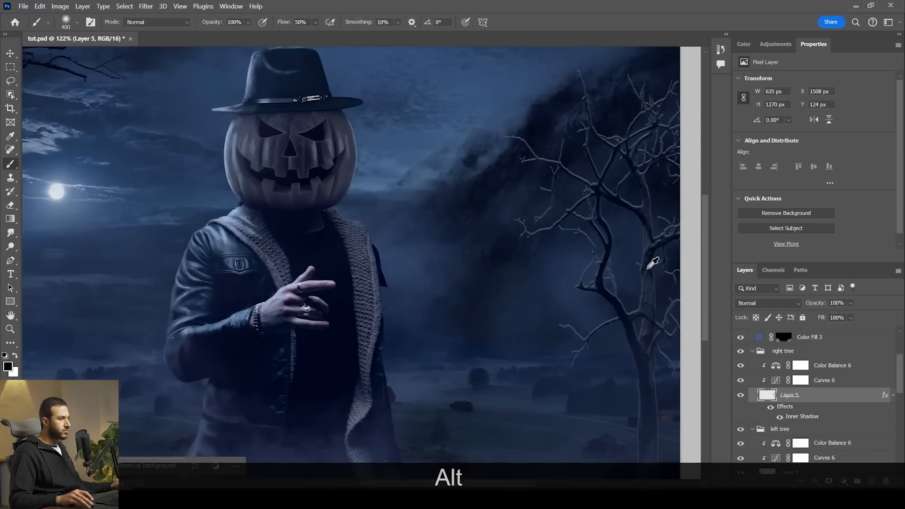
right_click(790, 406)
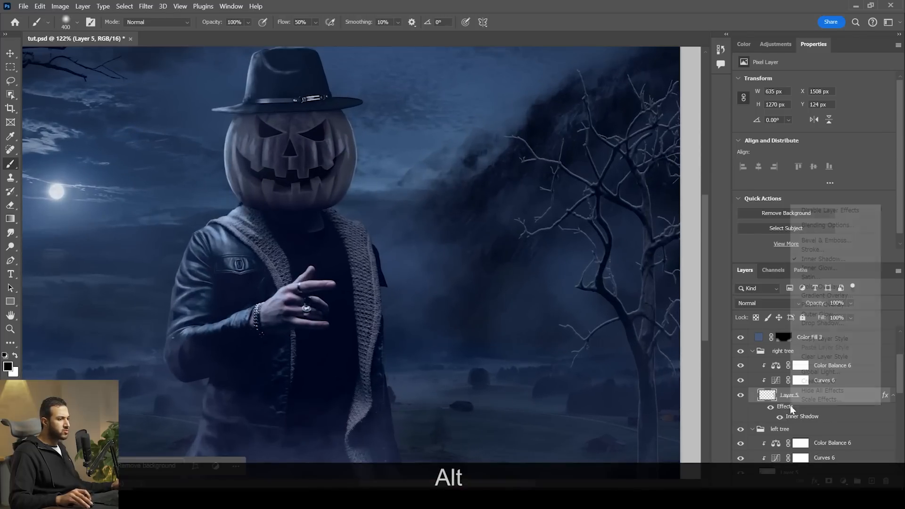
click(820, 386)
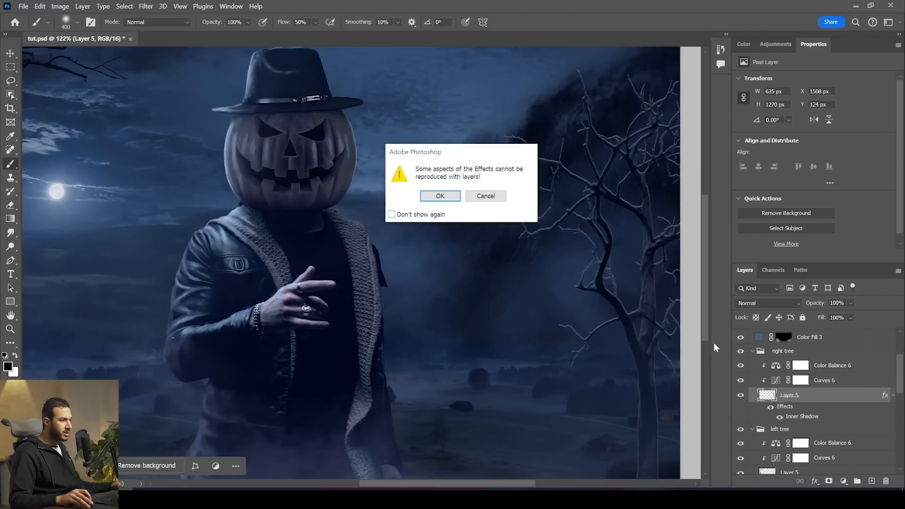
click(442, 197)
drag(559, 263, 487, 246)
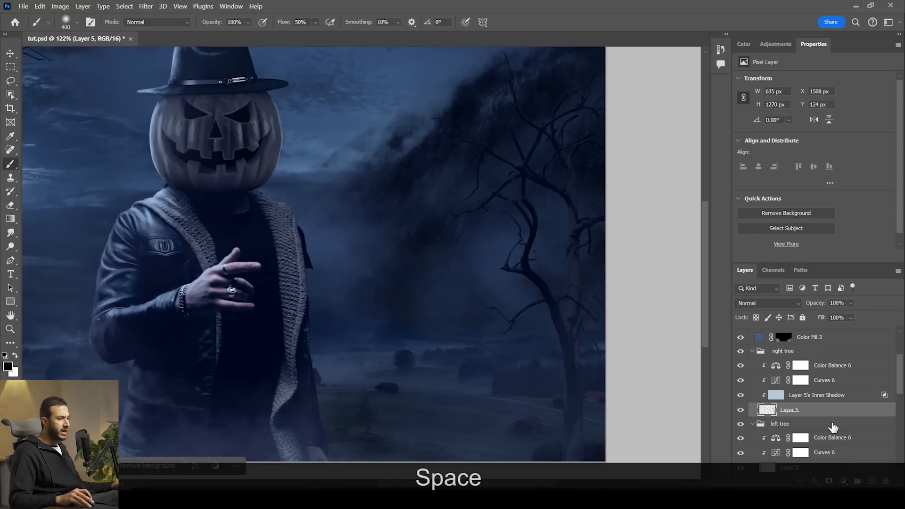
Move Layer 5's Inner Shadow above Color Balance 6 in the right tree group
click(777, 400)
drag(560, 327, 505, 333)
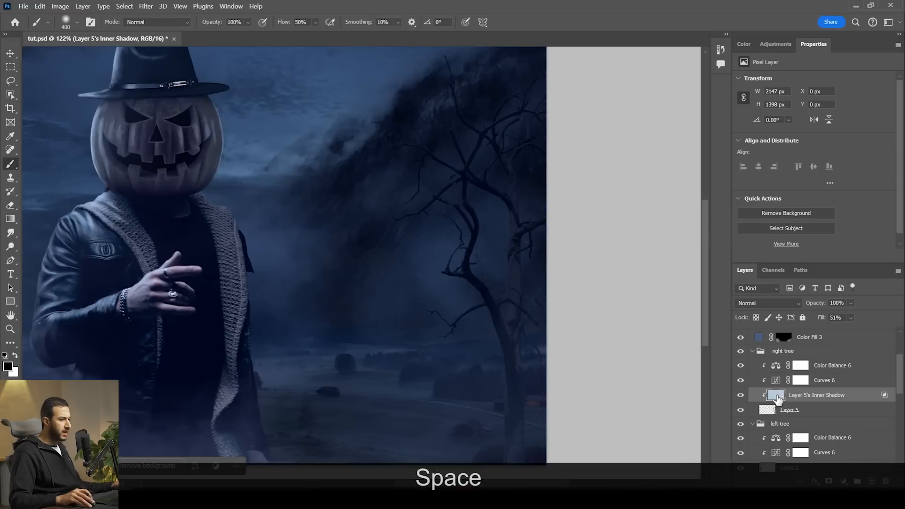
scroll(827, 399, down, 1)
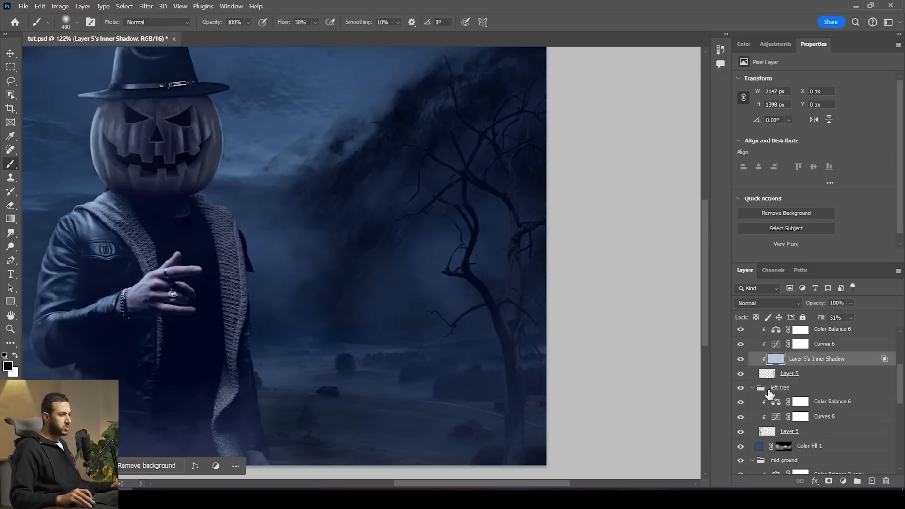
scroll(787, 396, up, 2)
click(741, 431)
click(740, 432)
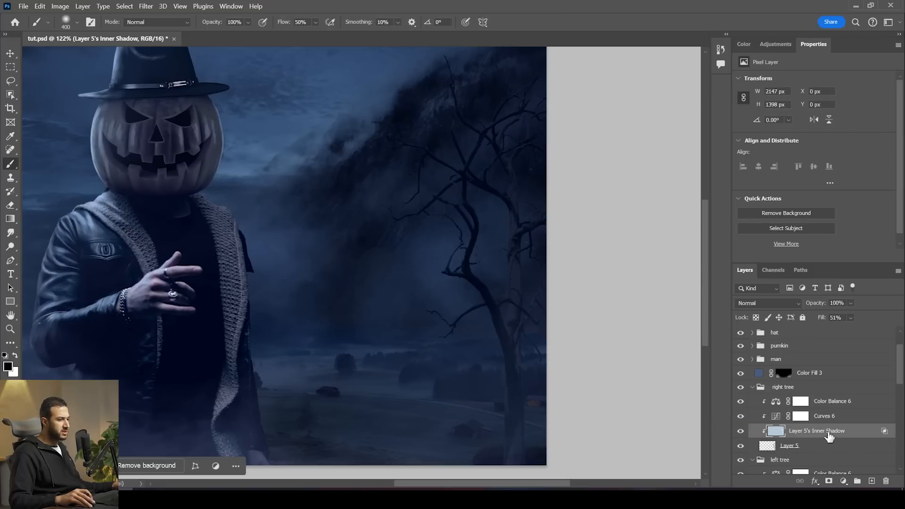
drag(837, 434, 828, 399)
key(space)
drag(532, 354, 526, 354)
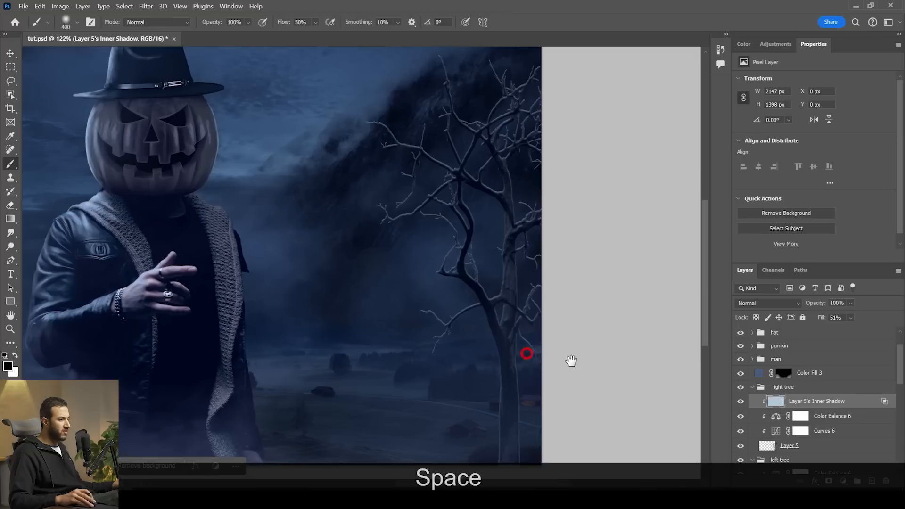
Add a layer mask to Layer 5's Inner Shadow and paint black over the right tree's trunk and outer branches with a 125 px brush
click(829, 481)
drag(575, 384, 572, 368)
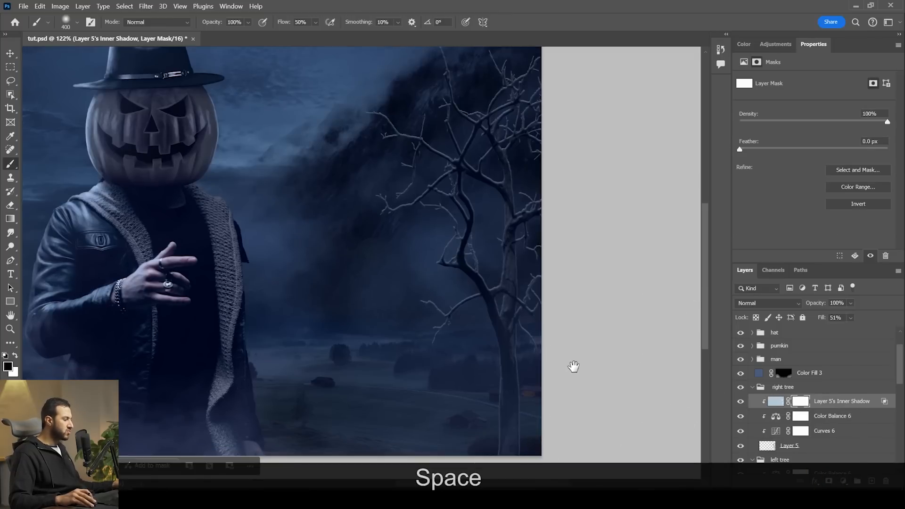
key(bracketleft)
key(bracketleft)
key(bracketleft)
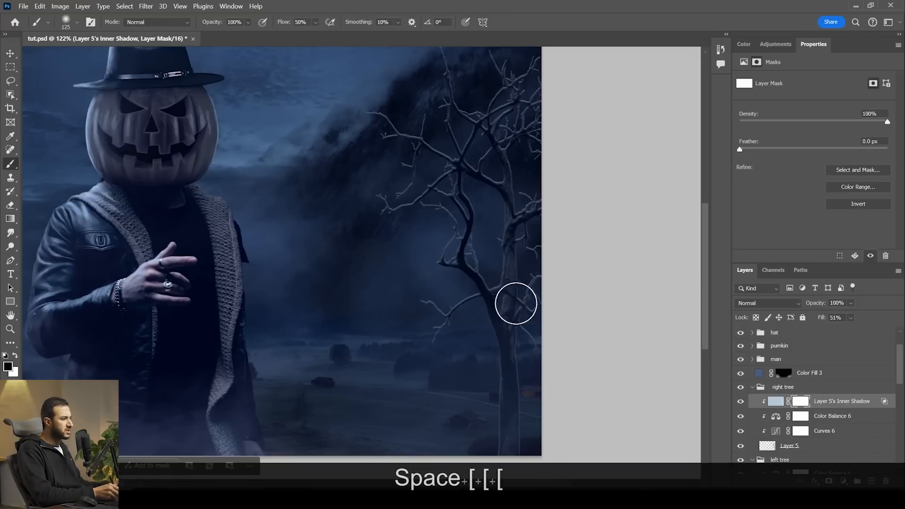
mouse_move(539, 325)
mouse_down()
mouse_move(522, 334)
mouse_move(532, 302)
mouse_move(523, 274)
mouse_move(501, 272)
mouse_move(473, 231)
mouse_move(466, 250)
mouse_move(466, 225)
mouse_move(479, 310)
mouse_move(437, 342)
mouse_move(438, 325)
mouse_move(422, 310)
mouse_move(435, 283)
mouse_up()
mouse_move(458, 172)
mouse_down()
mouse_move(496, 180)
mouse_move(527, 173)
mouse_up()
Enlarge the brush to 250 px and mask out more of the rim light on the right tree with black
key(z)
key(space)
drag(557, 252, 526, 240)
key(z)
key(bracketright)
key(bracketright)
key(bracketright)
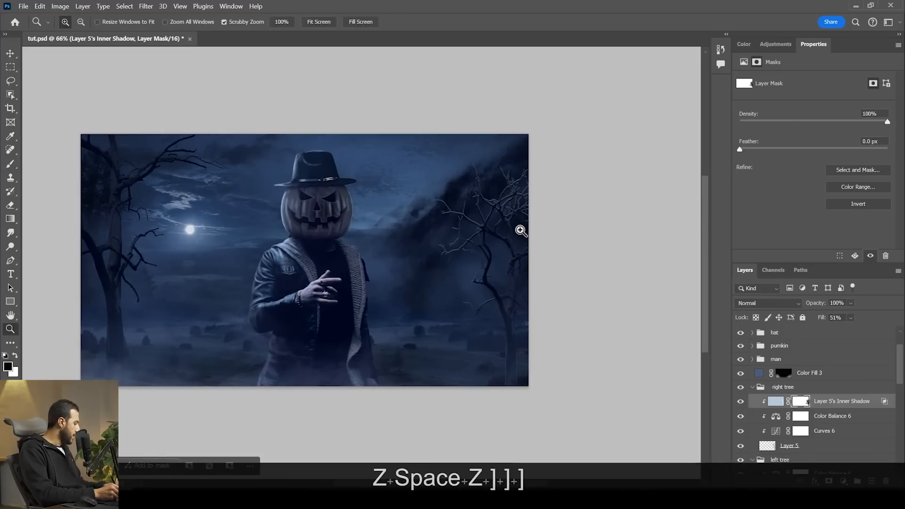
key(b)
key(bracketright)
key(bracketright)
key(bracketright)
key(bracketright)
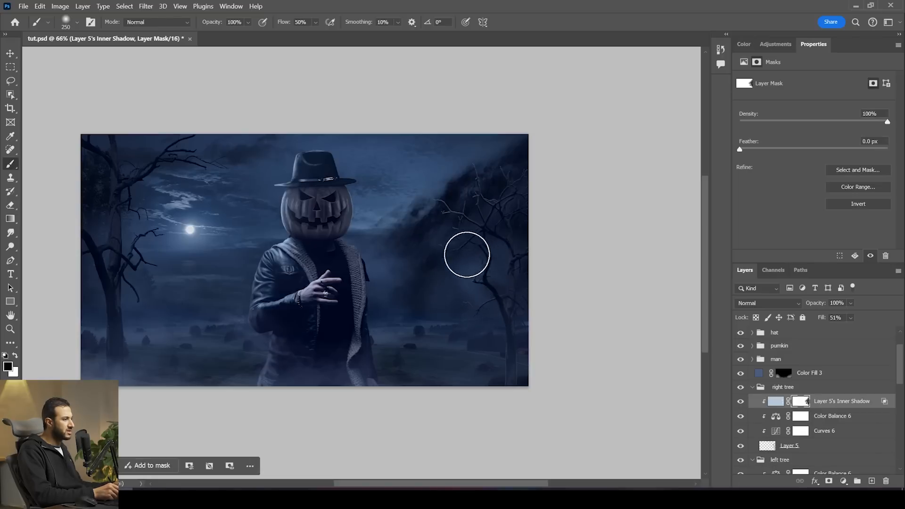
Paint white in the mask with the 250 px brush to bring back rim light on the right tree's moon-facing branches
key(x)
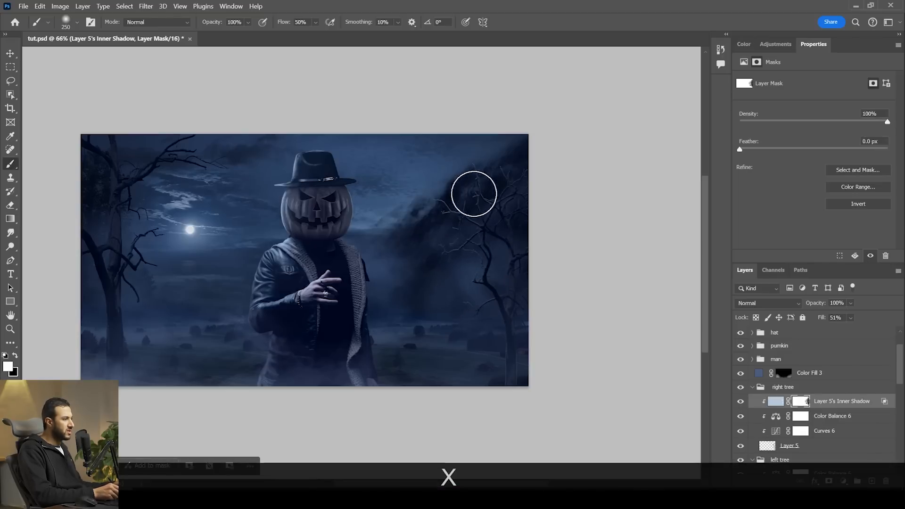
key(z)
mouse_move(537, 236)
mouse_down()
mouse_move(525, 217)
mouse_move(539, 230)
mouse_up()
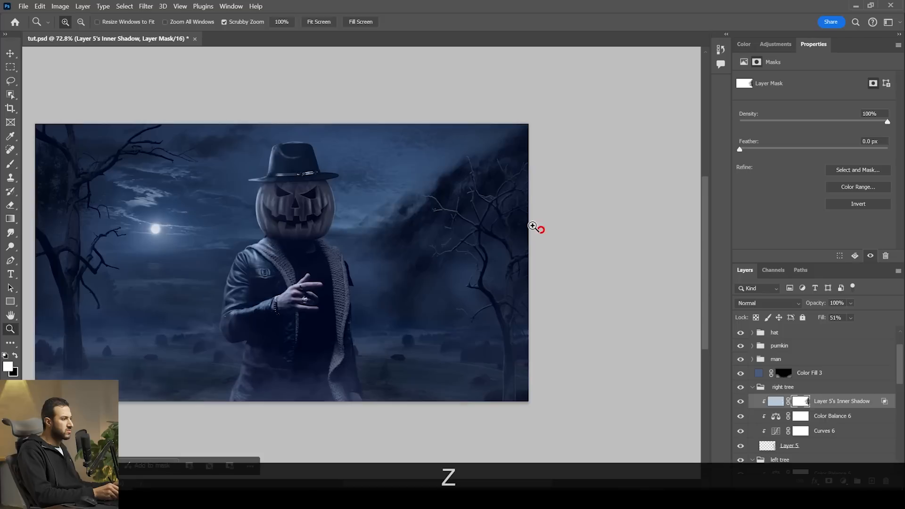
key(x)
key(x)
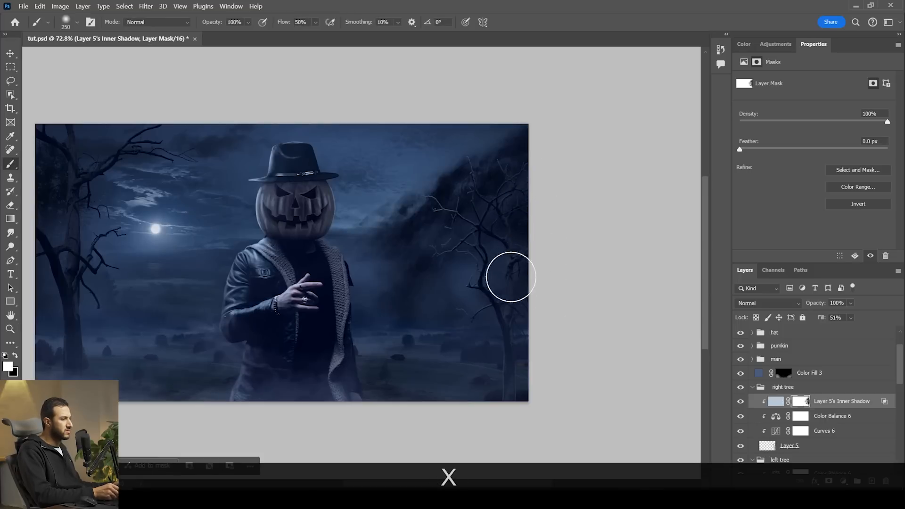
key(z)
mouse_move(525, 318)
mouse_down()
mouse_move(528, 305)
mouse_move(495, 287)
mouse_up()
Give the left tree's Layer 5 a light blue Inner Shadow as its own layer above Color Balance 6, masked to the moon-facing parts
alt+scroll(528, 303, up, 4)
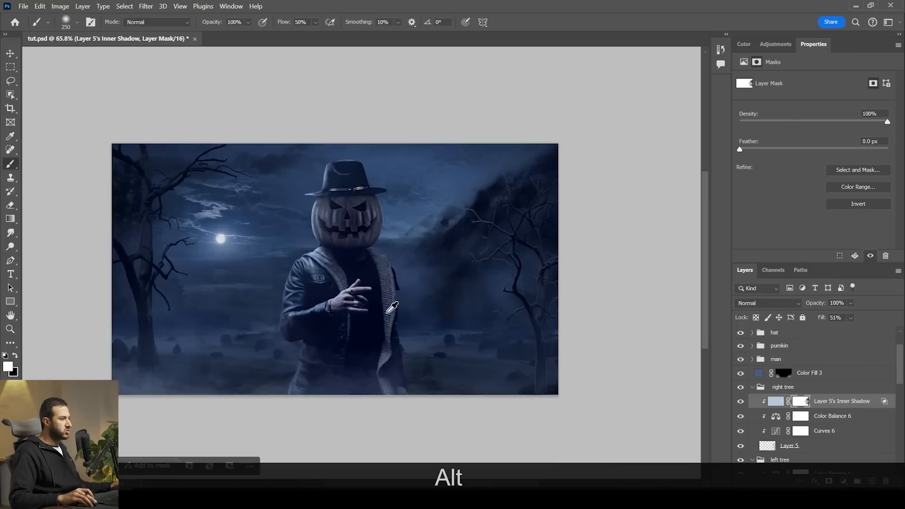
alt+scroll(541, 276, up, 3)
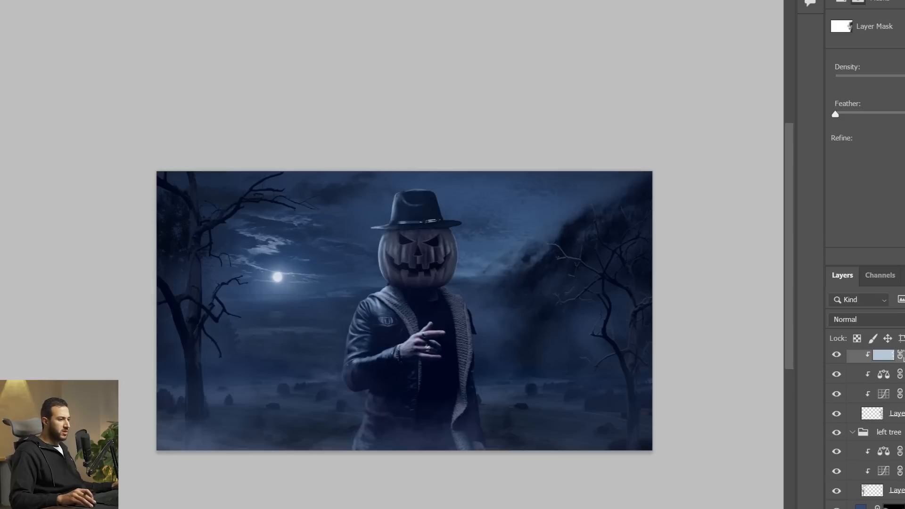
click(902, 448)
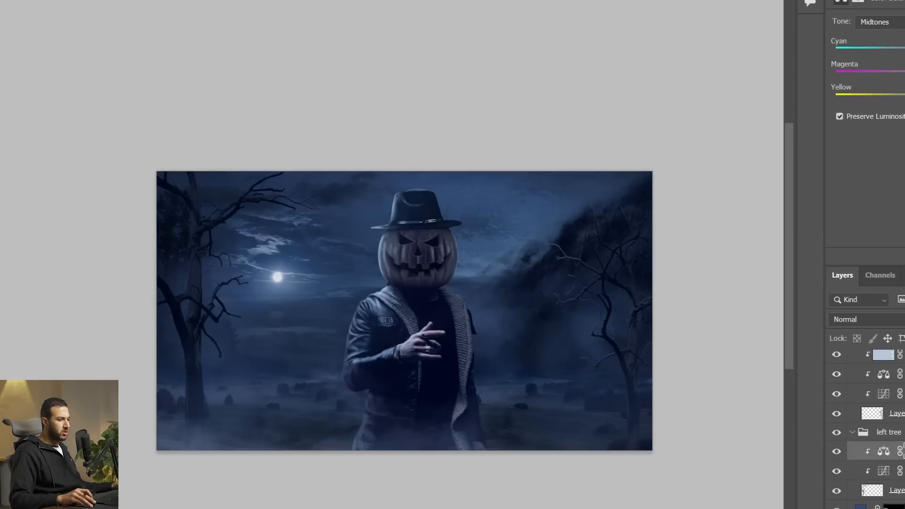
double_click(872, 490)
drag(217, 87, 417, 85)
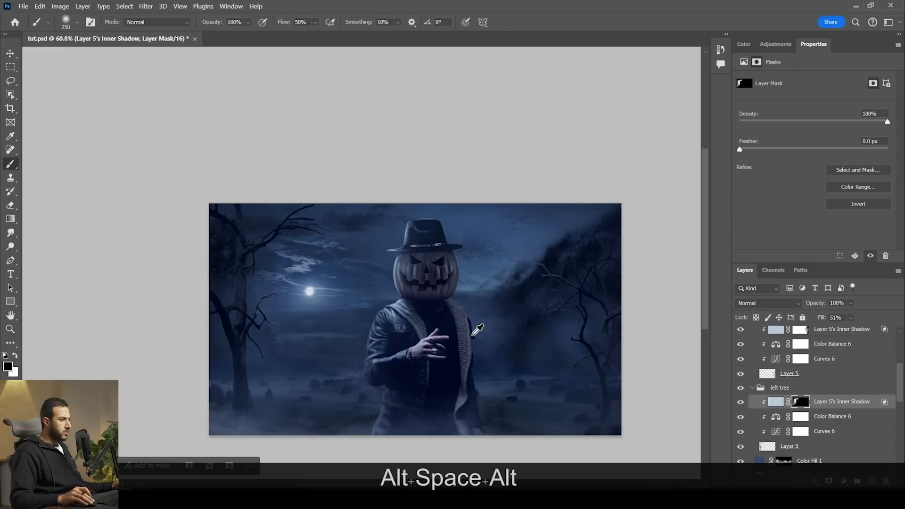
alt+scroll(403, 316, up, 2)
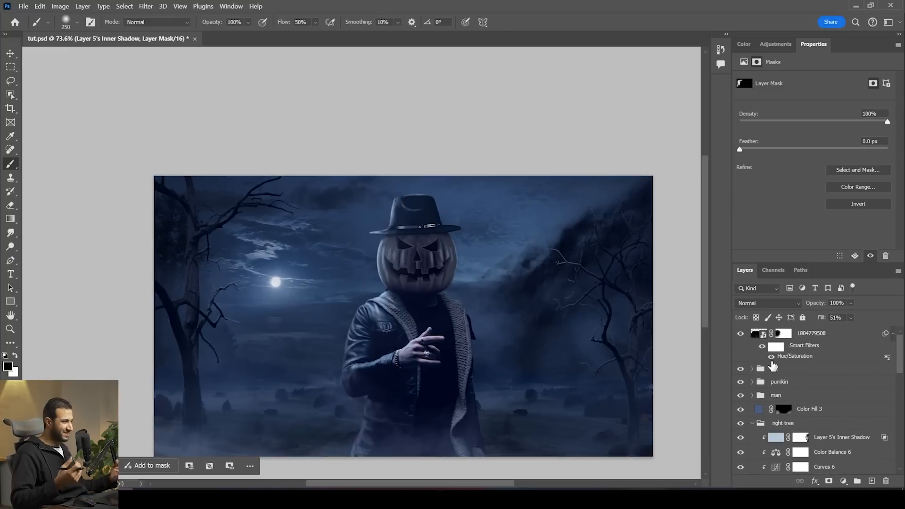
drag(504, 318, 497, 306)
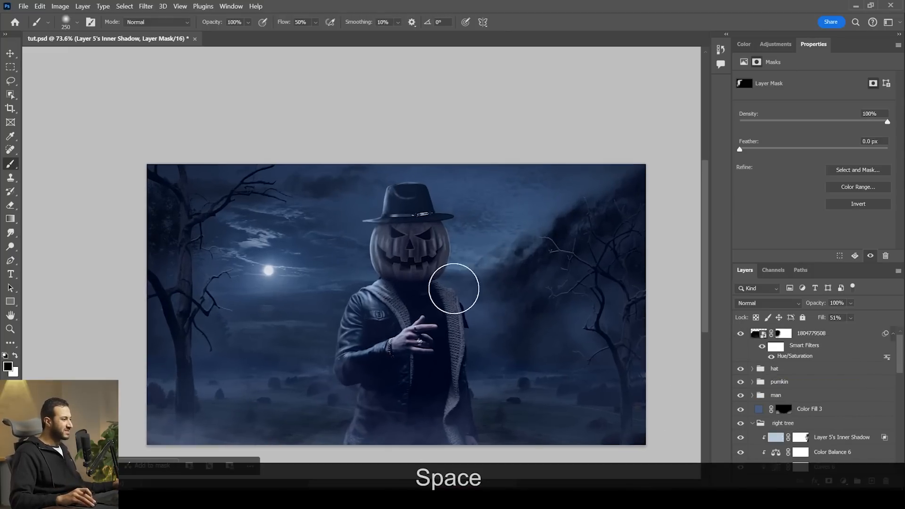
alt+scroll(456, 298, up, 4)
alt+scroll(390, 316, down, 3)
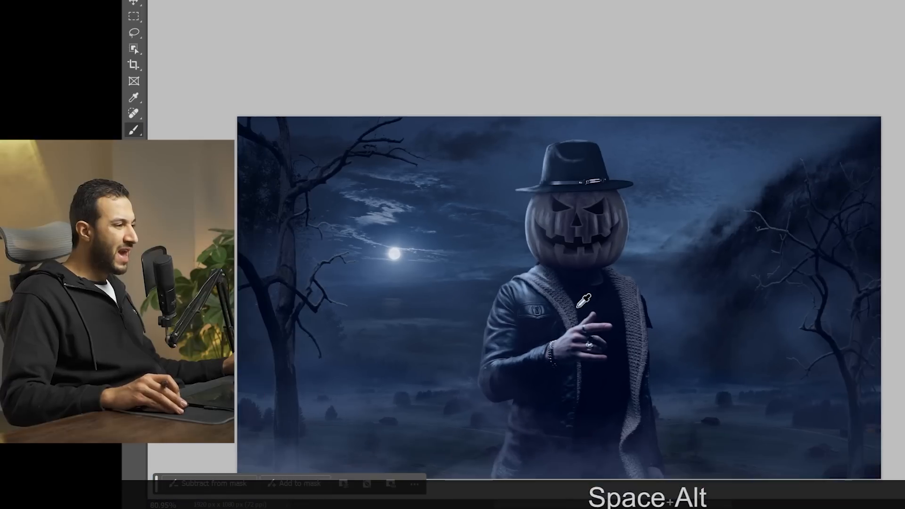
drag(731, 341, 737, 323)
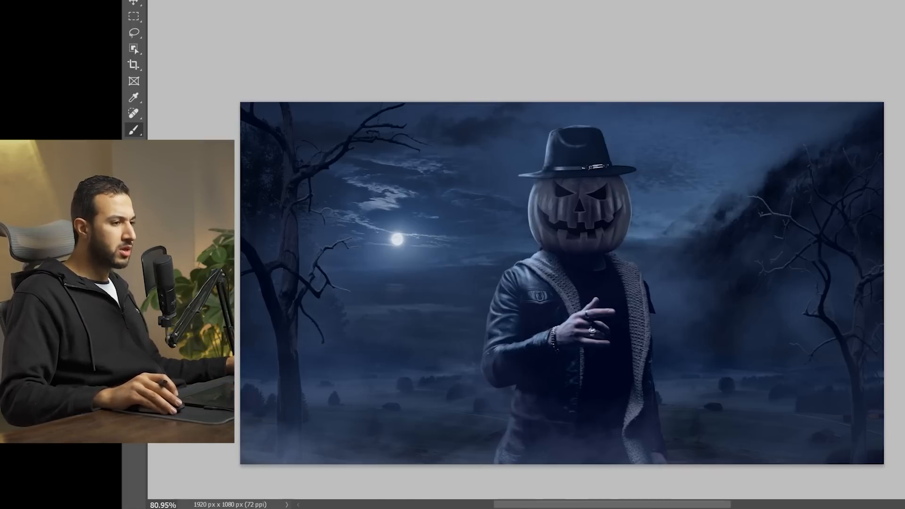
Switch to YouTube, open the AsabinArt channel from the search results and browse its videos
scroll(595, 214, up, 5)
scroll(598, 218, up, 3)
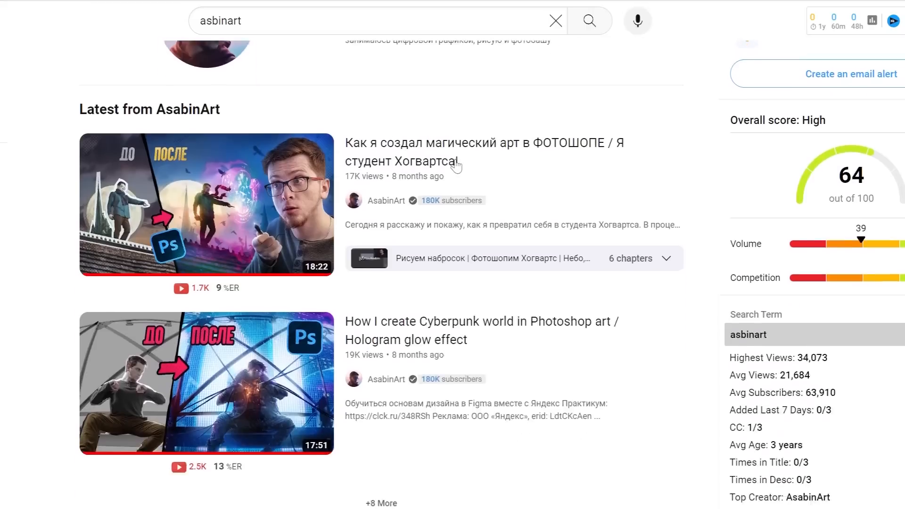
scroll(229, 172, down, 1)
scroll(229, 172, up, 4)
click(229, 172)
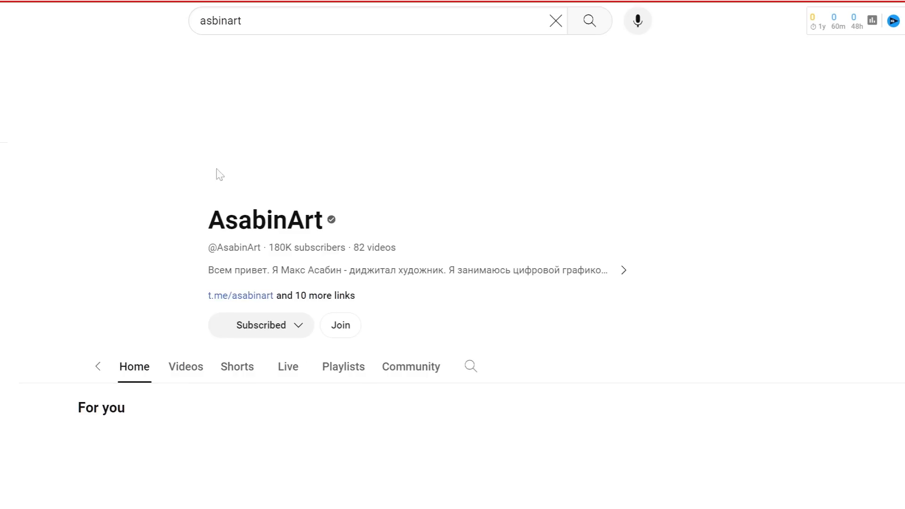
scroll(261, 274, down, 2)
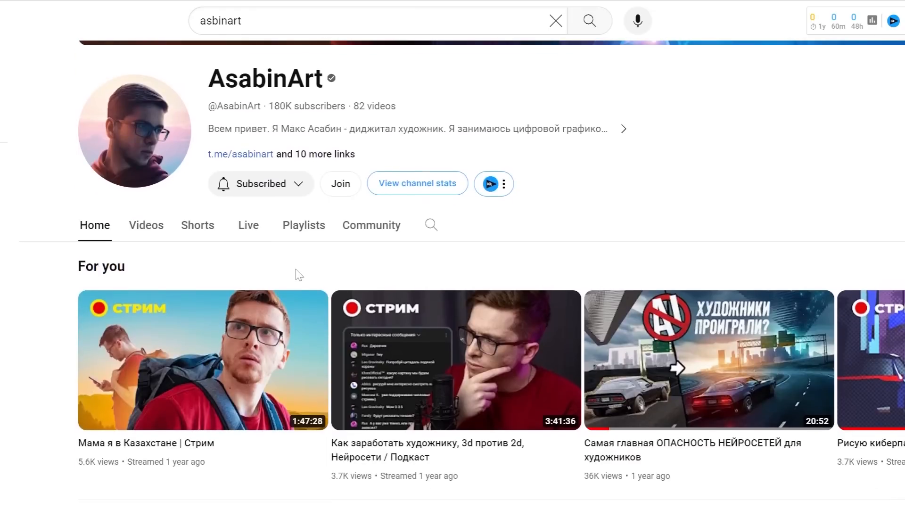
scroll(299, 275, down, 2)
click(147, 157)
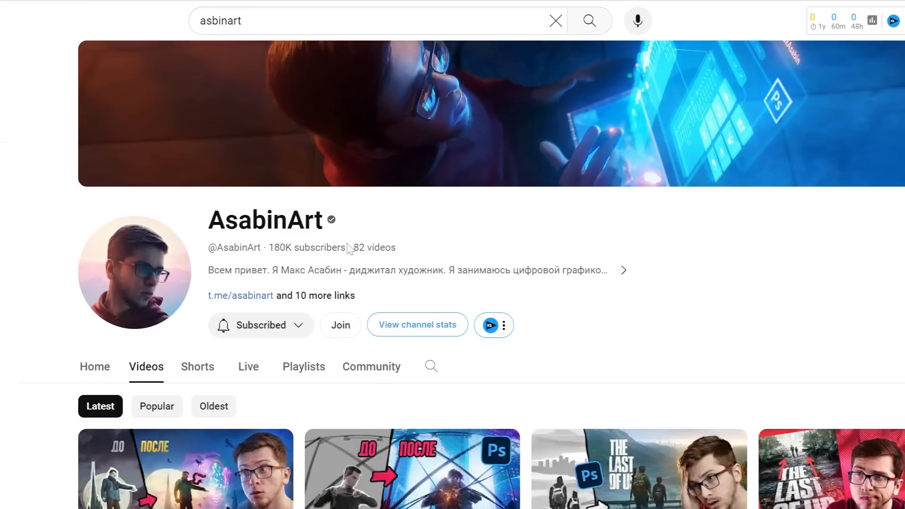
scroll(347, 246, down, 10)
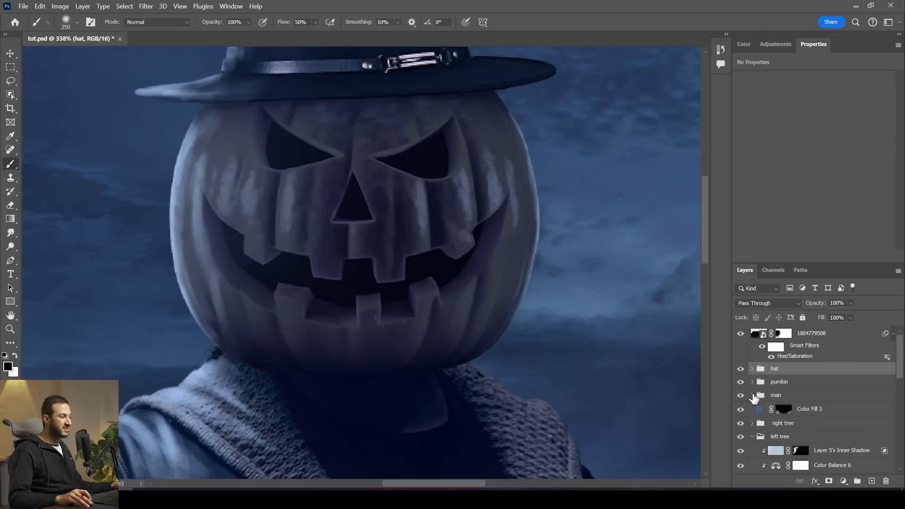
Activate the Move tool and collapse the left tree layer group to tidy the layer stack
click(9, 56)
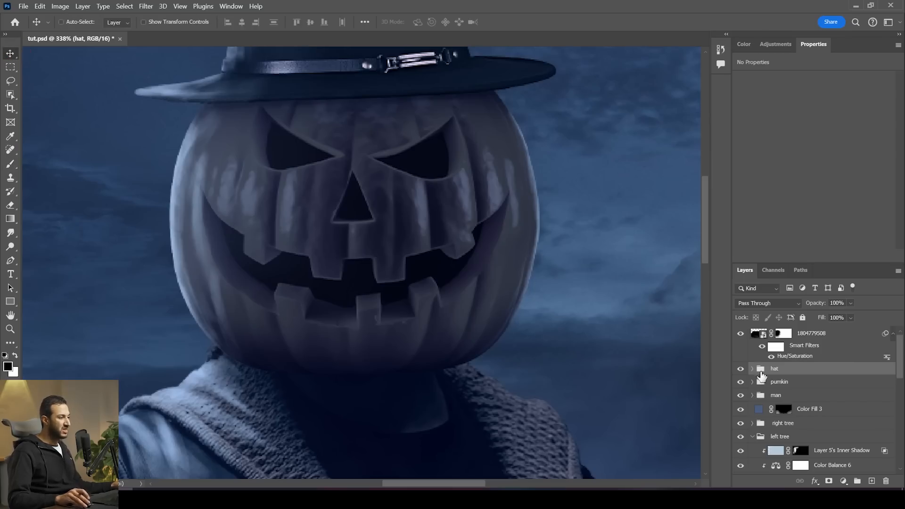
click(752, 382)
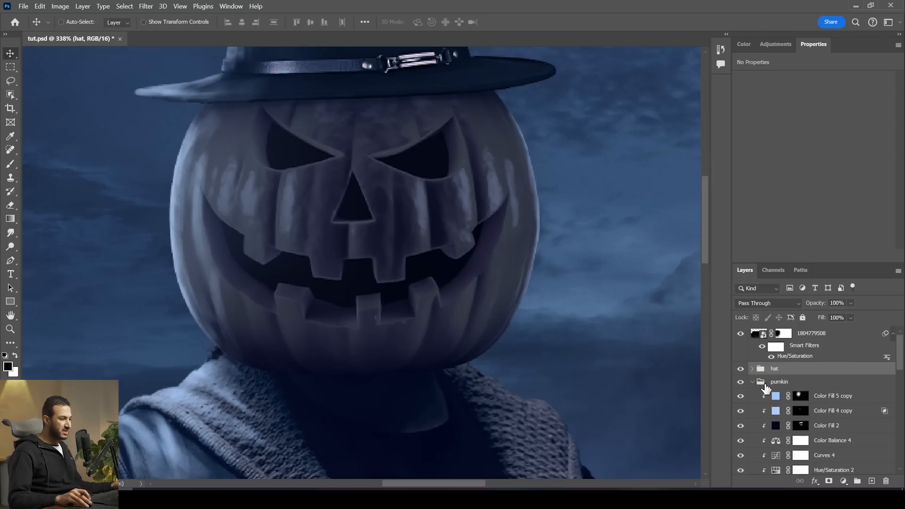
click(752, 382)
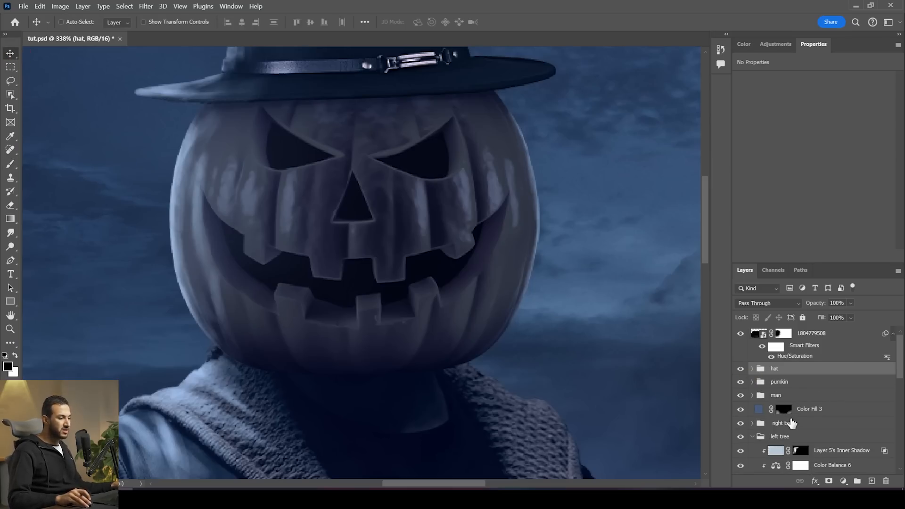
scroll(791, 423, down, 5)
click(752, 364)
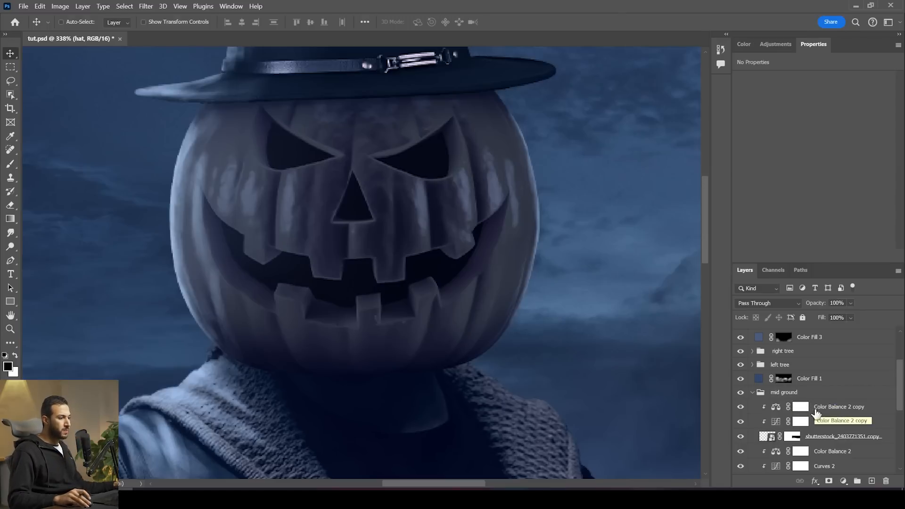
scroll(806, 377, up, 3)
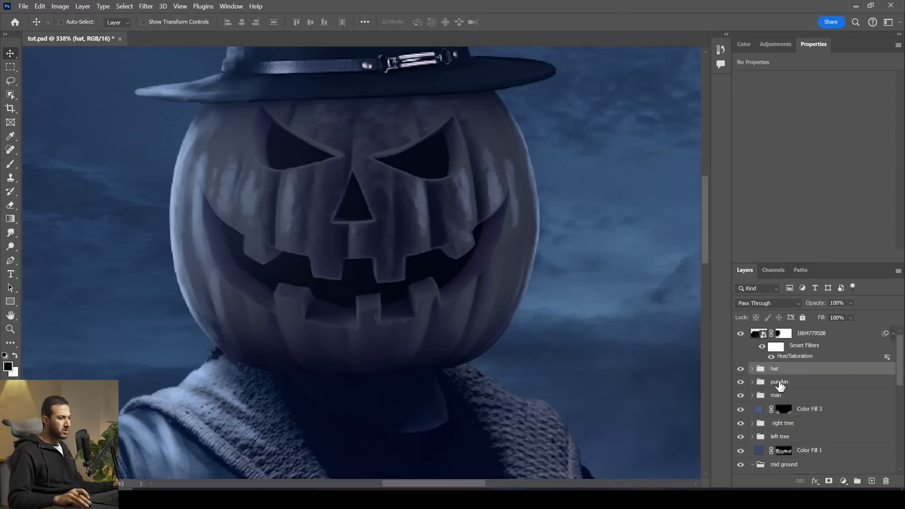
Add a new layer above Color Fill 5 copy in the pumkin group and fill it with black
click(752, 382)
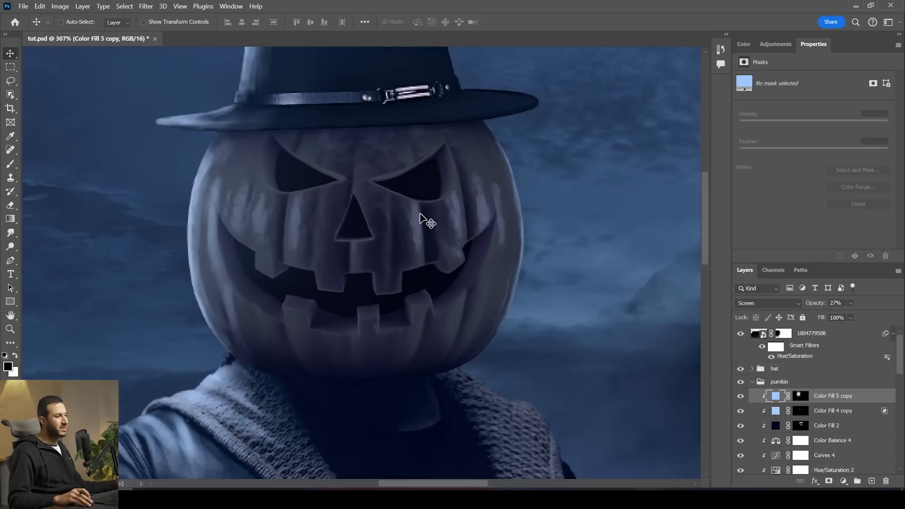
click(872, 481)
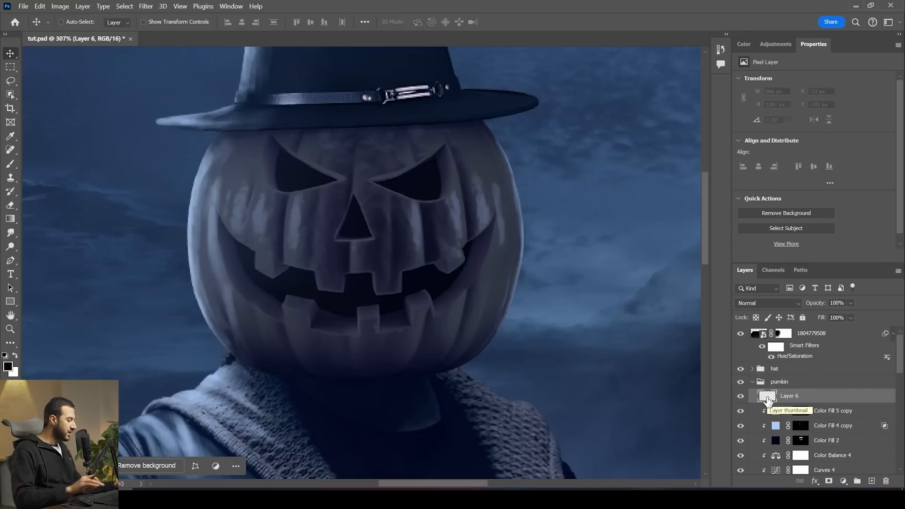
key(alt)
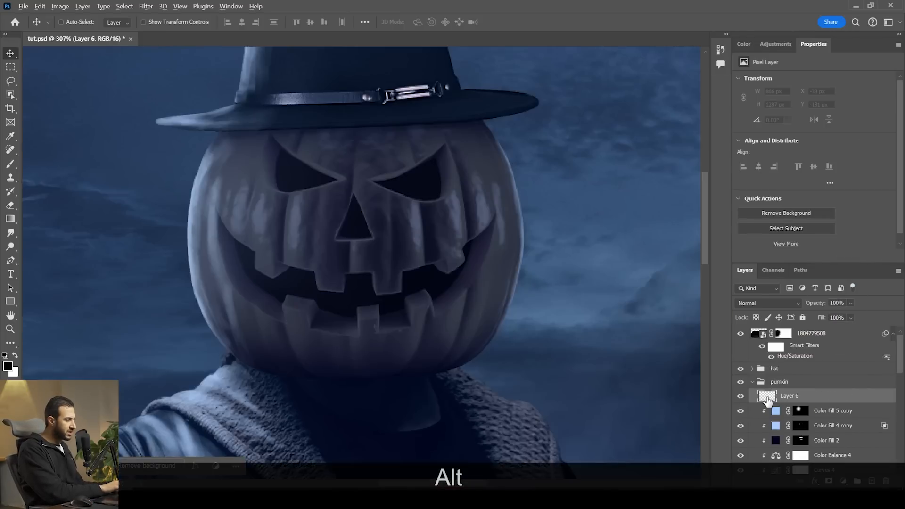
key(alt+BackSpace)
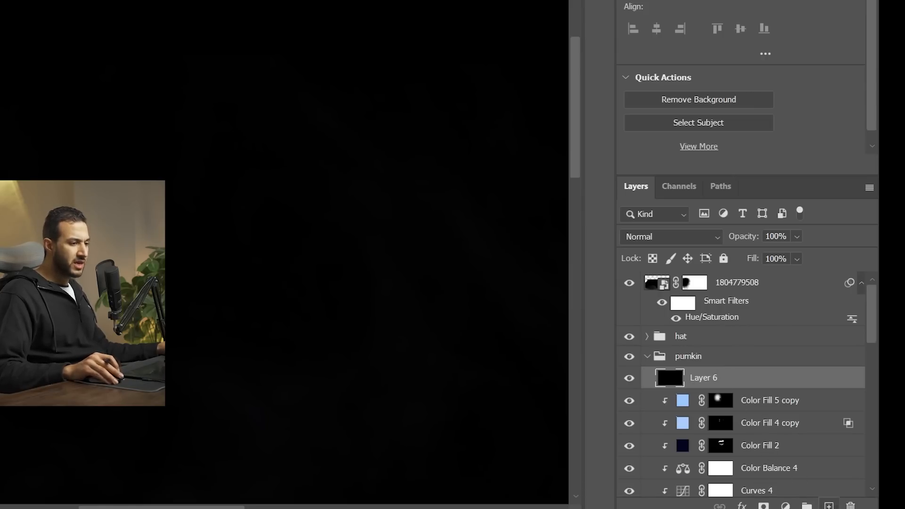
Add an empty layer and a Gradient Map adjustment above the black layer, both clipped to it
click(829, 505)
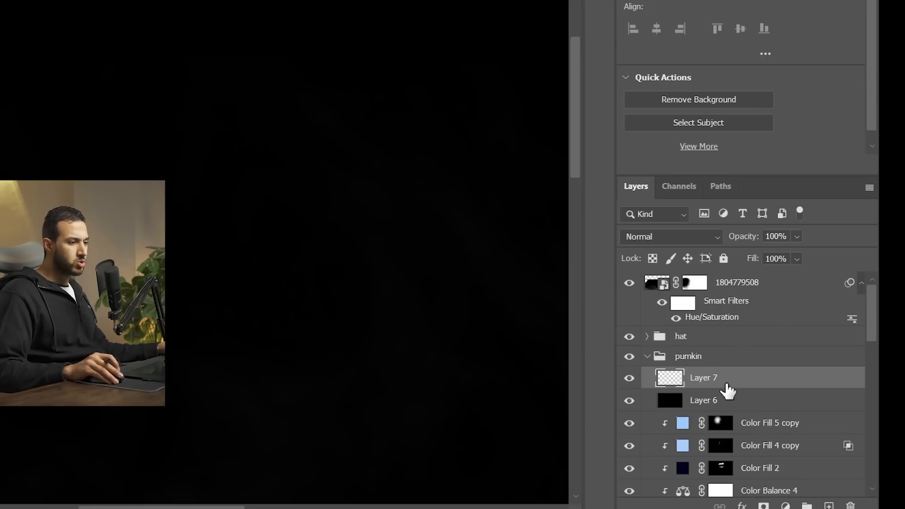
alt+click(755, 384)
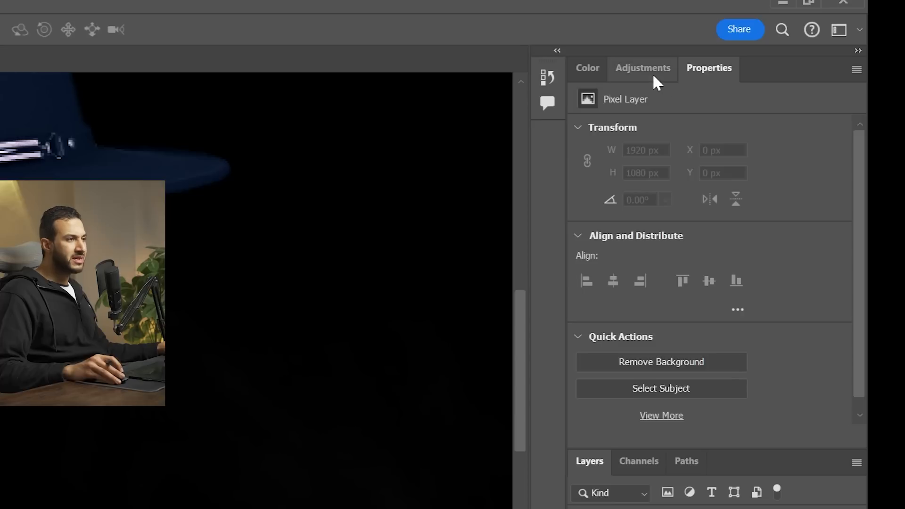
click(650, 71)
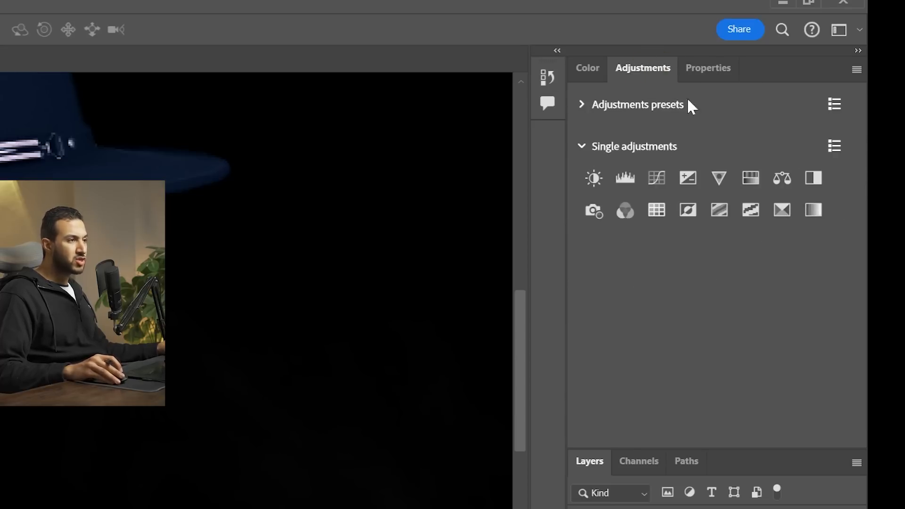
click(813, 212)
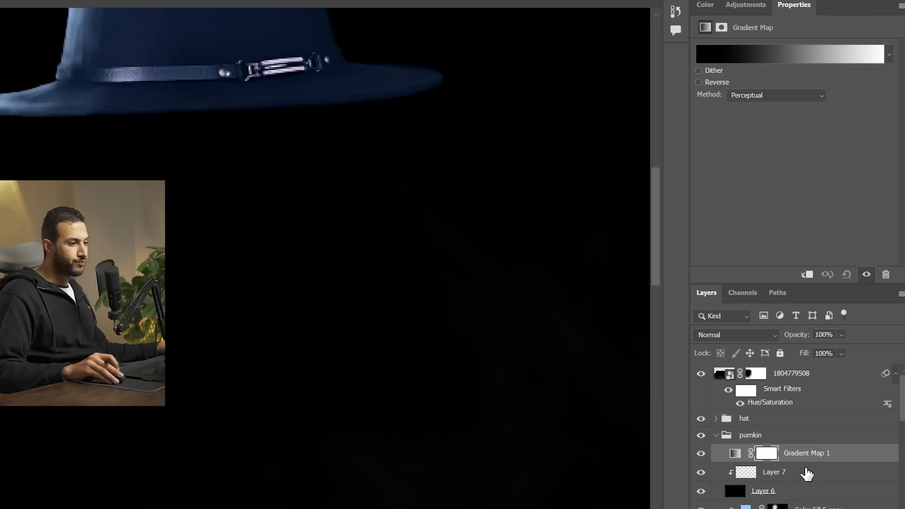
drag(807, 454, 809, 456)
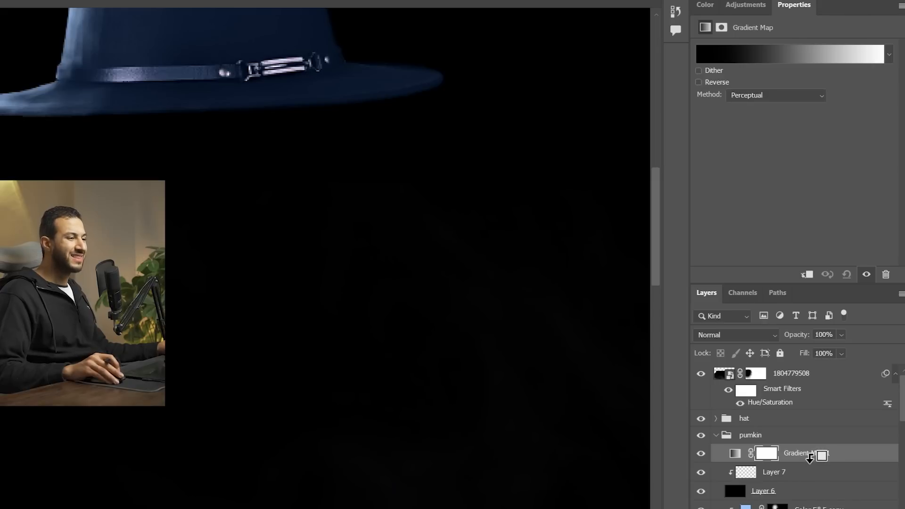
alt+click(810, 461)
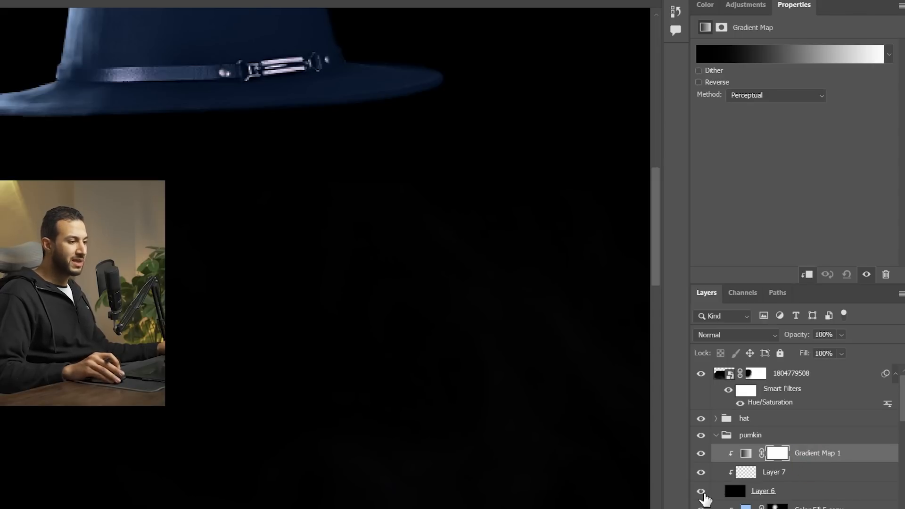
Edit the Gradient Map's gradient by adding a red color stop (#d92929) at location 16
click(738, 54)
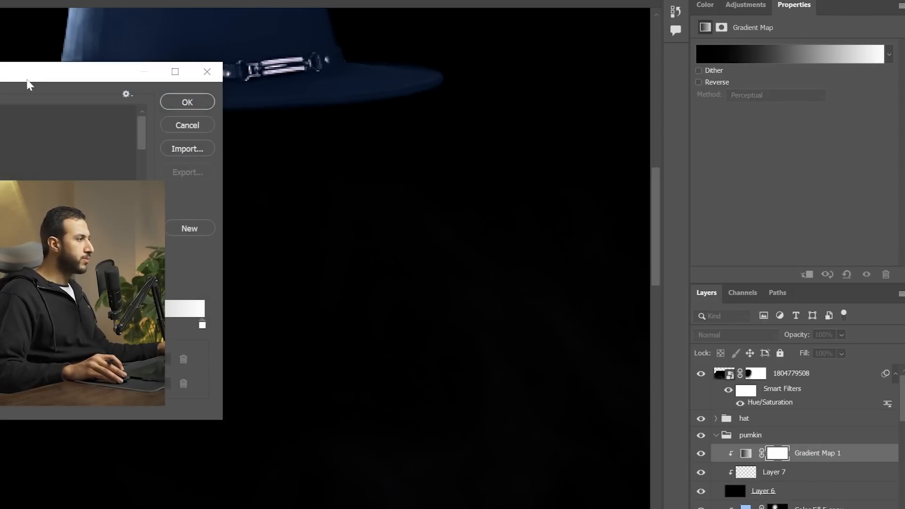
drag(29, 84, 248, 72)
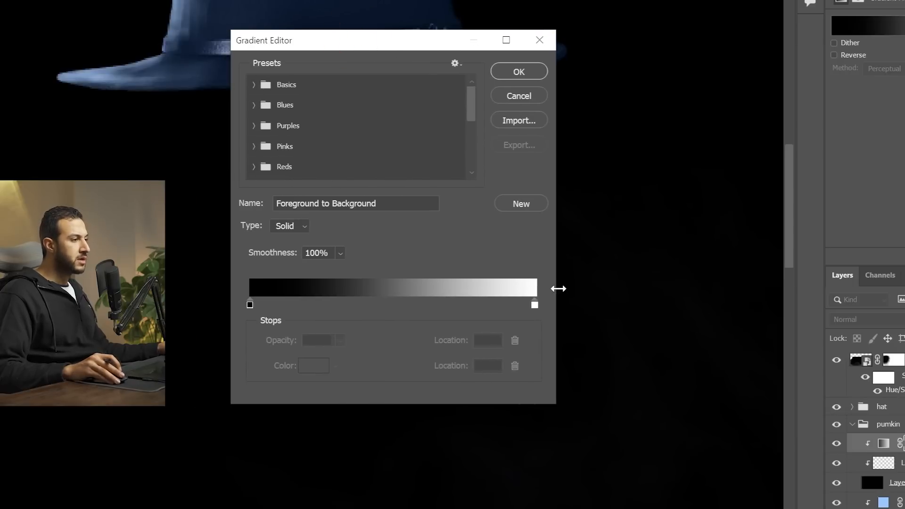
drag(558, 288, 730, 281)
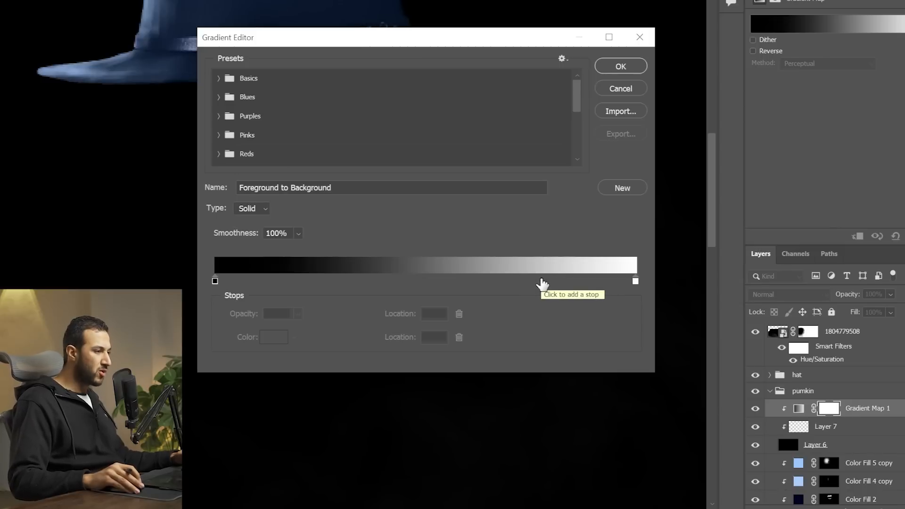
click(540, 281)
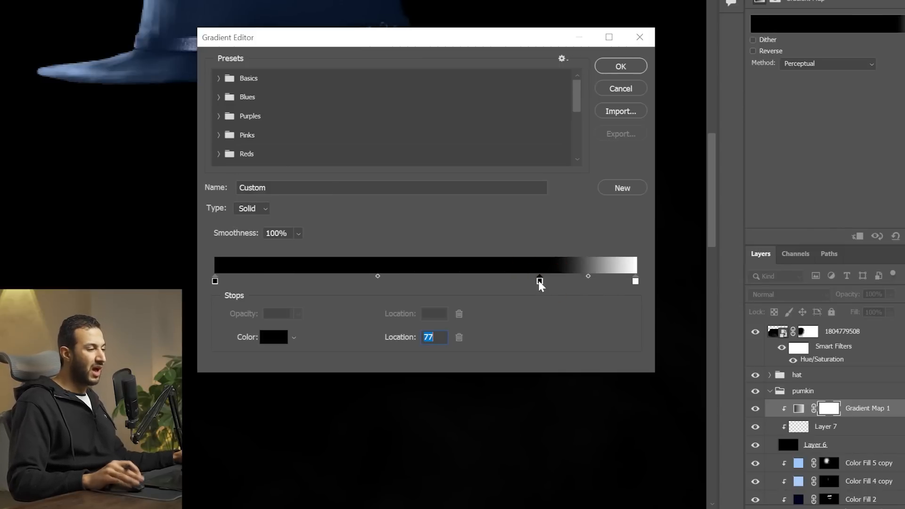
drag(540, 283, 284, 288)
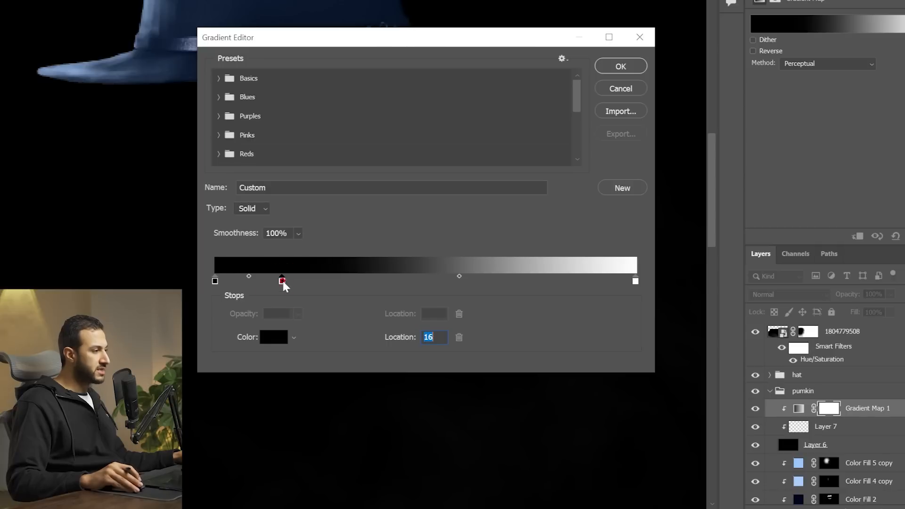
double_click(282, 282)
mouse_move(726, 109)
mouse_down()
mouse_move(715, 101)
mouse_move(722, 106)
mouse_up()
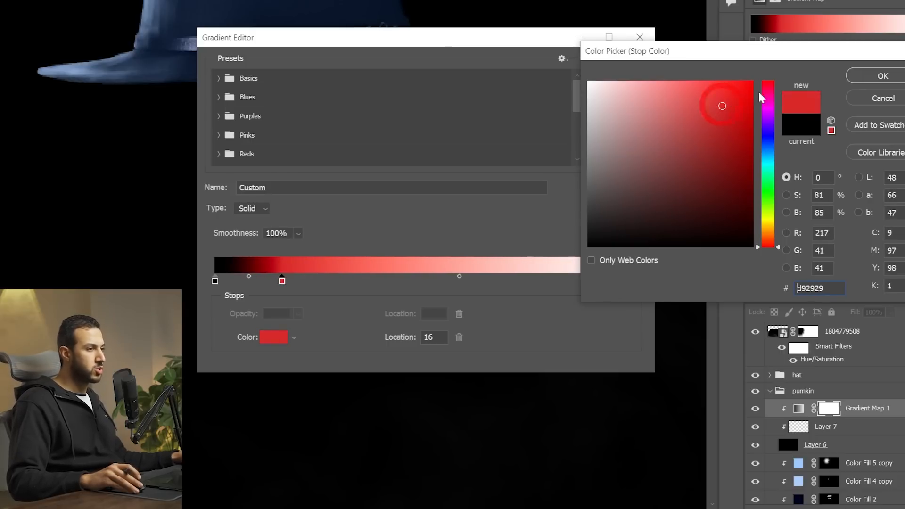
click(872, 76)
Add an orange color stop (#d97829) at location 40 and a golden-yellow color stop at location 76
click(385, 281)
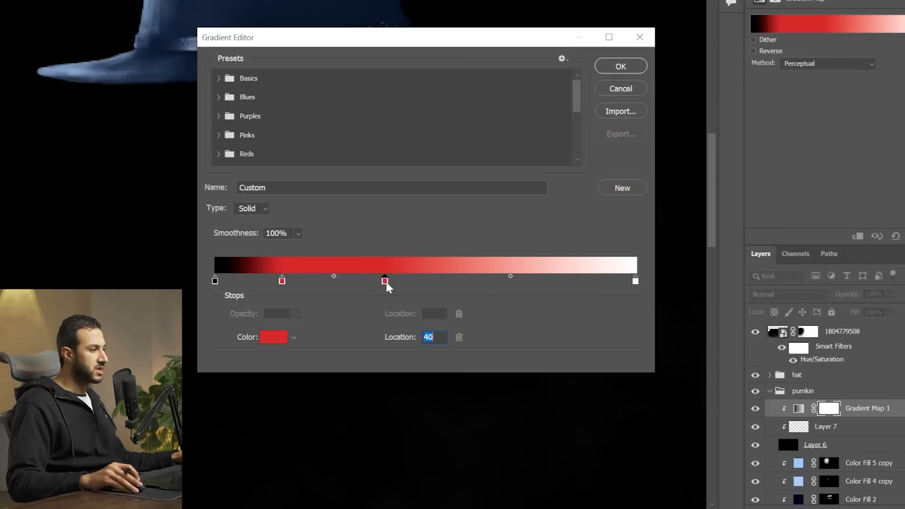
double_click(385, 282)
click(769, 234)
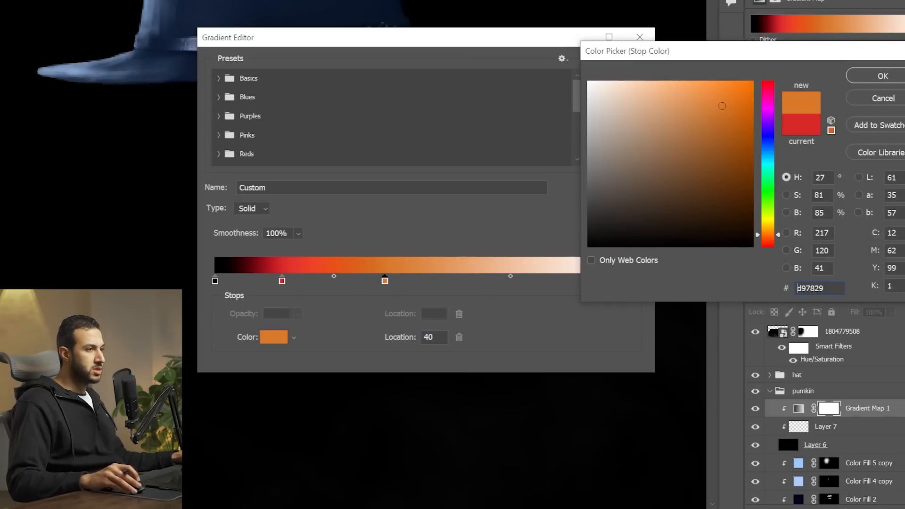
key(Return)
double_click(532, 281)
drag(764, 234, 764, 226)
click(882, 76)
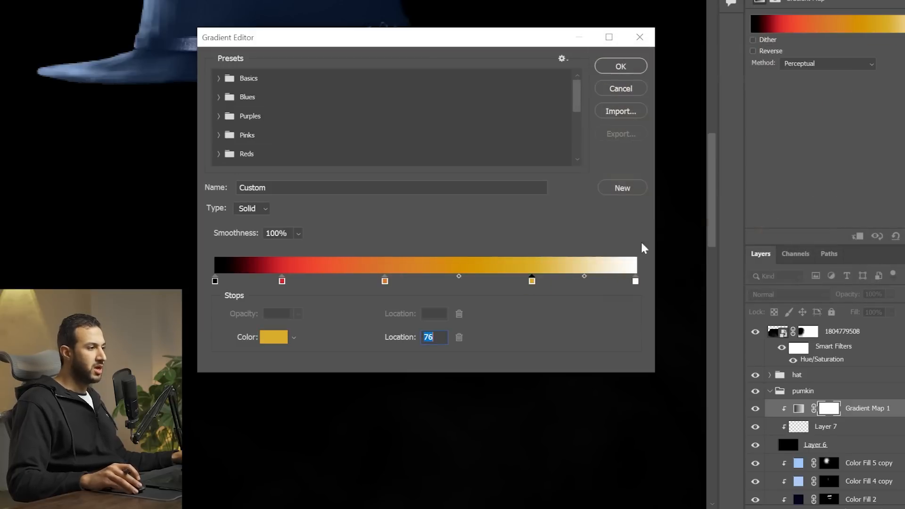
Recolor the gradient's white end stop to pale yellow (#ffe7a5) and apply the gradient
double_click(635, 281)
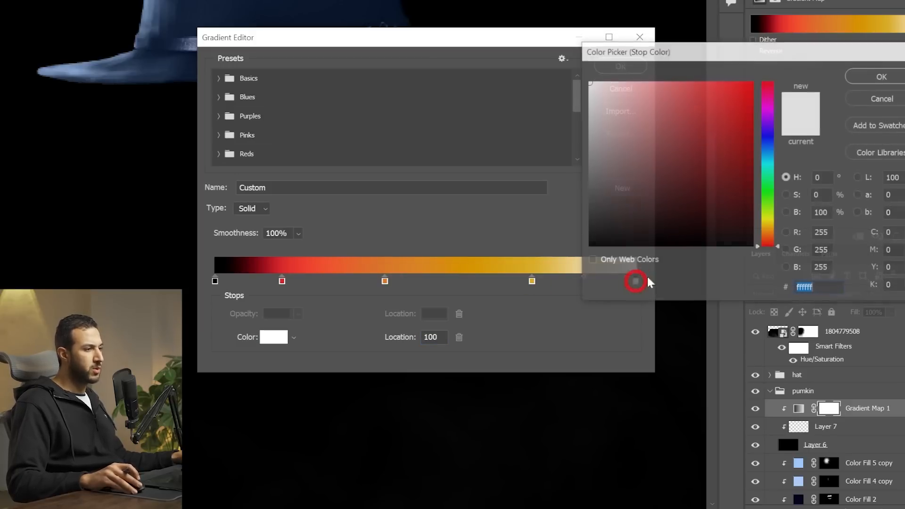
click(766, 227)
drag(653, 135, 646, 70)
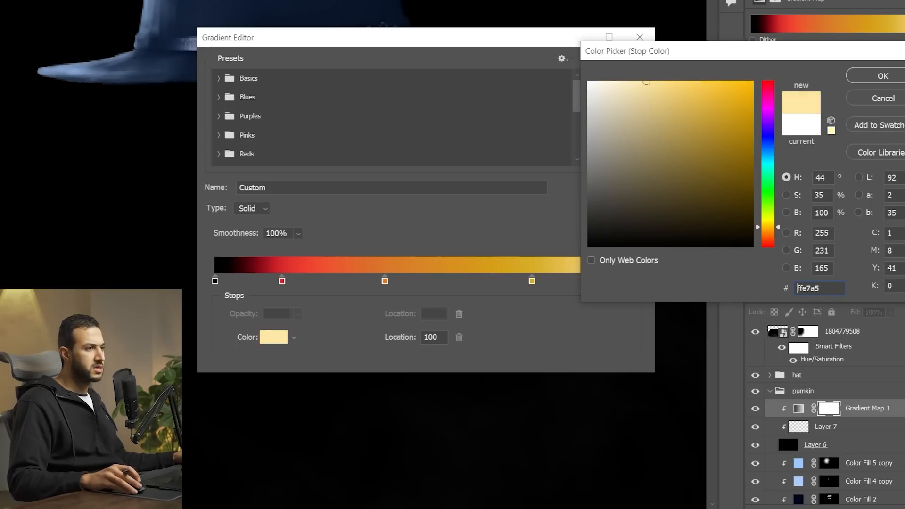
key(Return)
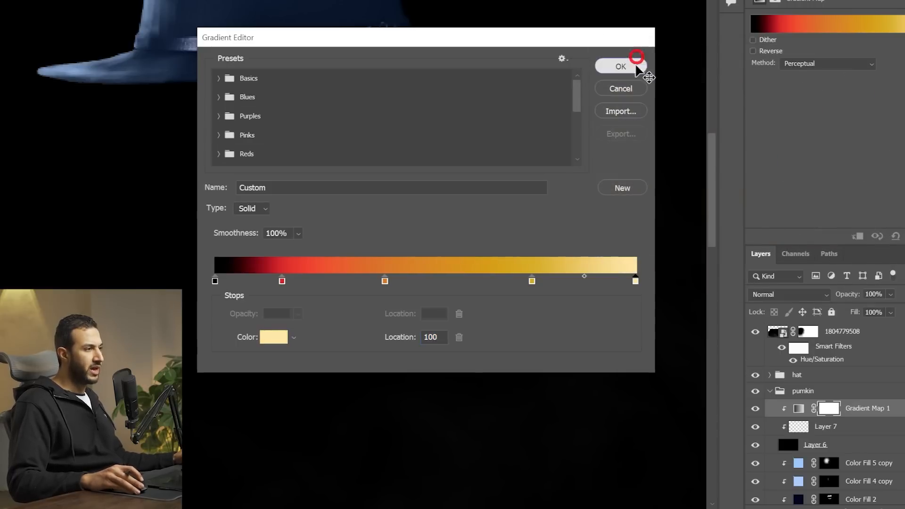
click(639, 67)
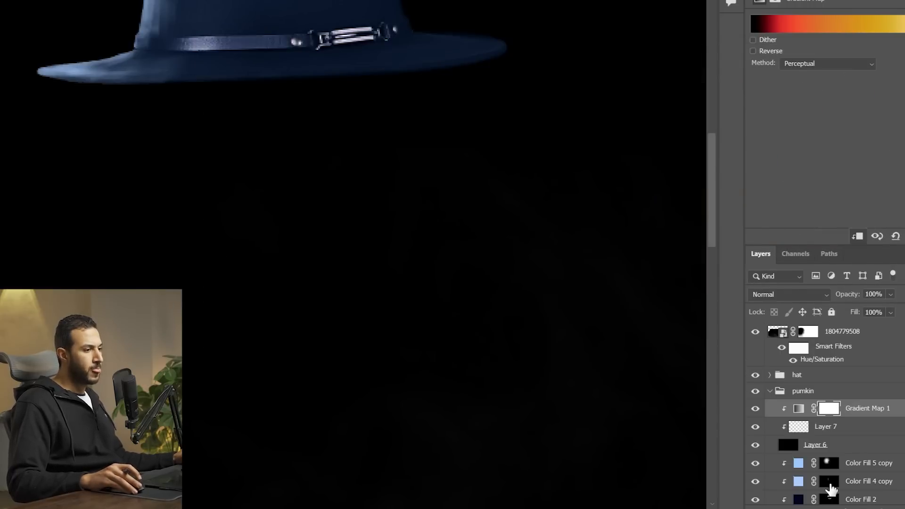
Hide the black and empty layers and unclip the Gradient Map to preview its colors on the whole composite
click(754, 443)
alt+click(832, 417)
scroll(554, 362, down, 3)
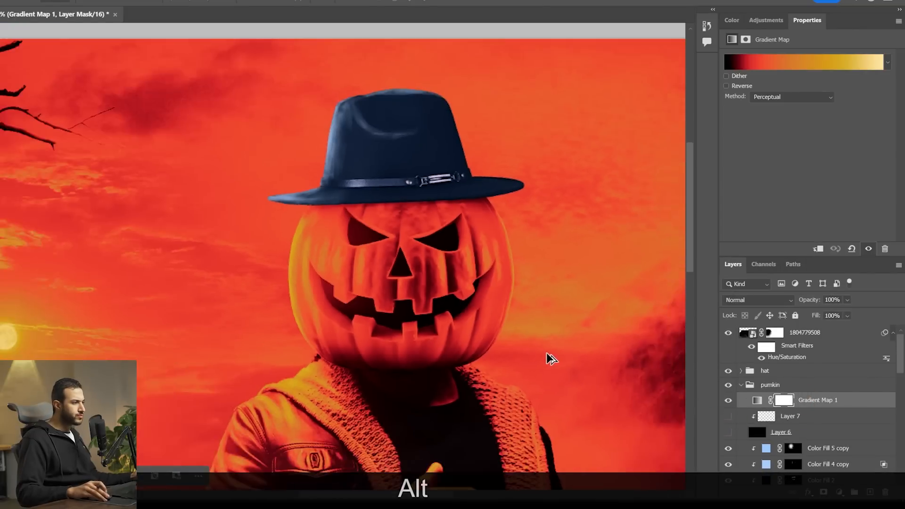
scroll(550, 359, down, 1)
drag(554, 337, 483, 273)
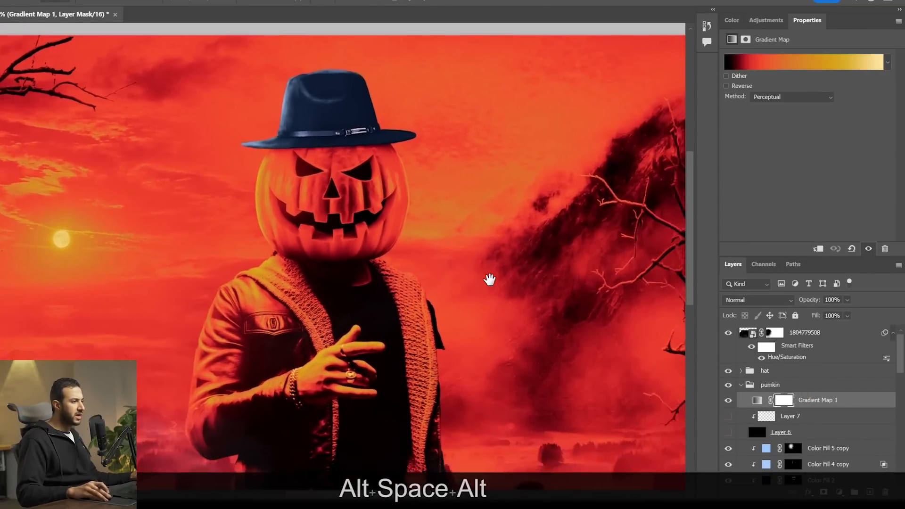
scroll(490, 279, down, 3)
drag(533, 320, 506, 265)
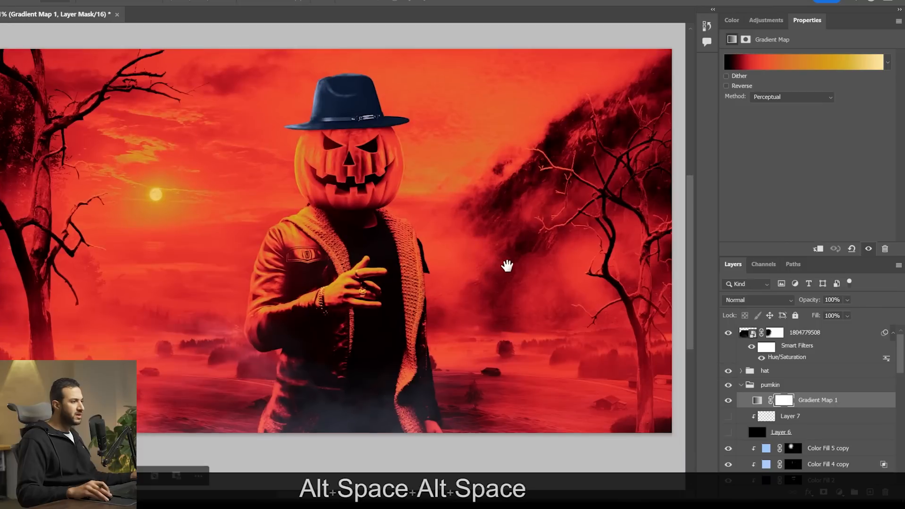
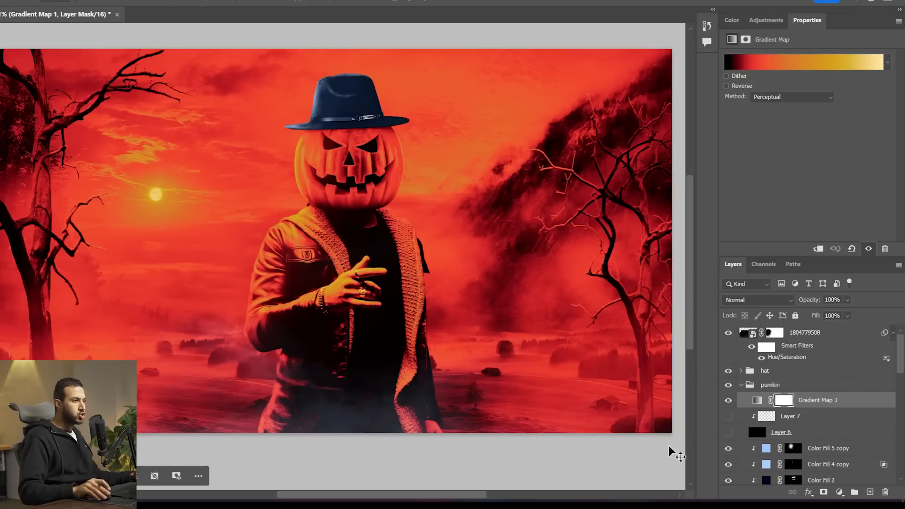
Examine how the Gradient Map's color stops correspond to the image's dark, mid and bright areas, leaving the gradient unedited
click(794, 68)
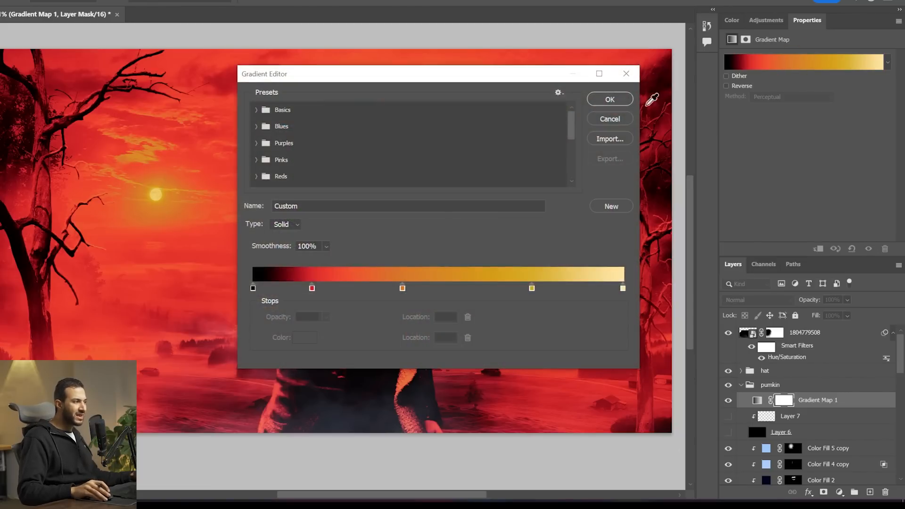
drag(439, 75, 632, 51)
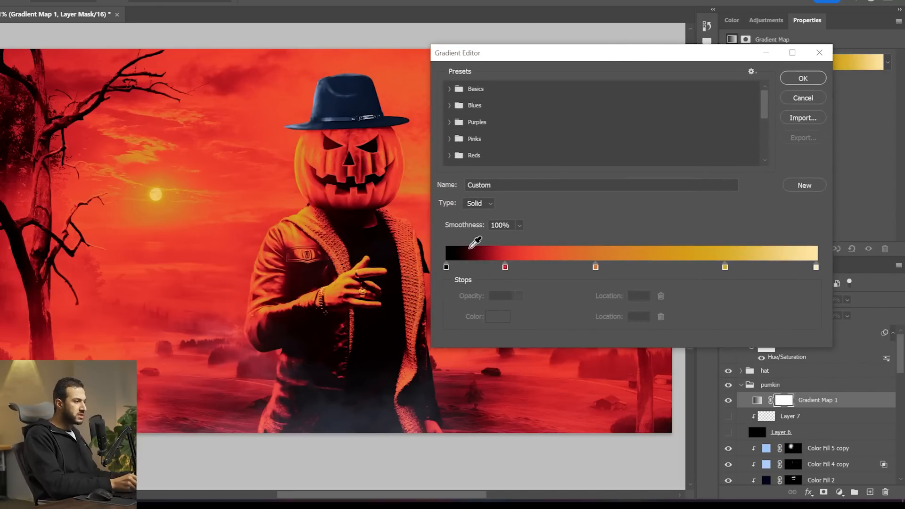
key(F3)
mouse_move(460, 283)
mouse_down()
mouse_move(428, 255)
mouse_move(464, 232)
mouse_move(470, 288)
mouse_move(434, 294)
mouse_up()
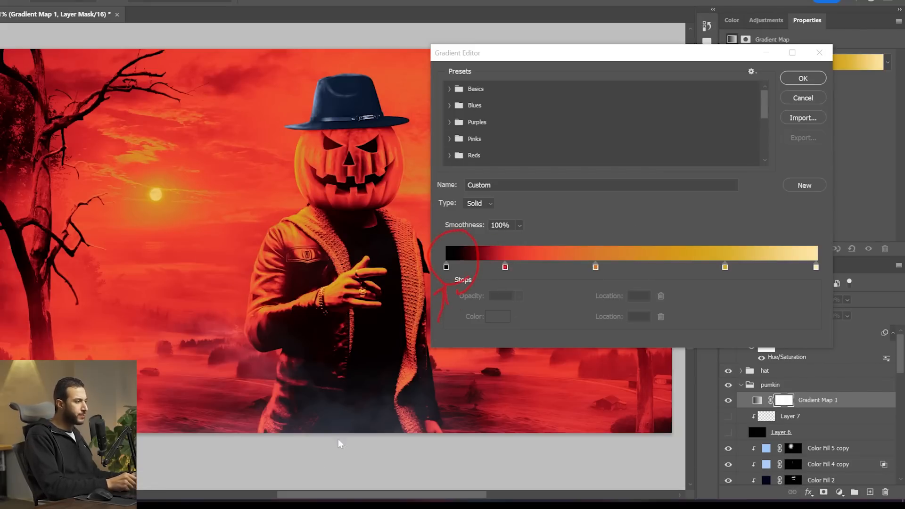
drag(478, 365, 462, 379)
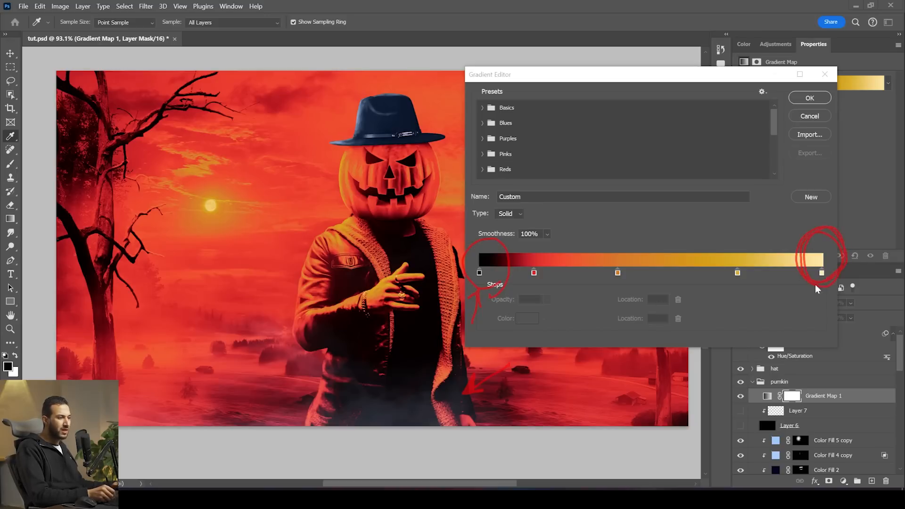
drag(190, 204, 201, 194)
drag(773, 207, 785, 228)
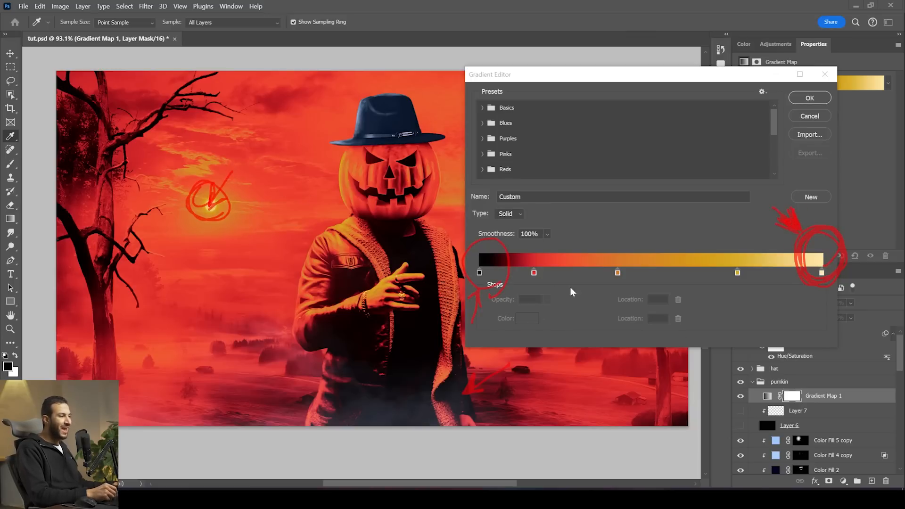
drag(634, 296, 593, 269)
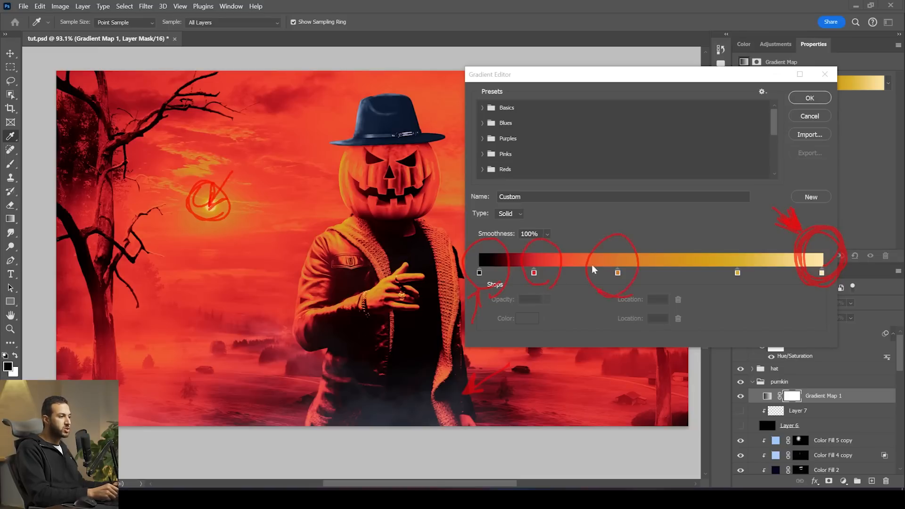
drag(131, 392, 160, 356)
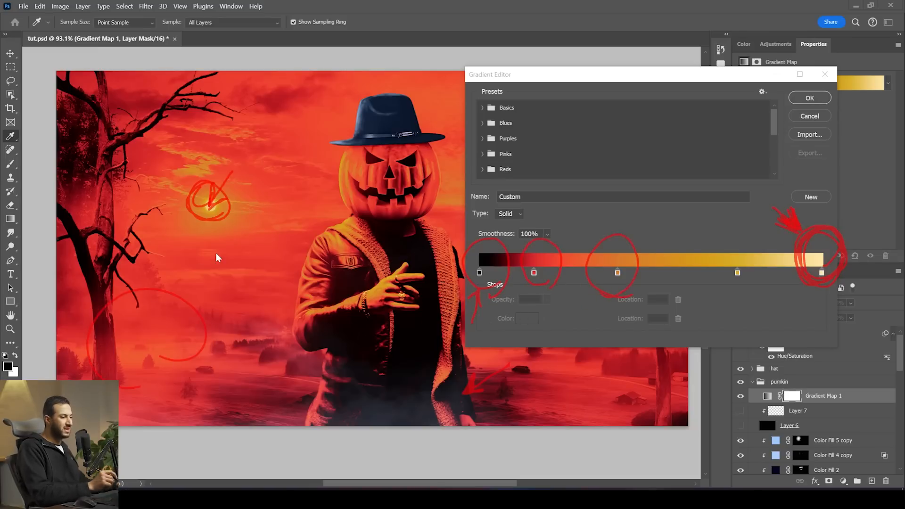
key(Escape)
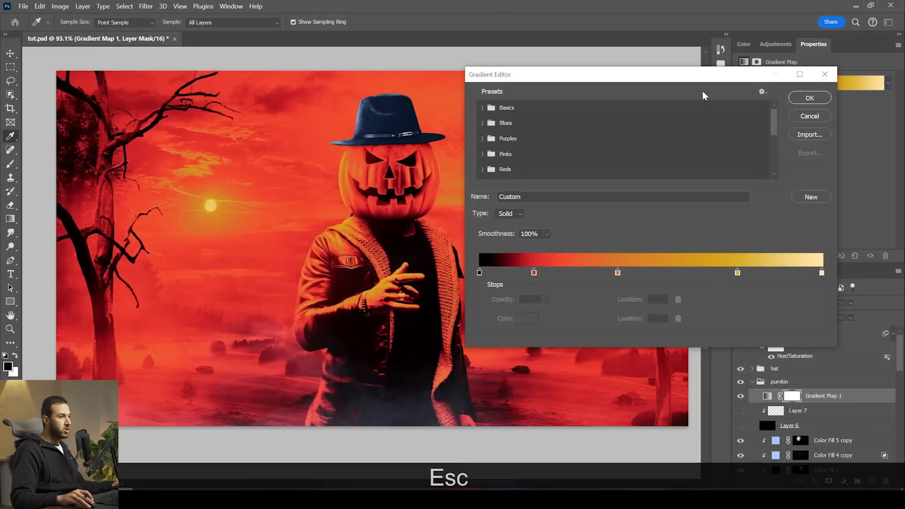
click(811, 117)
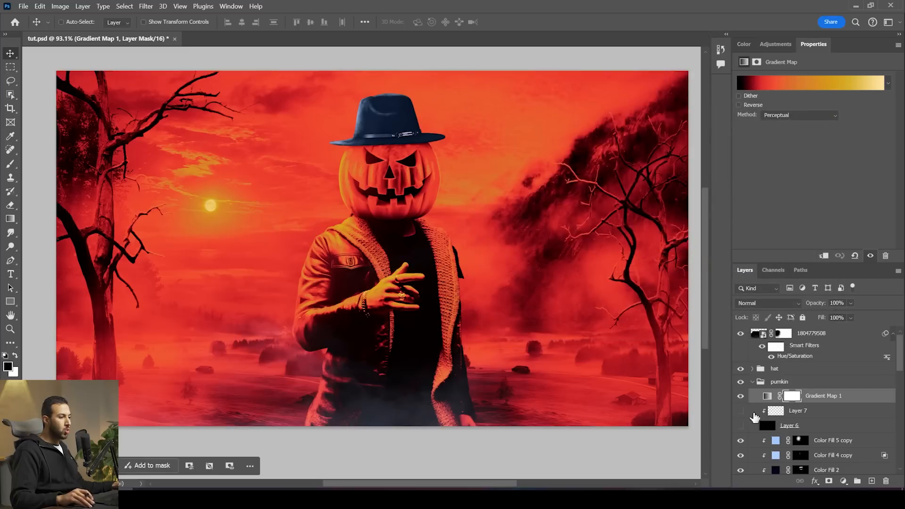
Show the black and empty layers again and clip the Gradient Map back onto them
scroll(757, 417, down, 1)
click(740, 390)
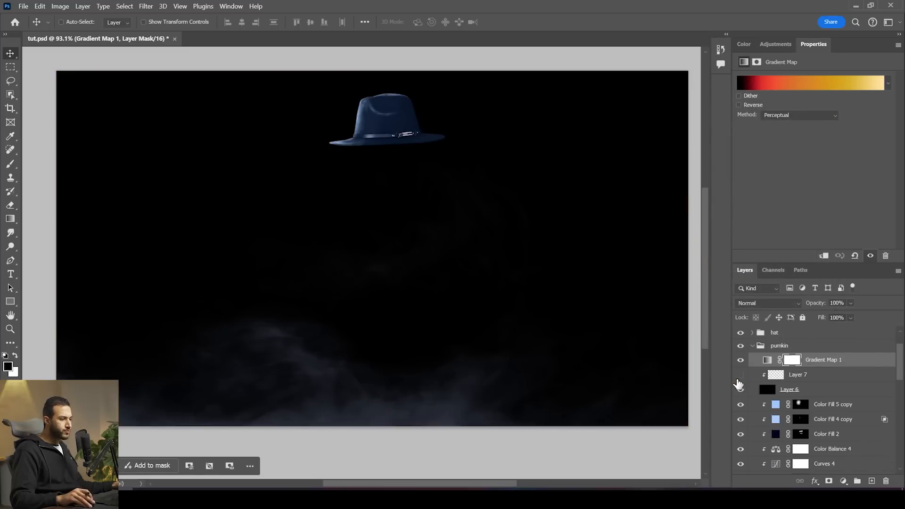
alt+click(823, 367)
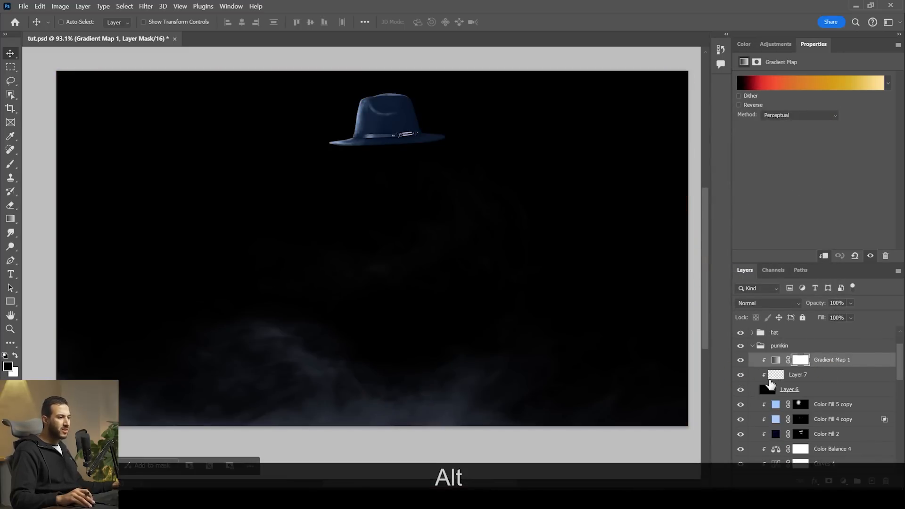
Set the blend mode of the black layer (Layer 6) to Screen
click(818, 391)
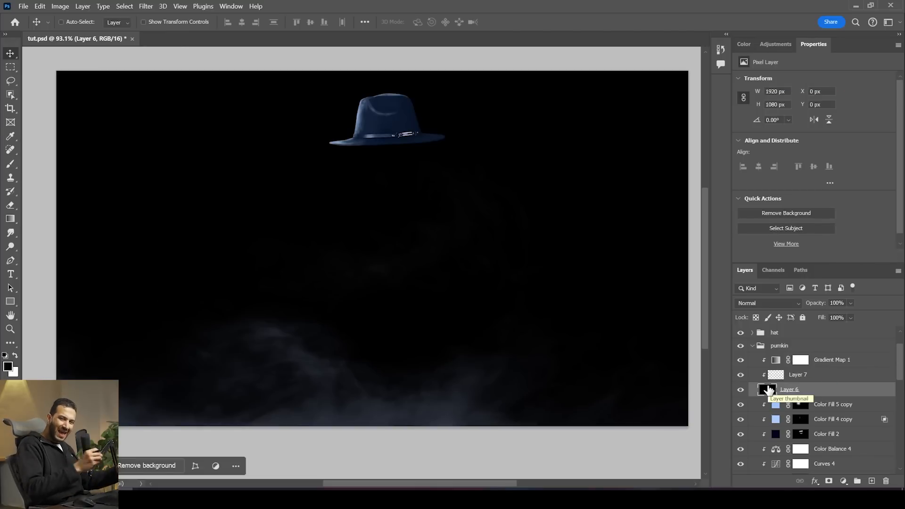
click(759, 304)
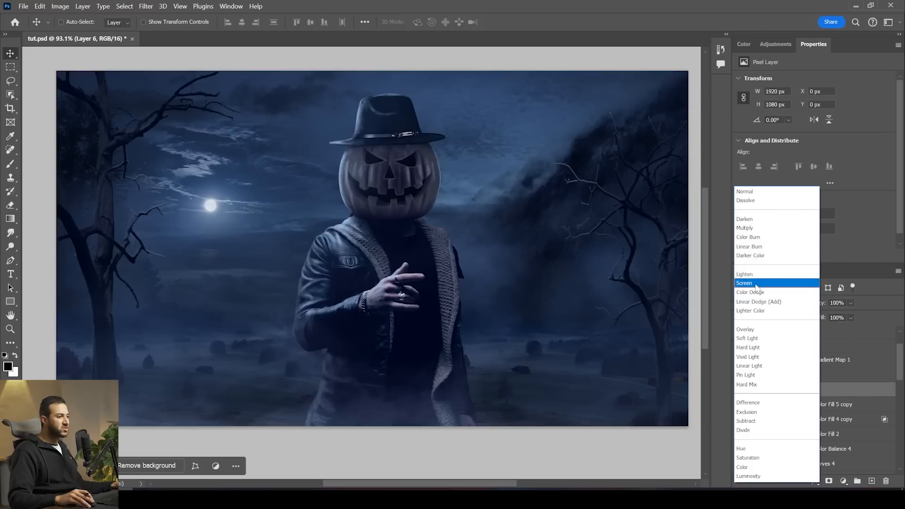
click(745, 283)
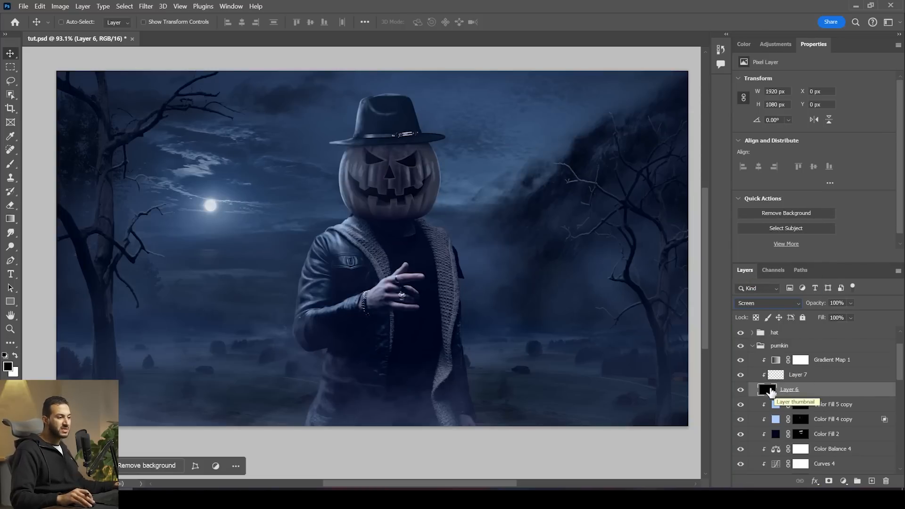
Try painting soft white brush strokes directly on the black Screen layer, and undo them
click(802, 376)
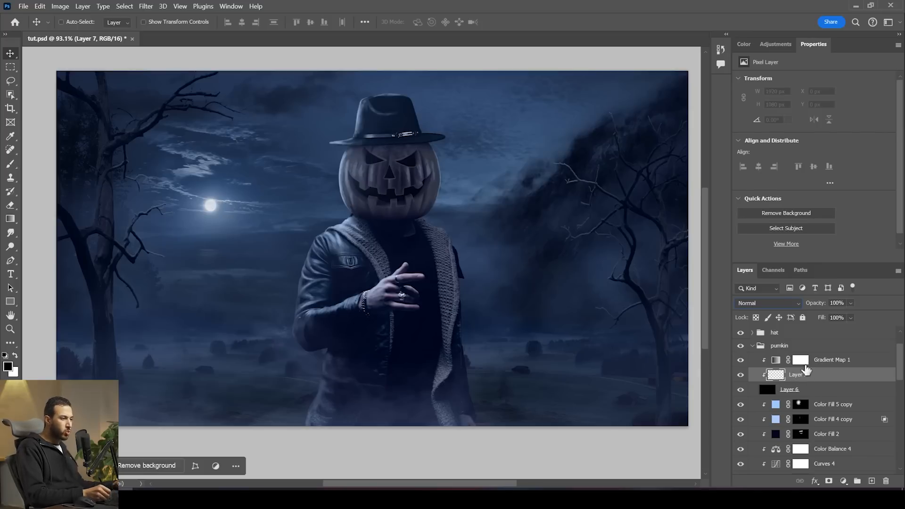
click(820, 395)
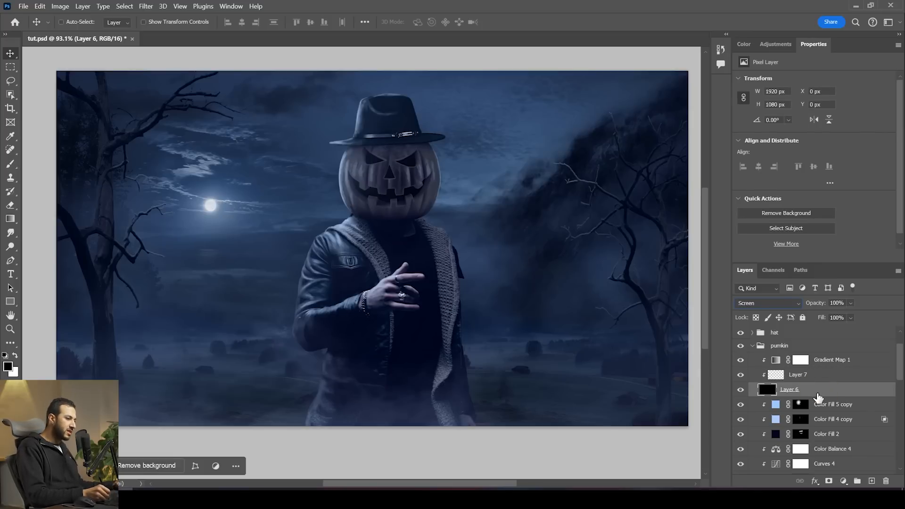
key(b)
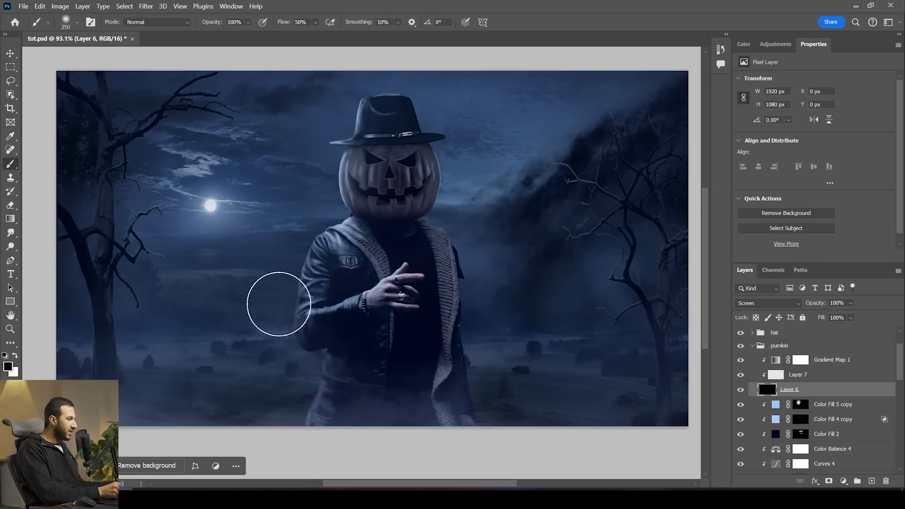
key(x)
click(221, 267)
mouse_move(221, 267)
mouse_down()
mouse_move(321, 260)
mouse_move(344, 221)
mouse_move(292, 193)
mouse_move(272, 236)
mouse_move(211, 216)
mouse_move(240, 224)
mouse_up()
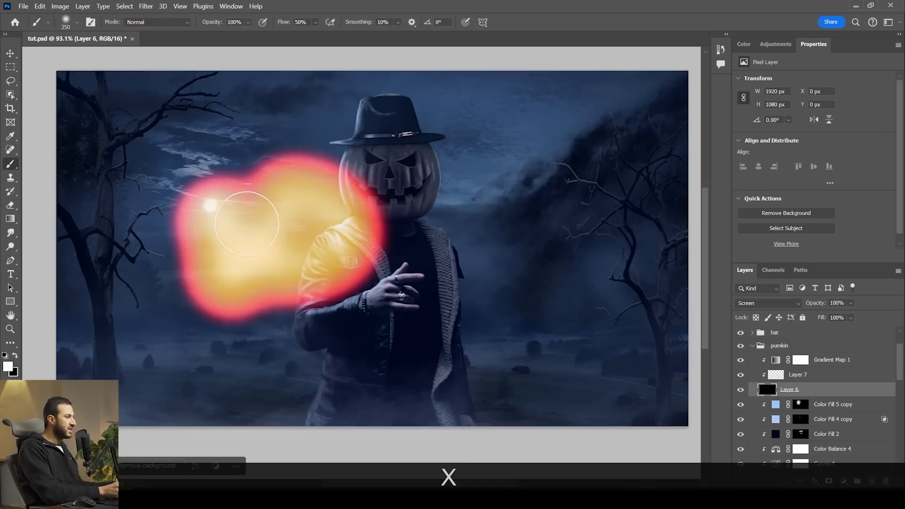
mouse_move(528, 246)
mouse_down()
mouse_move(530, 270)
mouse_move(553, 229)
mouse_move(535, 218)
mouse_move(509, 243)
mouse_up()
key(ctrl+z)
key(ctrl+z)
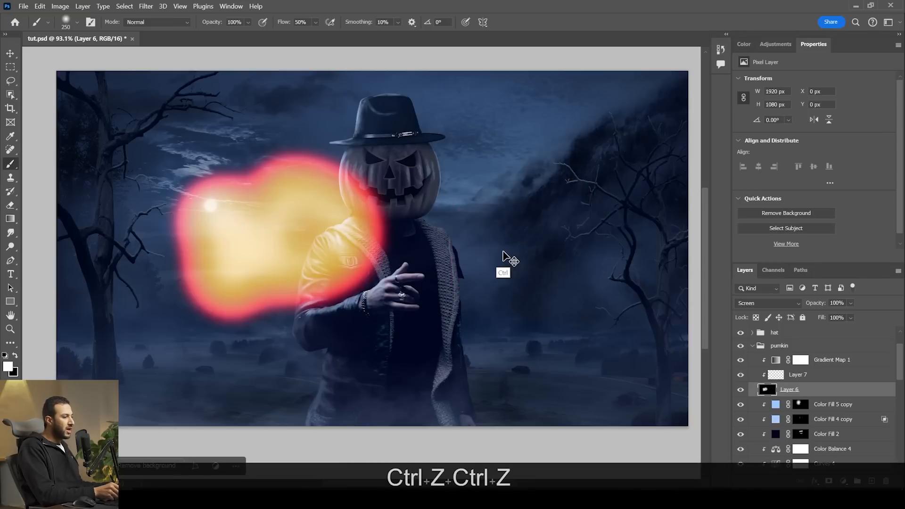
key(ctrl+z)
On the empty clipped layer (Layer 7), set the brush flow to 29% and paint a wide white stroke across the figure
click(795, 375)
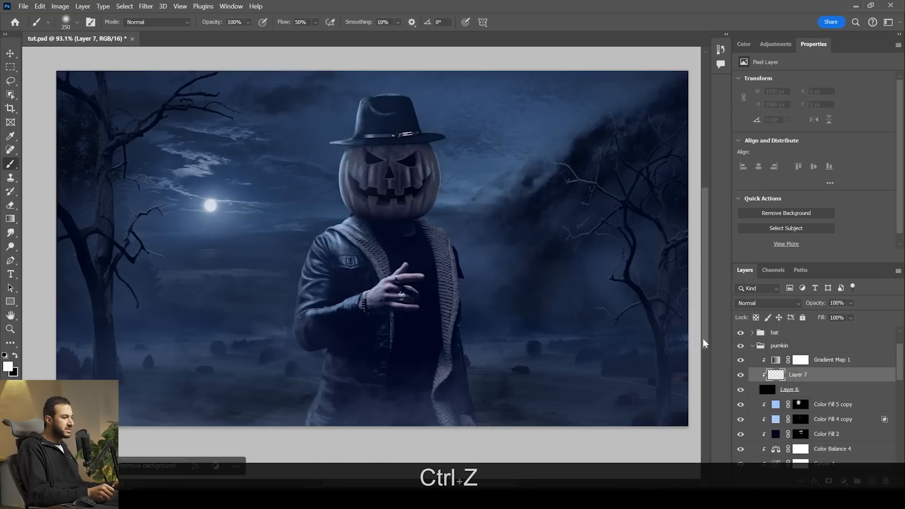
click(315, 22)
click(316, 35)
mouse_move(535, 232)
mouse_down()
mouse_move(557, 246)
mouse_move(548, 217)
mouse_move(502, 219)
mouse_move(416, 292)
mouse_move(358, 301)
mouse_move(205, 218)
mouse_up()
Reduce the brush size to 90 and paint a narrower white stroke inside the wide stroke beside the figure
key(z)
drag(482, 186, 525, 194)
key(space)
drag(600, 242, 559, 222)
key([)
key([)
key(bracketleft)
key(bracketleft)
key(bracketleft)
key(bracketleft)
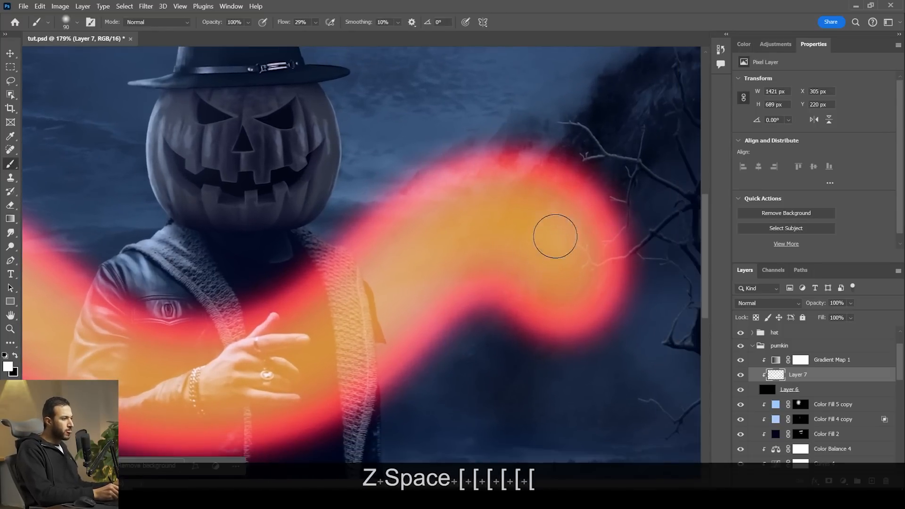
mouse_move(553, 245)
mouse_down()
mouse_move(558, 222)
mouse_move(420, 245)
mouse_move(542, 234)
mouse_move(390, 279)
mouse_move(476, 236)
mouse_move(344, 317)
mouse_up()
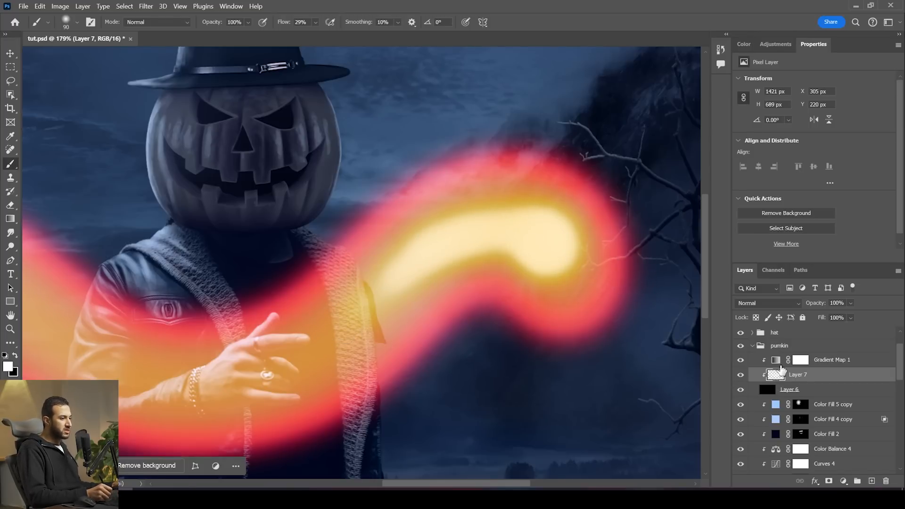
Move Layer 7 above the Gradient Map to compare the plain white strokes, shift them slightly, and return the layer below it
mouse_move(610, 317)
mouse_down()
mouse_move(565, 317)
mouse_move(631, 325)
mouse_move(599, 305)
mouse_up()
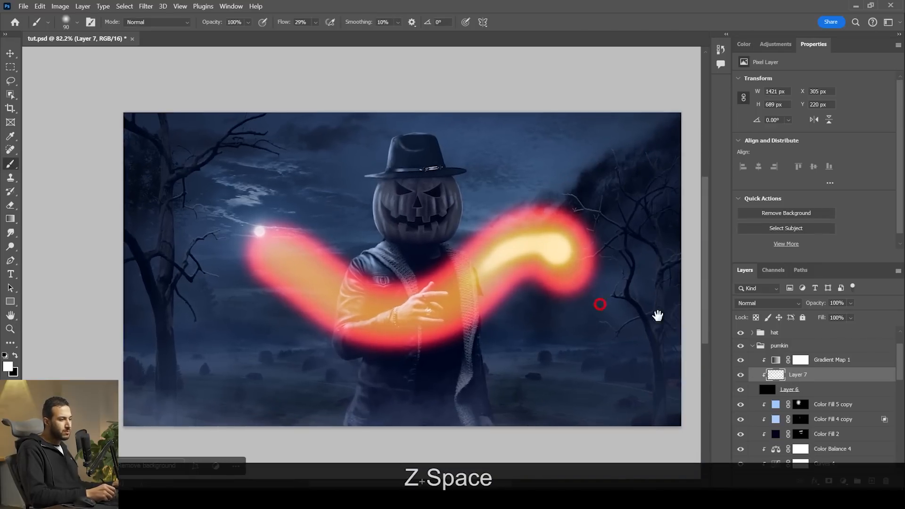
drag(823, 376, 826, 360)
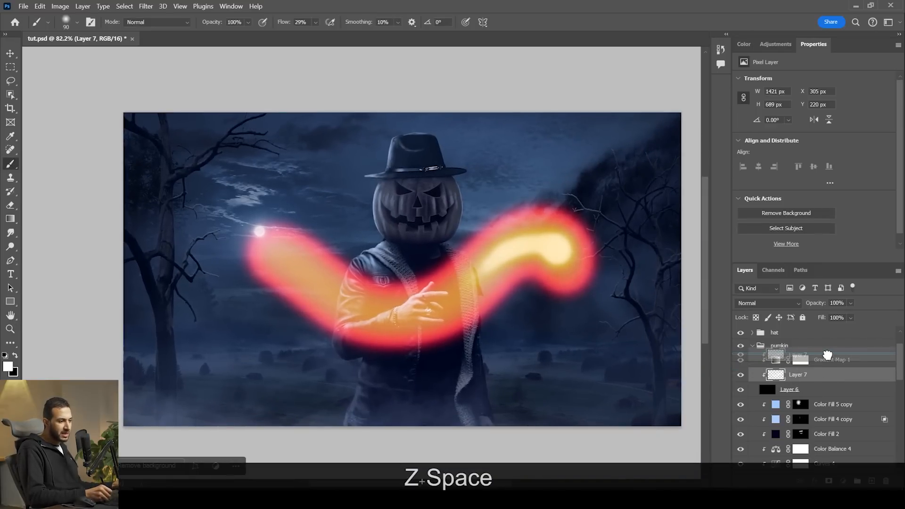
drag(592, 308, 571, 299)
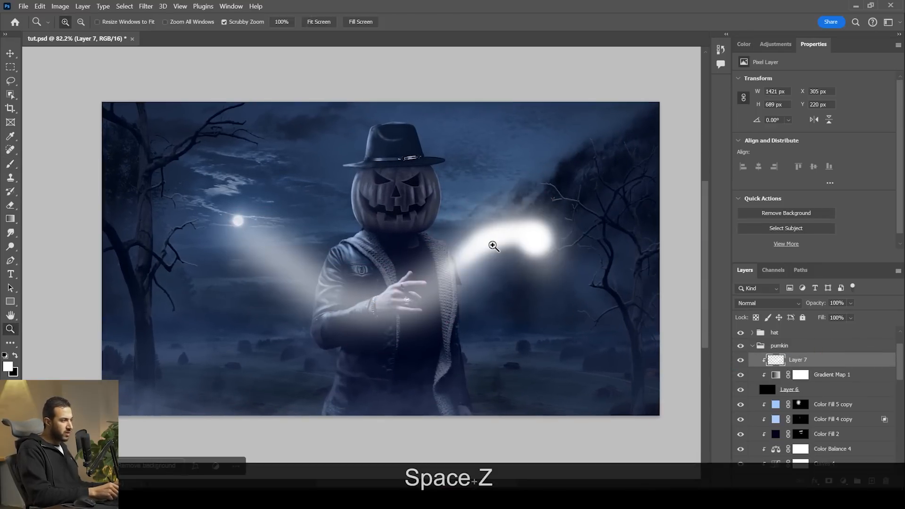
drag(505, 250, 557, 269)
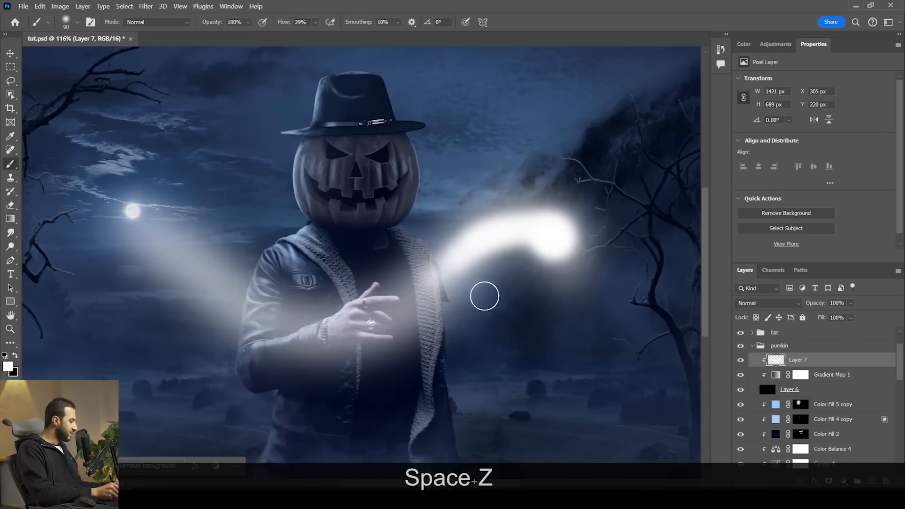
key(v)
mouse_move(486, 276)
mouse_down()
mouse_move(519, 282)
mouse_move(519, 270)
mouse_up()
key(z)
drag(561, 218, 587, 249)
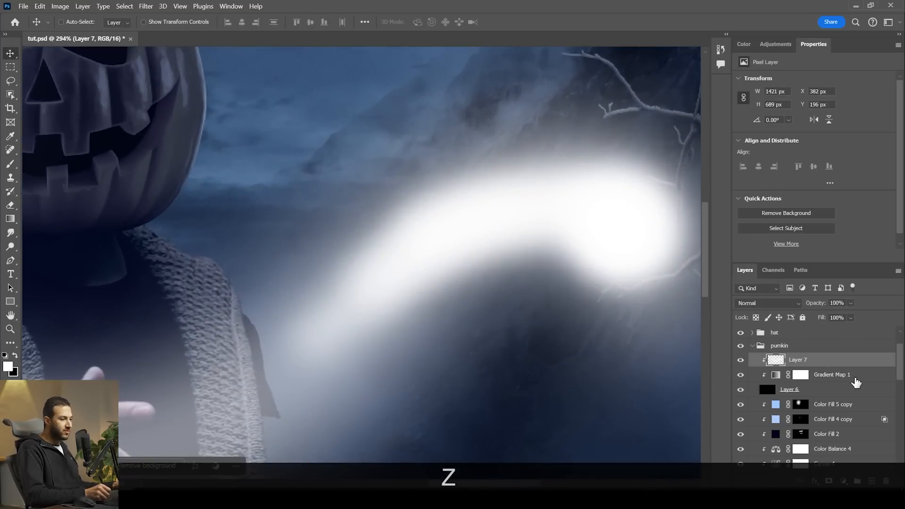
drag(839, 365, 831, 381)
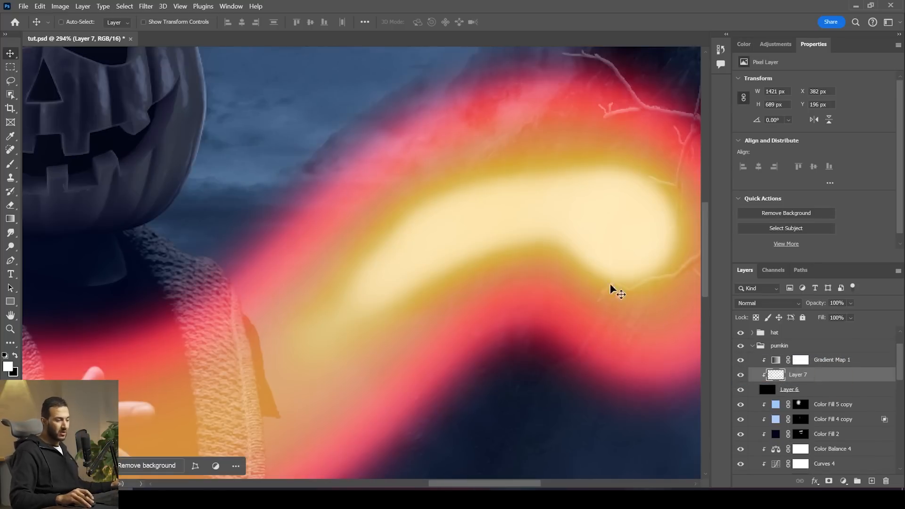
Clear all the test paint from Layer 7 and remove the selection
scroll(633, 288, down, 5)
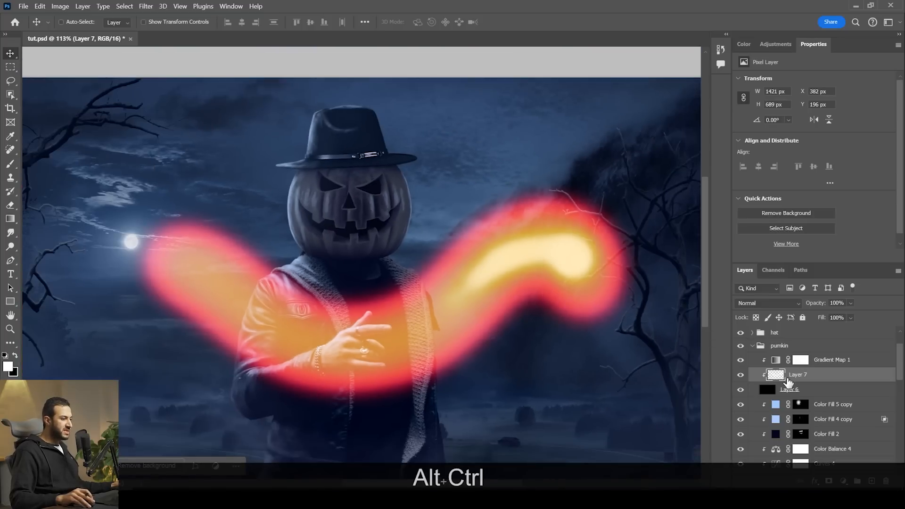
key(ctrl+a)
key(BackSpace)
key(z)
drag(372, 193, 406, 218)
key(space)
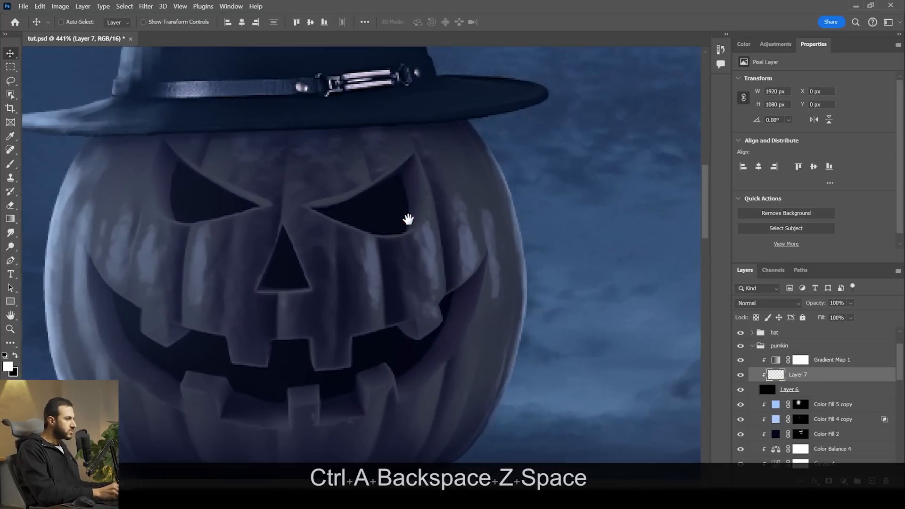
key(ctrl+d)
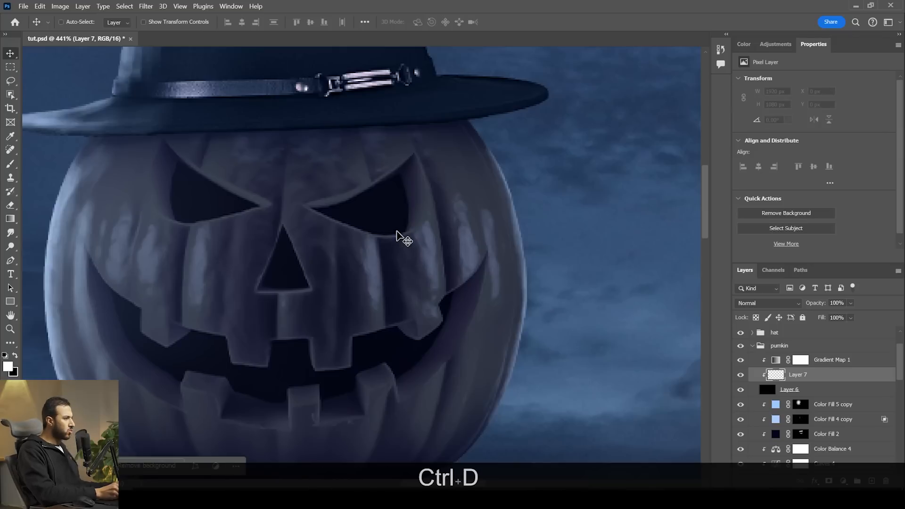
Switch to the Magic Wand tool, try to select the pumpkin's eye from it, and clear the selection
drag(10, 93, 26, 98)
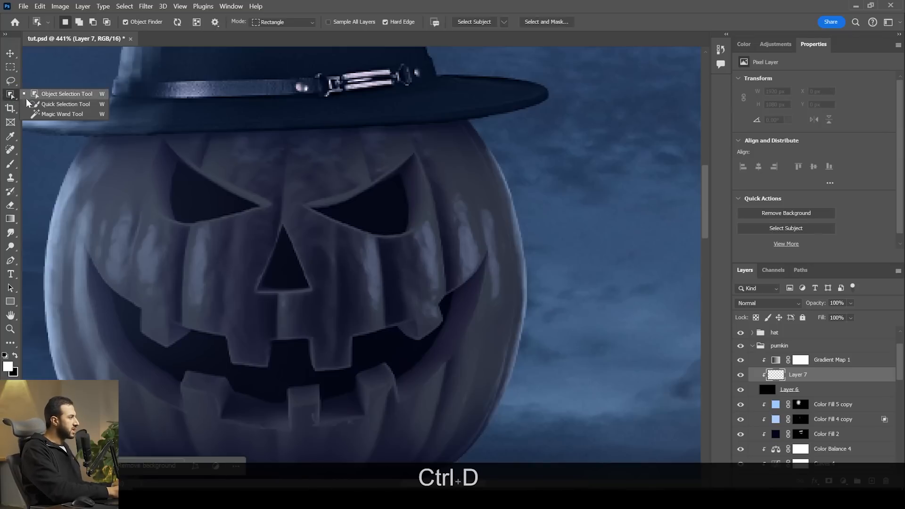
click(52, 114)
click(219, 202)
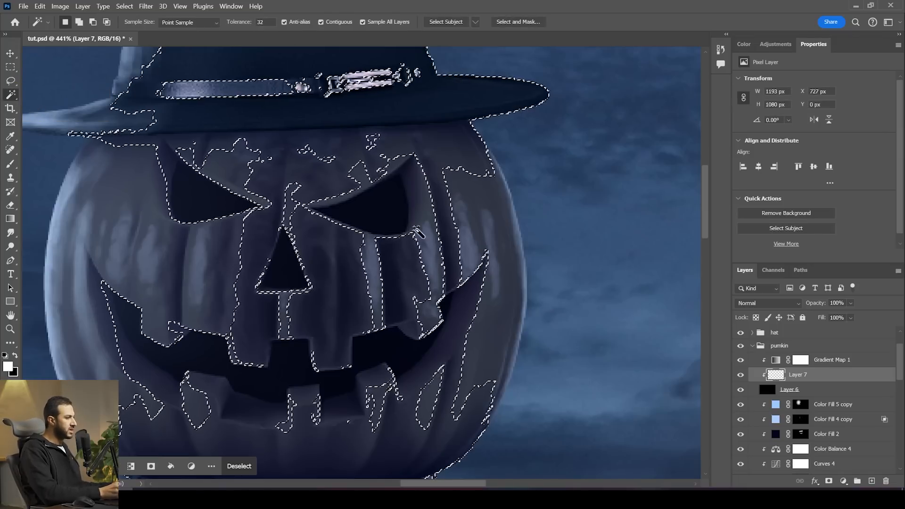
click(814, 387)
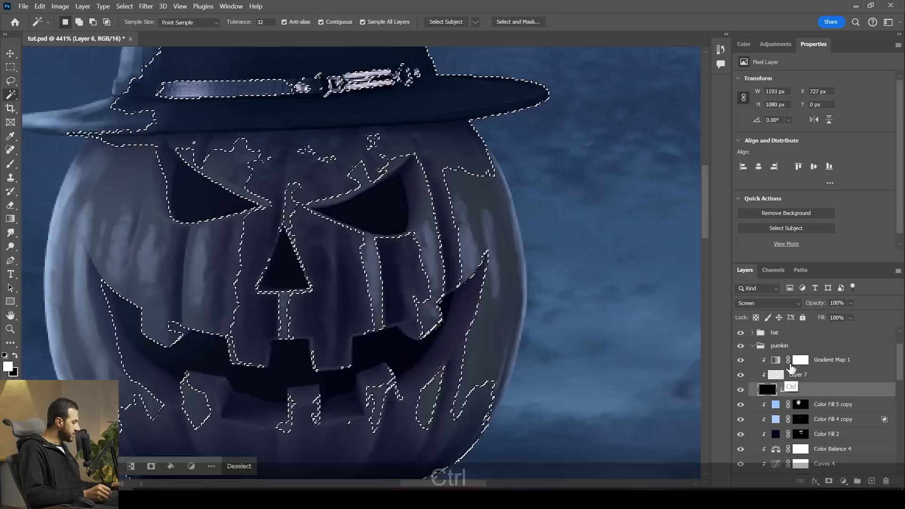
key(ctrl+d)
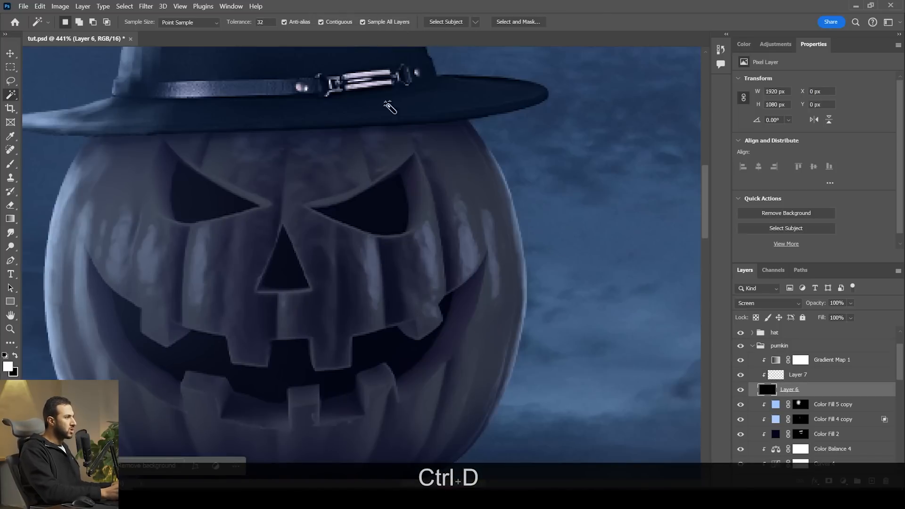
On the pumpkin image layer (Layer 3), set the Magic Wand tolerance to 5 and select both eyes, the nose and the mouth
scroll(895, 384, down, 3)
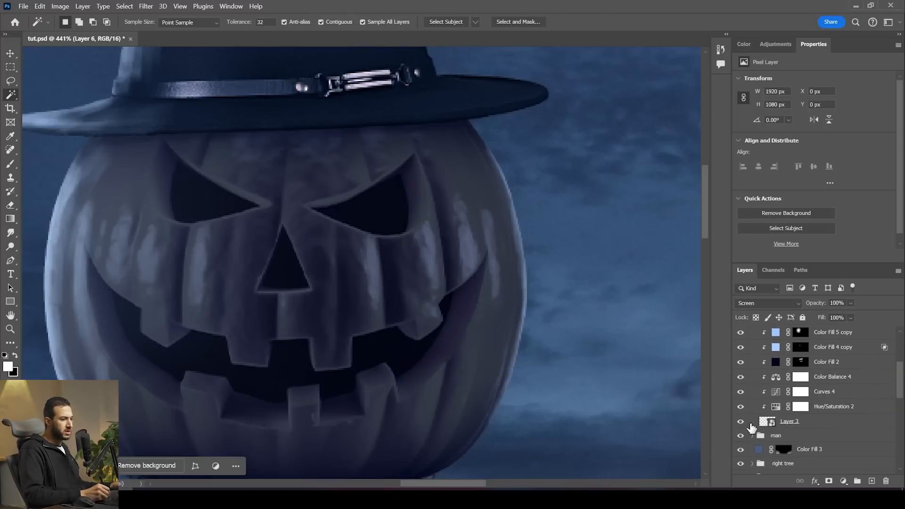
click(766, 421)
click(394, 218)
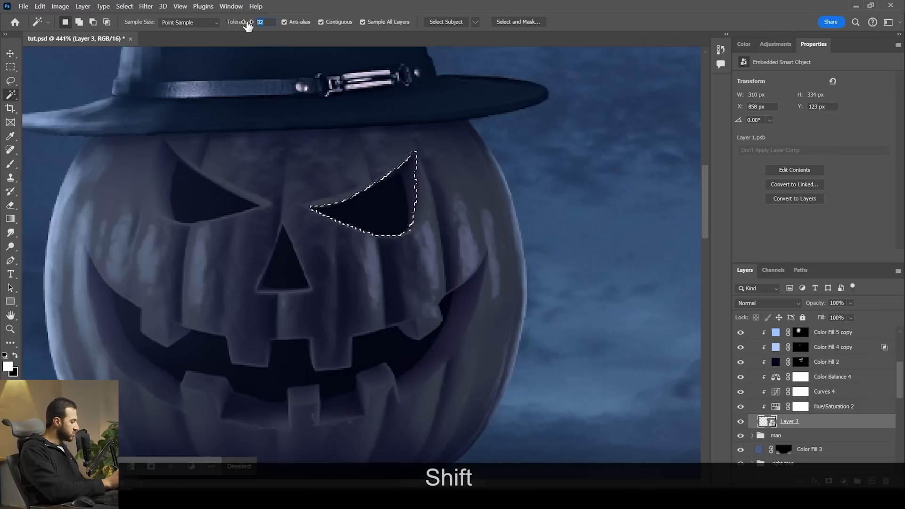
text(20)
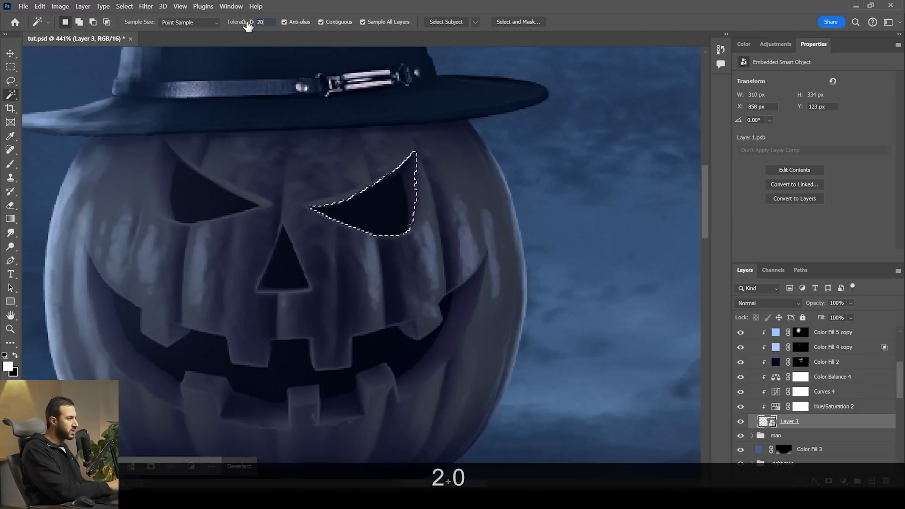
key(ctrl+shift+z)
text(5)
key(Return)
key(ctrl+d)
click(398, 210)
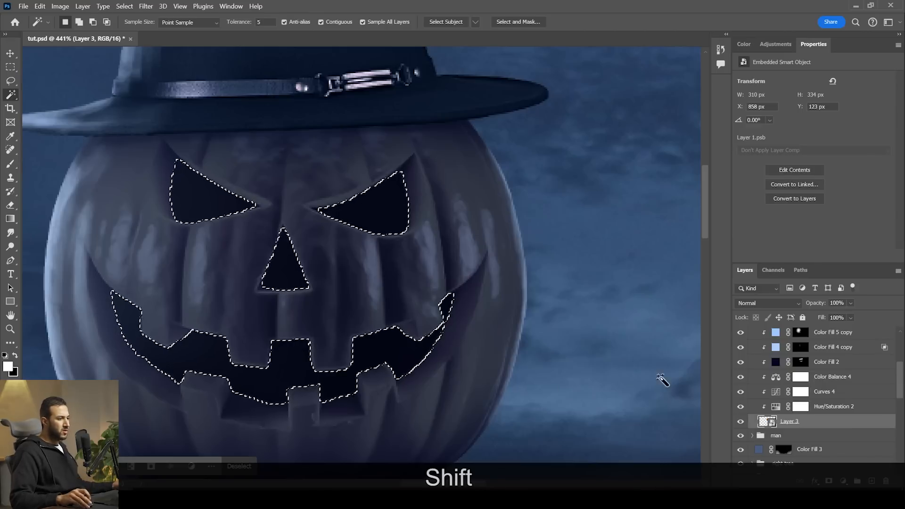
Fill the selected eyes, nose and mouth with the white foreground color on Layer 7 and remove the selection
scroll(754, 407, up, 5)
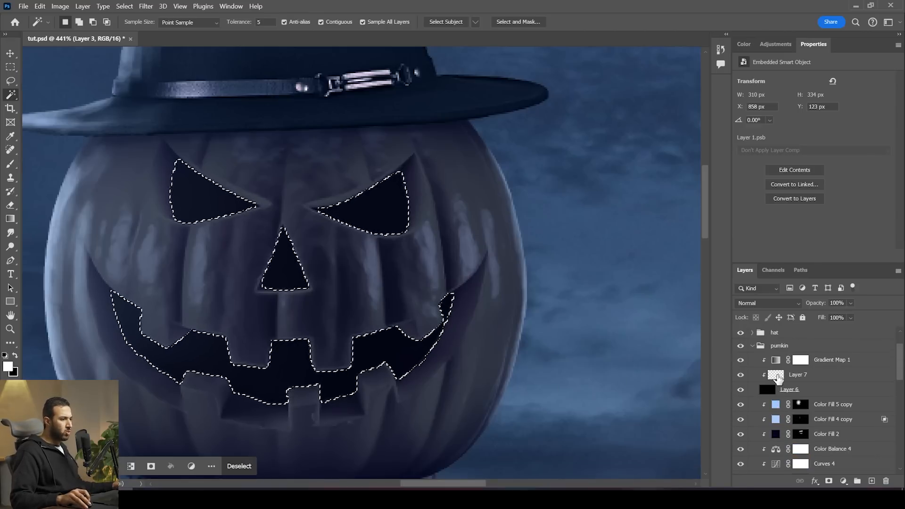
click(776, 375)
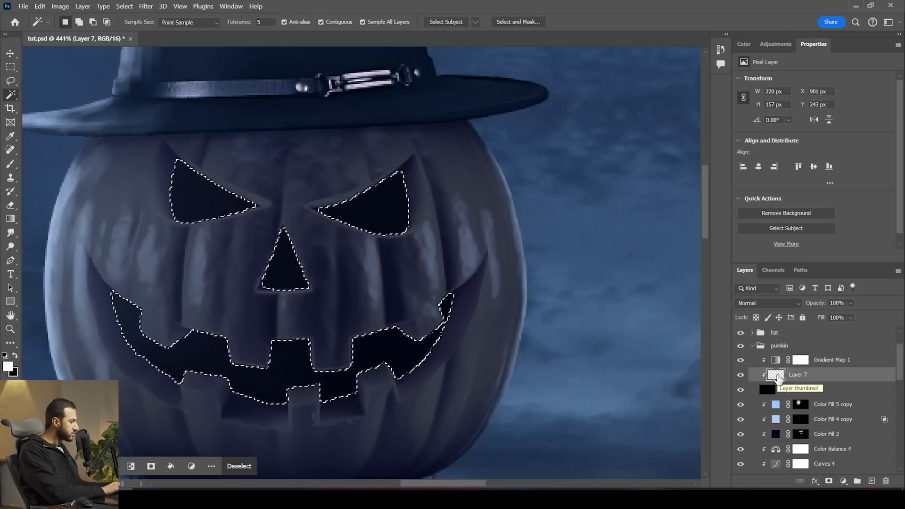
key(alt)
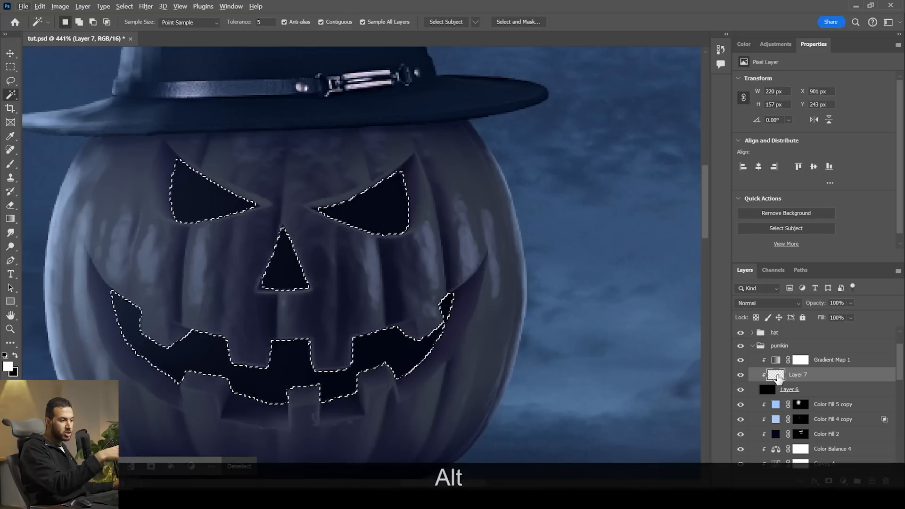
key(alt+BackSpace)
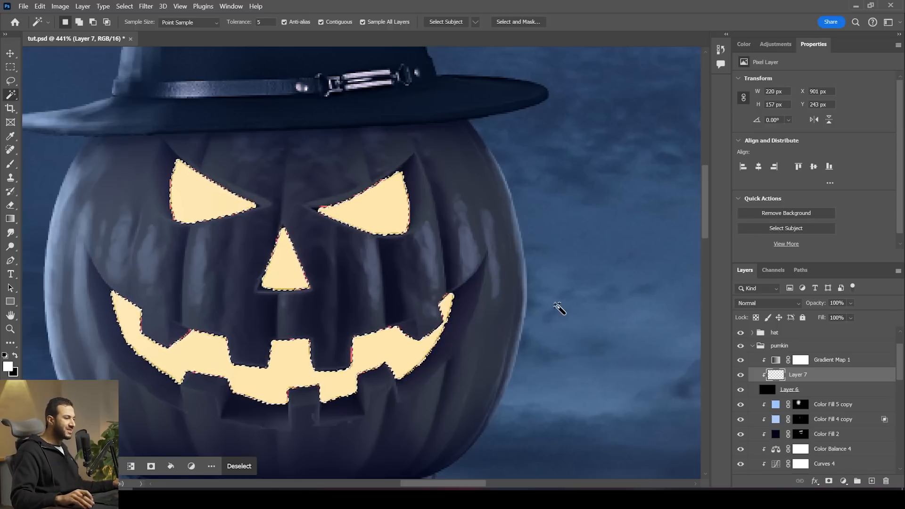
click(742, 360)
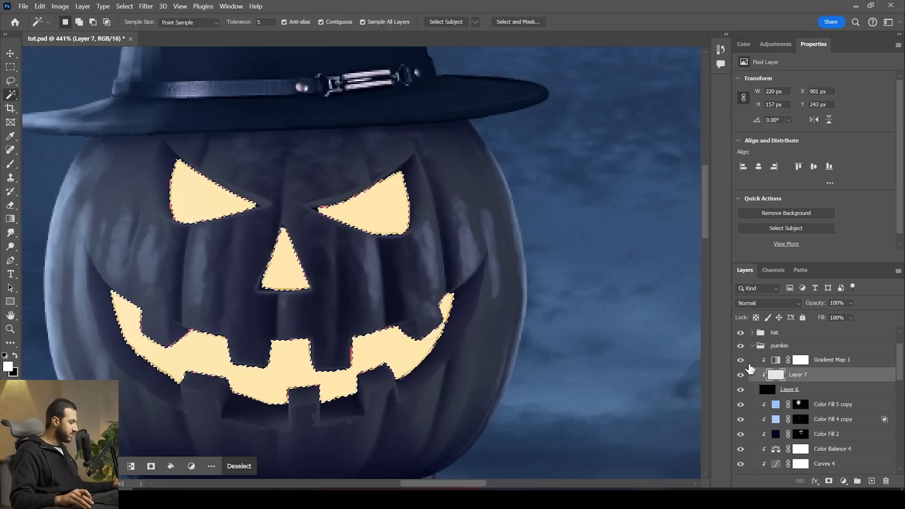
key(ctrl+d)
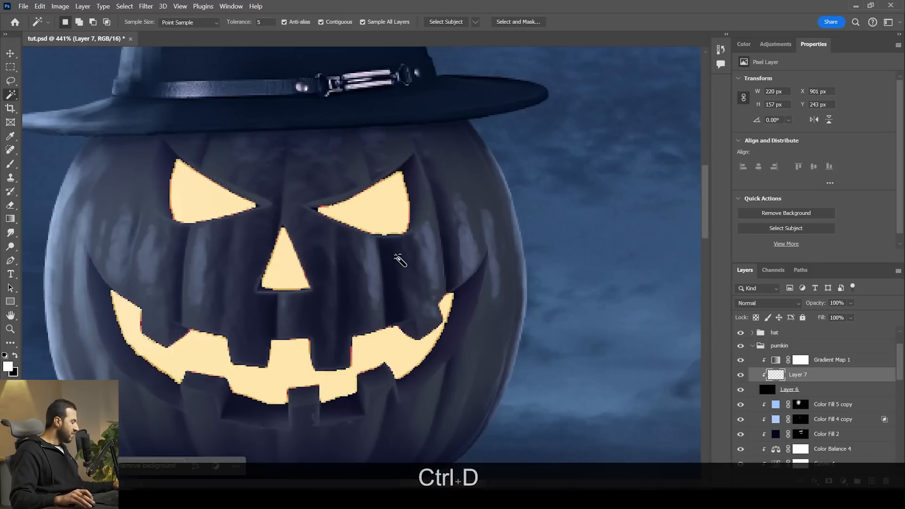
Switch to the Brush tool, enlarge the brush, and add a layer mask to Layer 7
key(b)
key(bracketright)
key(bracketright)
key(bracketright)
key(bracketright)
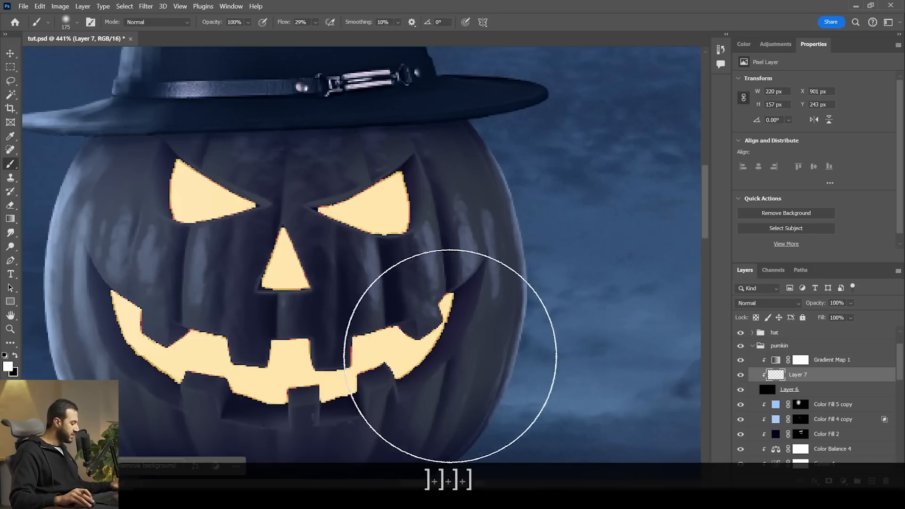
click(829, 481)
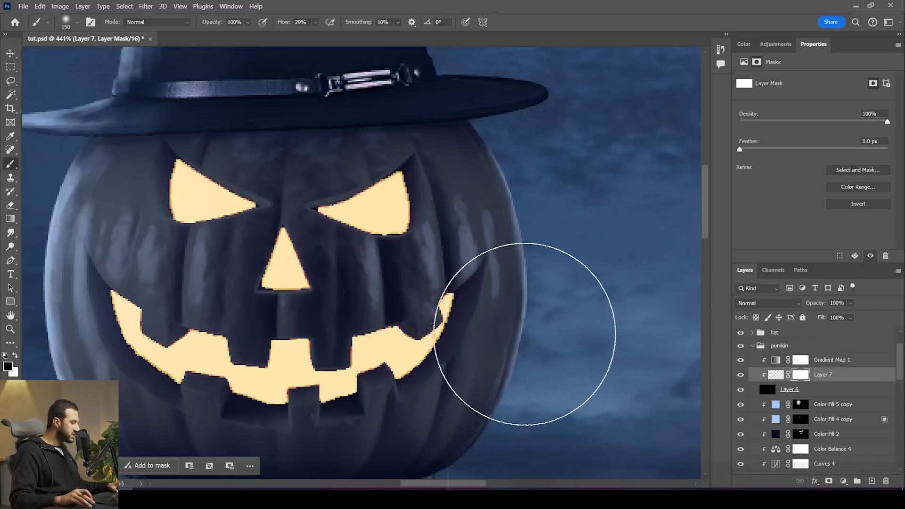
With a brush size of 100, paint black on Layer 7's mask around the mouth's right end and beside the right eye
key(bracketleft)
key(bracketleft)
key(bracketleft)
click(482, 312)
click(450, 379)
click(487, 313)
click(465, 370)
click(483, 283)
click(457, 271)
click(436, 261)
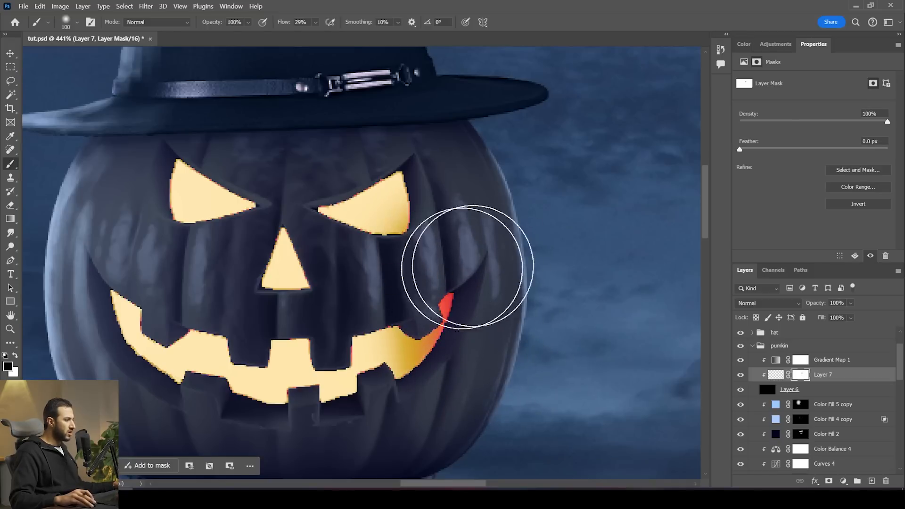
click(374, 426)
click(352, 434)
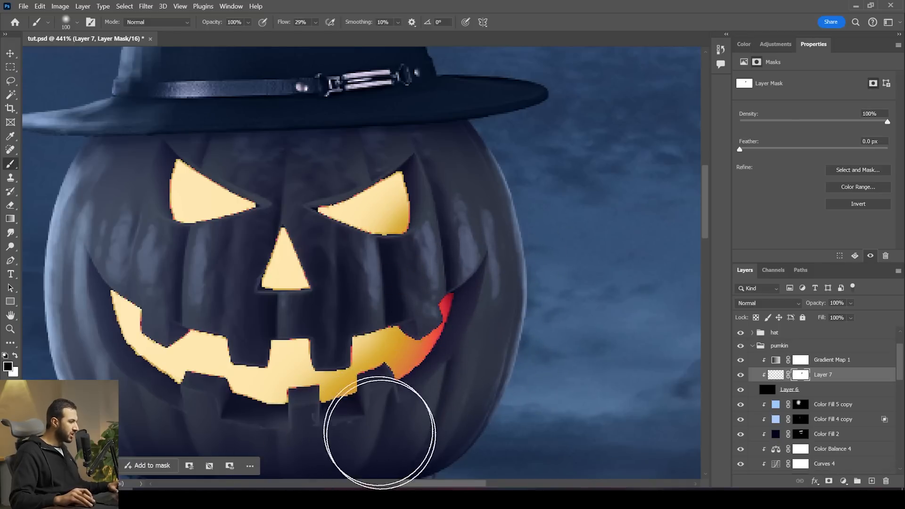
Reduce the brush size to 80 and mask along the mouth's lower edge and up around its left end
key(bracketleft)
key(bracketleft)
drag(399, 420, 302, 446)
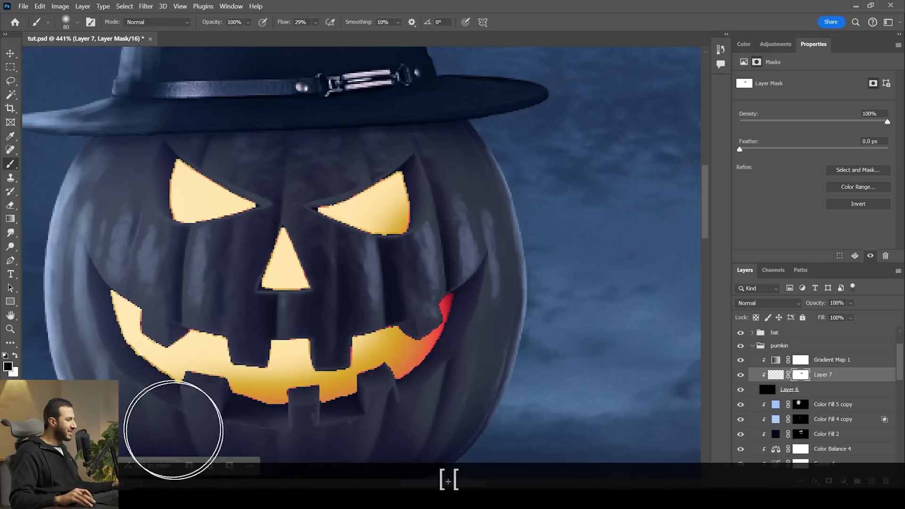
mouse_move(147, 401)
mouse_down()
mouse_move(106, 379)
mouse_move(81, 255)
mouse_move(83, 279)
mouse_move(118, 263)
mouse_up()
Mask the nose's lower part and the left eye's outer corner, and reduce the brush size to 50 for the eye edges
scroll(80, 335, down, 3)
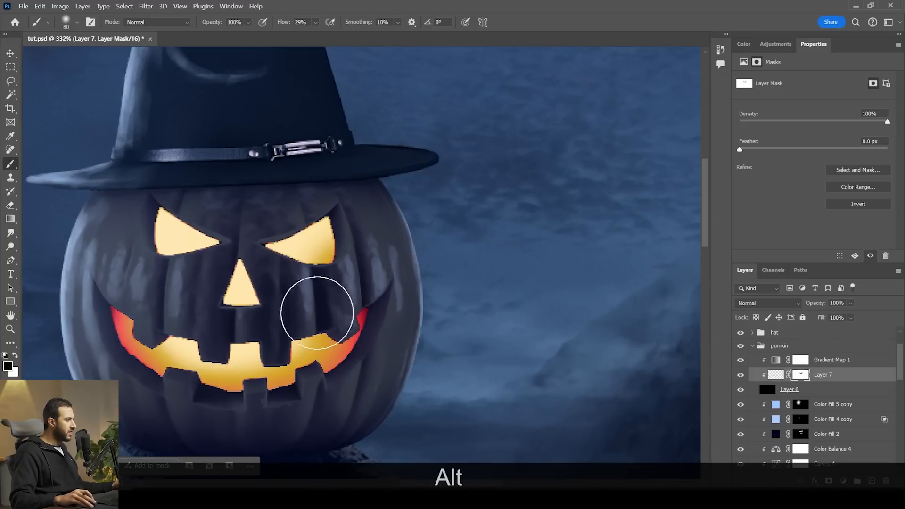
drag(172, 310, 219, 294)
drag(122, 254, 152, 265)
drag(141, 210, 132, 210)
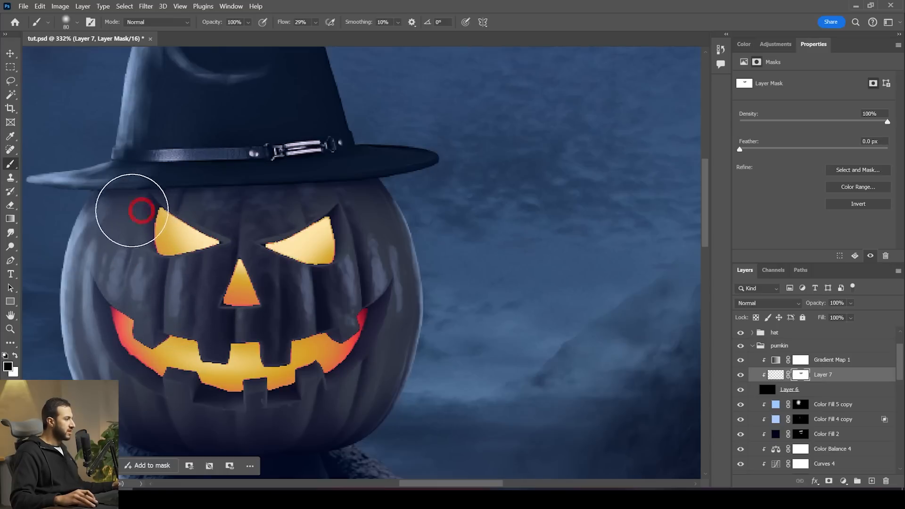
key(bracketleft)
key(bracketleft)
key(bracketleft)
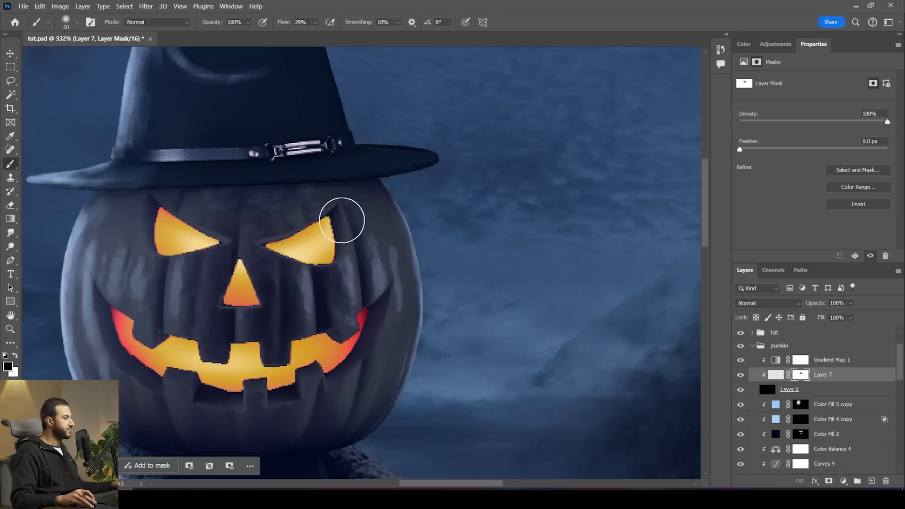
Enlarge the brush to 80 and deepen the masking on the mouth's right end, the nose and the outer parts of both eyes
scroll(354, 260, down, 5)
scroll(333, 281, up, 3)
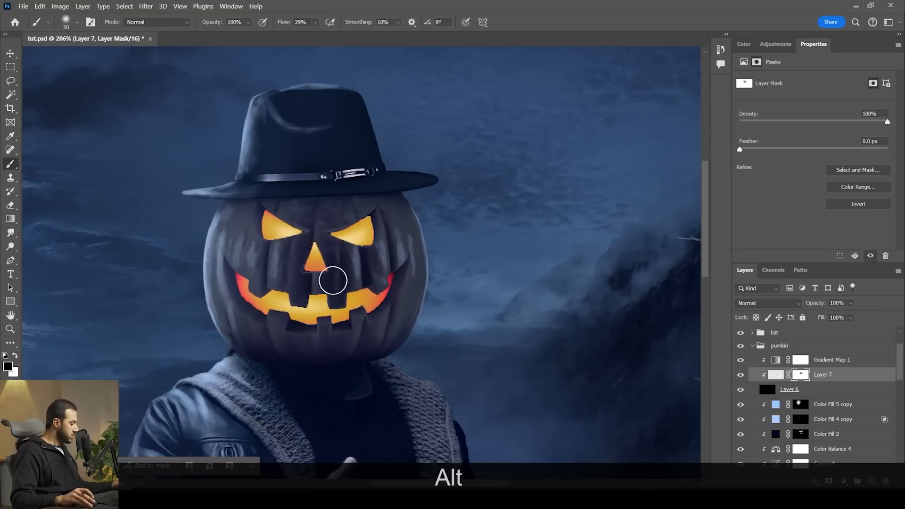
key(bracketright)
key(bracketright)
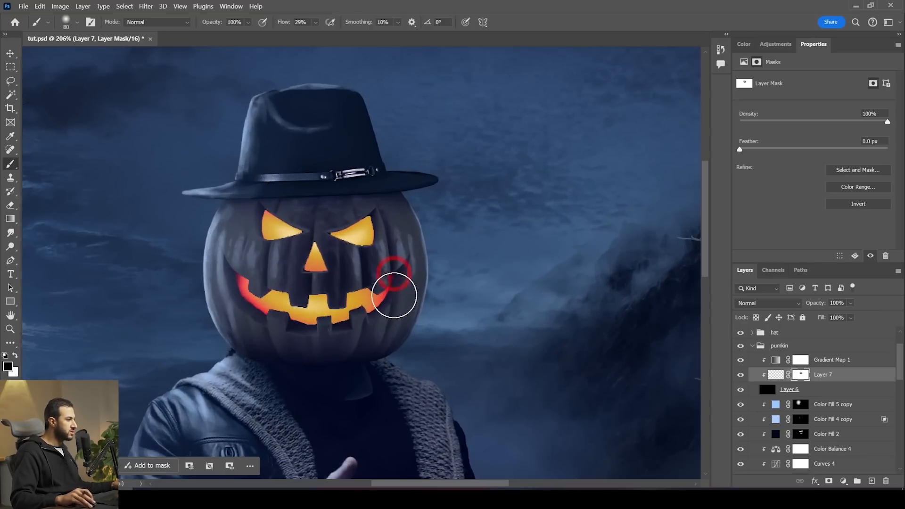
drag(359, 288, 305, 275)
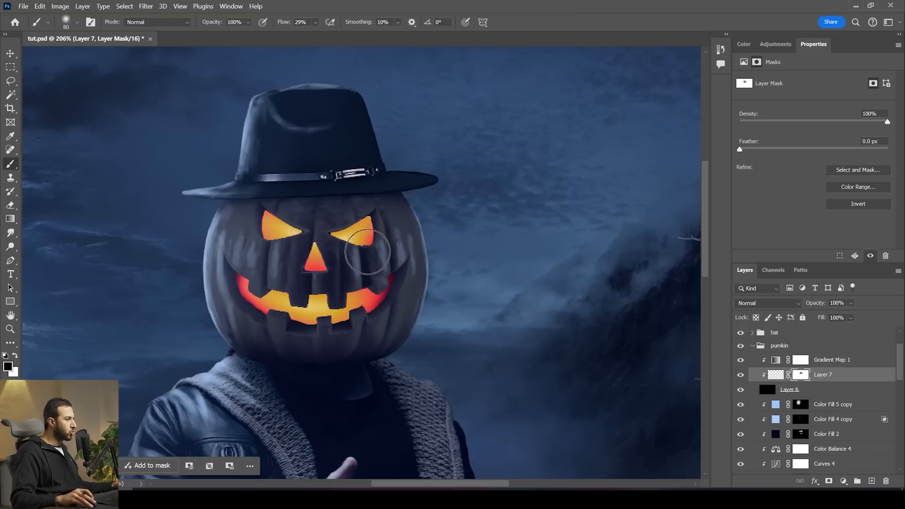
scroll(297, 243, up, 3)
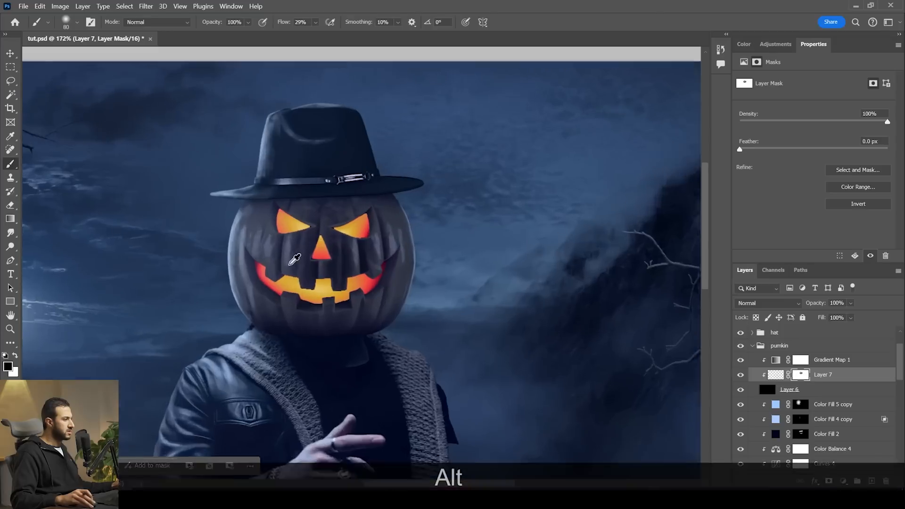
alt+click(265, 188)
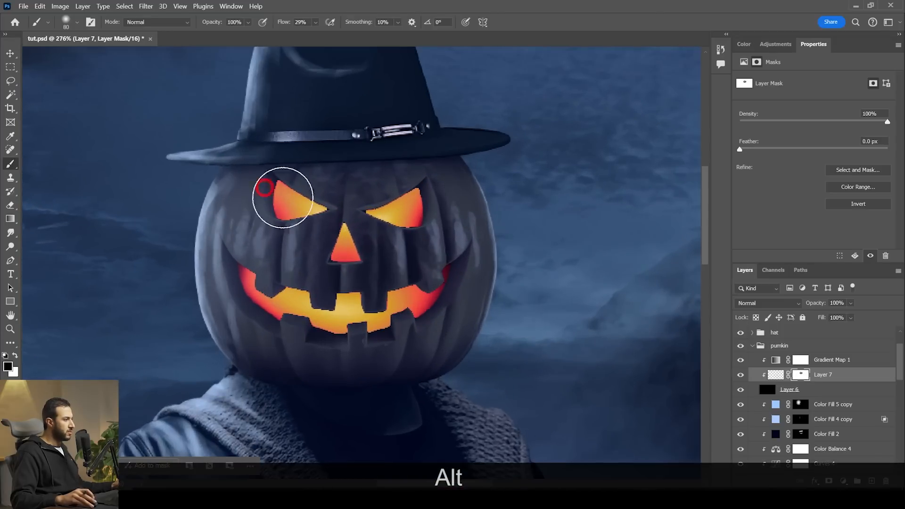
scroll(367, 261, down, 6)
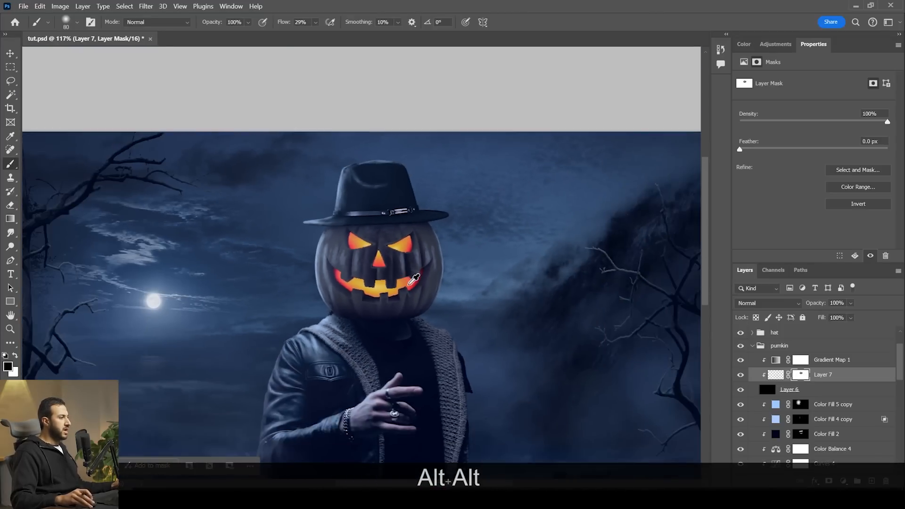
scroll(384, 260, up, 5)
scroll(382, 261, up, 5)
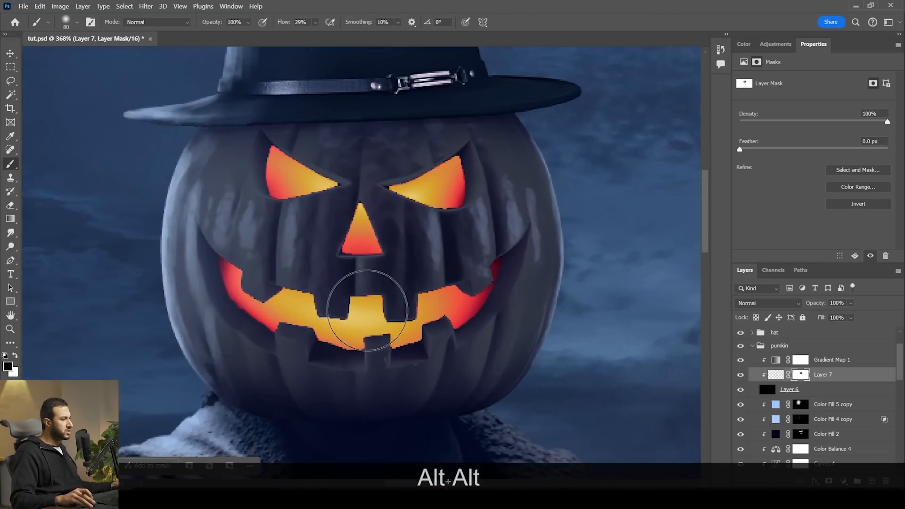
click(854, 364)
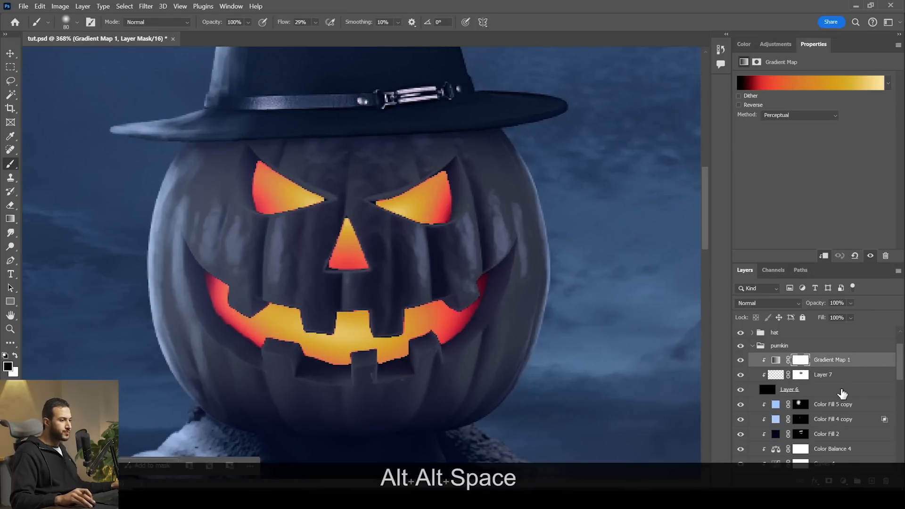
ctrl+click(789, 390)
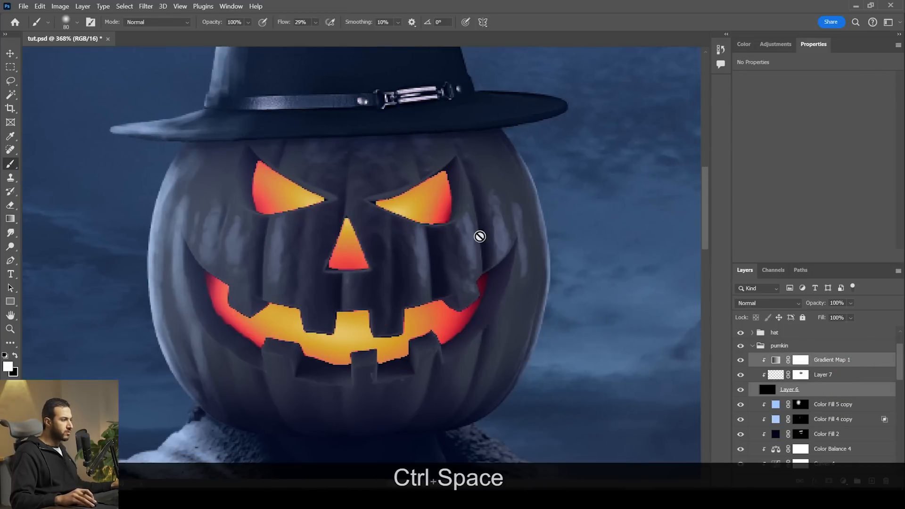
Apply a Gaussian Blur with a 0.6-pixel radius to the white fill on Layer 7
click(776, 377)
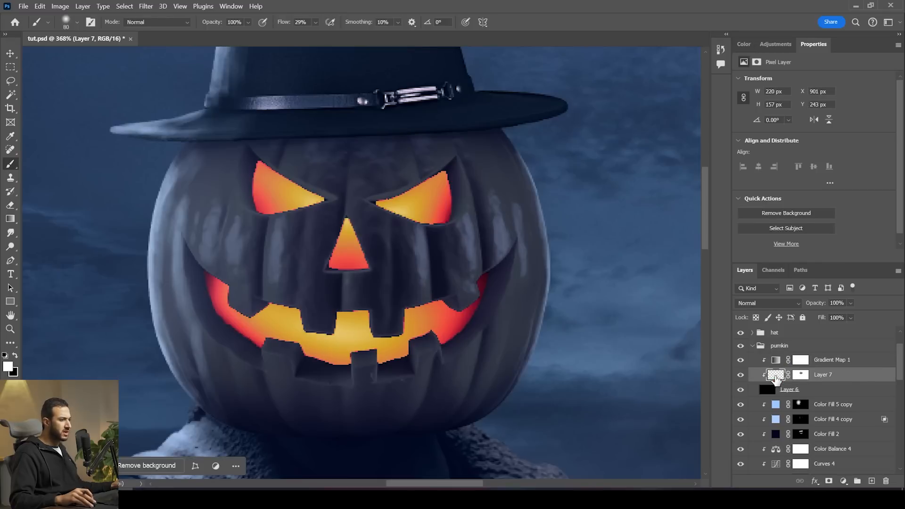
scroll(336, 237, up, 4)
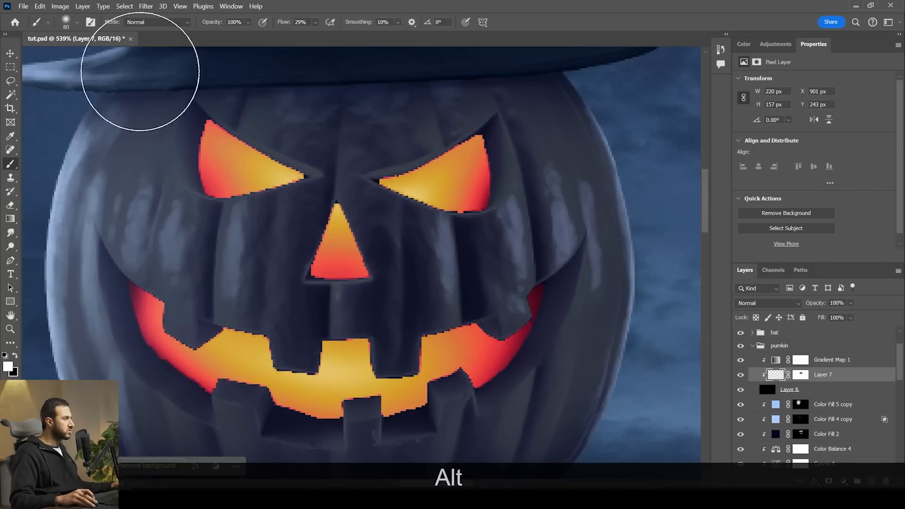
click(146, 6)
mouse_move(187, 134)
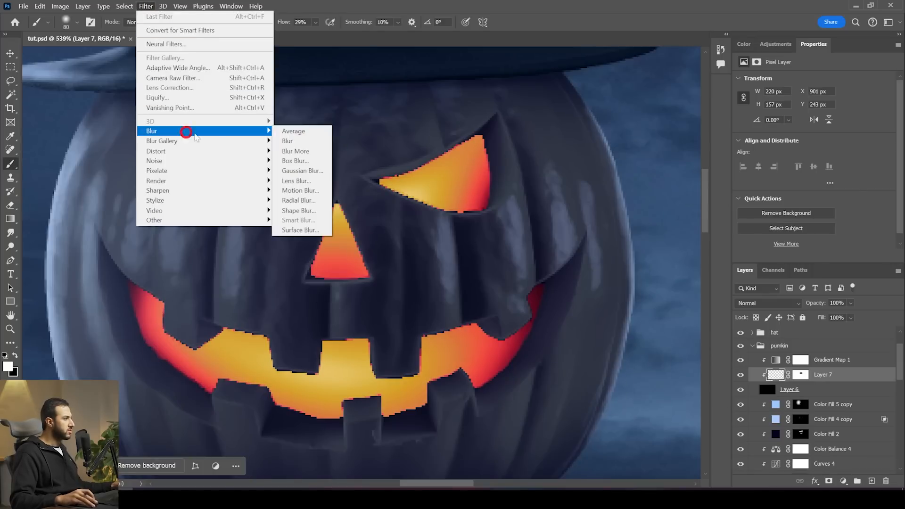
click(302, 171)
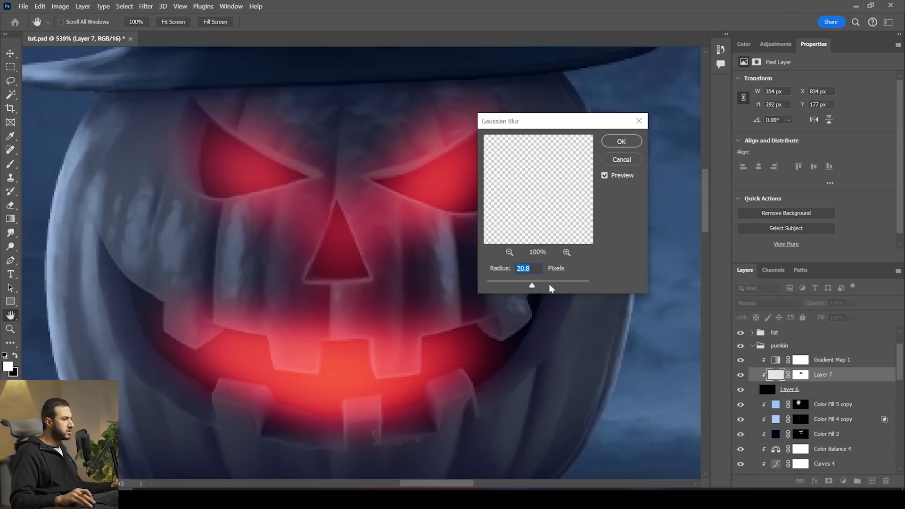
drag(488, 286, 491, 287)
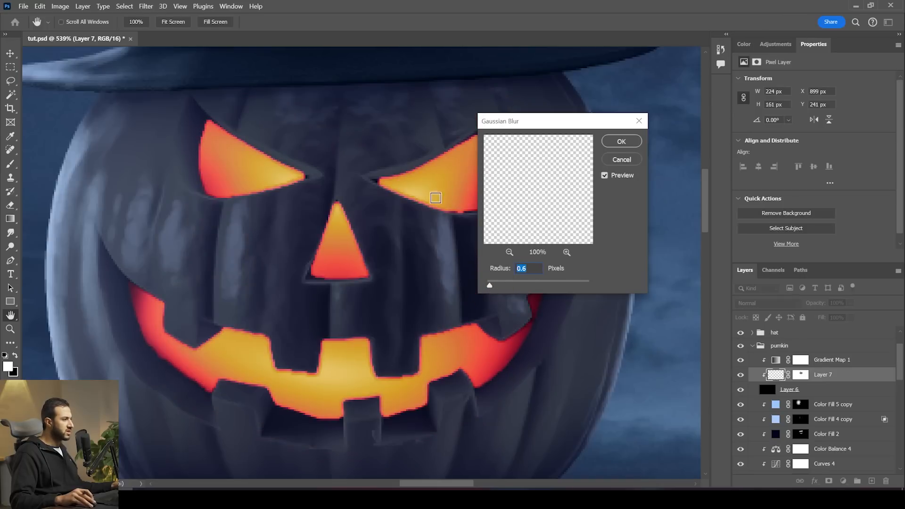
click(621, 141)
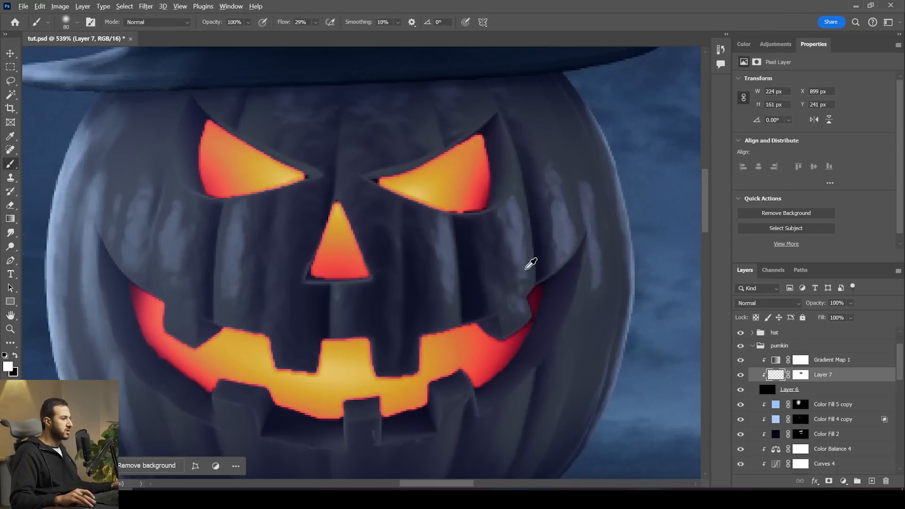
Duplicate Layer 6 and Gradient Map 1 above the originals, then clip a new empty layer and the copied gradient map to Layer 6 copy
scroll(525, 273, down, 3)
scroll(528, 264, up, 2)
click(829, 392)
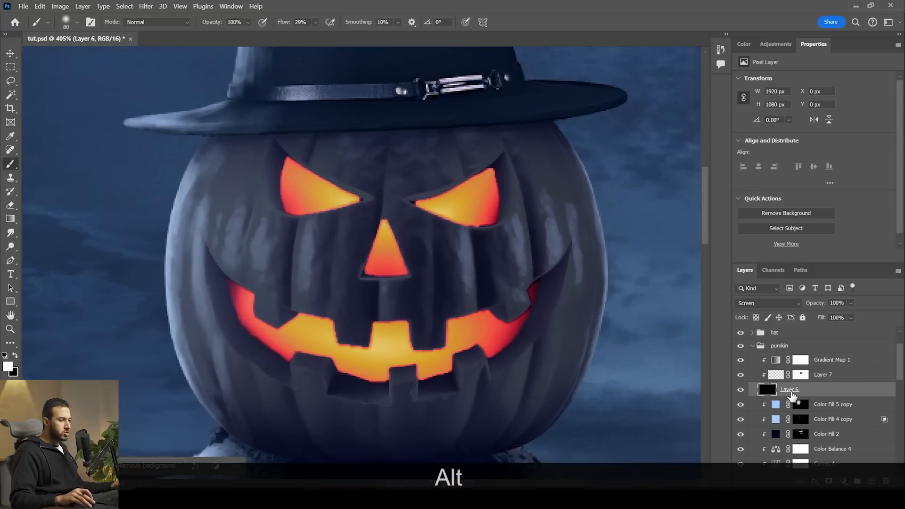
ctrl+click(837, 363)
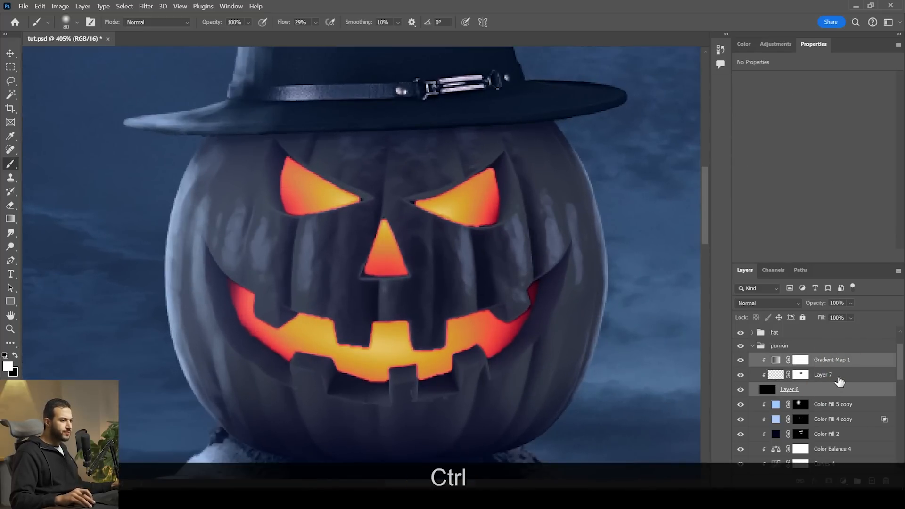
drag(834, 367, 831, 354)
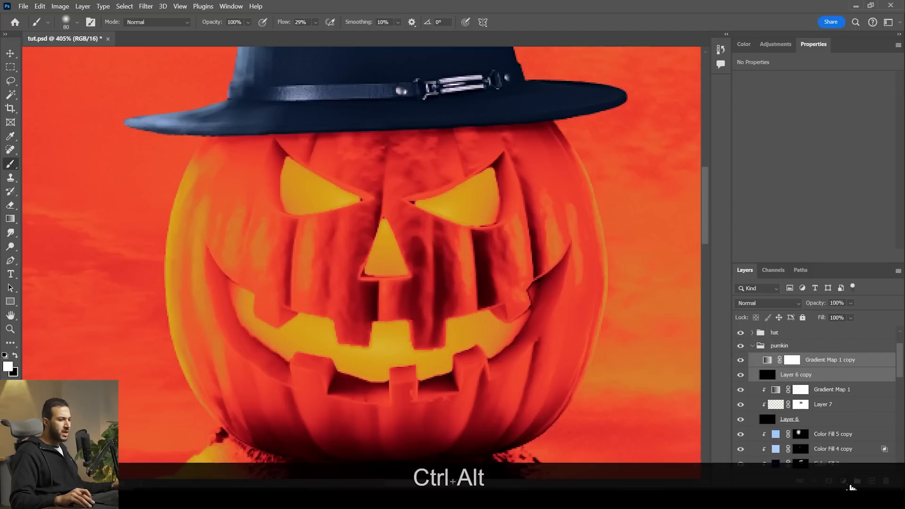
click(865, 485)
mouse_move(822, 362)
mouse_down()
mouse_move(825, 383)
mouse_move(816, 377)
mouse_up()
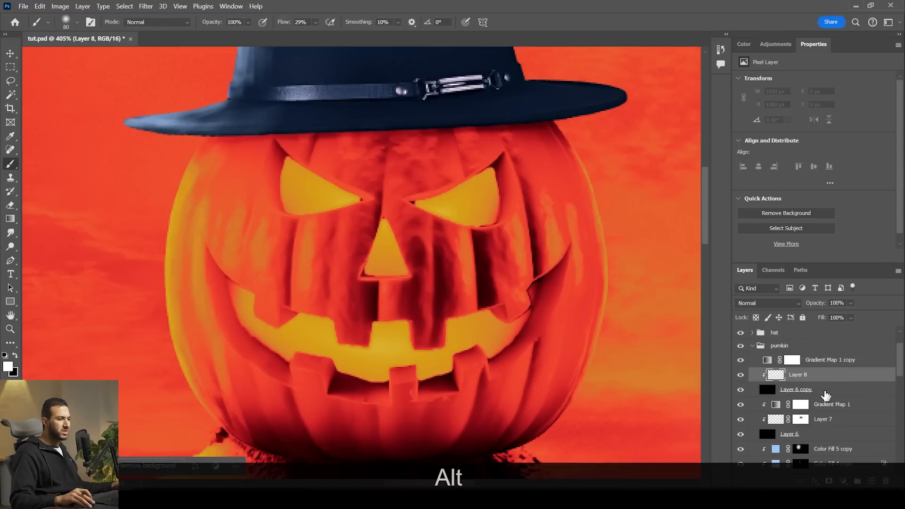
alt+click(825, 363)
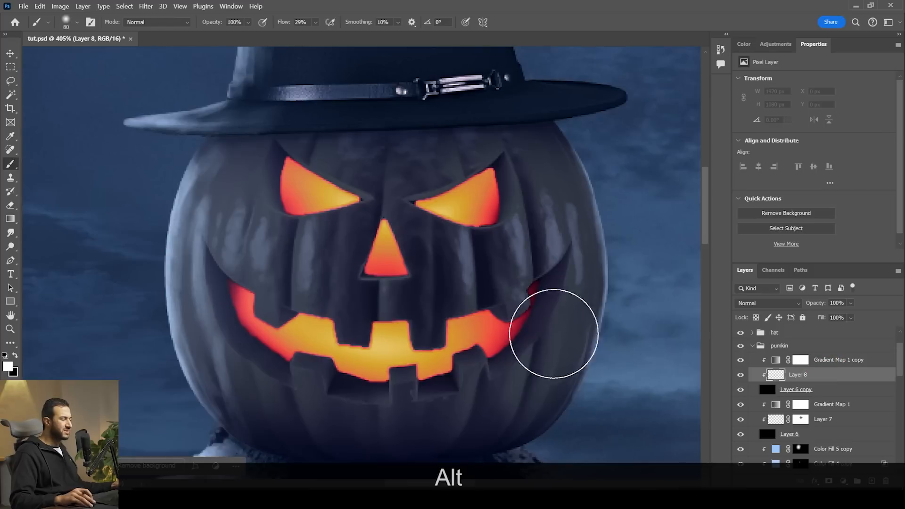
Harden the brush edge, let pen pressure control its size, and make white the painting colour for Layer 8
drag(568, 318, 568, 320)
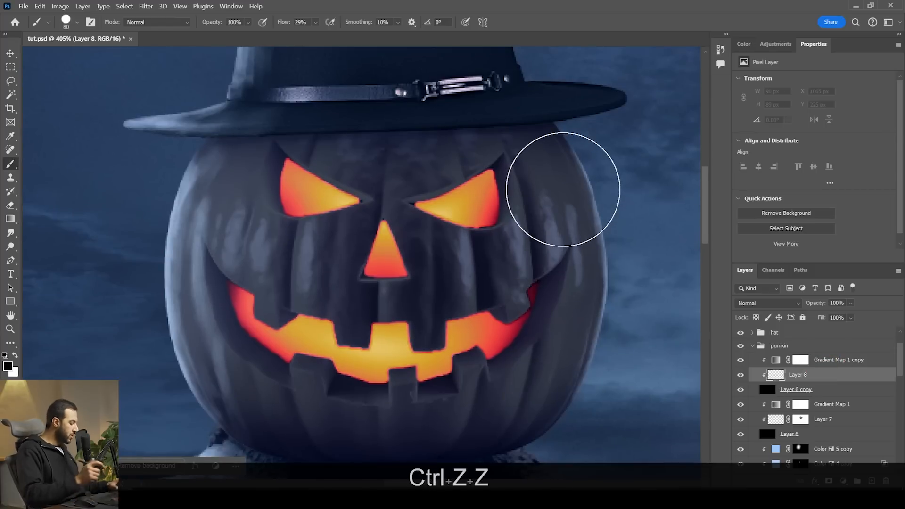
mouse_move(544, 222)
mouse_down()
mouse_move(524, 229)
mouse_move(504, 219)
mouse_up()
key(z)
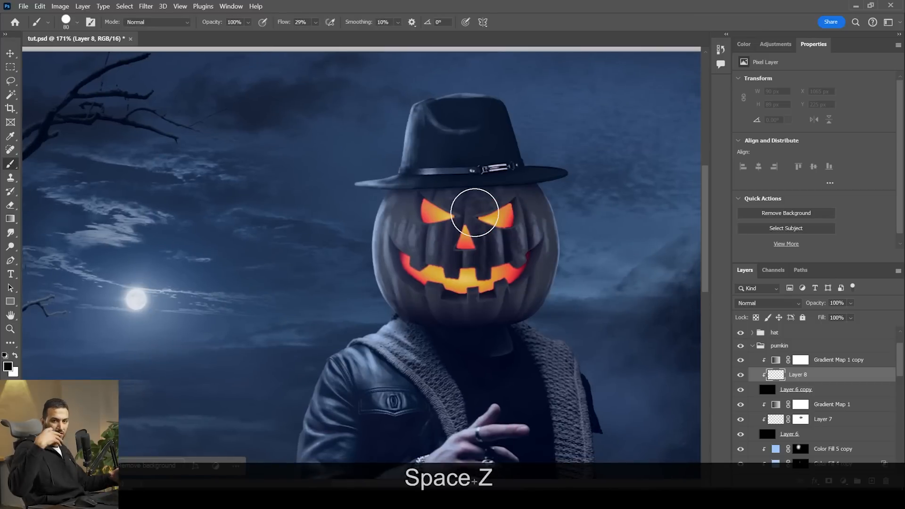
key(z)
mouse_move(537, 232)
mouse_down()
mouse_move(545, 214)
mouse_move(528, 215)
mouse_move(517, 250)
mouse_up()
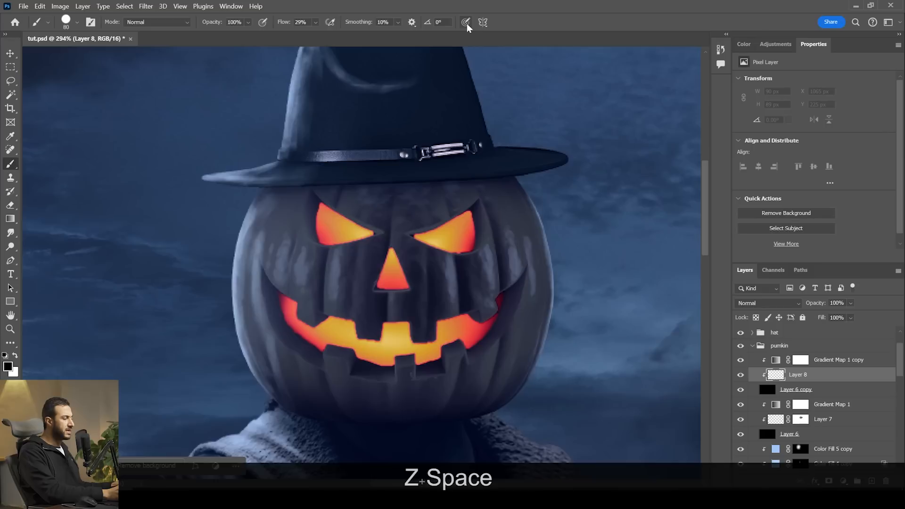
drag(499, 187, 454, 201)
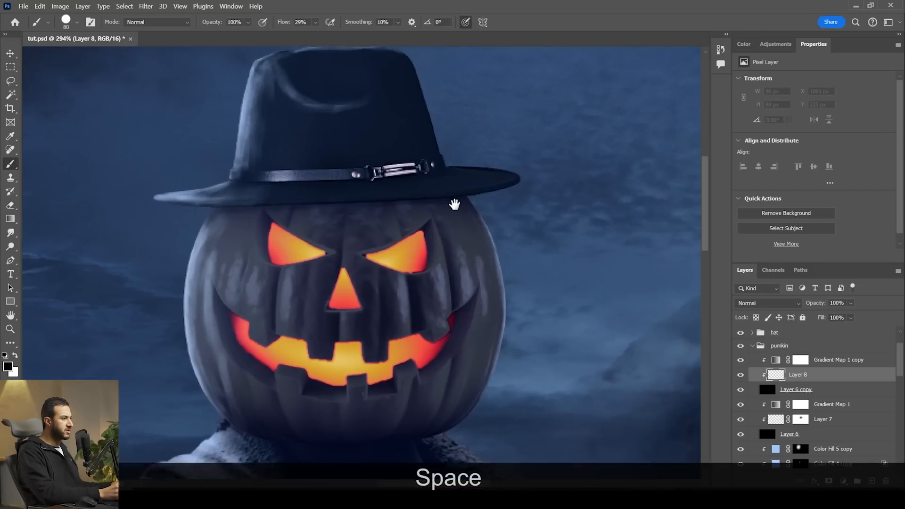
key(x)
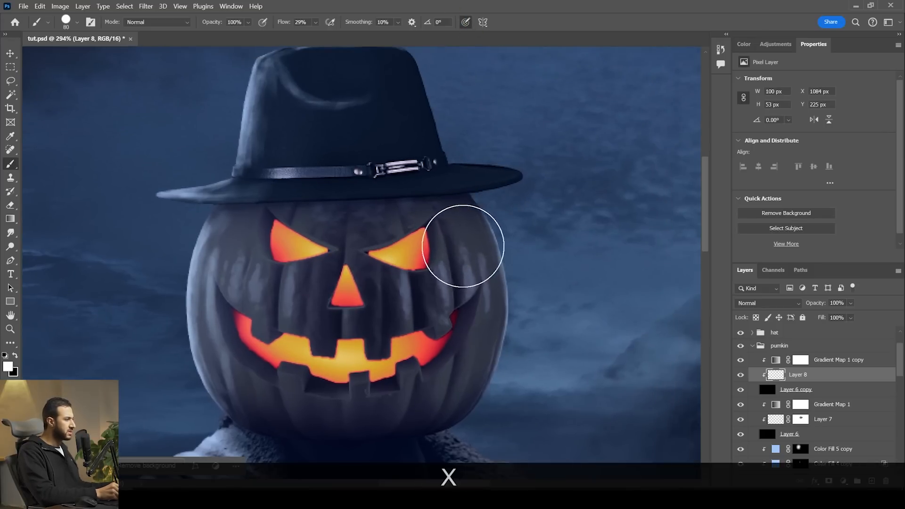
Lower the brush flow to 13% and paint three white flame strokes trailing outward from the right eye on Layer 8
drag(436, 247, 558, 189)
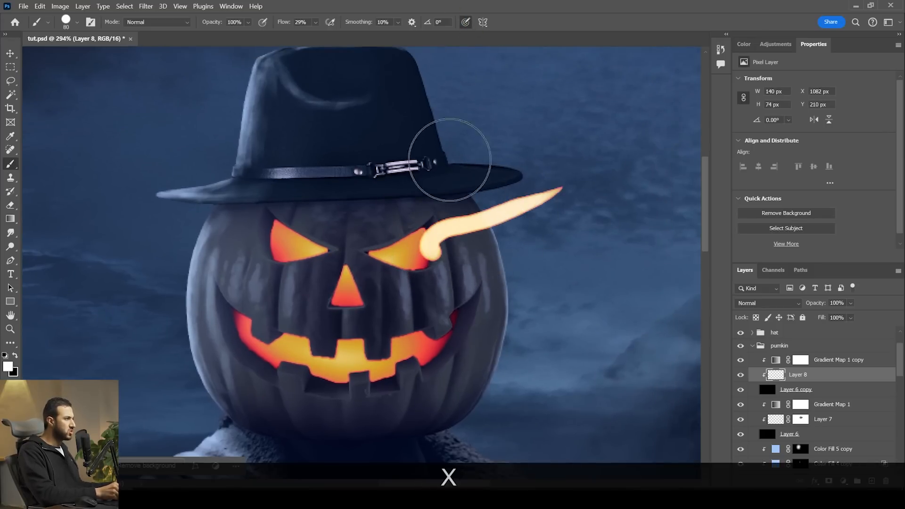
key(ctrl+z)
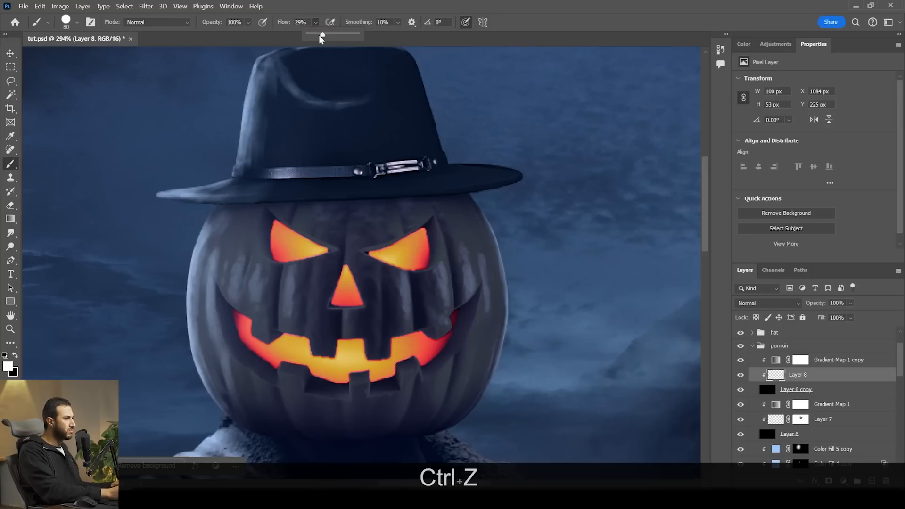
drag(431, 257, 537, 194)
drag(465, 228, 595, 203)
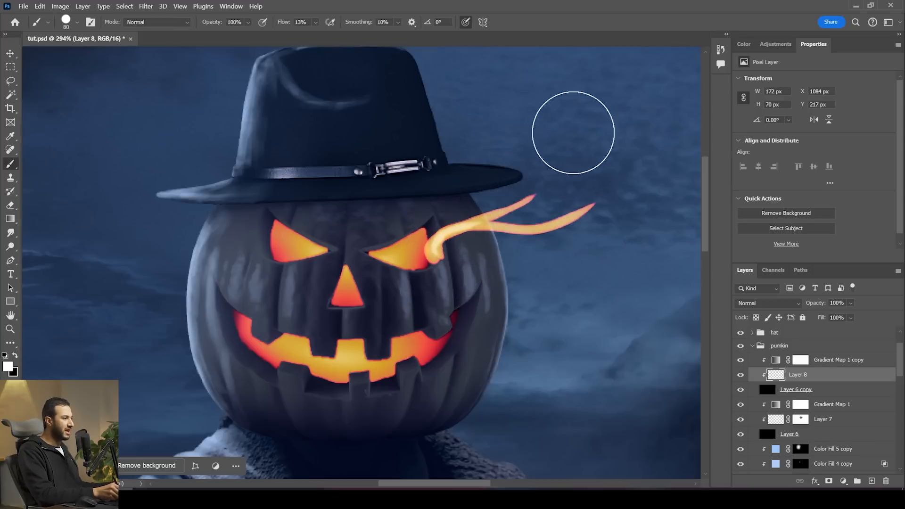
drag(431, 232, 608, 144)
Thin the ends of the flame strokes with black and paint a broader white flame below them from the right eye
key(z)
mouse_move(615, 210)
mouse_down()
mouse_move(548, 189)
mouse_move(567, 196)
mouse_up()
key(space)
key(z)
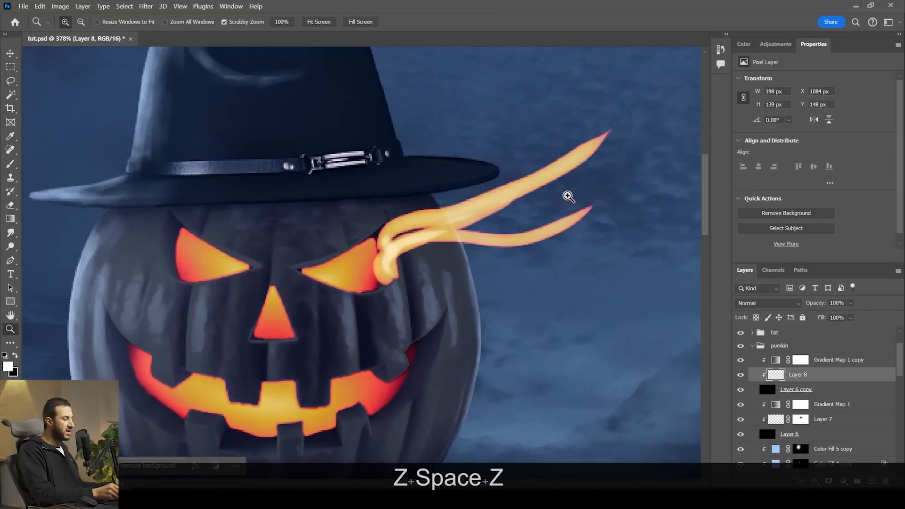
key(x)
drag(591, 163, 547, 193)
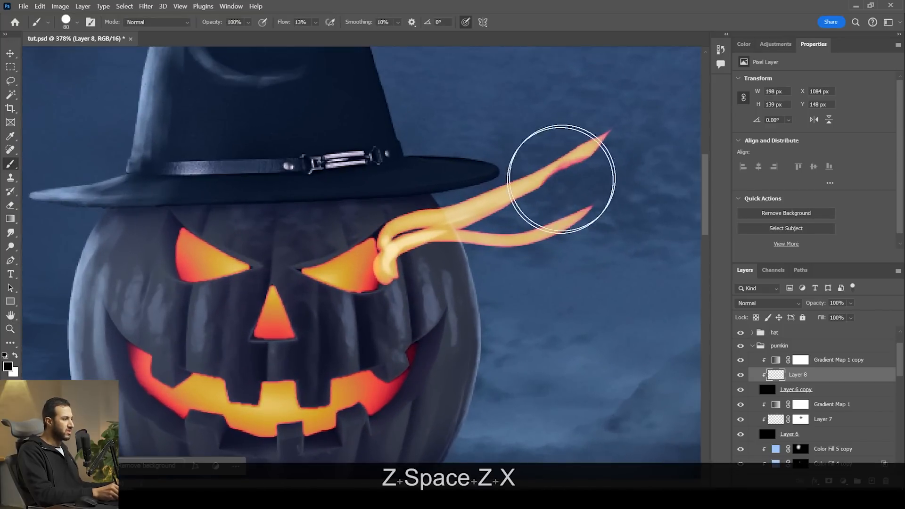
key(x)
drag(392, 269, 641, 239)
key(space)
drag(541, 255, 560, 246)
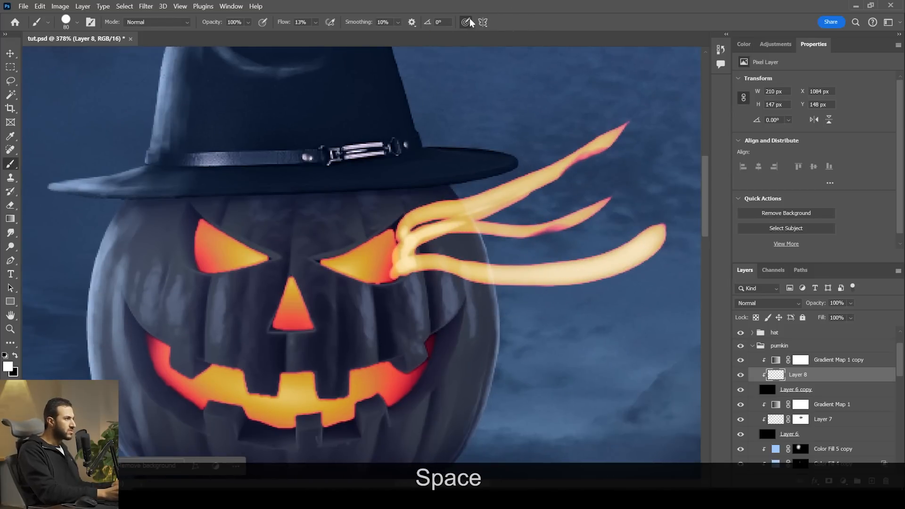
Turn off pressure-controlled brush size, reduce the brush to 50, and carve the lower and upper flames' edges with black
key(bracketleft)
key(bracketleft)
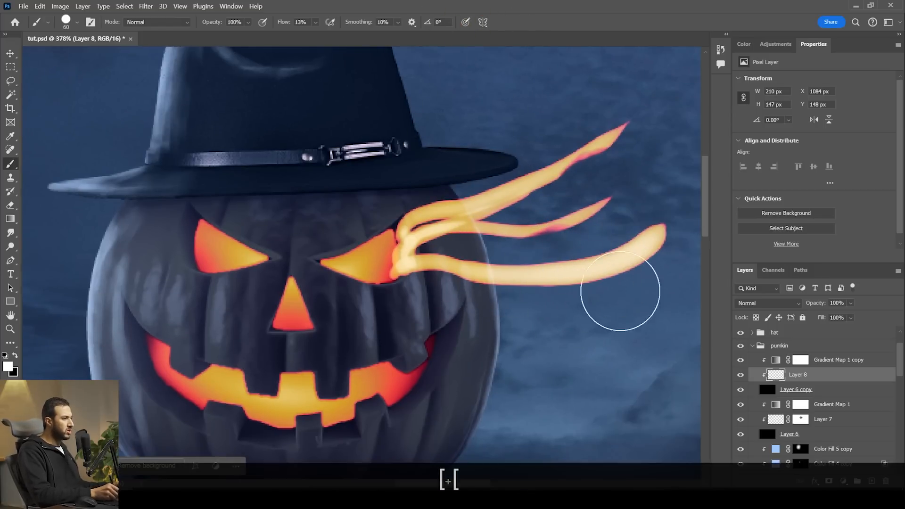
key(bracketleft)
click(640, 272)
key(ctrl+z)
key(x)
mouse_move(642, 269)
mouse_down()
mouse_move(600, 299)
mouse_move(550, 307)
mouse_move(551, 256)
mouse_move(628, 205)
mouse_move(644, 204)
mouse_move(552, 256)
mouse_up()
key(space)
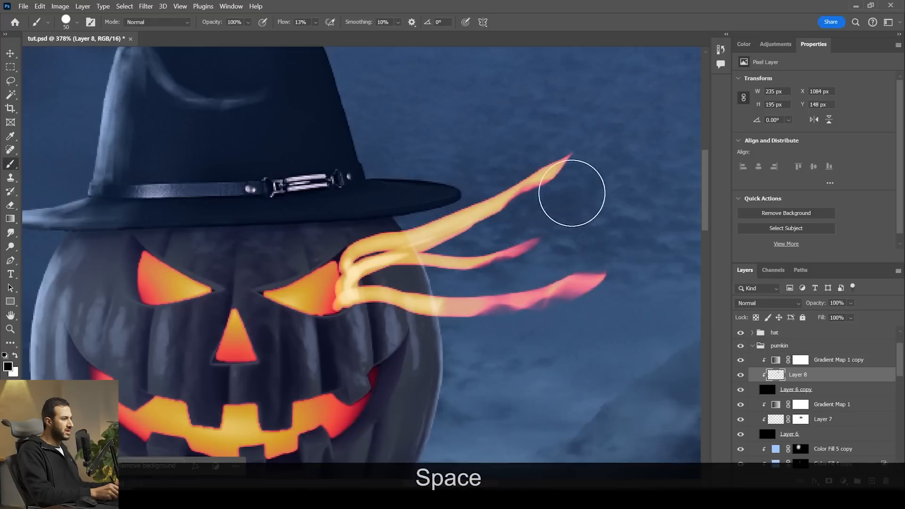
drag(567, 198, 551, 186)
Fade the flame strokes with black from the hat brim down across the pumpkin's right edge, enlarging the brush to 60
mouse_move(476, 179)
mouse_down()
mouse_move(437, 195)
mouse_move(462, 185)
mouse_move(451, 183)
mouse_move(450, 206)
mouse_move(441, 223)
mouse_move(422, 225)
mouse_move(421, 254)
mouse_move(405, 266)
mouse_move(420, 274)
mouse_move(453, 269)
mouse_move(449, 317)
mouse_move(344, 335)
mouse_move(322, 323)
mouse_move(314, 263)
mouse_move(326, 252)
mouse_move(336, 282)
mouse_move(334, 332)
mouse_move(366, 319)
mouse_move(344, 314)
mouse_move(387, 314)
mouse_move(389, 296)
mouse_move(406, 335)
mouse_move(375, 226)
mouse_move(366, 241)
mouse_move(389, 303)
mouse_up()
key(])
key(])
key([)
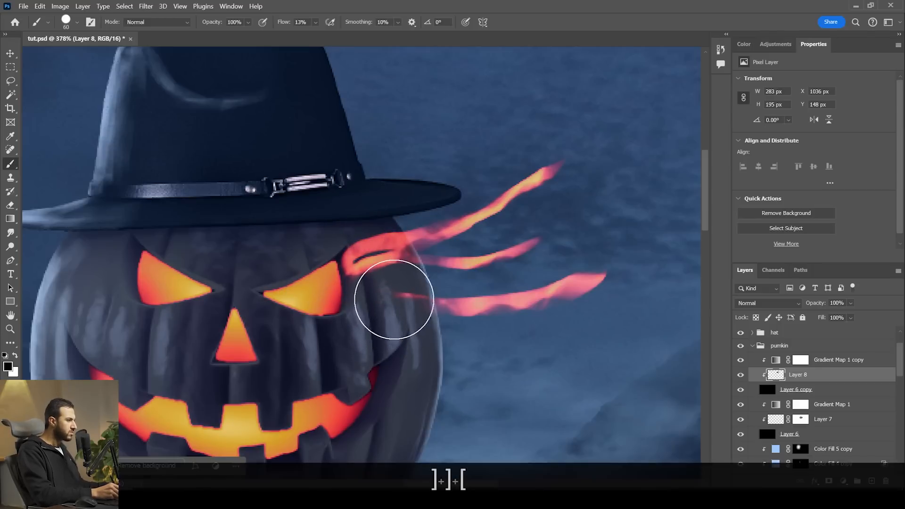
key(Escape)
Paint additional white flame licks off the pumpkin's right side and break them up with black, reducing the brush to 35
key(b)
key(x)
mouse_move(364, 297)
mouse_down()
mouse_move(444, 323)
mouse_move(602, 275)
mouse_up()
key(x)
mouse_move(608, 330)
mouse_down()
mouse_move(595, 378)
mouse_move(530, 330)
mouse_move(460, 369)
mouse_move(428, 327)
mouse_move(345, 351)
mouse_move(313, 327)
mouse_move(297, 287)
mouse_move(400, 329)
mouse_move(431, 322)
mouse_move(403, 268)
mouse_move(435, 248)
mouse_up()
key(z)
mouse_move(536, 285)
mouse_down()
mouse_move(474, 264)
mouse_move(515, 271)
mouse_move(455, 289)
mouse_up()
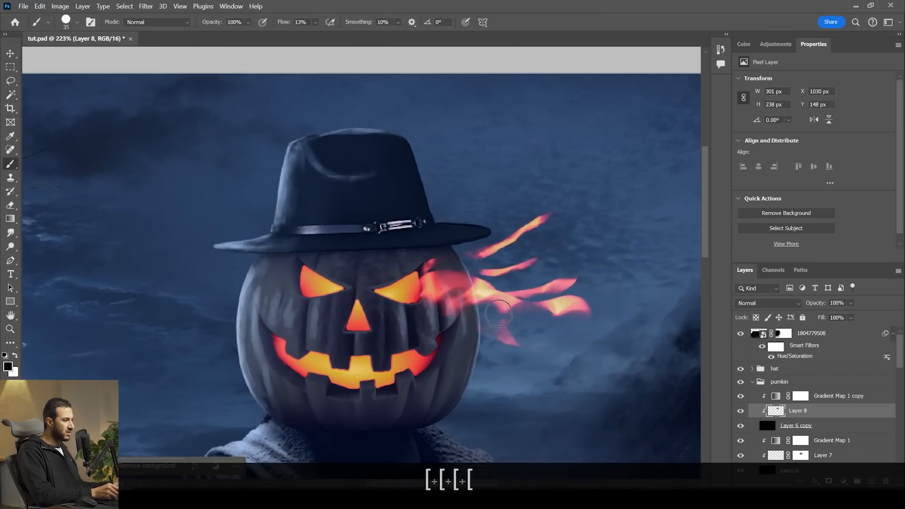
drag(451, 301, 429, 311)
Lower the brush flow to 4% and paint a soft white flame between the right eye and hat brim, trimming it with black
key(z)
mouse_move(523, 306)
mouse_down()
mouse_move(497, 289)
mouse_move(503, 279)
mouse_move(550, 283)
mouse_up()
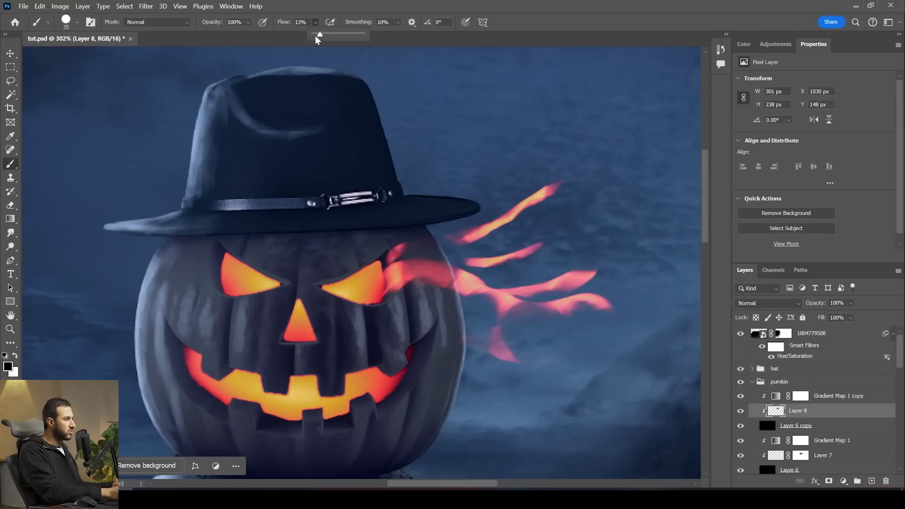
key(x)
mouse_move(443, 234)
mouse_down()
mouse_move(393, 268)
mouse_move(415, 228)
mouse_up()
key(x)
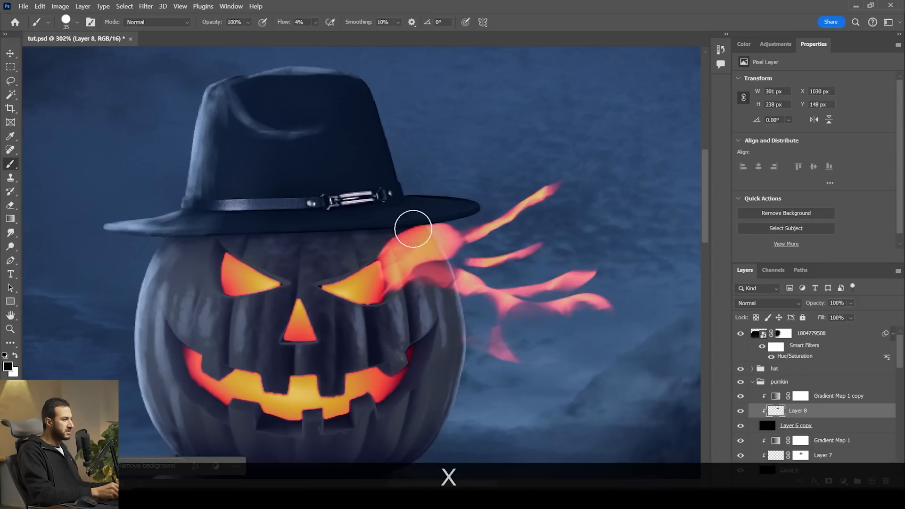
mouse_move(486, 254)
mouse_down()
mouse_move(406, 244)
mouse_move(503, 275)
mouse_move(549, 202)
mouse_move(390, 228)
mouse_move(428, 259)
mouse_move(445, 201)
mouse_move(406, 238)
mouse_move(459, 242)
mouse_up()
Blend the flame wisps beside the right eye with light alternating black and white strokes
key(x)
key(z)
key(x)
key(z)
key(x)
key(z)
key(z)
mouse_move(434, 280)
mouse_down()
mouse_move(412, 274)
mouse_move(443, 275)
mouse_up()
key(x)
mouse_move(423, 262)
mouse_down()
mouse_move(464, 271)
mouse_move(441, 260)
mouse_up()
key(x)
Paint wispy flames streaming outward from the left eye, including a rising upper lick, alternating white and black
key(x)
drag(243, 251, 148, 248)
key(x)
mouse_move(248, 229)
mouse_down()
mouse_move(277, 240)
mouse_move(204, 246)
mouse_move(140, 182)
mouse_up()
key(x)
key(x)
mouse_move(214, 236)
mouse_down()
mouse_move(149, 218)
mouse_move(151, 207)
mouse_up()
key(x)
Paint flame licks flowing out from the mouth on Layer 8, shaping them with black and white strokes
mouse_move(267, 324)
mouse_down()
mouse_move(162, 320)
mouse_move(283, 311)
mouse_up()
key(x)
key(x)
drag(396, 333, 476, 276)
key(x)
drag(394, 303, 448, 310)
Soften and reshape the flames around the mouth with short alternating black and white strokes
key(z)
mouse_move(546, 307)
mouse_down()
mouse_move(494, 265)
mouse_move(545, 292)
mouse_up()
drag(505, 325, 490, 322)
key(x)
key(x)
drag(511, 321, 489, 325)
key(z)
mouse_move(552, 325)
mouse_down()
mouse_move(521, 324)
mouse_move(556, 323)
mouse_up()
key(z)
key(z)
drag(441, 309, 556, 307)
key(x)
click(438, 295)
key(z)
scroll(800, 440, down, 3)
click(775, 389)
key(z)
key(x)
key(ctrl+z)
key(z)
drag(477, 297, 451, 236)
key(ctrl+z)
key(ctrl+z)
key(ctrl+z)
key(ctrl+z)
key(ctrl+z)
key(ctrl+z)
Extend the flame wisps on Layer 8 with further white strokes and thin them with black
drag(467, 268, 500, 268)
key(z)
key(x)
mouse_move(499, 236)
mouse_down()
mouse_move(516, 236)
mouse_move(476, 229)
mouse_up()
key(x)
key(z)
drag(488, 262, 532, 262)
key(b)
key(x)
key(x)
mouse_move(414, 259)
mouse_down()
mouse_move(446, 236)
mouse_move(542, 238)
mouse_up()
Enlarge the brush and even out the flame wisps with broader black and white strokes
key(])
key(])
key(])
key(])
key(x)
key(x)
drag(535, 277, 531, 267)
key(x)
key(x)
mouse_move(430, 238)
mouse_down()
mouse_move(481, 240)
mouse_move(439, 234)
mouse_up()
Refine the small flames curling around the eyes, reshaping the one above the left eye
key(z)
drag(490, 212, 535, 212)
drag(459, 219, 495, 219)
key(x)
key(x)
mouse_move(464, 219)
mouse_down()
mouse_move(503, 194)
mouse_move(455, 239)
mouse_up()
key(x)
key(x)
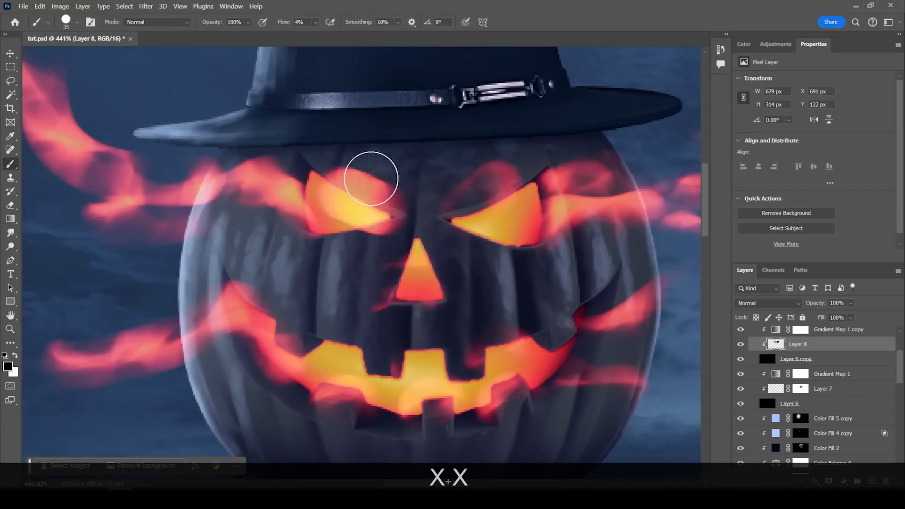
drag(369, 178, 390, 209)
drag(474, 225, 432, 226)
key(z)
drag(490, 243, 414, 249)
drag(481, 249, 534, 285)
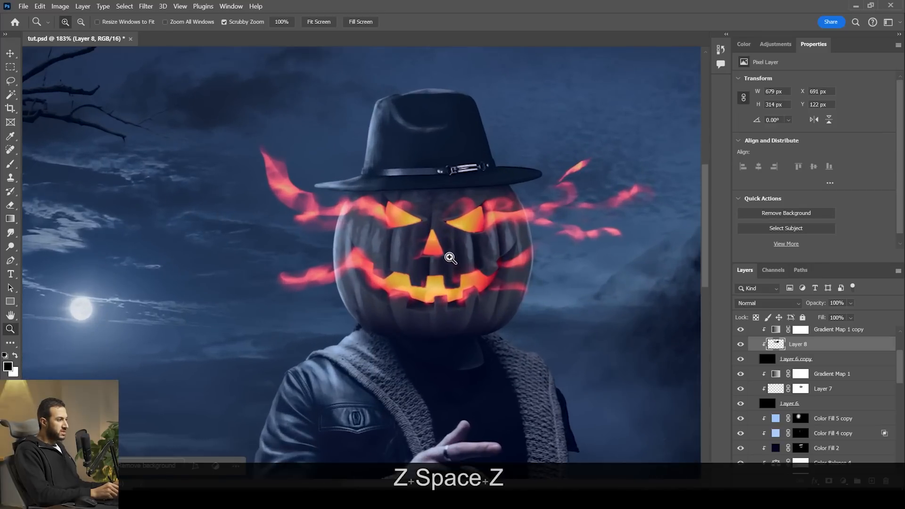
mouse_move(372, 264)
mouse_down()
mouse_move(380, 256)
mouse_move(356, 242)
mouse_move(390, 250)
mouse_move(345, 233)
mouse_move(407, 269)
mouse_up()
key(x)
key(x)
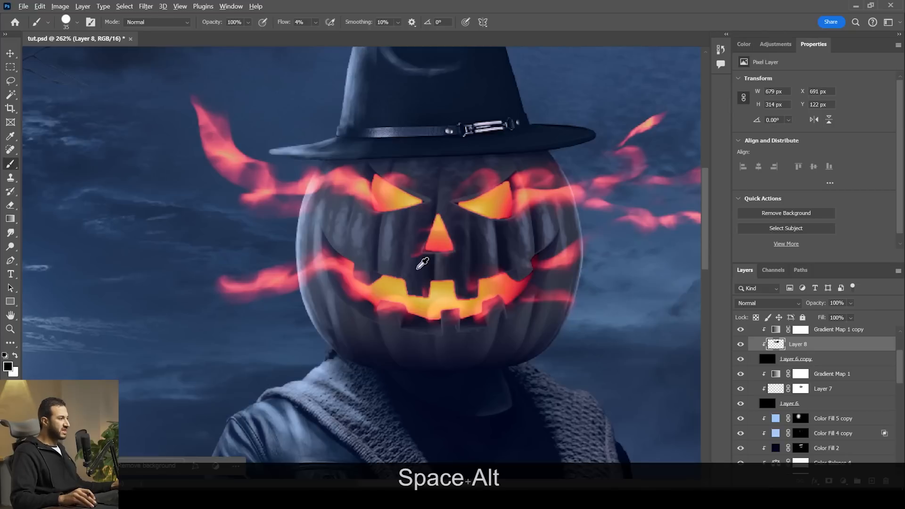
Add a Solid Color fill layer in orange fd630f directly above Gradient Map 1 copy in the pumkin group
scroll(884, 375, up, 3)
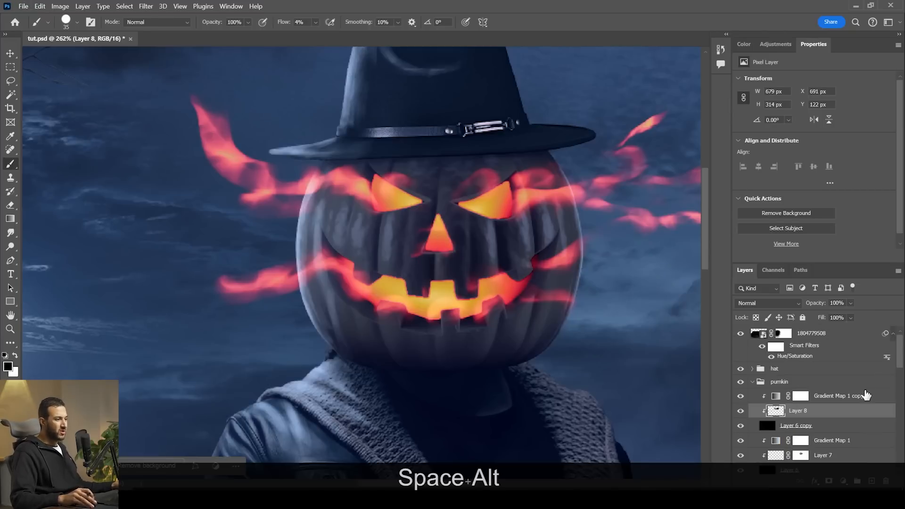
click(863, 395)
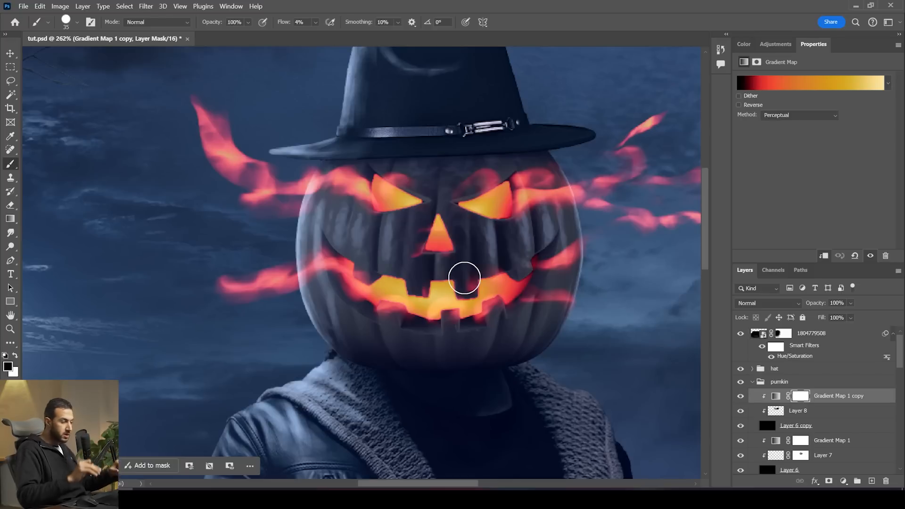
click(842, 482)
click(817, 296)
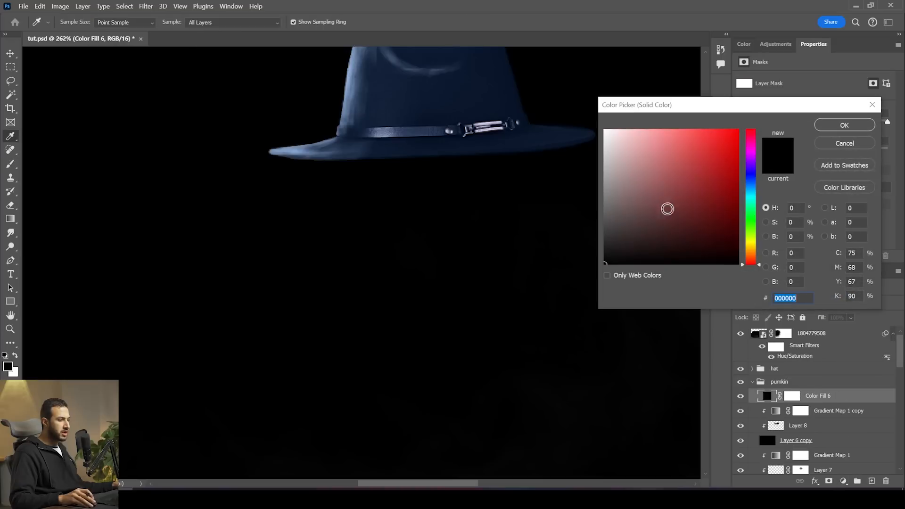
click(746, 253)
drag(719, 143, 731, 131)
drag(751, 255, 752, 260)
click(844, 126)
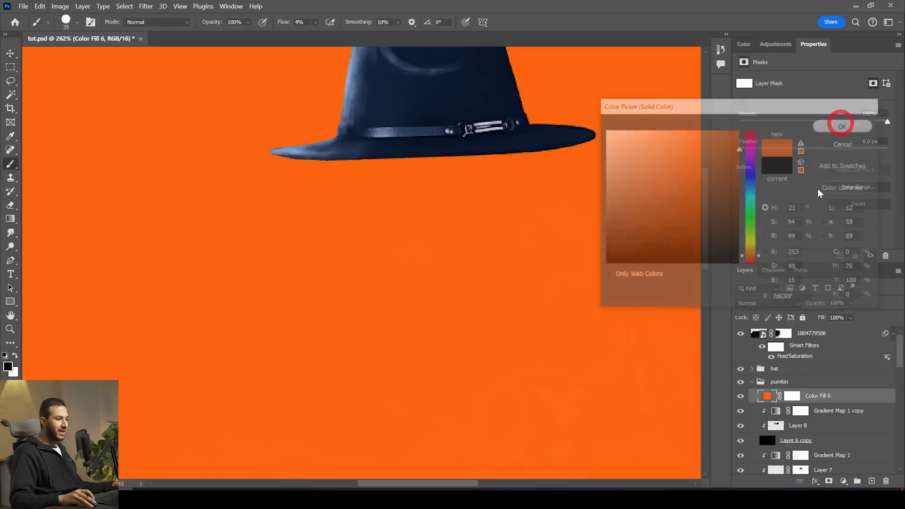
Set Color Fill 6 to the Screen blend mode and invert its layer mask to black
click(773, 304)
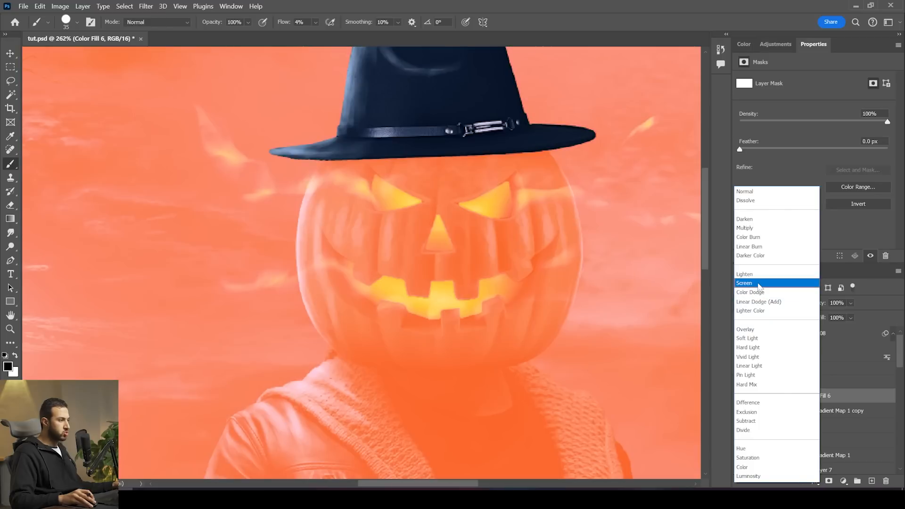
click(744, 282)
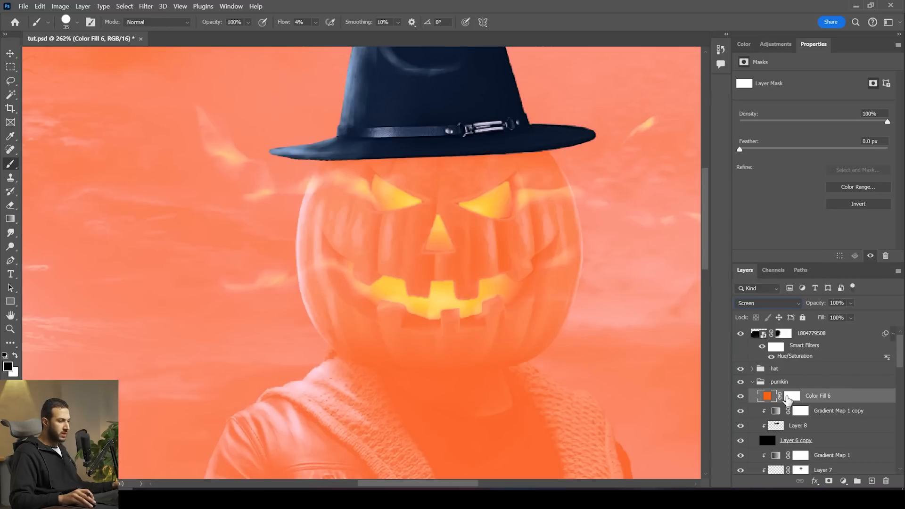
click(797, 398)
key(ctrl+i)
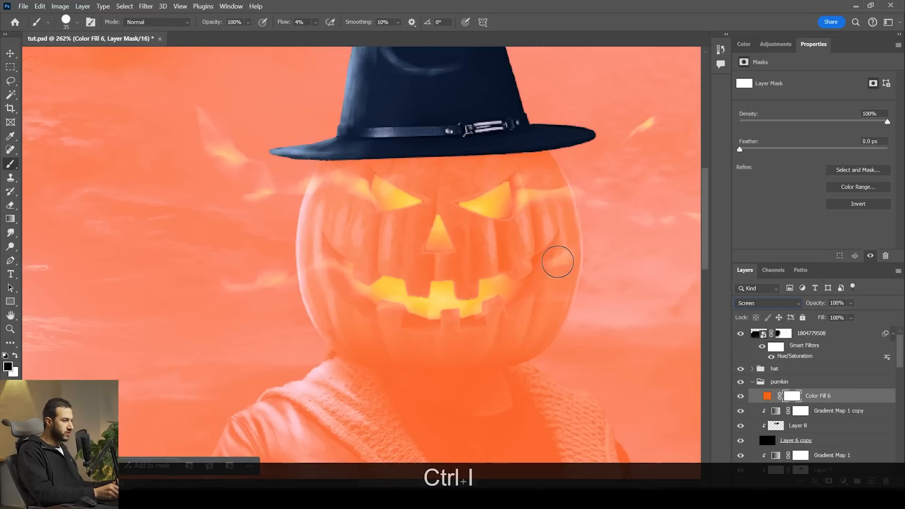
click(10, 177)
key(ctrl+i)
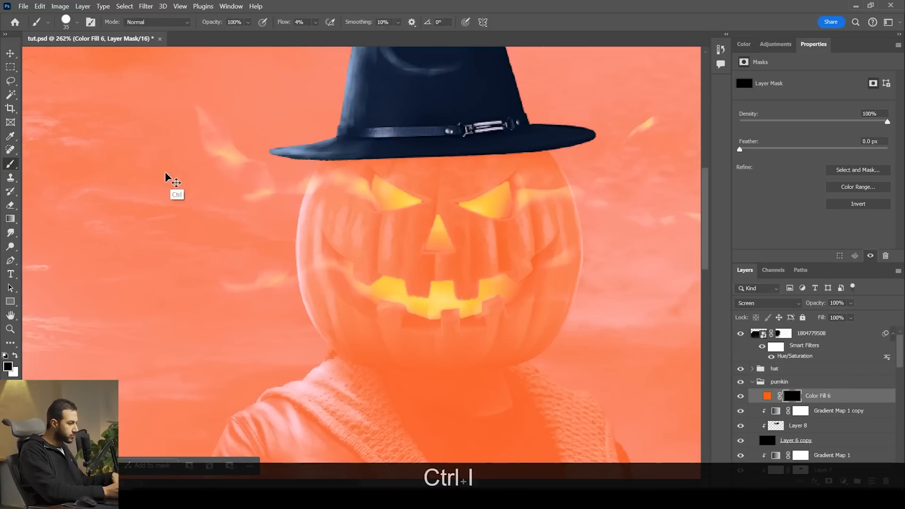
Choose a soft round brush enlarged to 70 with white paint and reveal an orange glow around the pumpkin's nose
right_click(449, 258)
click(513, 384)
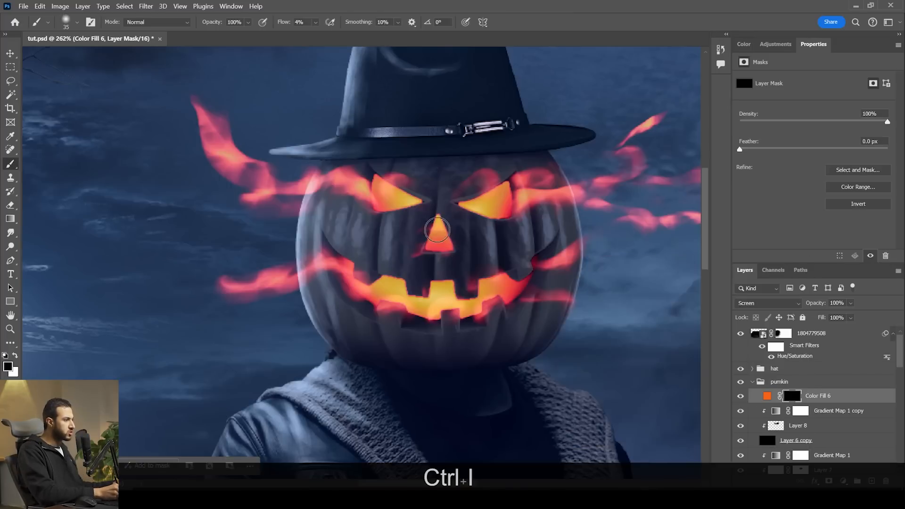
key(x)
key(bracketright)
key(bracketright)
key(bracketright)
key(bracketright)
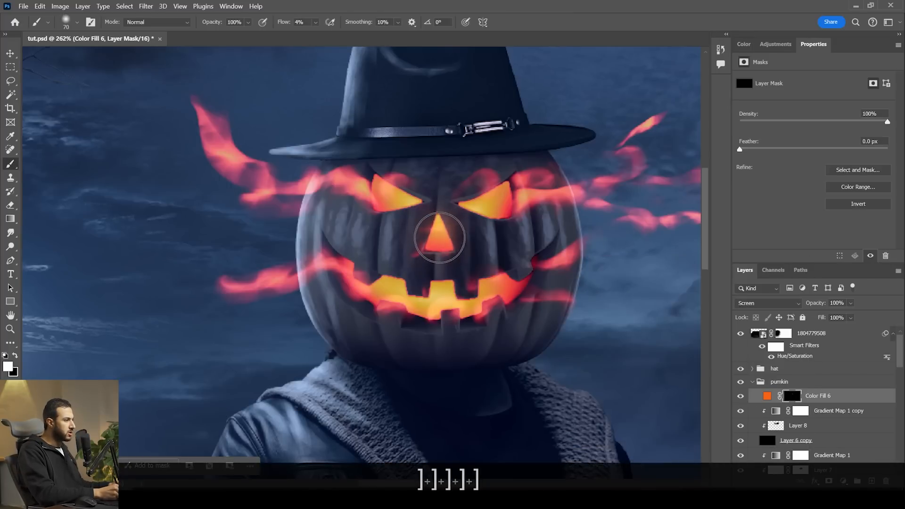
Reduce the brush to 45 and paint white on the mask to make both eyes glow at their upper edges
key(bracketleft)
key(bracketleft)
key(bracketleft)
key(bracketleft)
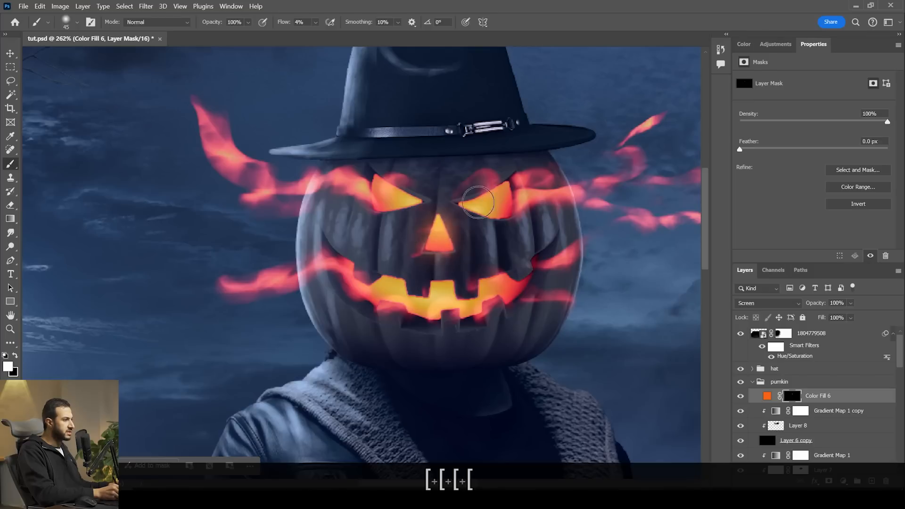
mouse_move(470, 199)
mouse_down()
mouse_move(453, 201)
mouse_move(495, 189)
mouse_up()
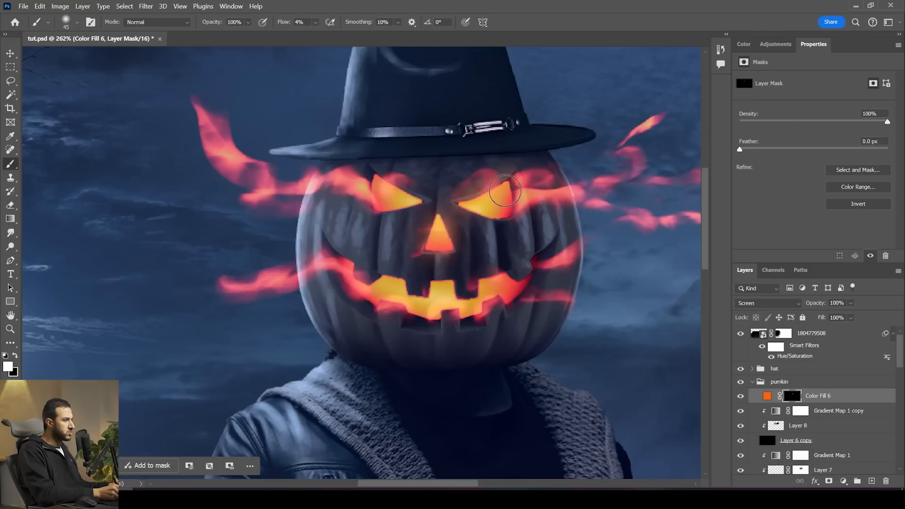
mouse_move(417, 200)
mouse_down()
mouse_move(432, 198)
mouse_move(409, 193)
mouse_up()
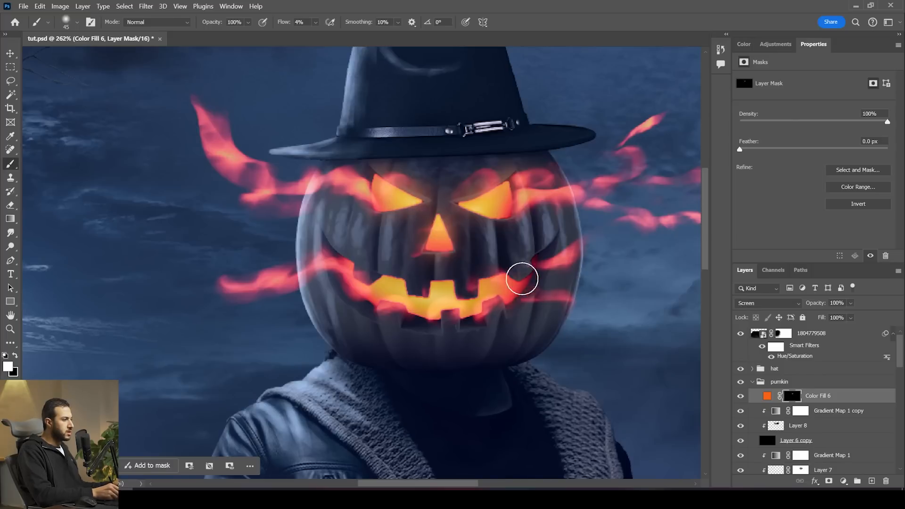
Enlarge the brush to 60 and paint white on the Color Fill 6 mask along the mouth to spread the orange glow
key(bracketright)
key(bracketright)
key(bracketright)
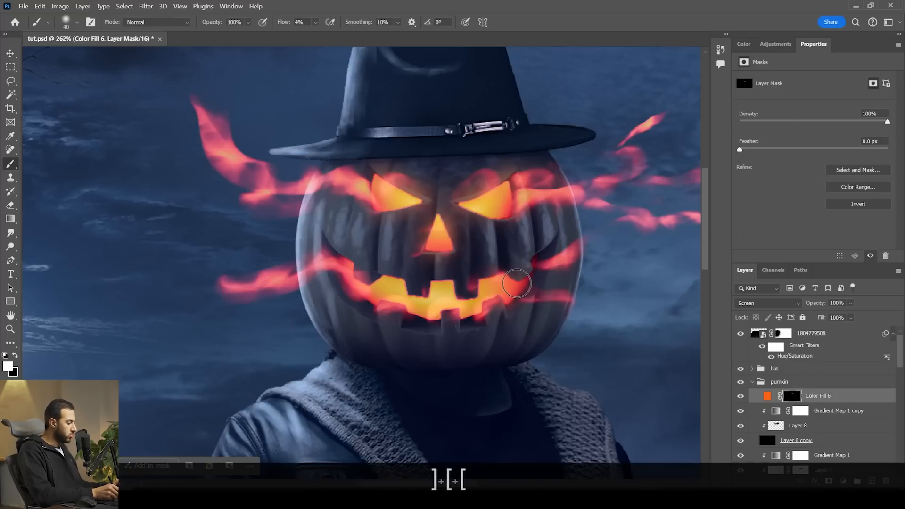
mouse_move(516, 286)
mouse_down()
mouse_move(537, 261)
mouse_move(491, 283)
mouse_up()
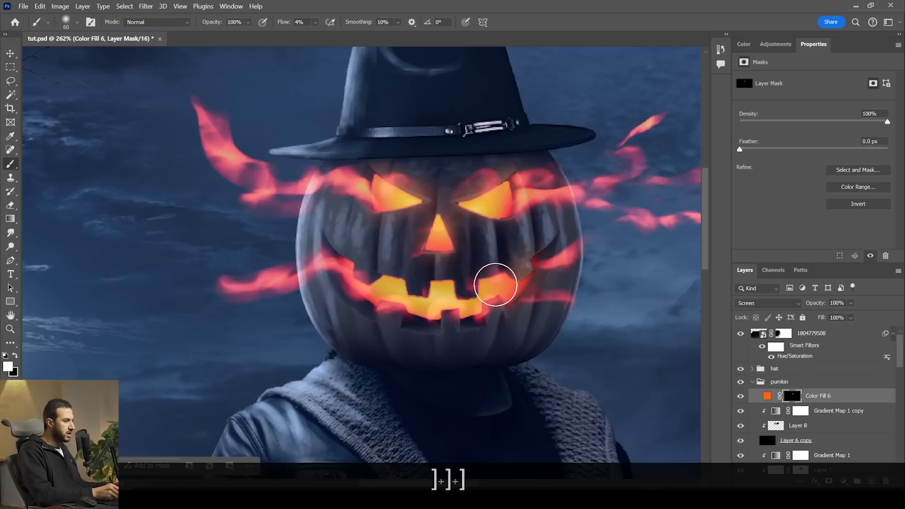
drag(431, 288, 399, 294)
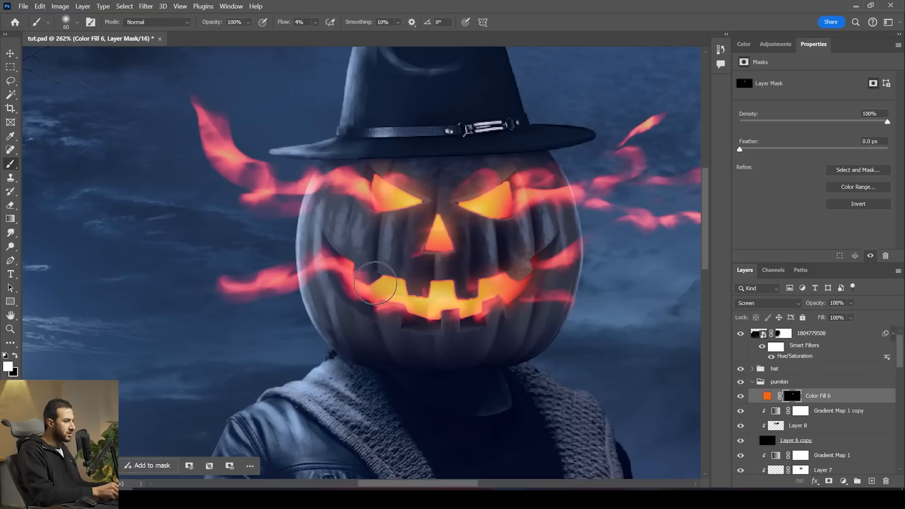
key(z)
mouse_move(442, 285)
mouse_down()
mouse_move(390, 261)
mouse_move(440, 286)
mouse_move(422, 311)
mouse_move(414, 296)
mouse_up()
key(space)
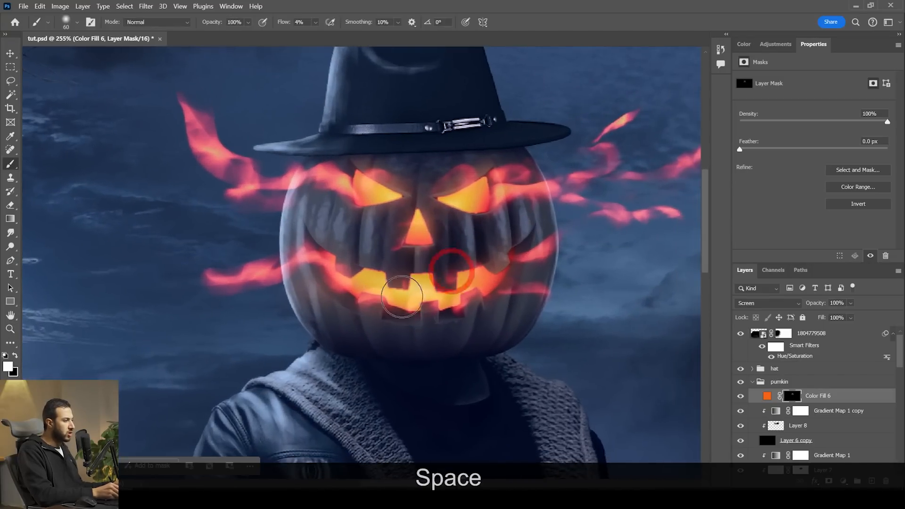
Examine the orange glow on the pumpkin face both close up and in the whole composite
key(z)
drag(452, 280, 424, 267)
key(space)
mouse_move(510, 302)
mouse_down()
mouse_move(454, 236)
mouse_move(462, 243)
mouse_up()
key(z)
scroll(462, 243, down, 2)
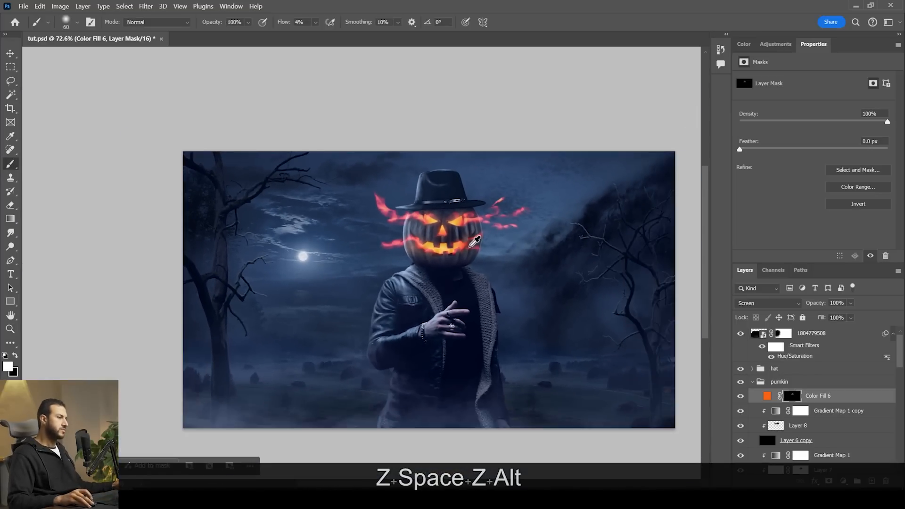
scroll(490, 256, up, 2)
scroll(485, 284, up, 8)
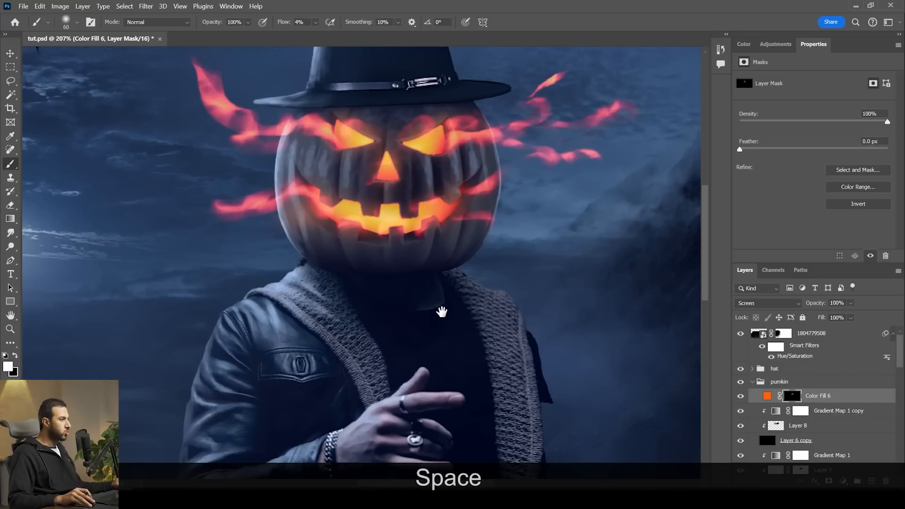
scroll(440, 309, down, 4)
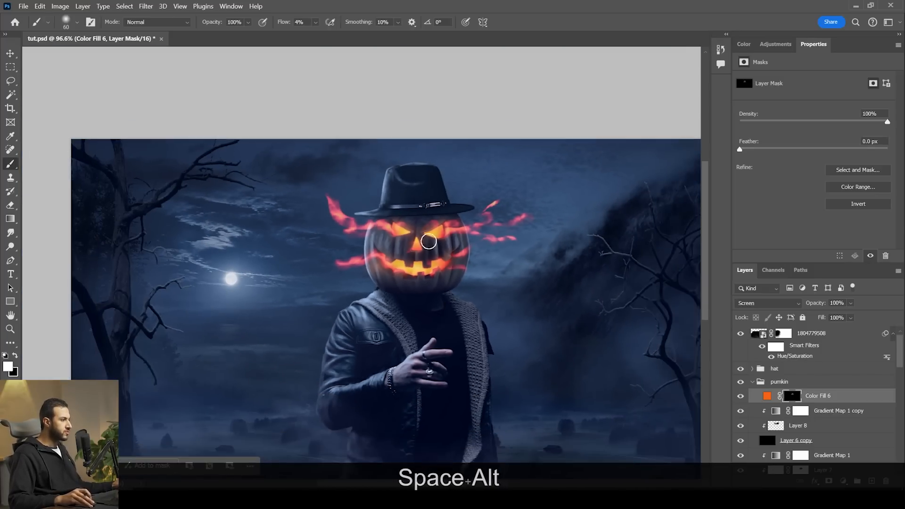
scroll(430, 243, up, 8)
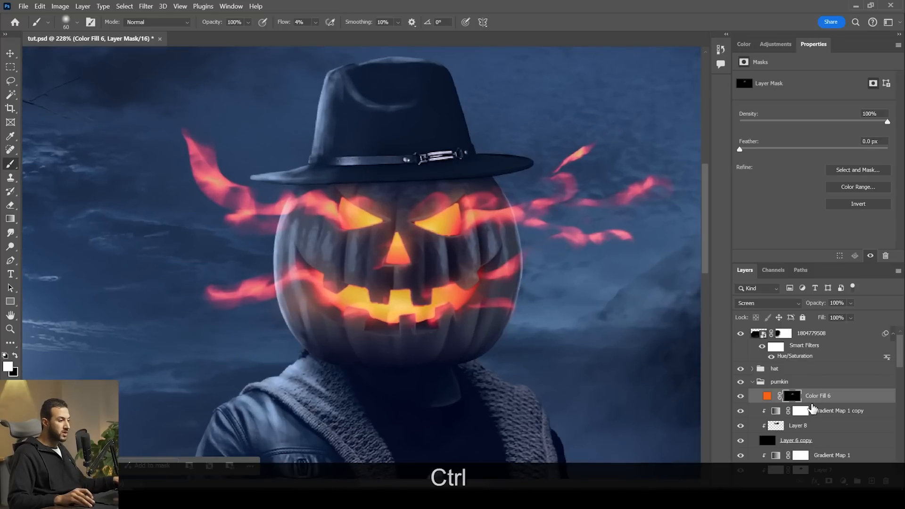
Duplicate Color Fill 6 to intensify the glow and compare the image with and without the copy
key(ctrl+j)
scroll(477, 340, down, 4)
drag(522, 366, 508, 284)
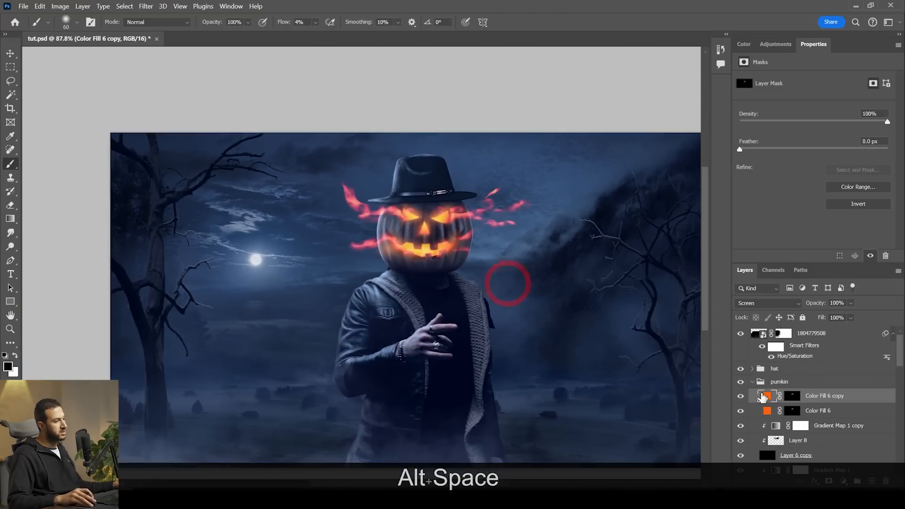
click(741, 397)
click(742, 397)
scroll(364, 242, up, 5)
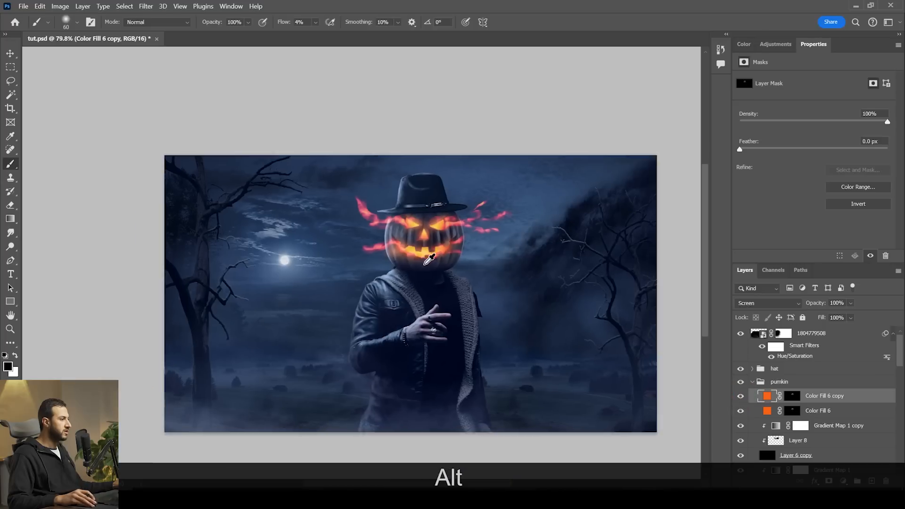
Create a new layer at the top of the stack and darken the pumpkin's lower left side with a soft black stroke
key(x)
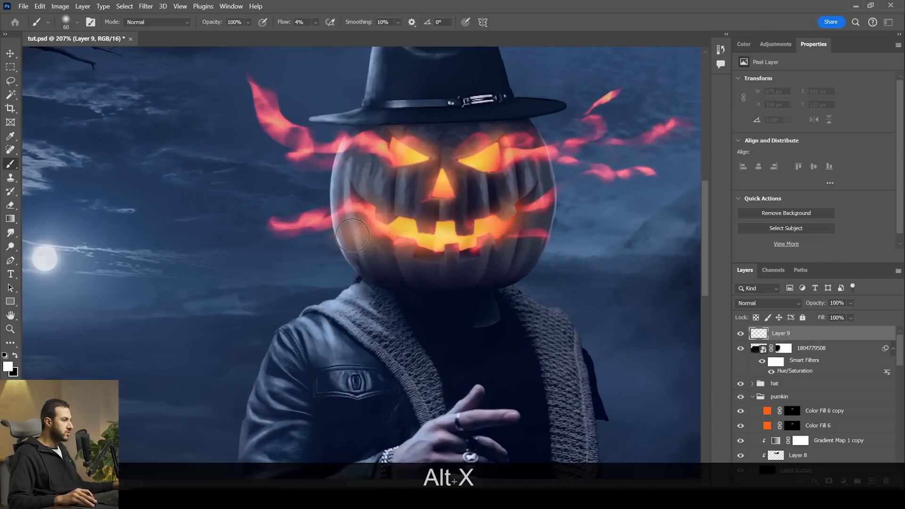
click(372, 252)
key(ctrl+z)
key(x)
mouse_move(369, 251)
mouse_down()
mouse_move(386, 268)
mouse_move(366, 264)
mouse_move(358, 240)
mouse_move(377, 276)
mouse_up()
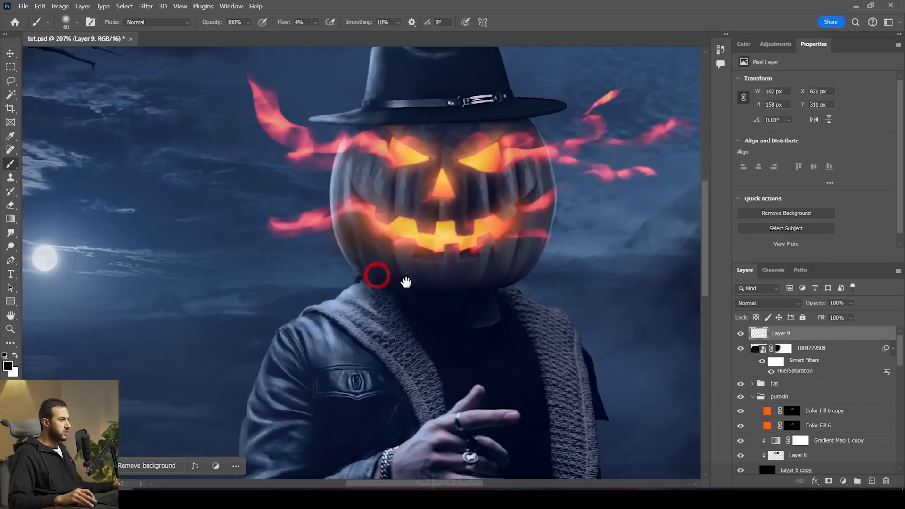
Add a Solid Color fill layer in orange ff8441 above Color Fill 5 inside the man group
drag(436, 314, 410, 262)
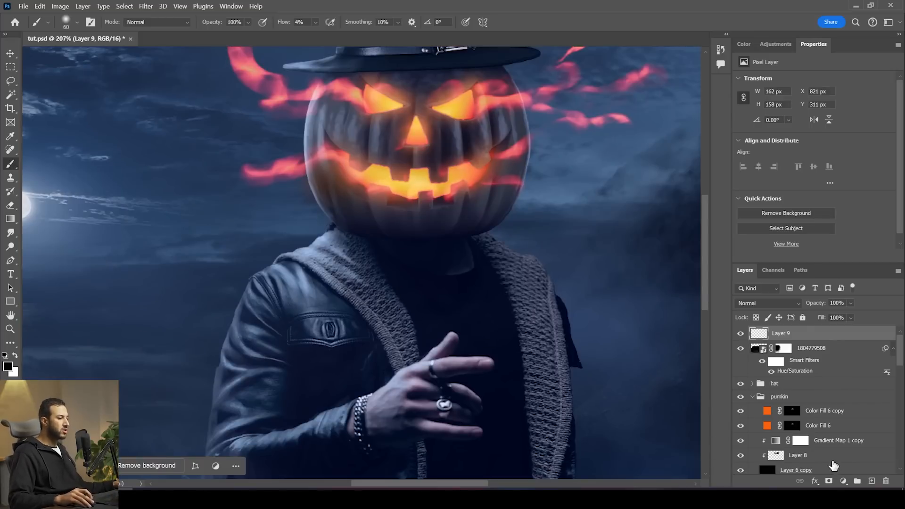
scroll(833, 465, down, 6)
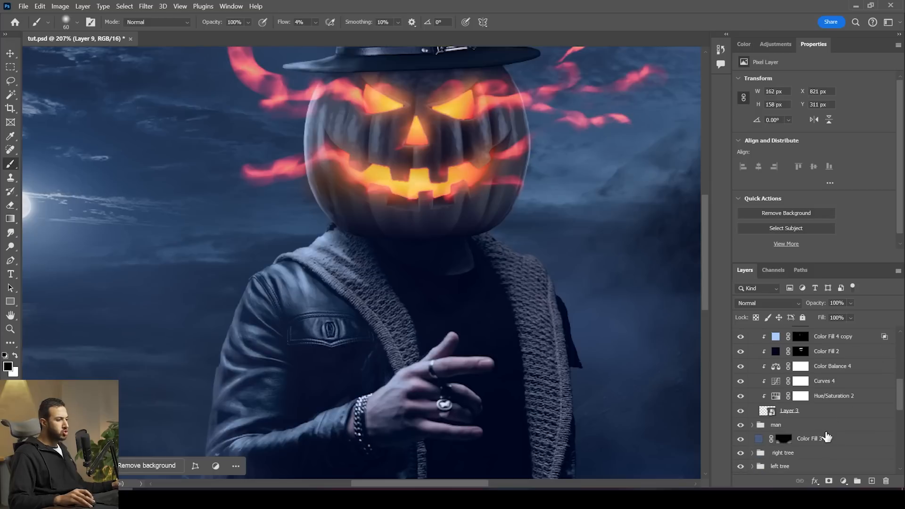
click(810, 428)
click(752, 424)
click(839, 438)
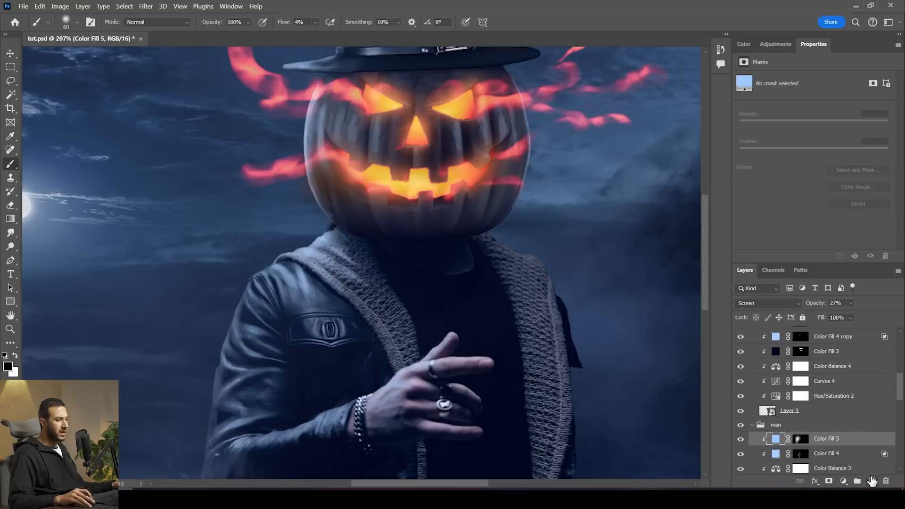
scroll(817, 426, down, 3)
click(844, 481)
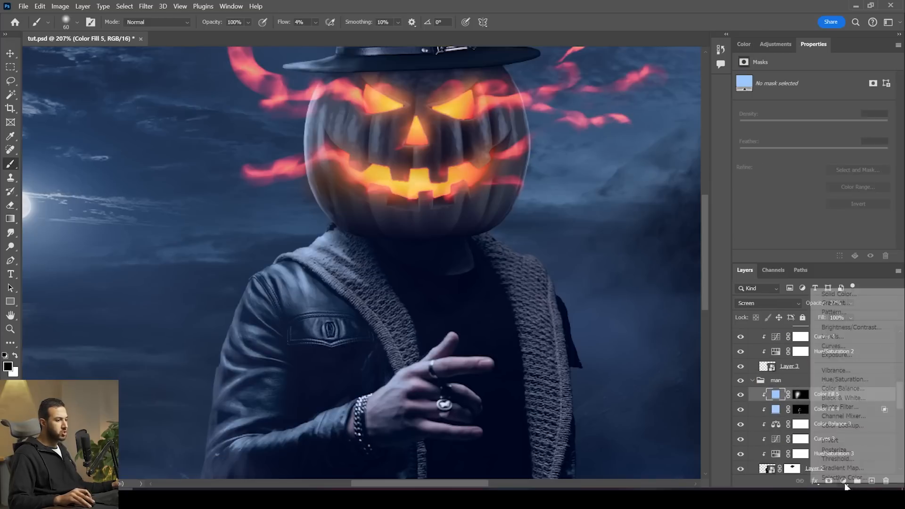
click(837, 295)
click(704, 130)
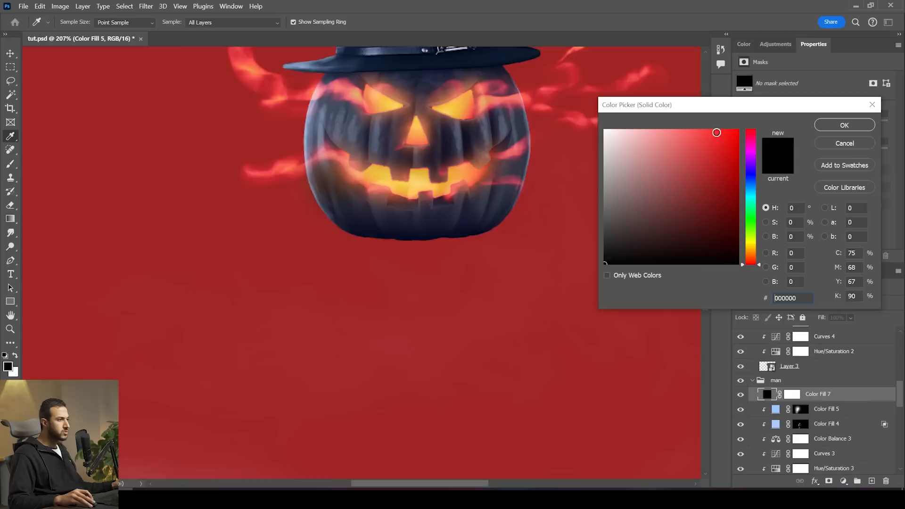
drag(753, 261, 752, 254)
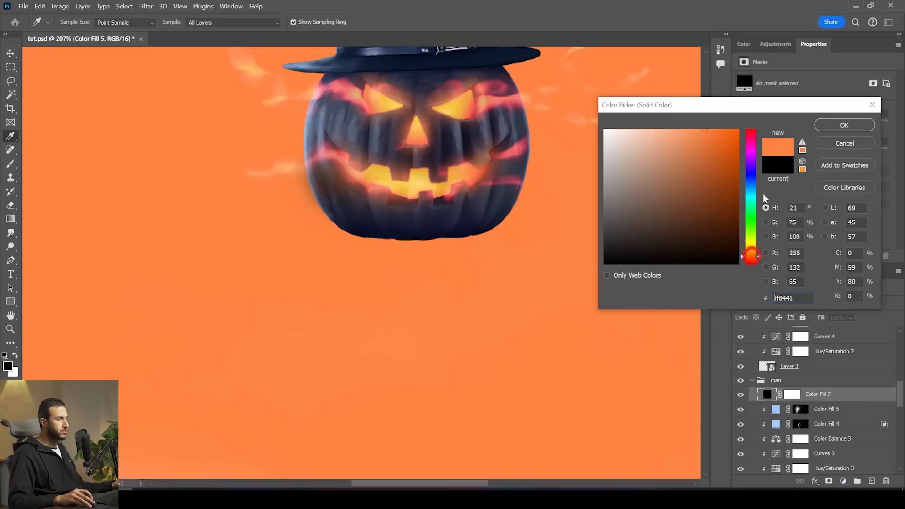
click(844, 124)
Set the man group's new orange fill layer to the Screen blend mode
key(b)
click(795, 302)
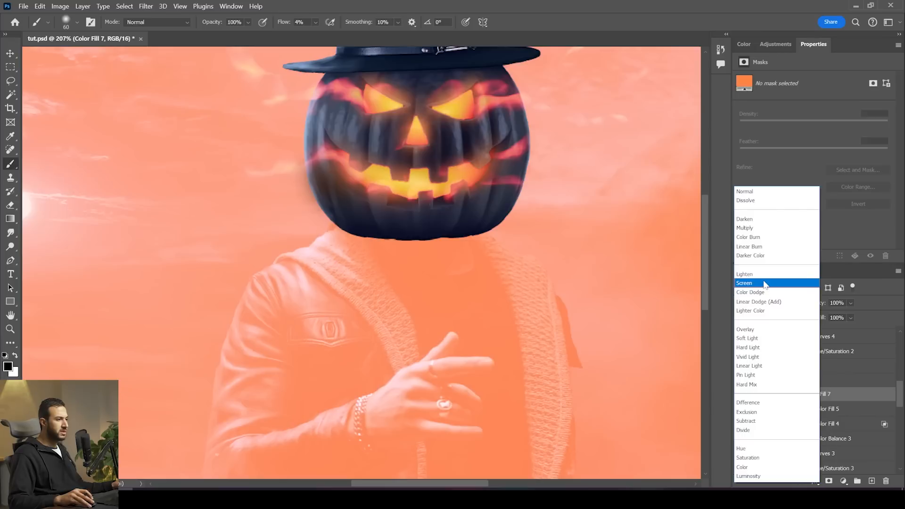
click(764, 279)
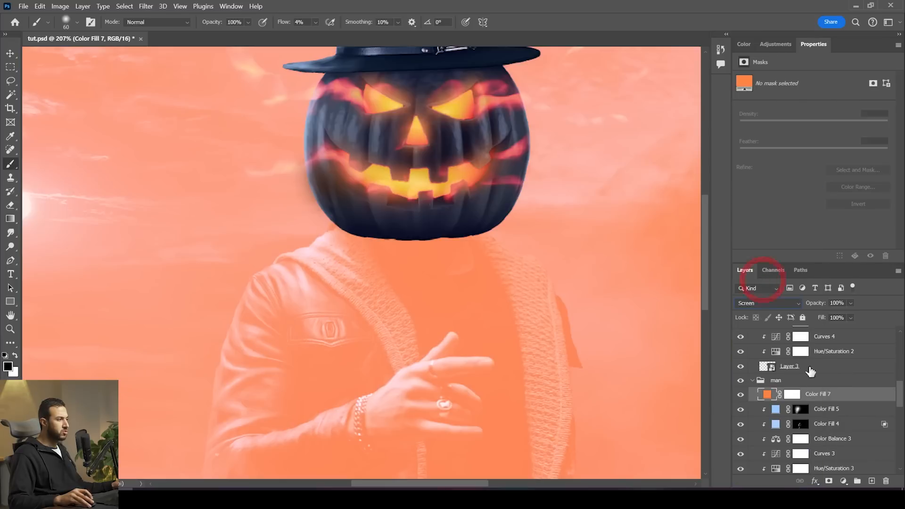
Limit Color Fill 7 with Blend If by splitting the Underlying Layer's shadow point to 6 / 65
double_click(884, 400)
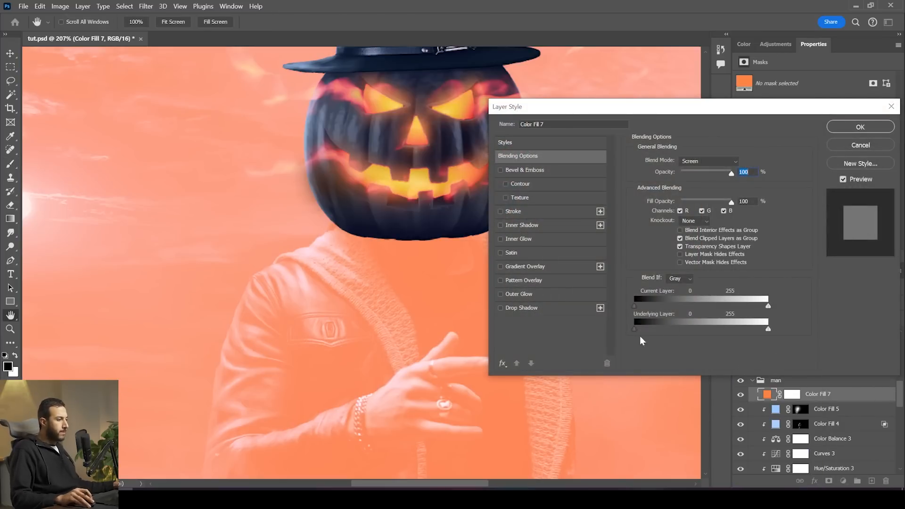
mouse_move(633, 329)
mouse_down()
mouse_move(668, 329)
mouse_move(637, 327)
mouse_up()
key(alt)
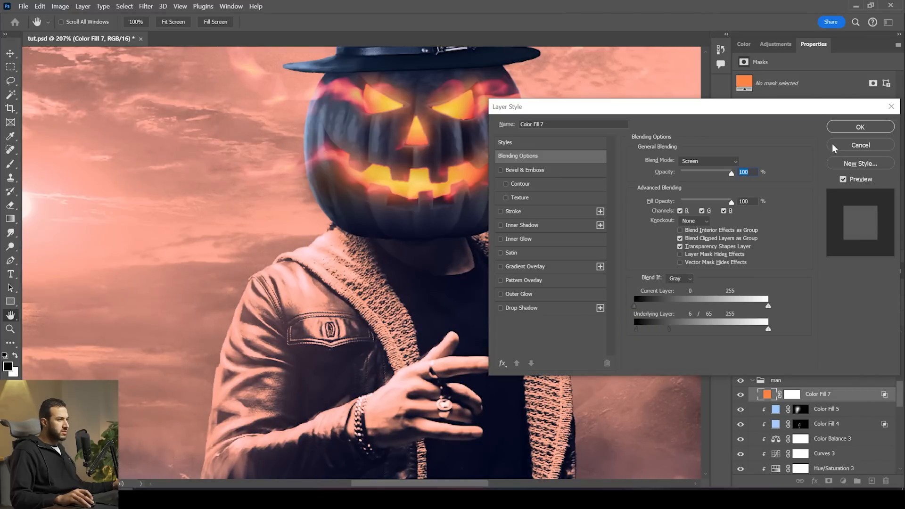
click(841, 129)
Clip Color Fill 7 to the man and invert its mask to black
click(788, 395)
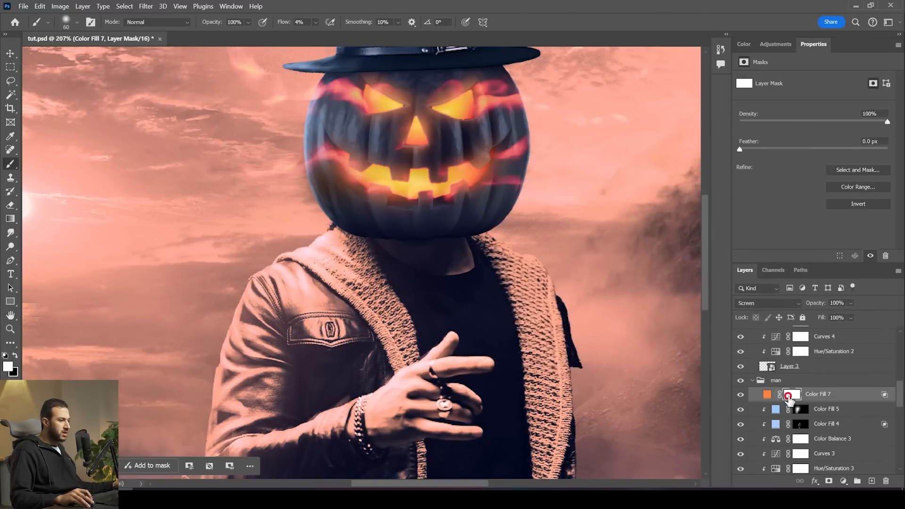
alt+click(816, 398)
key(ctrl+alt+i)
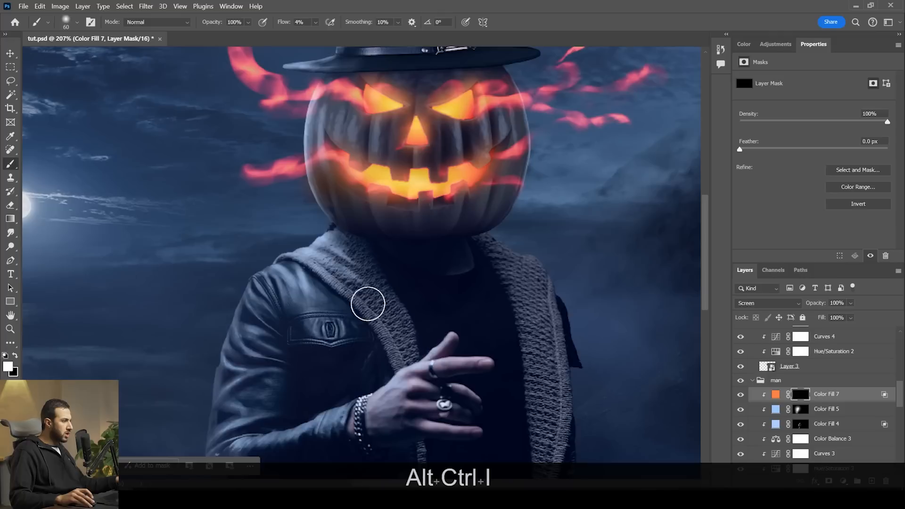
Paint white on Color Fill 7's mask to cast orange light on the man's shoulder, chest pocket and hood edges, toning it down with black
key(bracketright)
key(bracketright)
key(bracketright)
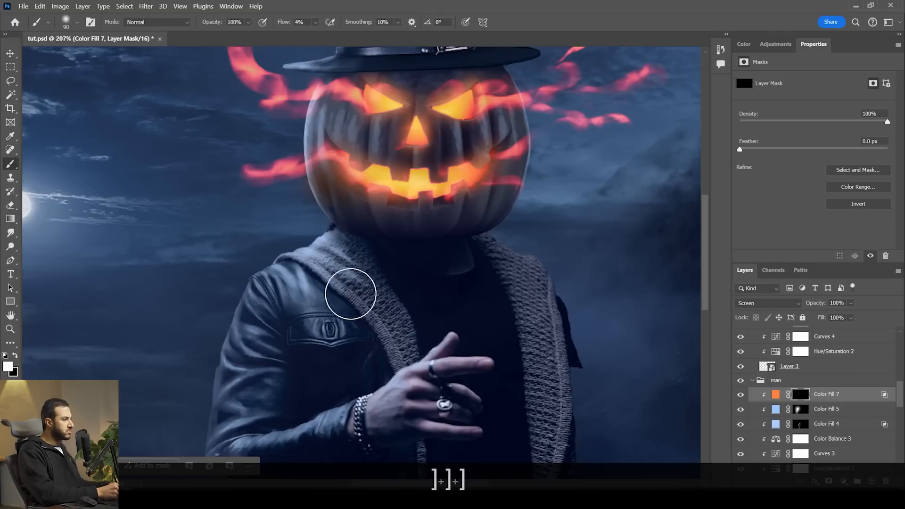
key(x)
key(x)
mouse_move(360, 299)
mouse_down()
mouse_move(341, 280)
mouse_move(358, 288)
mouse_move(325, 278)
mouse_move(325, 292)
mouse_move(301, 293)
mouse_move(390, 336)
mouse_move(398, 352)
mouse_up()
click(306, 34)
key(z)
mouse_move(441, 292)
mouse_down()
mouse_move(408, 274)
mouse_move(426, 282)
mouse_up()
mouse_move(371, 294)
mouse_down()
mouse_move(340, 313)
mouse_move(386, 284)
mouse_up()
key(x)
key(x)
key(x)
key(x)
drag(503, 288, 516, 366)
key(x)
key(z)
drag(426, 336, 540, 341)
key(b)
key(x)
mouse_move(515, 284)
mouse_down()
mouse_move(446, 343)
mouse_move(617, 344)
mouse_up()
drag(415, 364, 364, 407)
key(z)
drag(509, 296, 470, 295)
drag(415, 372, 460, 396)
drag(339, 420, 443, 271)
drag(401, 311, 316, 349)
key(z)
mouse_move(316, 295)
mouse_down()
mouse_move(356, 295)
mouse_move(283, 295)
mouse_up()
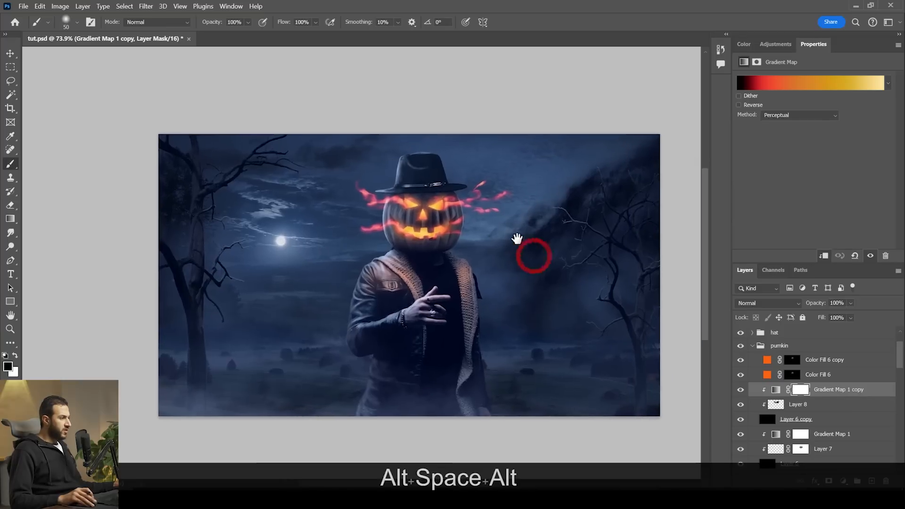
Soften the red stop at location 16 in Gradient Map 1 copy's gradient to c53f3f
scroll(426, 233, up, 4)
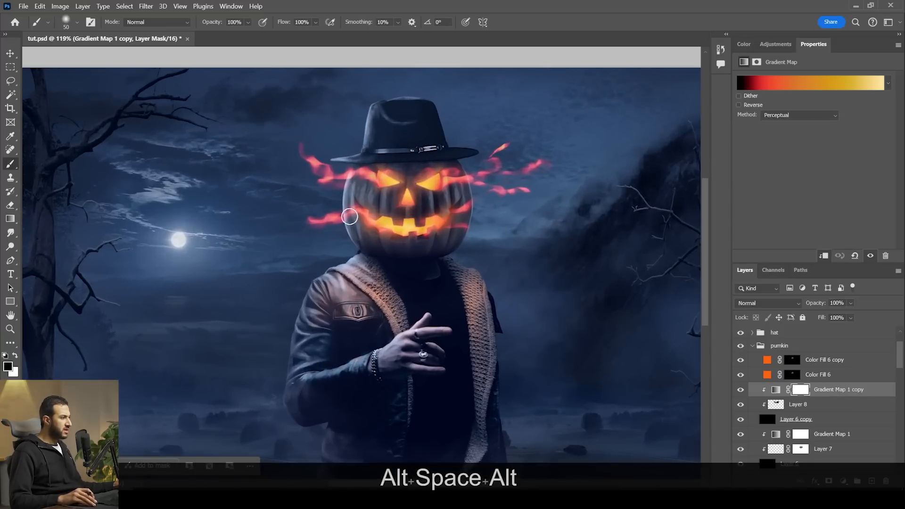
scroll(398, 227, up, 2)
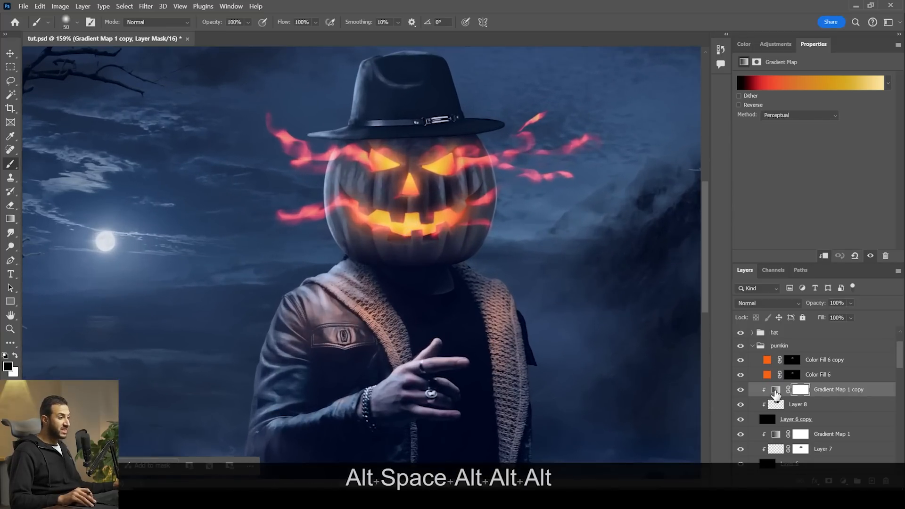
click(775, 392)
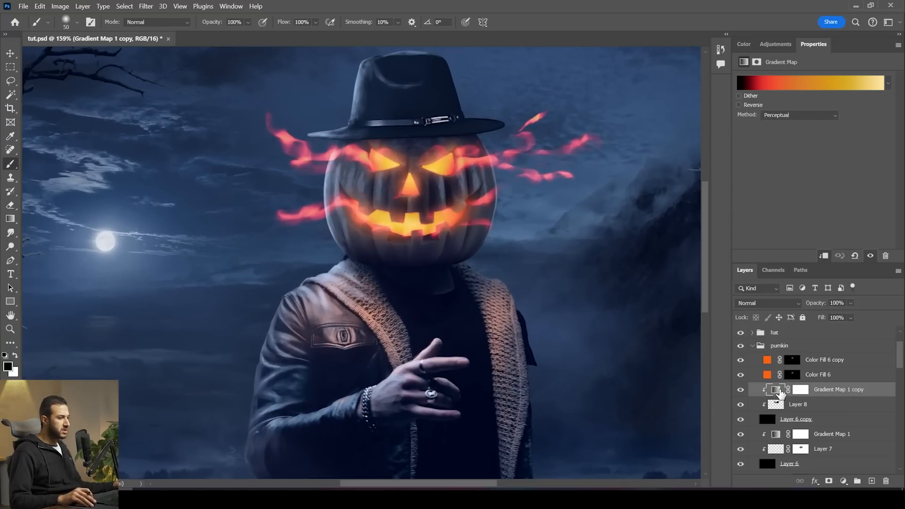
click(775, 84)
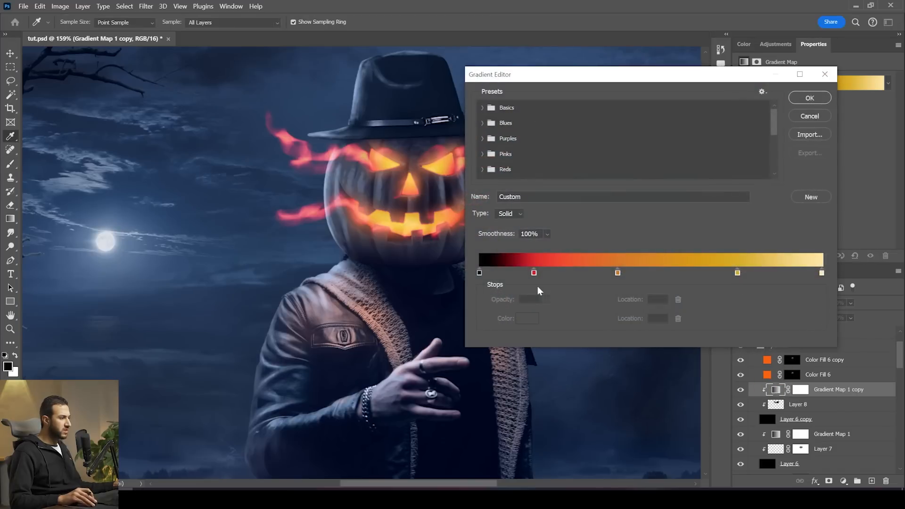
double_click(534, 272)
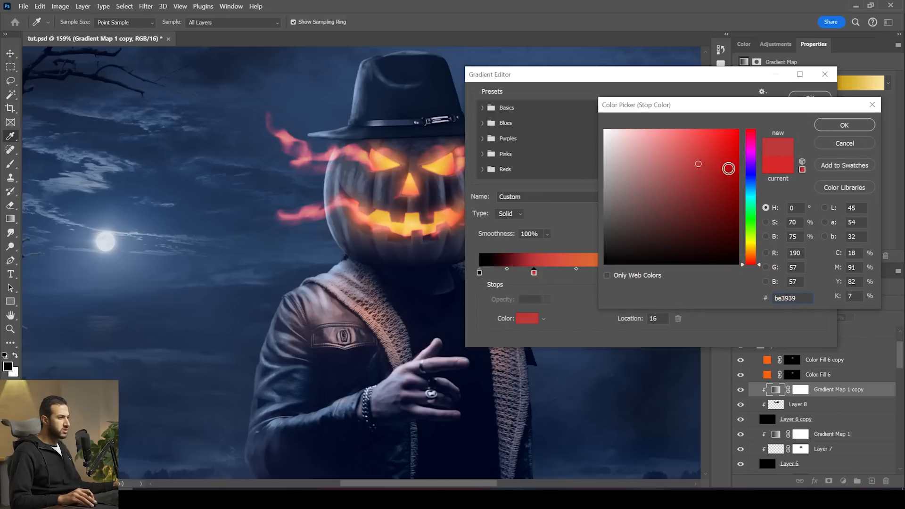
click(832, 128)
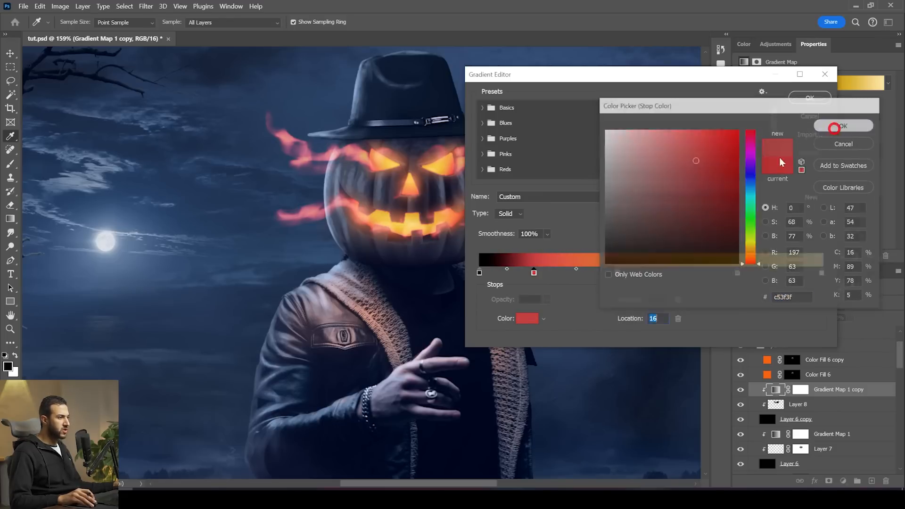
Set the gradient's orange stop at location 40 to be6f2f and its yellow stop at location 76 to ecc756
double_click(617, 273)
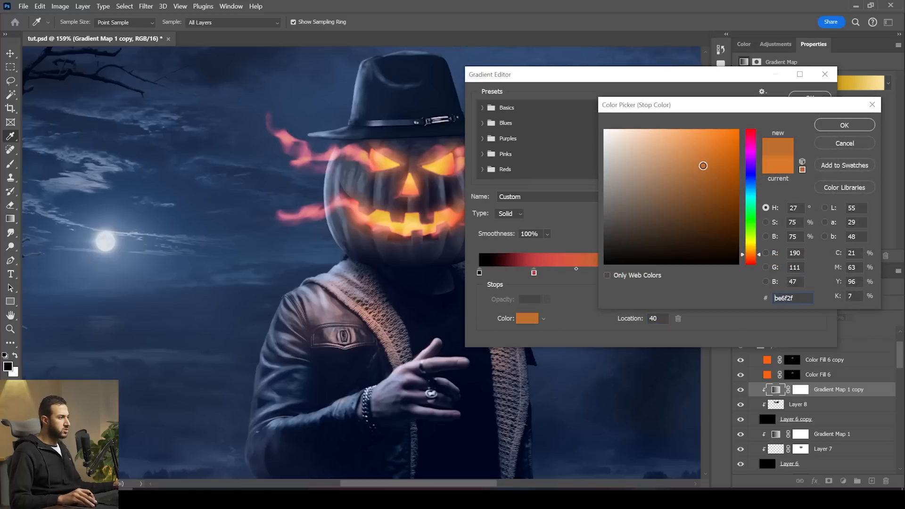
click(824, 125)
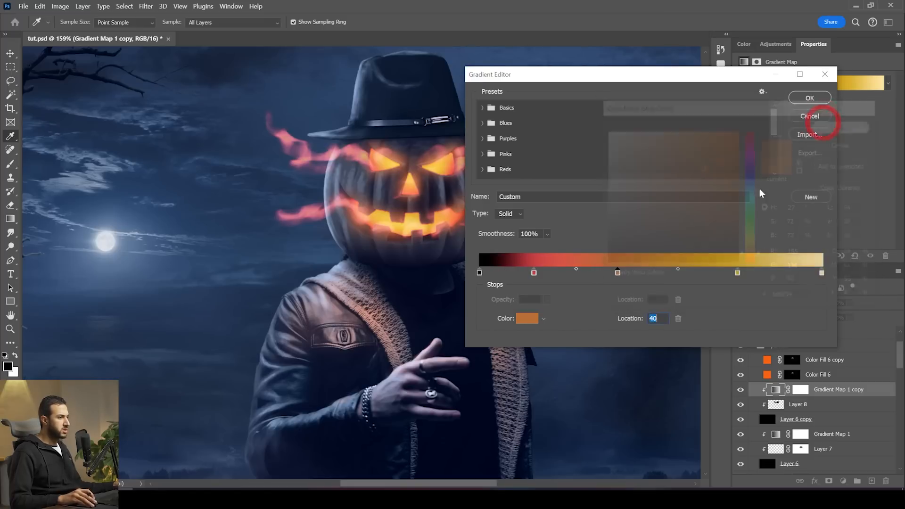
double_click(737, 273)
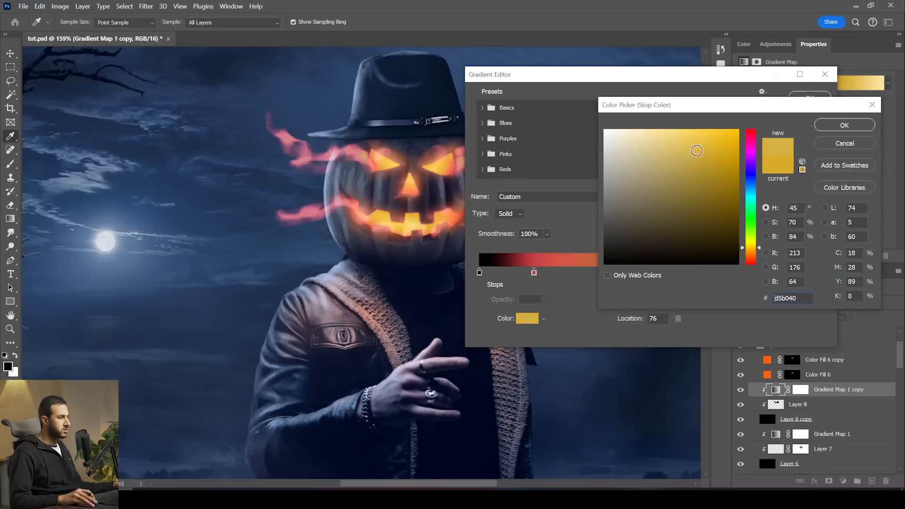
drag(696, 150, 690, 140)
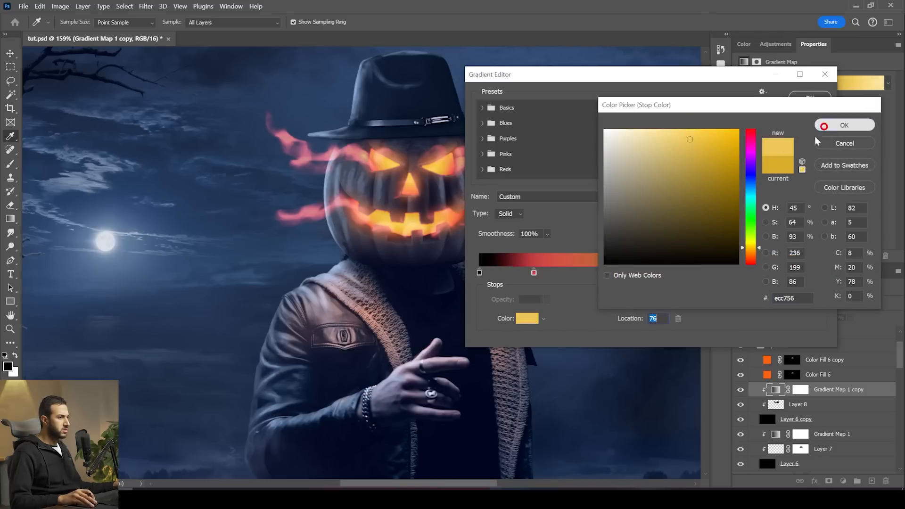
click(841, 125)
click(809, 97)
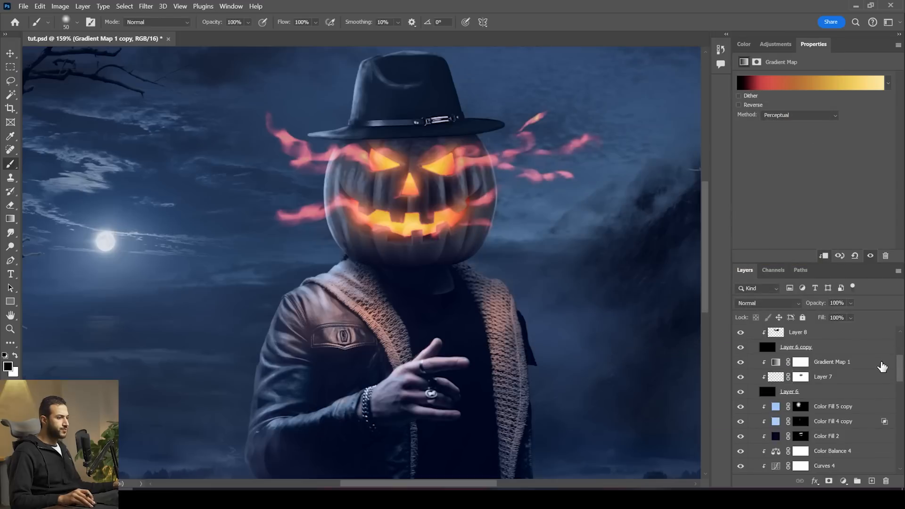
Copy the softened Gradient Map 1 copy between Layer 7 and Gradient Map 1, and delete Gradient Map 1's layer mask
scroll(877, 367, up, 2)
drag(848, 359, 845, 398)
click(845, 399)
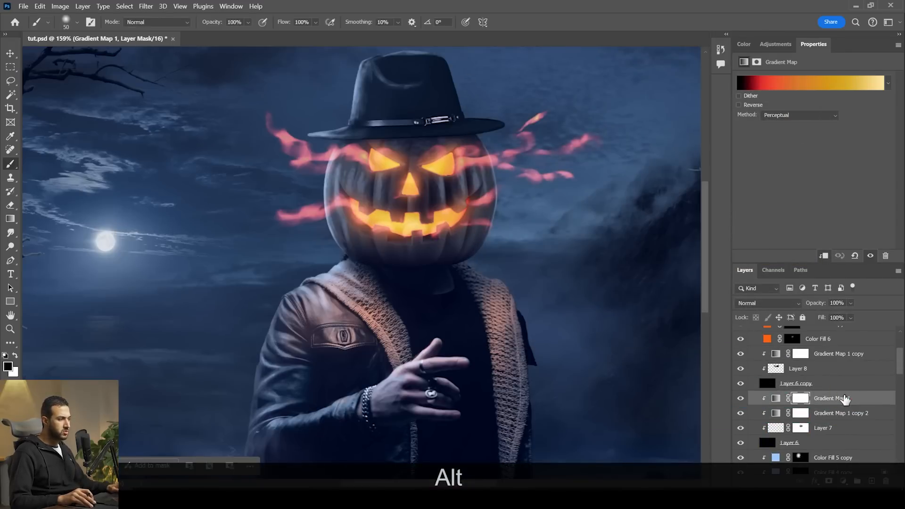
key(Delete)
click(11, 53)
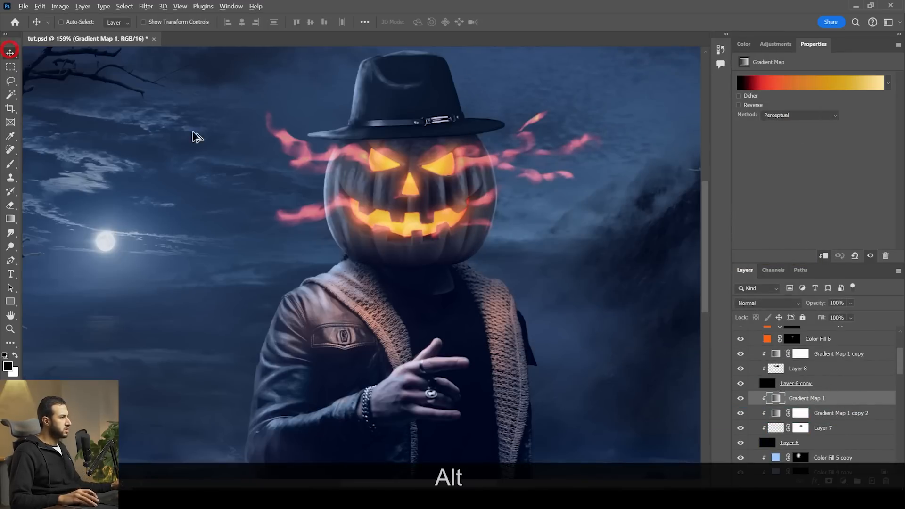
scroll(421, 256, down, 5)
scroll(472, 296, down, 2)
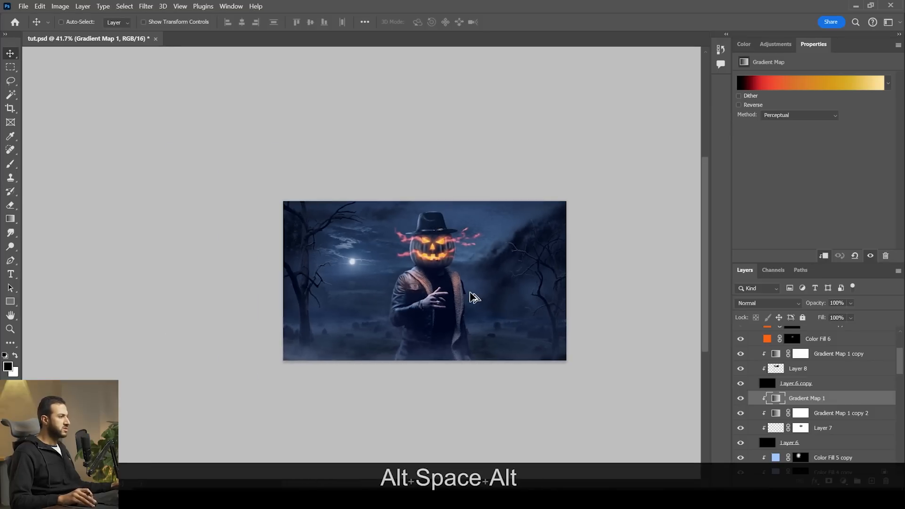
scroll(471, 294, up, 2)
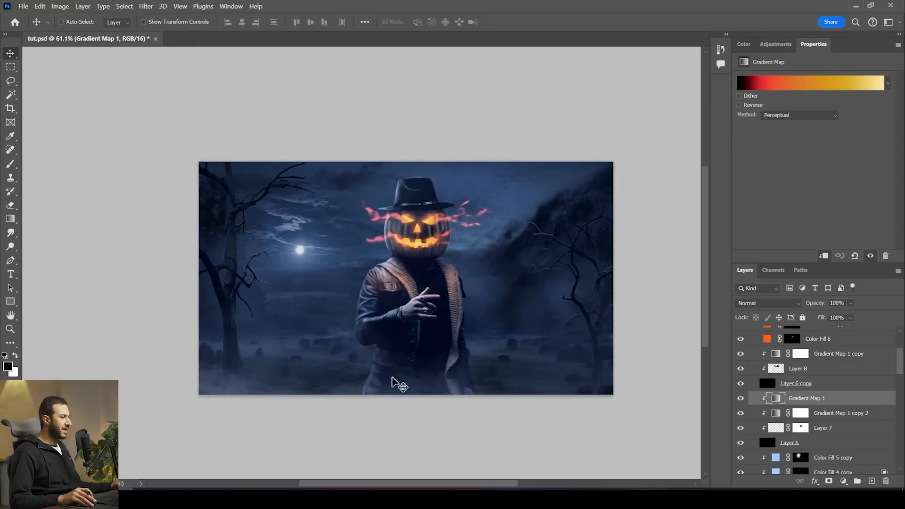
scroll(444, 271, up, 1)
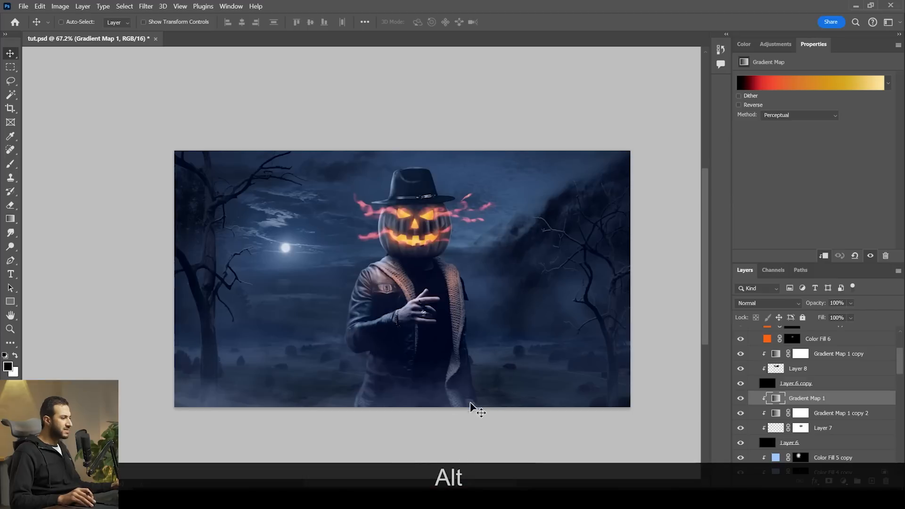
right_click(431, 397)
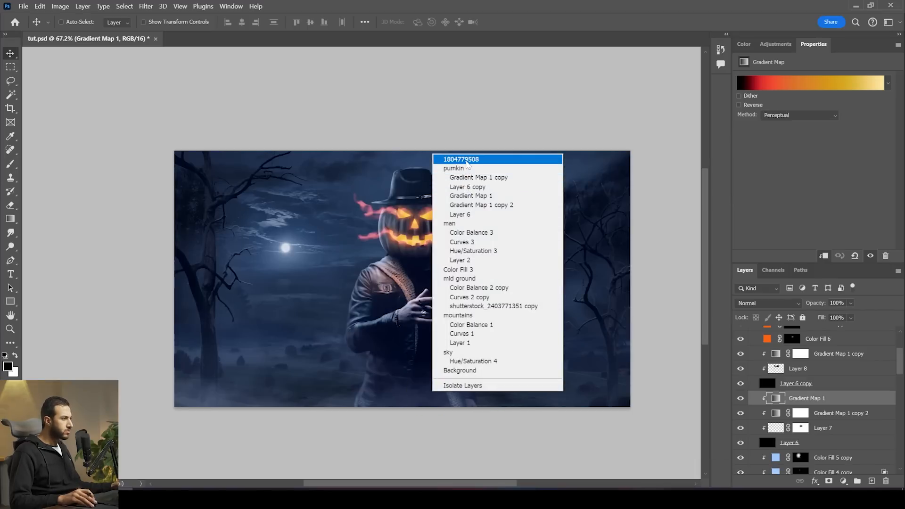
click(465, 159)
drag(514, 404, 484, 394)
key(ctrl+z)
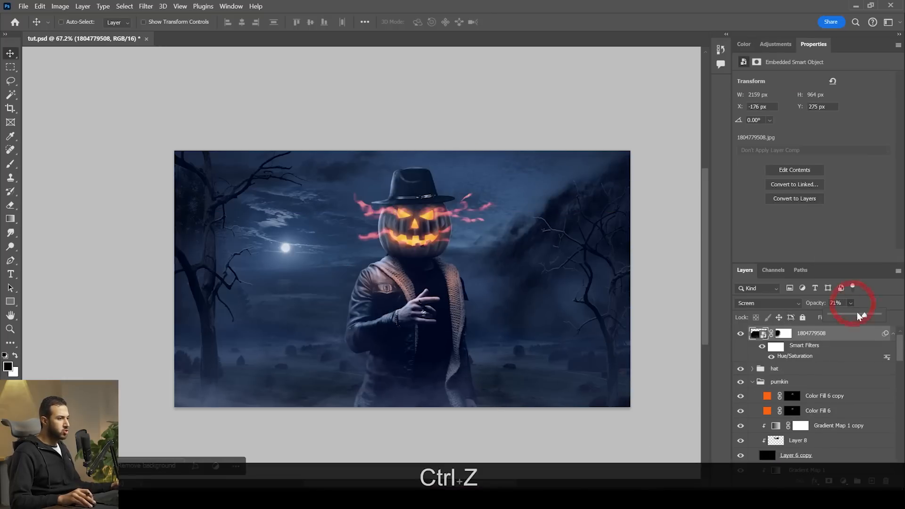
drag(876, 316, 877, 317)
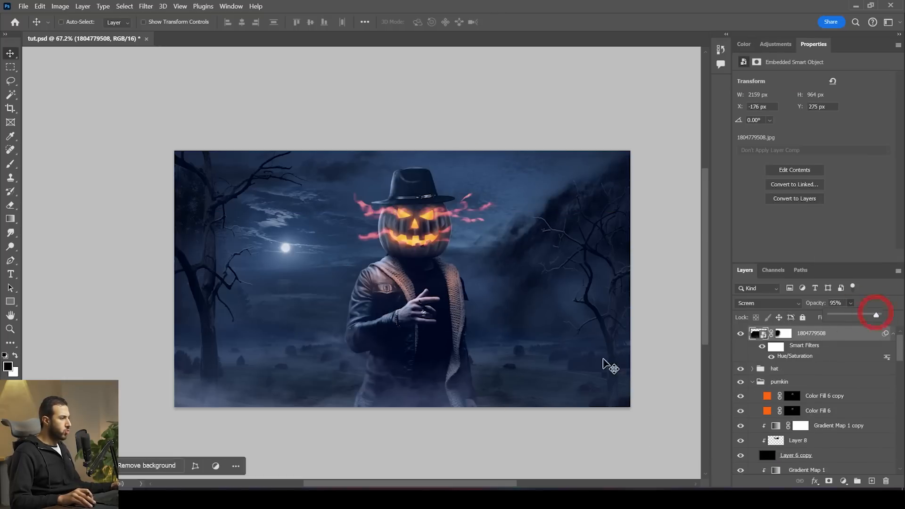
scroll(511, 358, down, 5)
scroll(513, 356, up, 4)
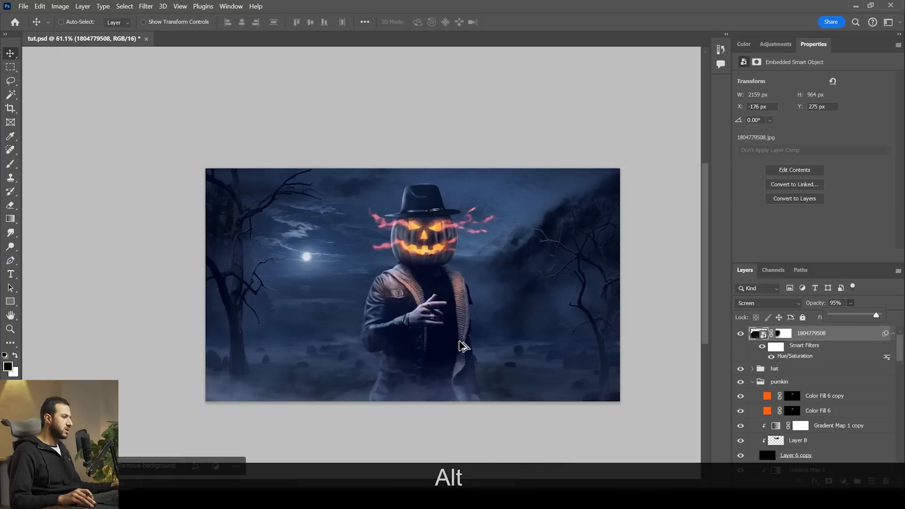
drag(509, 384, 443, 337)
Colorize the fog copy orange with Hue 18 and Saturation 64, and move it up and to the right across the man's chest
double_click(795, 357)
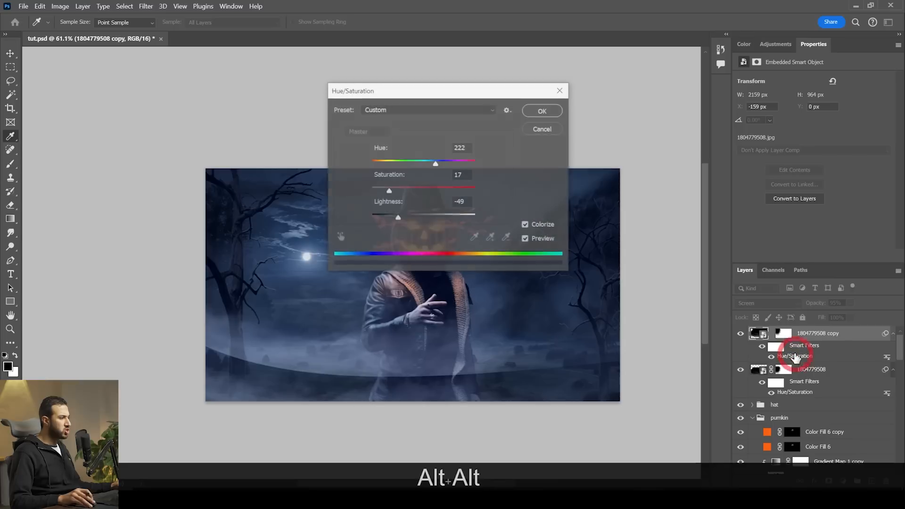
click(376, 162)
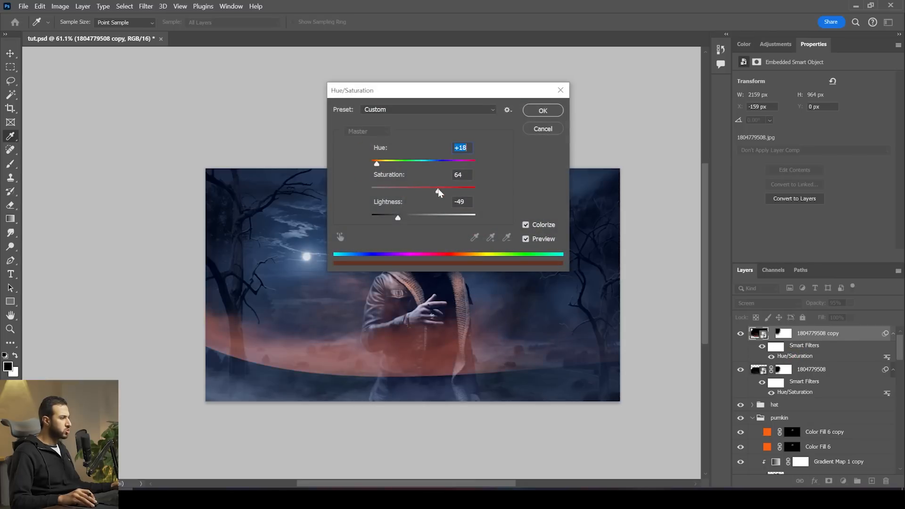
click(542, 109)
drag(478, 331, 551, 286)
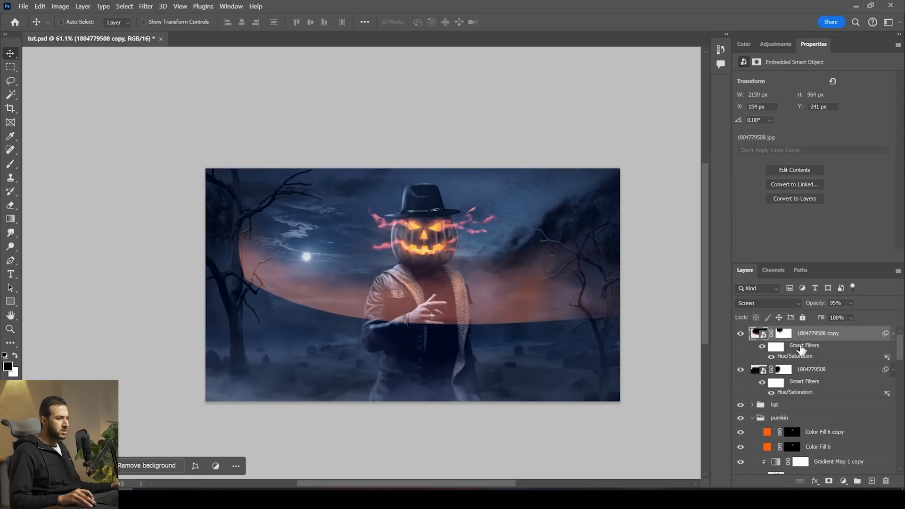
Mask most of the orange fog with a black Soft Round brush of about 291 px, keeping a patch to the right of the man
click(783, 333)
scroll(533, 306, up, 2)
key(b)
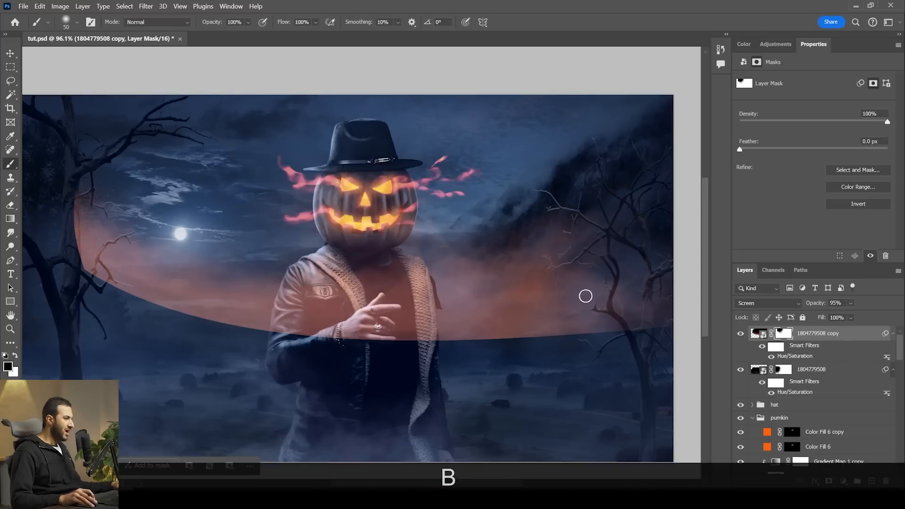
right_click(566, 296)
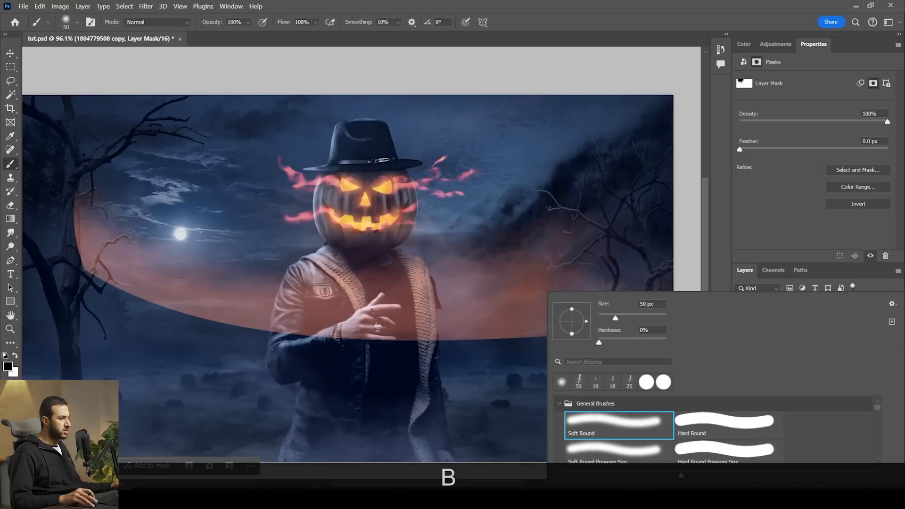
click(612, 418)
mouse_move(512, 312)
mouse_down()
mouse_move(462, 337)
mouse_move(636, 329)
mouse_move(250, 332)
mouse_up()
mouse_move(305, 331)
mouse_down()
mouse_move(29, 295)
mouse_move(171, 300)
mouse_move(0, 209)
mouse_move(308, 300)
mouse_move(401, 292)
mouse_move(531, 317)
mouse_move(606, 265)
mouse_move(562, 260)
mouse_move(397, 327)
mouse_move(322, 296)
mouse_move(271, 315)
mouse_up()
scroll(245, 318, down, 3)
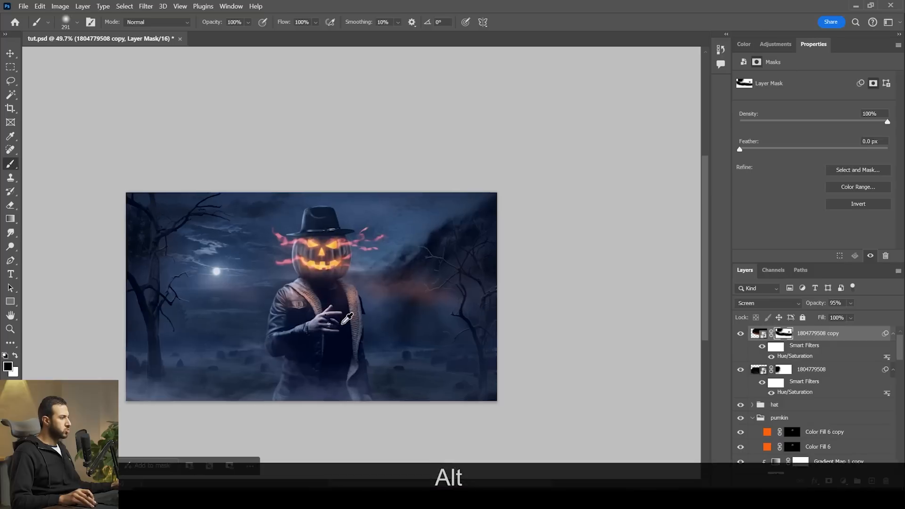
Refine the orange fog copy's mask to the right of the man with black and white strokes of the Soft Round brush
key(x)
mouse_move(402, 271)
mouse_down()
mouse_move(424, 279)
mouse_move(378, 292)
mouse_move(347, 255)
mouse_up()
key(x)
mouse_move(468, 309)
mouse_down()
mouse_move(431, 316)
mouse_move(406, 302)
mouse_move(434, 296)
mouse_move(396, 296)
mouse_up()
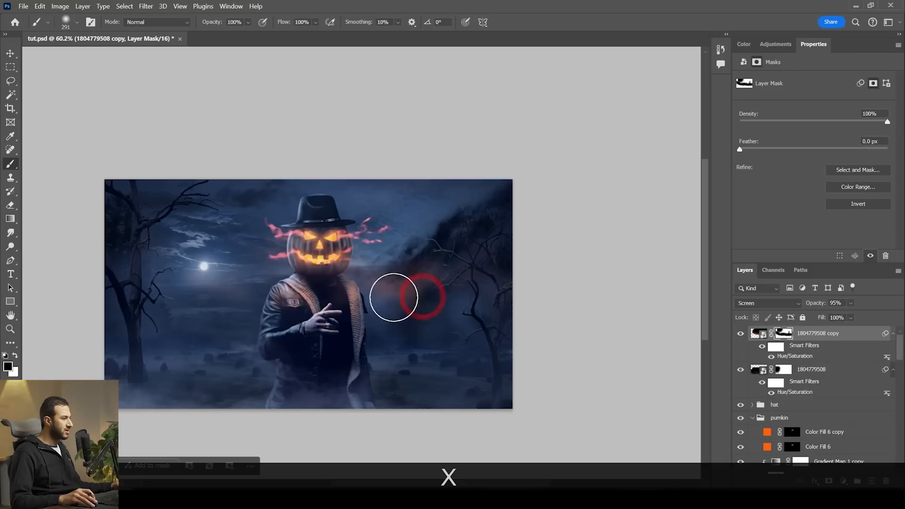
scroll(408, 339, down, 2)
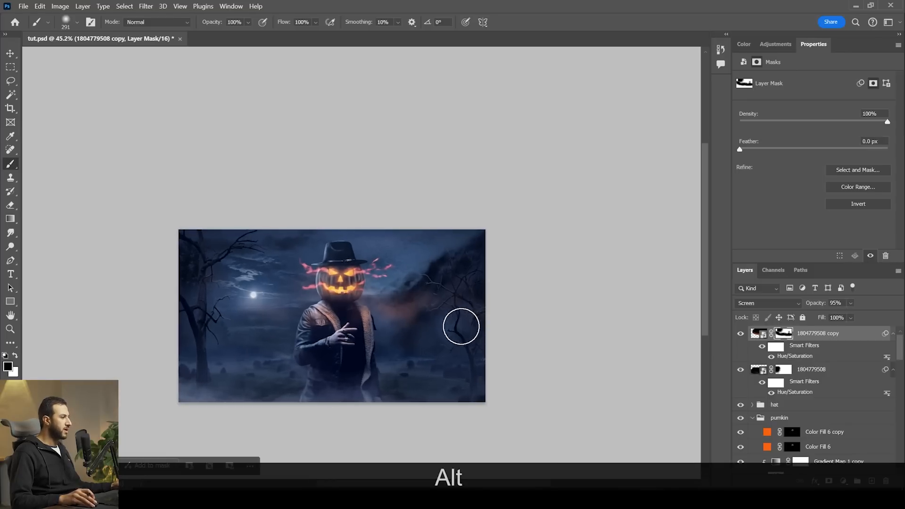
scroll(408, 324, up, 2)
key(alt+x)
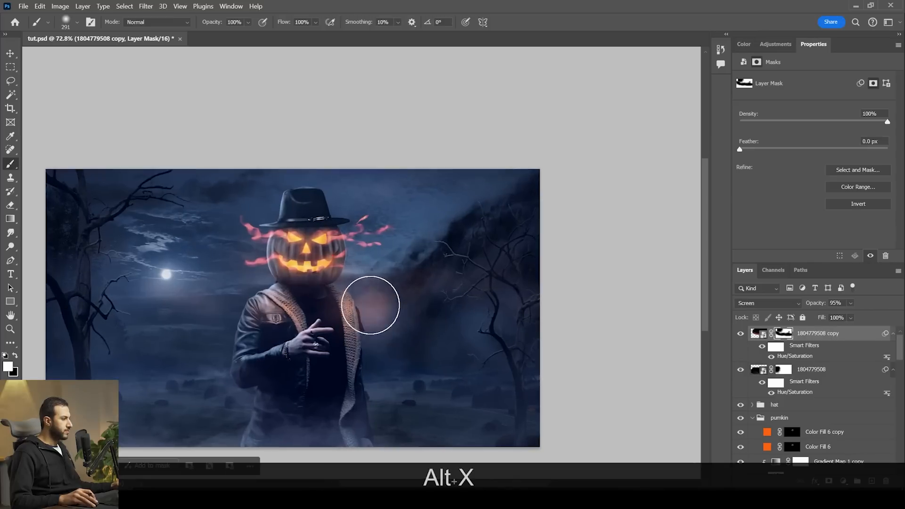
key(x)
Find the fog brushes in the brush presets and switch to the Fog brush from Imad_brushset
right_click(403, 328)
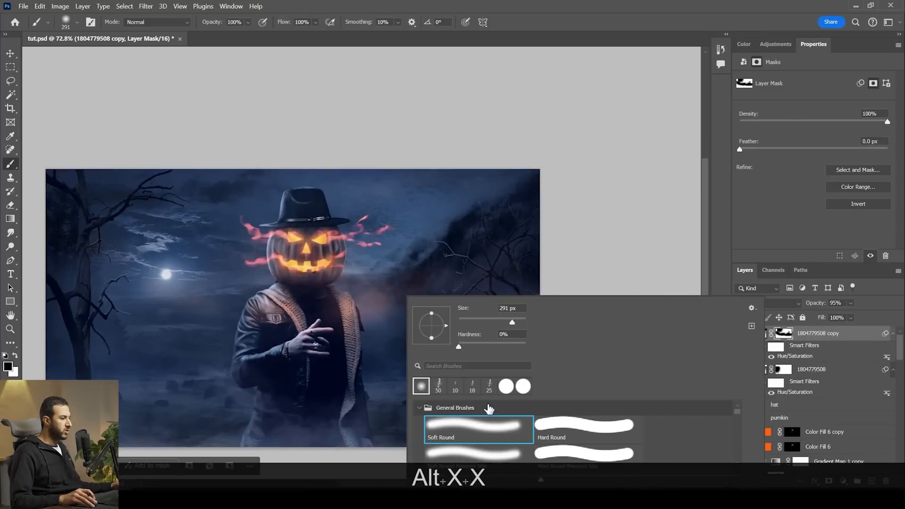
text(fo)
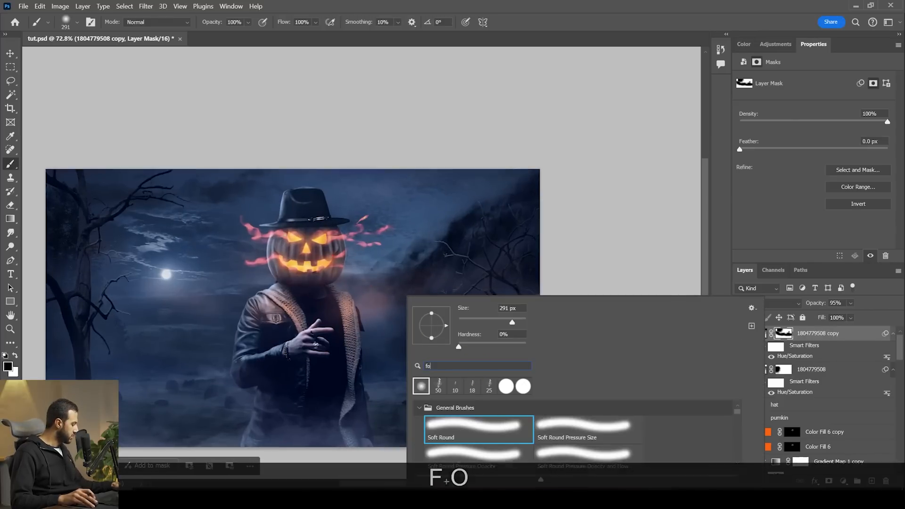
text(g)
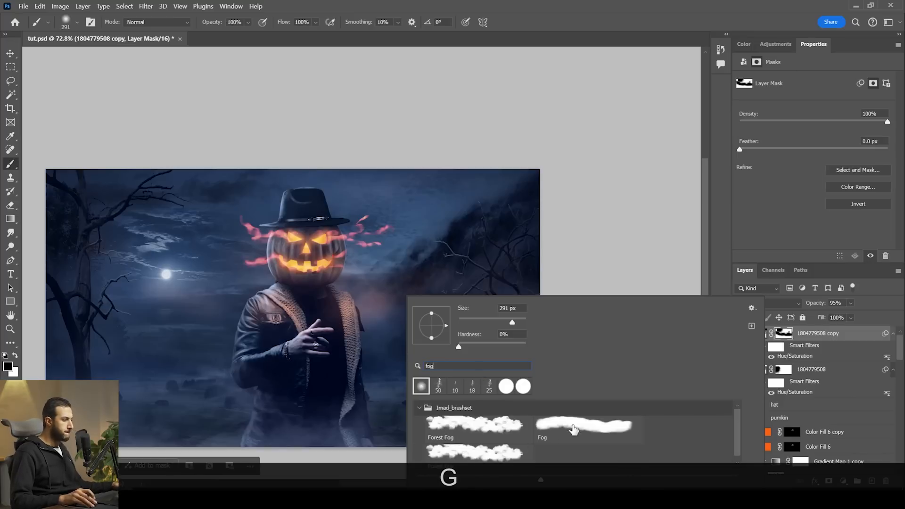
click(573, 426)
click(465, 301)
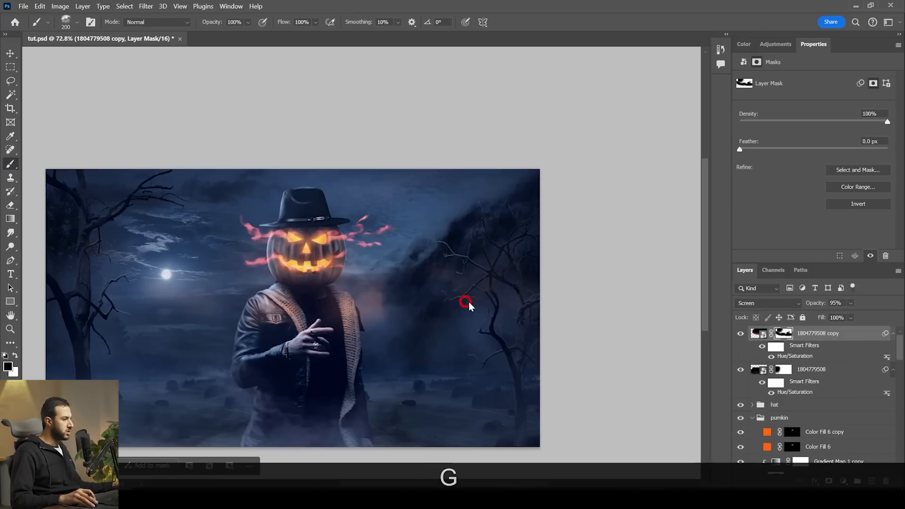
Paint the orange fog copy's mask with the 200 px Fog brush in black and white, breaking up the patch beside the man
click(402, 303)
click(425, 291)
key(x)
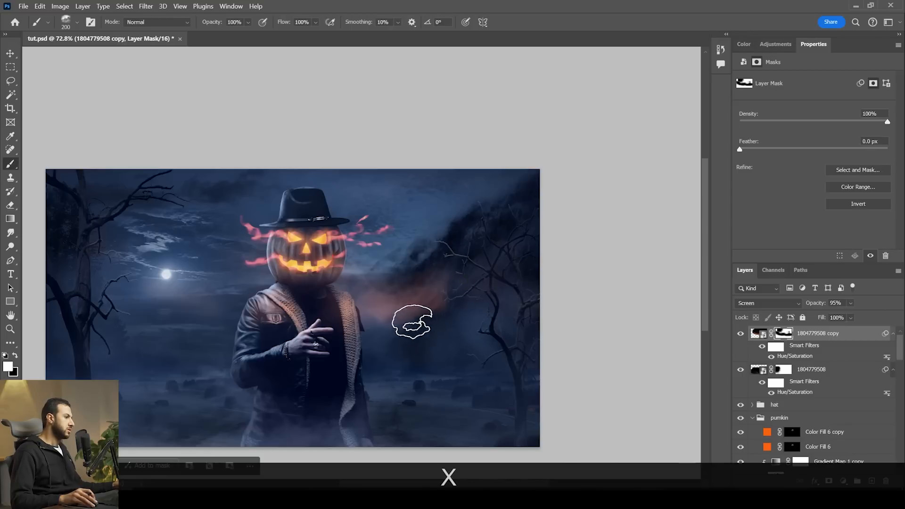
click(406, 314)
click(384, 339)
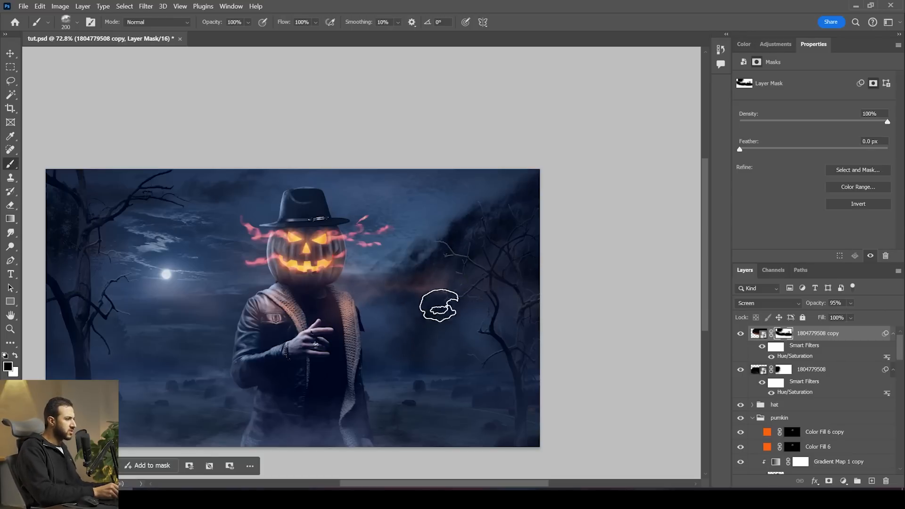
key(x)
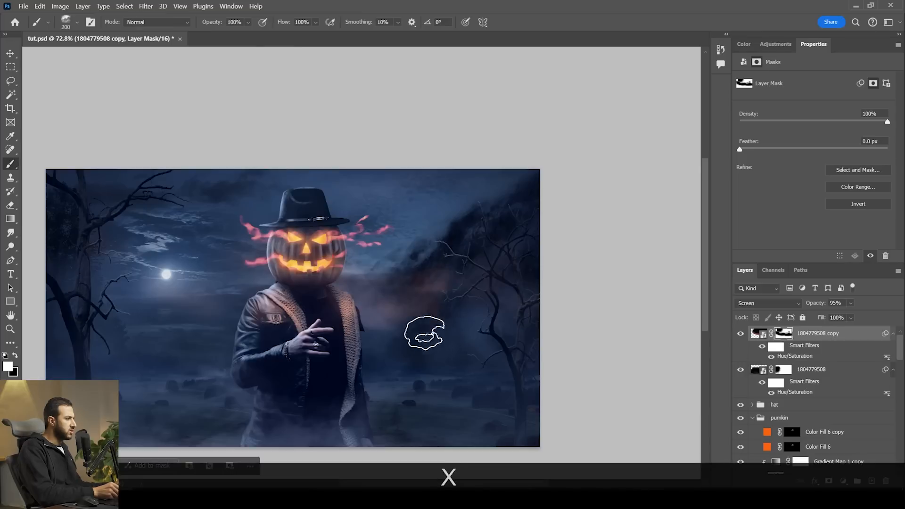
key(x)
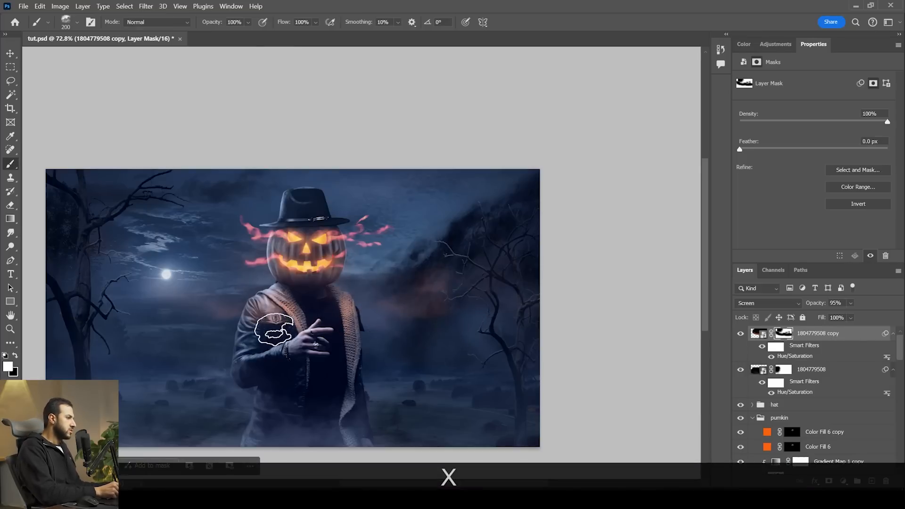
key(z)
mouse_move(464, 298)
mouse_down()
mouse_move(426, 272)
mouse_move(451, 287)
mouse_up()
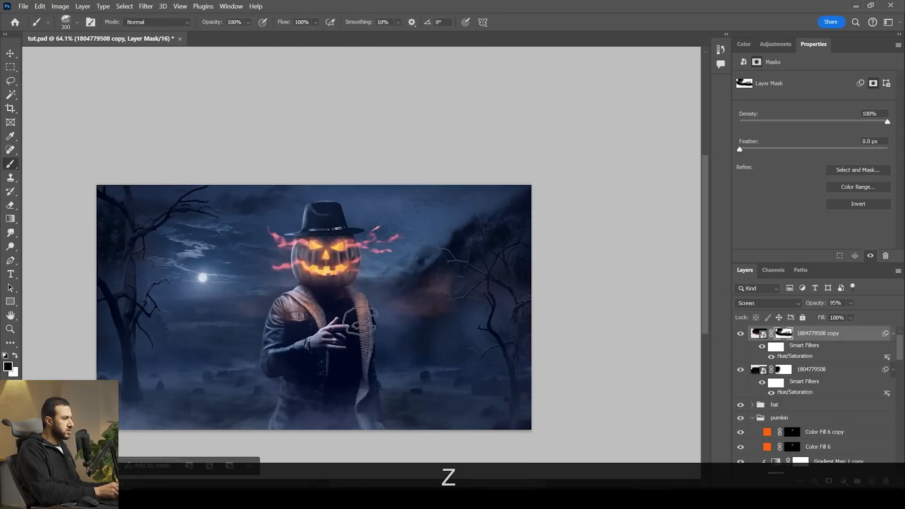
key(x)
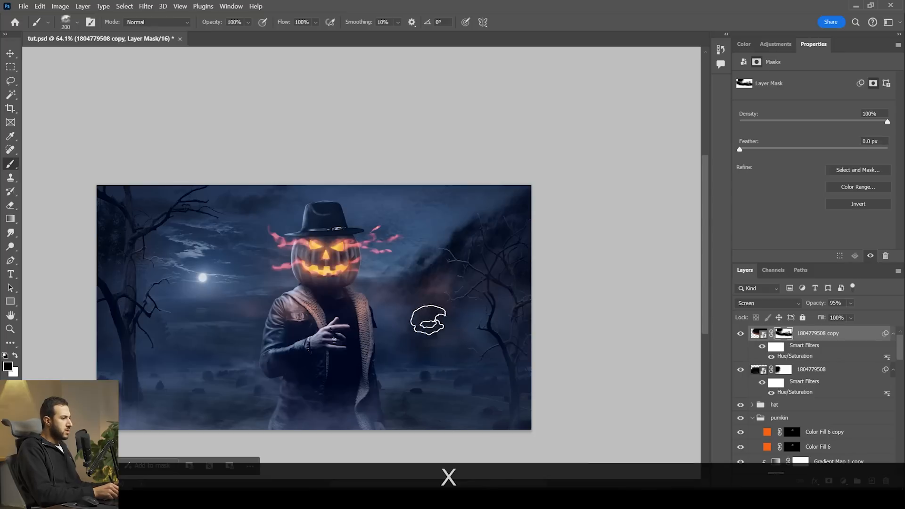
scroll(429, 309, up, 3)
key(x)
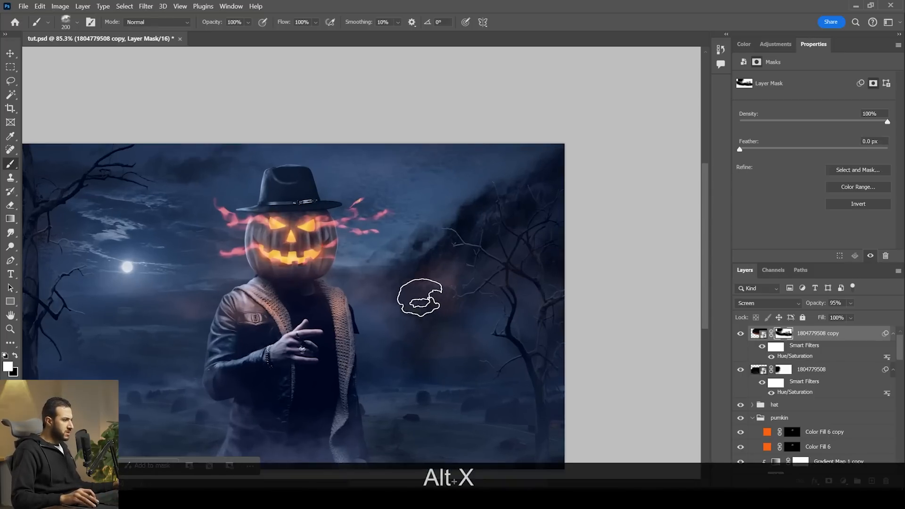
key(ctrl+z)
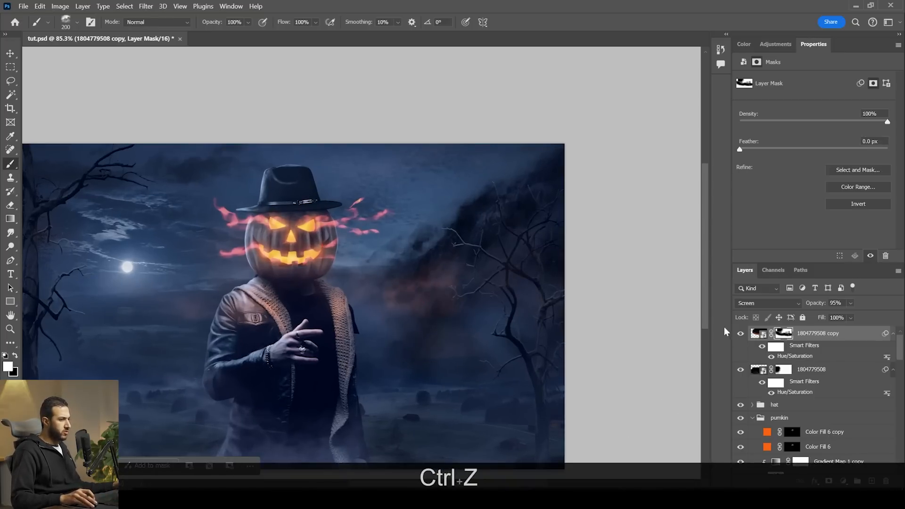
Compare the image without and with the orange fog copy, and move the copy lower, across the man's chest and beside him
click(741, 333)
click(741, 334)
scroll(377, 326, down, 5)
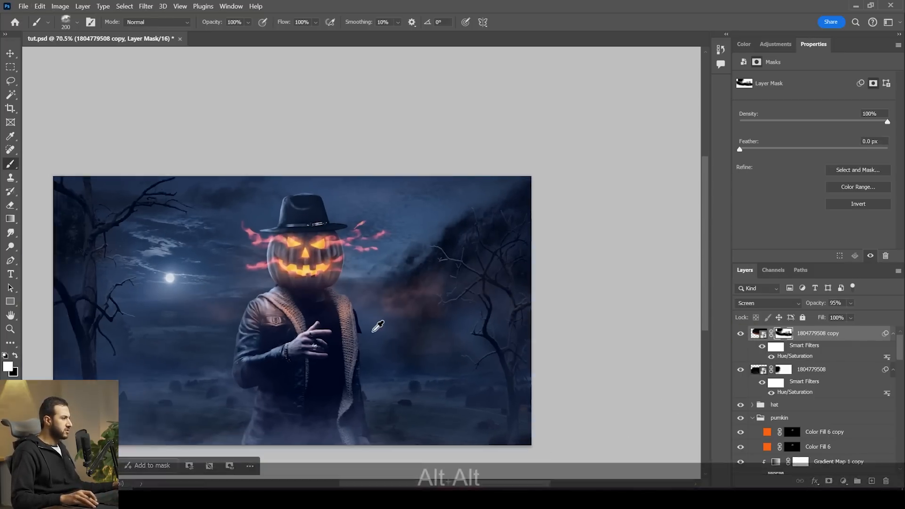
scroll(398, 336, up, 3)
key(v)
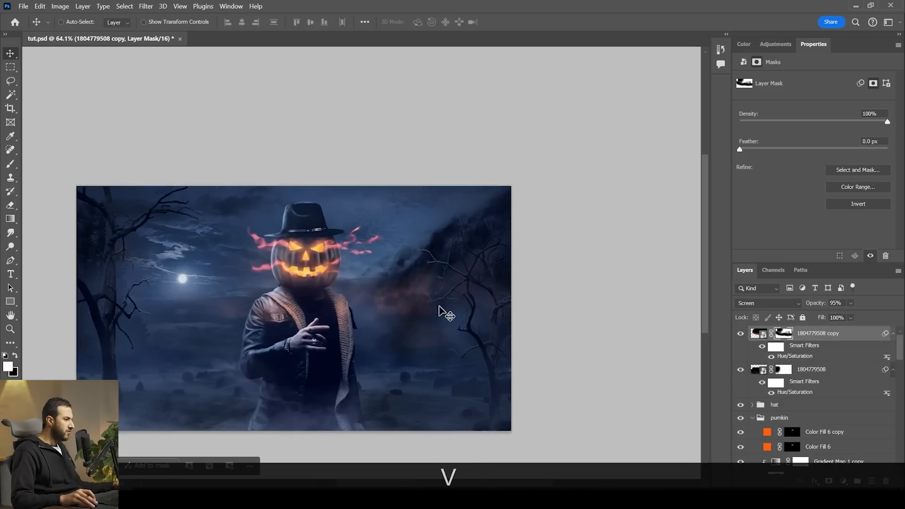
drag(432, 319, 413, 316)
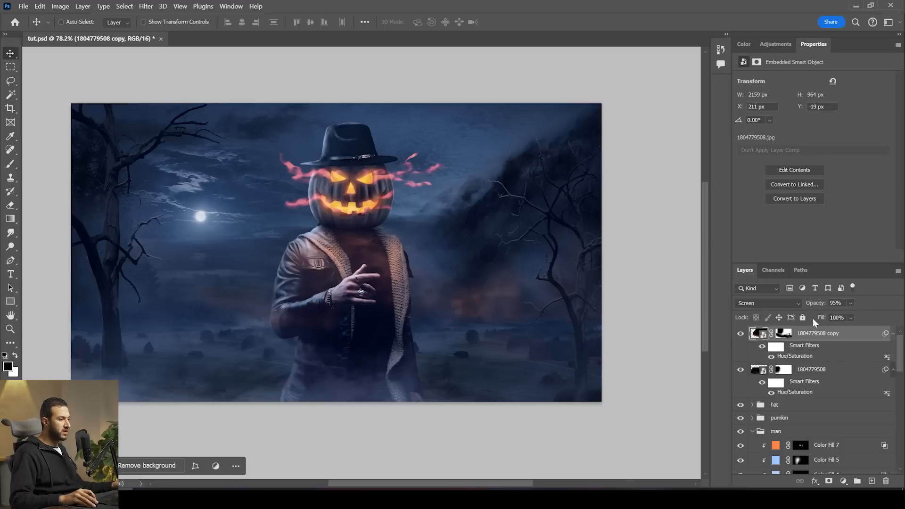
drag(851, 313, 852, 315)
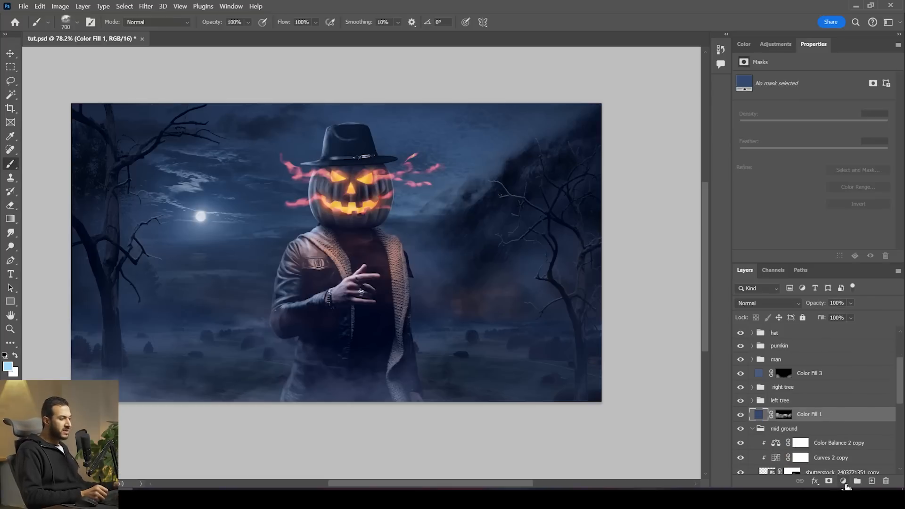
Add a Solid Color fill layer of light blue 58c1fd directly above Color Fill 1 and set its blend mode to Screen
click(844, 481)
click(831, 296)
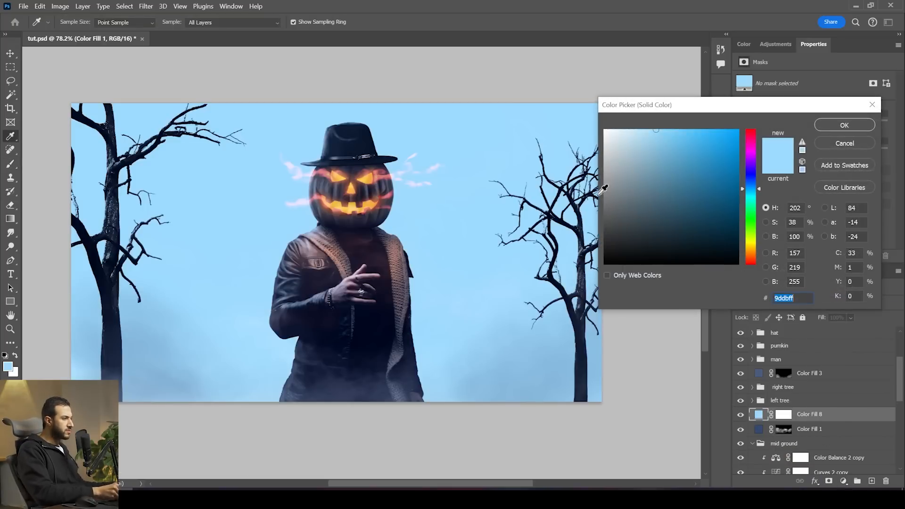
drag(689, 141, 691, 130)
click(691, 129)
click(828, 125)
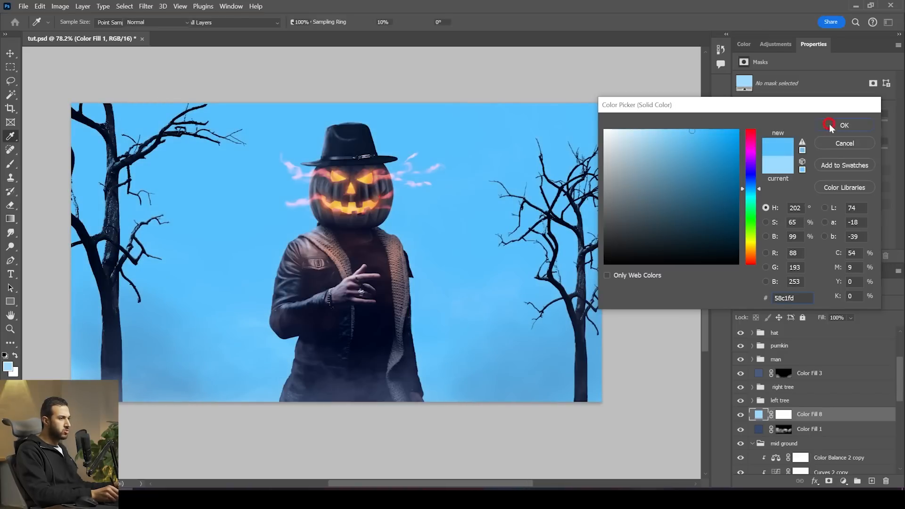
click(771, 303)
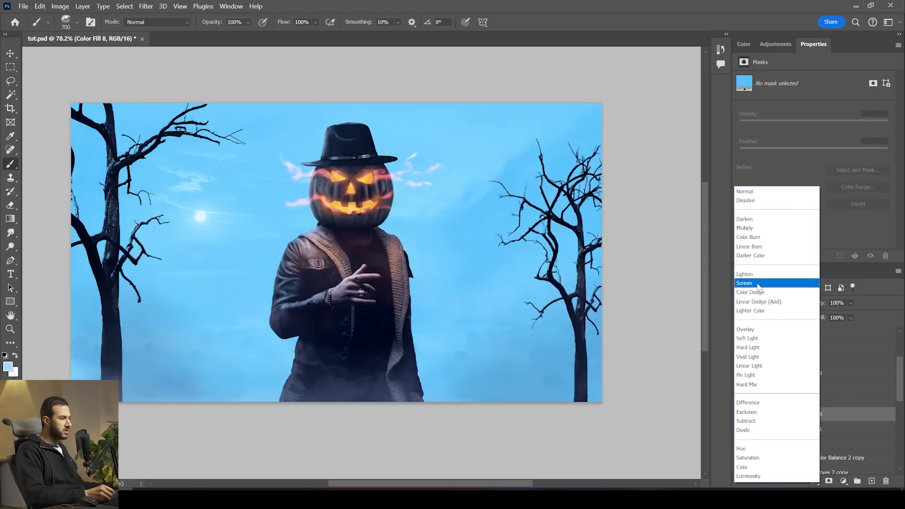
click(757, 284)
Invert the light blue fill's mask and paint fog patches on both sides of the man with the white 700 px Fog brush
click(783, 415)
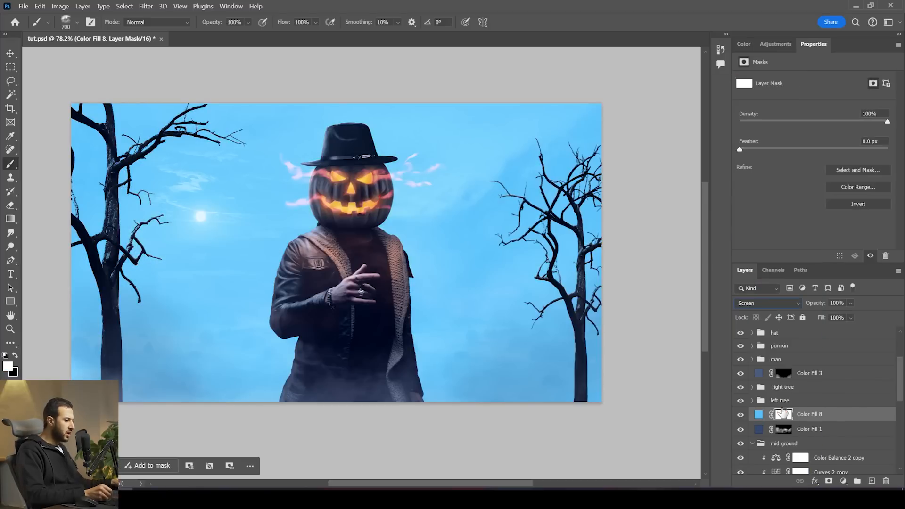
key(ctrl+i)
click(250, 300)
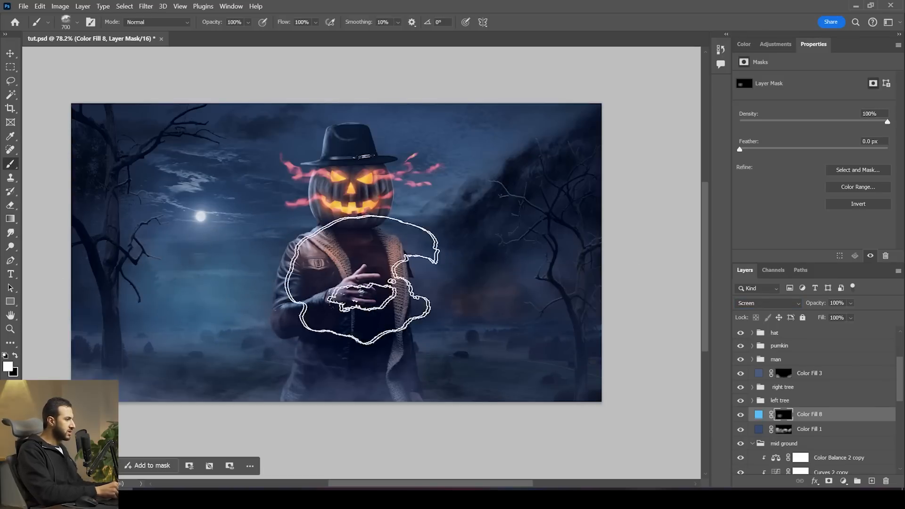
click(466, 289)
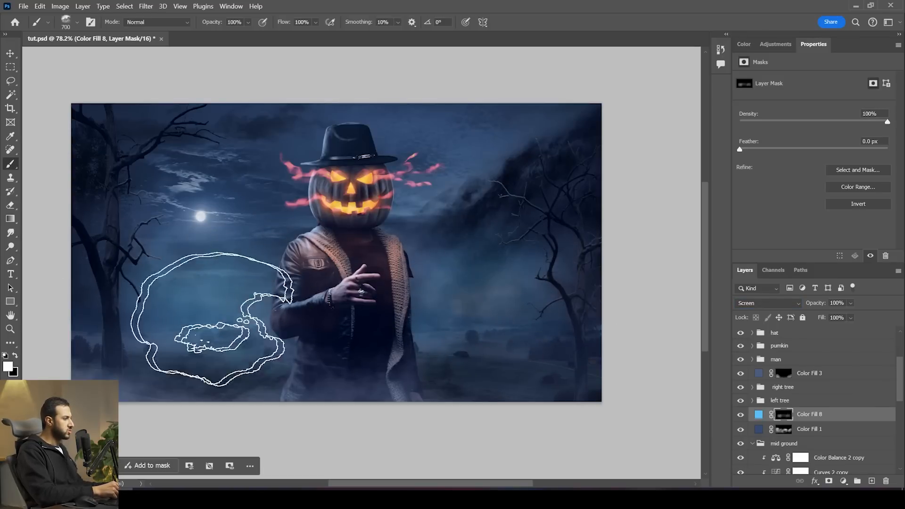
Recolor the new fog fill layer to the deeper blue 5892fd
double_click(759, 414)
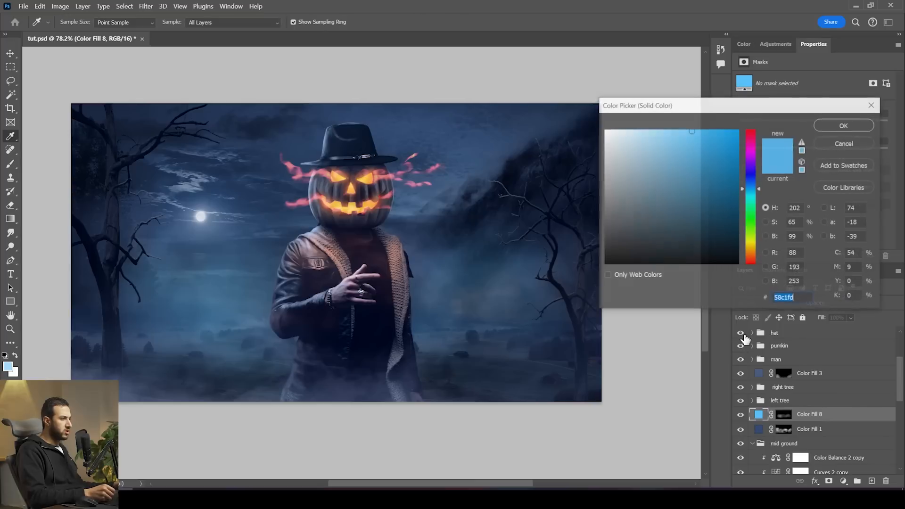
mouse_move(759, 190)
mouse_down()
mouse_move(759, 175)
mouse_move(758, 182)
mouse_up()
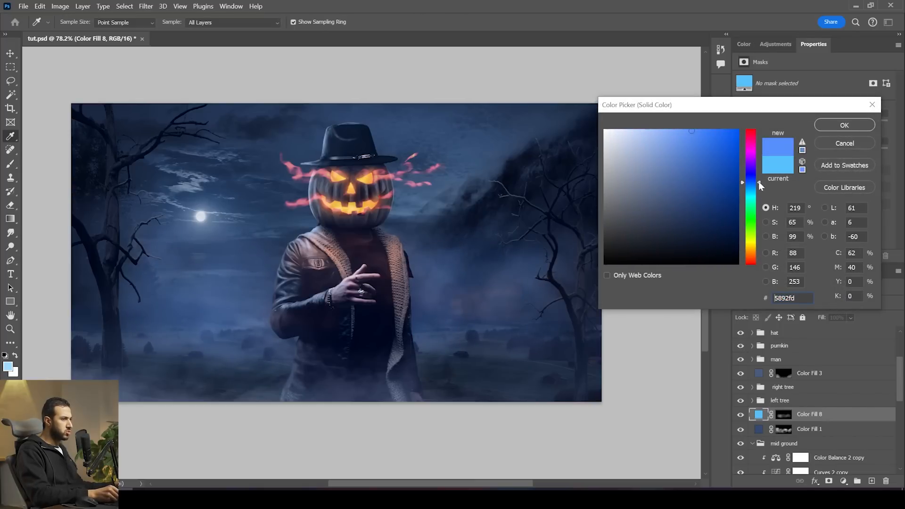
click(844, 125)
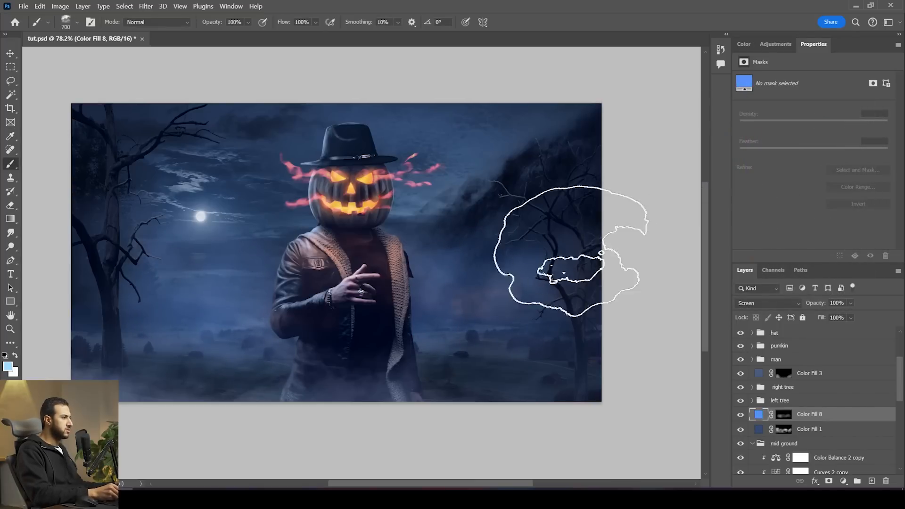
key(z)
drag(576, 263, 556, 258)
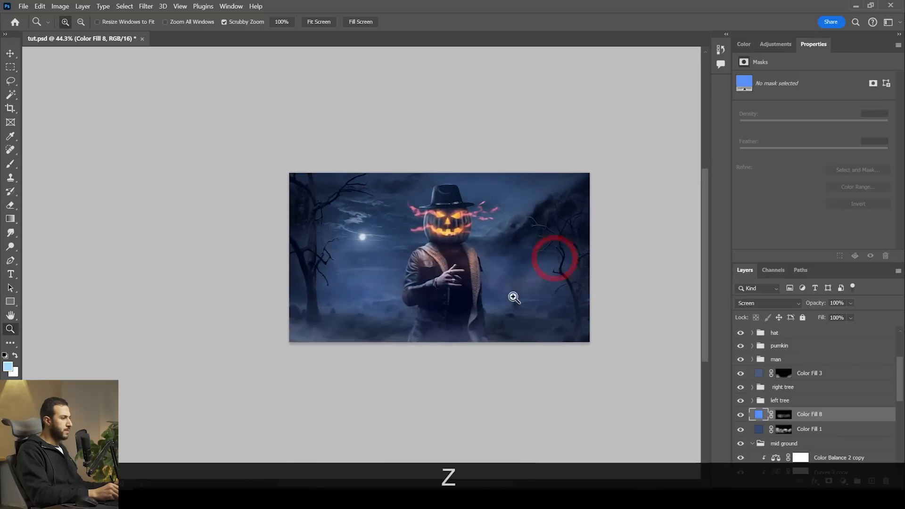
click(475, 304)
key(b)
key(v)
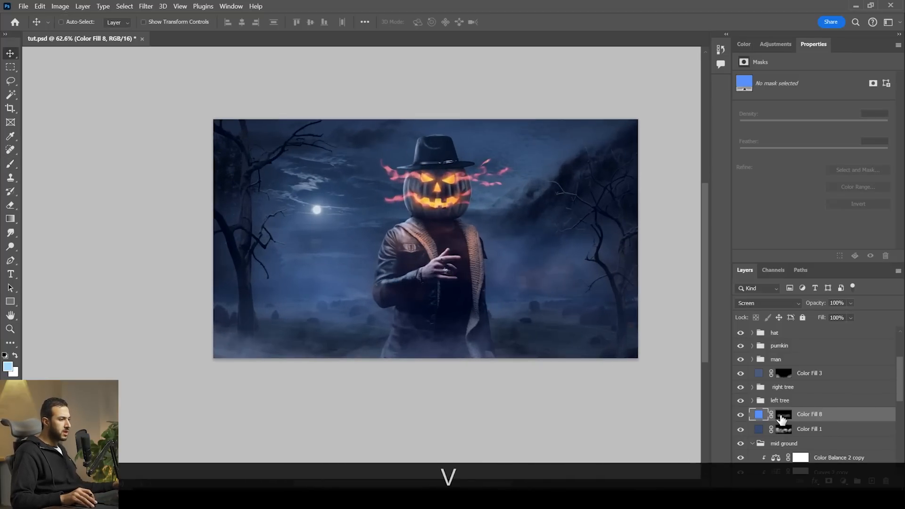
right_click(412, 111)
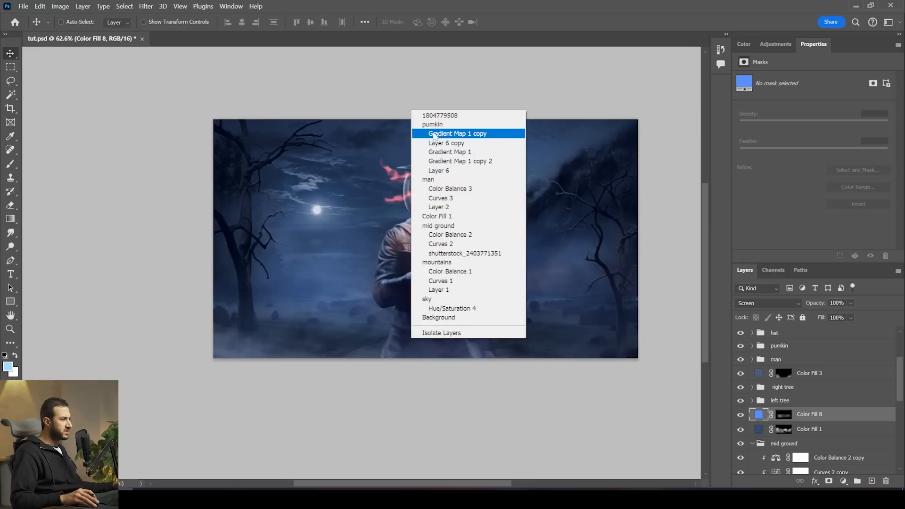
click(439, 116)
drag(535, 289, 572, 292)
key(ctrl+t)
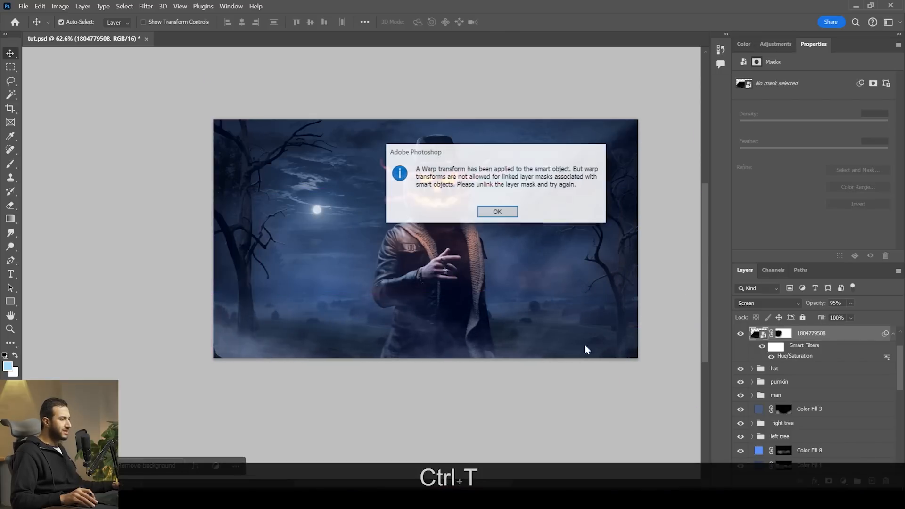
click(495, 210)
drag(512, 320, 498, 329)
scroll(501, 330, down, 2)
scroll(529, 325, up, 2)
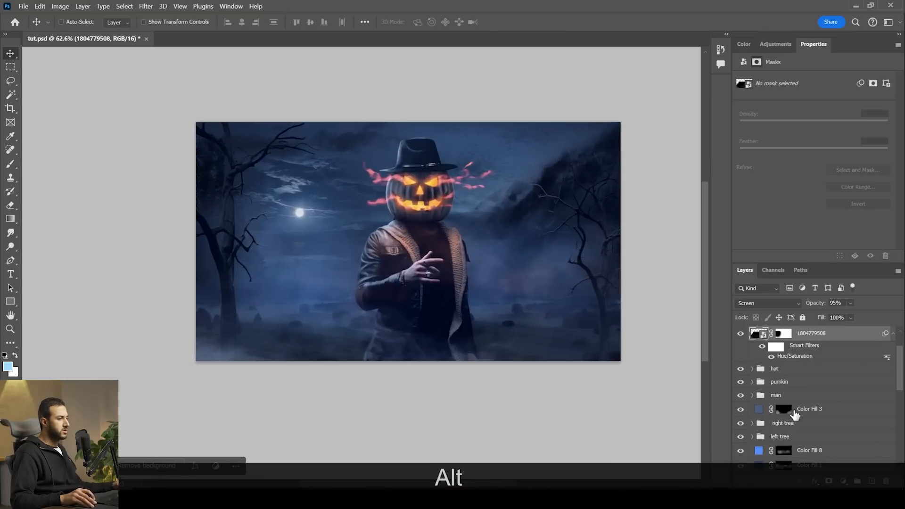
Paint more blue fog around the moon and on both sides of the man on the Color Fill 8 mask with the white 700 px brush
click(790, 451)
key(b)
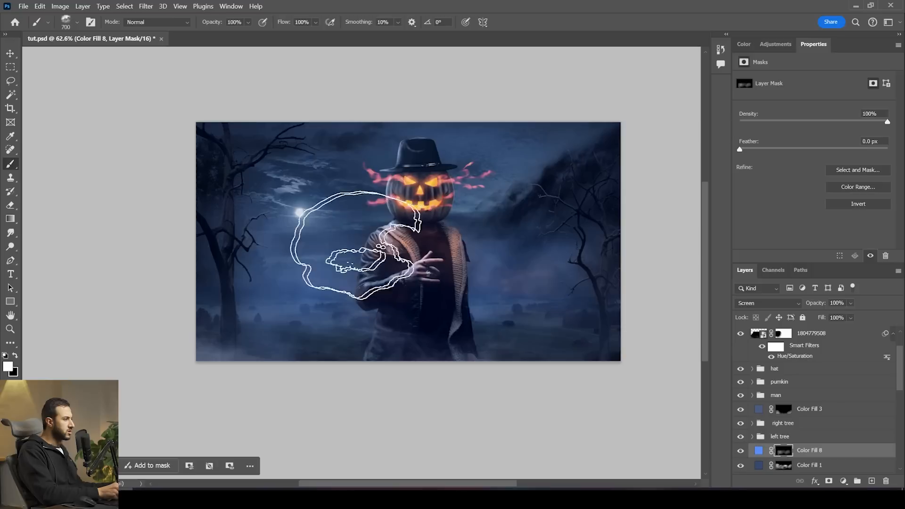
click(302, 211)
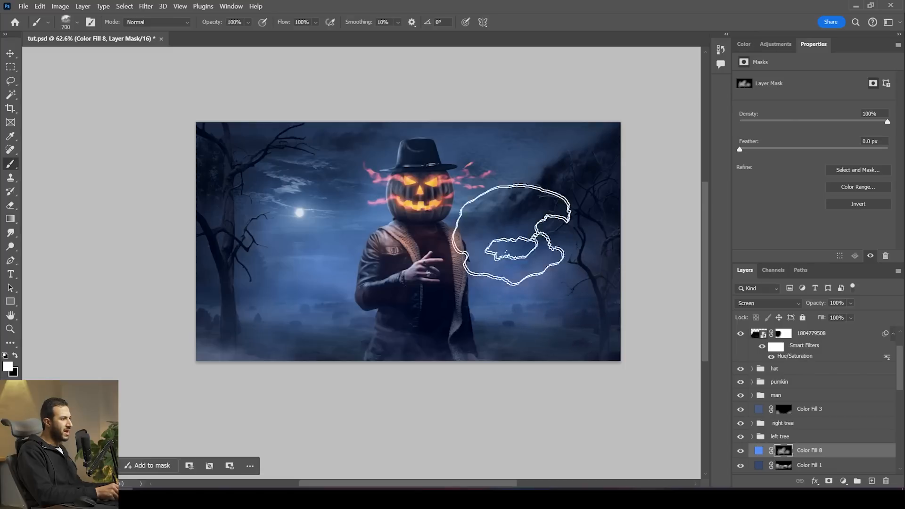
Recolor the Color Fill 8 fog layer to the slightly lighter blue 6098fd
key(x)
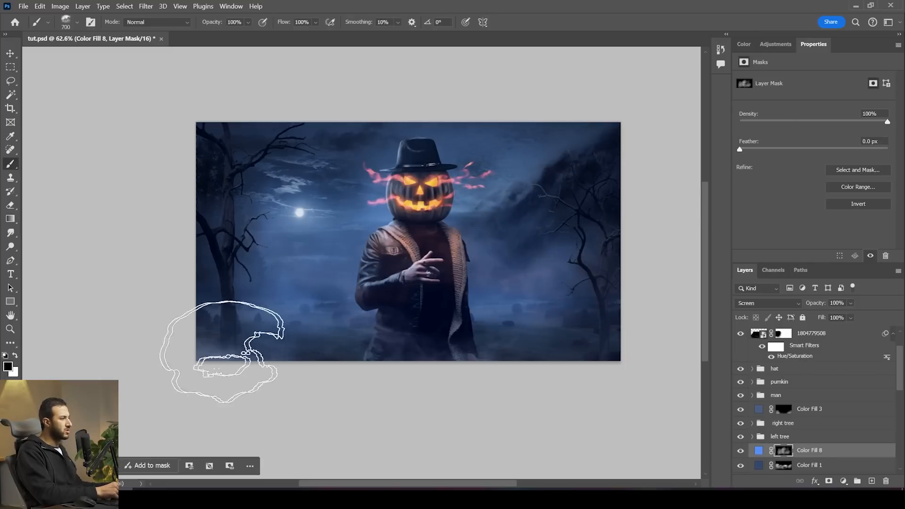
key(z)
mouse_move(599, 290)
mouse_down()
mouse_move(571, 283)
mouse_move(590, 289)
mouse_up()
key(b)
double_click(759, 451)
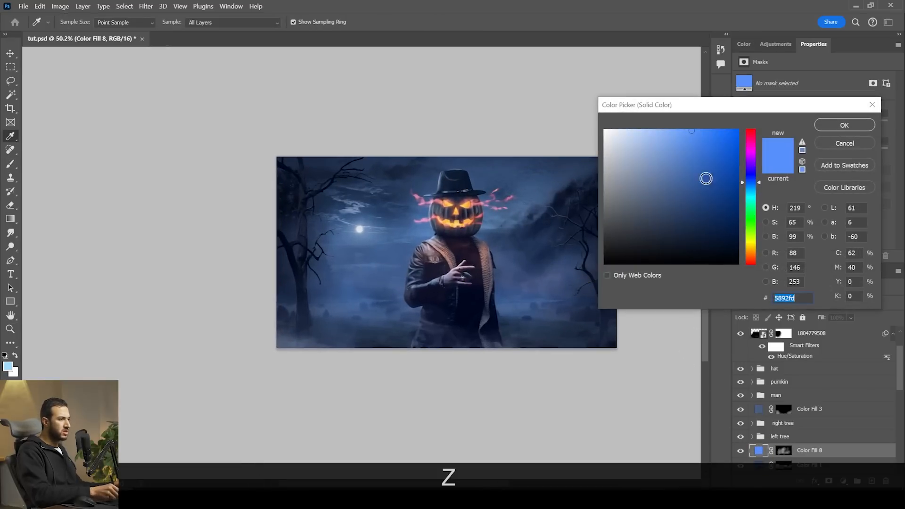
click(677, 135)
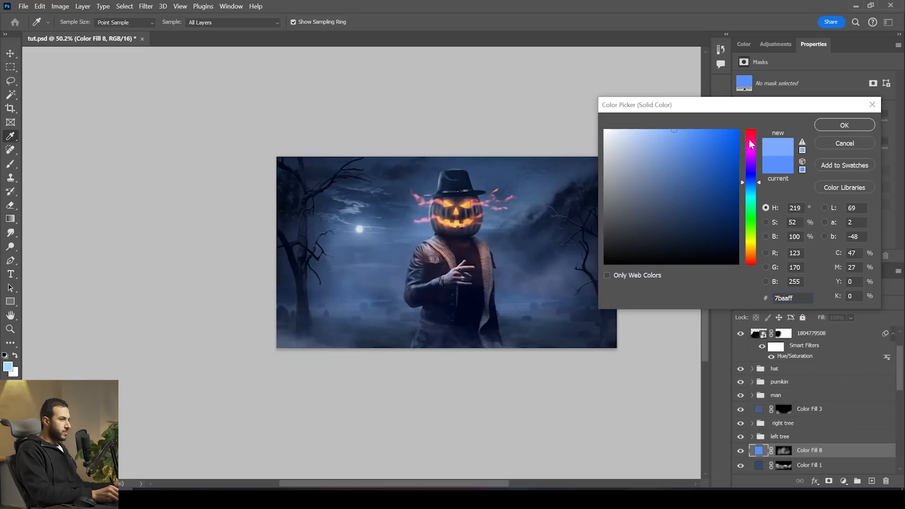
click(687, 131)
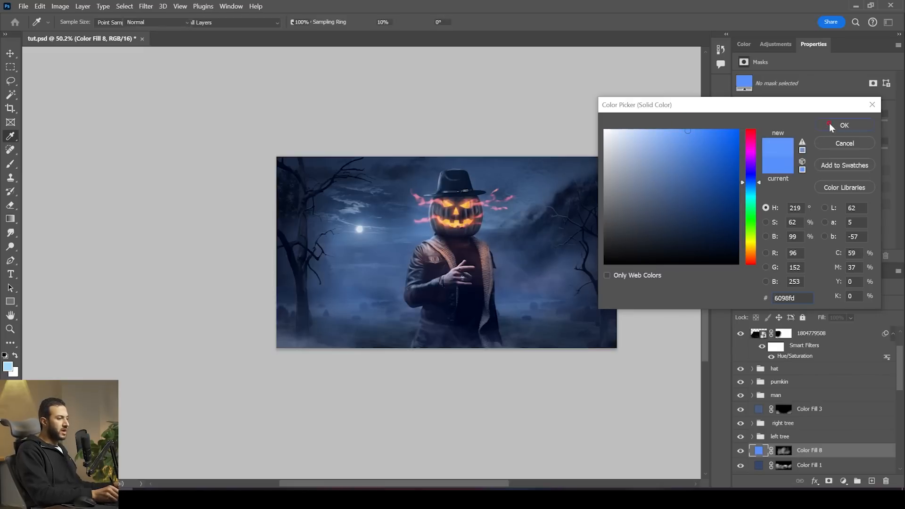
click(844, 126)
Add a red-orange ff491f solid color fill layer above the hat group and set its blend mode to Screen
drag(899, 372, 891, 345)
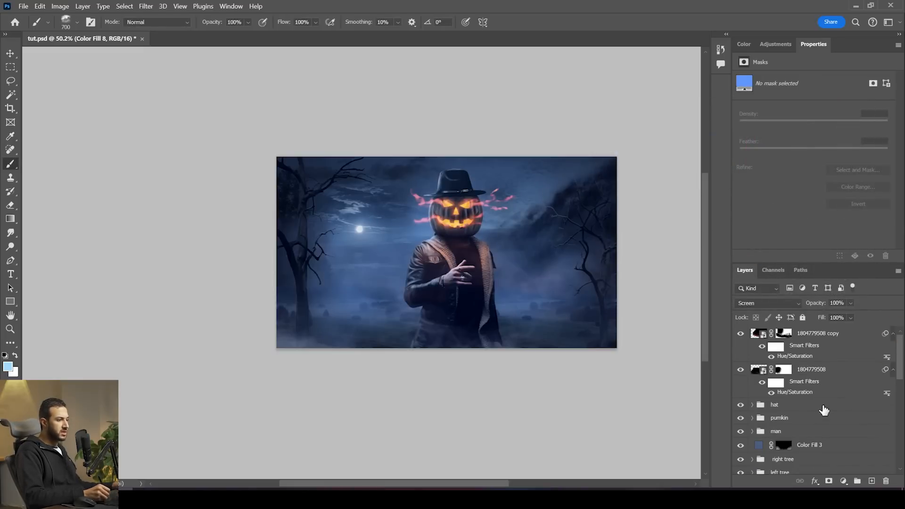
click(821, 406)
click(844, 481)
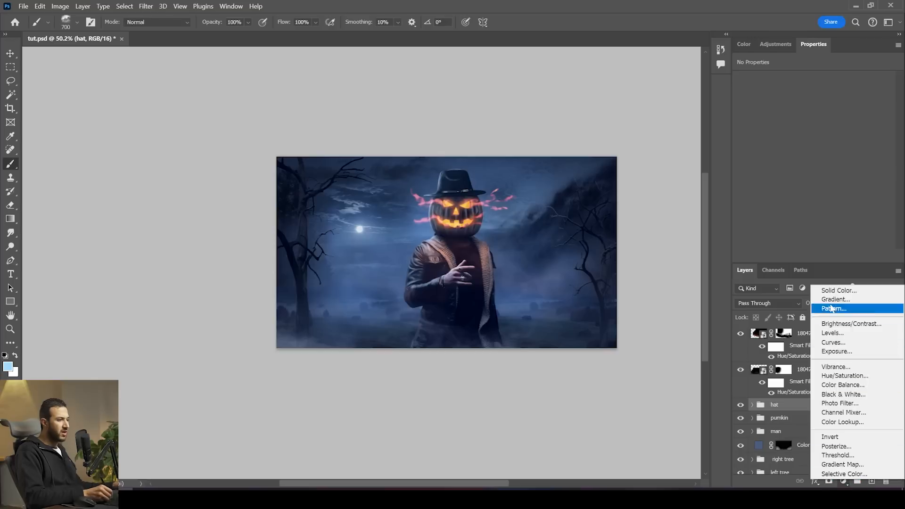
click(836, 288)
drag(753, 259, 752, 263)
drag(733, 161, 723, 126)
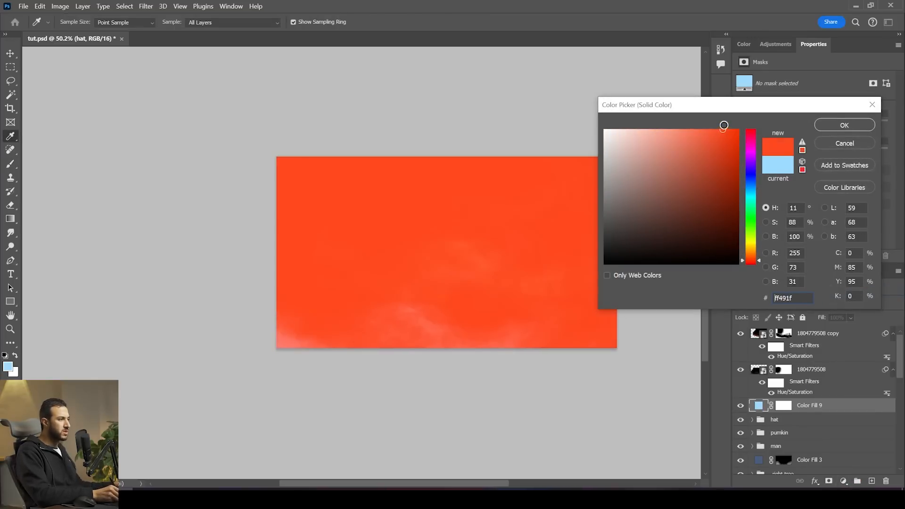
click(828, 125)
click(769, 301)
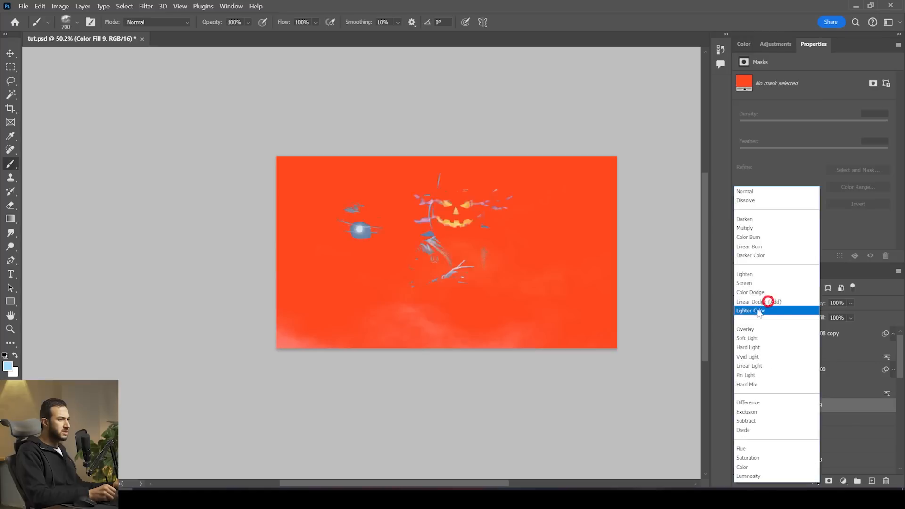
click(746, 282)
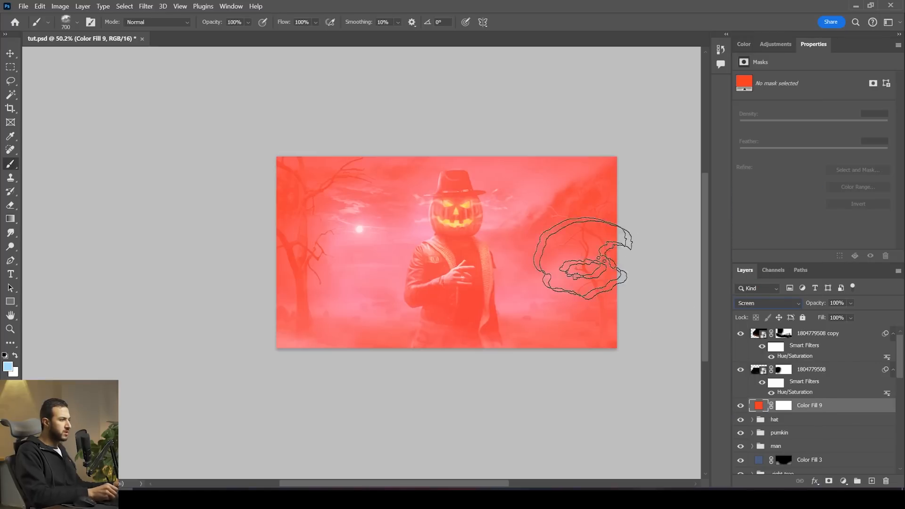
Recolor the new red-orange fill layer to the orange ff721d
key(z)
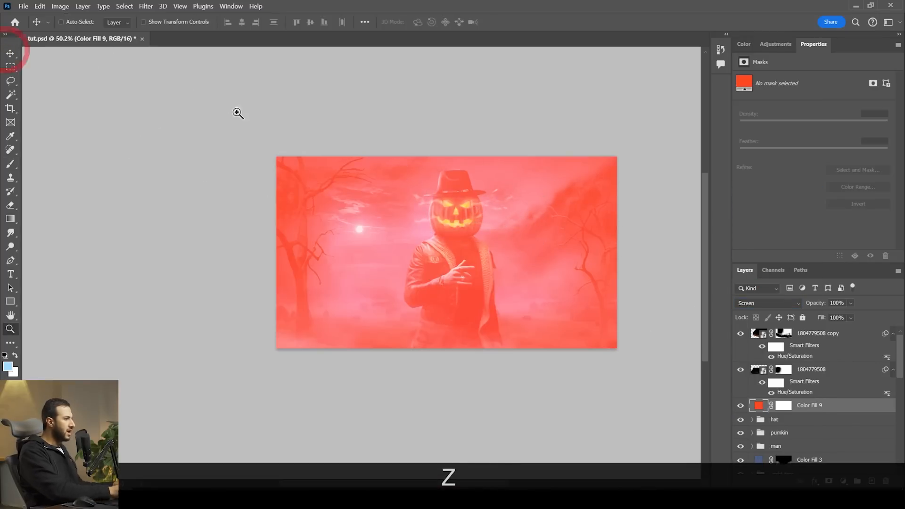
drag(474, 225, 495, 232)
key(v)
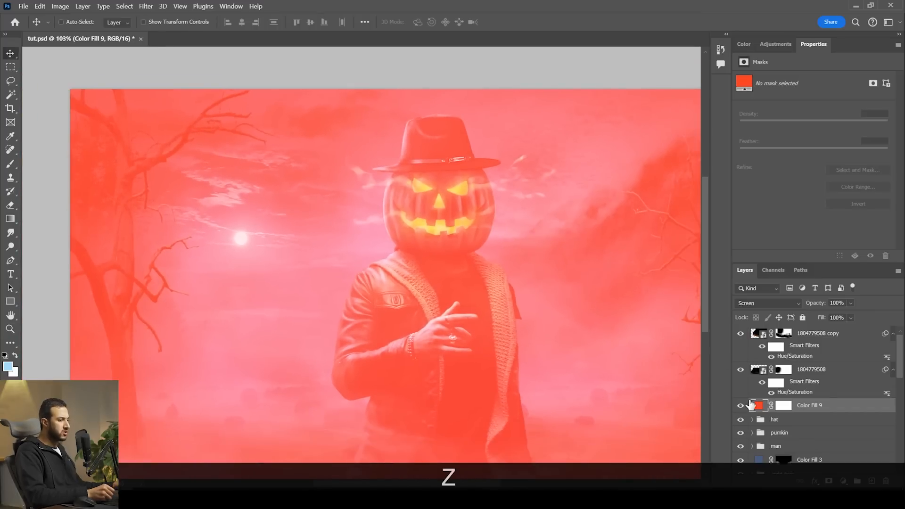
double_click(759, 406)
click(752, 256)
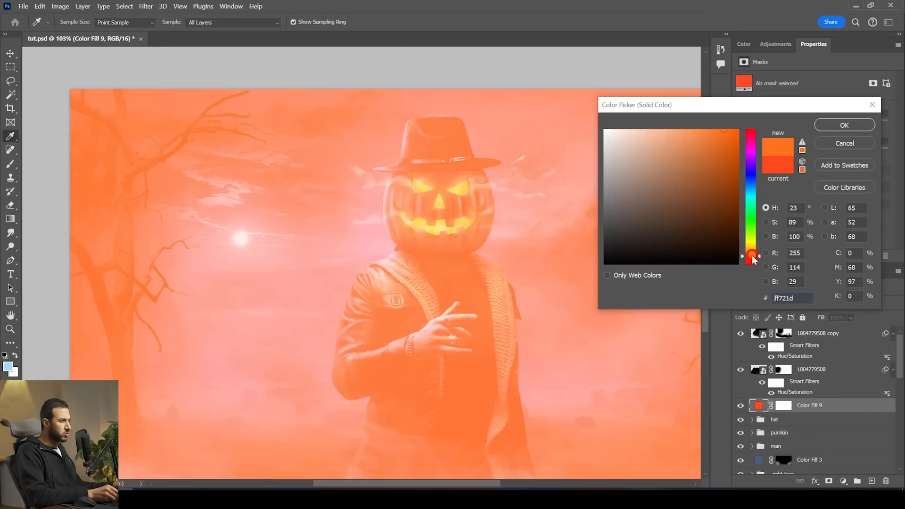
click(826, 128)
Invert the orange fill's mask and prepare a white soft round brush at 300 px with 0% hardness
click(778, 405)
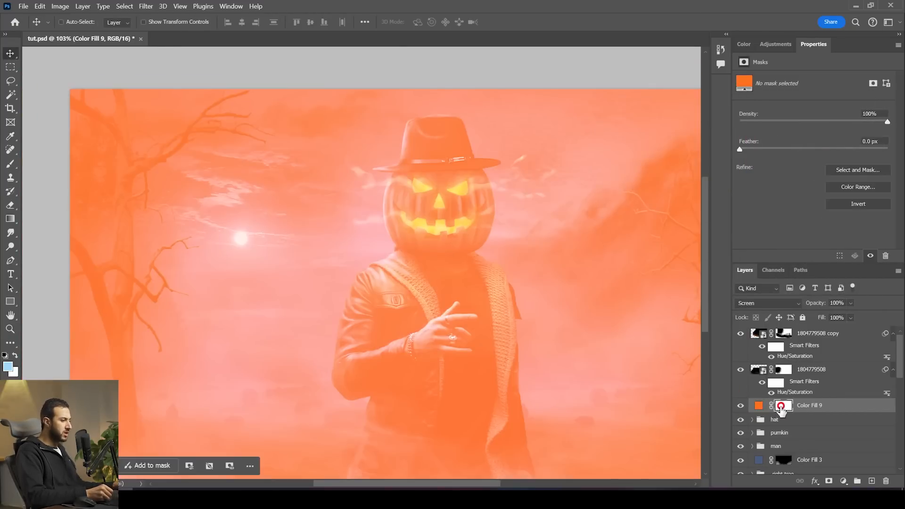
key(ctrl+i)
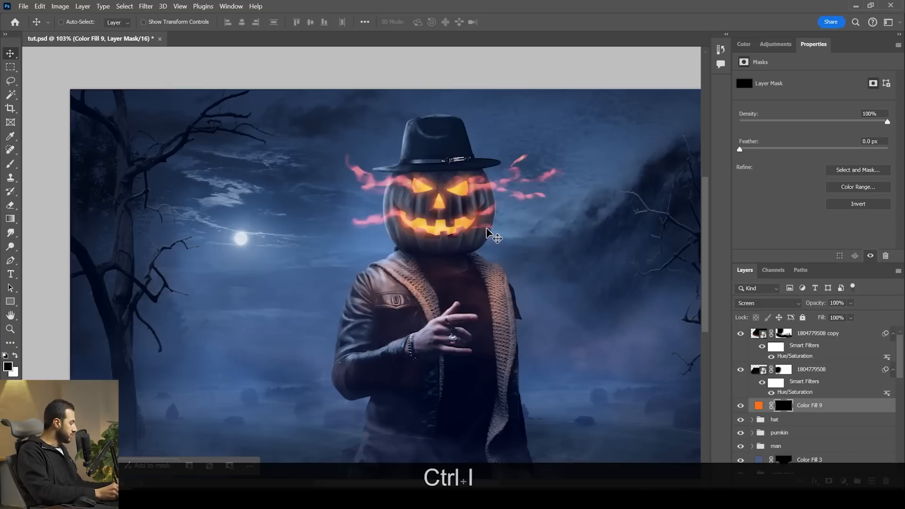
key(z)
drag(490, 233, 508, 226)
key(b)
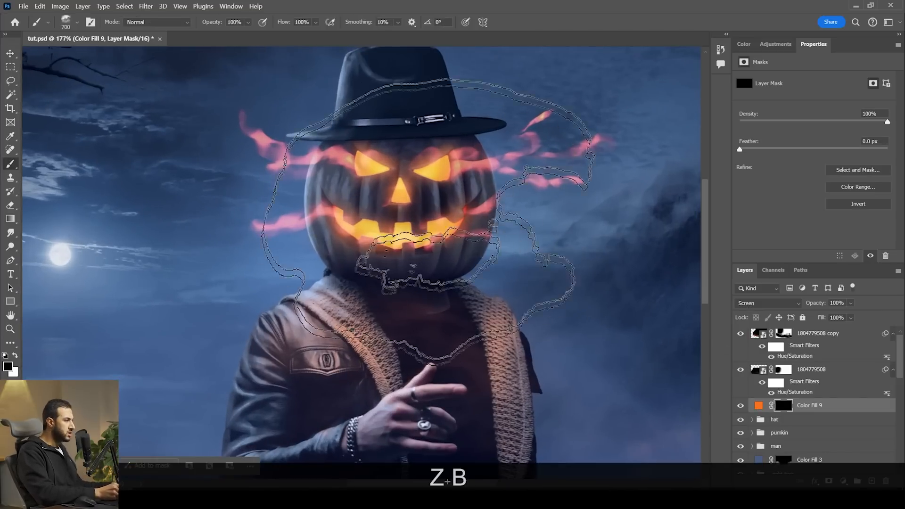
right_click(429, 235)
click(488, 285)
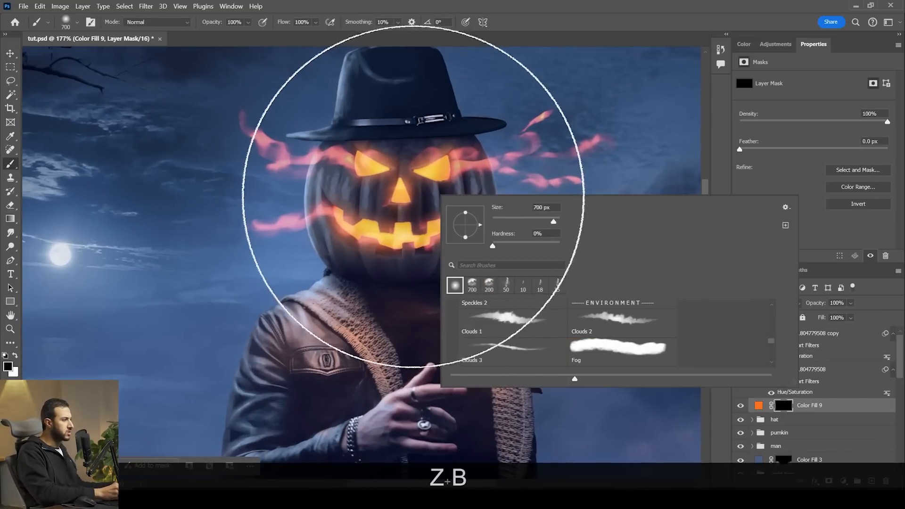
click(429, 193)
key(bracketleft)
key(bracketleft)
key(bracketleft)
key(bracketleft)
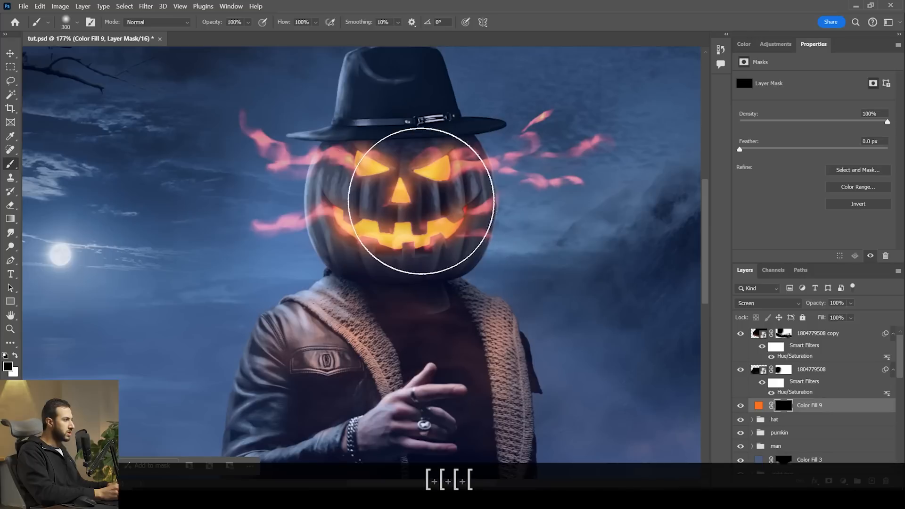
key(x)
Set the brush flow to 6% and try orange glow strokes over the pumpkin's face, undoing each test stroke
click(447, 203)
key(ctrl+z)
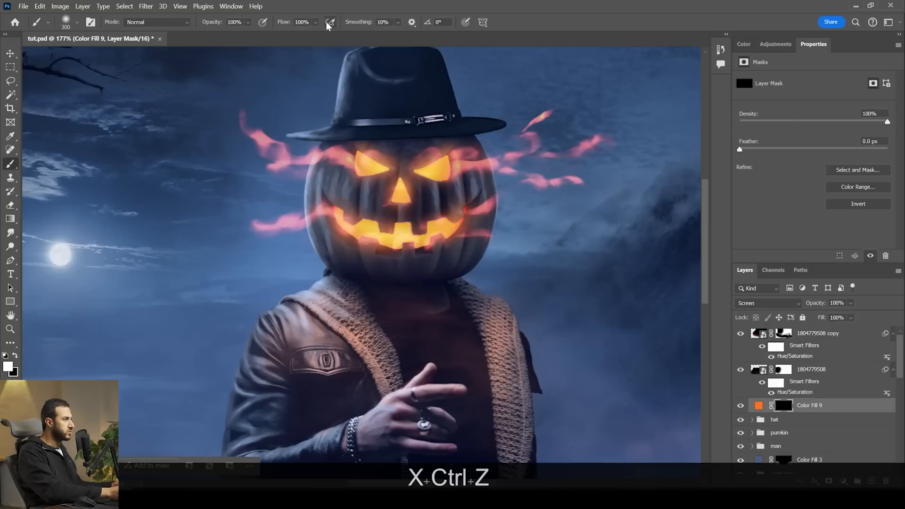
click(384, 205)
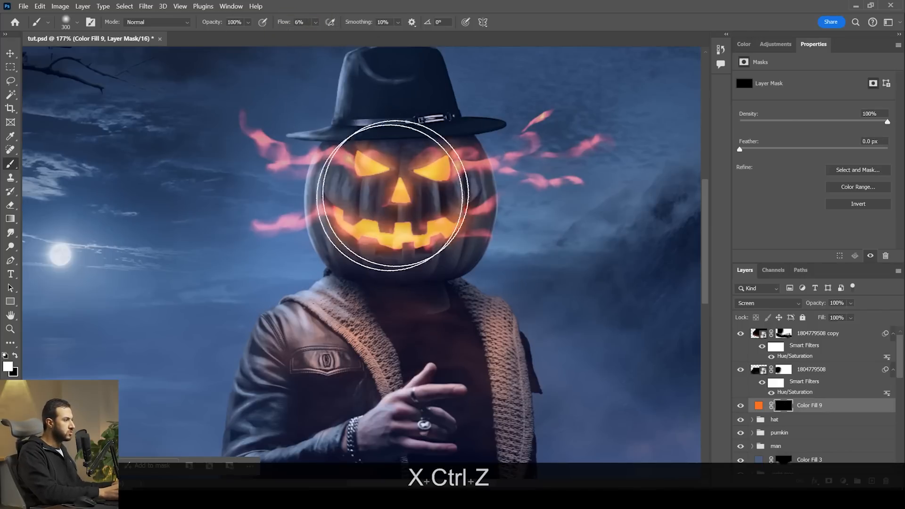
click(448, 205)
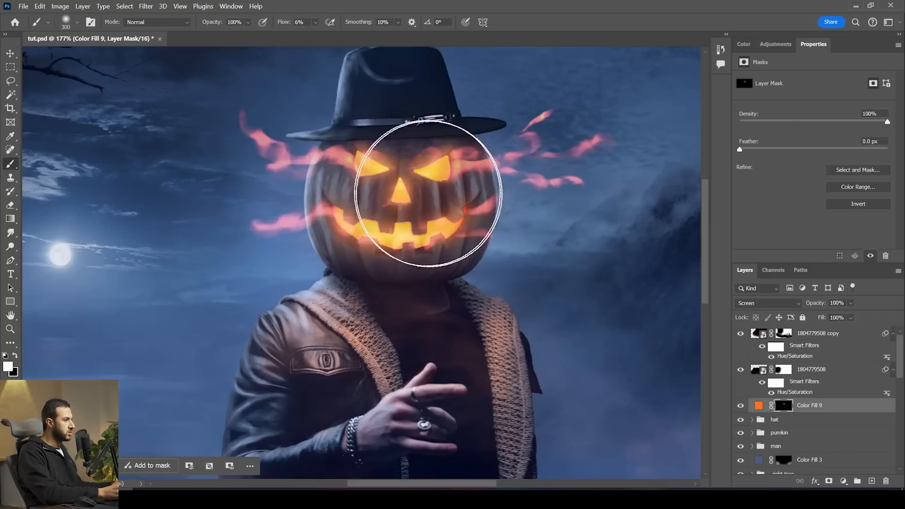
key(ctrl+z)
key(ctrl+z)
key(ctrl+z)
key(ctrl+z)
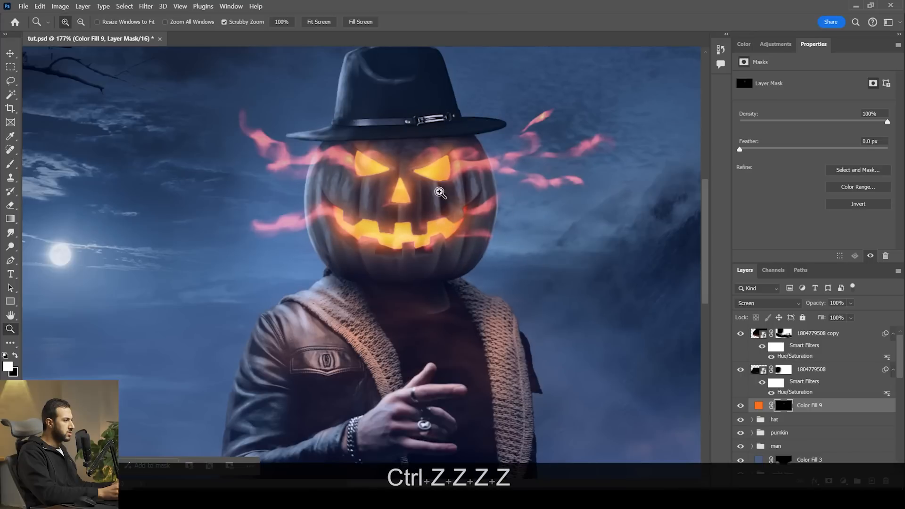
Paint a subtle orange glow around the pumpkin's carved eyes and mouth on the fill's mask with the white brush reduced to 90 px
scroll(445, 204, up, 3)
key(bracketleft)
key(bracketleft)
key(bracketleft)
key(bracketleft)
key(bracketleft)
key(bracketleft)
key(bracketleft)
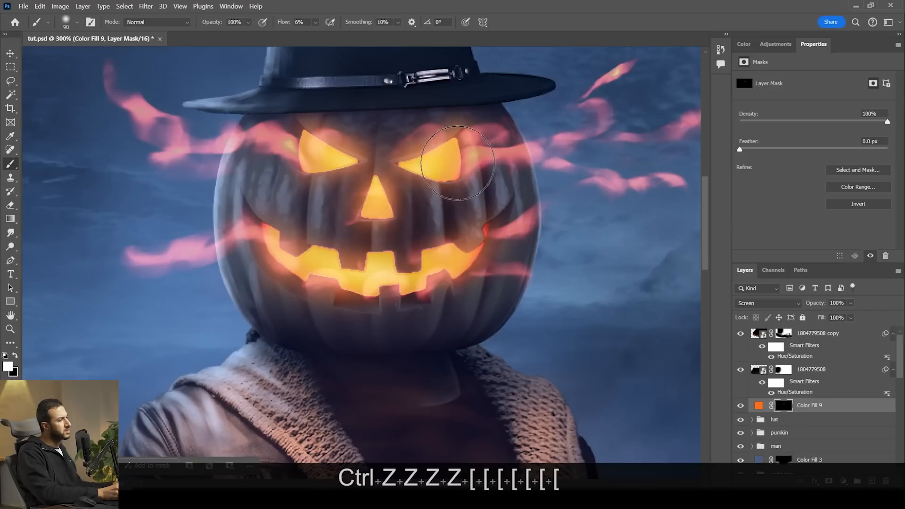
drag(323, 140, 345, 160)
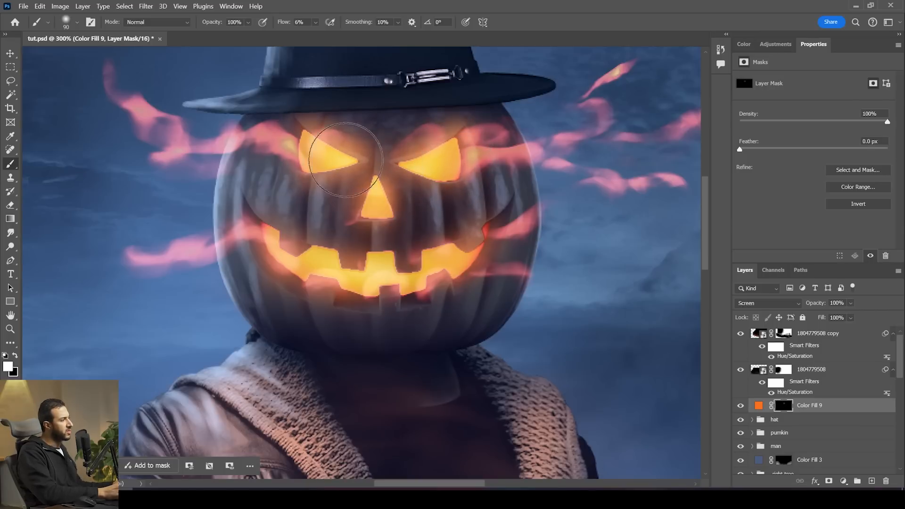
key(space)
drag(443, 208, 451, 192)
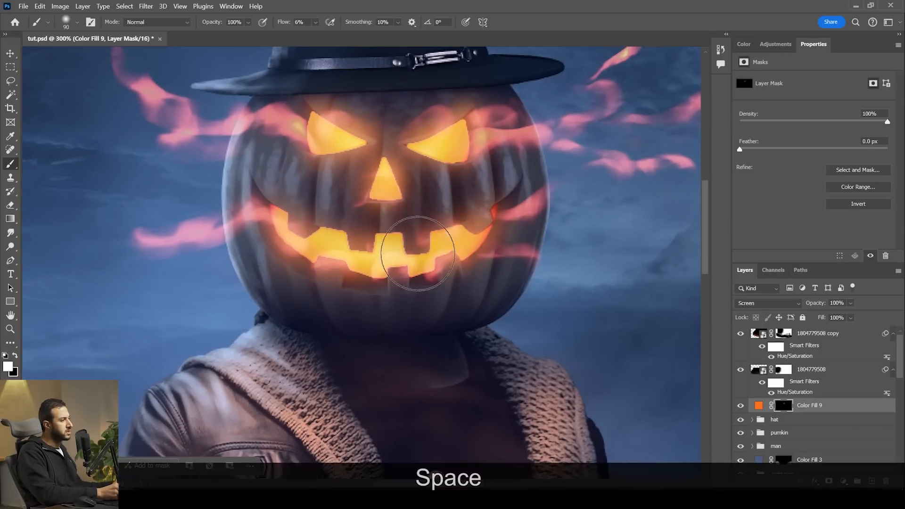
key(z)
drag(581, 198, 537, 181)
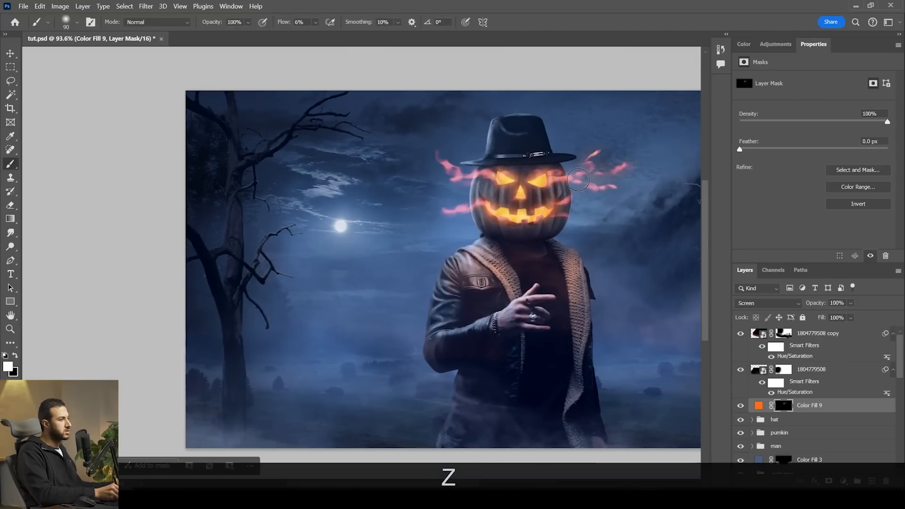
key(z)
drag(505, 222, 471, 221)
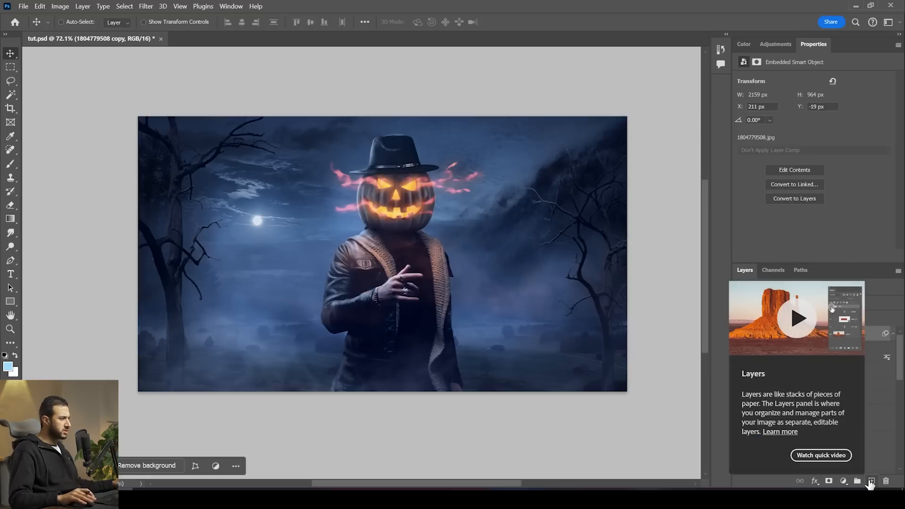
Stamp all visible layers onto a new layer at the top of the stack and convert it to a smart object
click(872, 481)
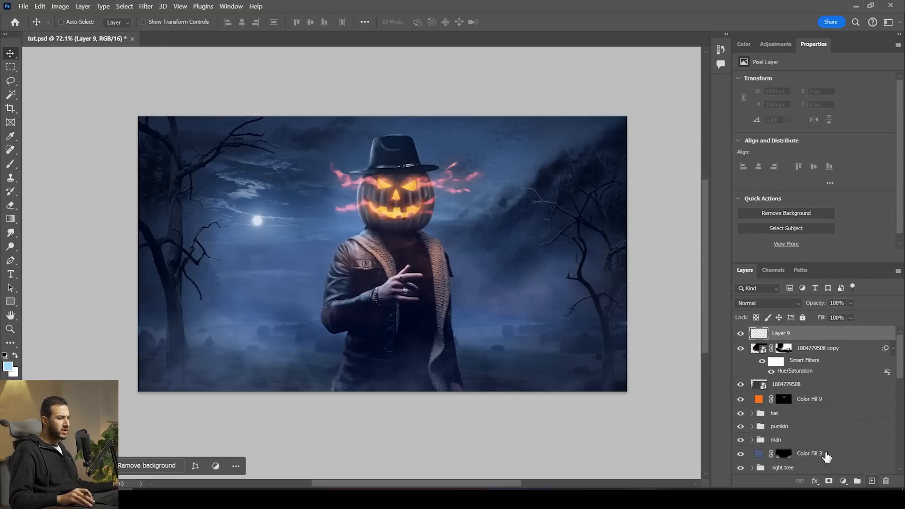
key(ctrl+shift+alt)
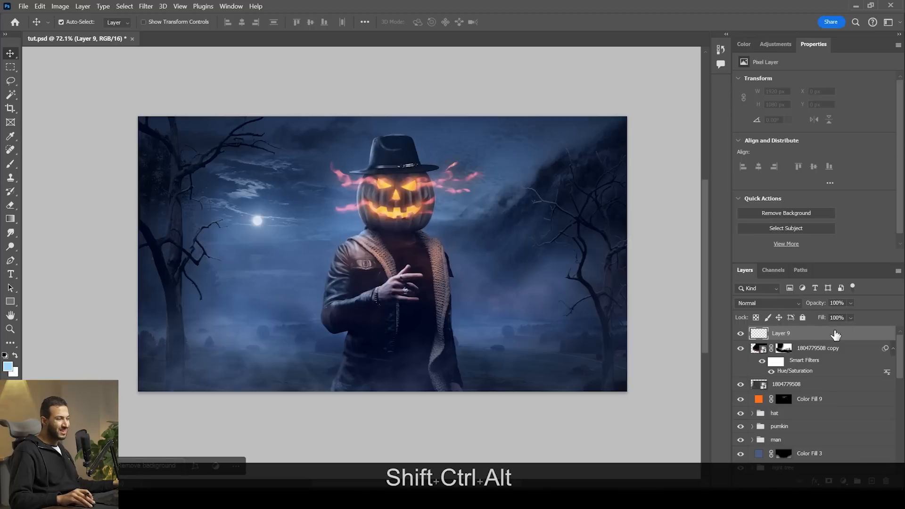
key(ctrl+shift+alt+e)
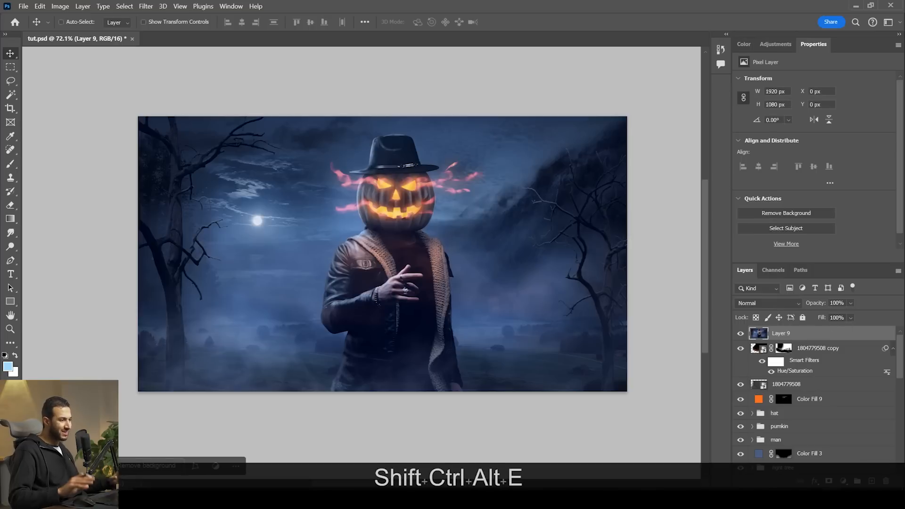
right_click(812, 336)
click(773, 212)
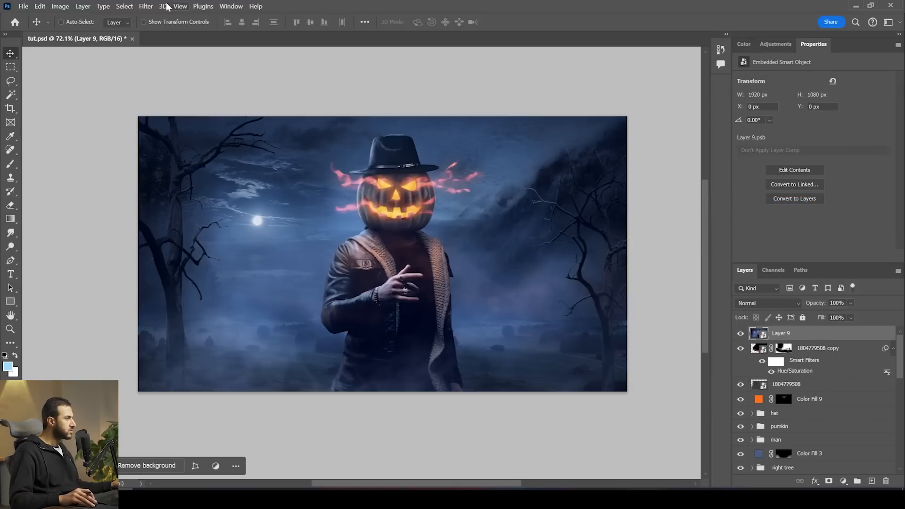
Apply a Radial Blur to the stamped smart object with amount 10, Zoom method and Good quality
click(150, 6)
mouse_move(220, 131)
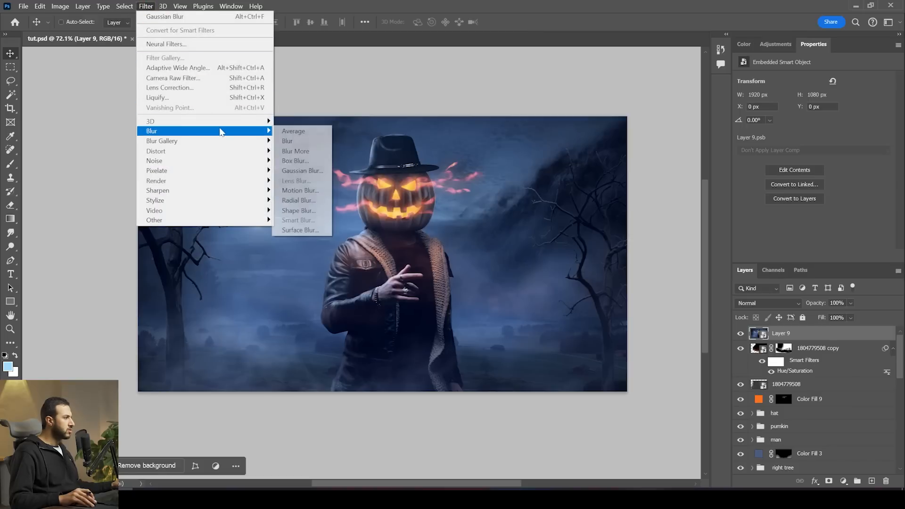
click(321, 200)
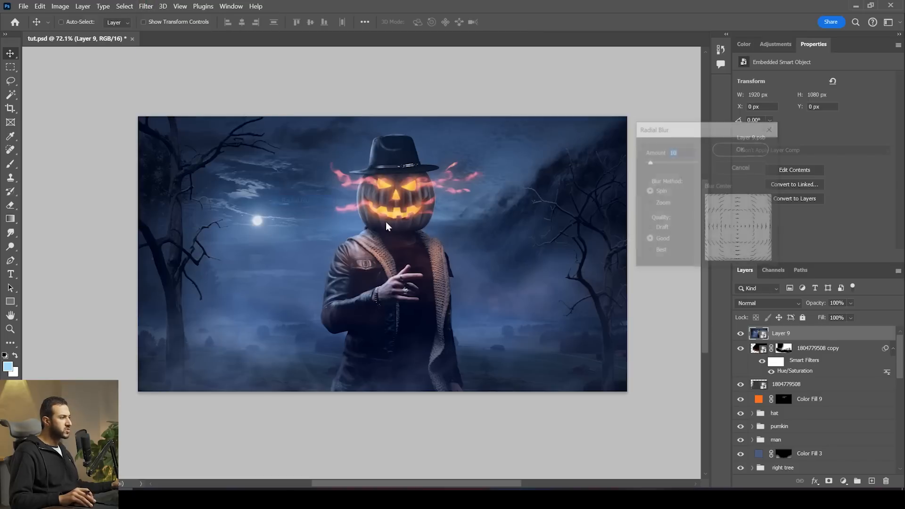
click(648, 203)
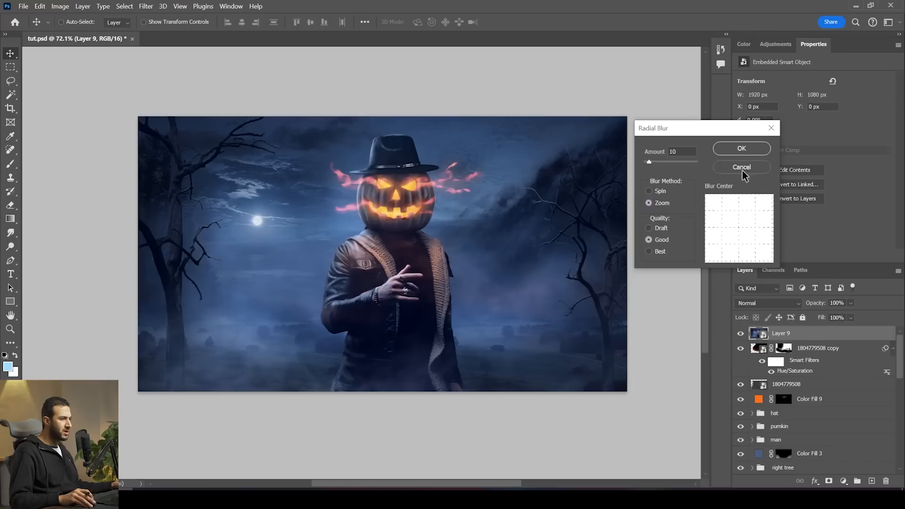
click(650, 161)
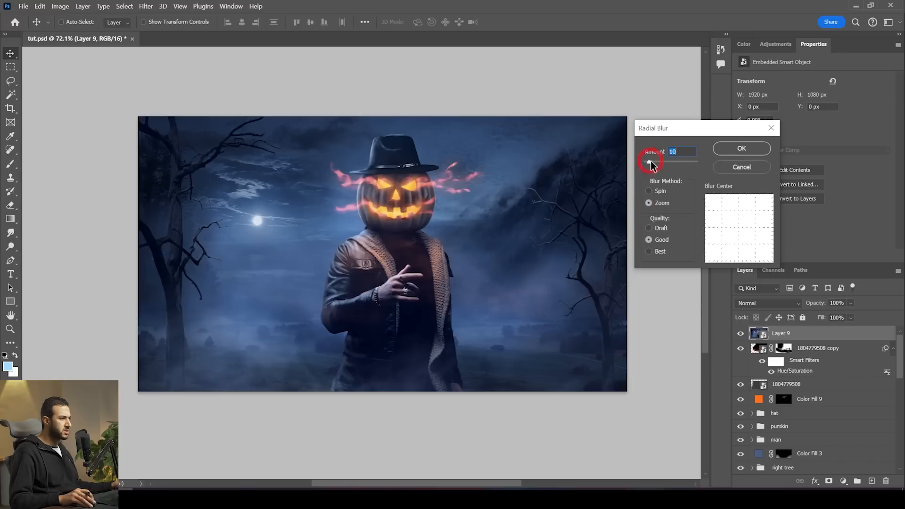
click(748, 151)
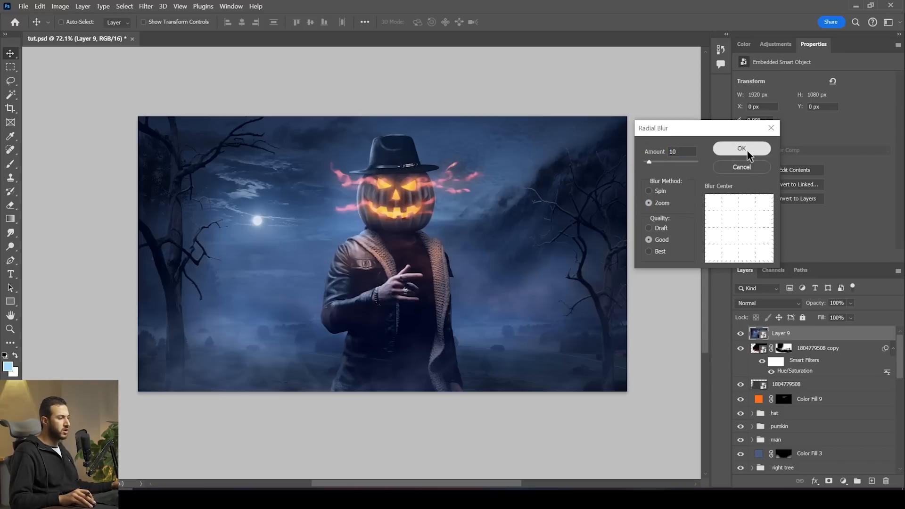
Add a layer mask to the radially blurred smart object and invert it to black to hide the blur
scroll(479, 293, up, 2)
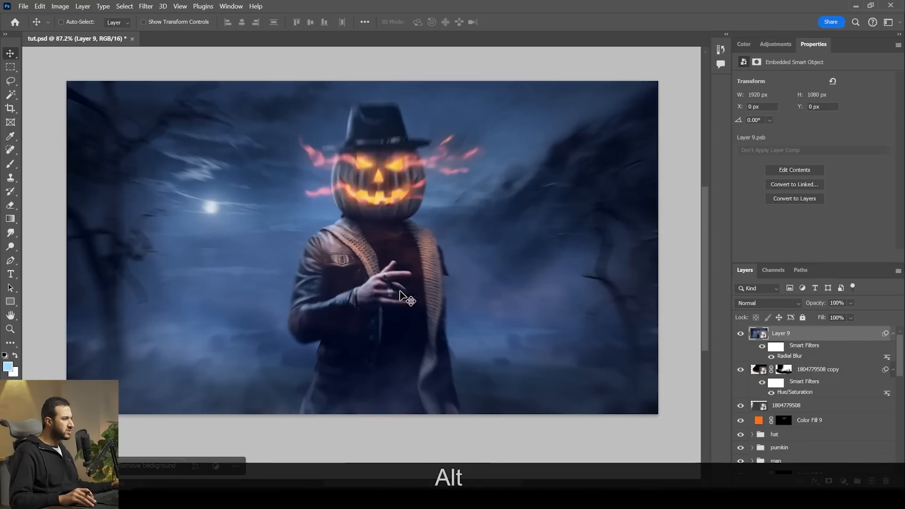
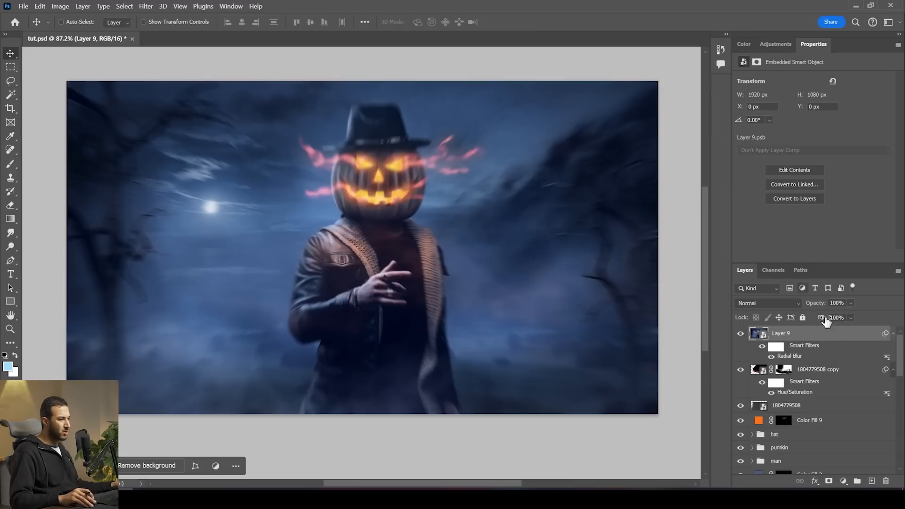
click(828, 481)
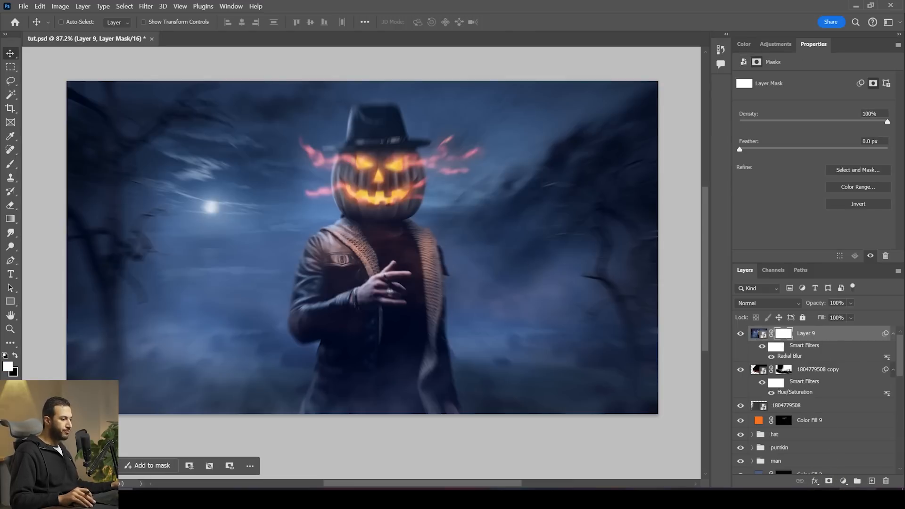
key(ctrl+i)
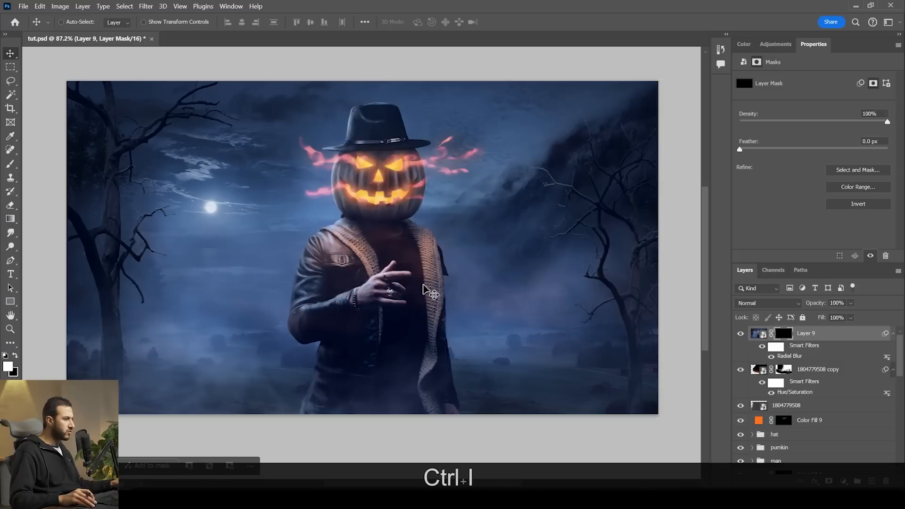
Paint the blur back in around the scene's outer areas with a 600 px white brush at increased flow on the layer mask
key(b)
key(bracketright)
key(bracketright)
key(bracketright)
key(bracketright)
key(bracketright)
key(bracketright)
key(bracketright)
key(bracketright)
key(bracketright)
key(bracketright)
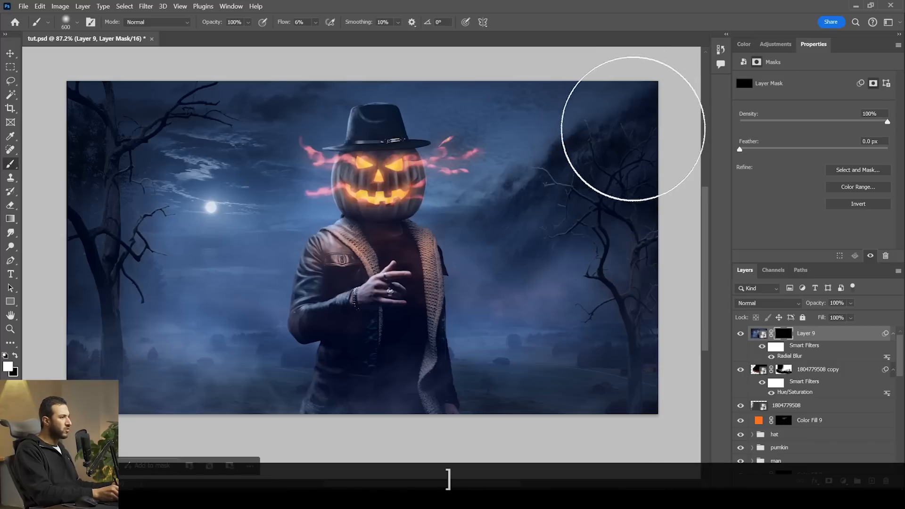
click(315, 21)
drag(329, 34, 377, 19)
mouse_move(632, 188)
mouse_down()
mouse_move(643, 145)
mouse_move(625, 166)
mouse_move(637, 132)
mouse_move(638, 245)
mouse_move(588, 379)
mouse_move(644, 374)
mouse_move(486, 419)
mouse_move(466, 412)
mouse_move(464, 397)
mouse_move(419, 394)
mouse_move(329, 416)
mouse_move(179, 387)
mouse_move(56, 298)
mouse_move(97, 247)
mouse_move(146, 224)
mouse_move(60, 143)
mouse_move(76, 126)
mouse_move(150, 108)
mouse_move(220, 103)
mouse_up()
Paint black on the mask to remove the blur from areas around the man and the moon
key(x)
mouse_move(228, 257)
mouse_down()
mouse_move(190, 243)
mouse_move(214, 235)
mouse_up()
key(z)
drag(602, 240, 343, 283)
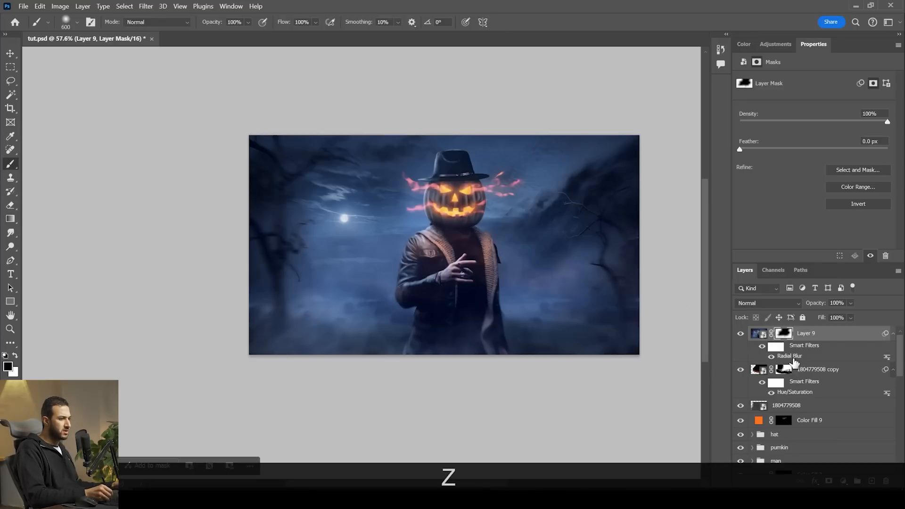
Edit the stamped layer's Radial Blur smart filter to weaken the blur on the surrounding trees
double_click(794, 357)
key(Return)
key(z)
drag(640, 261, 721, 260)
key(x)
drag(595, 218, 587, 206)
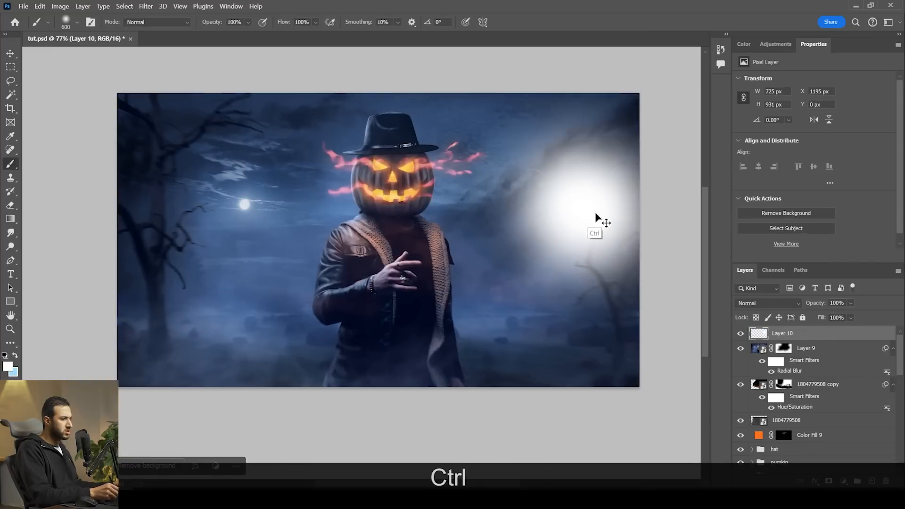
key(ctrl+z)
key(ctrl+z)
Refine the blur layer's mask with black and white strokes on both sides of the pumpkin man
key(x)
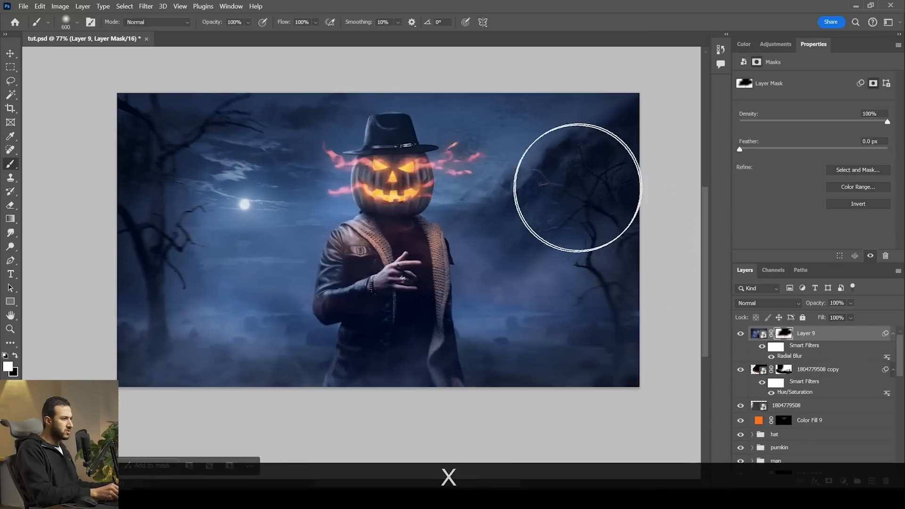
key(x)
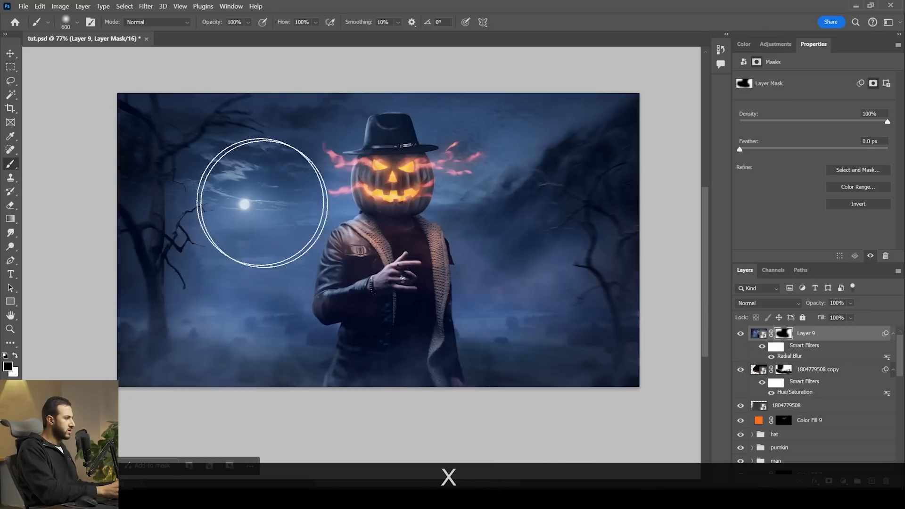
key(x)
key(z)
mouse_move(419, 194)
mouse_down()
mouse_move(394, 191)
mouse_move(402, 192)
mouse_up()
scroll(502, 237, up, 2)
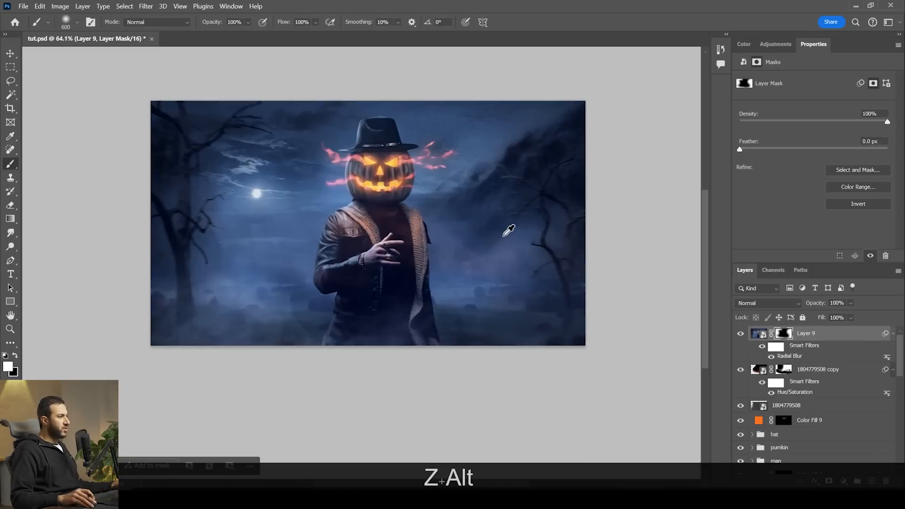
Add a new top layer, stamp all visible layers onto it and convert it to a smart object
click(875, 483)
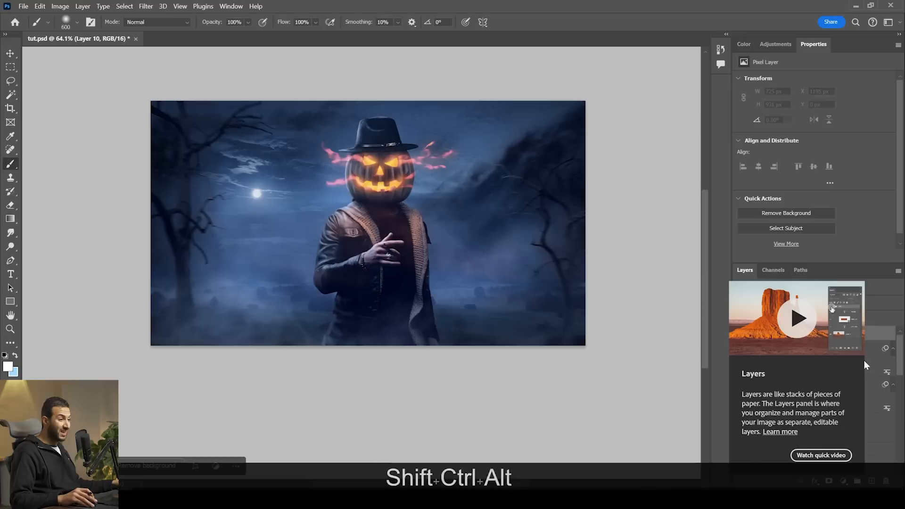
key(shift+ctrl+alt+e)
right_click(872, 336)
click(796, 203)
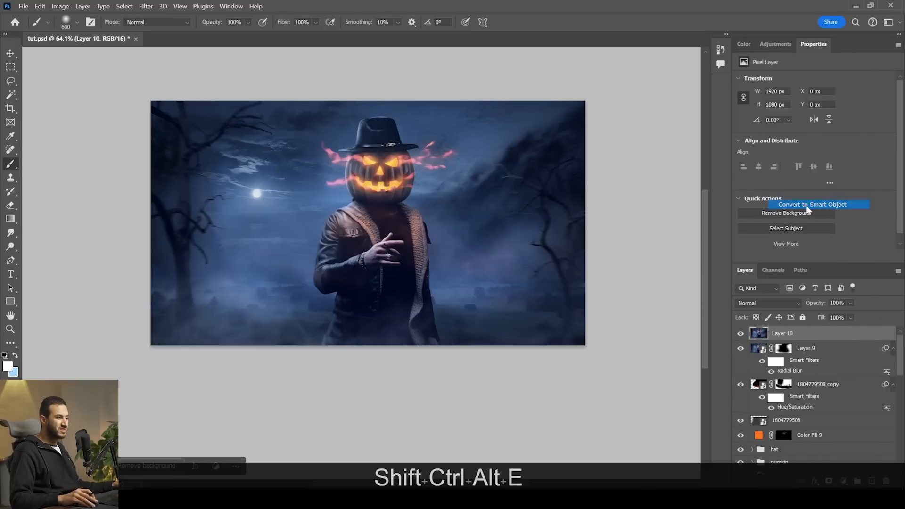
Open the Camera Raw filter and set Exposure +0.25, Contrast +6, Highlights +18, Shadows +23, Whites -21 and Blacks -2
click(146, 6)
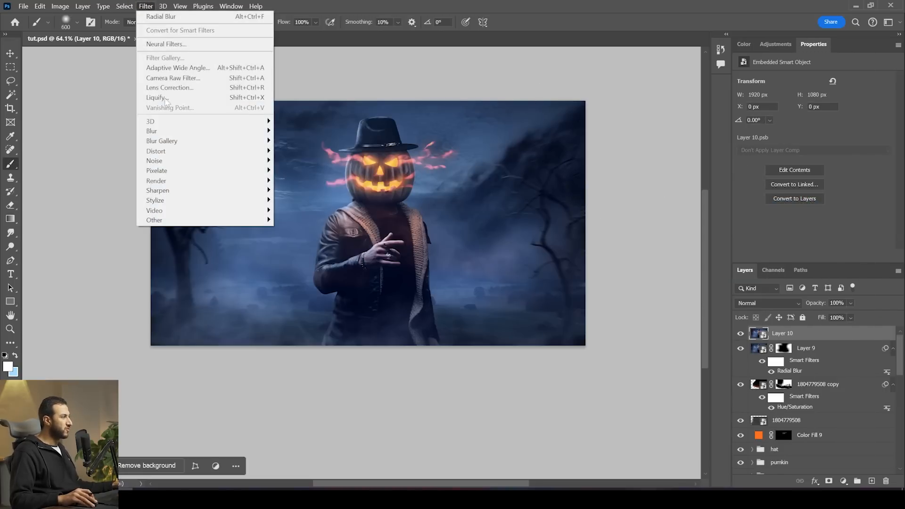
click(166, 78)
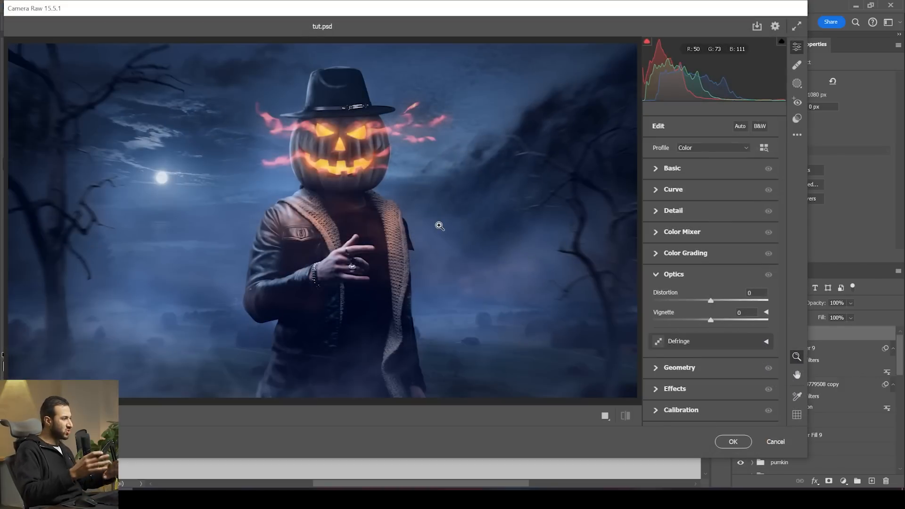
click(656, 169)
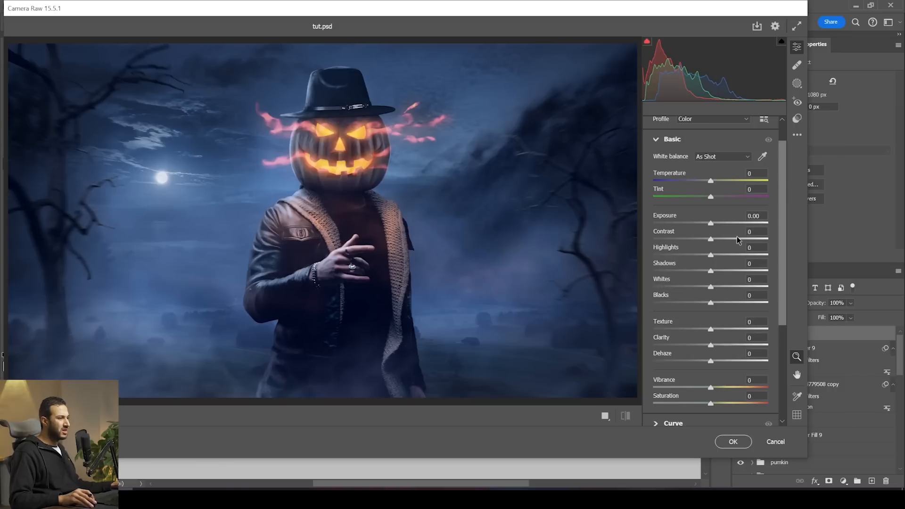
click(713, 224)
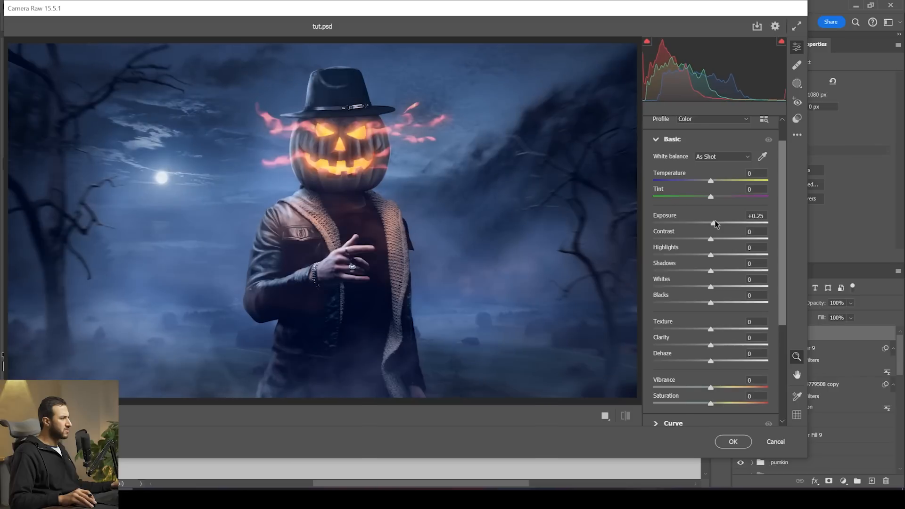
drag(713, 242, 719, 241)
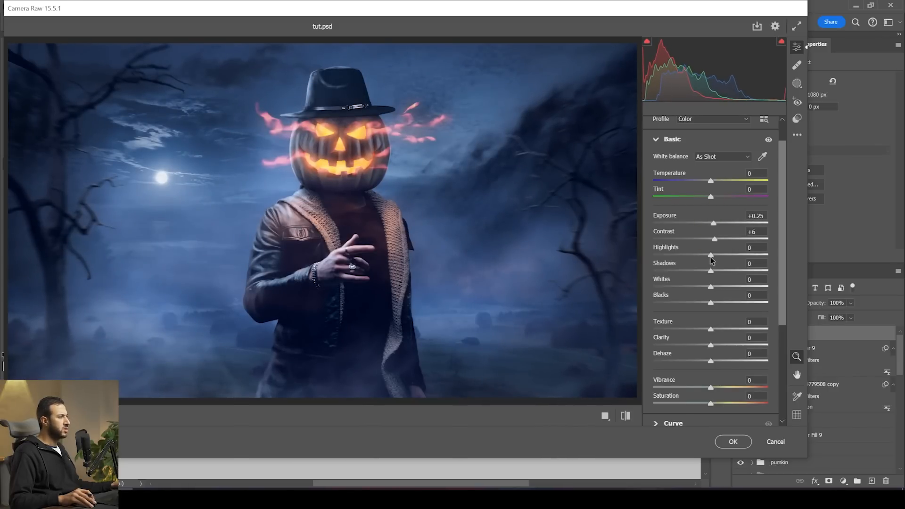
drag(703, 256, 725, 253)
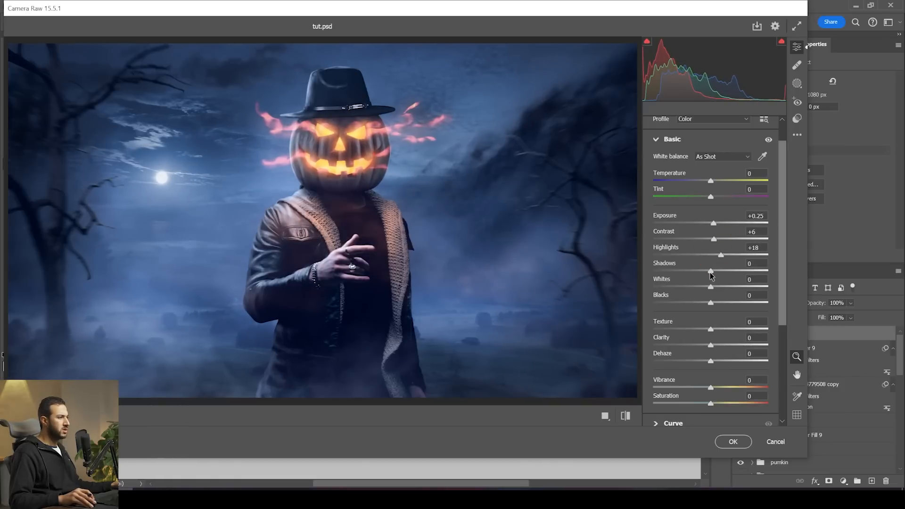
drag(725, 272, 709, 303)
Reduce Exposure to +0.10 and cool the image with Temperature -6 and Tint -3
click(496, 253)
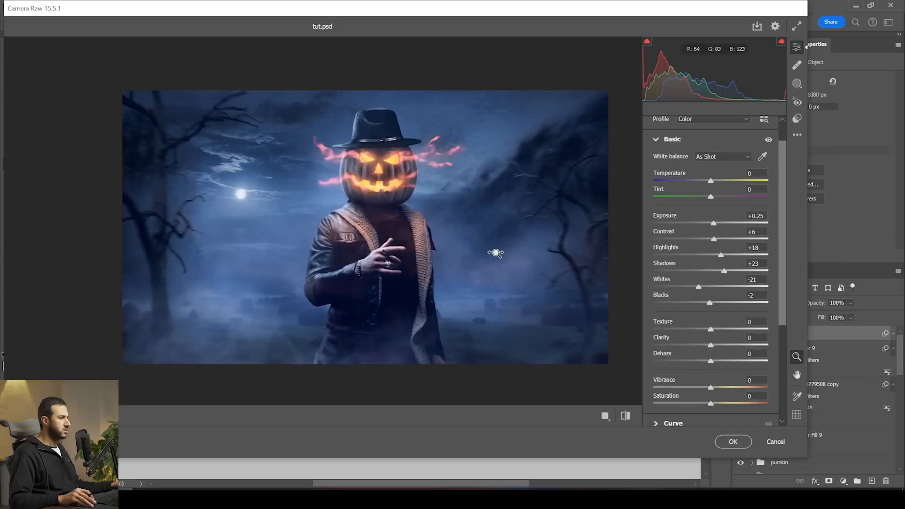
drag(714, 226, 713, 226)
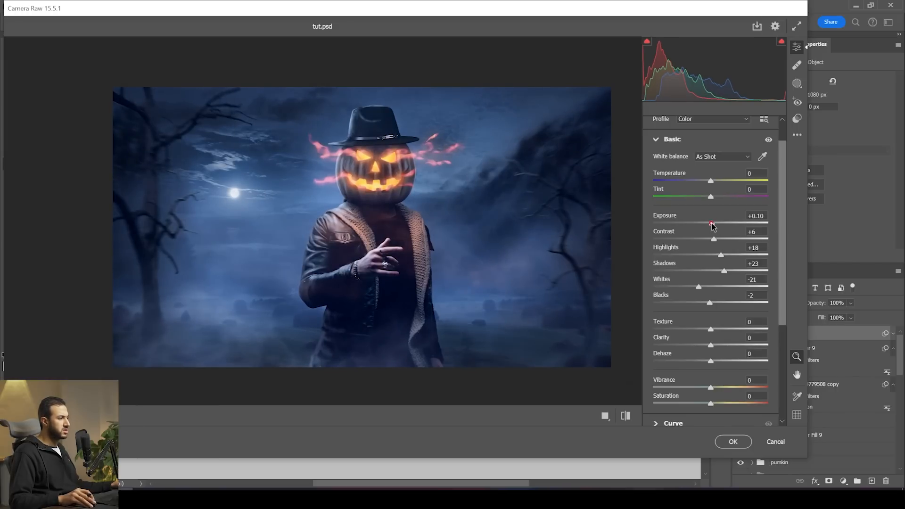
mouse_move(713, 185)
mouse_down()
mouse_move(703, 199)
mouse_move(725, 198)
mouse_move(712, 199)
mouse_up()
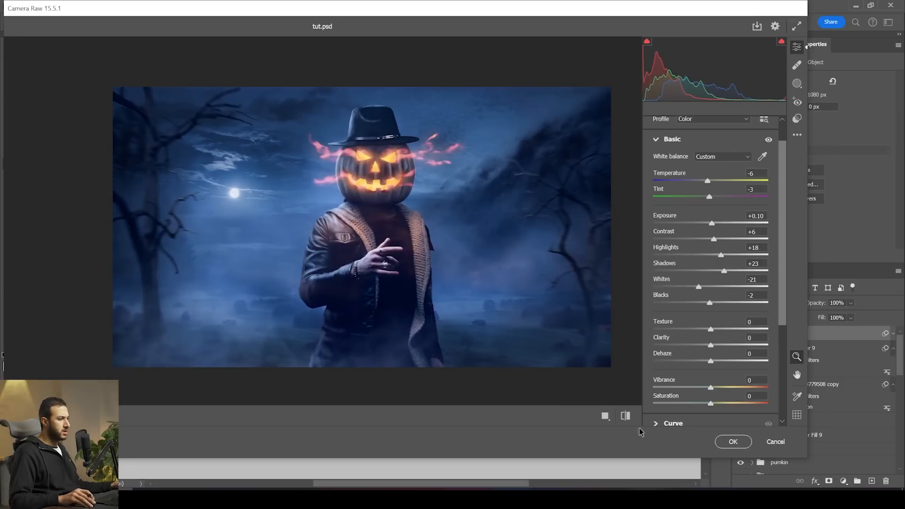
Try small Clarity and Vibrance adjustments and reset both to 0
scroll(711, 355, down, 2)
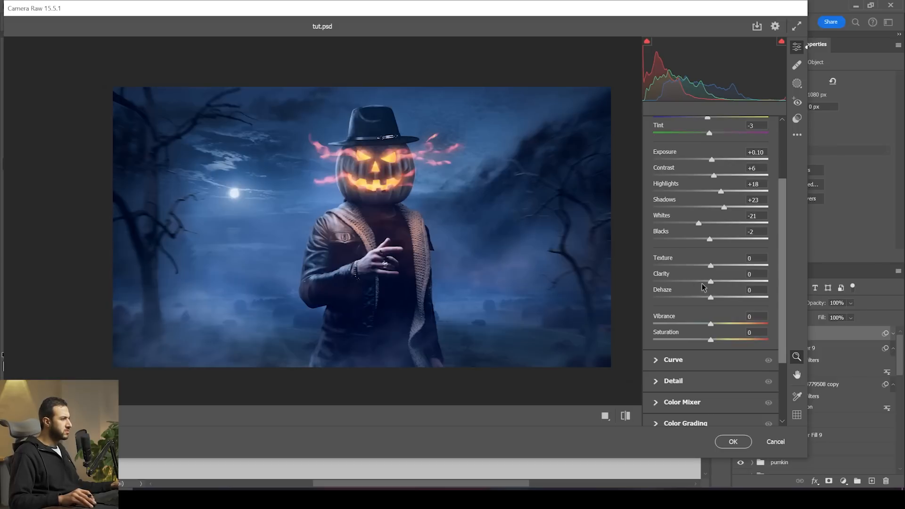
mouse_move(712, 283)
mouse_down()
mouse_move(703, 284)
mouse_move(710, 281)
mouse_up()
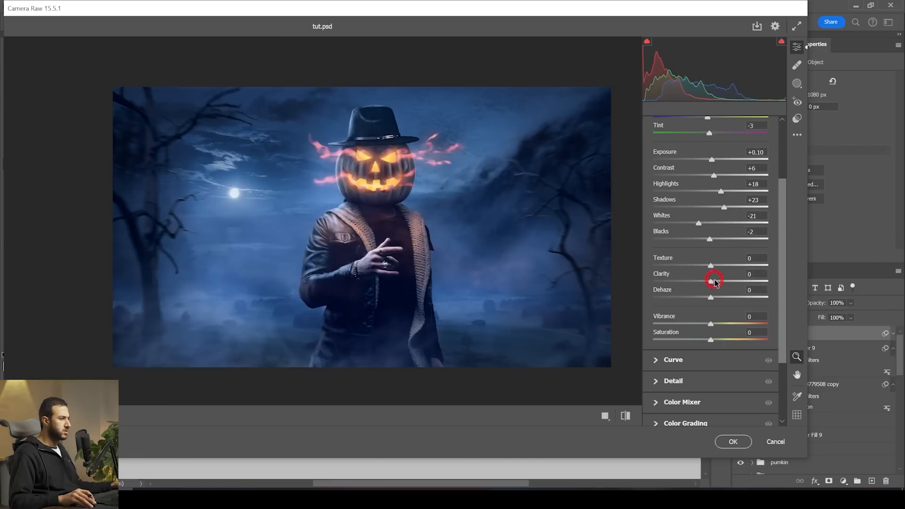
drag(711, 325, 722, 324)
double_click(722, 324)
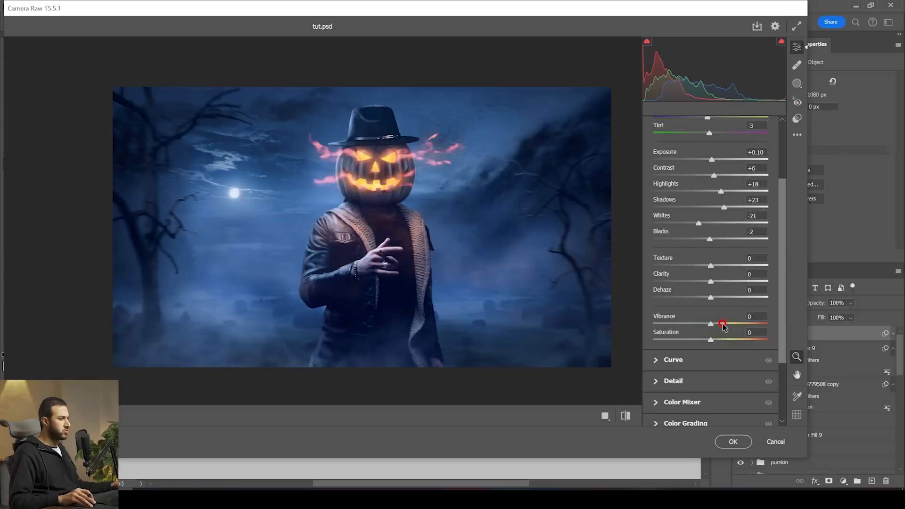
Compare the image before and after the Camera Raw adjustments and set Temperature to -3
click(626, 416)
click(625, 417)
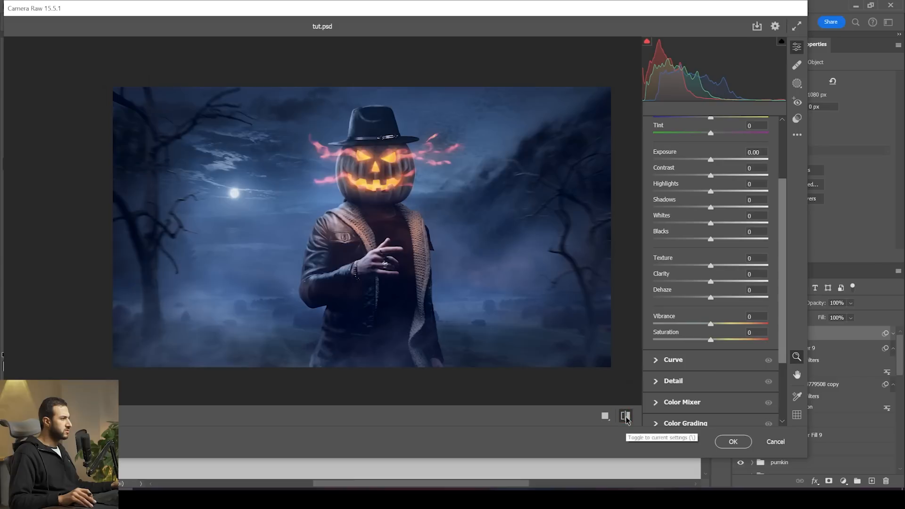
scroll(735, 310, up, 3)
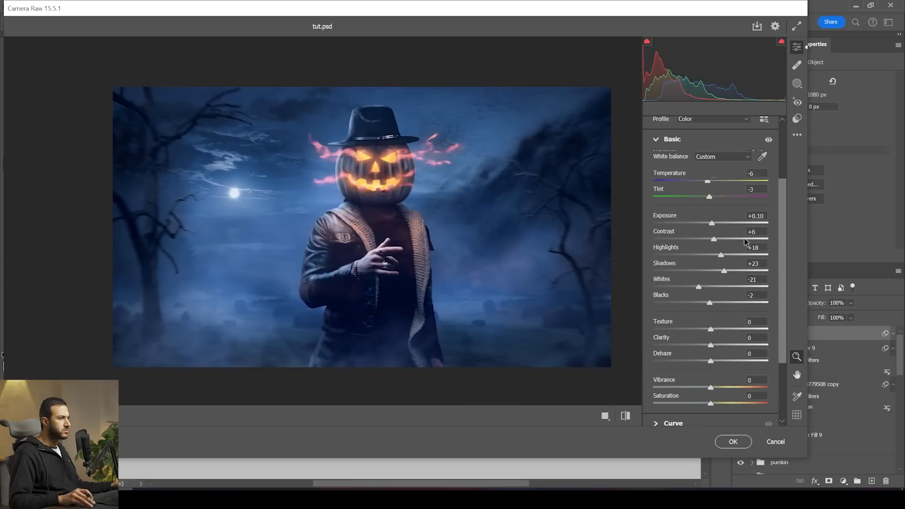
drag(708, 183, 710, 185)
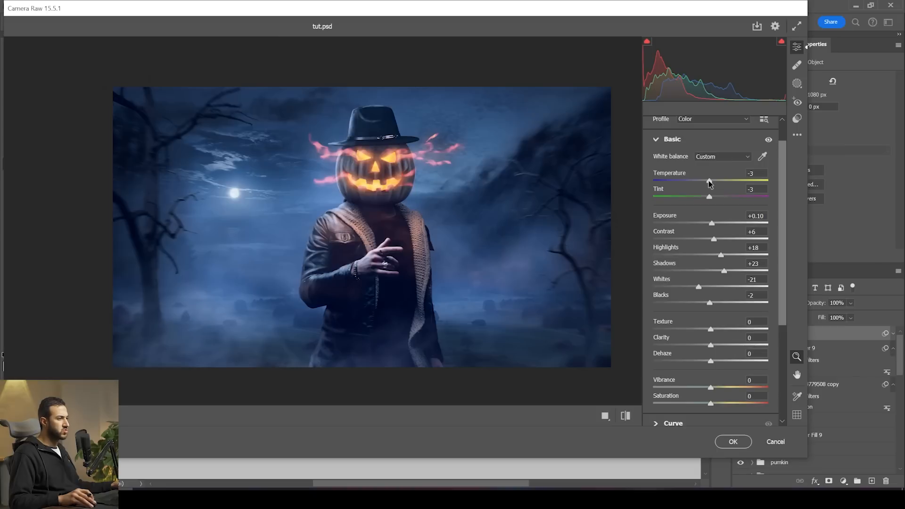
Flatten the blue channel curve by setting its white endpoint output to 242 and its black endpoint output to 11
scroll(754, 289, down, 6)
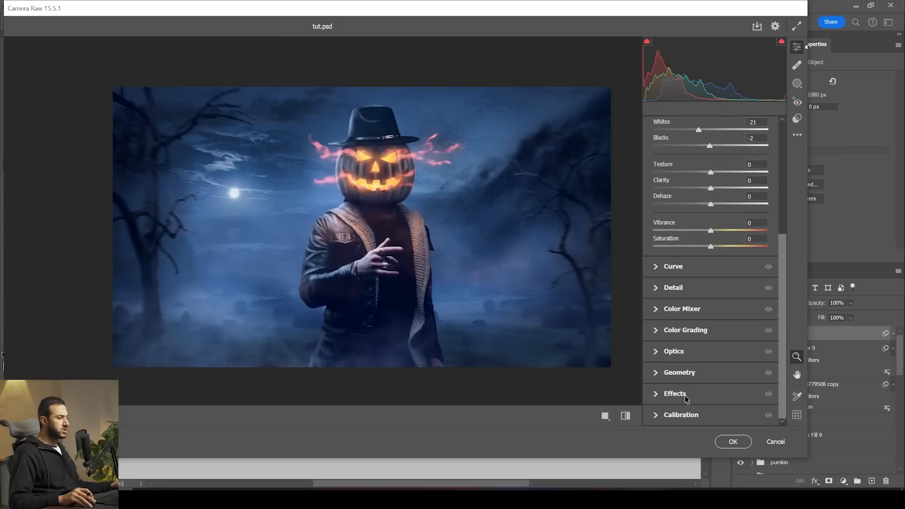
click(656, 268)
click(732, 207)
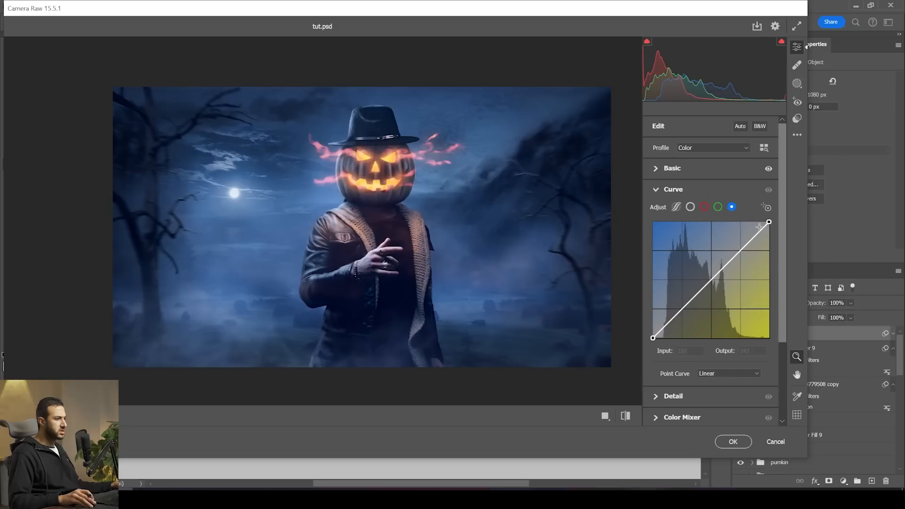
drag(769, 222, 768, 227)
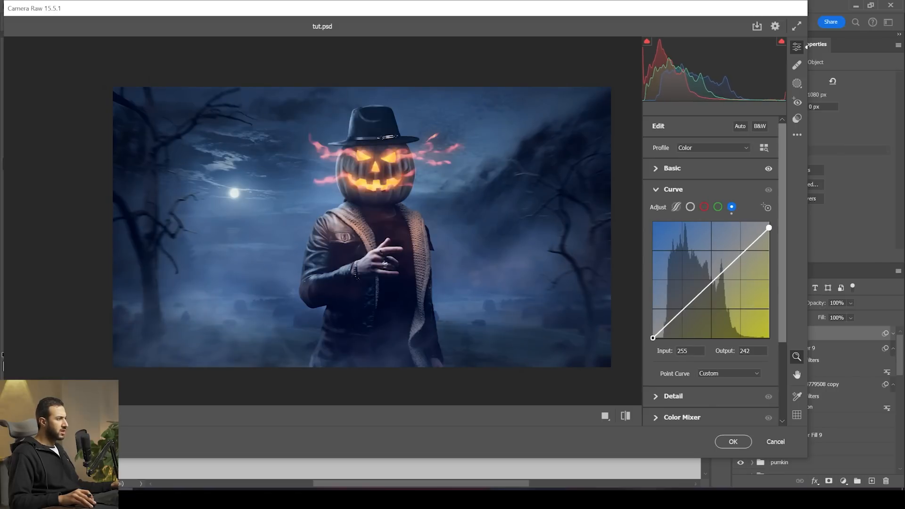
drag(653, 338, 653, 333)
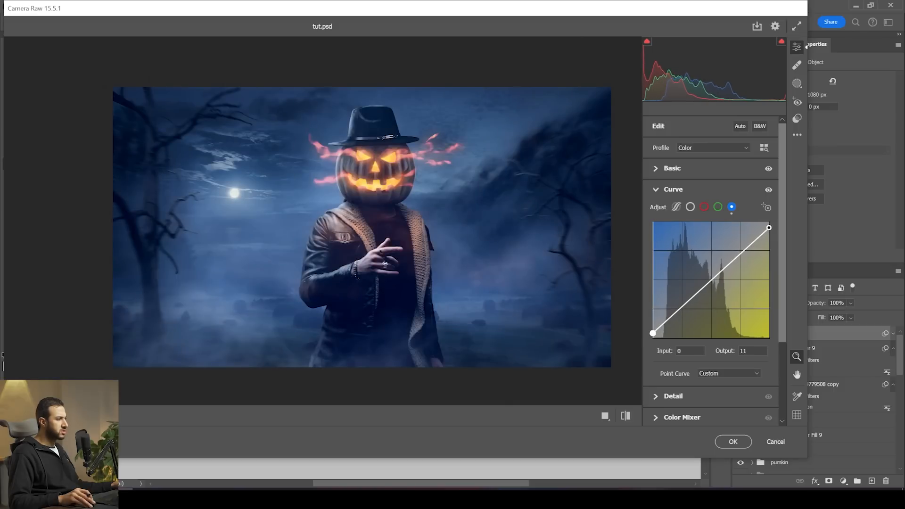
Adjust the red channel curve with the white endpoint at input 248, output 254 and the black endpoint at output 5
click(703, 208)
drag(768, 222, 766, 223)
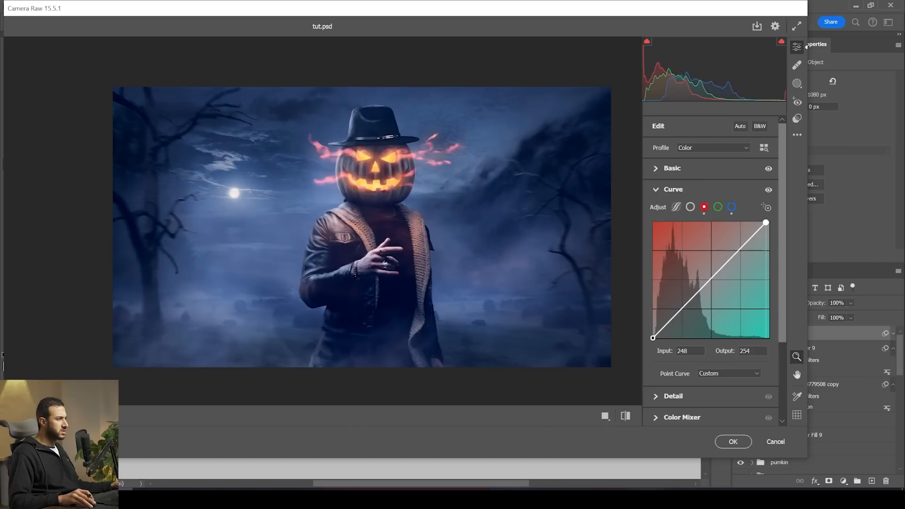
drag(654, 338, 652, 334)
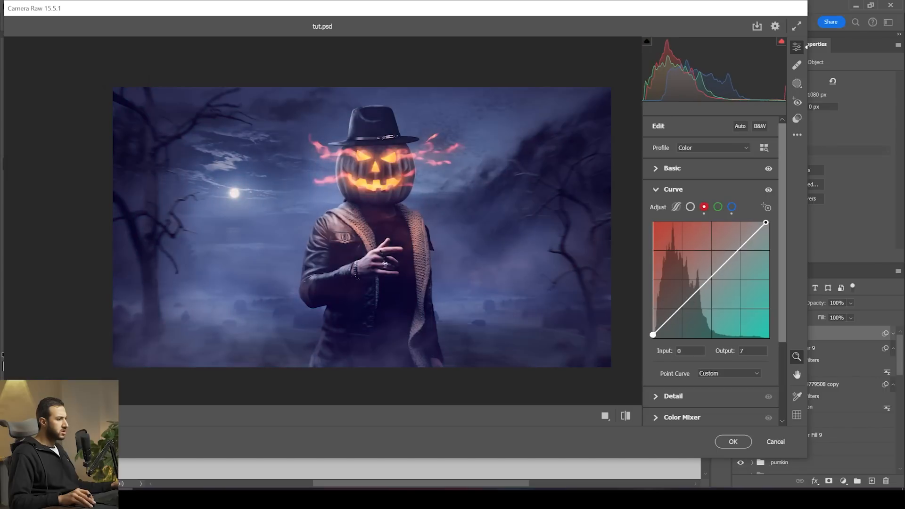
drag(652, 334, 652, 336)
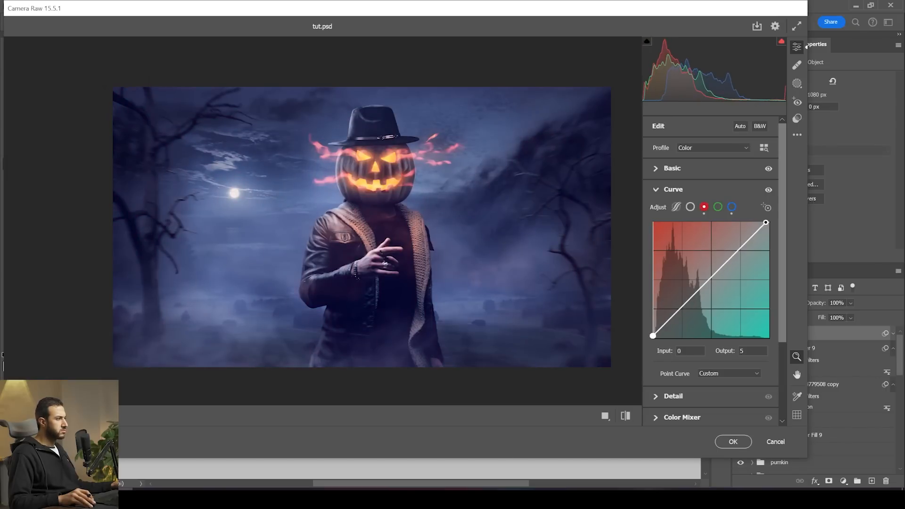
click(718, 207)
click(656, 189)
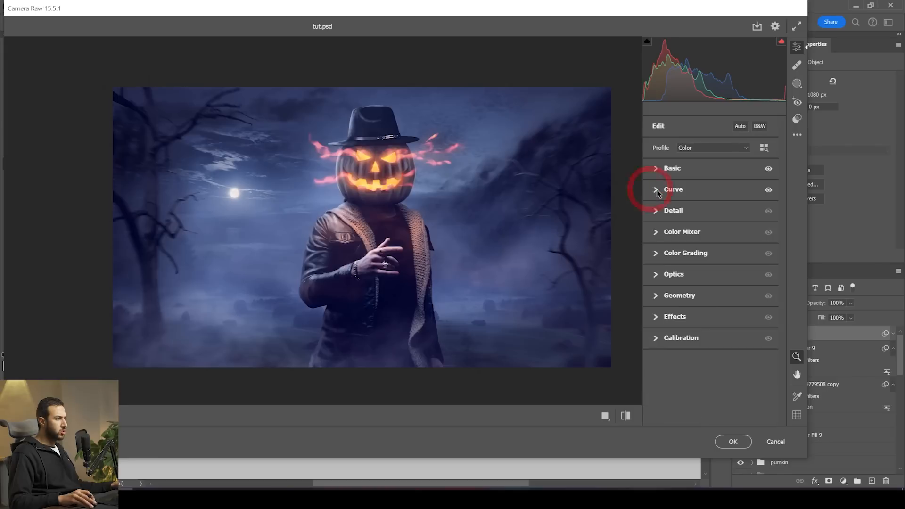
In Calibration, set Blue Primary Hue to -1 and Saturation to +14, and Red Primary Saturation to +4
click(659, 339)
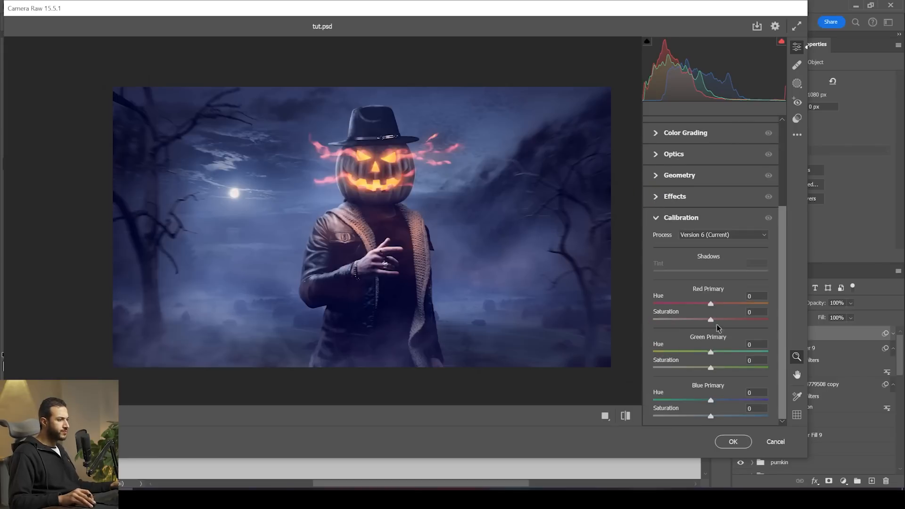
mouse_move(720, 399)
mouse_down()
mouse_move(710, 397)
mouse_move(720, 415)
mouse_up()
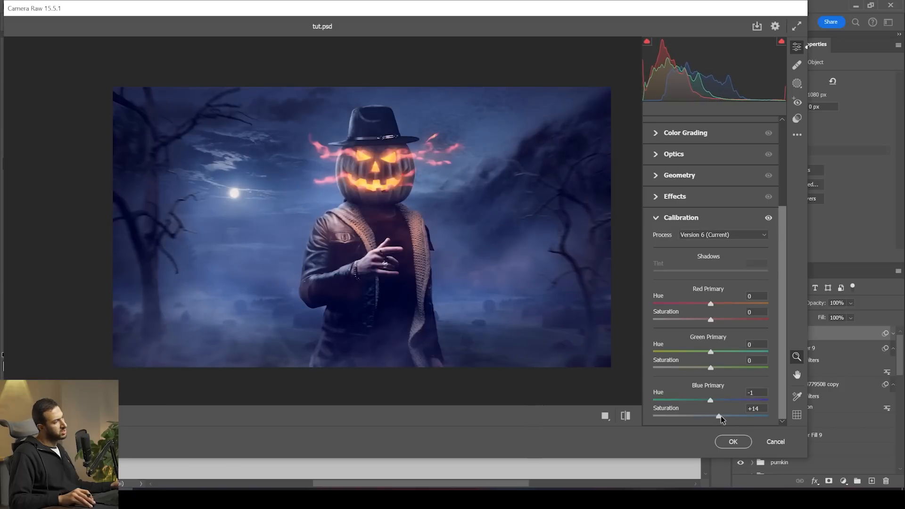
mouse_move(711, 356)
mouse_down()
mouse_move(721, 357)
mouse_move(703, 357)
mouse_move(726, 359)
mouse_up()
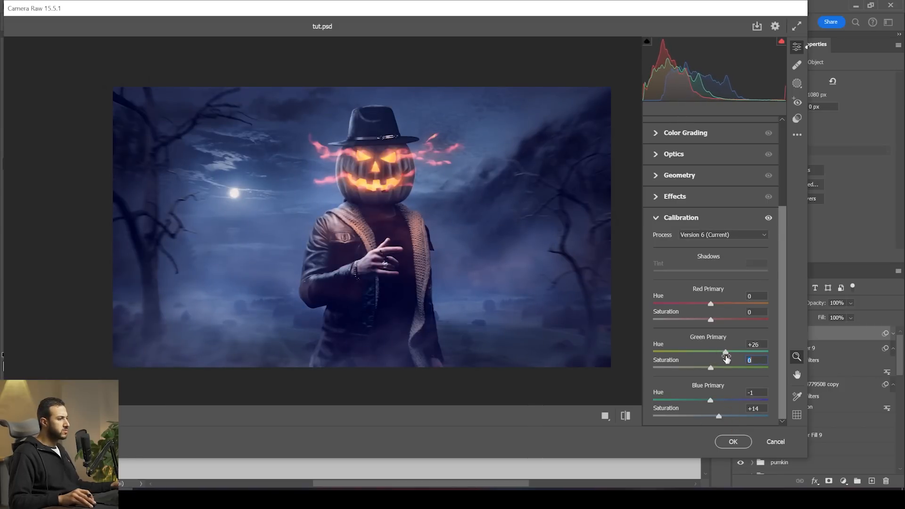
double_click(725, 353)
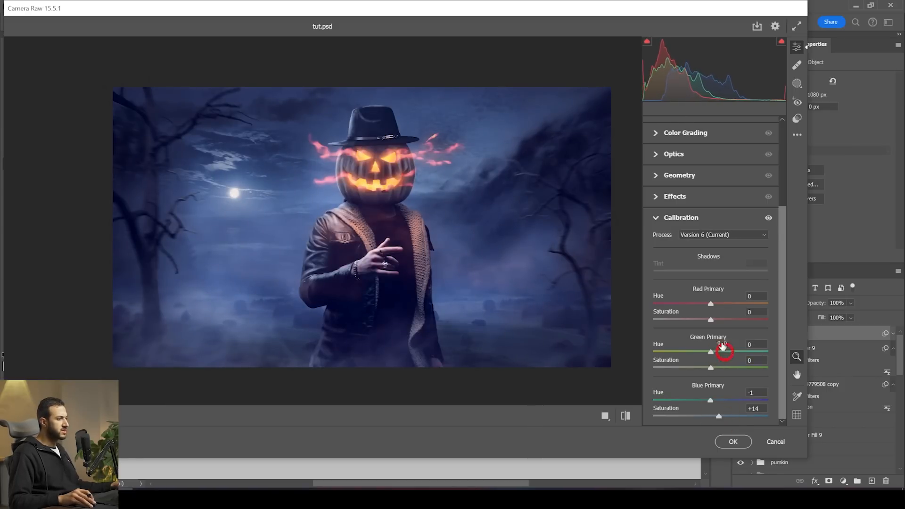
mouse_move(711, 305)
mouse_down()
mouse_move(700, 305)
mouse_move(716, 321)
mouse_up()
double_click(701, 304)
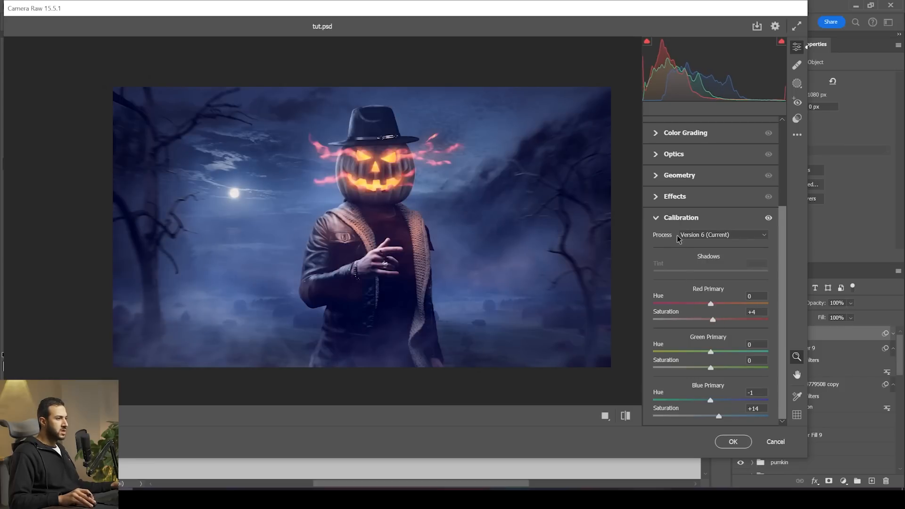
click(655, 218)
Add film grain to the image with a Grain amount of 9
click(660, 317)
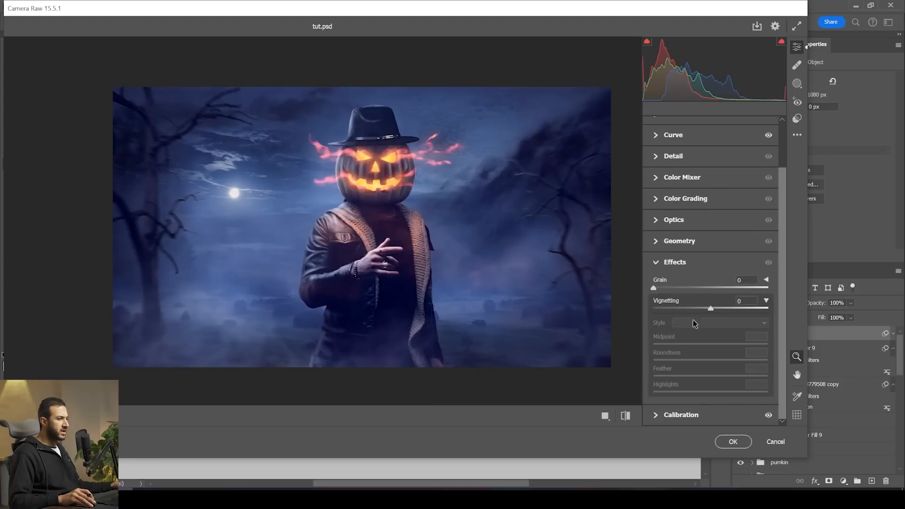
drag(390, 168, 480, 191)
drag(662, 288, 664, 287)
drag(571, 339, 484, 210)
key(space)
drag(542, 243, 506, 258)
key(space)
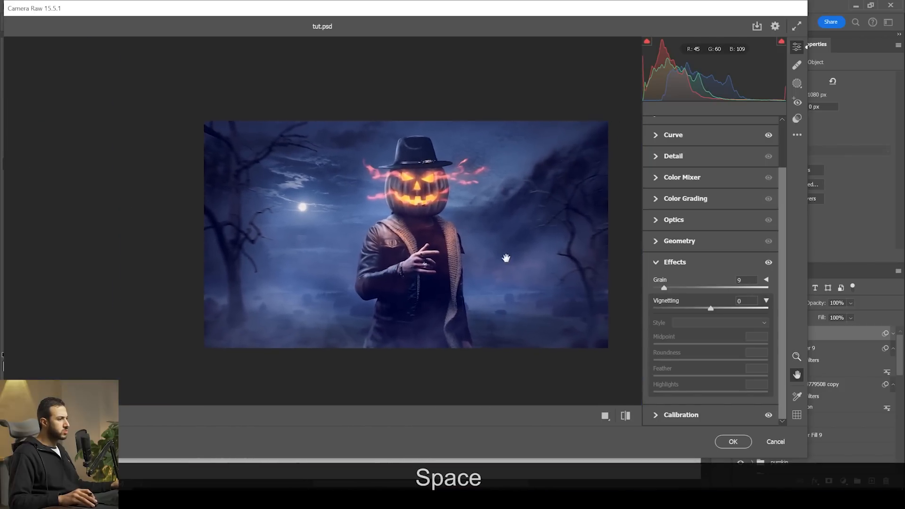
Add a Highlight Priority vignette of -13 with Midpoint 0, Roundness +22, Feather 86 and Highlights 52
drag(711, 308, 697, 309)
drag(692, 309, 698, 309)
drag(709, 345, 656, 340)
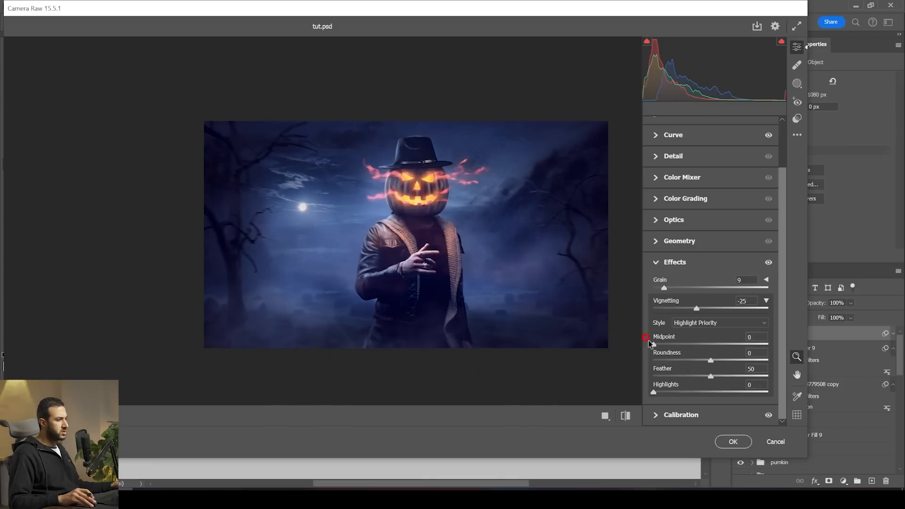
drag(709, 358, 755, 377)
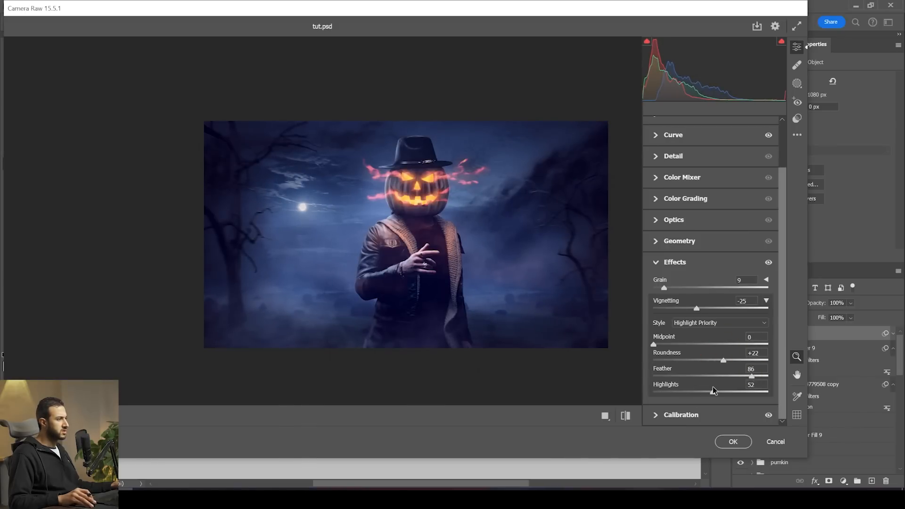
drag(699, 311, 706, 311)
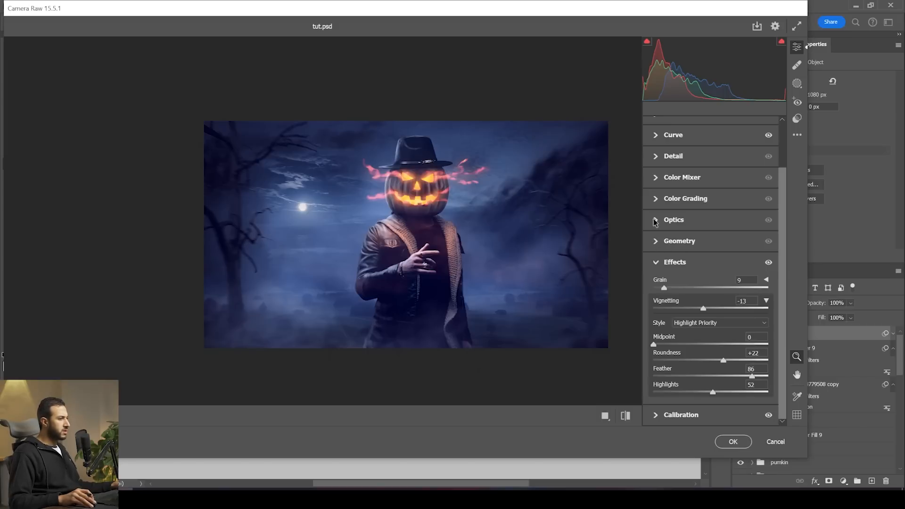
Color grade the shadows to hue 232, saturation 8, luminance -22 and the highlights to hue 38, saturation 21, luminance 1
click(660, 200)
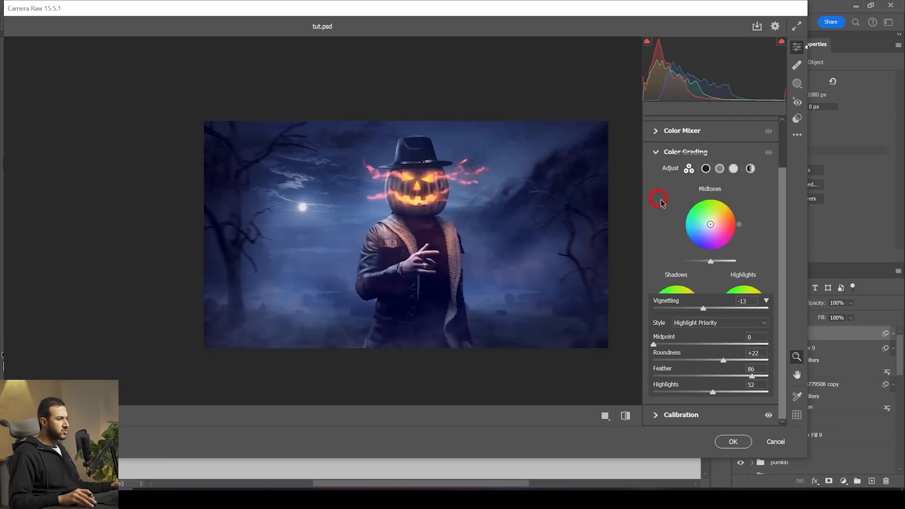
drag(677, 311, 675, 311)
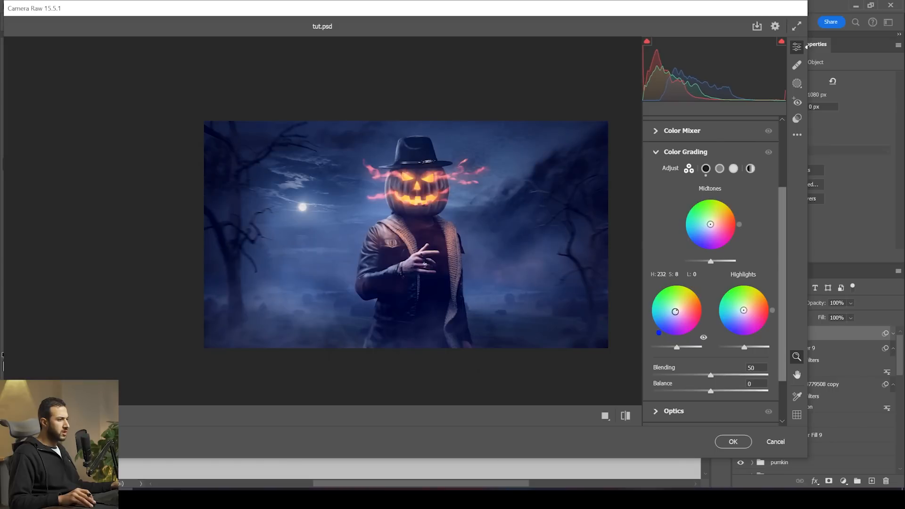
drag(674, 348, 671, 349)
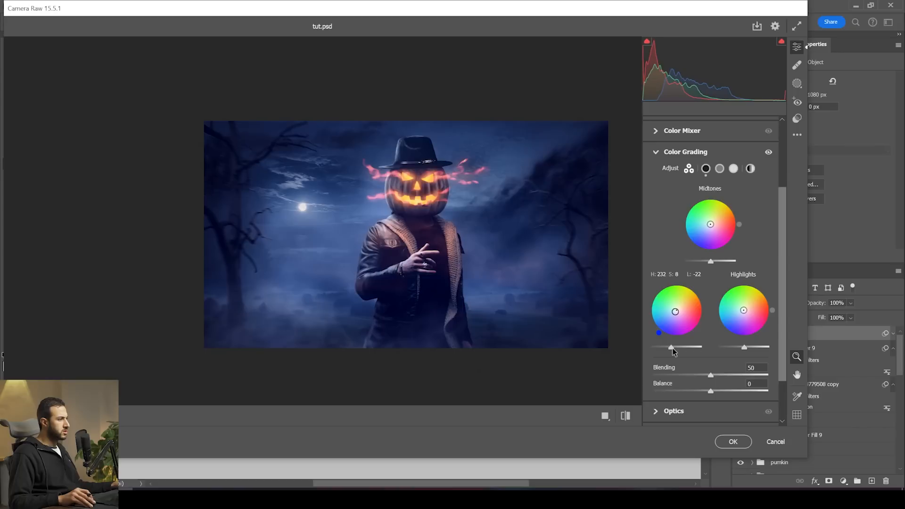
drag(744, 311, 746, 308)
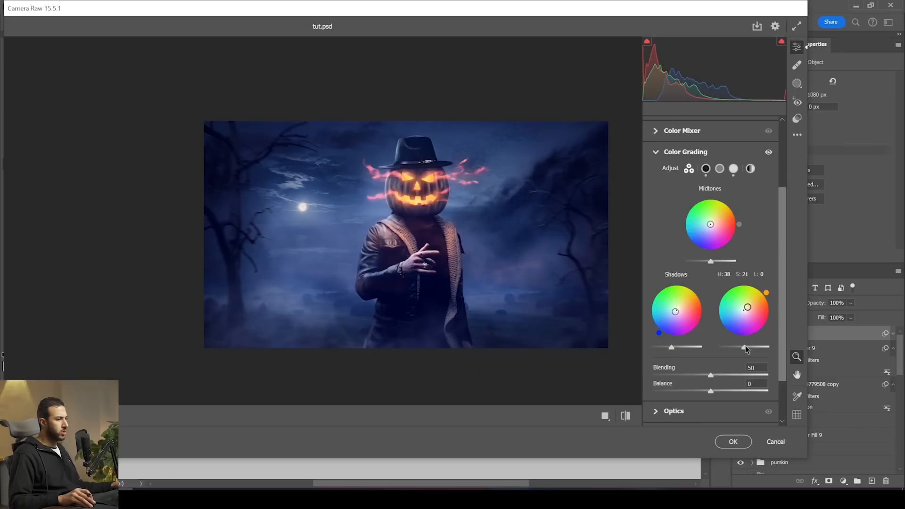
drag(752, 347, 744, 347)
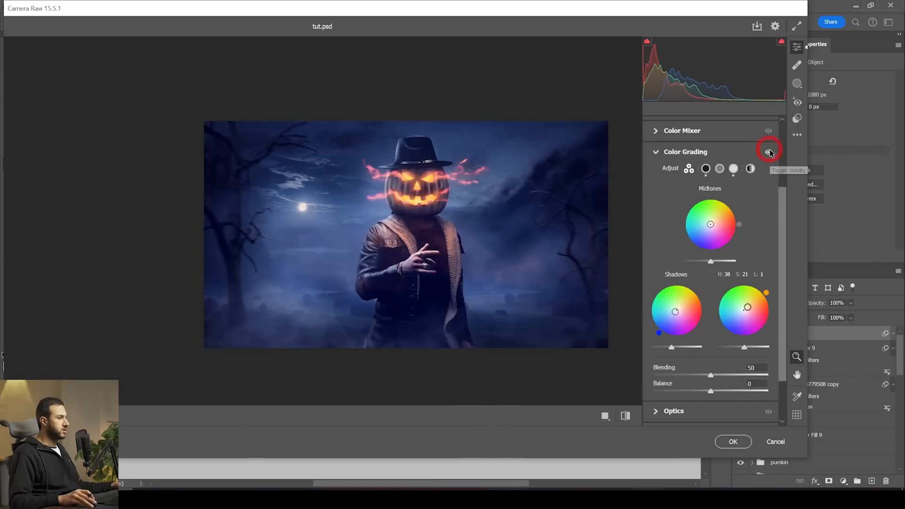
click(656, 153)
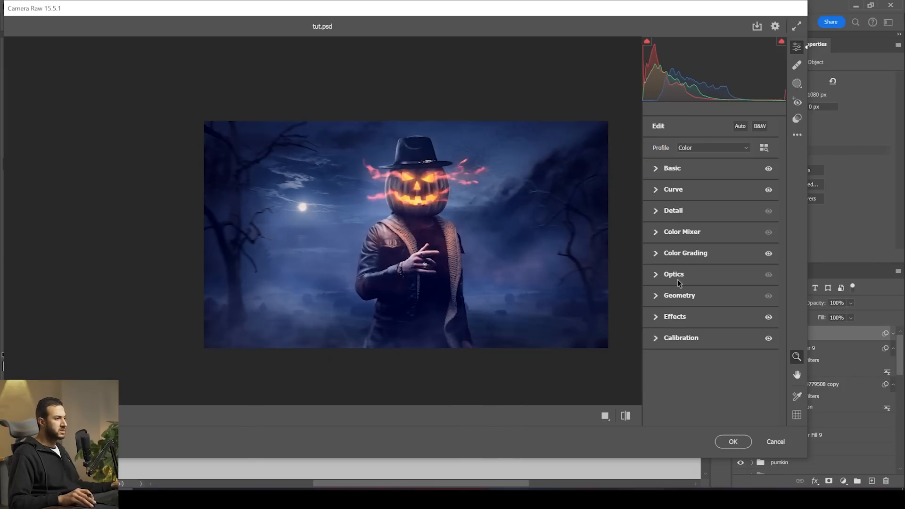
In the Color Mixer, set luminance to Reds +4, Oranges -12, Yellows +23, Aquas +9 and Blues +21
click(659, 233)
drag(543, 265, 515, 262)
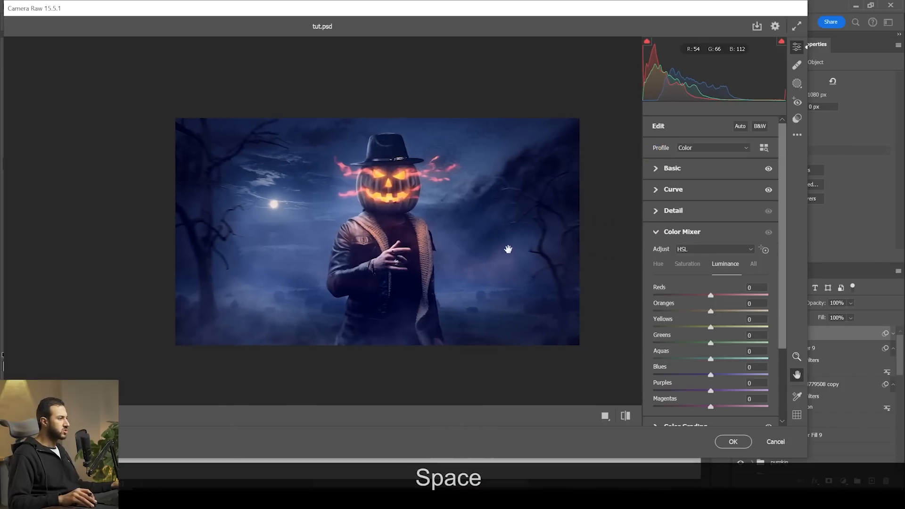
click(515, 262)
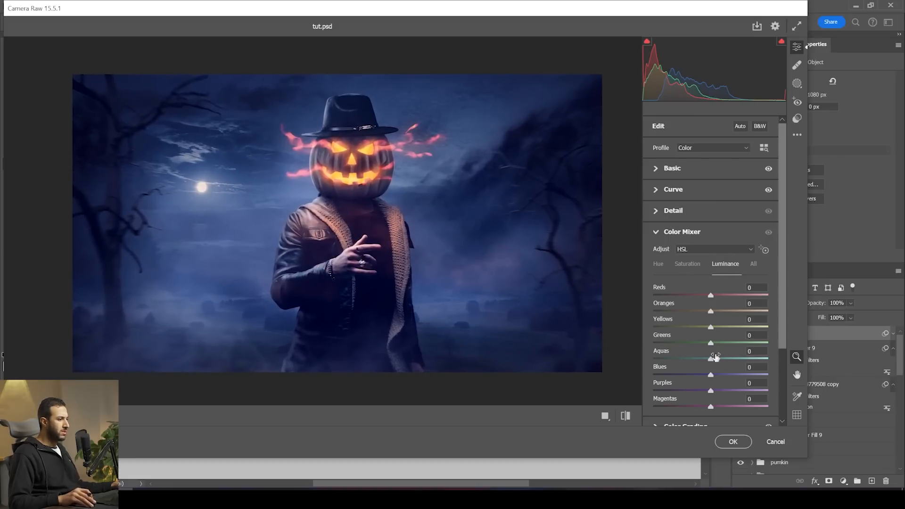
drag(710, 375, 723, 372)
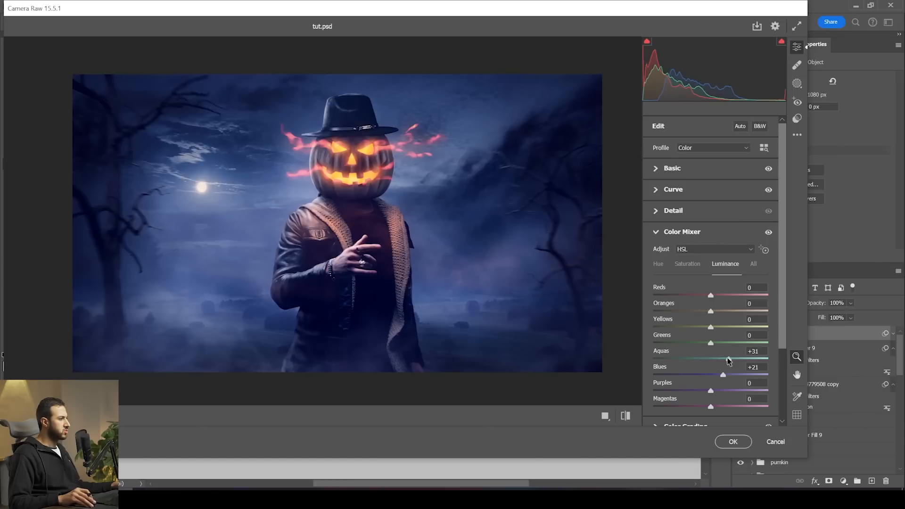
drag(721, 295, 705, 315)
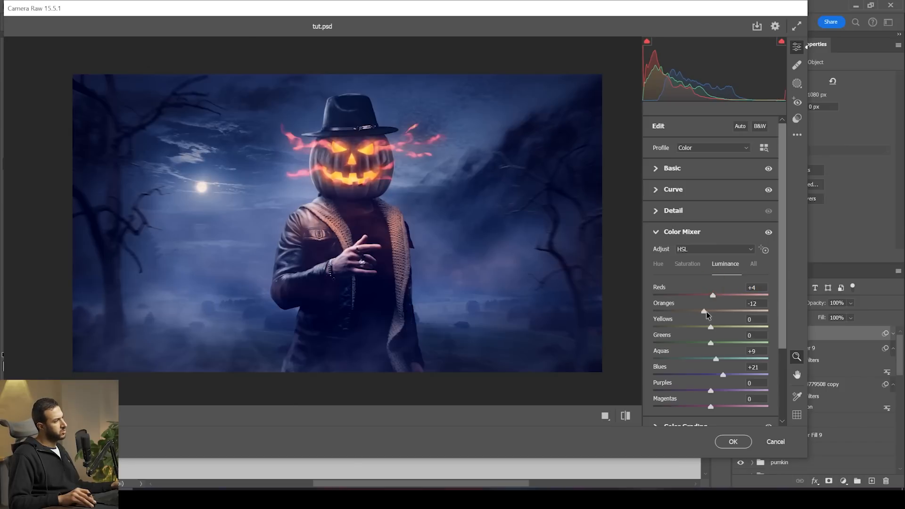
drag(710, 326, 709, 326)
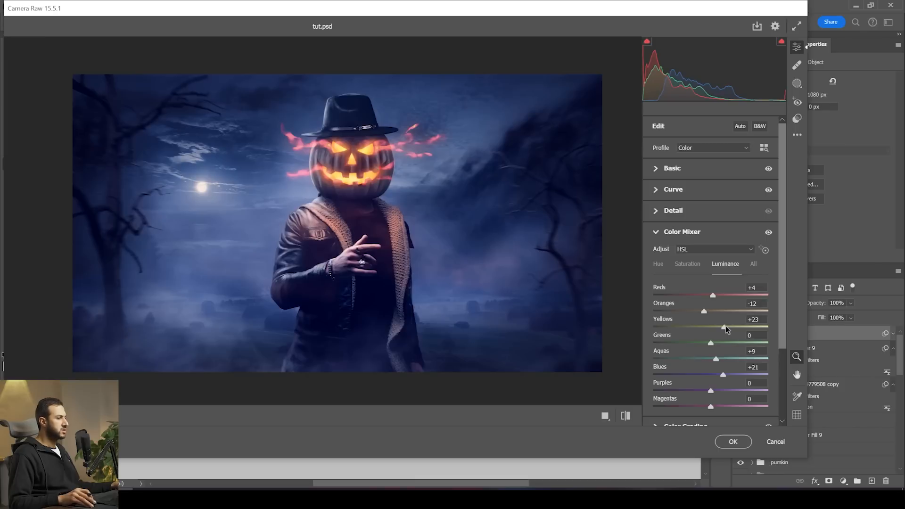
Set the Blues saturation to +9 in the Color Mixer, keeping Oranges at 0
click(691, 264)
mouse_move(711, 311)
mouse_down()
mouse_move(726, 312)
mouse_move(693, 313)
mouse_move(703, 317)
mouse_up()
double_click(710, 312)
drag(713, 375, 717, 374)
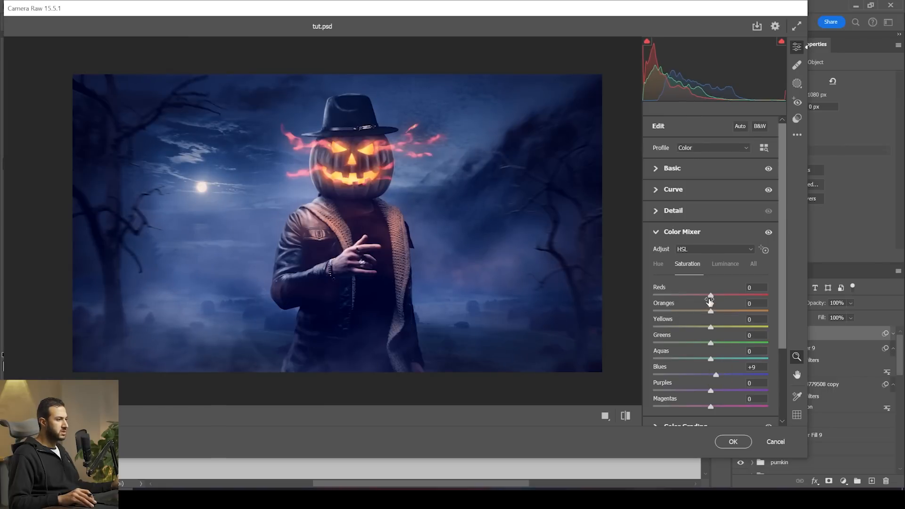
Set Sharpening to 24 and the Optics Distortion to +32
click(659, 215)
drag(674, 237, 672, 236)
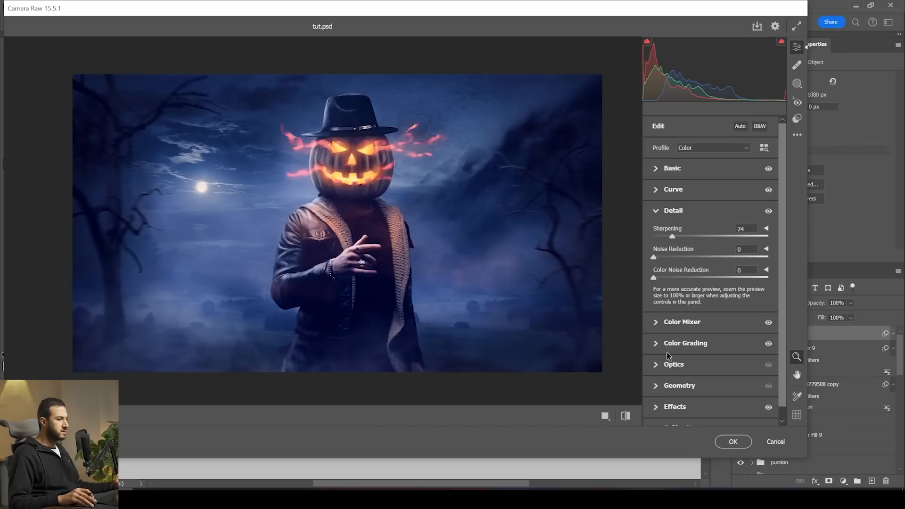
click(659, 365)
drag(711, 300, 729, 302)
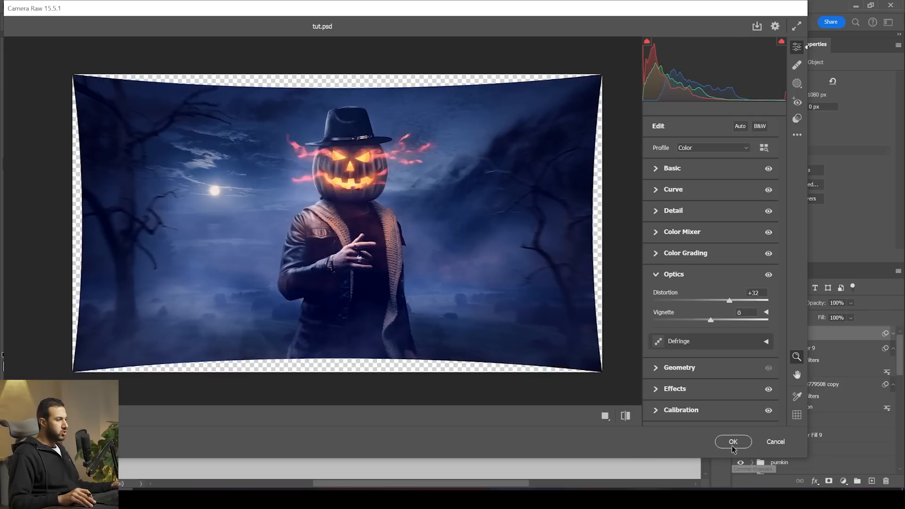
Set the Calibration Blue Primary Hue to -6, check the grade against the original, and apply the Camera Raw filter
click(625, 417)
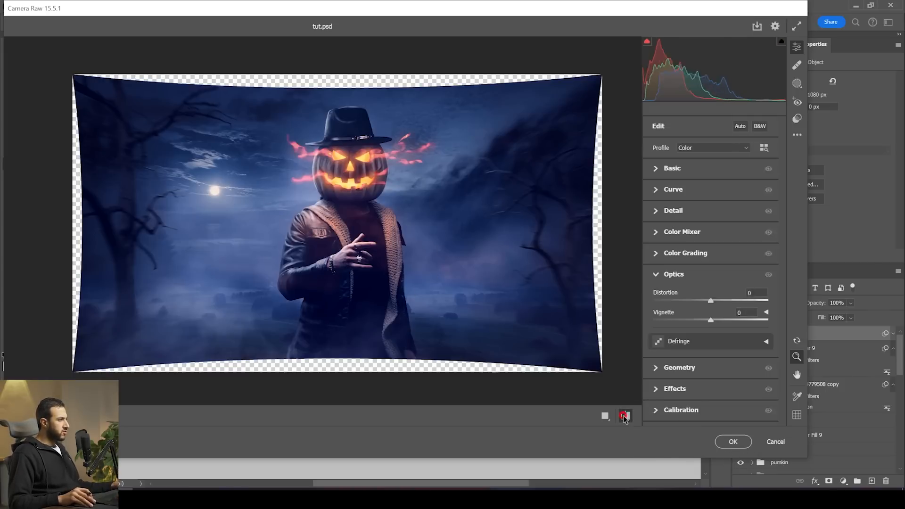
click(625, 416)
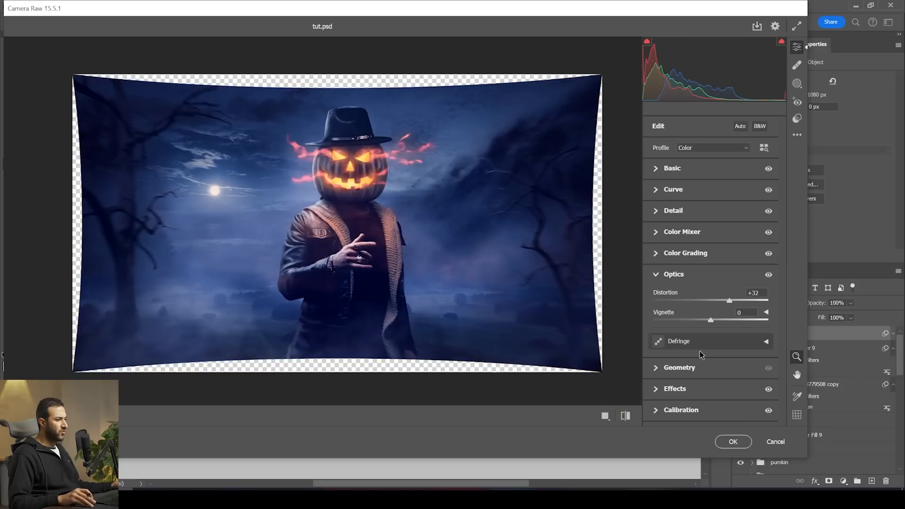
click(662, 414)
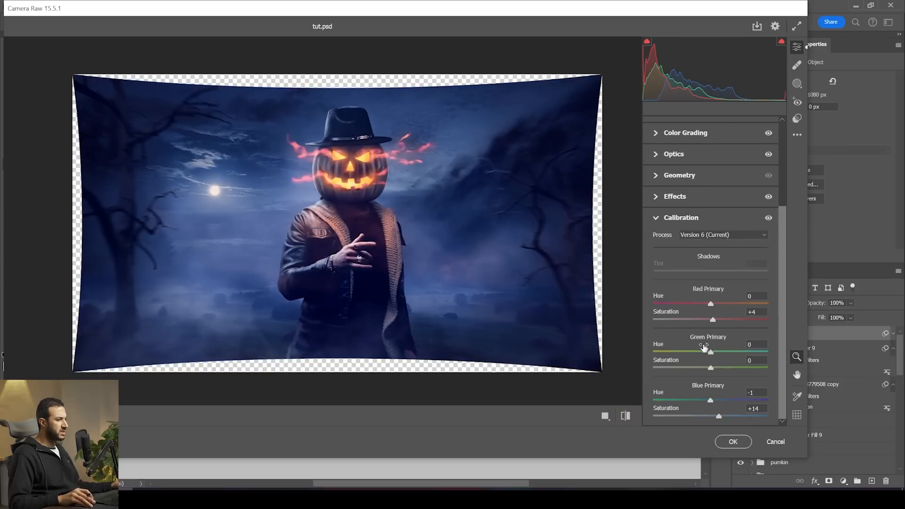
drag(717, 399, 707, 400)
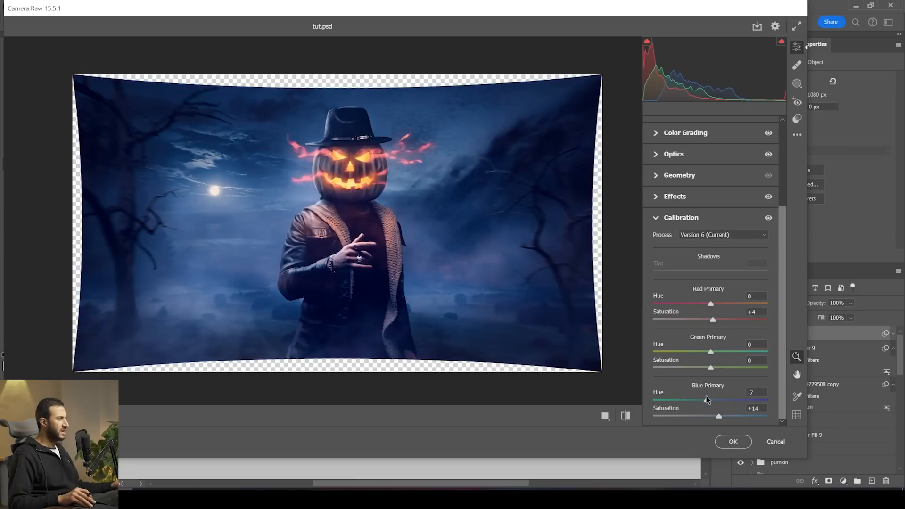
drag(707, 399, 708, 399)
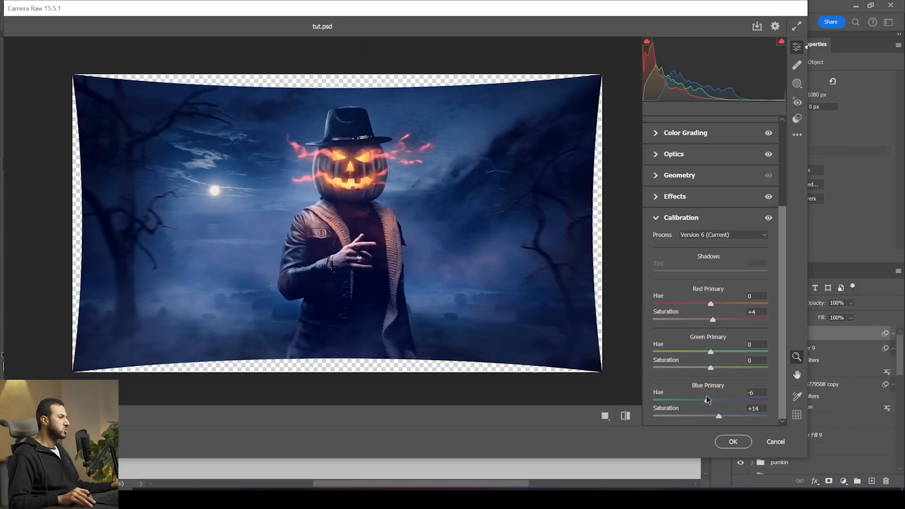
click(629, 415)
click(630, 416)
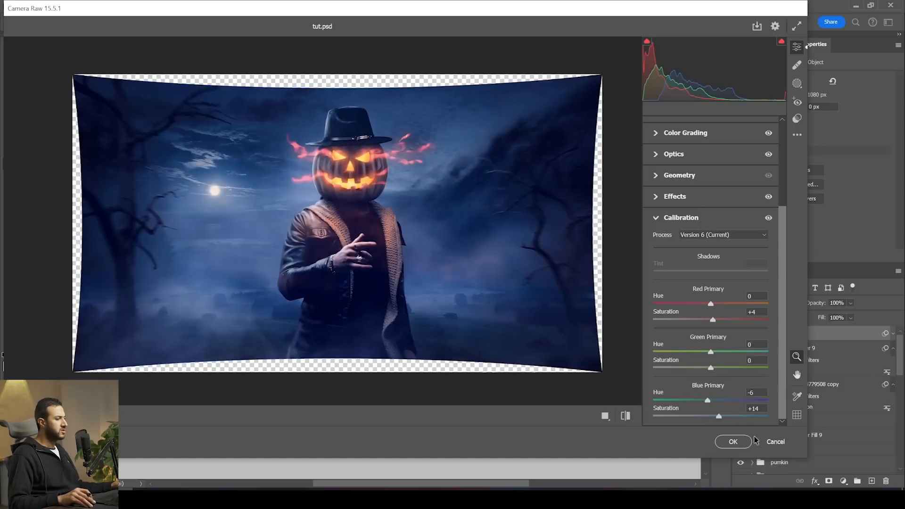
click(733, 440)
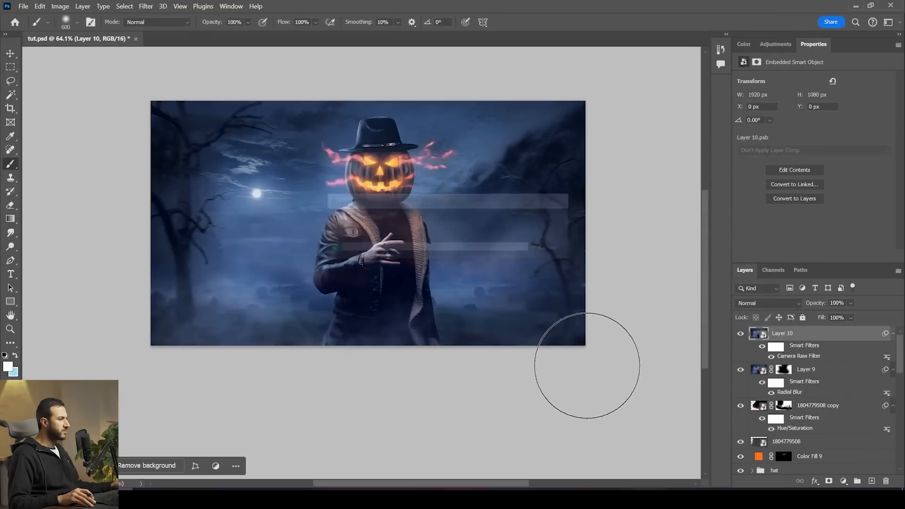
Isolate Layer 10 by hiding all the other layers
scroll(490, 266, up, 2)
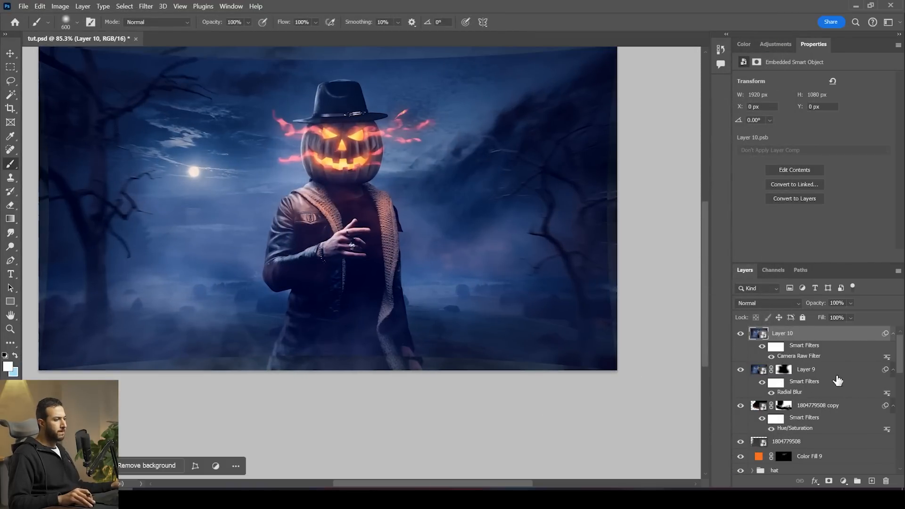
key(alt)
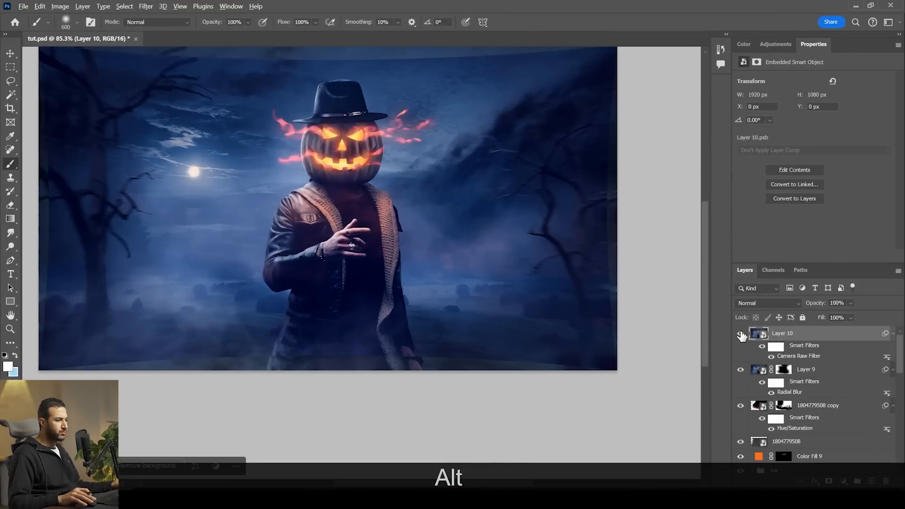
alt+click(741, 334)
key(space)
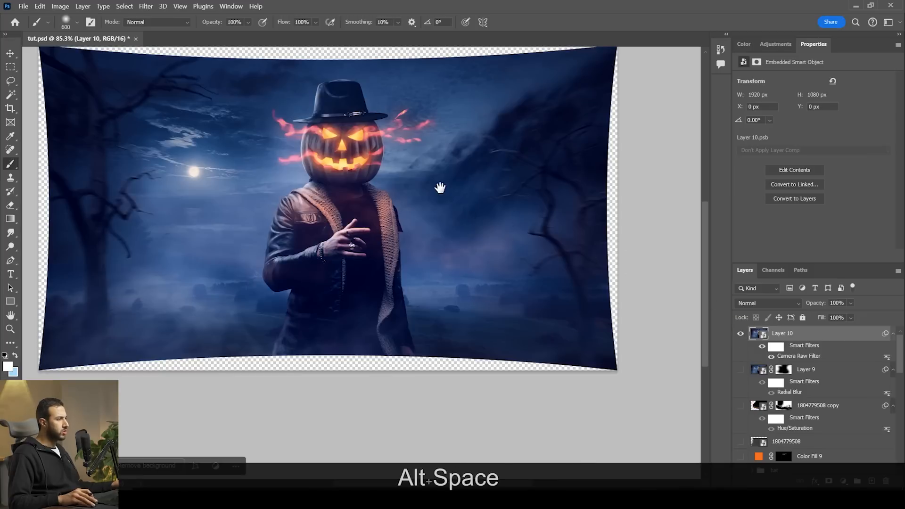
drag(438, 188, 464, 220)
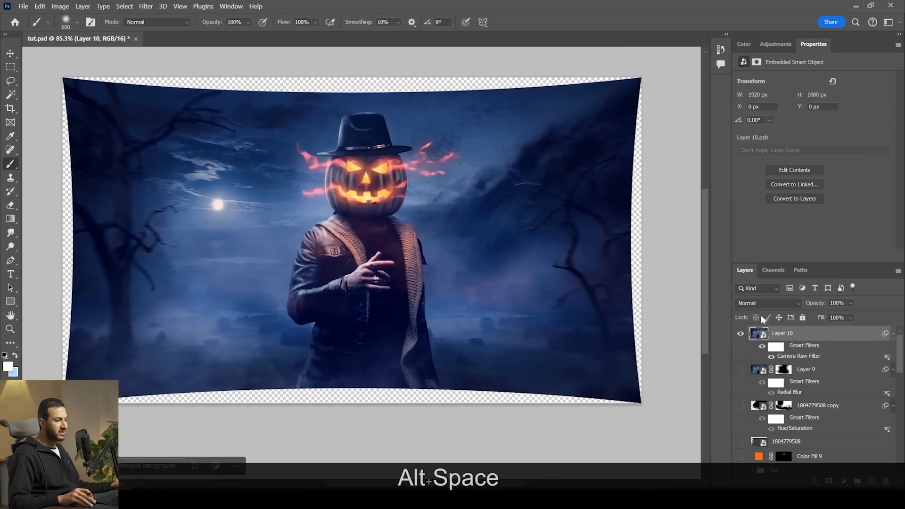
Select the distorted border around the image by drawing a rectangular marquee just inside its curved edges and inverting the selection
key(m)
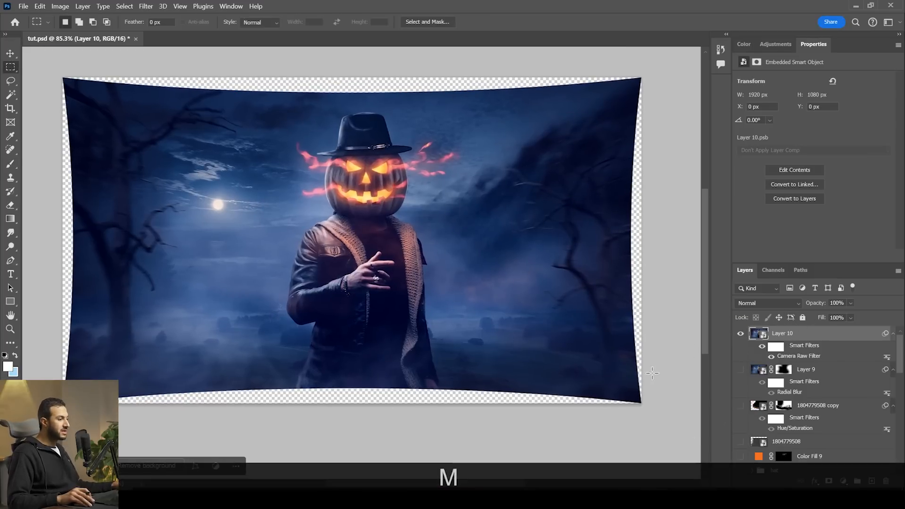
drag(626, 387, 78, 94)
key(space)
key(space)
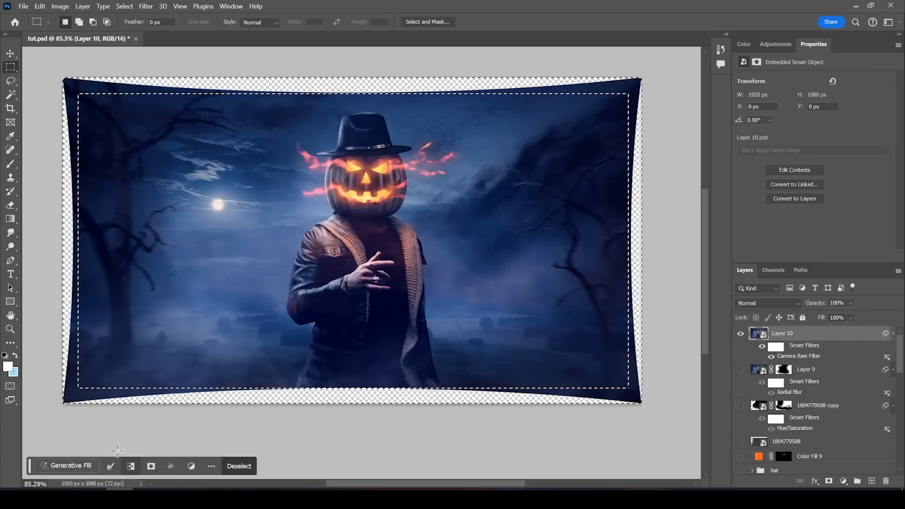
Fill the selected border around the scene with Generative Fill, leaving the prompt empty
click(70, 465)
click(264, 465)
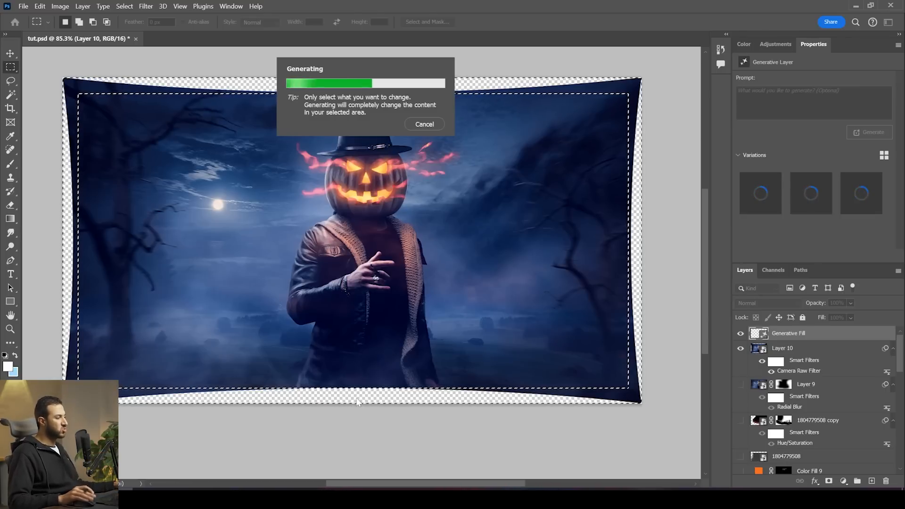
scroll(561, 283, down, 3)
scroll(561, 283, up, 3)
scroll(471, 309, up, 2)
scroll(535, 318, down, 1)
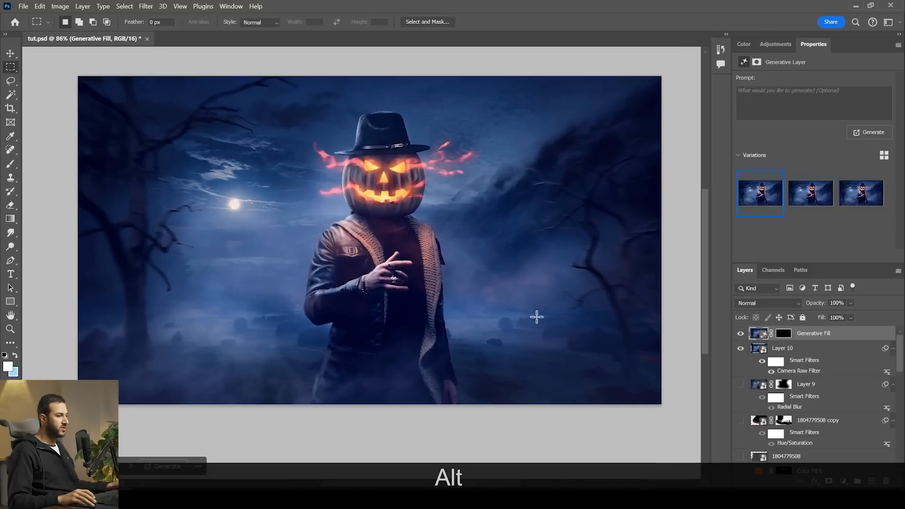
Scale the Generative Fill layer and Layer 10 together to about 104.3% and reposition them to cover the canvas
key(ctrl+alt+a)
key(ctrl+alt+t)
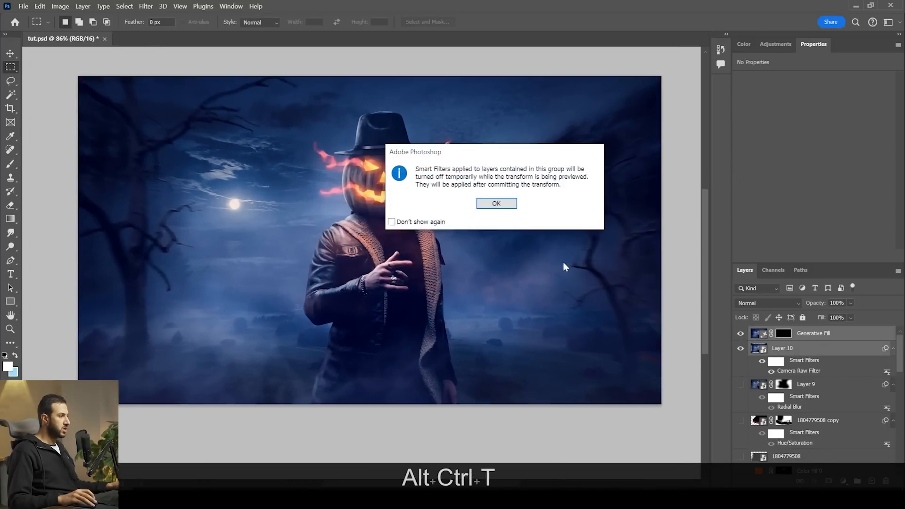
click(515, 202)
drag(663, 243, 677, 241)
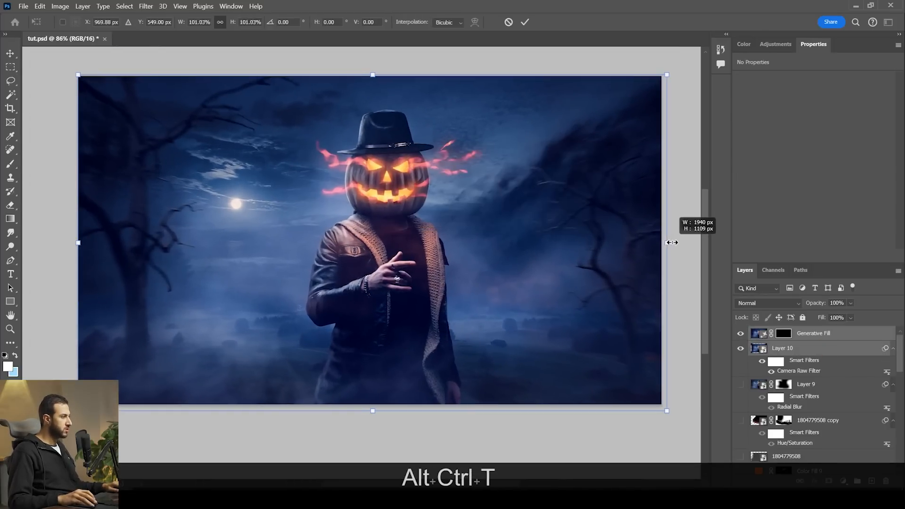
drag(75, 242, 68, 245)
drag(291, 245, 296, 253)
key(Return)
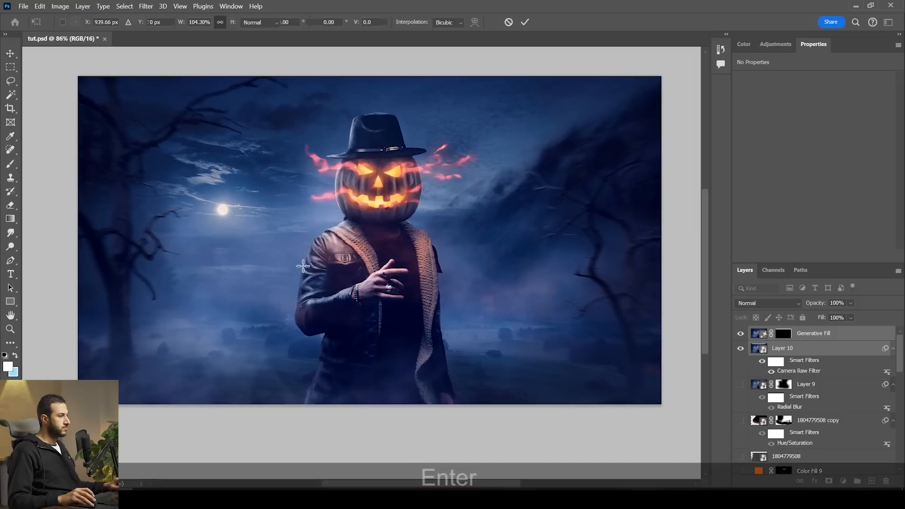
Add a new empty layer above the Generative Fill layer and set its blend mode to Linear Dodge (Add)
click(873, 486)
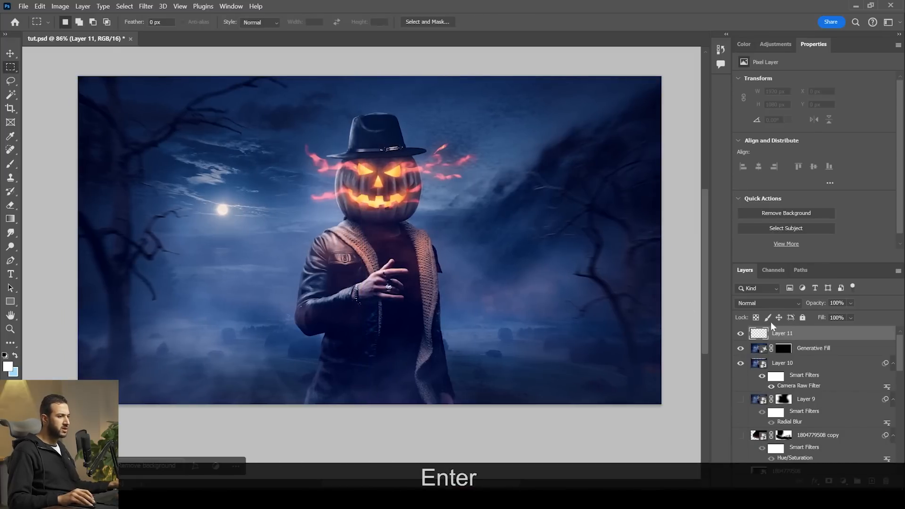
click(769, 303)
click(757, 284)
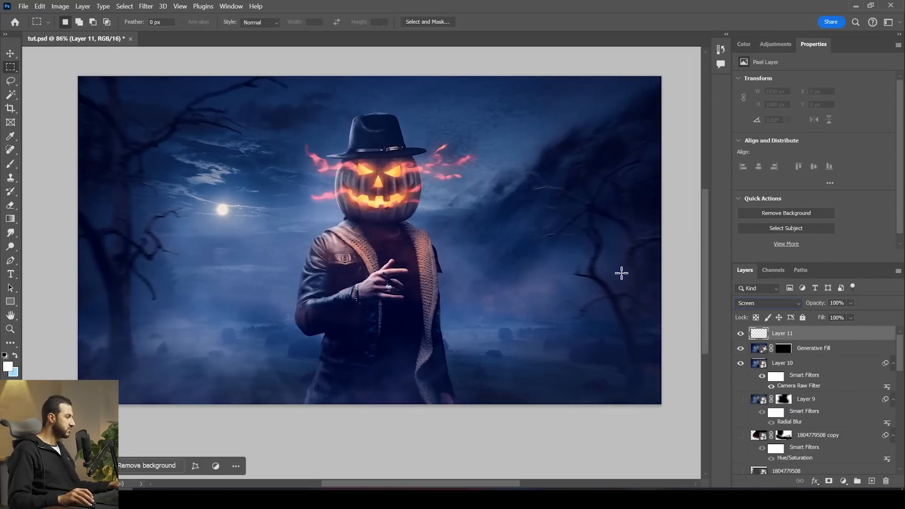
key(b)
right_click(326, 236)
click(262, 230)
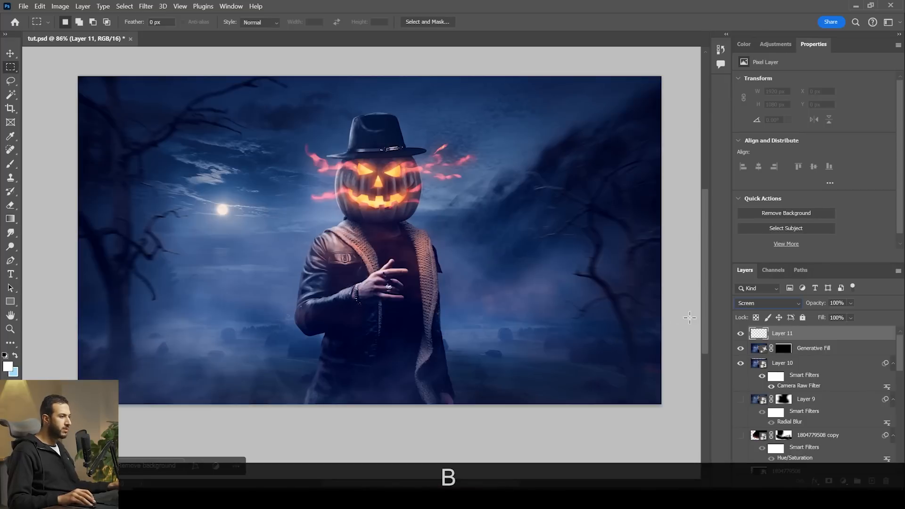
click(744, 302)
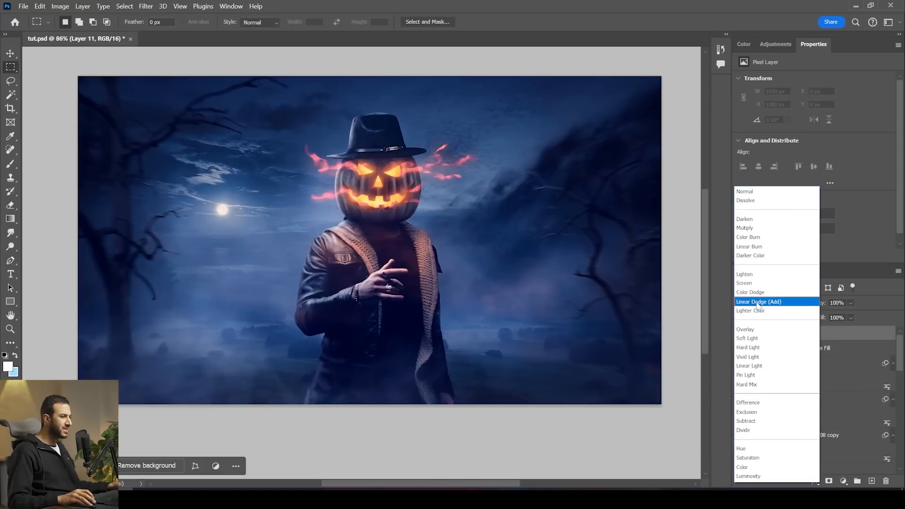
click(756, 300)
Paint a soft glow beside the man's arm with a 600 px brush at 39% flow, using blue sampled from the haze
click(10, 163)
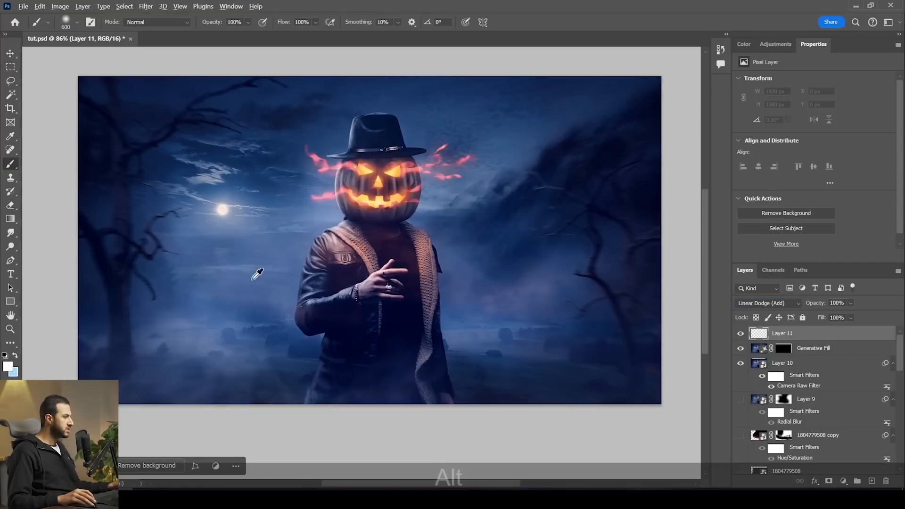
alt+click(286, 270)
click(286, 270)
key(ctrl+z)
click(316, 22)
drag(316, 36, 303, 35)
click(306, 261)
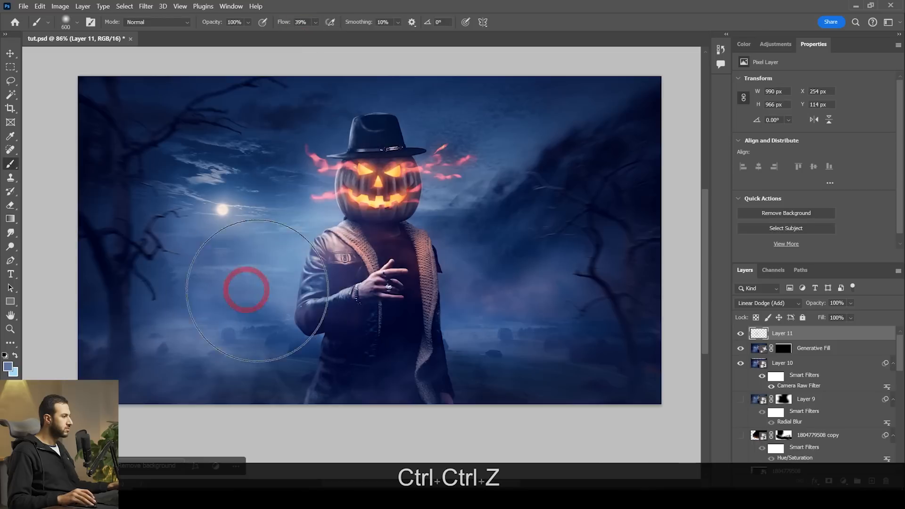
key(ctrl+z)
click(283, 280)
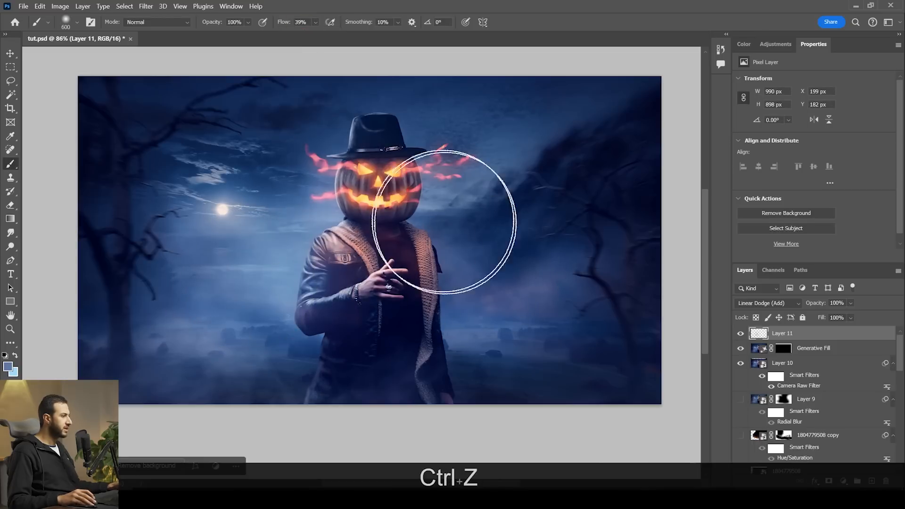
Sample the pumpkin's orange glow and dab it over the carved mouth with a 90 px soft brush
alt+click(401, 199)
click(419, 184)
key(ctrl+z)
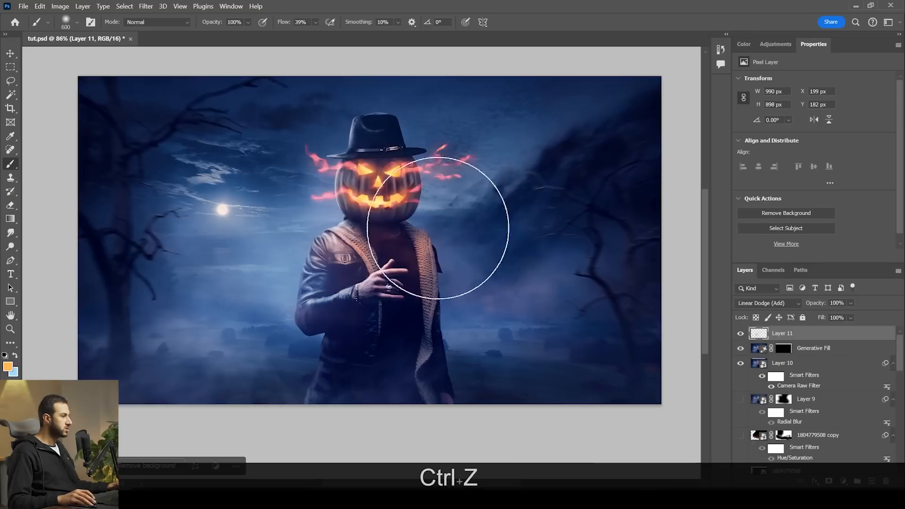
key(bracketright)
key(bracketleft)
key(bracketleft)
key(bracketleft)
key(bracketleft)
key(bracketleft)
click(376, 204)
alt+scroll(390, 312, down, 2)
alt+scroll(390, 312, up, 4)
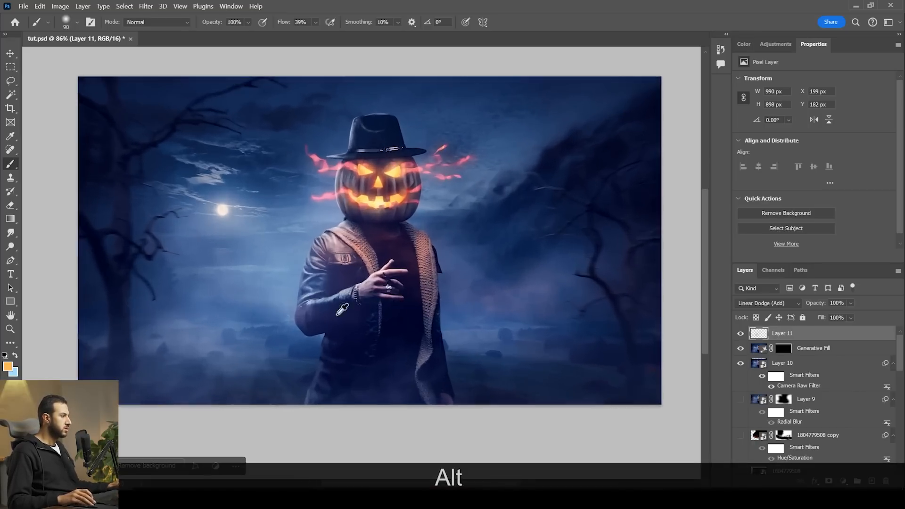
Sample the blue near the moon and strengthen the glow beside the man's arm with a 400 px brush
alt+click(201, 170)
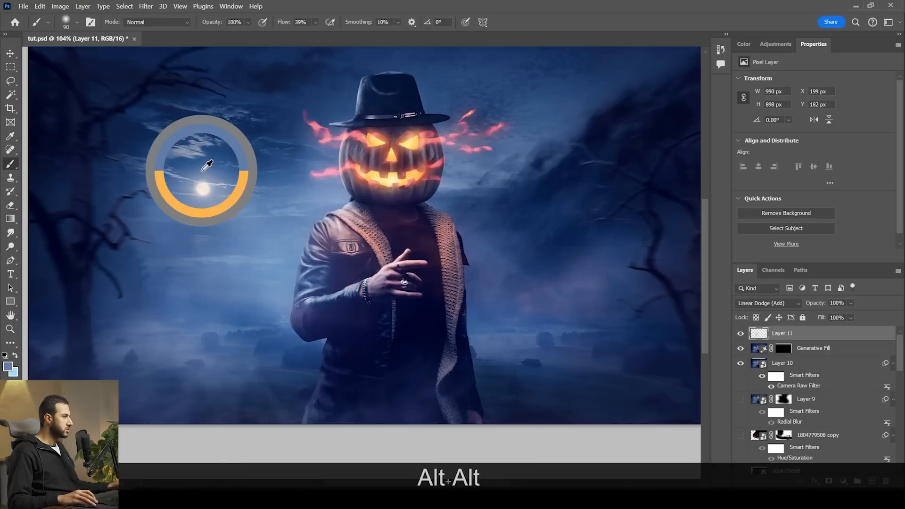
key(bracketright)
key(bracketright)
key(bracketright)
key(bracketright)
key(bracketright)
key(bracketright)
key(bracketright)
key(bracketright)
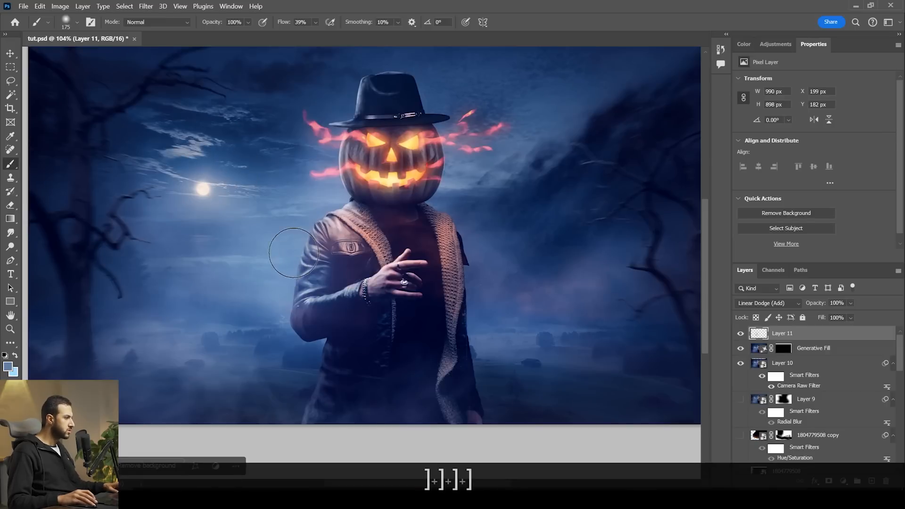
click(278, 276)
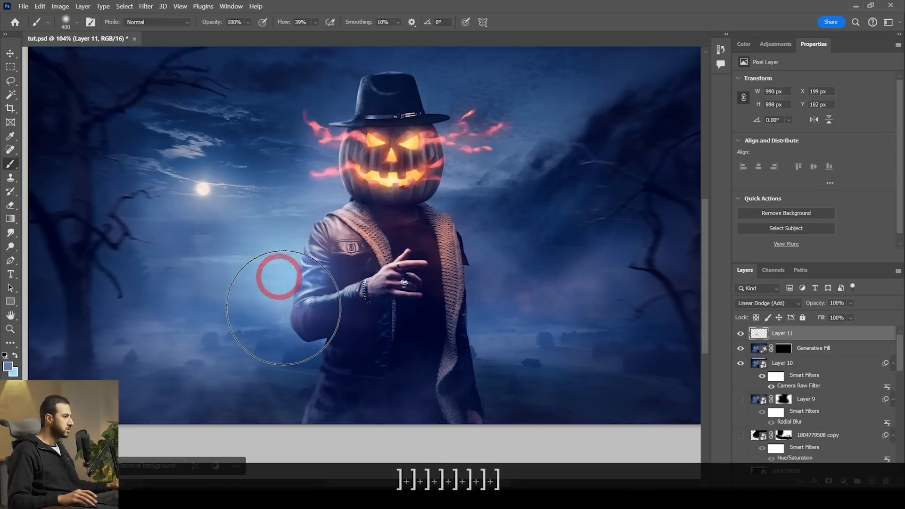
scroll(290, 313, down, 6)
scroll(296, 319, up, 4)
key(ctrl+alt+z)
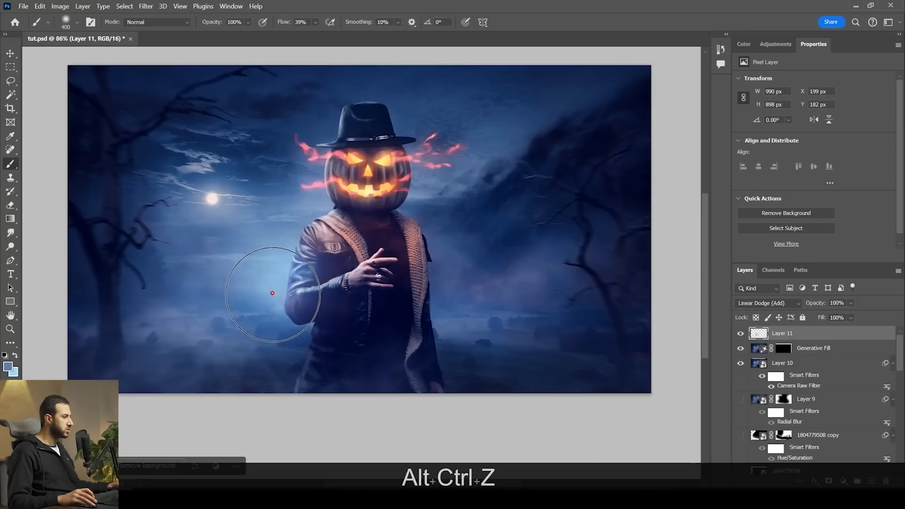
Set up a 600 px eraser and undo its trial stroke over the blue glow
key(e)
key(bracketright)
key(bracketright)
key(bracketright)
key(bracketright)
key(bracketright)
key(bracketright)
key(bracketright)
key(bracketright)
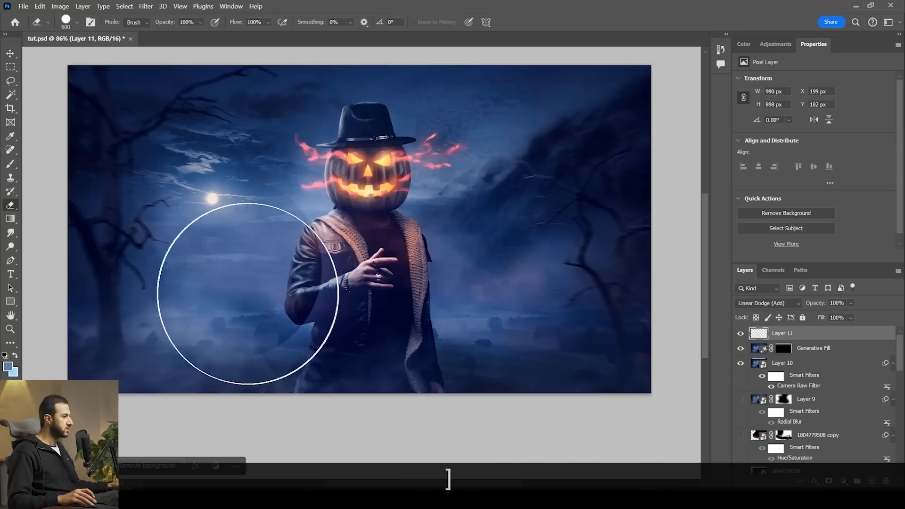
key(ctrl+z)
Switch the eraser to the Soft Round brush, try softening the lower part of the blue glow, and undo the strokes
right_click(302, 344)
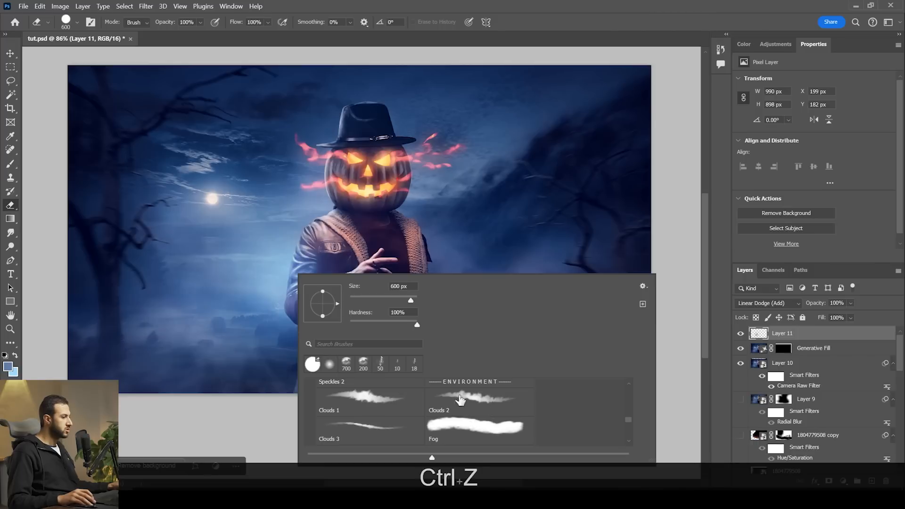
drag(628, 419, 628, 383)
click(323, 389)
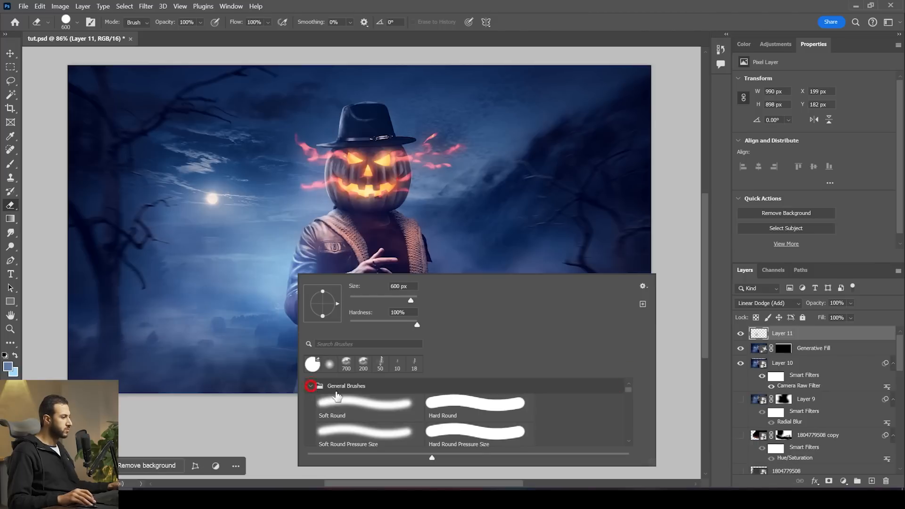
double_click(356, 401)
scroll(273, 355, down, 2)
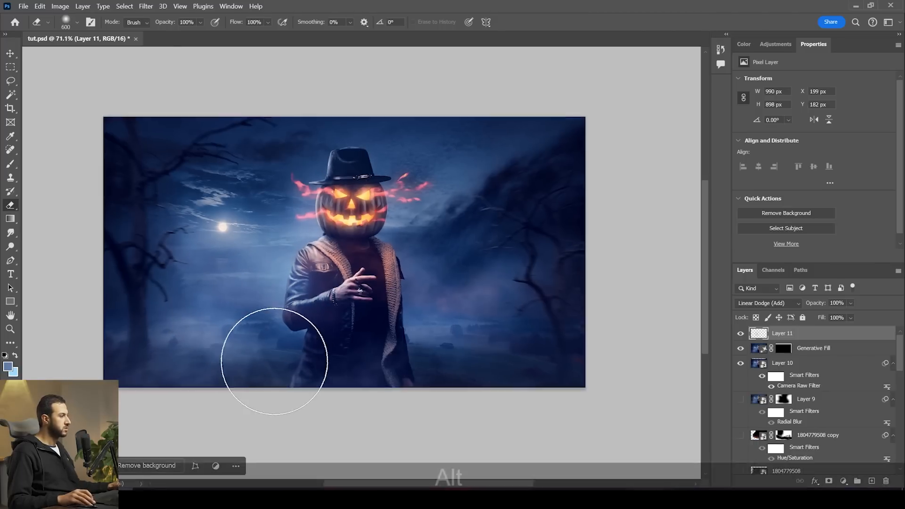
key(ctrl+alt+z)
key(ctrl+alt+z)
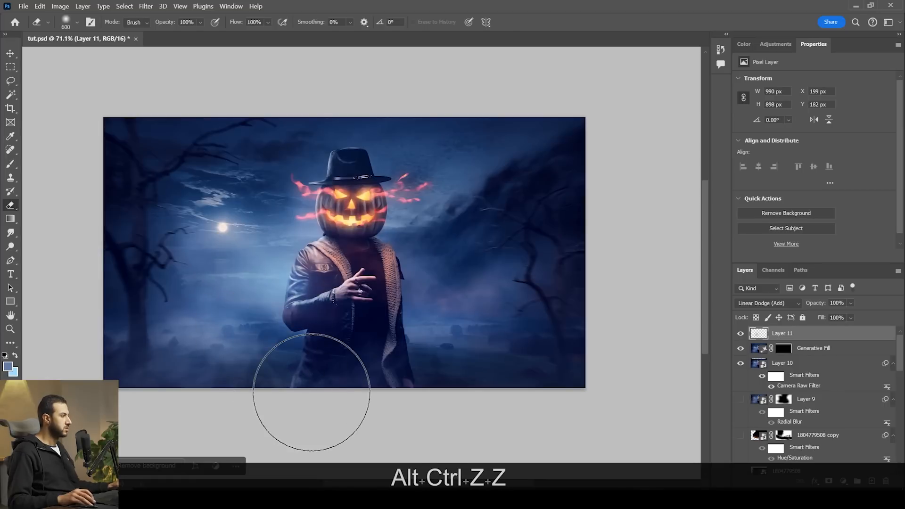
scroll(276, 317, down, 2)
scroll(351, 331, up, 3)
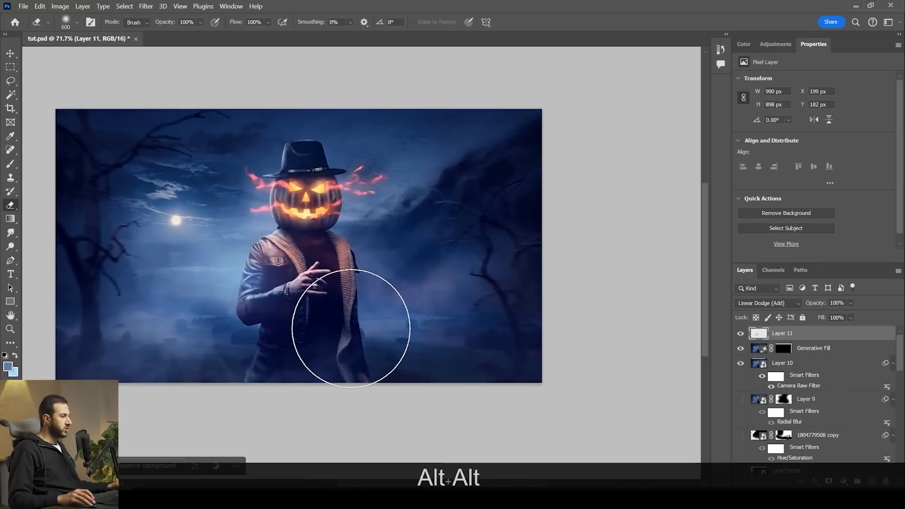